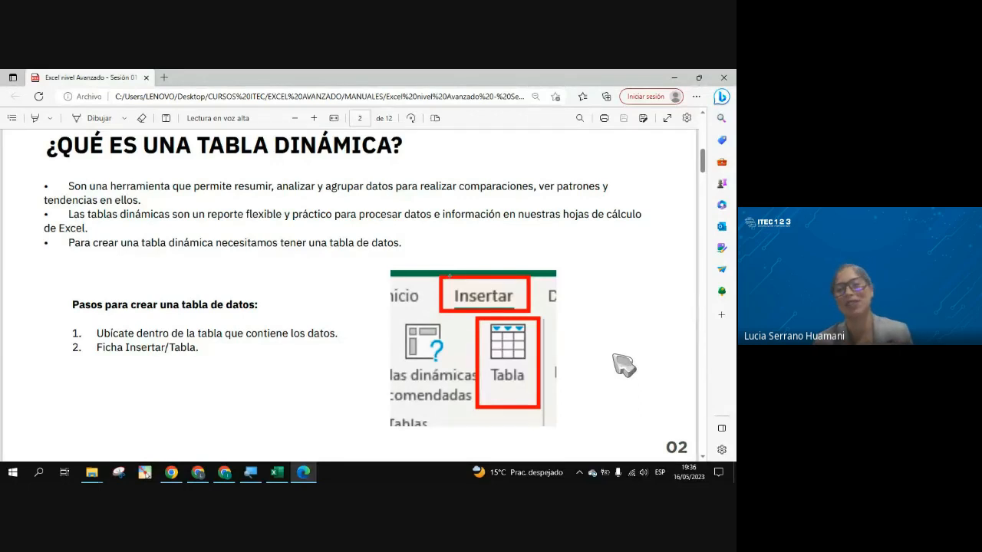
# Step: Switch to the Google Meet call and read through the participants' recent chat messages
pyautogui.hotkey('alt', 'Tab')
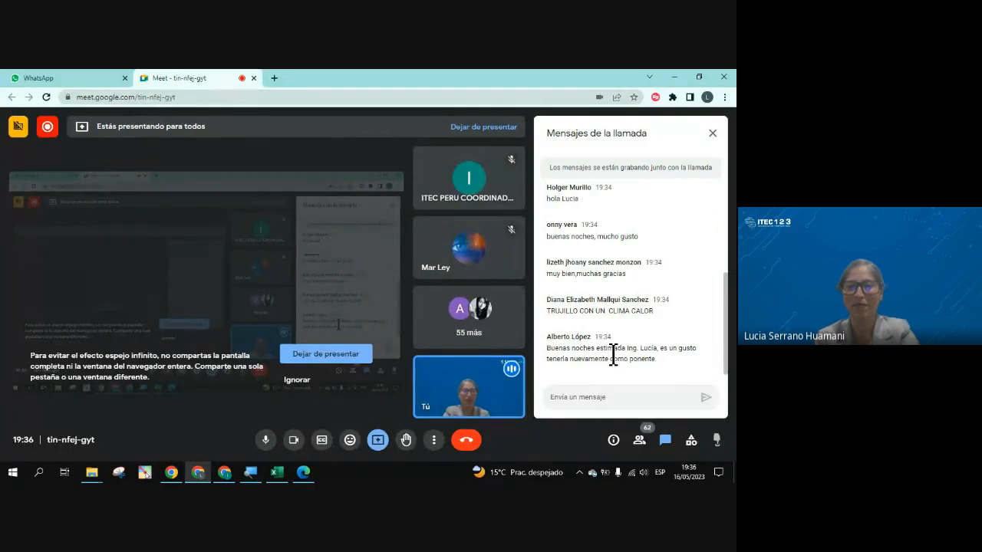
pyautogui.hotkey('alt', 'Tab')
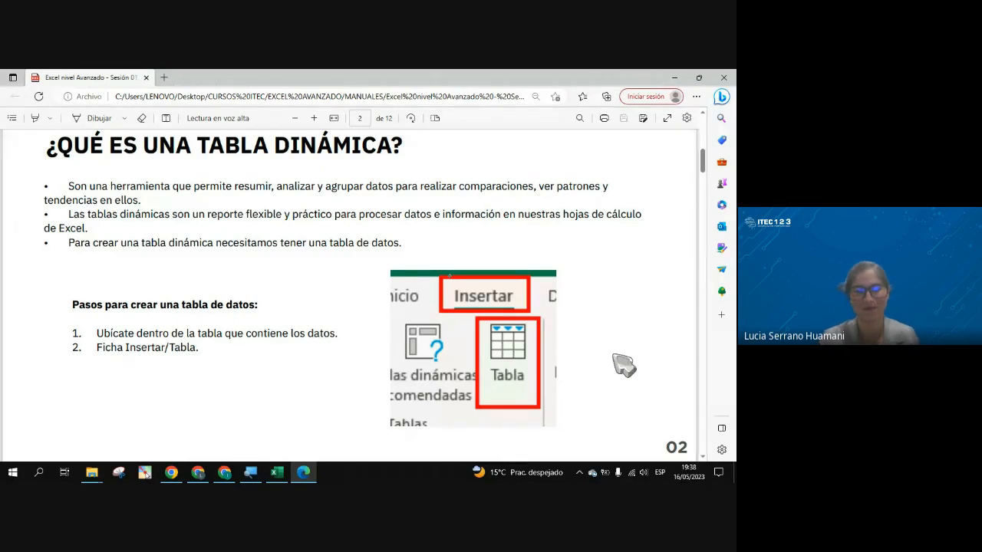
pyautogui.click(198, 472)
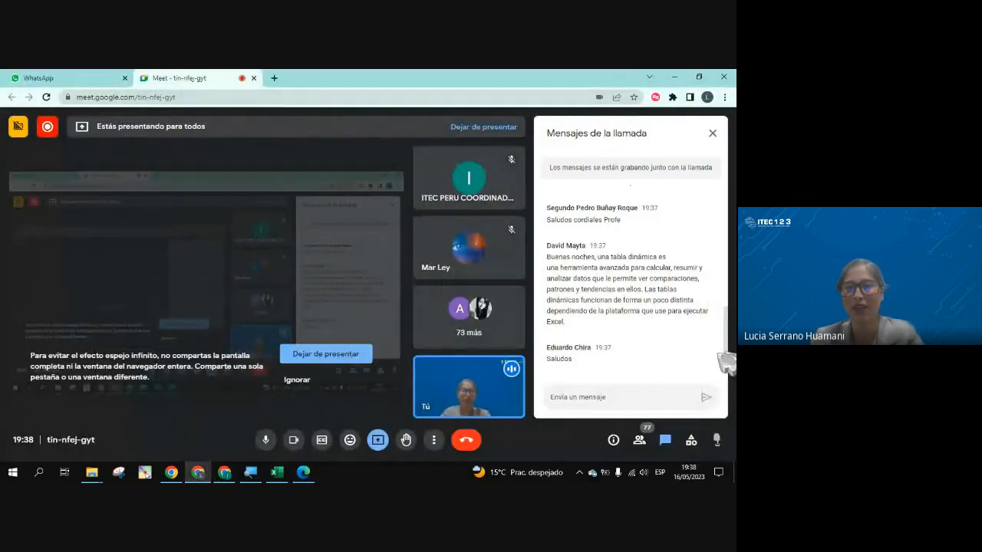
pyautogui.scroll(1, 658, 351)
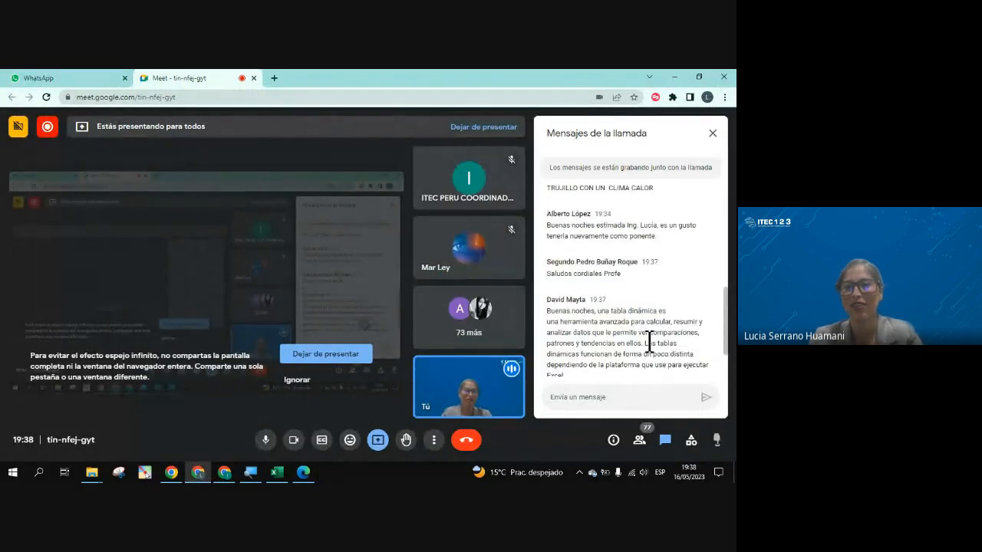
pyautogui.scroll(1, 656, 344)
pyautogui.scroll(-1, 652, 341)
pyautogui.scroll(-1, 652, 341)
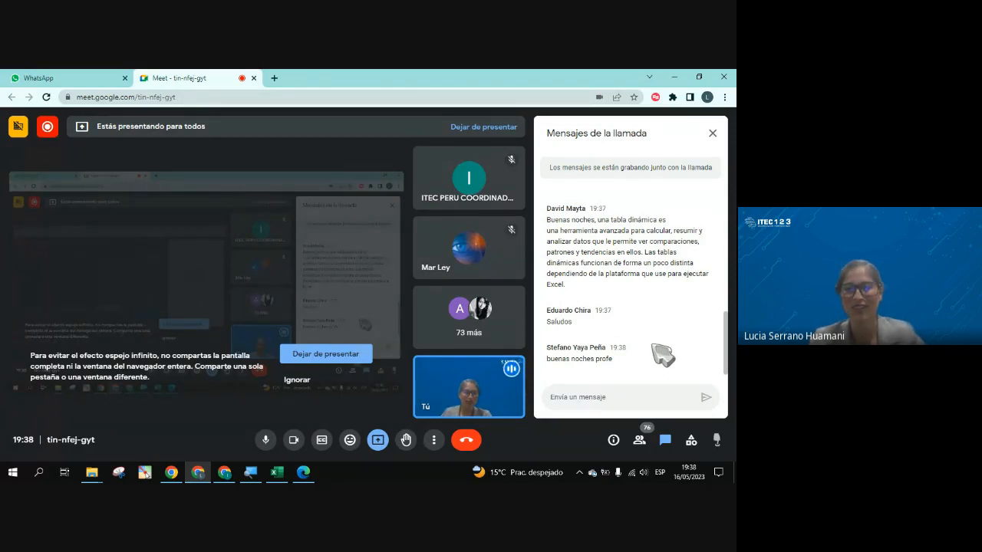
# Step: Return to the PDF manual and review its pages on creating a data table and inserting a pivot table
pyautogui.hotkey('alt', 'Tab')
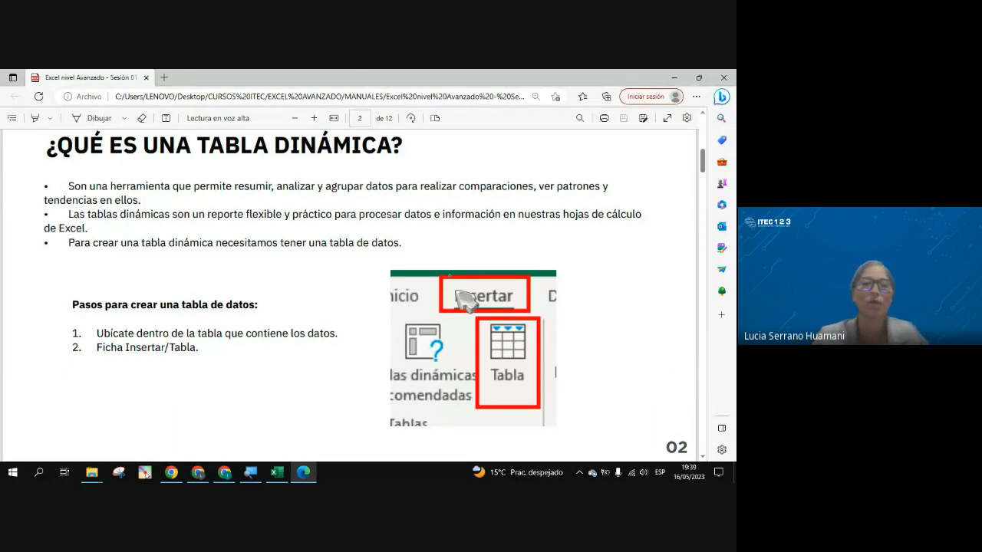
pyautogui.scroll(-5, 466, 307)
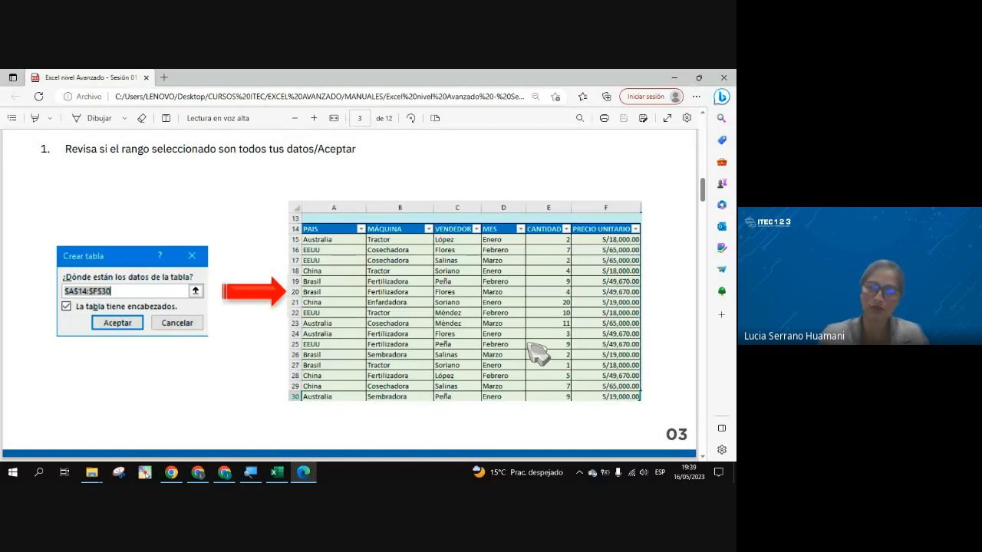
pyautogui.scroll(5, 537, 352)
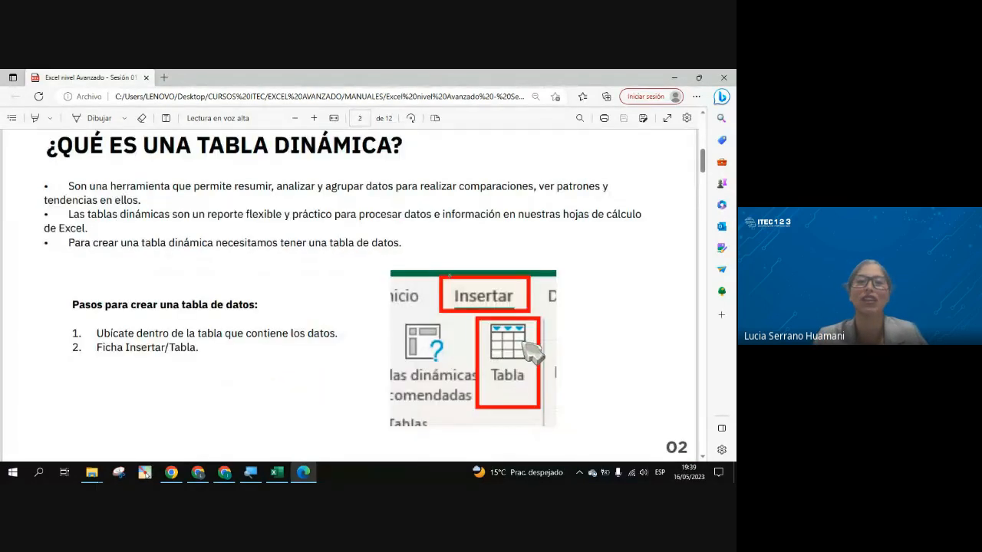
pyautogui.scroll(-10, 533, 353)
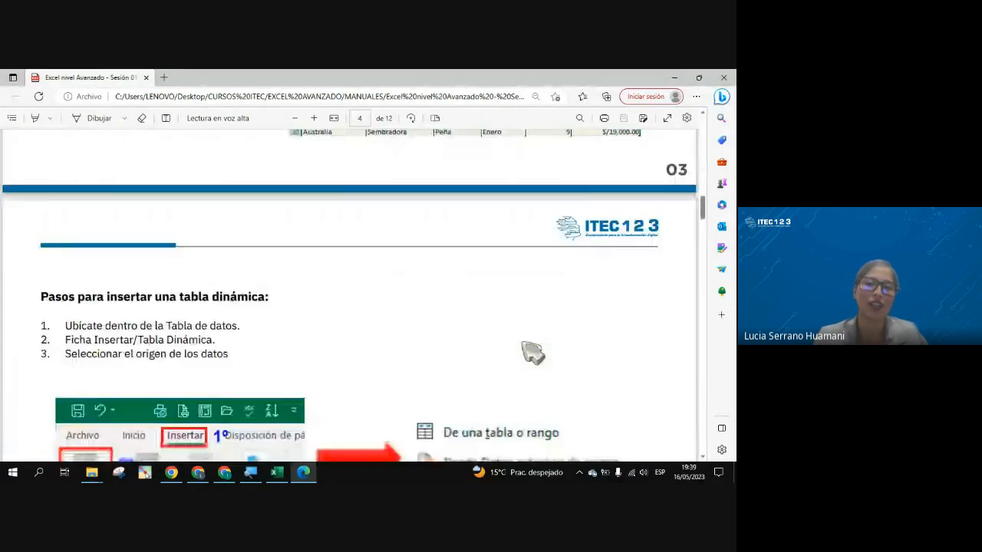
pyautogui.scroll(-3, 533, 353)
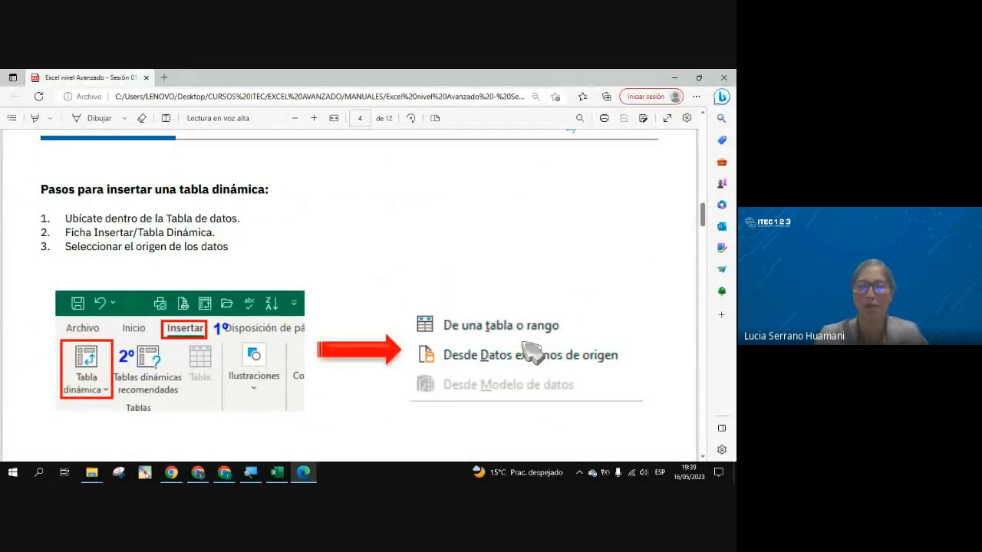
# Step: Switch to the MATERIAL 01 workbook in Excel and review the PRESENTACION and TABLAS DINAMICAS sheets
pyautogui.click(277, 472)
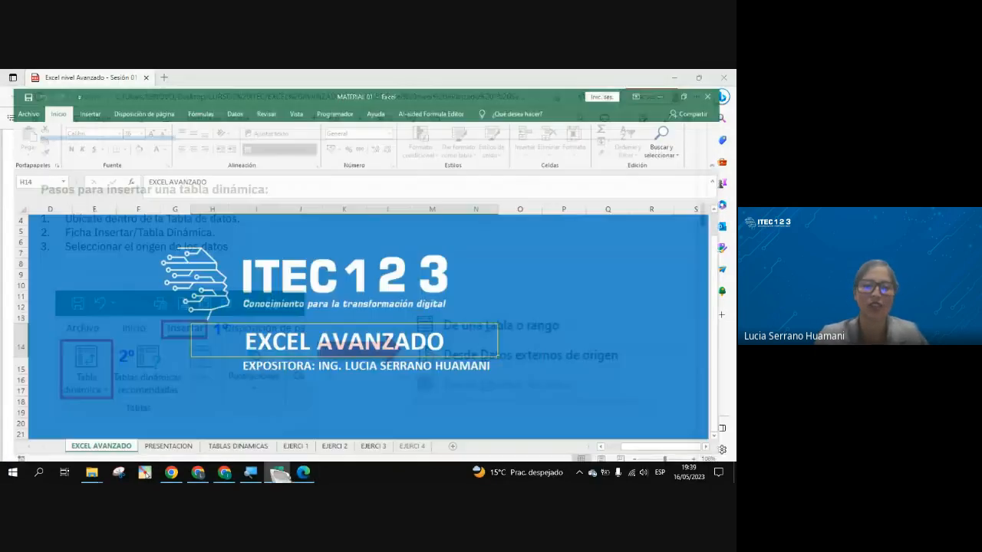
pyautogui.click(160, 442)
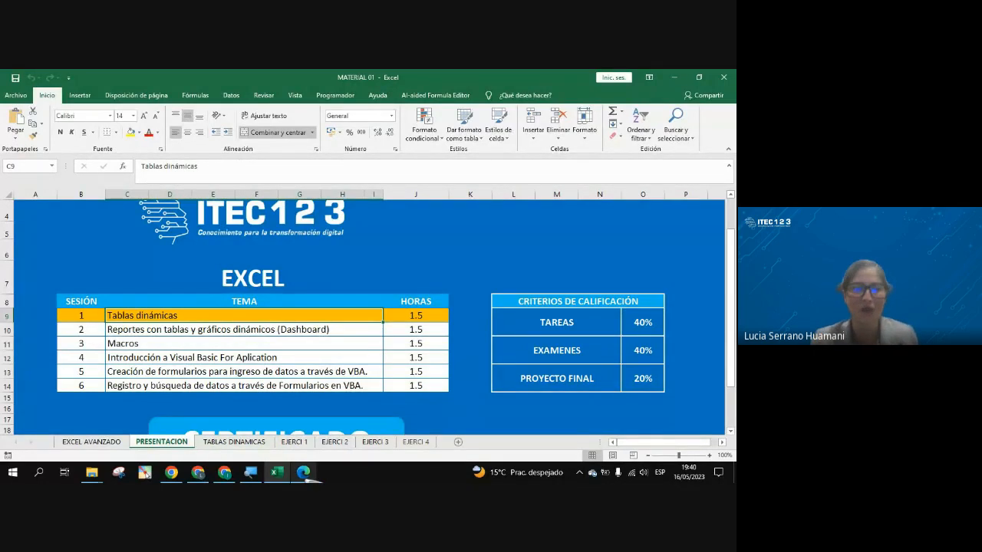
pyautogui.click(223, 442)
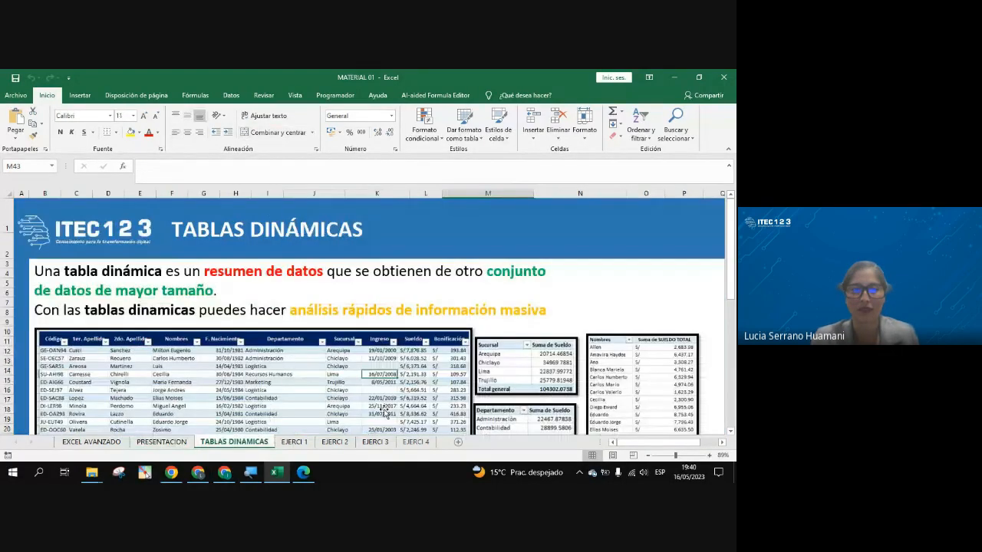
pyautogui.scroll(-2, 325, 377)
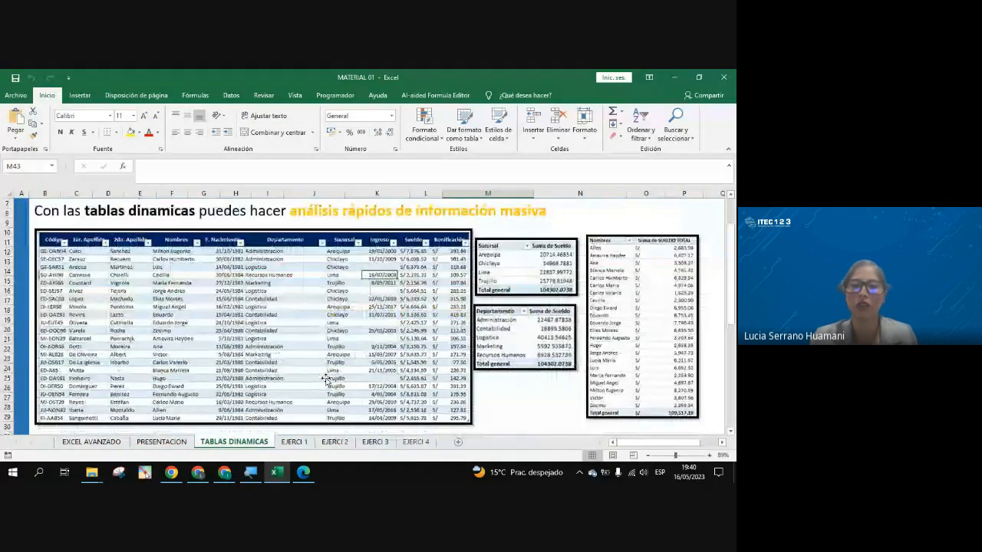
pyautogui.scroll(2, 326, 380)
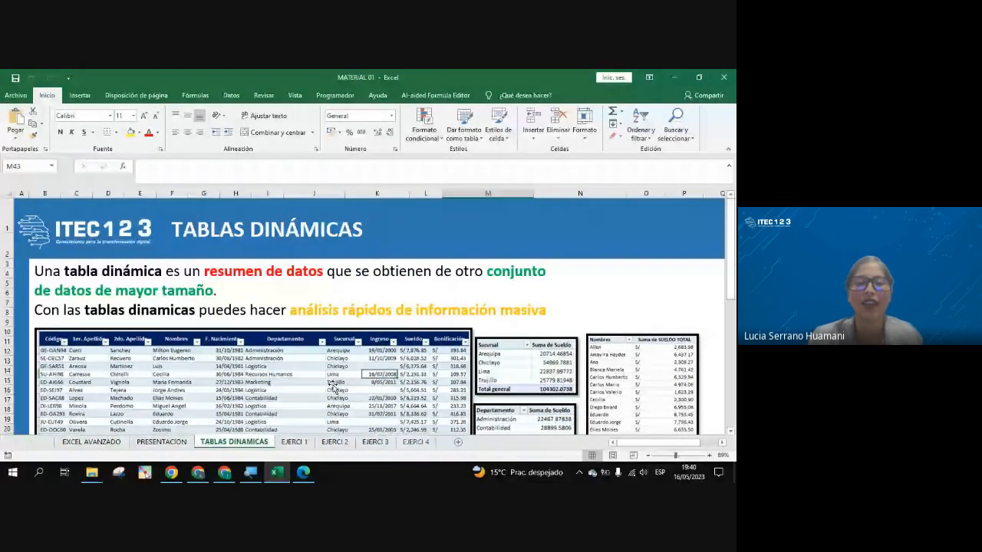
# Step: Open the EJERCI 1 sheet and examine the exercise statement together with the columns of the machinery export table
pyautogui.click(296, 442)
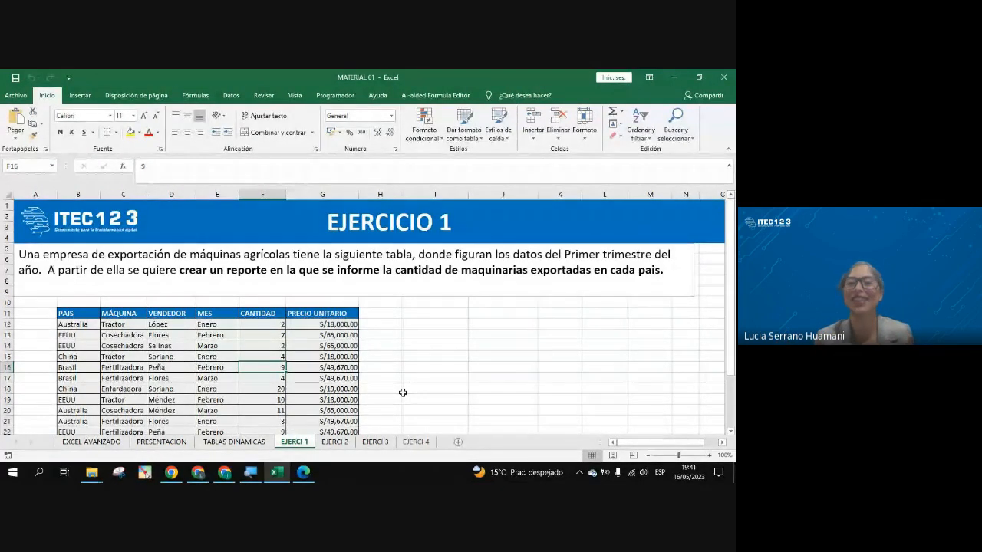
pyautogui.click(178, 378)
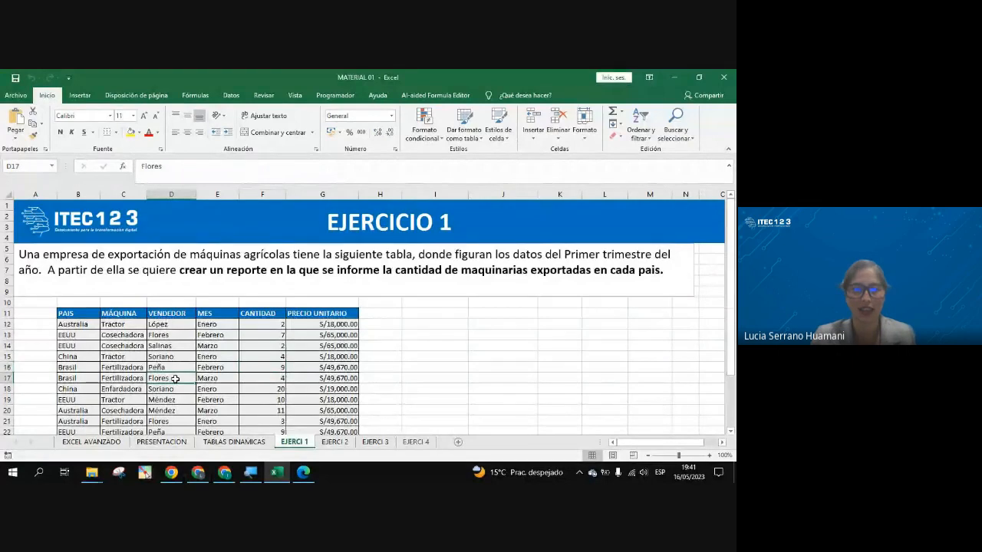
pyautogui.scroll(-2, 182, 377)
pyautogui.scroll(1, 182, 377)
pyautogui.scroll(-1, 182, 378)
pyautogui.scroll(2, 184, 377)
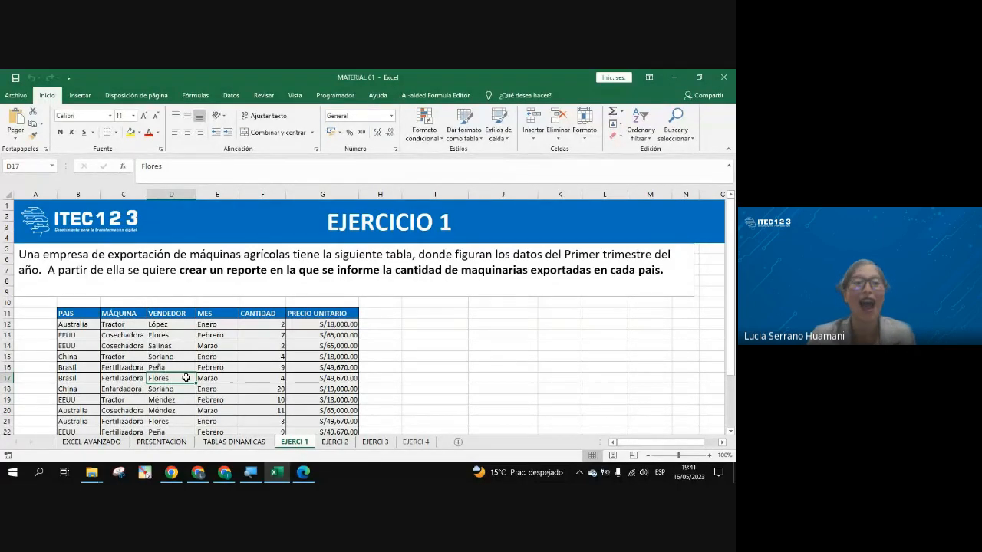
pyautogui.scroll(-2, 186, 378)
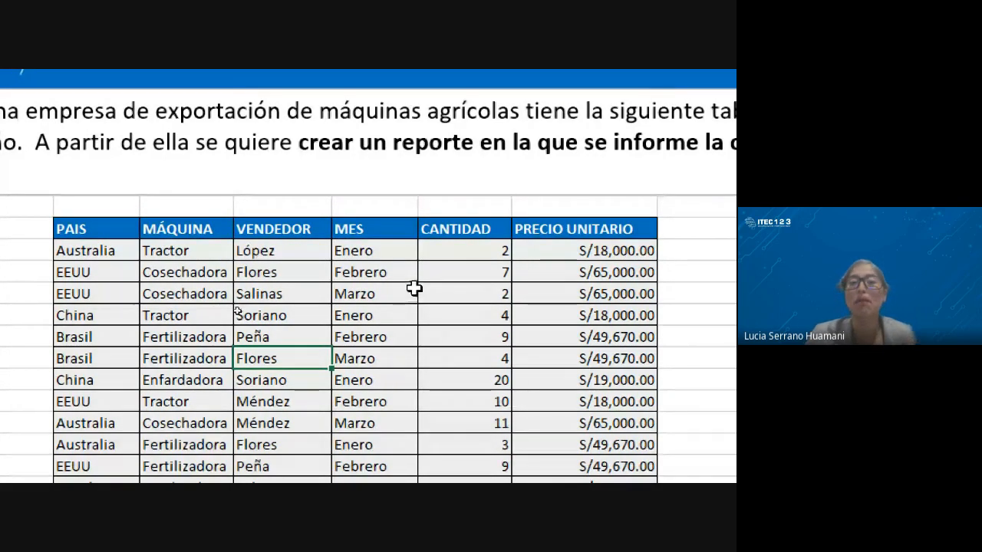
pyautogui.hscroll(5, 686, 171)
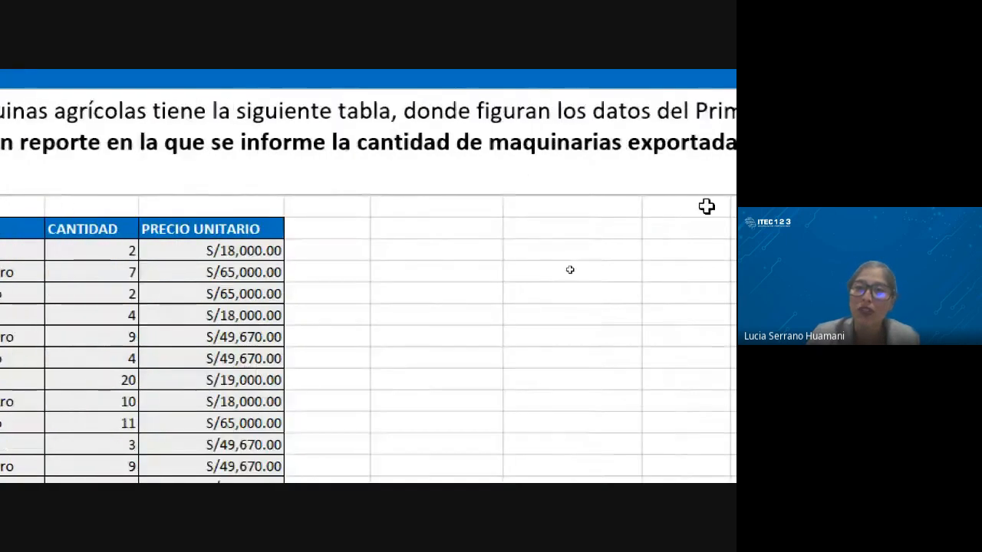
pyautogui.hscroll(5, 707, 206)
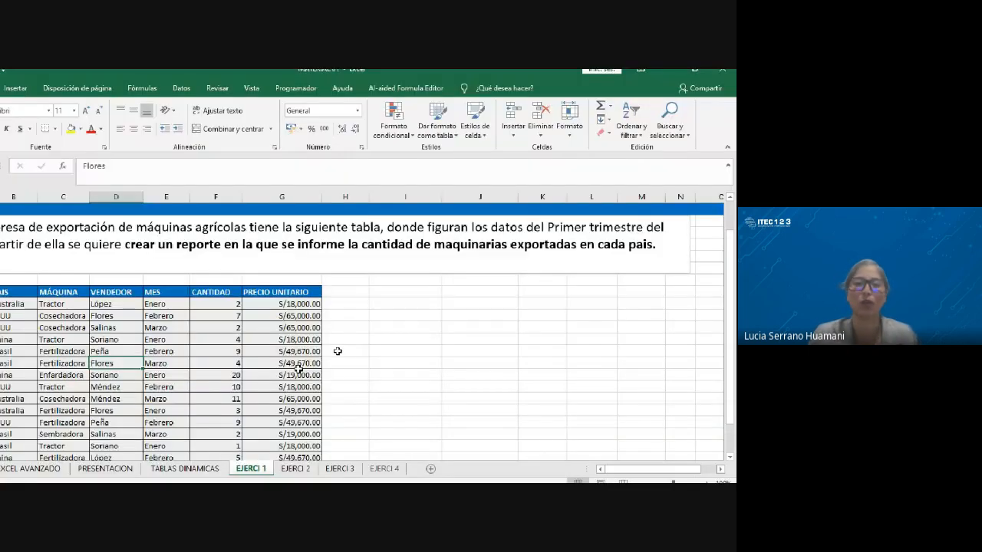
# Step: Check the Google Meet chat for participants' answers on which fields the report needs, and return to the Excel workbook
pyautogui.click(338, 335)
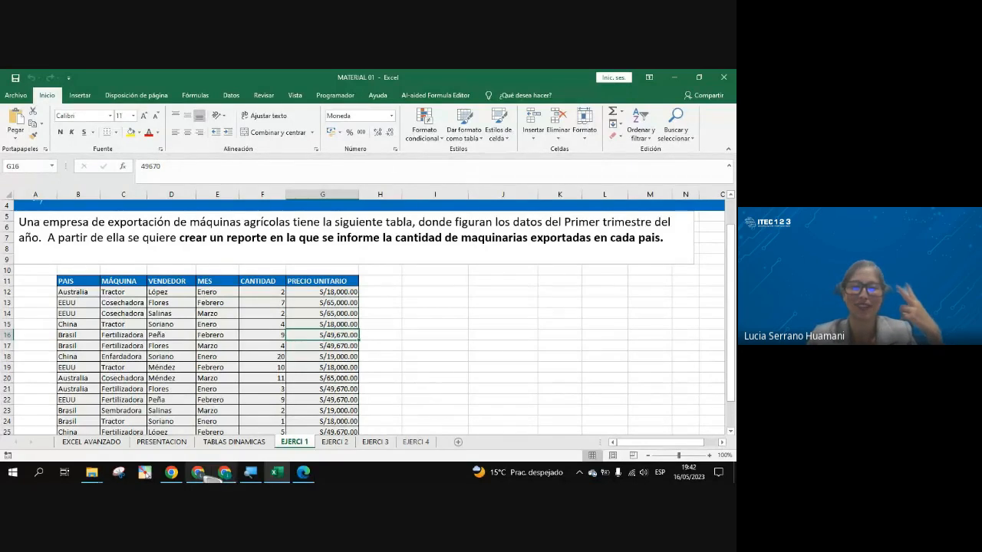
pyautogui.click(200, 474)
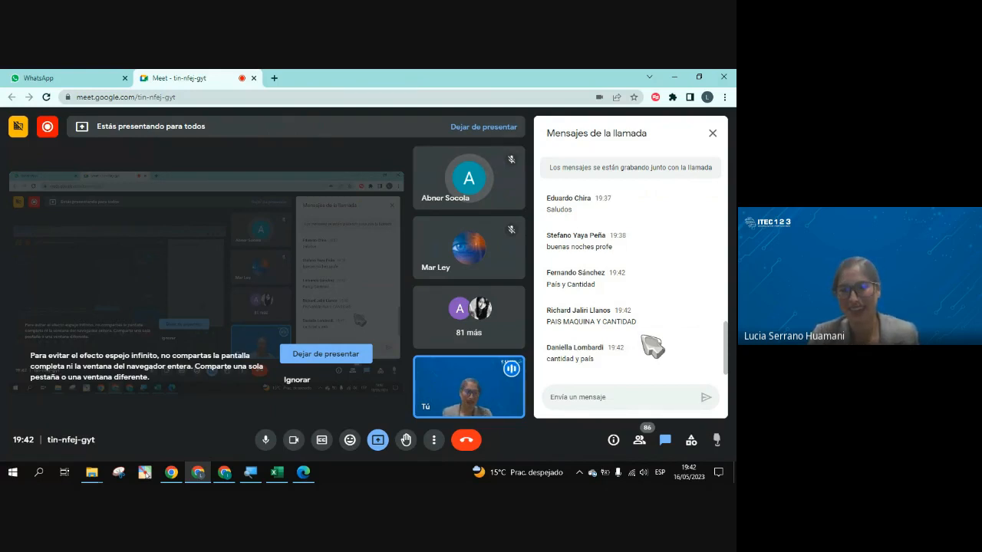
pyautogui.hotkey('alt', 'Tab')
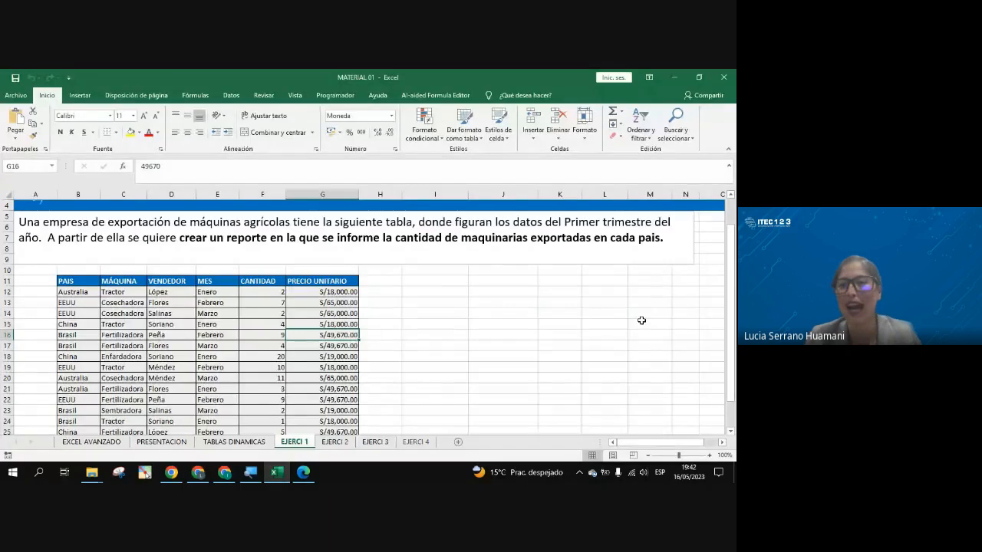
# Step: Highlight "cantidad" and "pais" in the exercise statement and match them to the table, also marking the CANTIDAD, MÁQUINA and PAIS columns
pyautogui.click(335, 313)
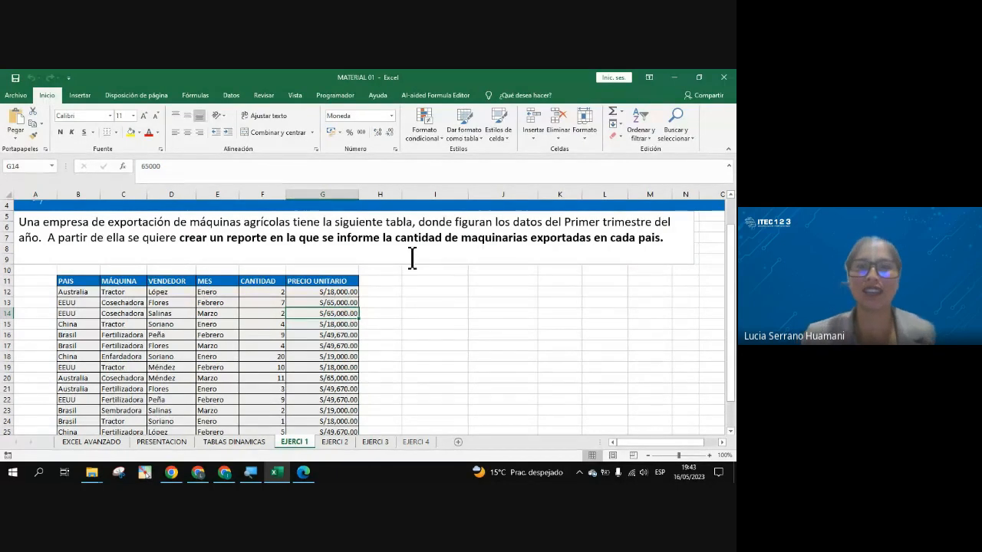
pyautogui.moveTo(394, 237); pyautogui.dragTo(443, 240)
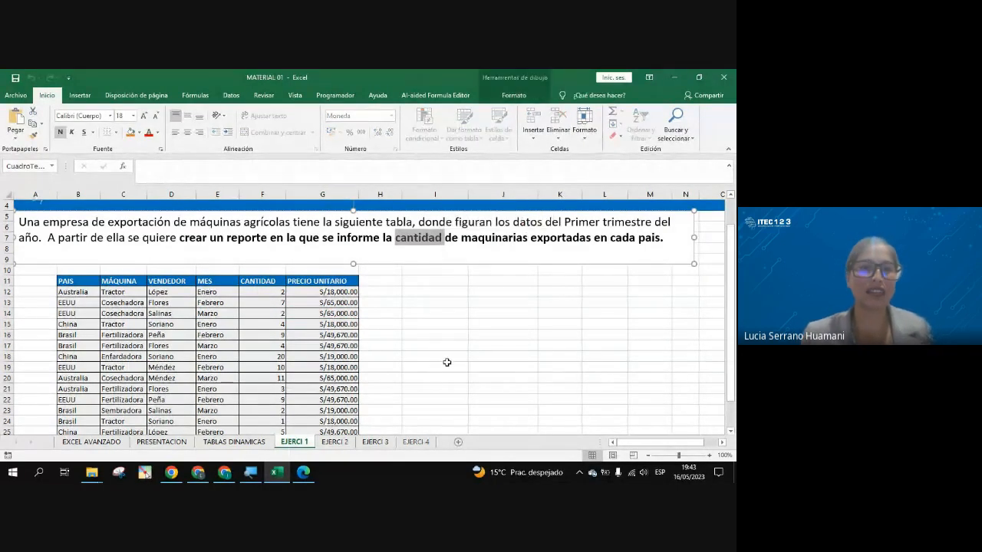
pyautogui.click(259, 282)
pyautogui.moveTo(258, 281); pyautogui.dragTo(272, 404)
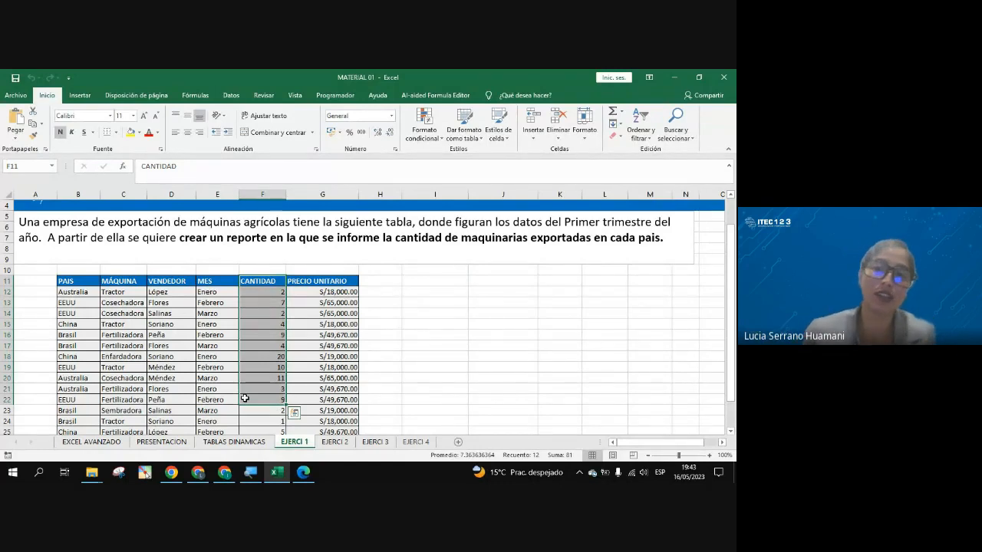
pyautogui.moveTo(121, 282); pyautogui.dragTo(132, 399)
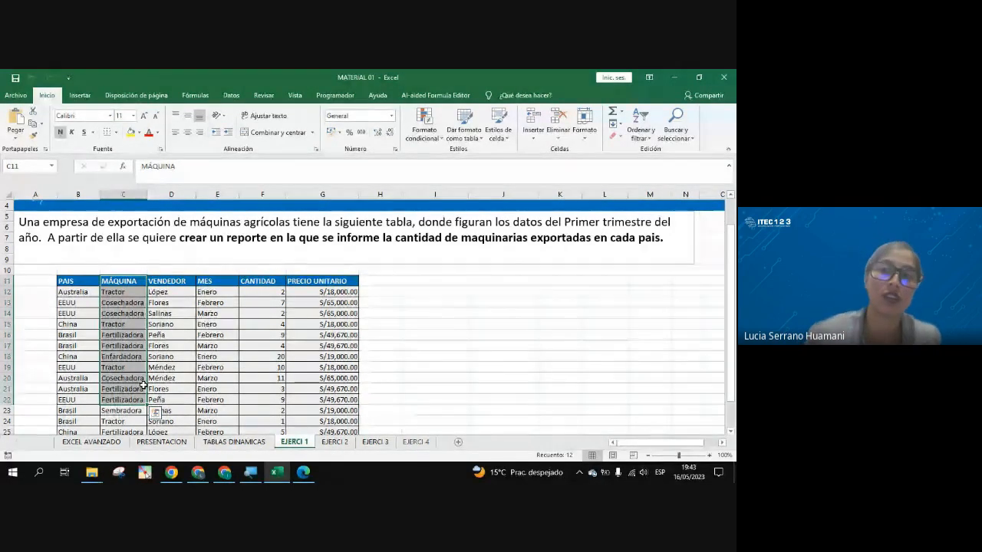
pyautogui.moveTo(640, 237); pyautogui.dragTo(666, 239)
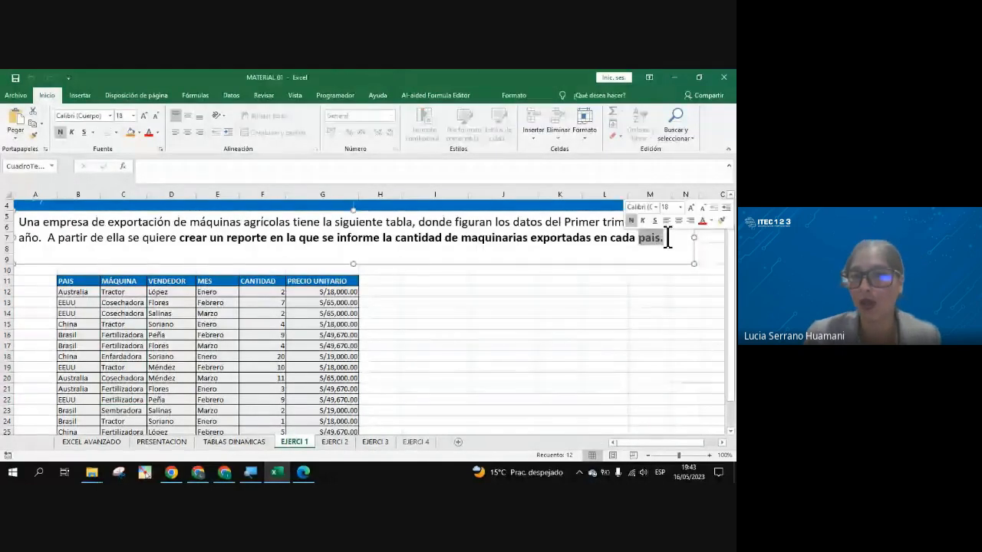
pyautogui.moveTo(79, 281); pyautogui.dragTo(69, 395)
pyautogui.click(77, 356)
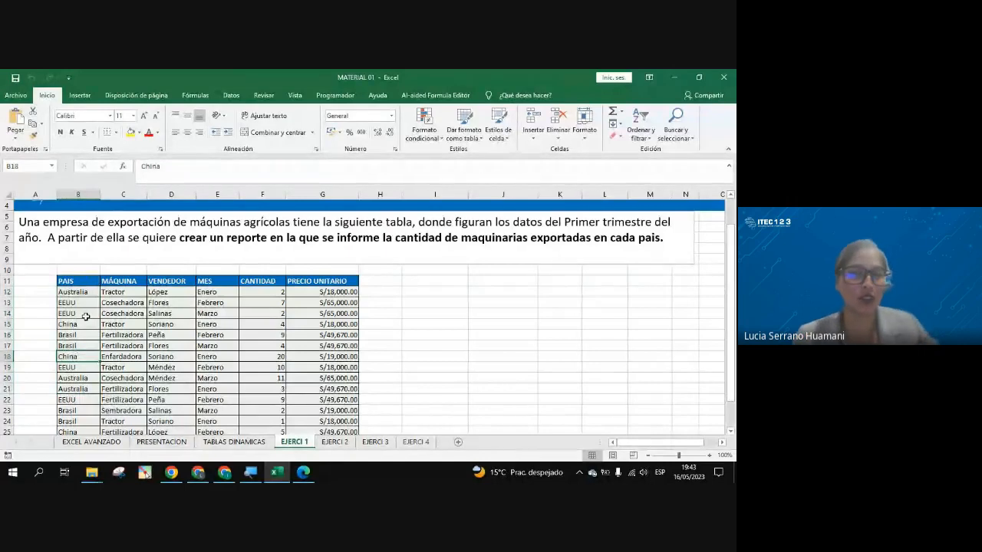
pyautogui.click(189, 354)
pyautogui.click(216, 348)
pyautogui.click(222, 369)
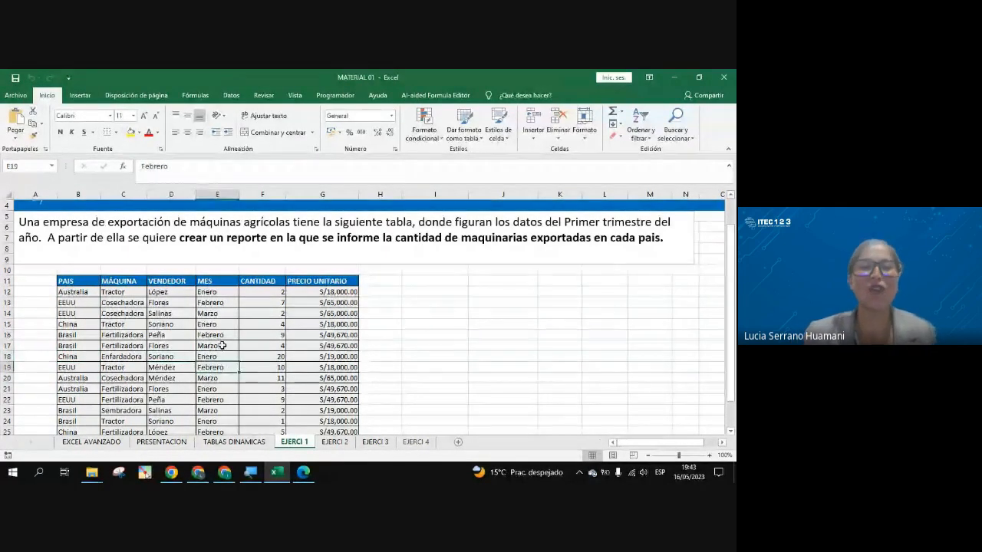
# Step: Mark the empty area I13:J21 beside the data, and select the whole machinery table from the PAIS header through PRECIO UNITARIO
pyautogui.scroll(-1, 220, 345)
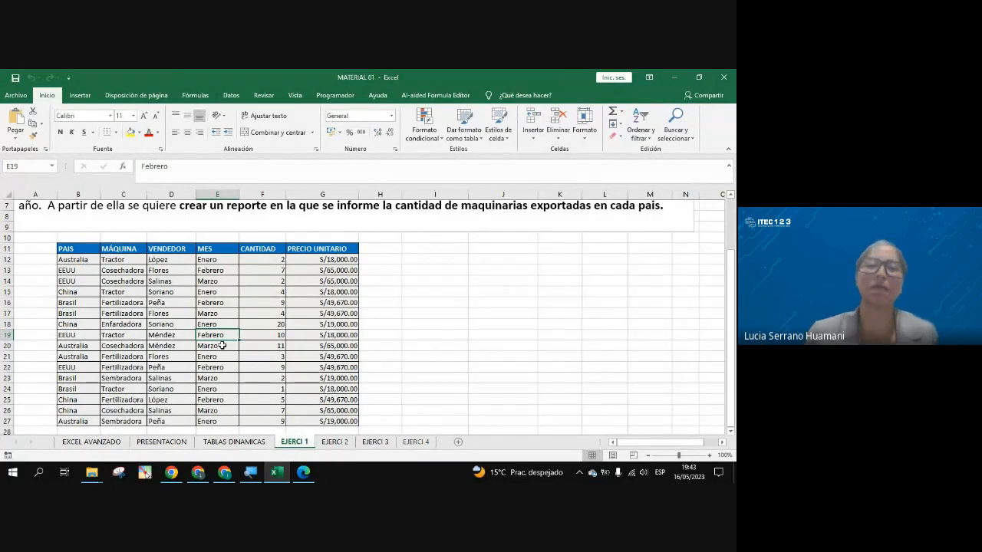
pyautogui.click(194, 335)
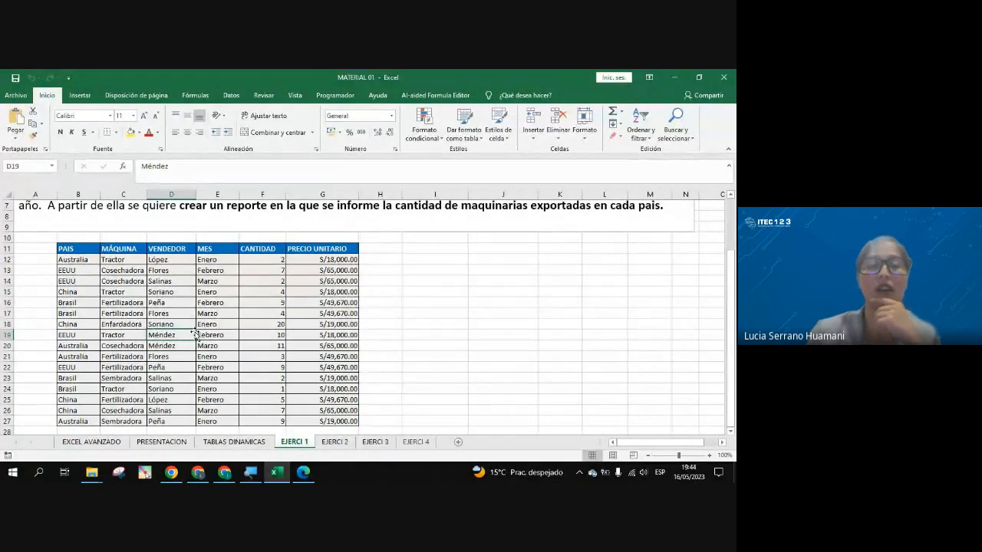
pyautogui.moveTo(427, 270); pyautogui.dragTo(531, 356)
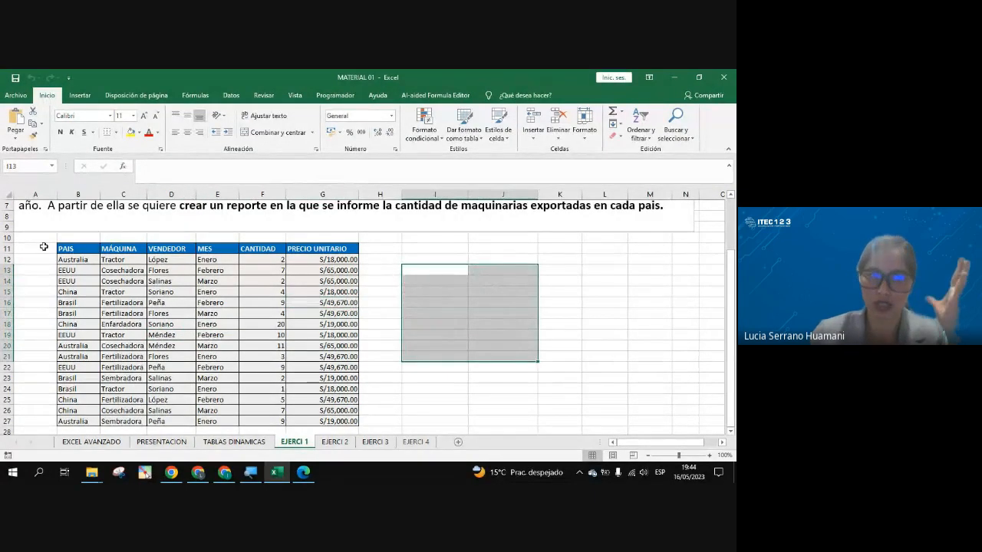
pyautogui.moveTo(67, 247); pyautogui.dragTo(359, 424)
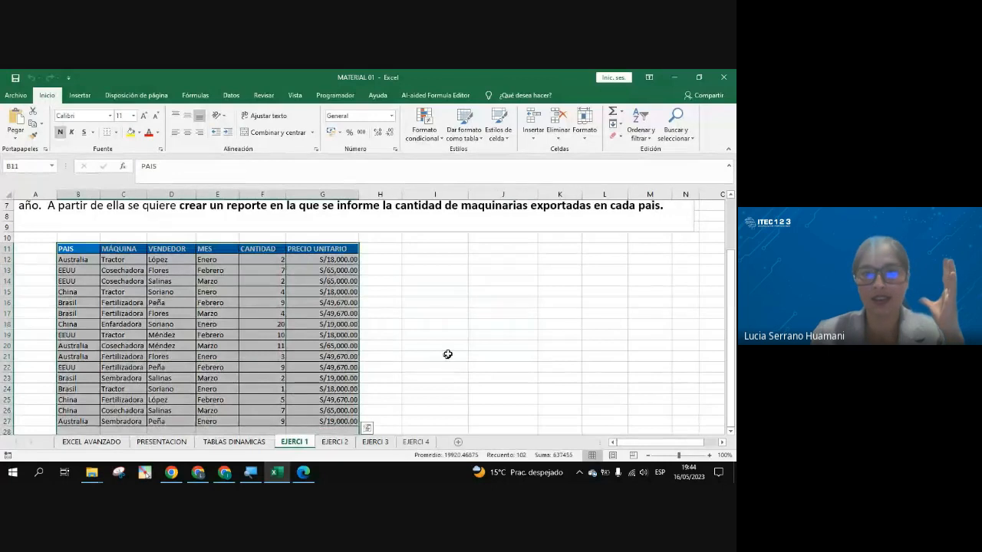
# Step: Mark the empty rows directly below the machinery table, starting with B28:G29 and continuing down column B
pyautogui.click(444, 293)
pyautogui.scroll(-2, 445, 291)
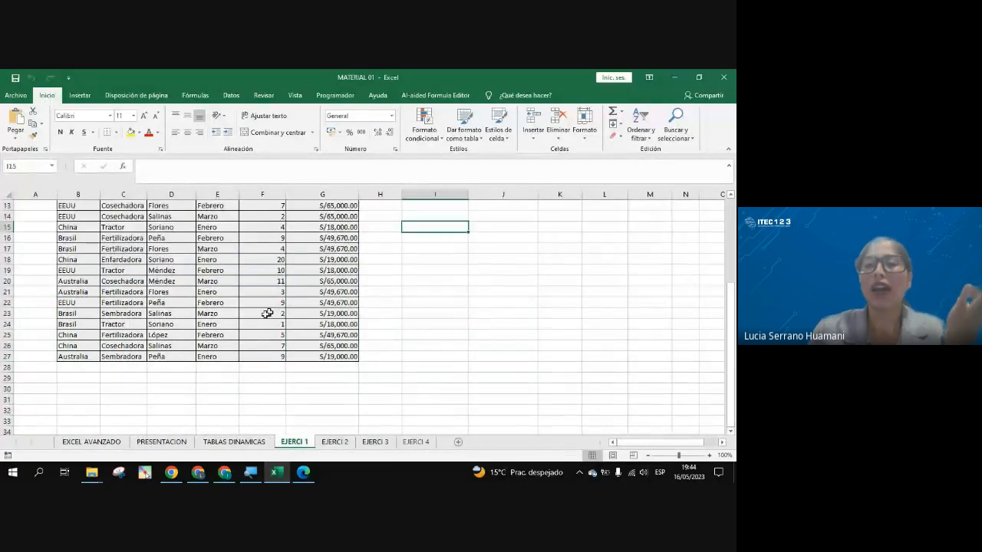
pyautogui.click(73, 368)
pyautogui.moveTo(107, 366); pyautogui.dragTo(307, 376)
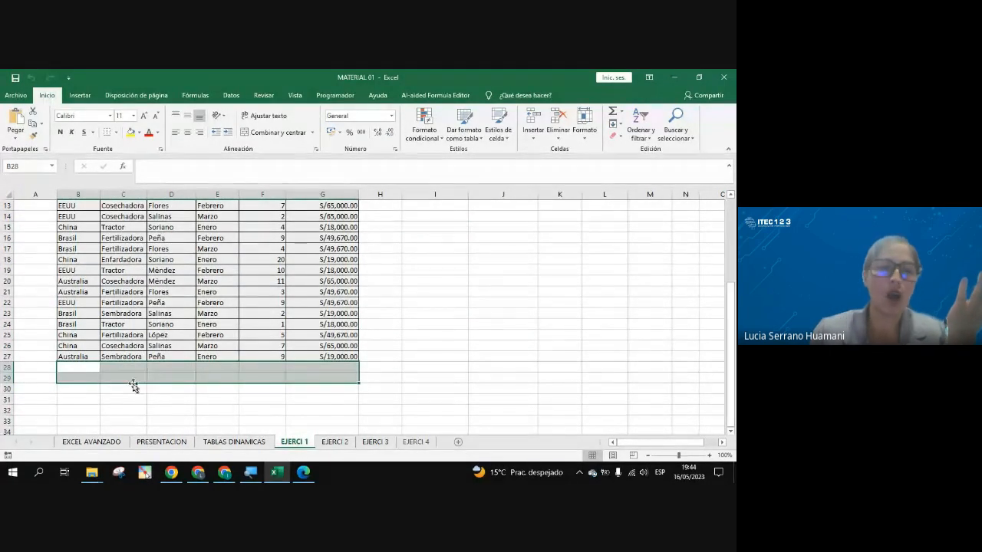
pyautogui.moveTo(86, 378); pyautogui.dragTo(122, 389)
pyautogui.click(80, 400)
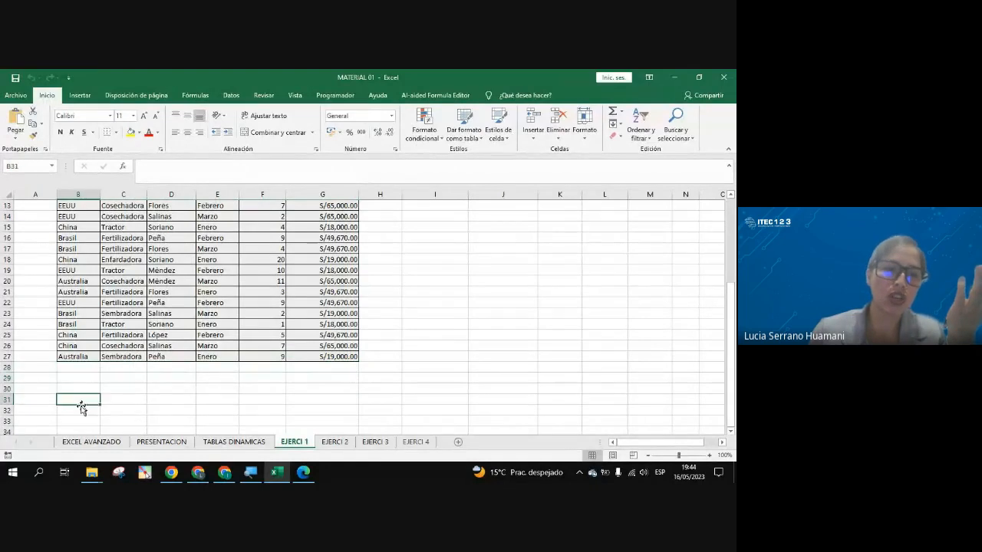
pyautogui.click(81, 410)
pyautogui.click(83, 420)
pyautogui.click(86, 376)
pyautogui.click(200, 379)
pyautogui.scroll(2, 363, 368)
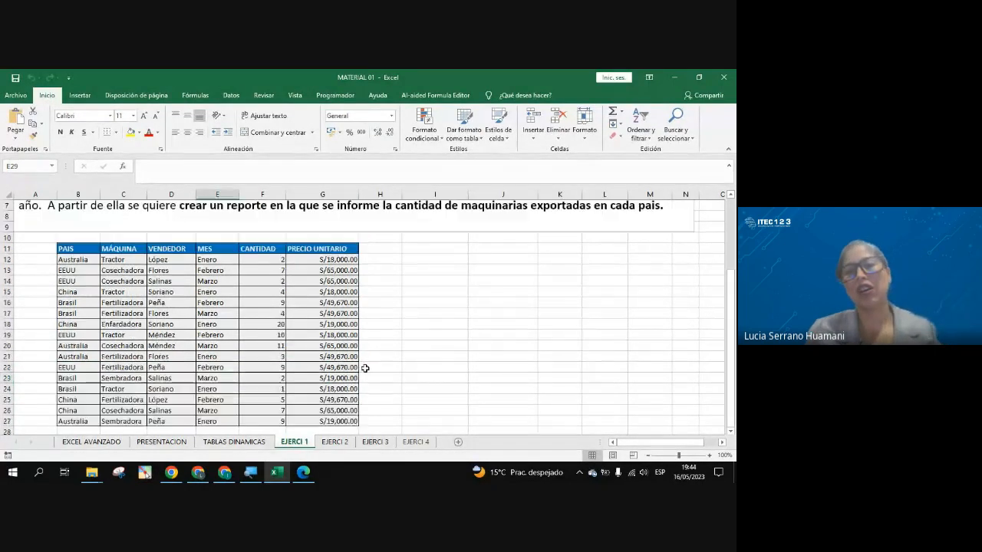
# Step: Mark the empty area I14:J21 beside the machinery table
pyautogui.moveTo(443, 277); pyautogui.dragTo(520, 361)
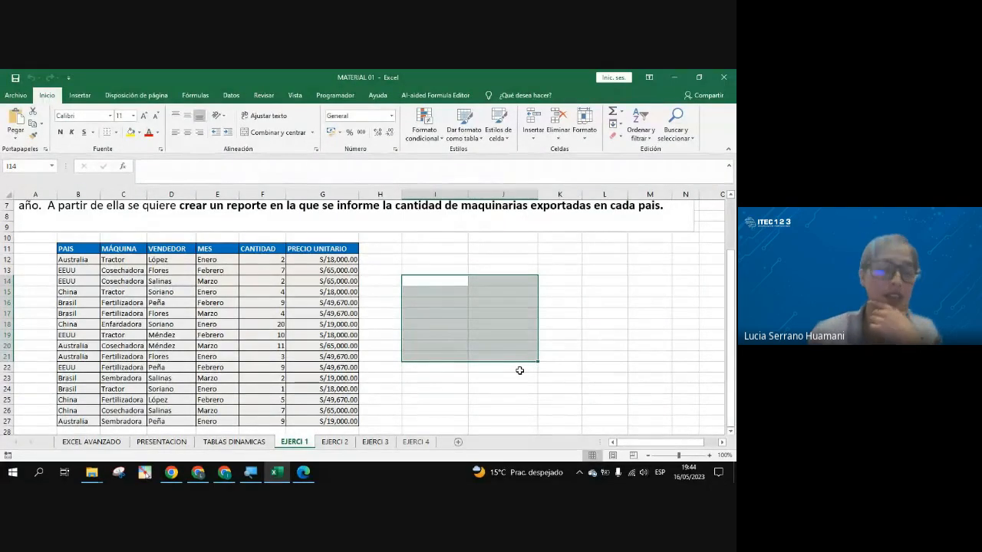
pyautogui.scroll(-1, 360, 350)
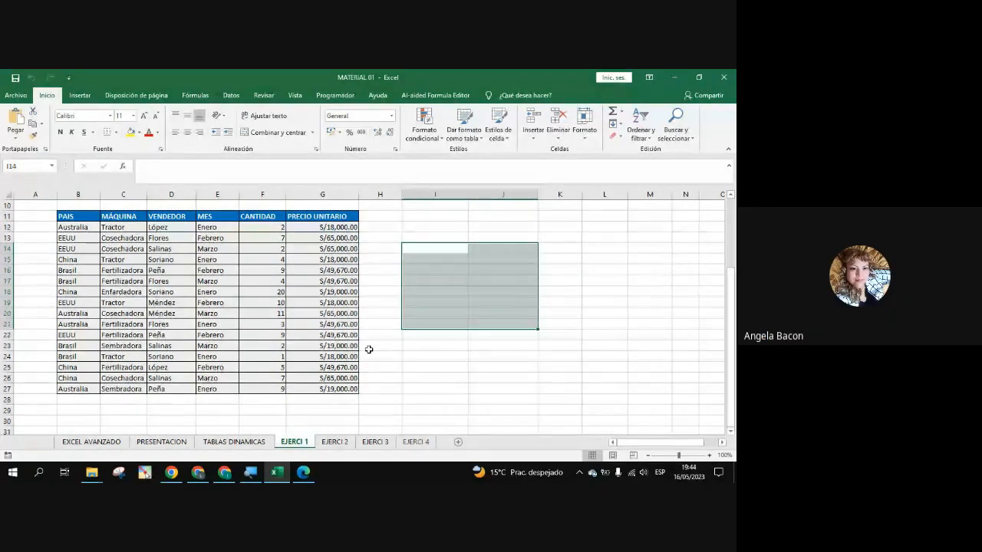
pyautogui.scroll(1, 368, 349)
pyautogui.click(189, 332)
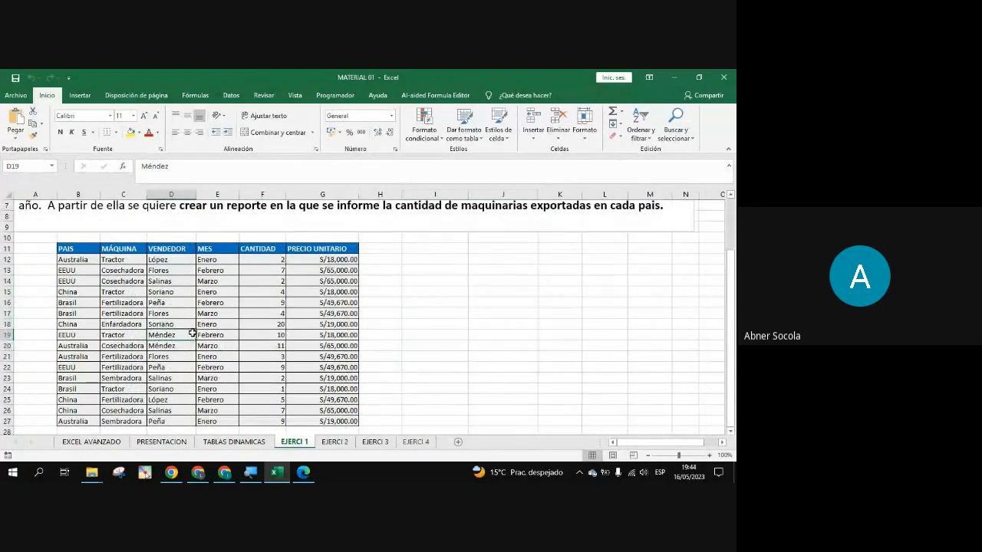
pyautogui.click(215, 335)
pyautogui.scroll(-1, 212, 299)
pyautogui.click(210, 283)
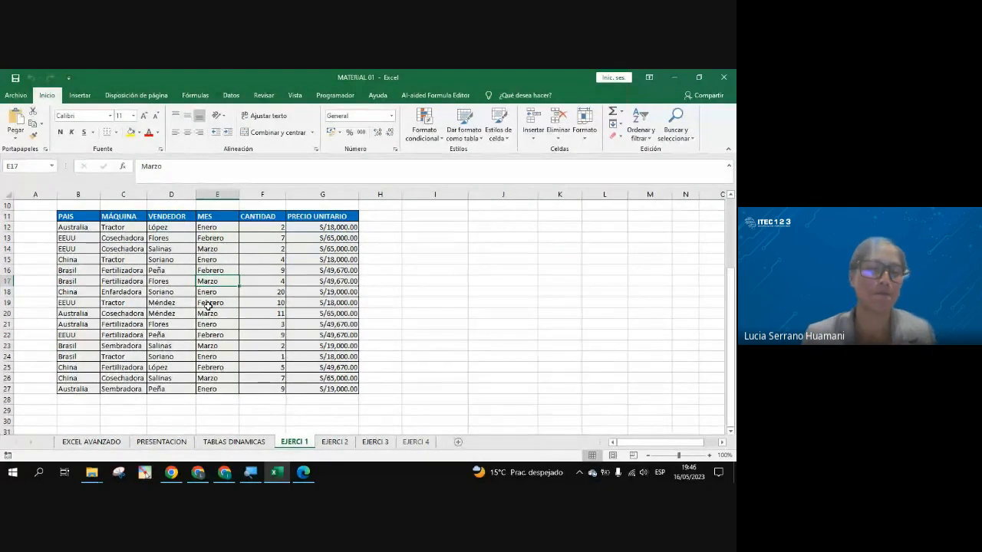
# Step: Switch to Google Meet to check the participants' latest chat answers, and return to the Excel workbook
pyautogui.click(198, 473)
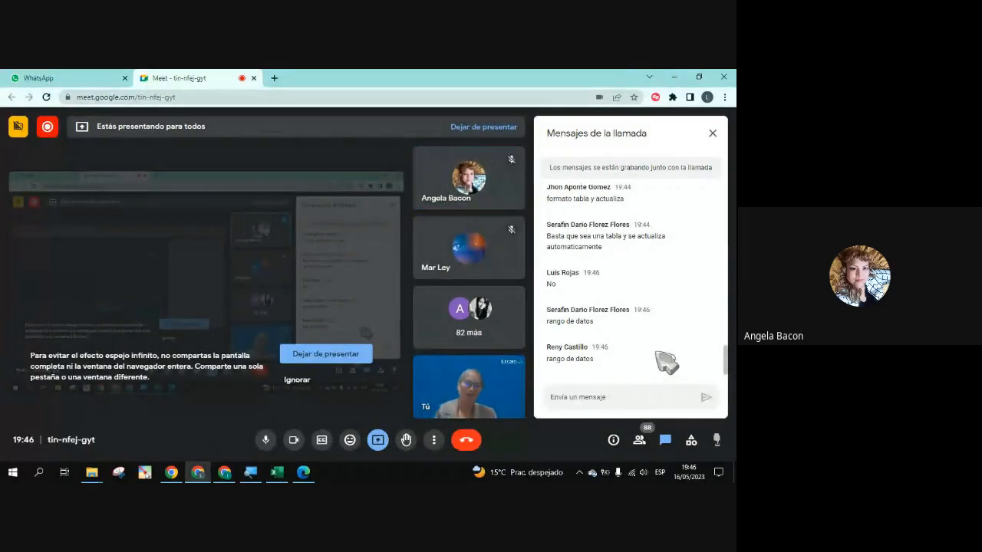
pyautogui.hotkey('alt', 'Tab')
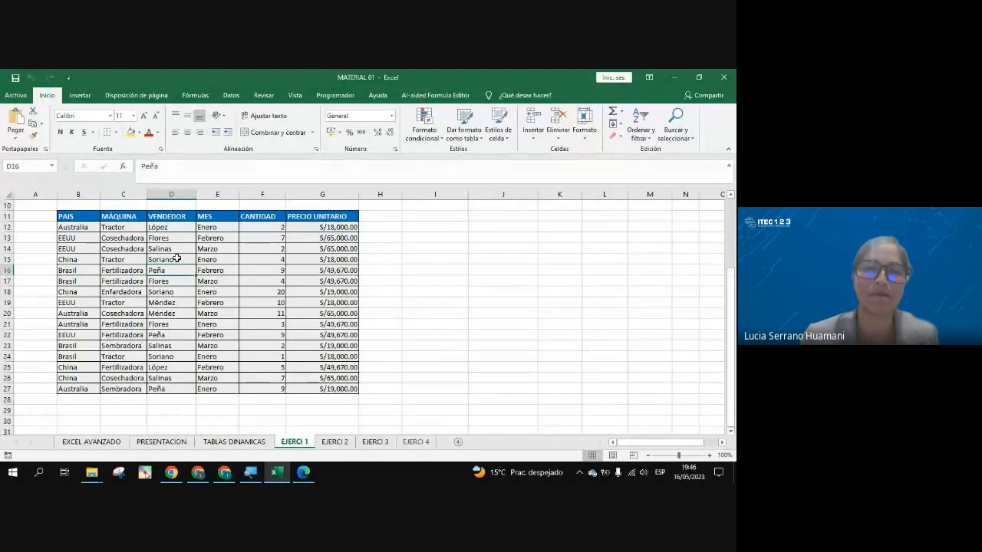
pyautogui.click(217, 259)
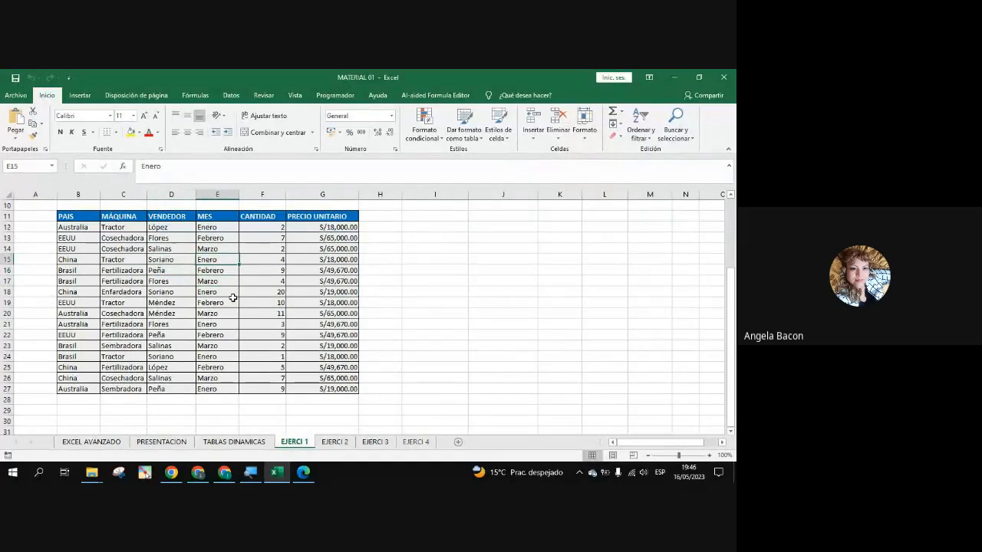
pyautogui.click(164, 272)
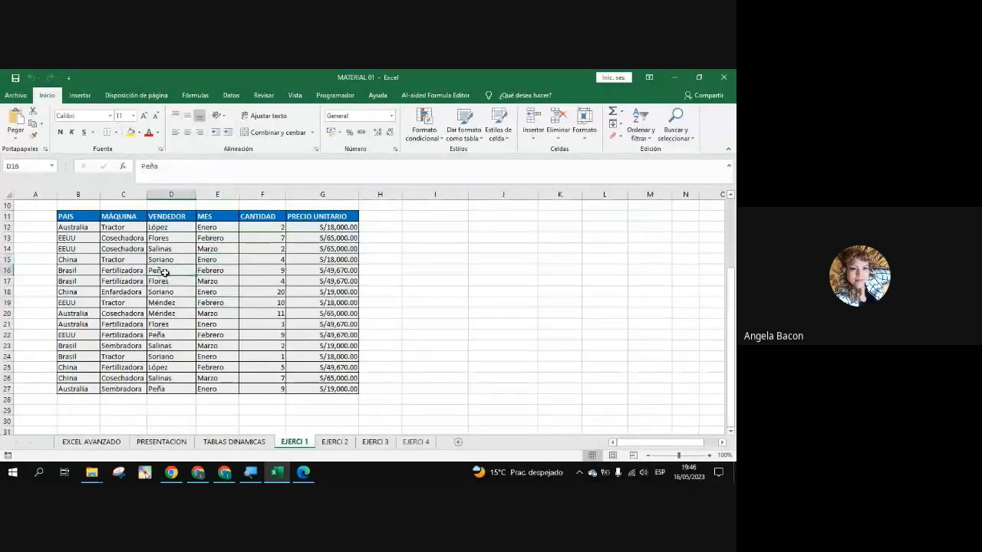
pyautogui.click(166, 249)
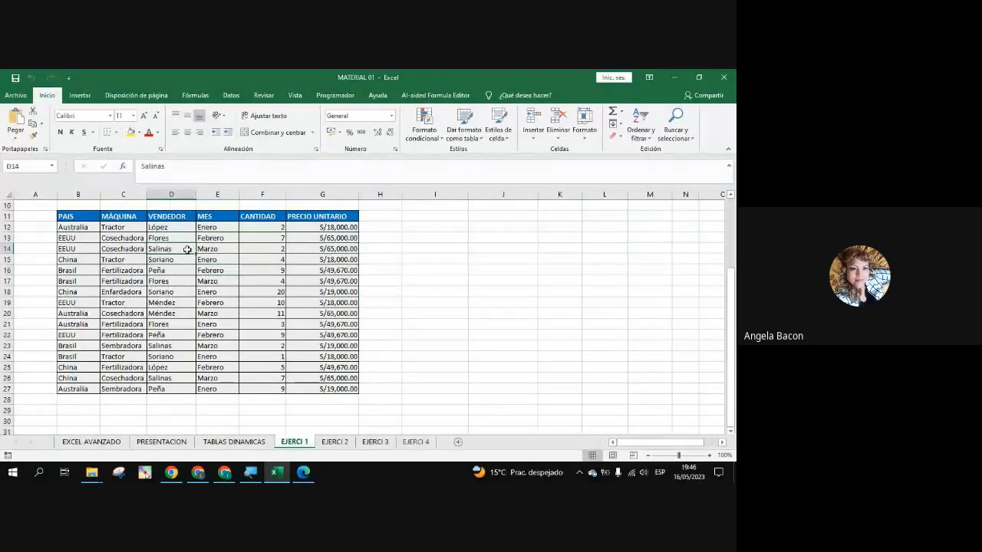
pyautogui.click(204, 270)
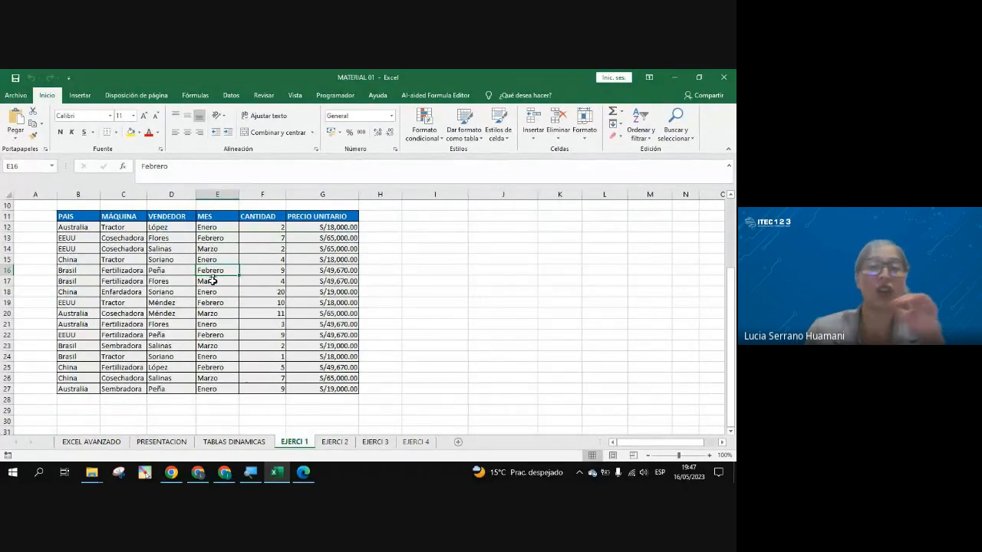
# Step: Select the table's header row from PAIS through PRECIO UNITARIO and turn on filtering for it
pyautogui.click(74, 215)
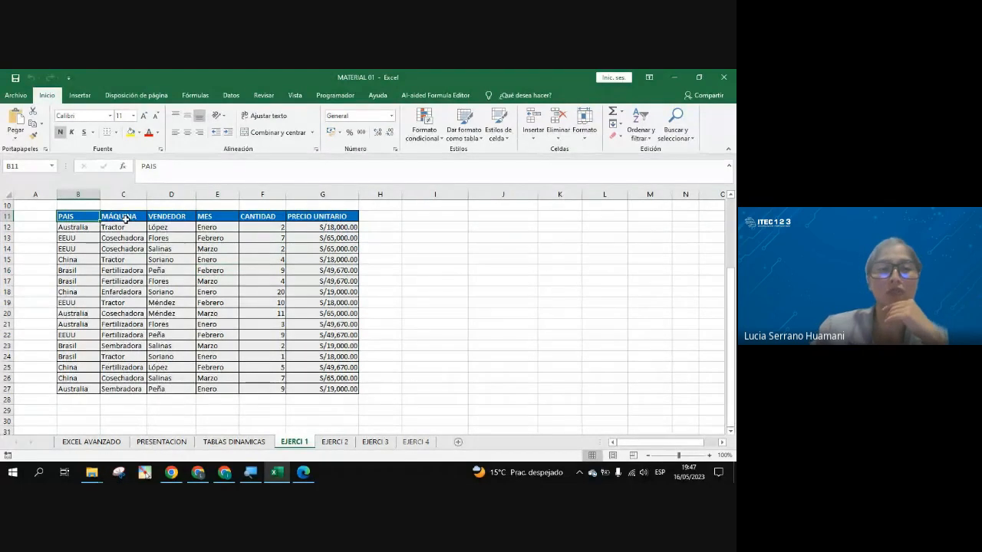
pyautogui.click(125, 219)
pyautogui.moveTo(89, 216); pyautogui.dragTo(338, 218)
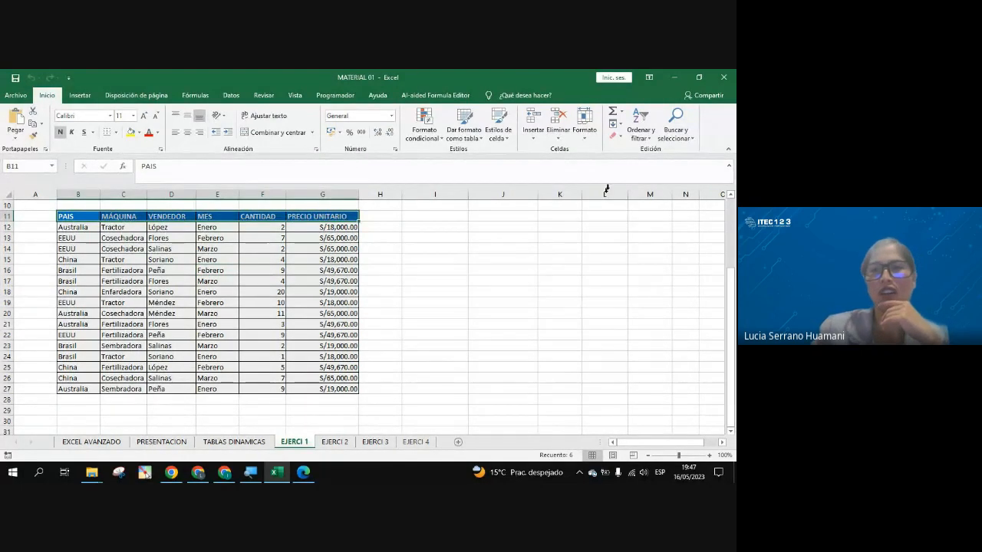
pyautogui.click(646, 139)
pyautogui.click(649, 191)
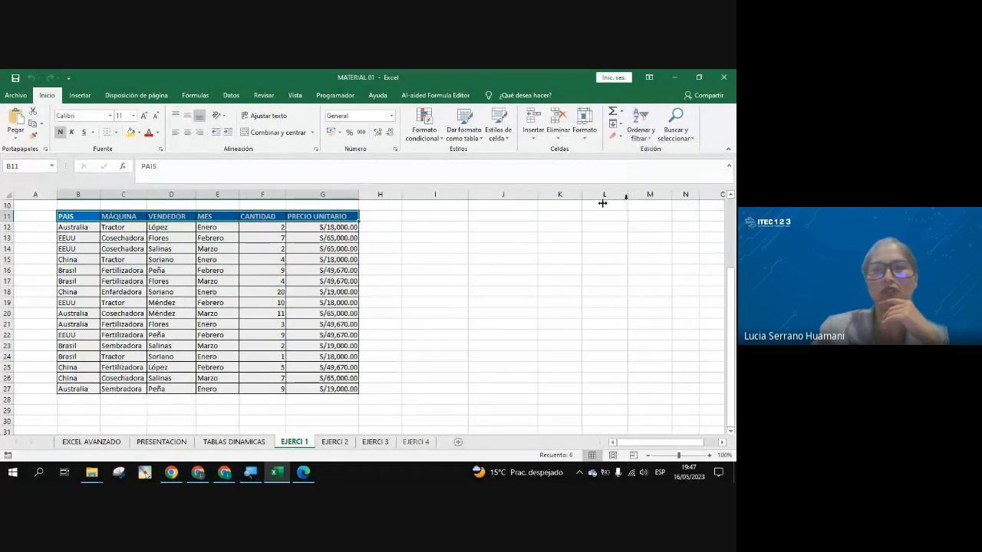
pyautogui.click(183, 260)
pyautogui.click(245, 260)
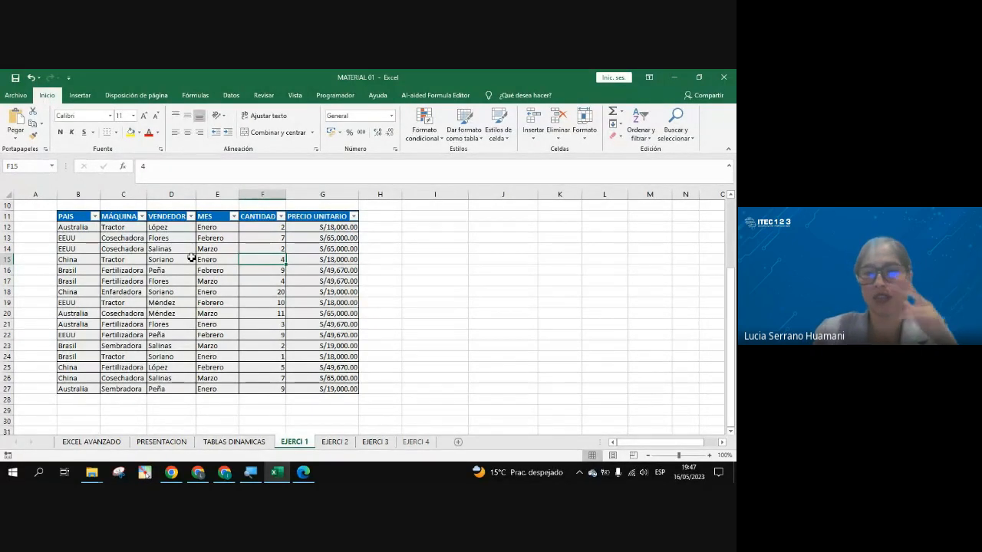
# Step: Turn off filtering for the machinery table
pyautogui.click(653, 130)
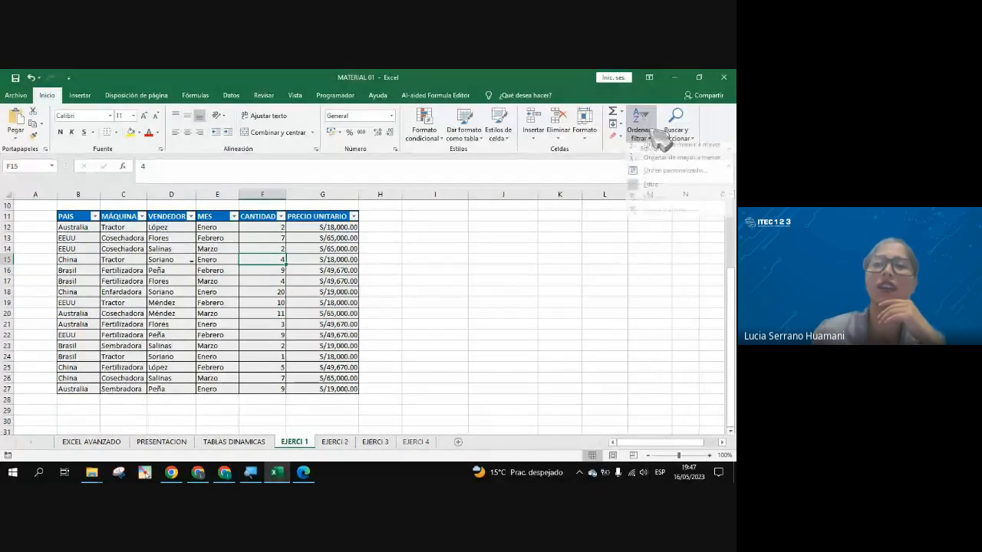
pyautogui.click(658, 186)
pyautogui.click(222, 270)
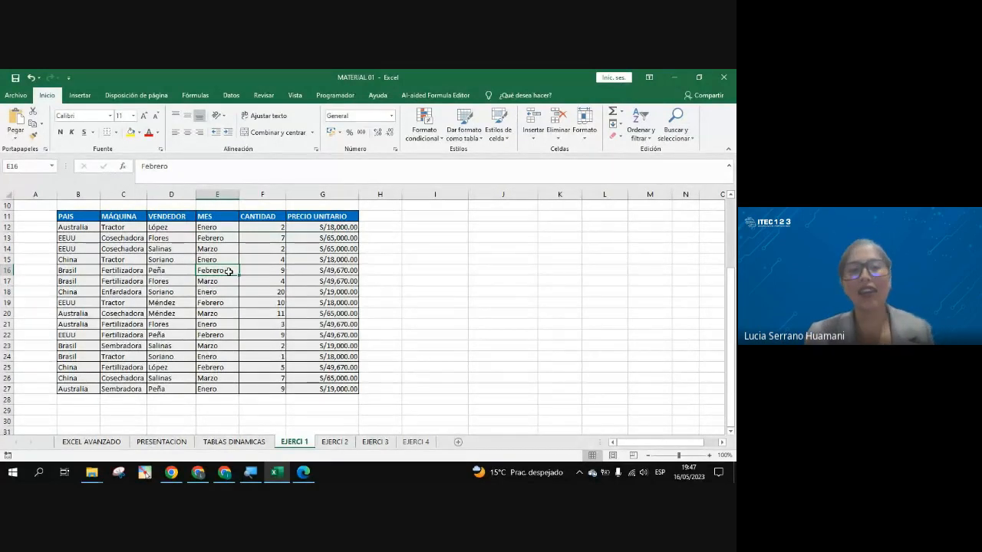
pyautogui.click(173, 272)
pyautogui.click(174, 261)
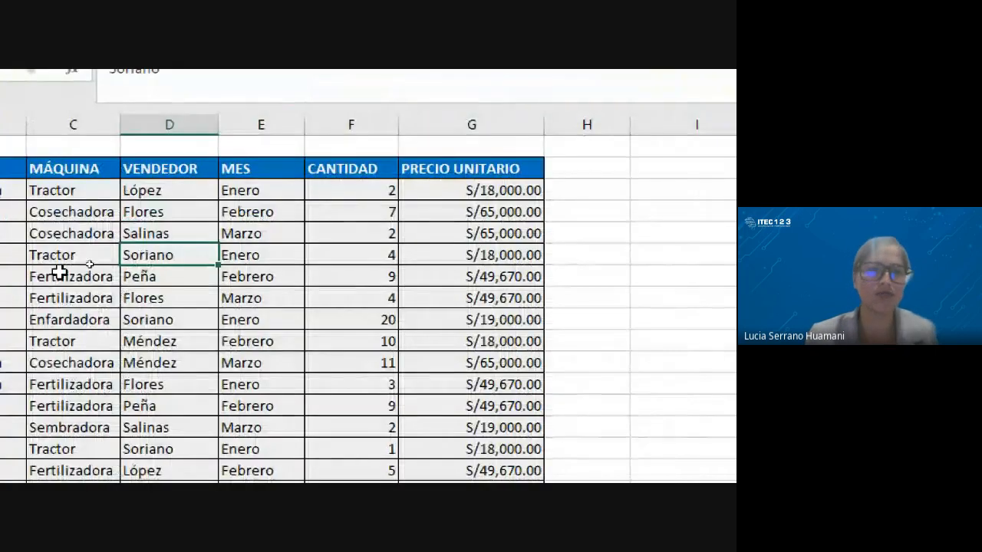
pyautogui.click(142, 259)
pyautogui.click(335, 241)
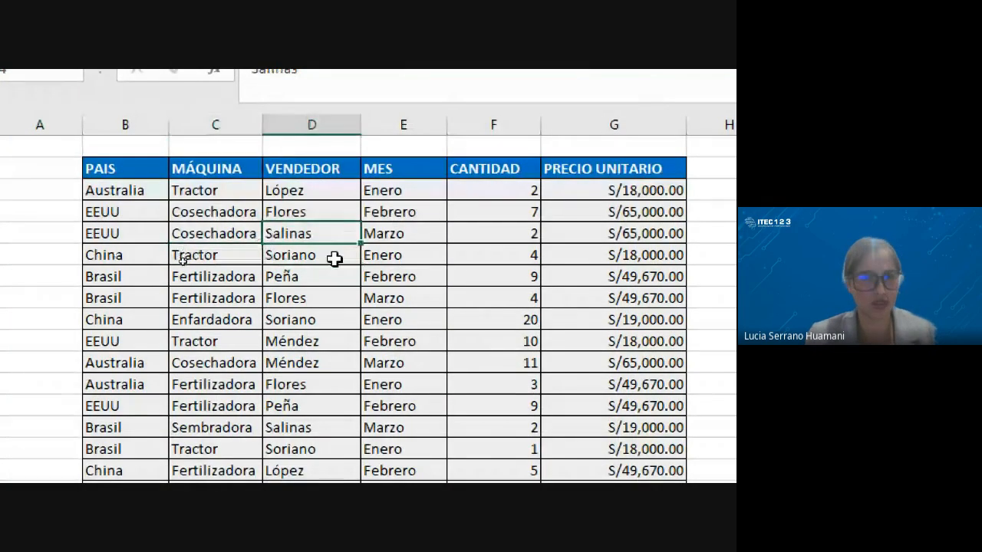
pyautogui.click(334, 260)
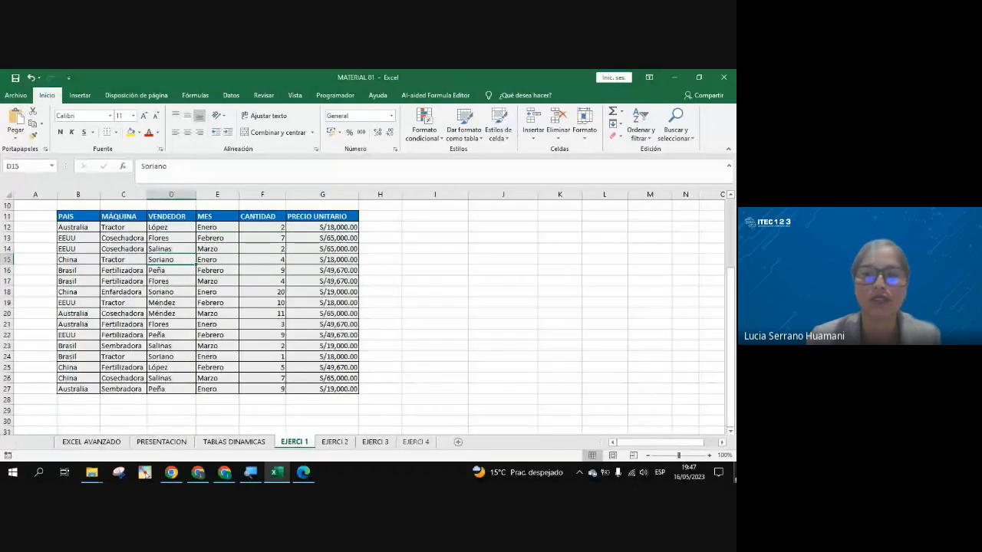
# Step: Open Custom Cursor from the desktop, apply the Red Modern cursor from the Starter collection, and return to the Excel workbook
pyautogui.click(734, 472)
pyautogui.doubleClick(182, 84)
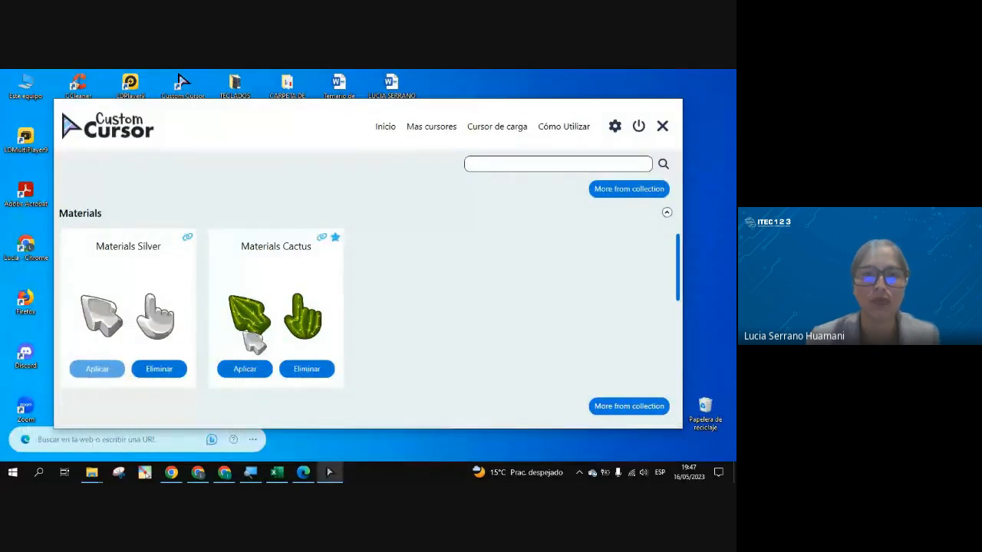
pyautogui.scroll(-5, 253, 337)
pyautogui.click(108, 345)
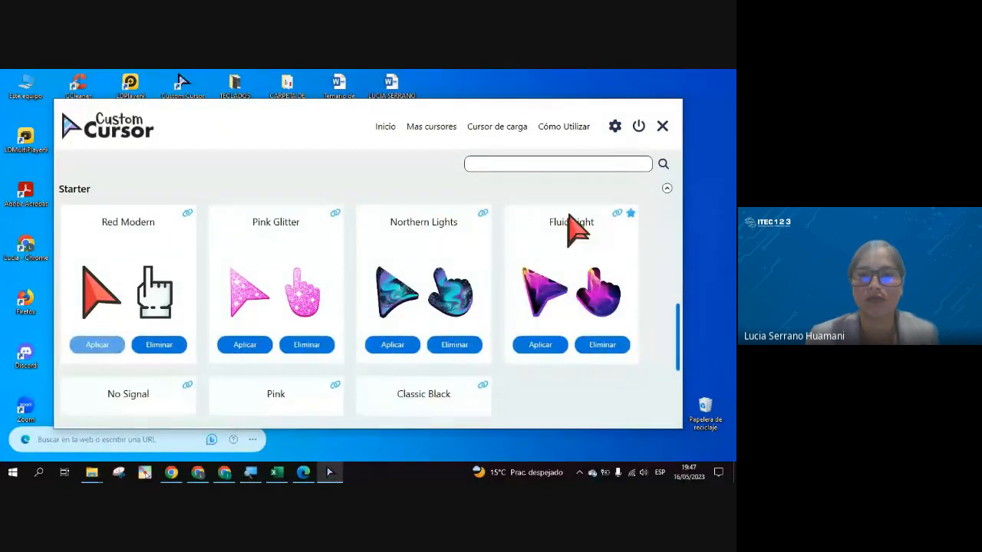
pyautogui.click(276, 472)
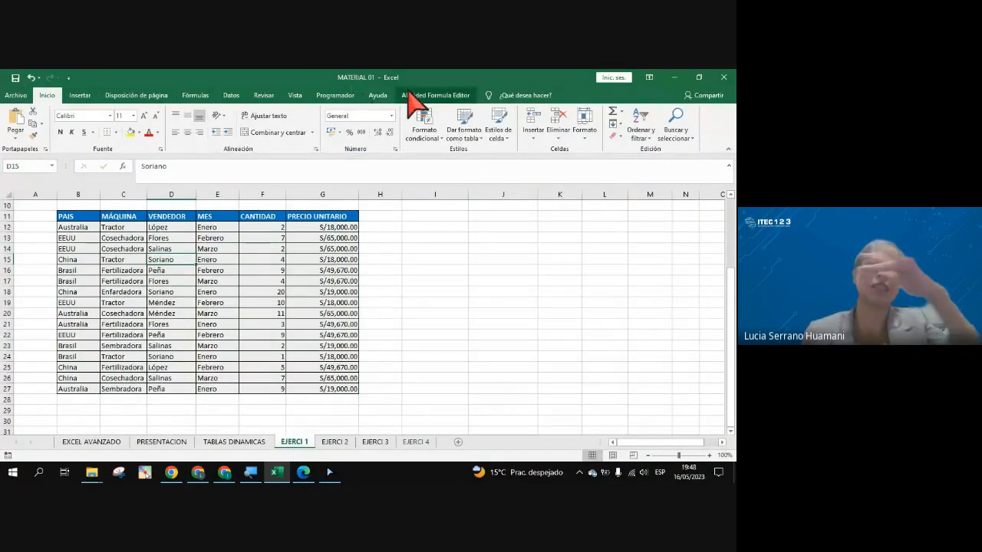
pyautogui.click(227, 290)
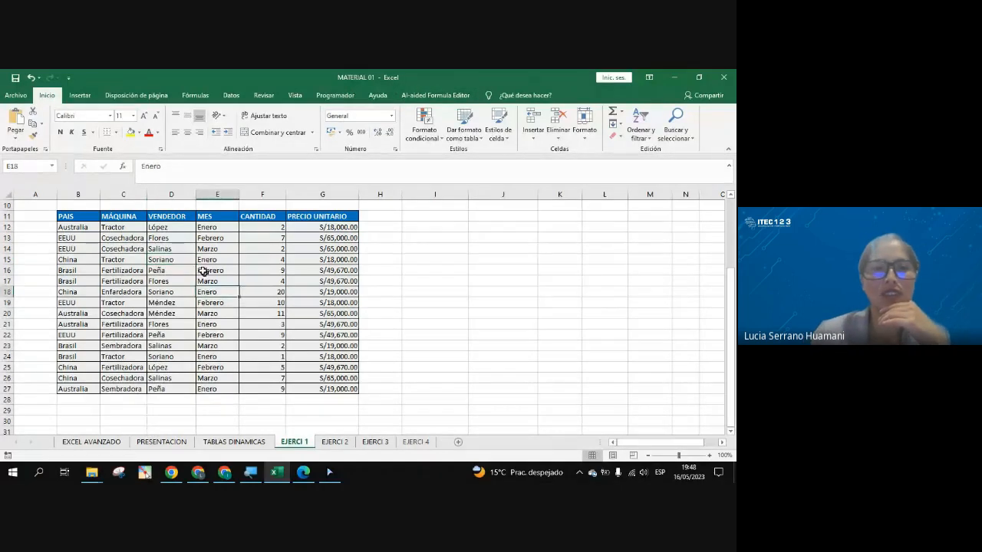
pyautogui.click(160, 238)
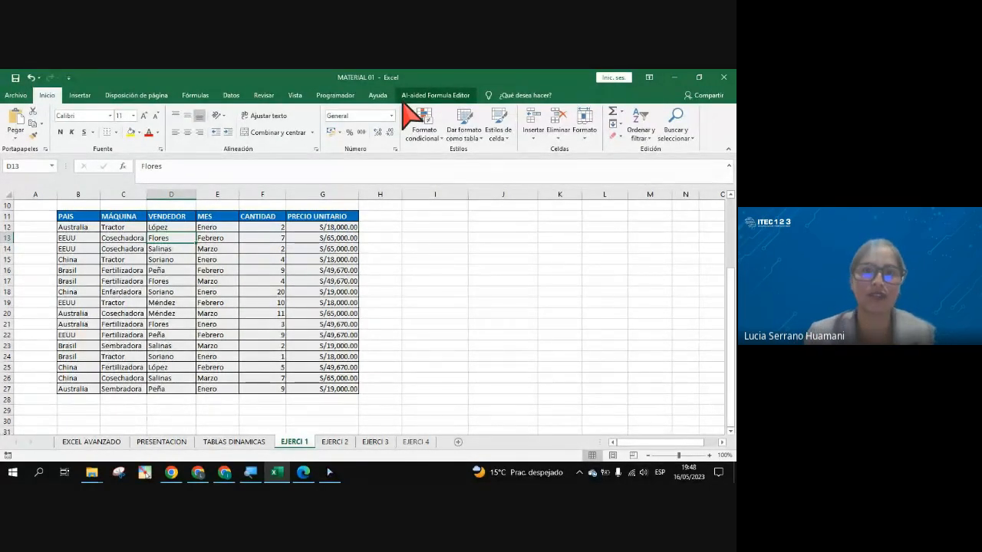
pyautogui.click(212, 246)
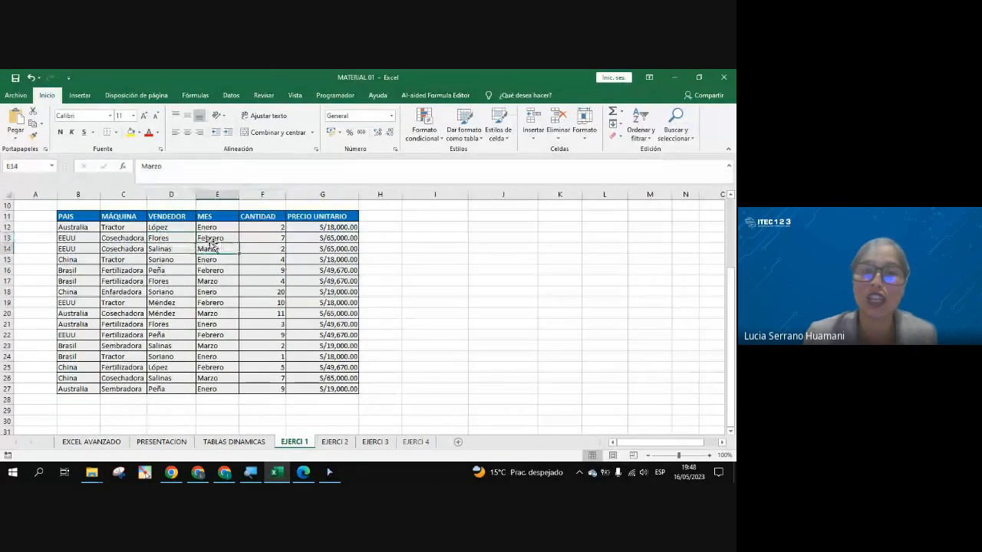
pyautogui.click(212, 238)
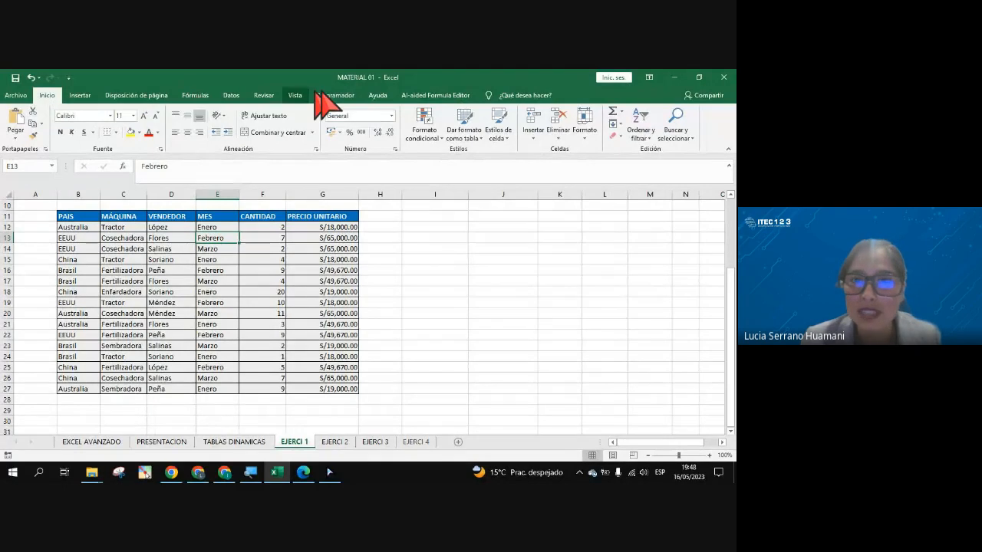
pyautogui.click(204, 268)
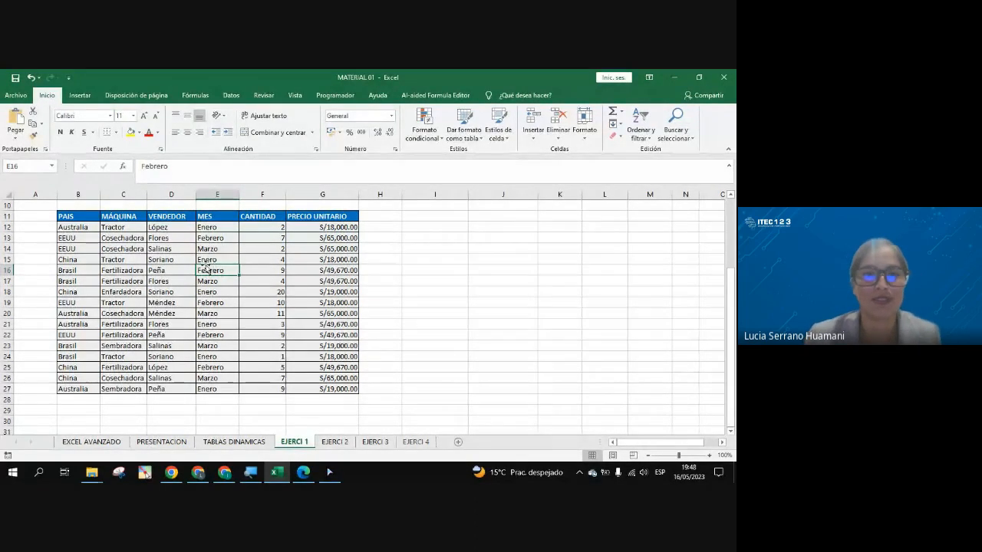
pyautogui.click(172, 271)
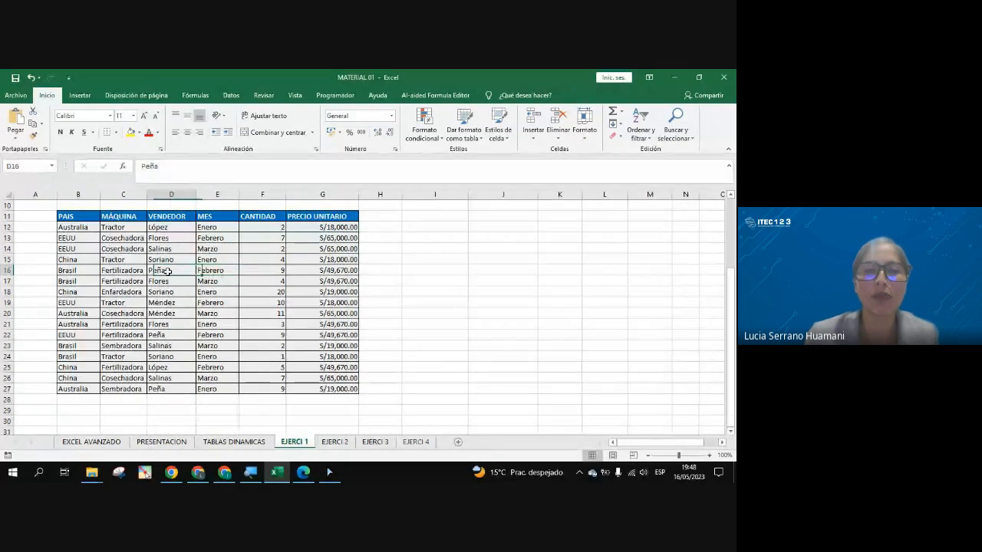
pyautogui.click(167, 261)
pyautogui.click(193, 282)
pyautogui.click(178, 271)
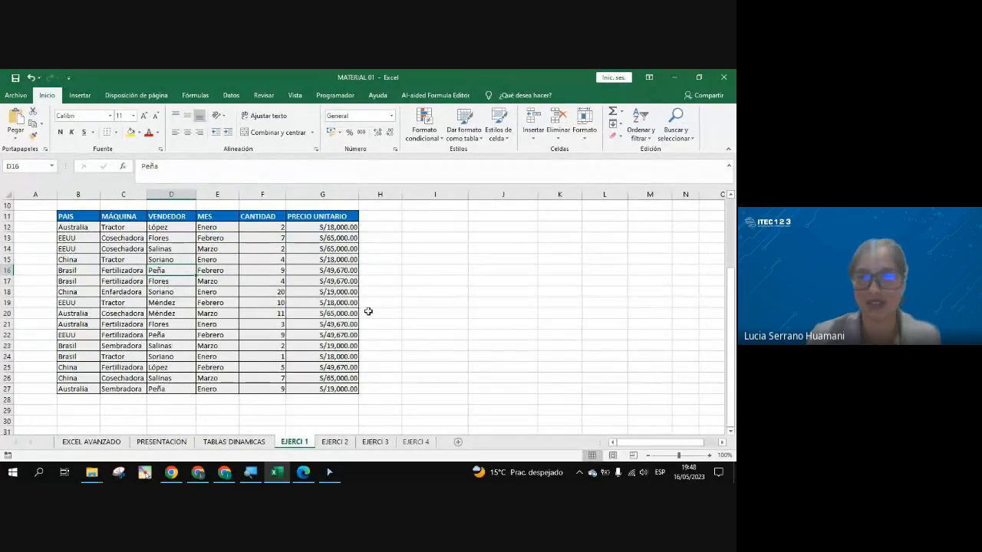
pyautogui.click(322, 301)
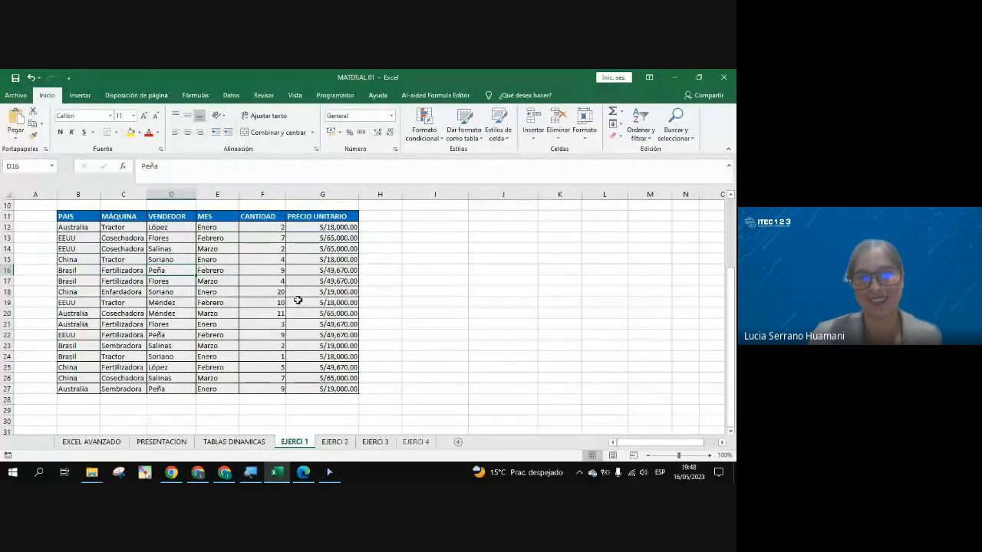
pyautogui.click(216, 272)
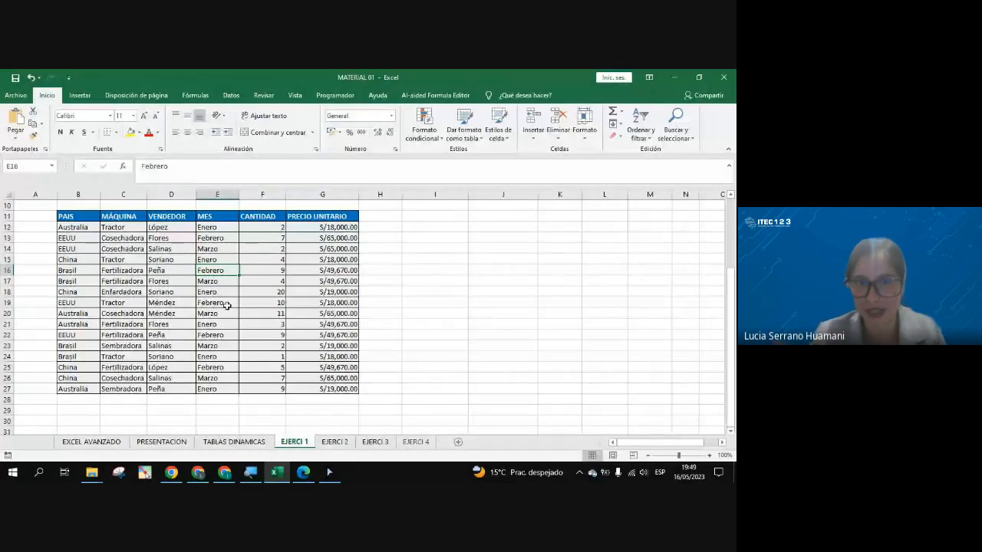
pyautogui.click(184, 270)
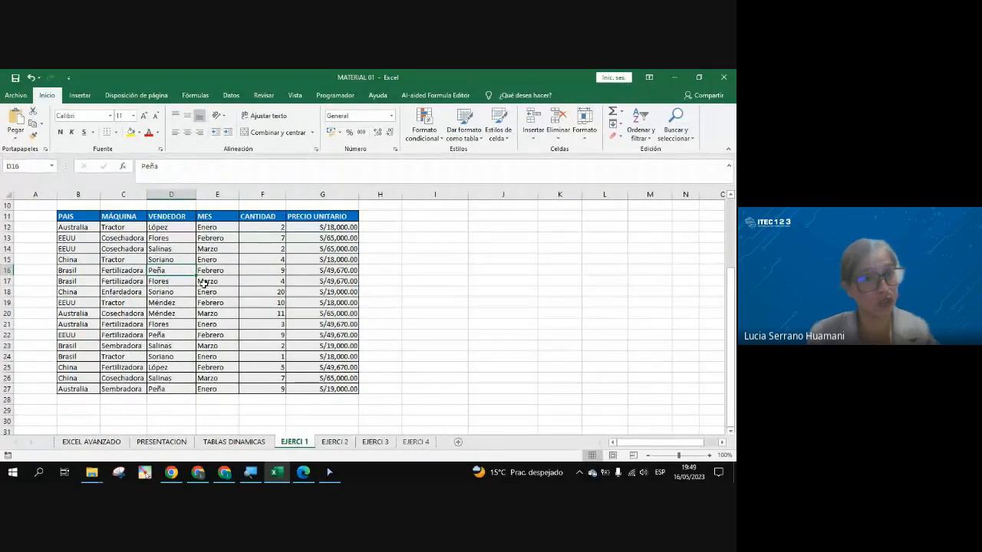
pyautogui.press('Up')
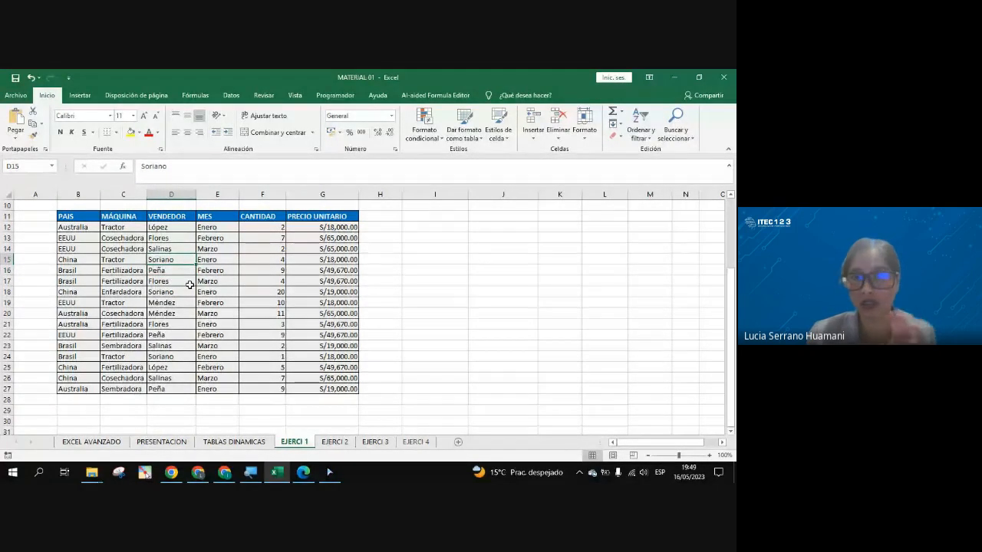
pyautogui.click(183, 289)
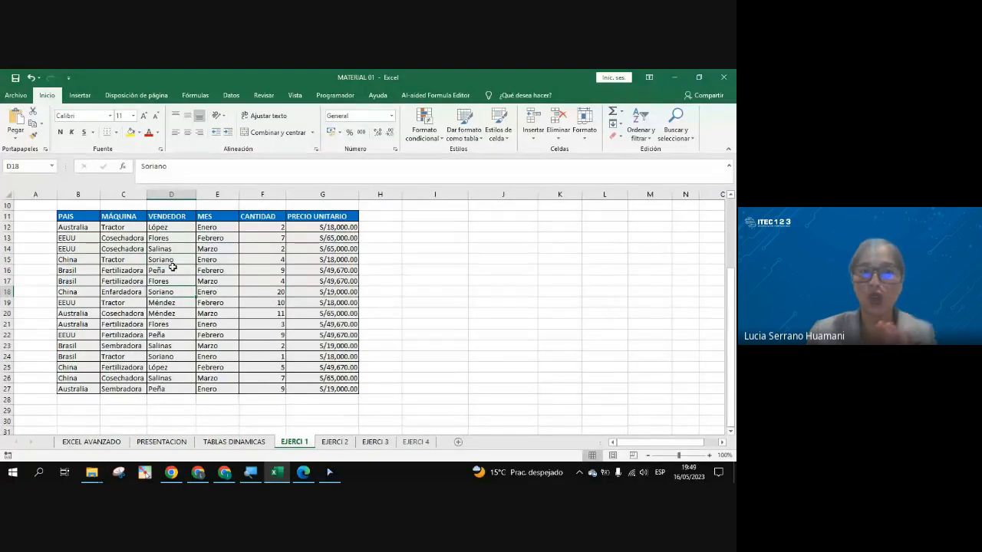
pyautogui.click(174, 268)
pyautogui.click(173, 258)
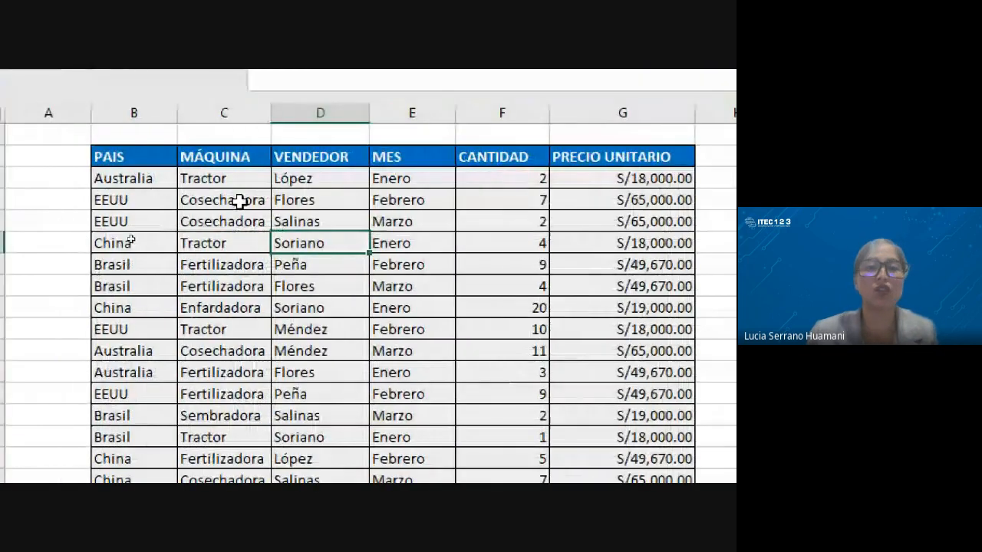
# Step: Review the proposed data range and header option for converting the machinery data into a table, without creating it
pyautogui.click(300, 201)
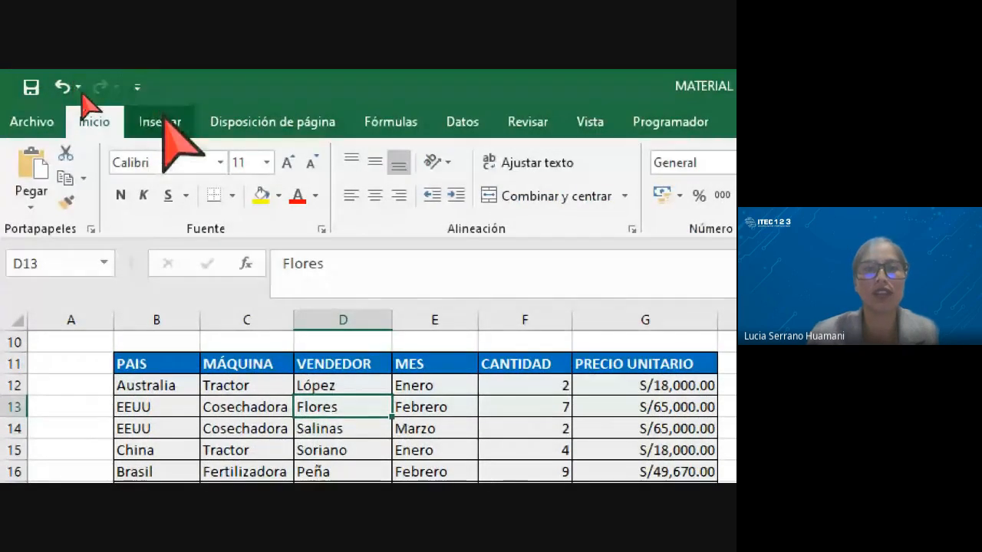
pyautogui.click(163, 122)
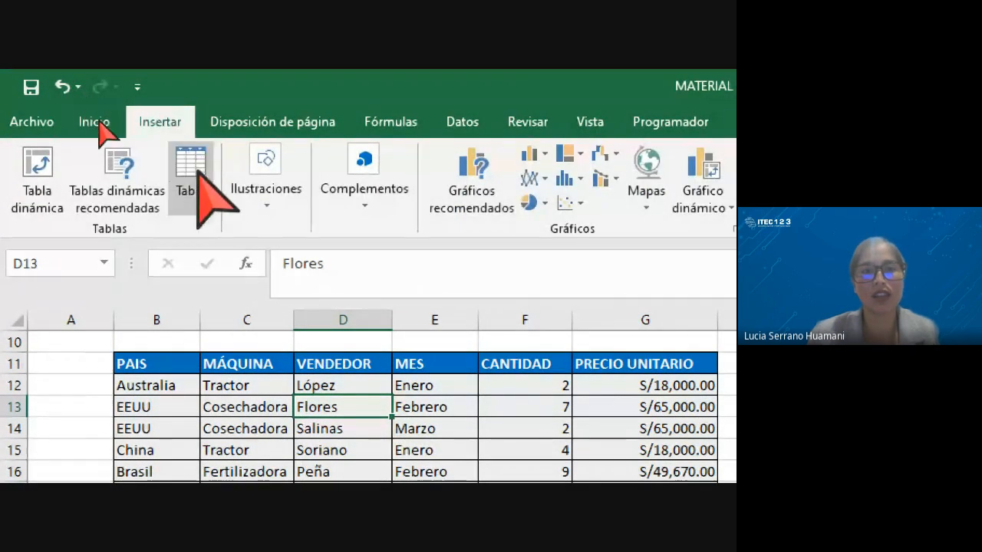
pyautogui.click(197, 170)
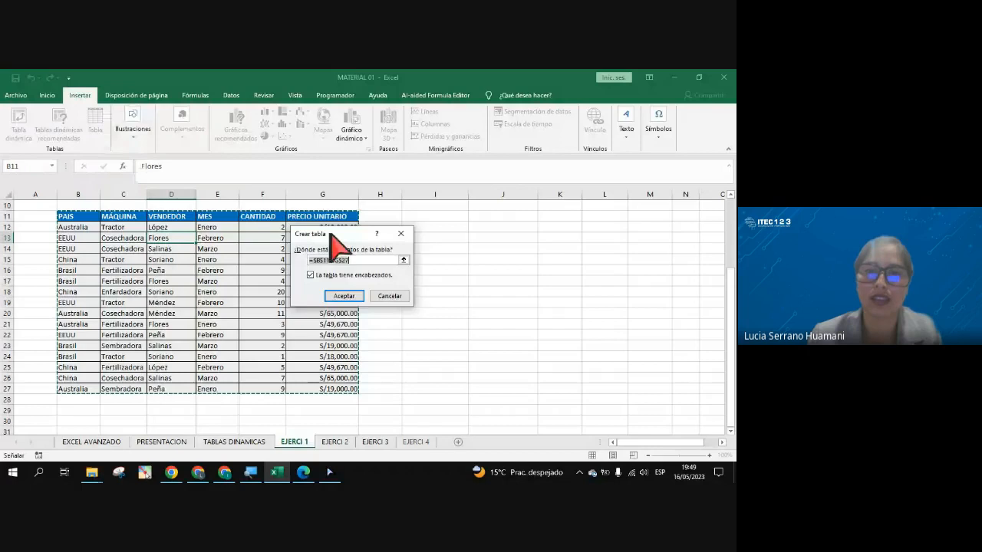
pyautogui.moveTo(335, 244); pyautogui.dragTo(382, 240)
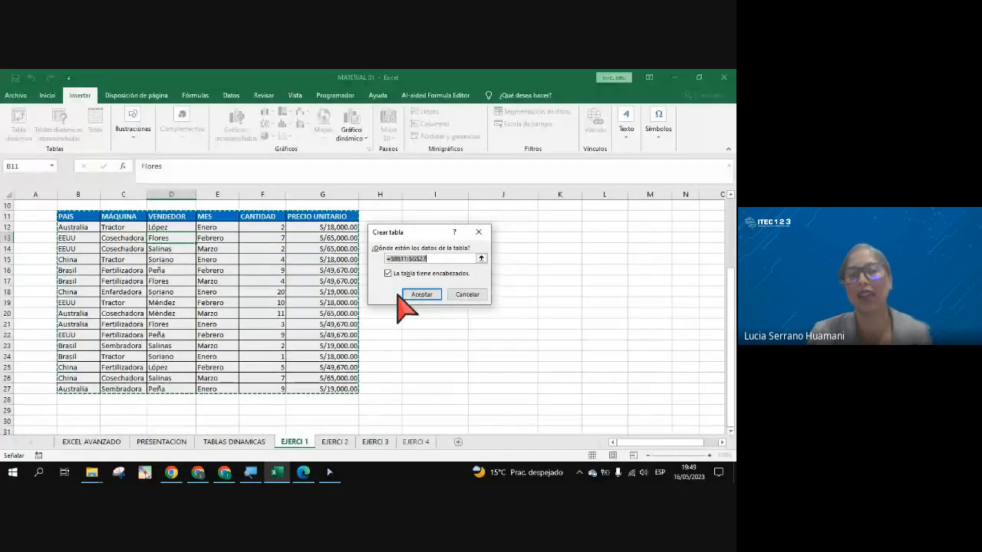
pyautogui.moveTo(412, 232); pyautogui.dragTo(328, 228)
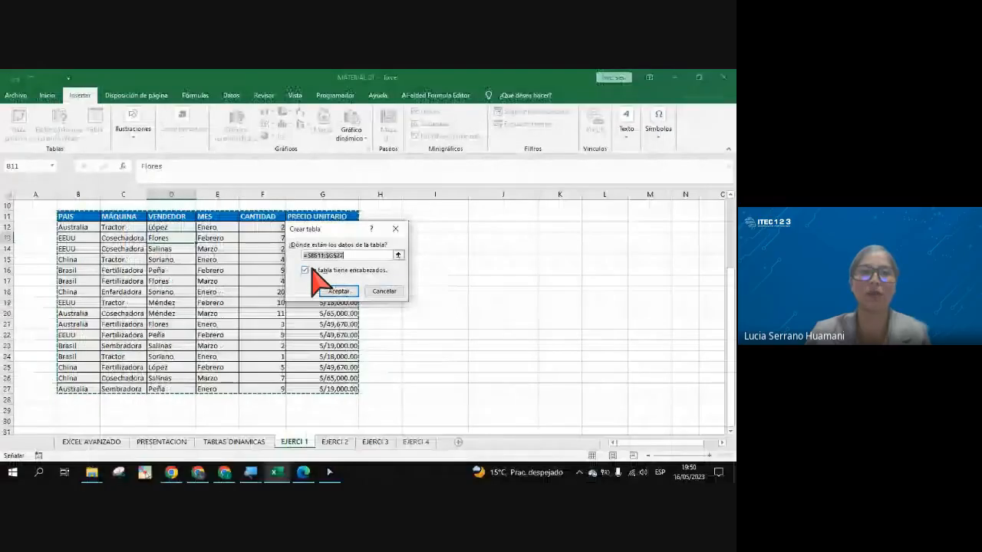
pyautogui.click(399, 228)
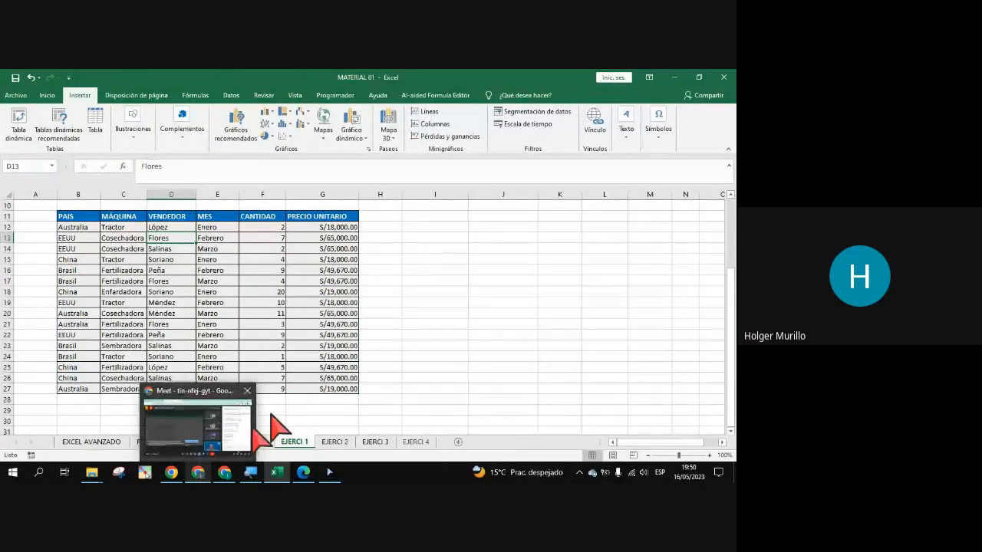
# Step: Switch to Google Meet to check the participants' chat answers, and return to the machinery data in the Excel workbook
pyautogui.click(379, 346)
pyautogui.click(383, 268)
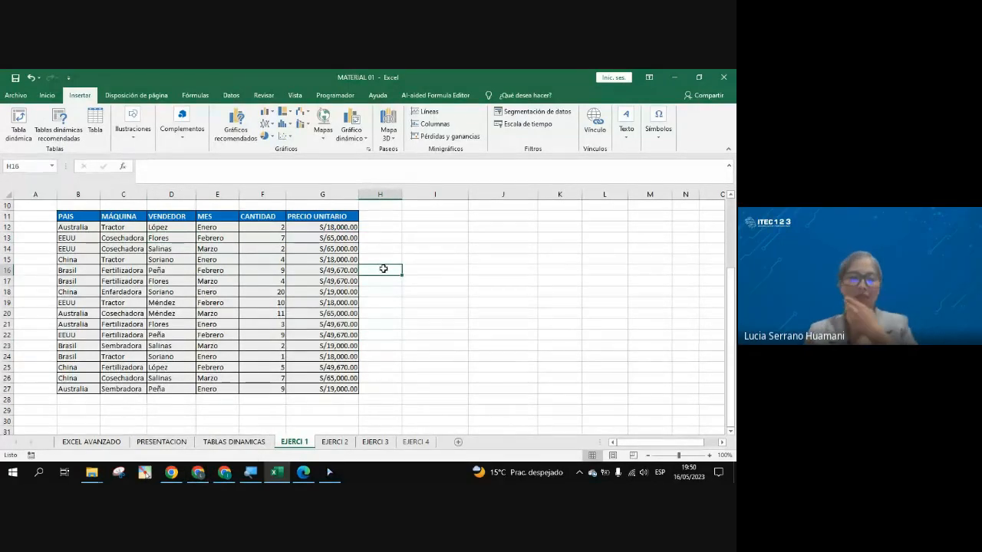
pyautogui.click(201, 474)
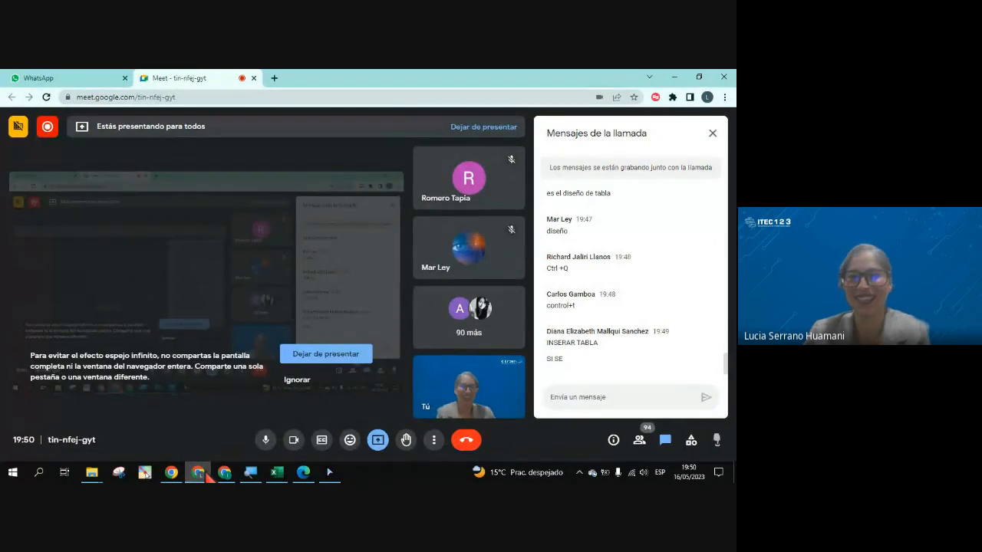
pyautogui.click(201, 473)
pyautogui.click(265, 283)
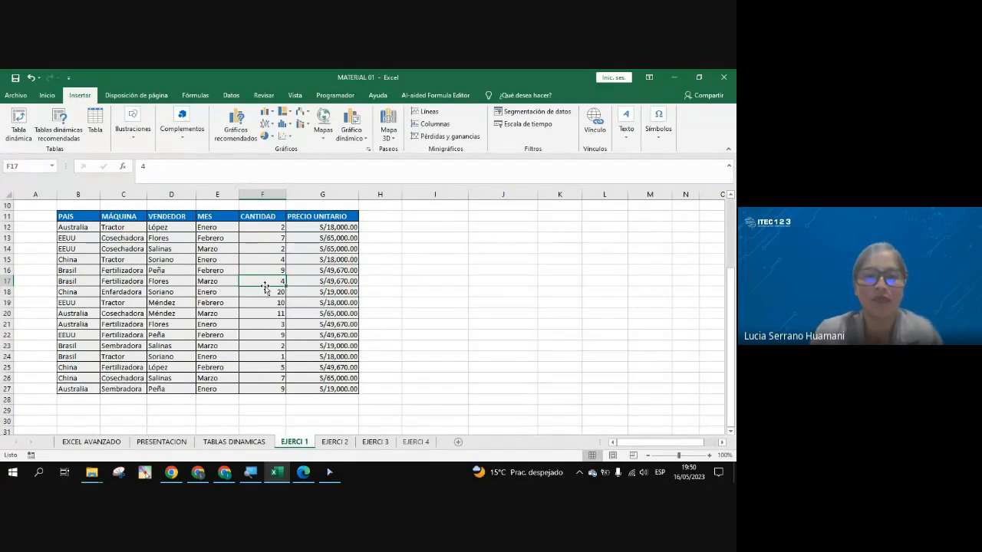
pyautogui.click(248, 268)
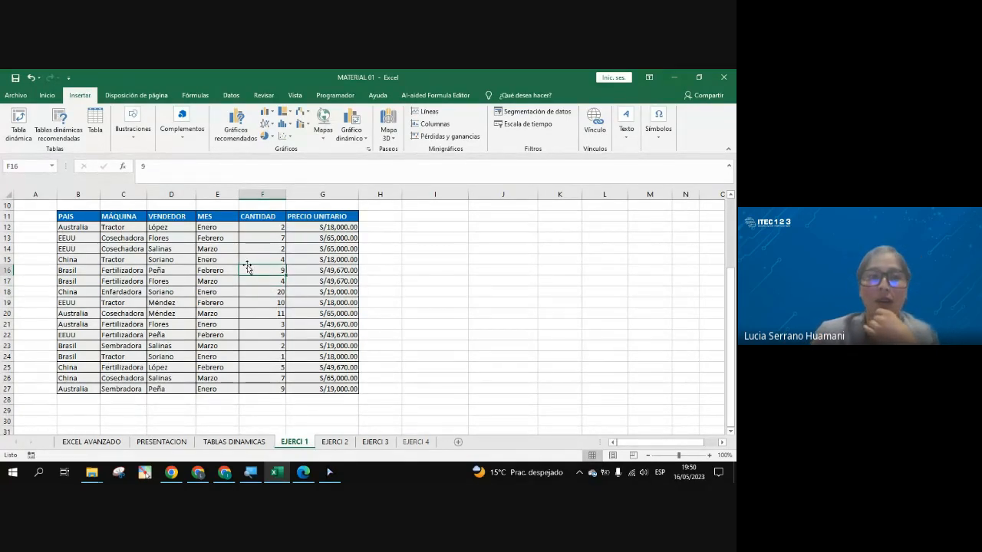
pyautogui.click(95, 123)
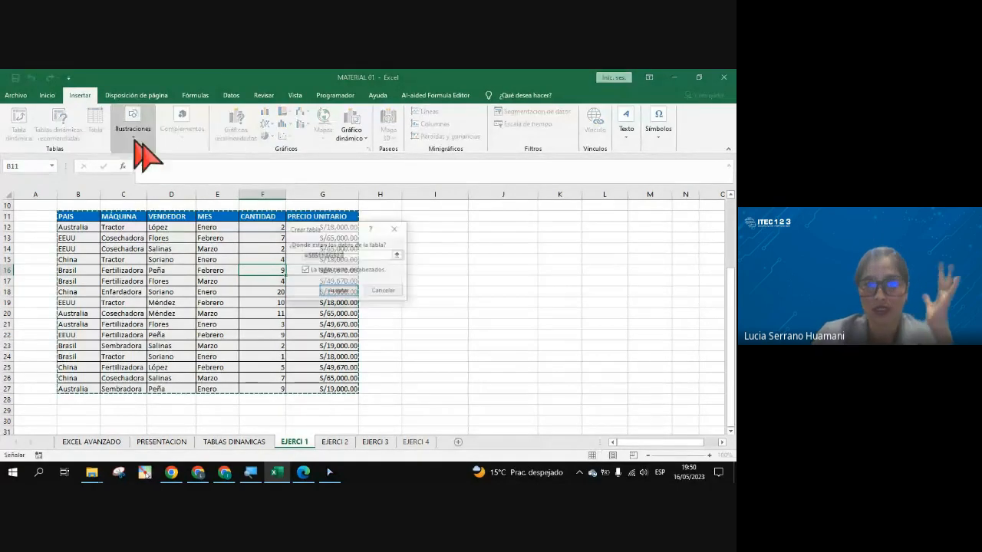
pyautogui.moveTo(338, 230); pyautogui.dragTo(421, 230)
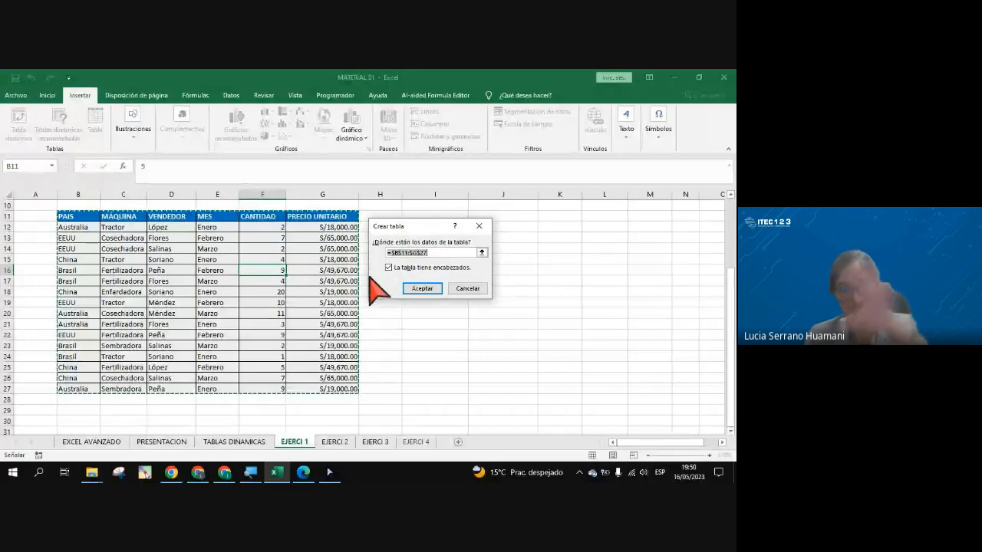
pyautogui.click(478, 226)
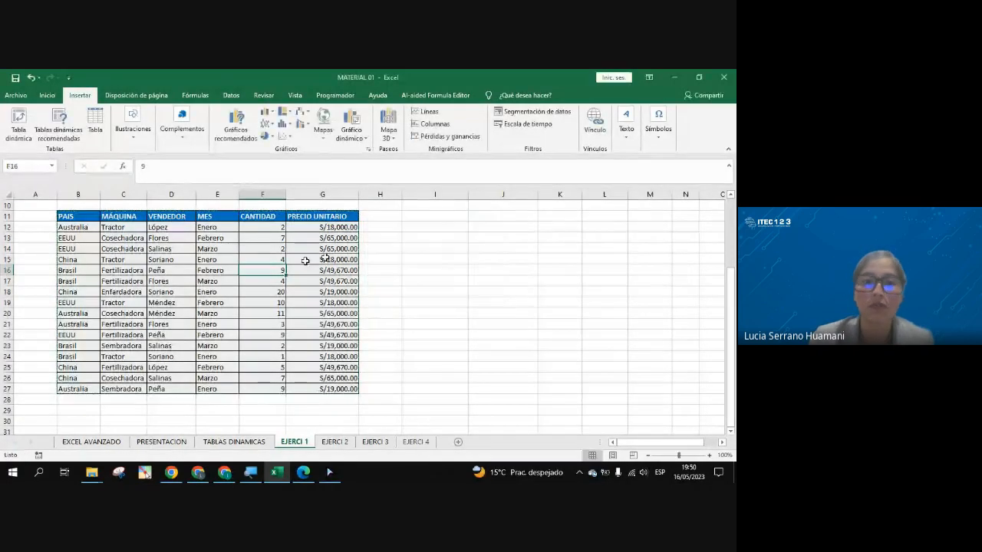
pyautogui.click(227, 259)
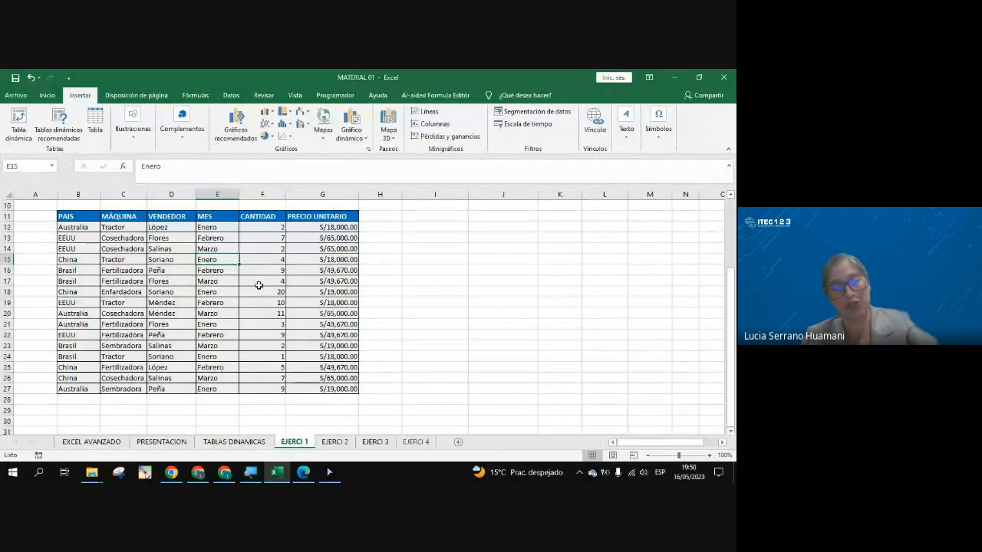
pyautogui.hotkey('ctrl', 't')
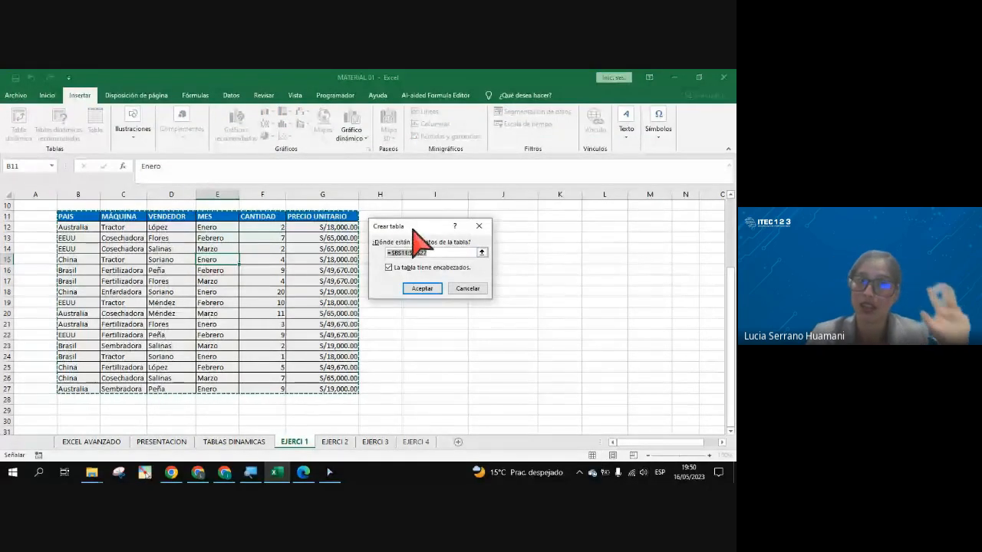
pyautogui.moveTo(412, 230); pyautogui.dragTo(310, 233)
pyautogui.click(376, 230)
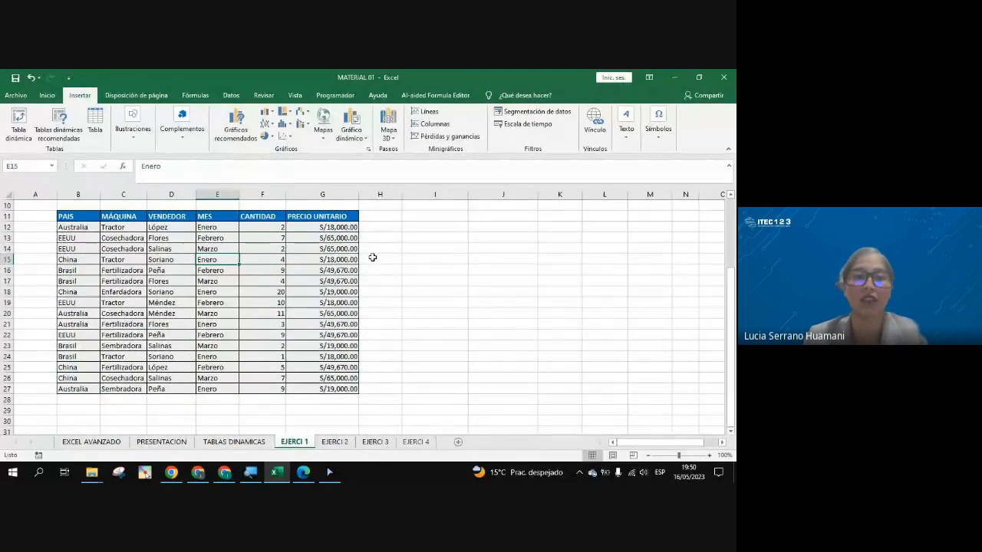
pyautogui.hotkey('ctrl', 't')
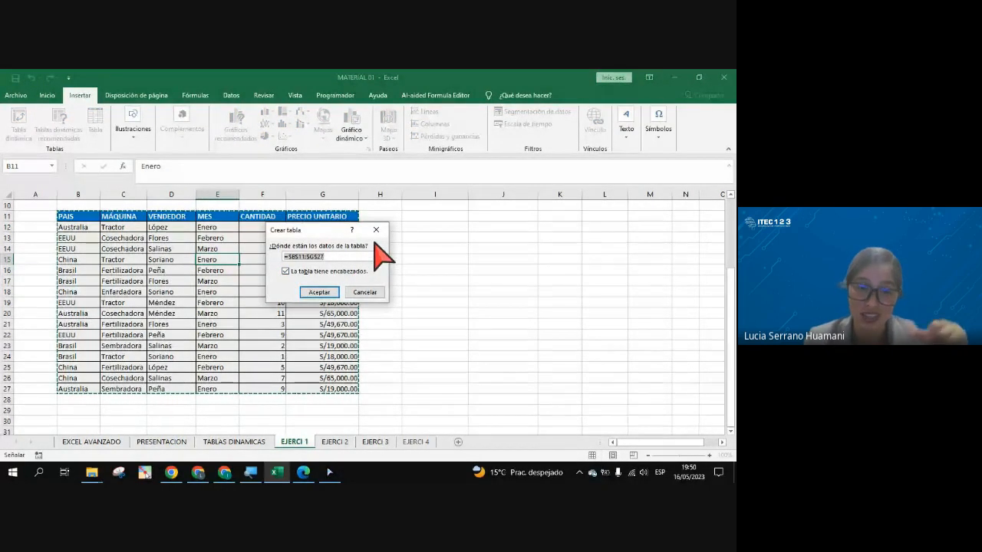
pyautogui.click(376, 229)
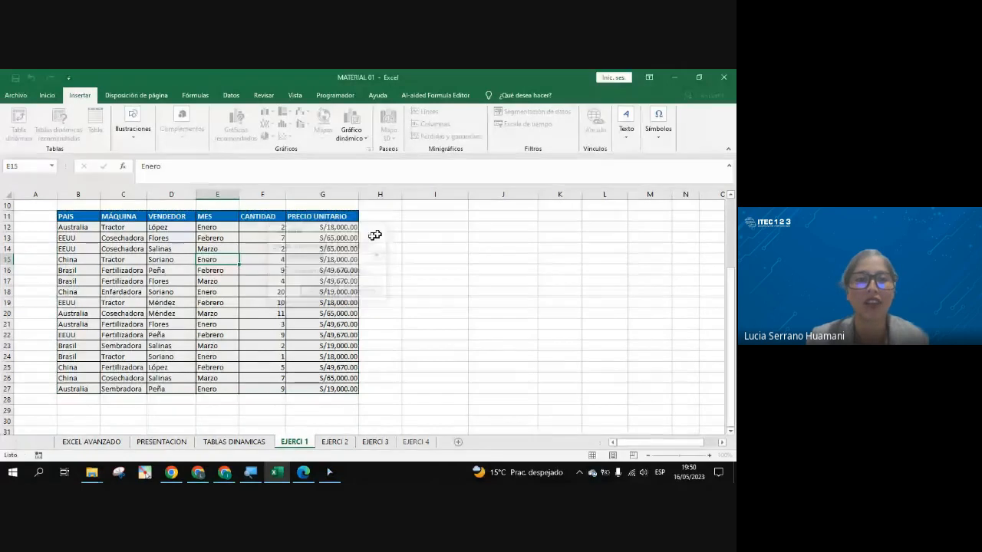
pyautogui.hotkey('ctrl', 't')
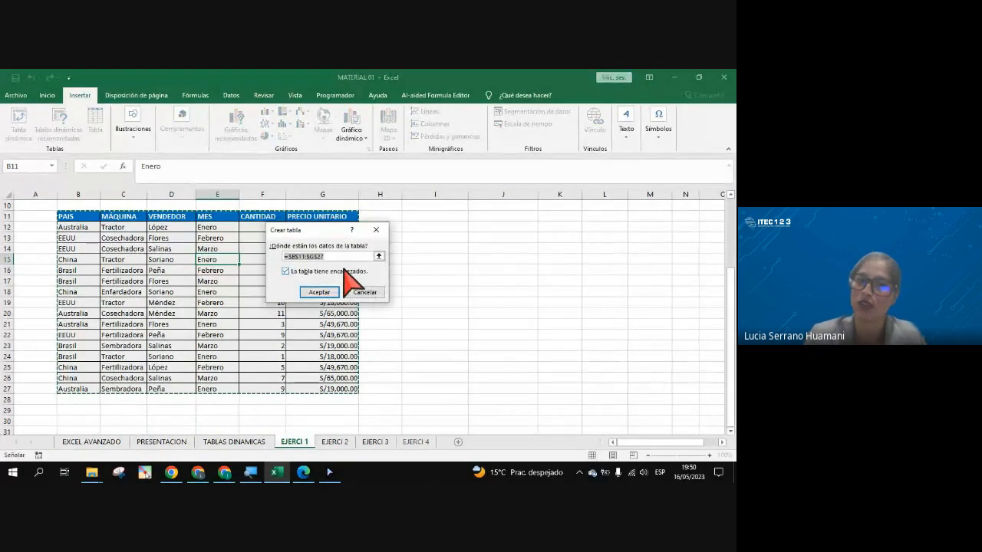
pyautogui.click(375, 229)
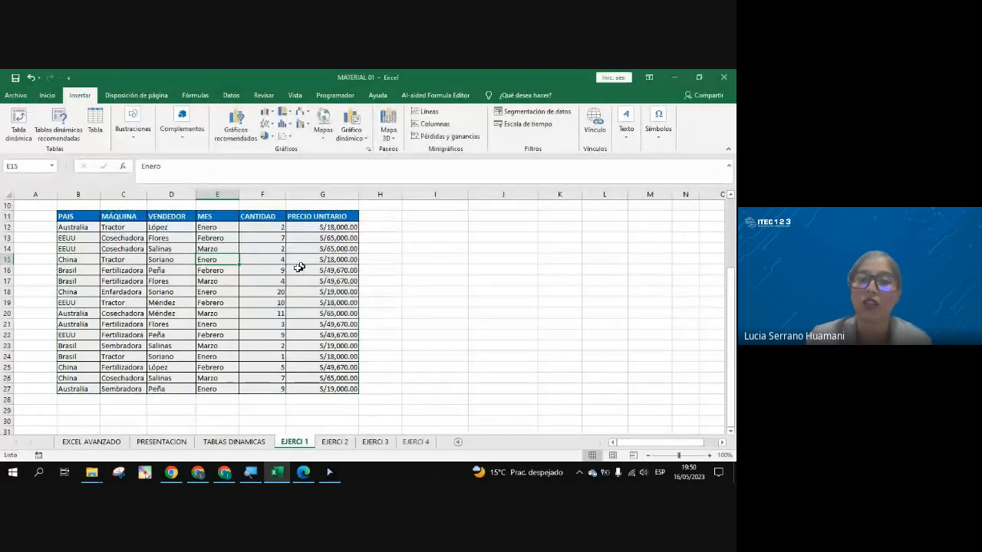
# Step: Convert the machinery data in B11:G27 into an Excel table with its first row as headers
pyautogui.click(216, 290)
pyautogui.click(177, 258)
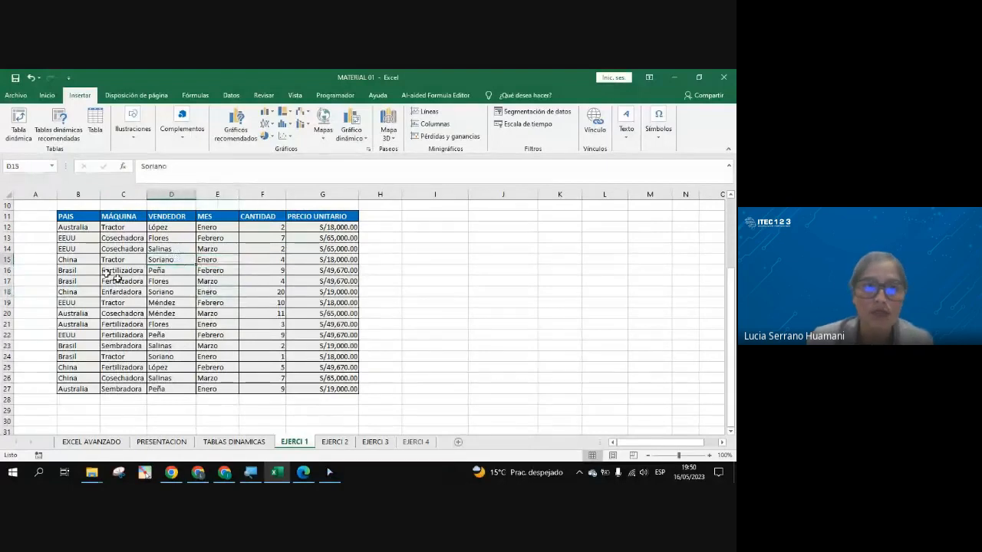
pyautogui.click(94, 122)
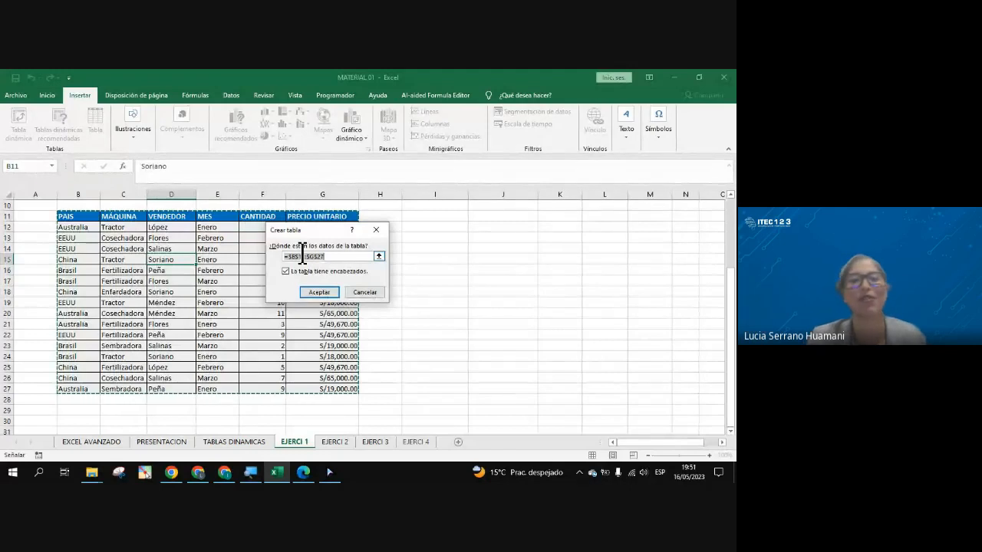
pyautogui.click(317, 292)
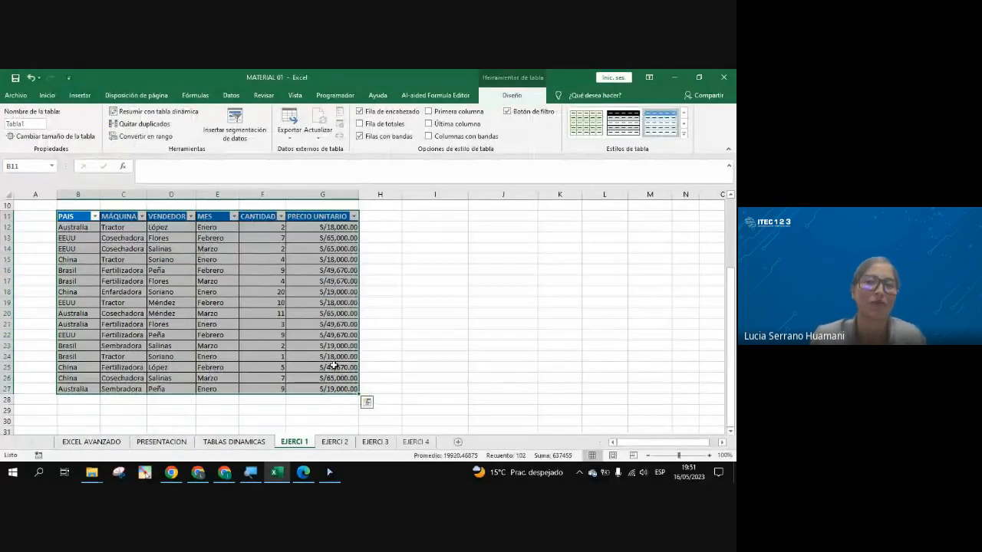
pyautogui.click(246, 310)
# Step: Compare the tools available with cells selected outside and inside the table, and examine the table's design options
pyautogui.click(557, 280)
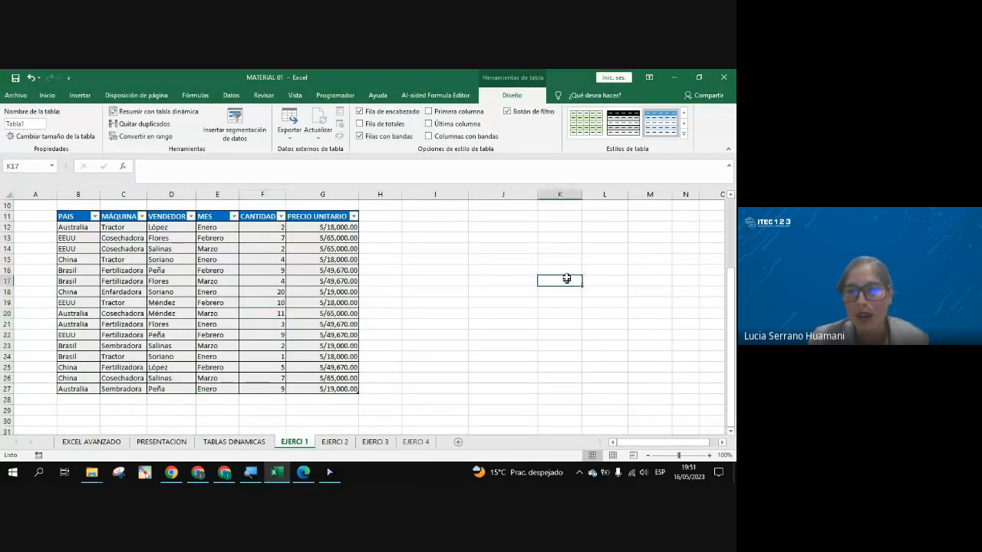
pyautogui.click(511, 286)
pyautogui.click(511, 270)
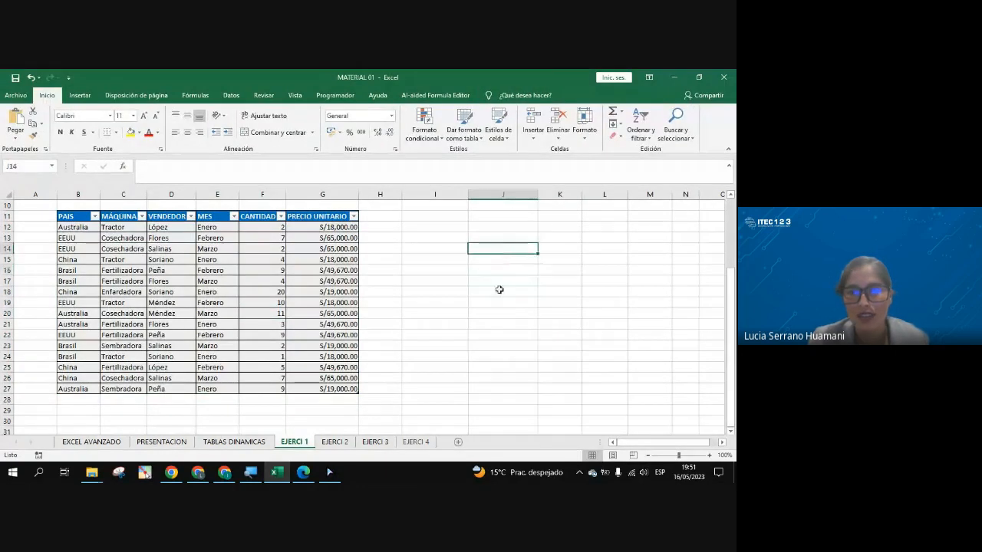
pyautogui.click(501, 290)
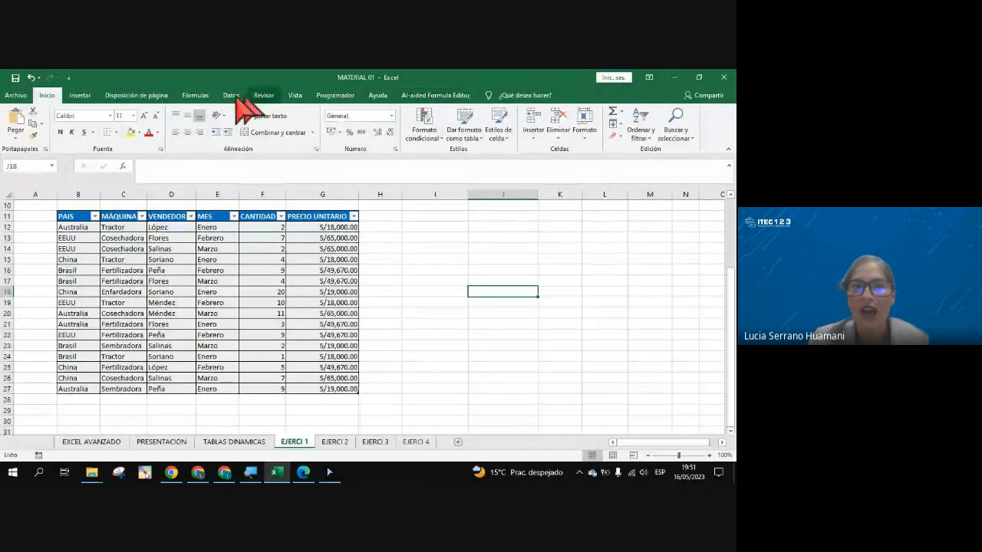
pyautogui.click(176, 292)
pyautogui.click(167, 271)
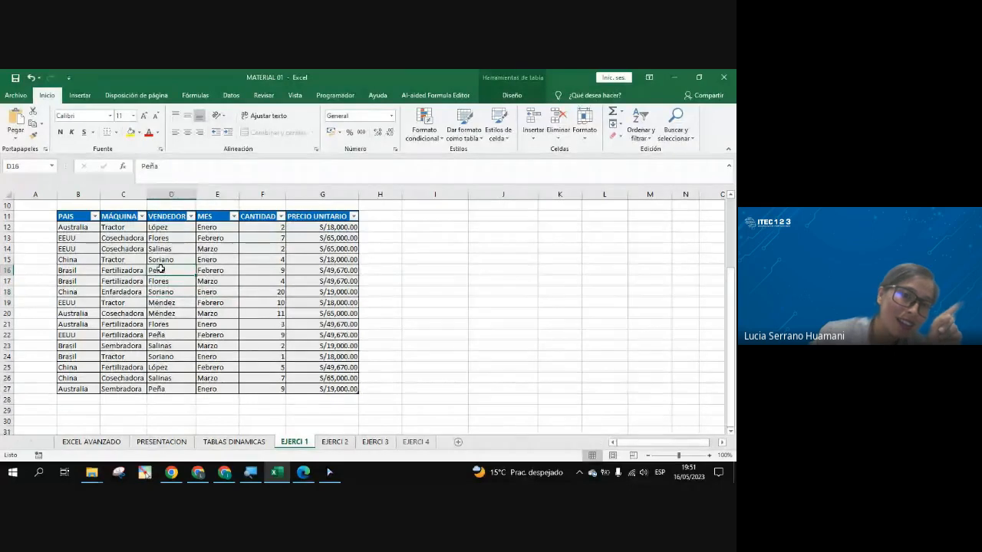
pyautogui.click(135, 270)
pyautogui.click(169, 249)
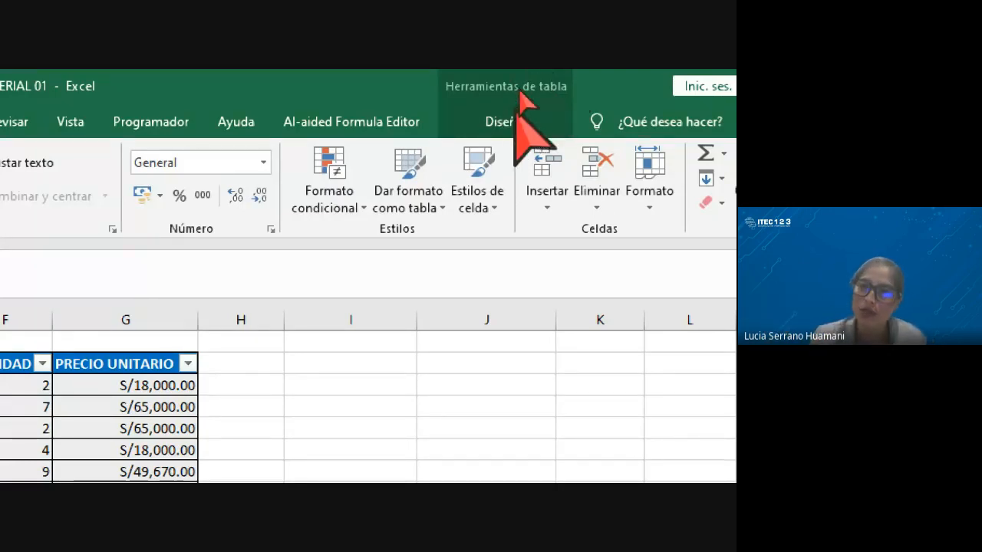
pyautogui.click(524, 119)
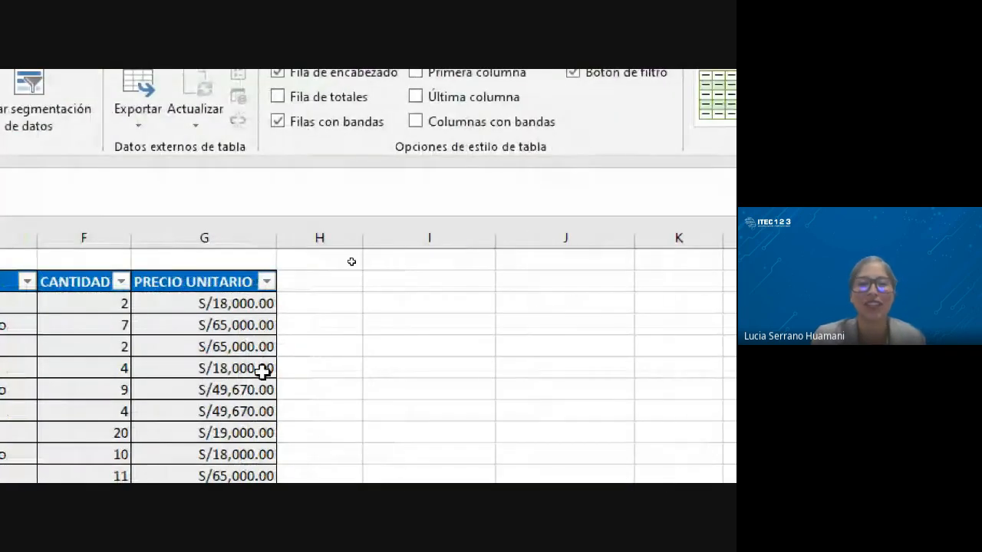
pyautogui.click(262, 372)
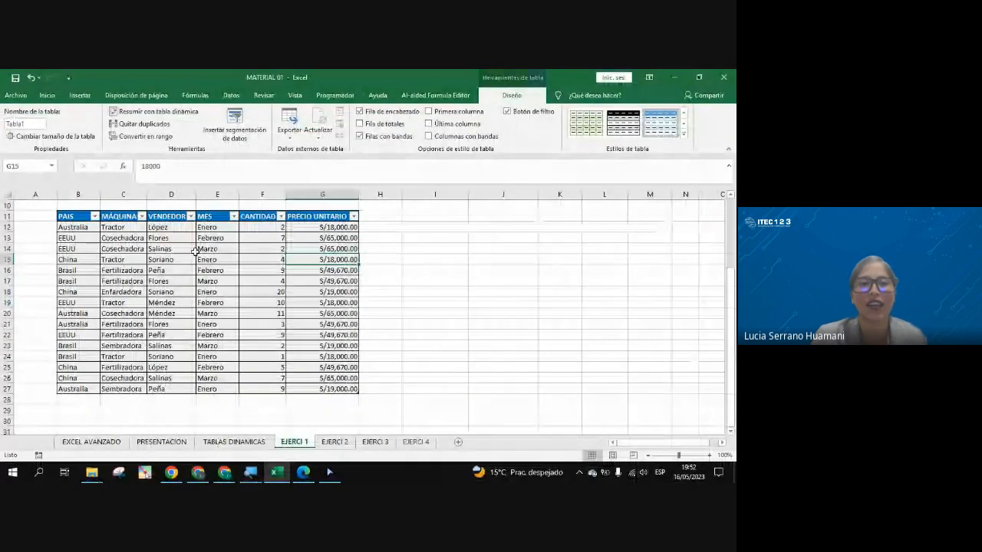
pyautogui.click(196, 251)
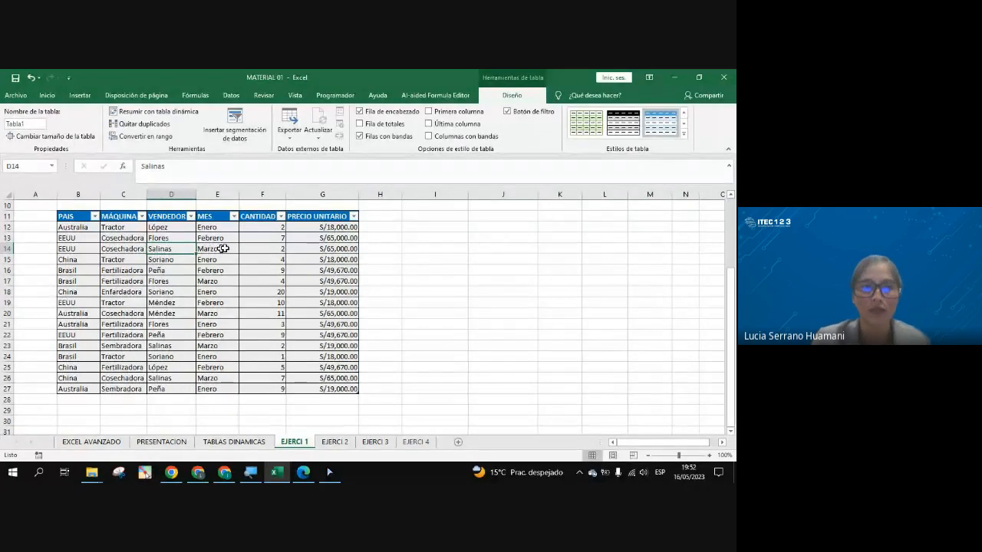
# Step: Start creating a pivot table based on the machinery table, using Tabla1 as its source
pyautogui.scroll(2, 207, 322)
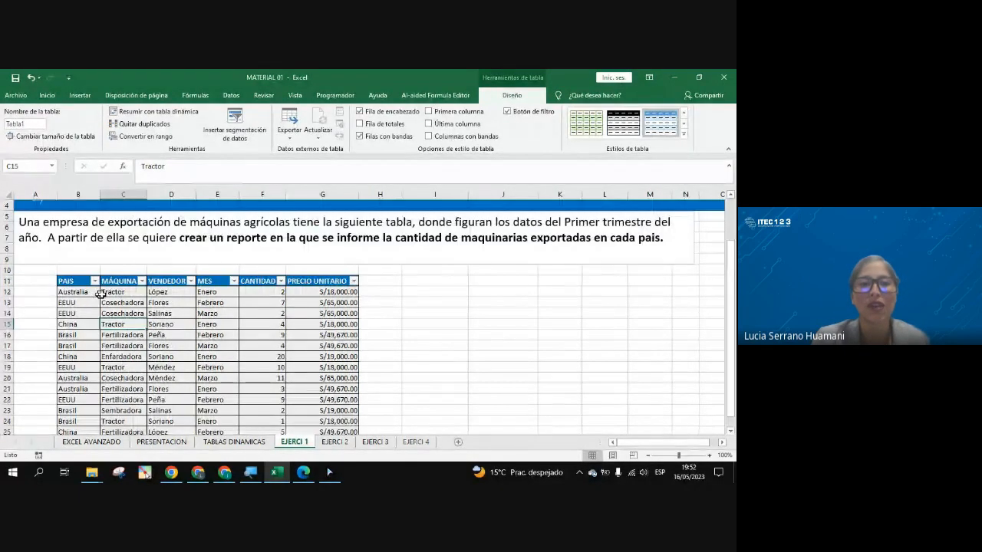
pyautogui.click(211, 333)
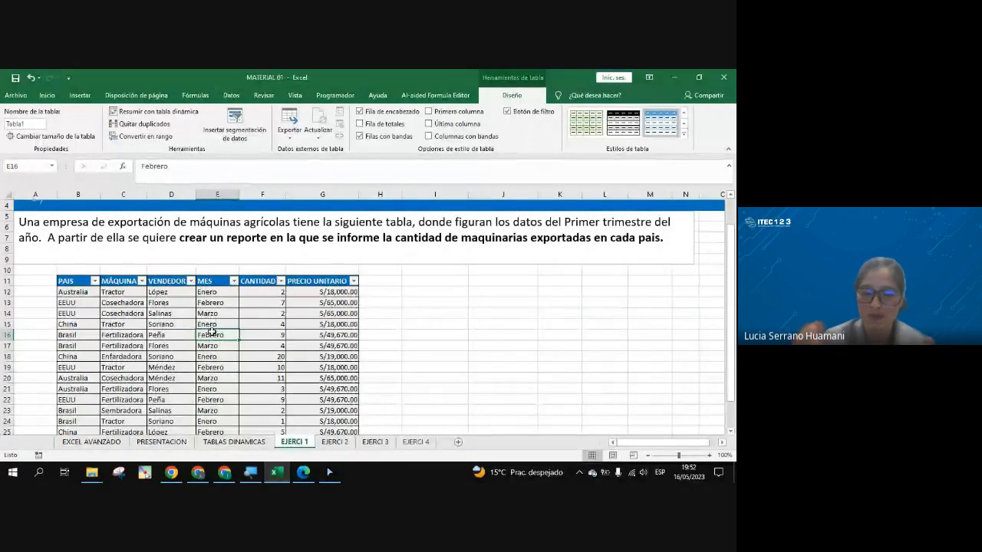
pyautogui.press('super+plus')
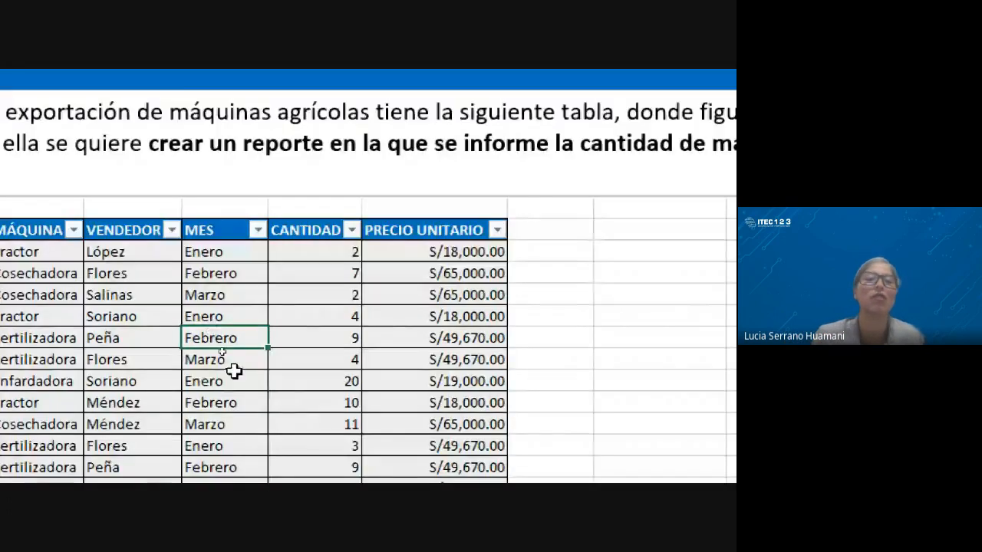
pyautogui.click(118, 315)
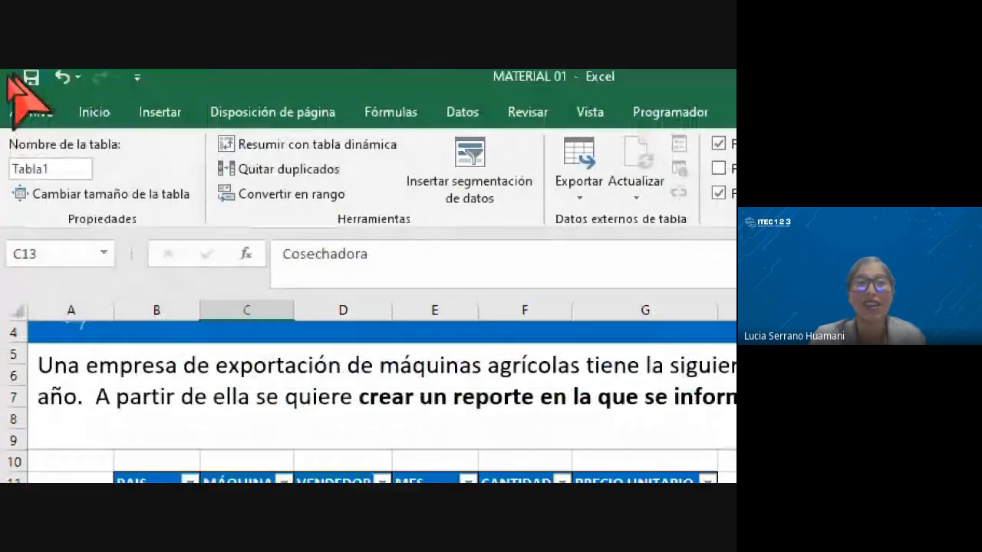
pyautogui.click(160, 113)
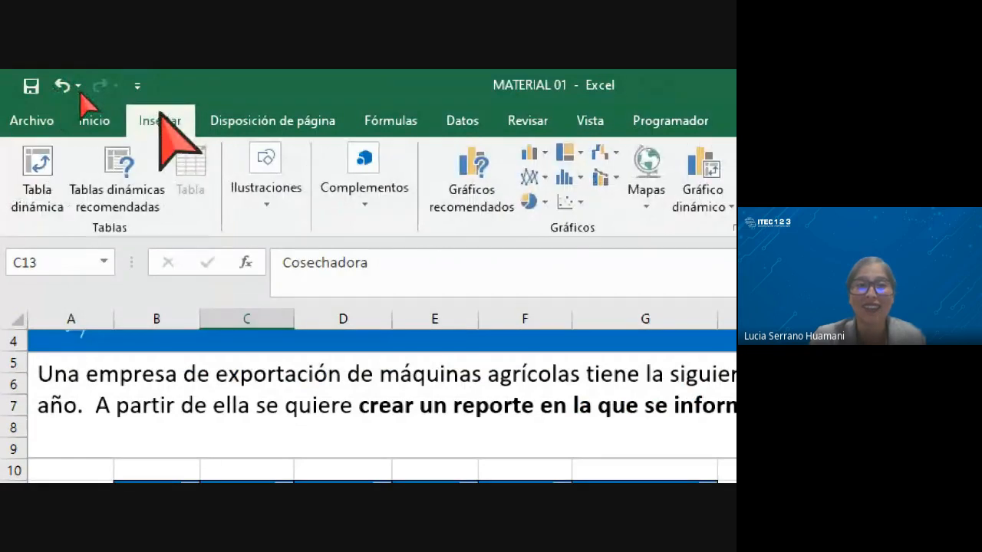
pyautogui.click(33, 201)
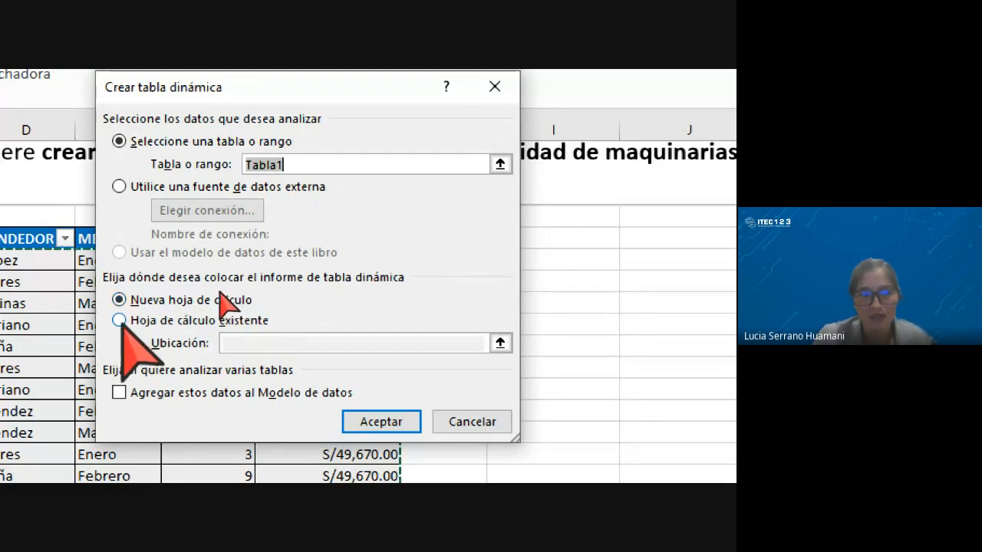
# Step: Place the pivot table in the existing EJERCI 1 worksheet at cell I11 and create it
pyautogui.click(159, 321)
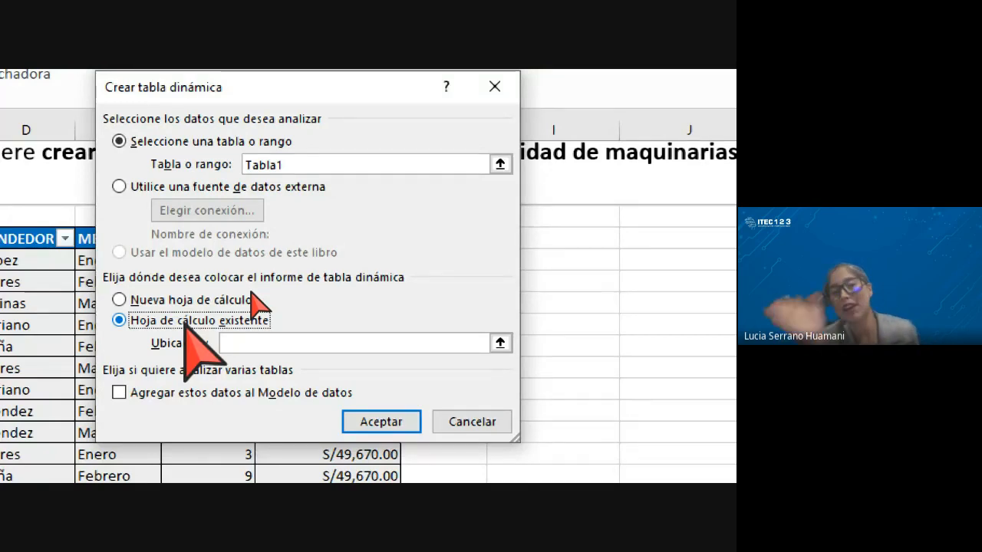
pyautogui.click(123, 300)
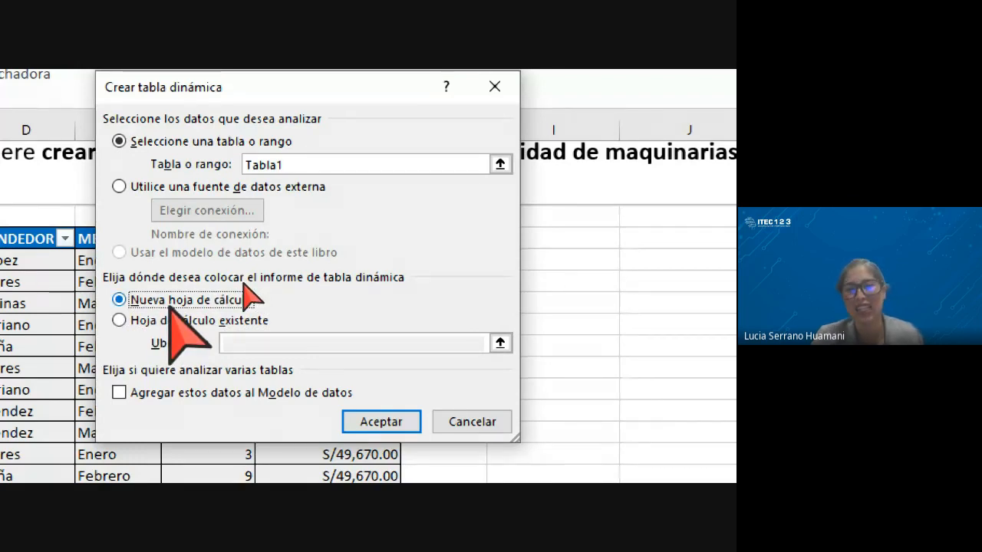
pyautogui.click(168, 316)
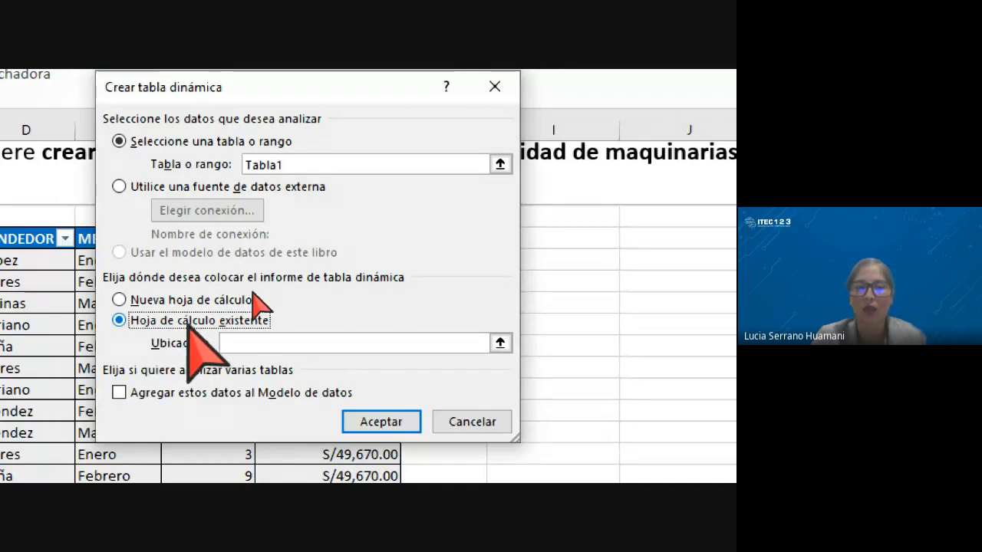
pyautogui.moveTo(365, 89); pyautogui.dragTo(242, 90)
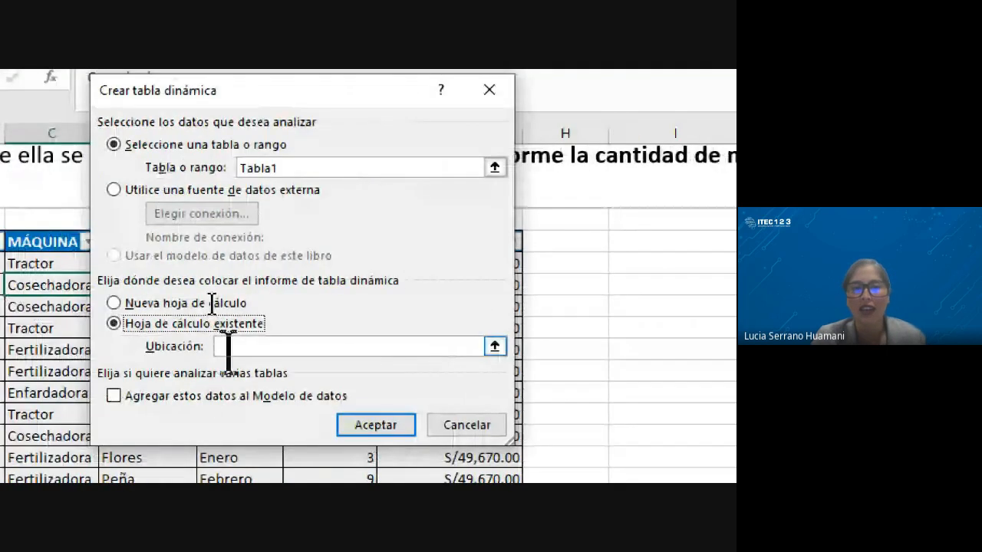
pyautogui.click(106, 346)
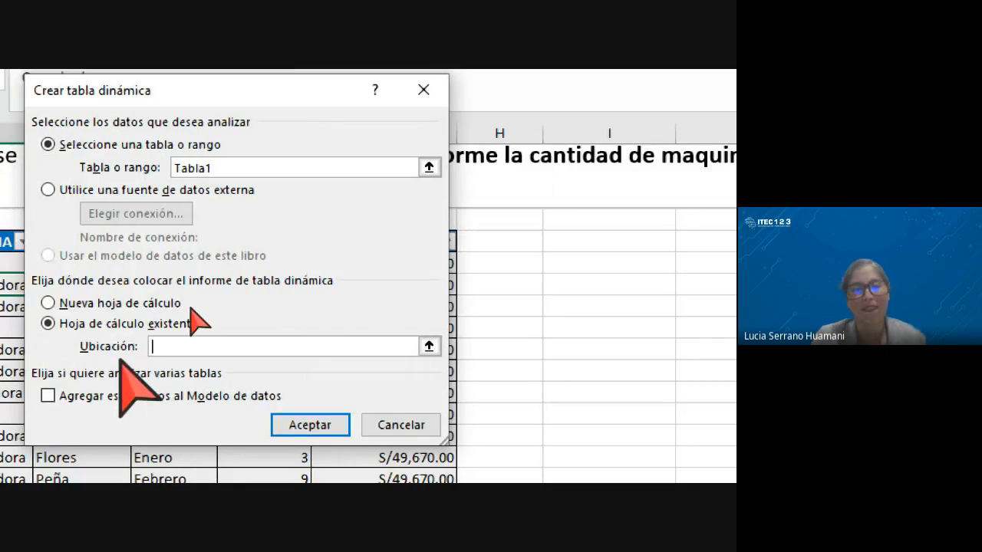
pyautogui.click(562, 244)
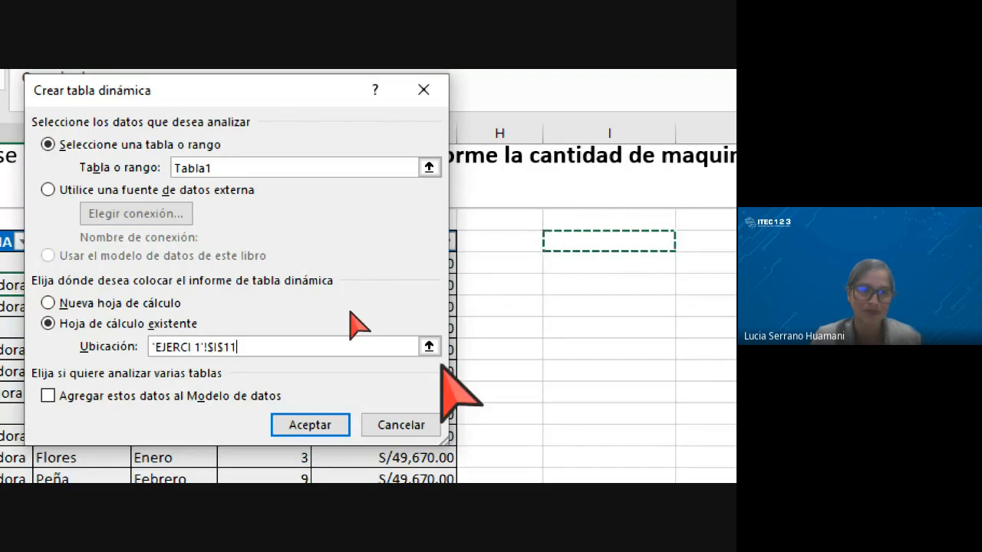
pyautogui.click(310, 424)
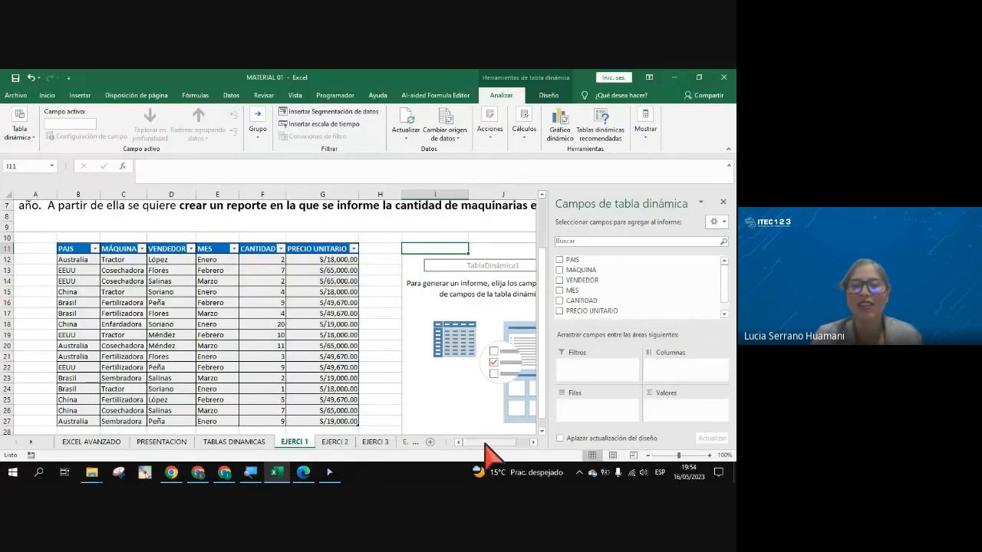
pyautogui.moveTo(485, 443); pyautogui.dragTo(499, 444)
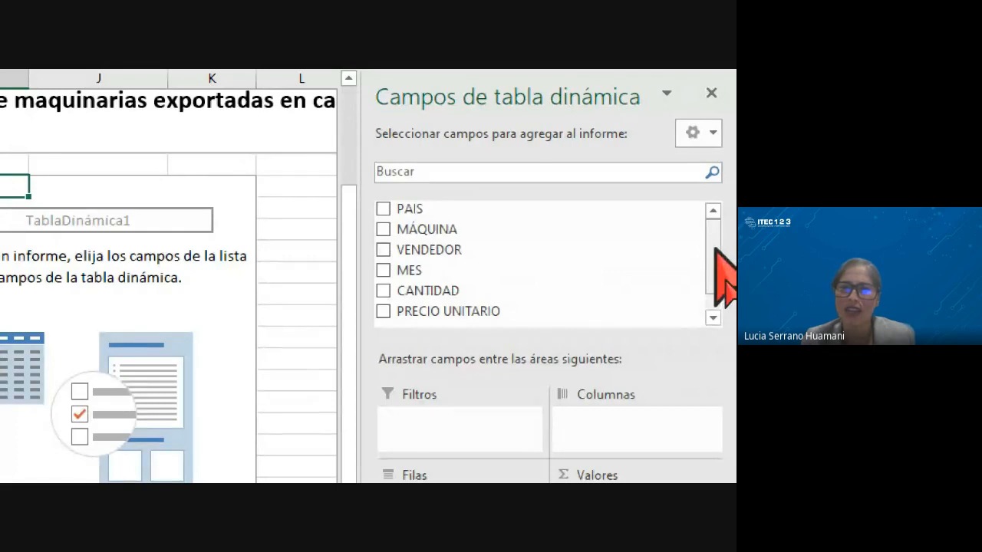
pyautogui.moveTo(715, 246)
pyautogui.mouseDown()
pyautogui.moveTo(719, 270)
pyautogui.moveTo(719, 234)
pyautogui.mouseUp()
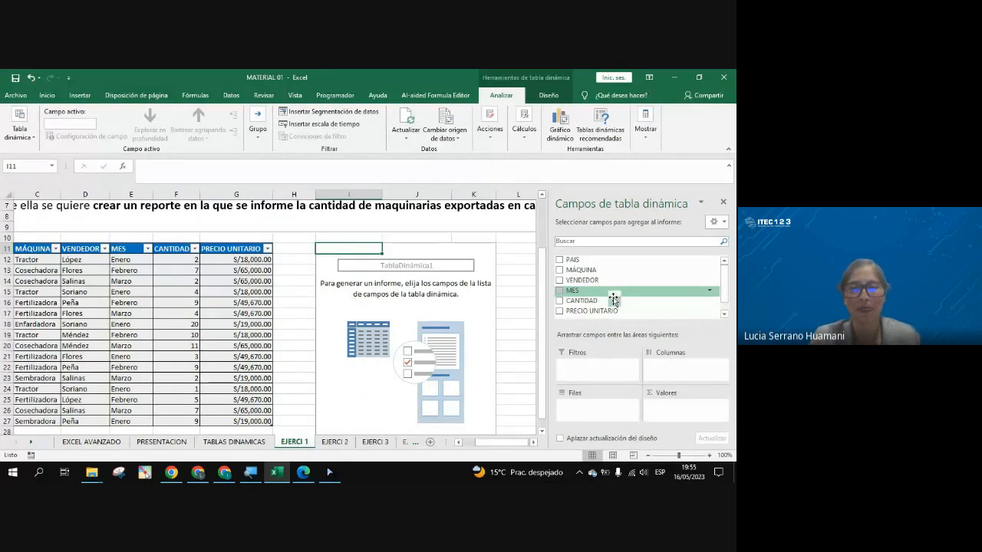
# Step: Switch to Google Meet to read the participants' latest chat replies, and return to the pivot table in Excel
pyautogui.click(197, 472)
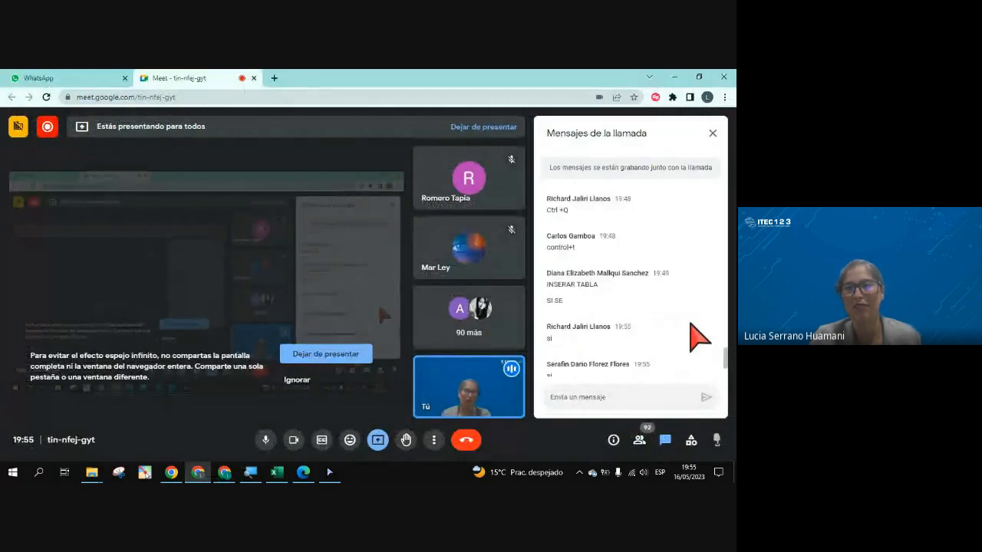
pyautogui.scroll(2, 698, 338)
pyautogui.scroll(-5, 694, 335)
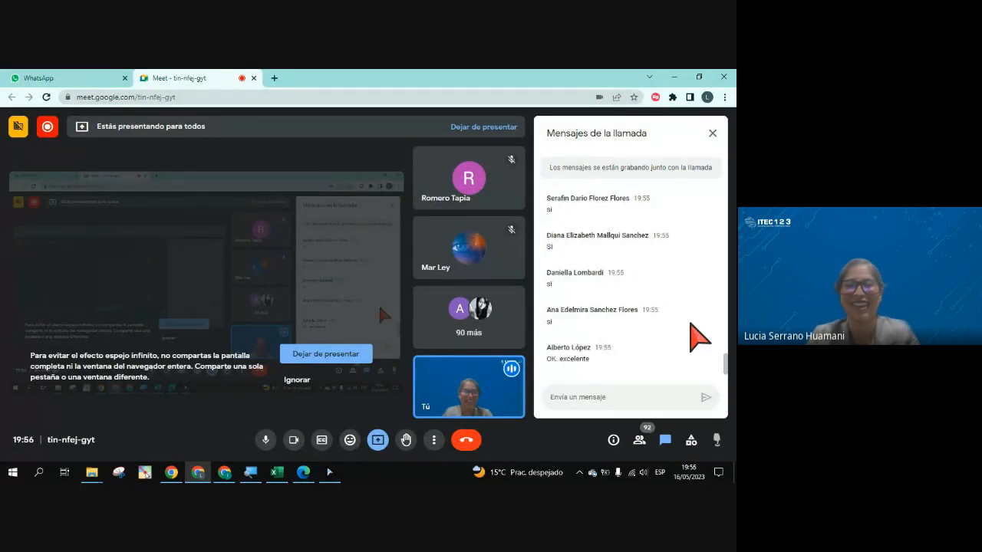
pyautogui.hotkey('alt', 'Tab')
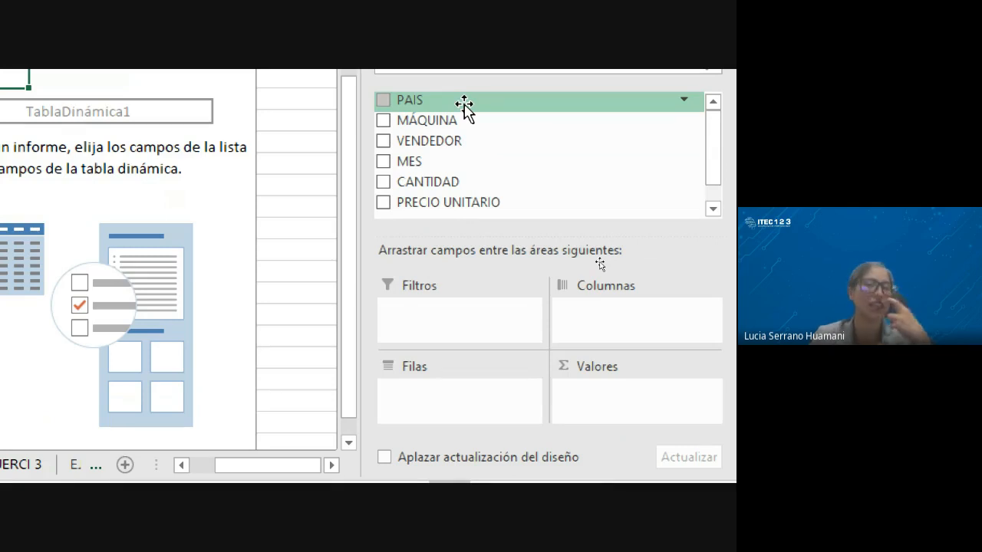
# Step: Try the PAIS field in the pivot table's rows and columns, and remove it from the layout
pyautogui.click(383, 105)
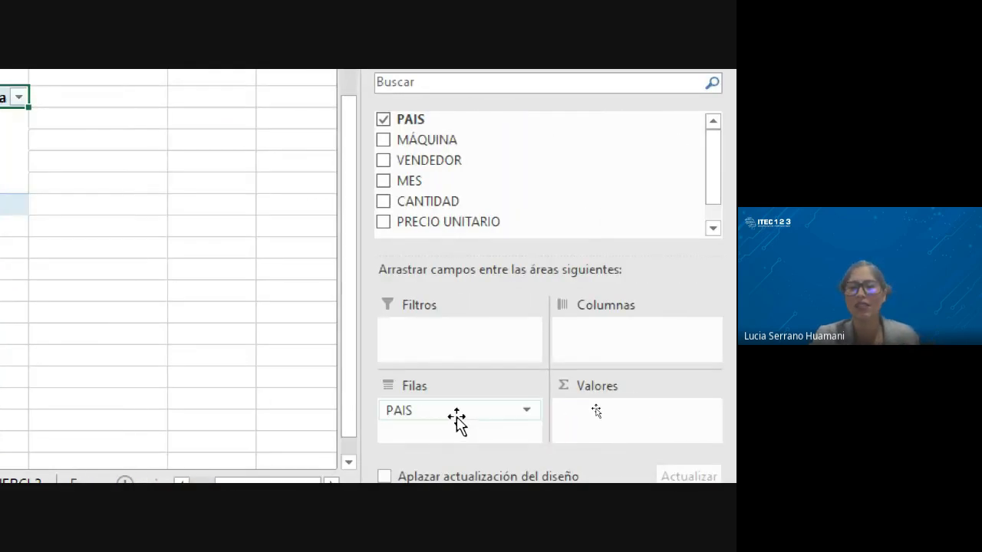
pyautogui.moveTo(457, 420); pyautogui.dragTo(638, 343)
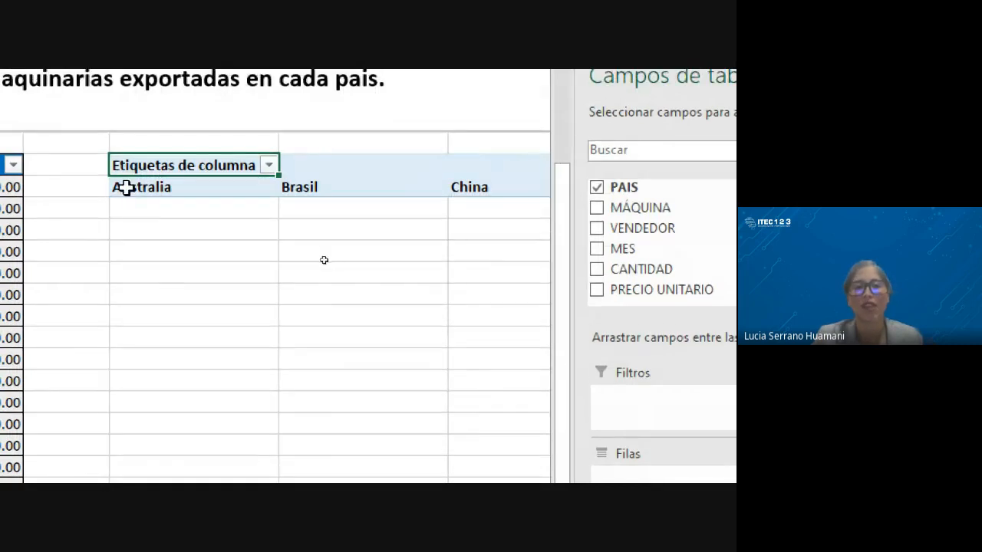
pyautogui.click(412, 174)
pyautogui.click(502, 177)
pyautogui.click(312, 177)
pyautogui.click(158, 192)
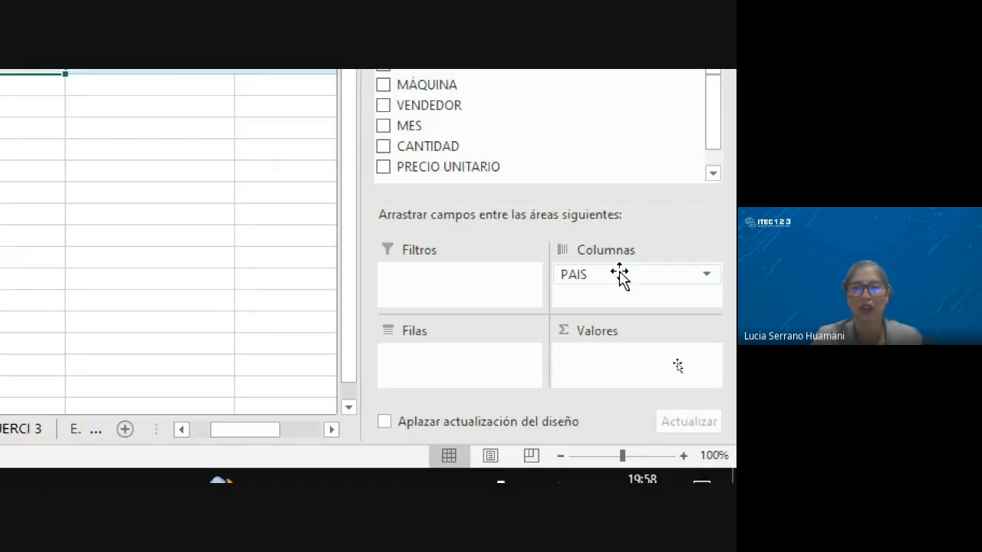
pyautogui.moveTo(618, 278); pyautogui.dragTo(434, 359)
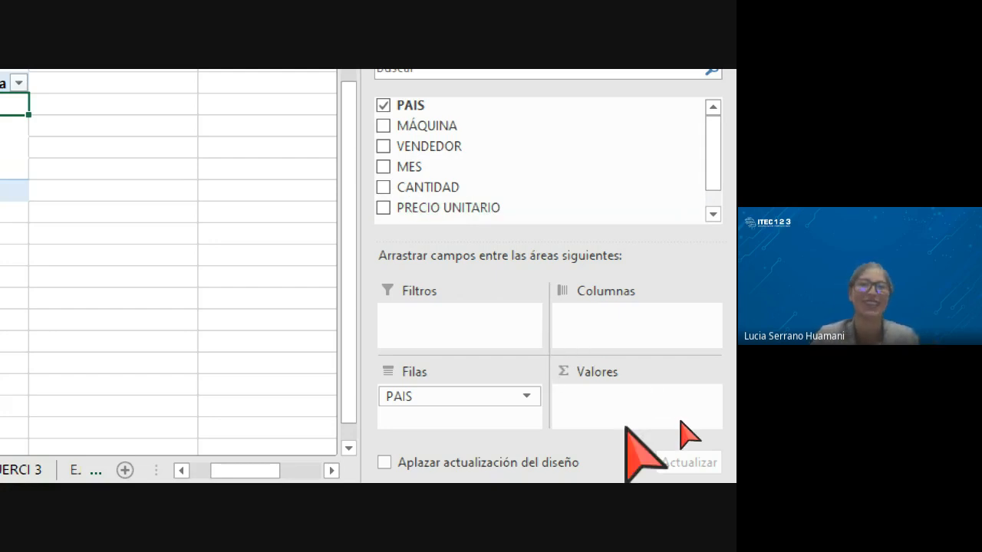
pyautogui.moveTo(438, 396); pyautogui.dragTo(397, 408)
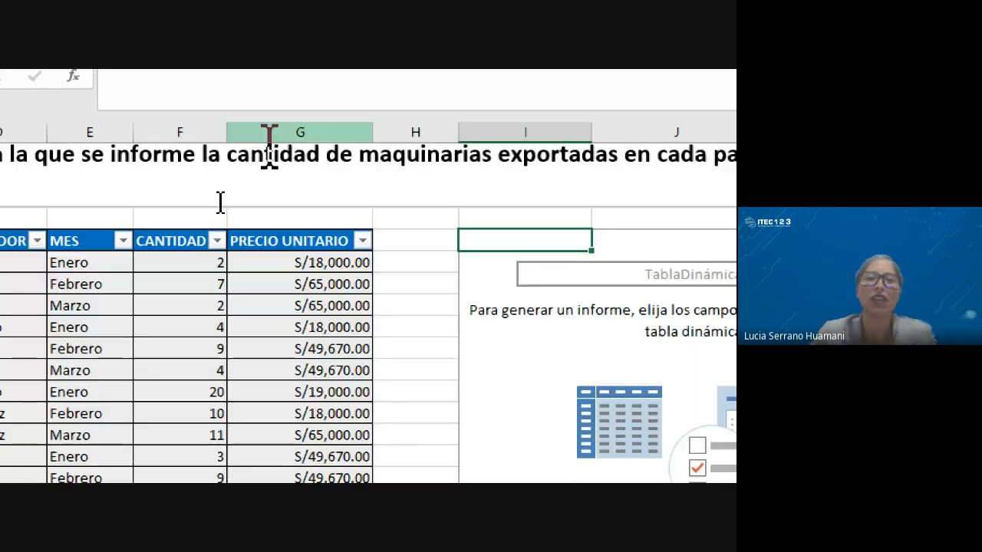
# Step: Review the exercise statement and match it to the PAIS, MÁQUINA and CANTIDAD columns of the source table
pyautogui.moveTo(229, 153); pyautogui.dragTo(422, 246)
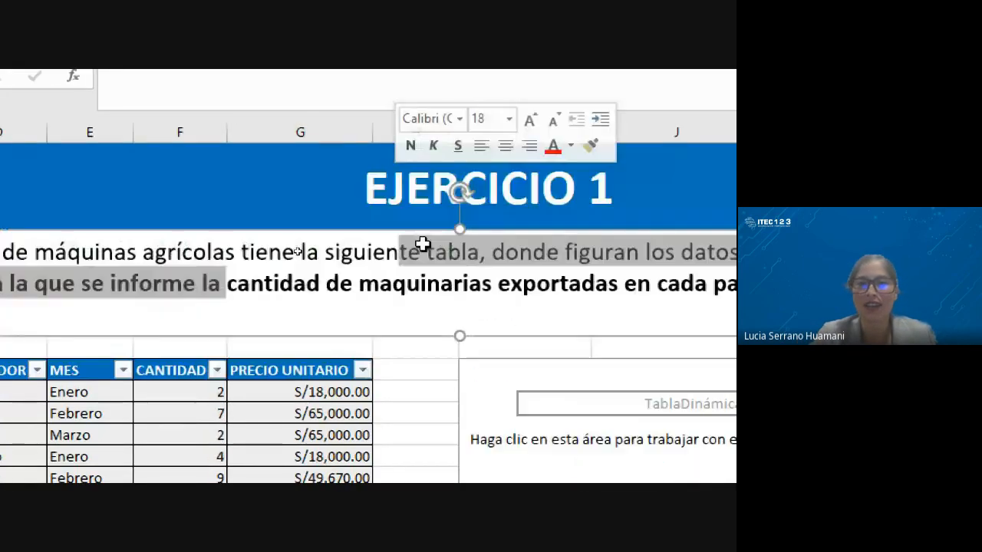
pyautogui.click(443, 284)
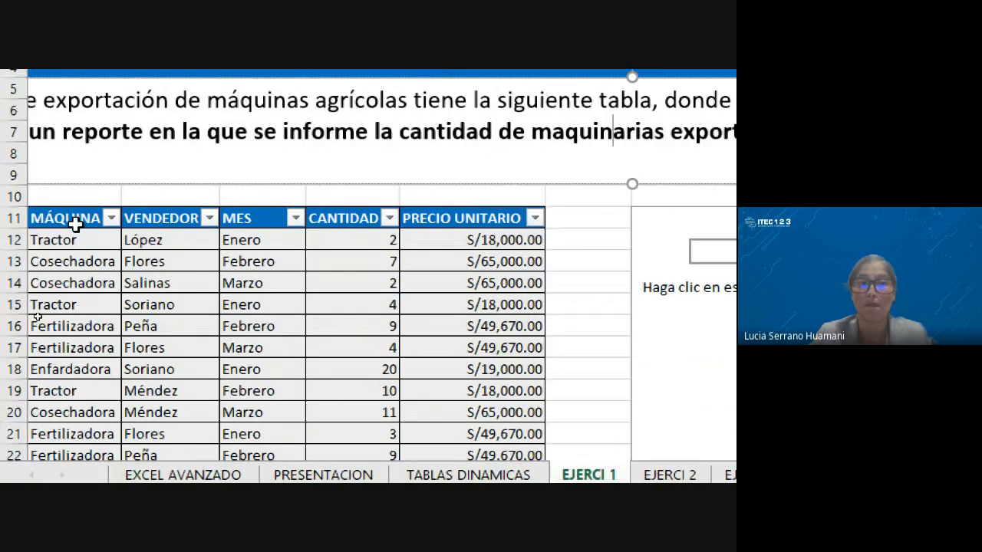
pyautogui.moveTo(75, 224); pyautogui.dragTo(90, 412)
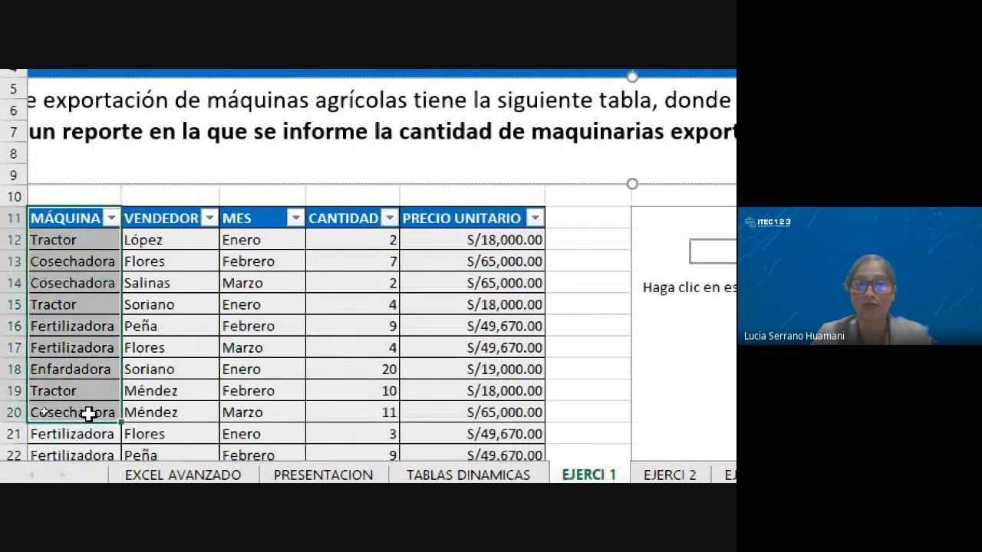
pyautogui.click(343, 219)
pyautogui.moveTo(344, 219); pyautogui.dragTo(291, 416)
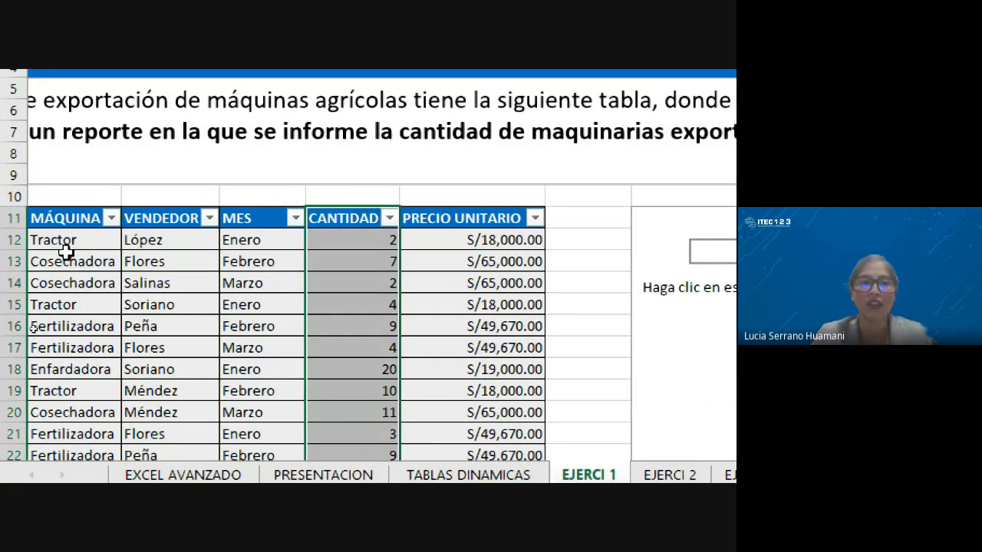
pyautogui.click(72, 218)
pyautogui.press('Left')
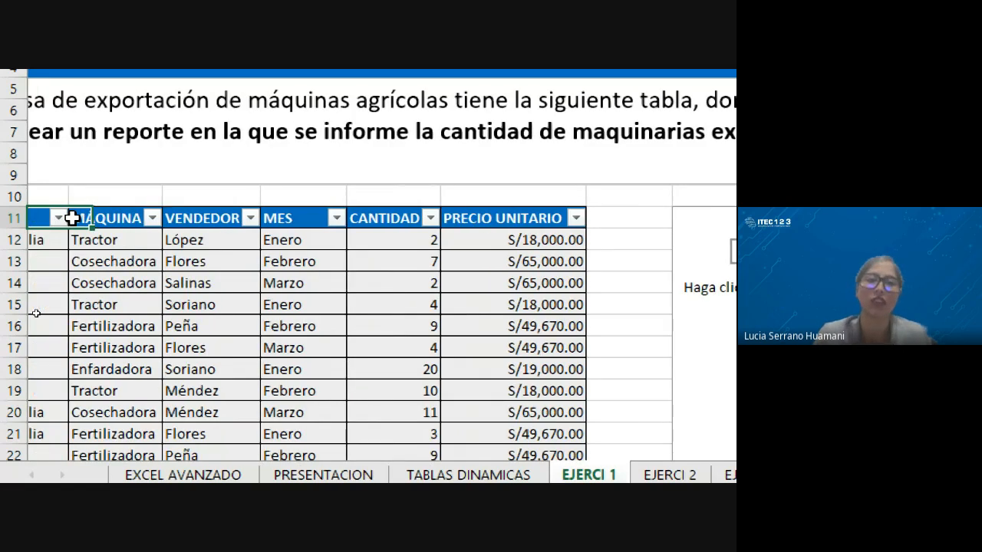
pyautogui.click(63, 202)
pyautogui.moveTo(76, 217); pyautogui.dragTo(80, 454)
pyautogui.moveTo(154, 214); pyautogui.dragTo(131, 415)
pyautogui.moveTo(409, 215); pyautogui.dragTo(443, 412)
pyautogui.hscroll(3, 690, 410)
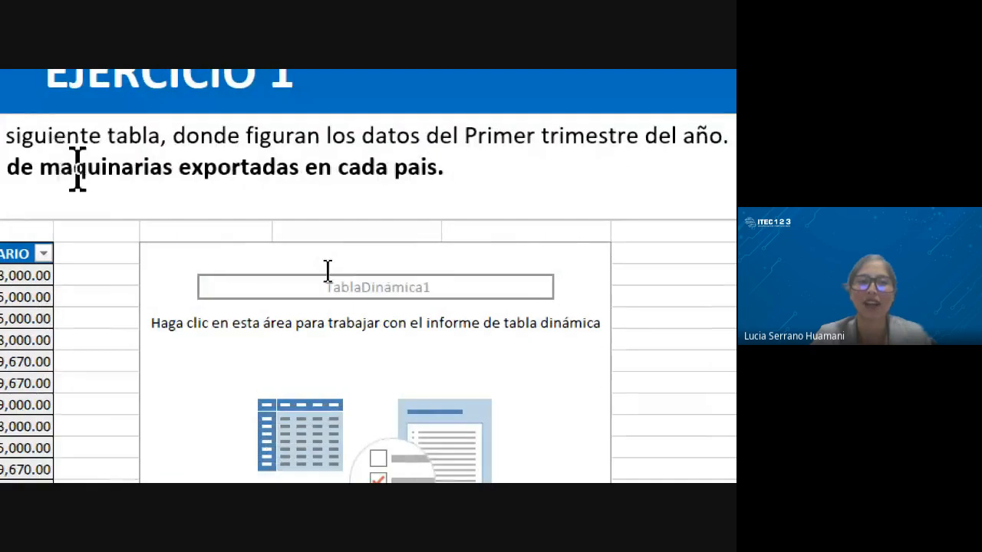
# Step: Add the PAIS field to the pivot table as row labels and look over the listed countries
pyautogui.click(257, 255)
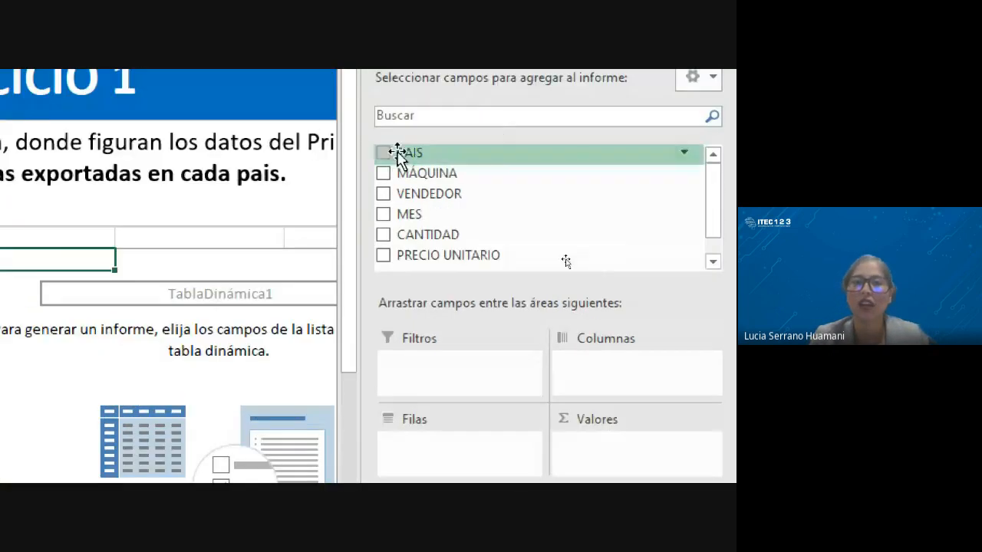
pyautogui.click(383, 153)
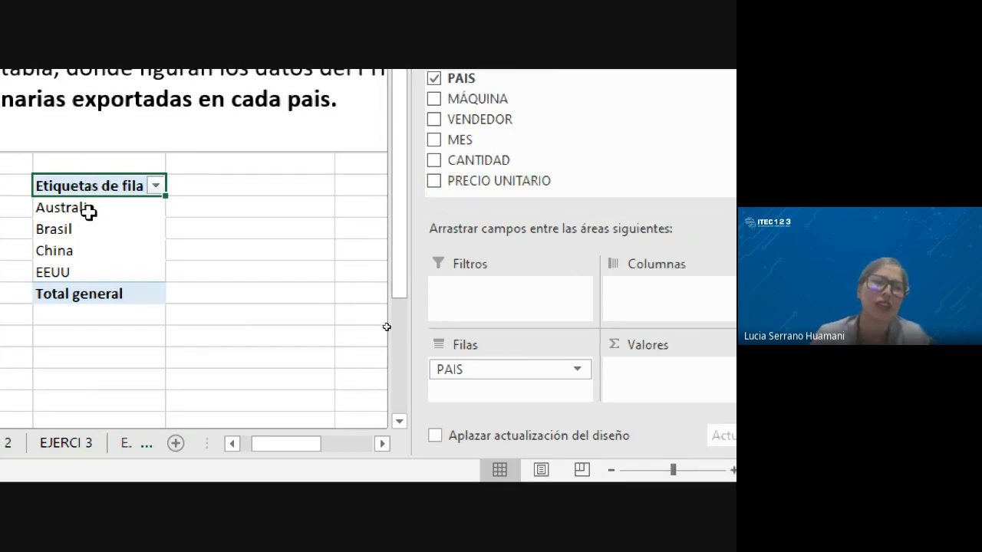
pyautogui.click(88, 208)
pyautogui.click(48, 229)
pyautogui.click(100, 250)
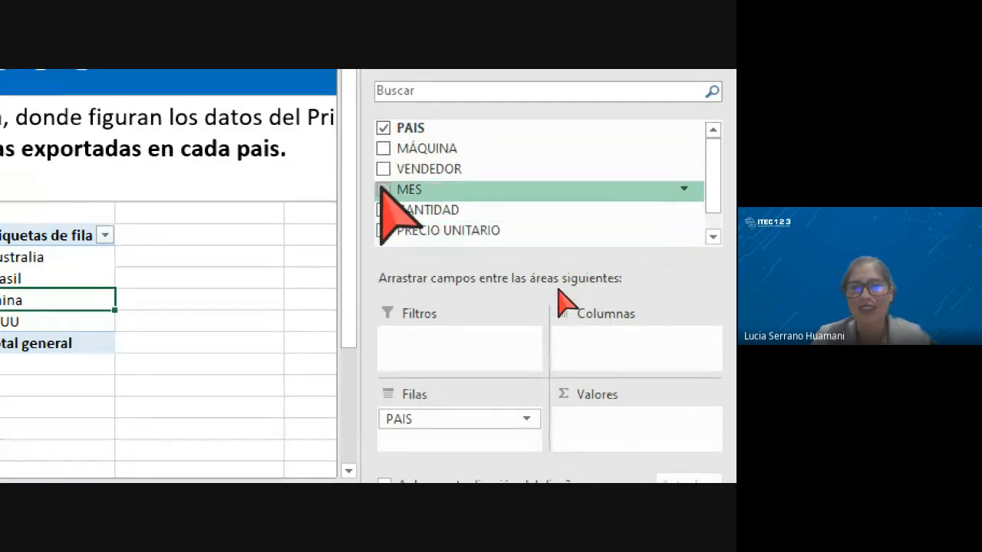
# Step: Add the MÁQUINA field under PAIS in the rows and review the machines grouped by country
pyautogui.click(383, 148)
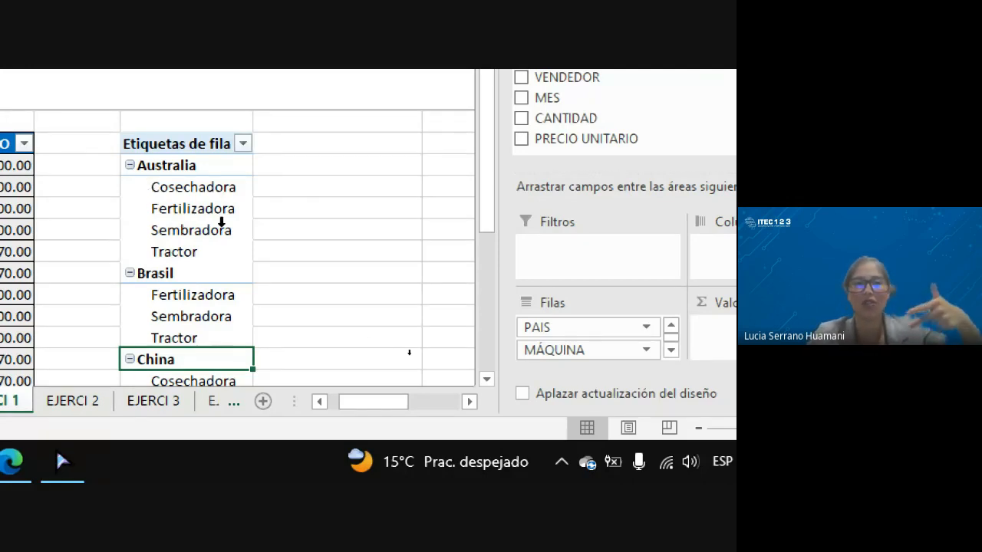
pyautogui.scroll(-1, 223, 261)
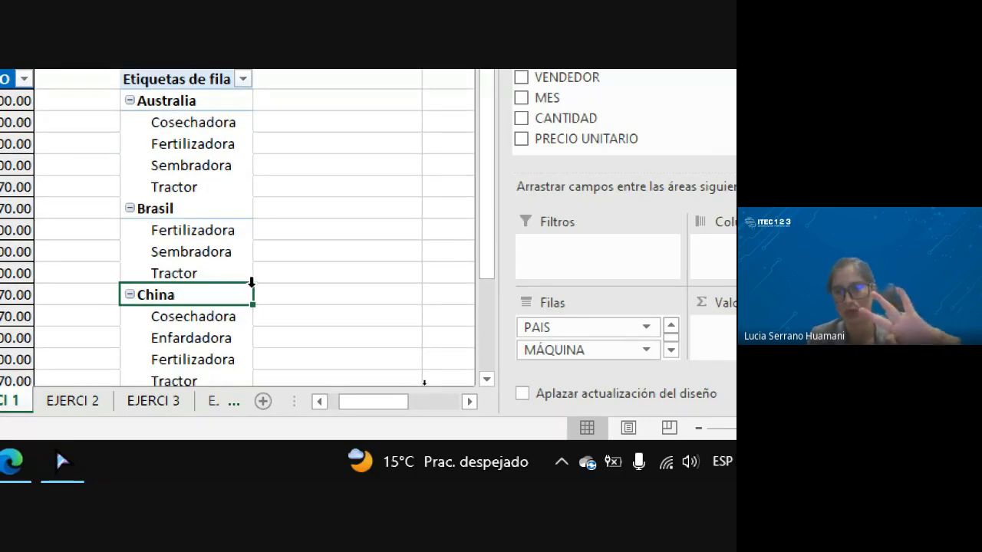
pyautogui.scroll(-1, 252, 282)
pyautogui.scroll(-3, 252, 282)
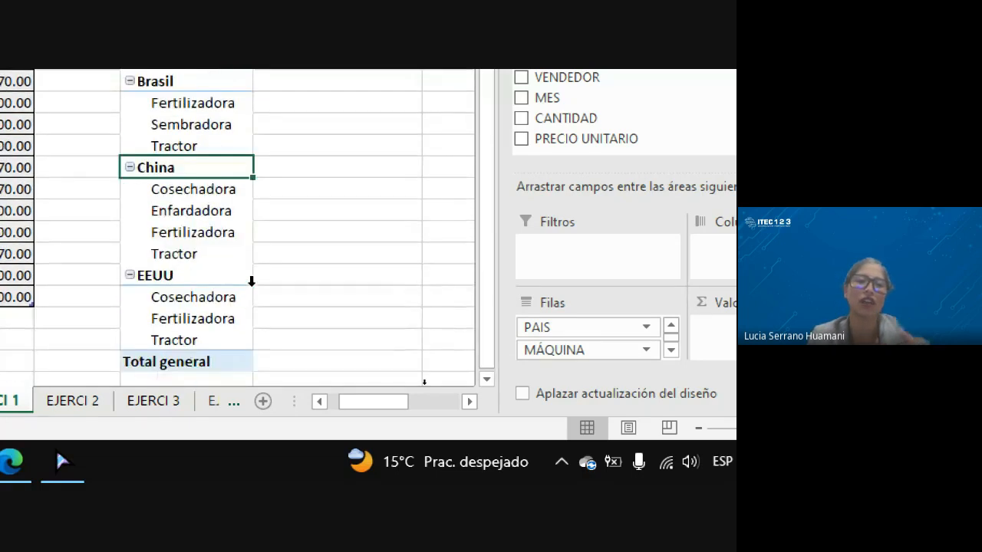
# Step: Add the CANTIDAD field to the pivot table's values
pyautogui.scroll(5, 252, 283)
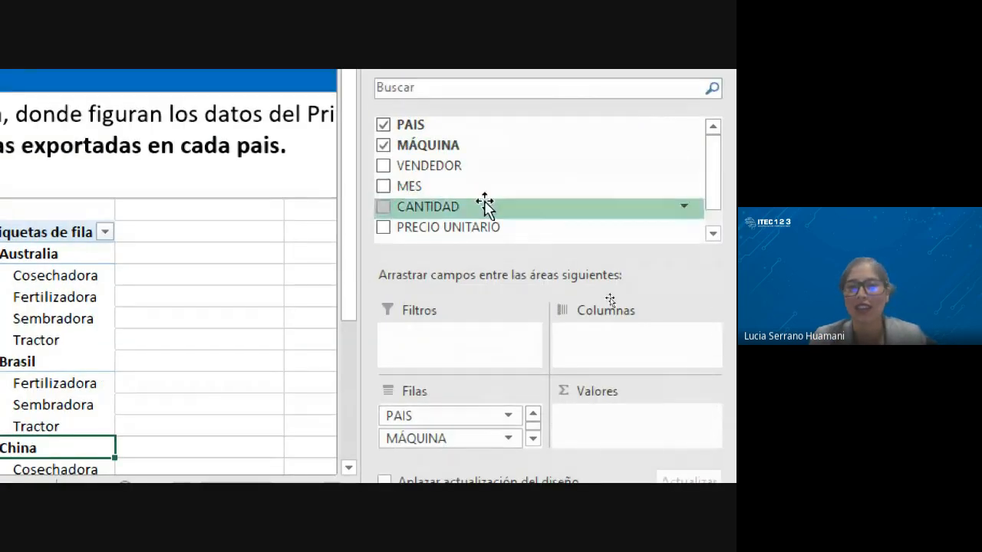
pyautogui.click(383, 207)
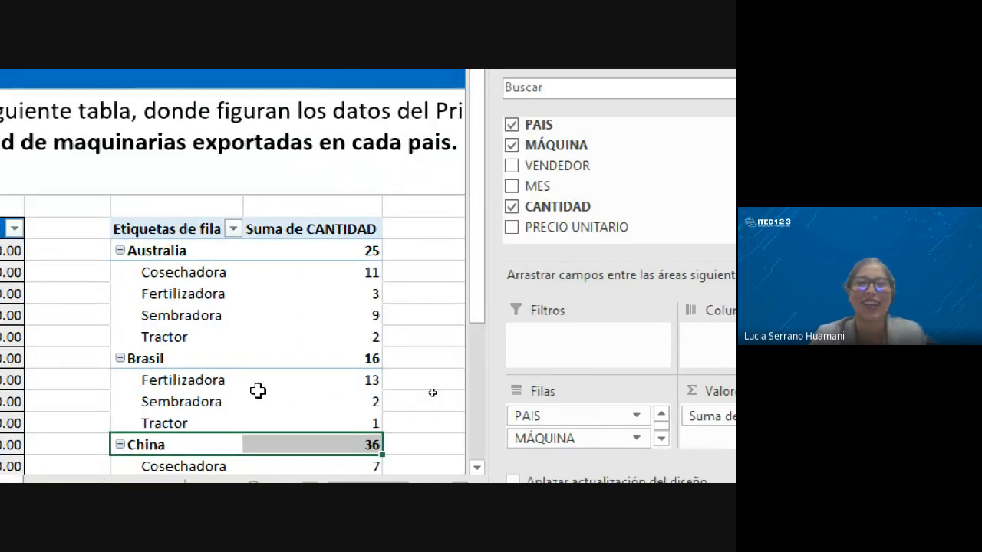
# Step: Examine the pivot table's summed quantities for each machine and the totals for each country
pyautogui.scroll(-1, 257, 391)
pyautogui.click(260, 337)
pyautogui.click(238, 278)
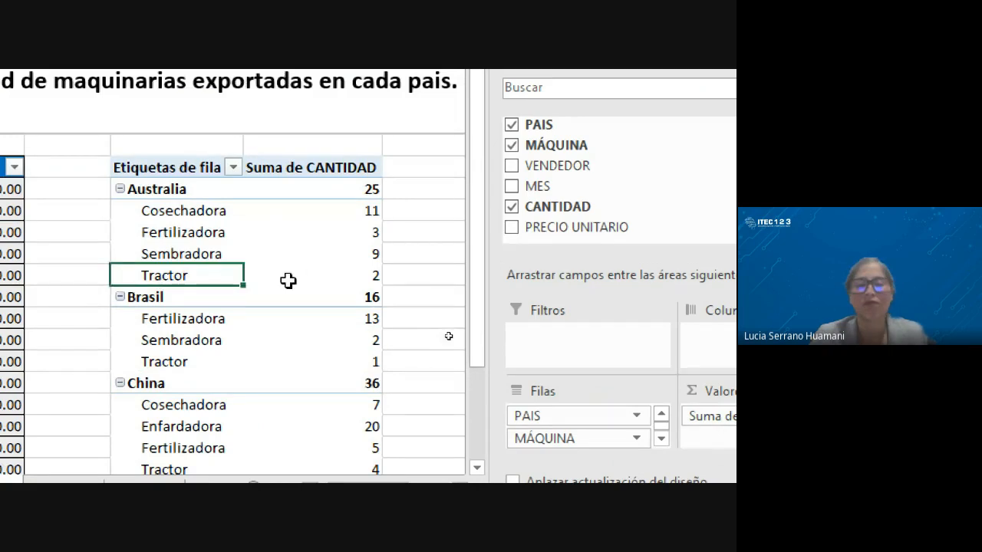
pyautogui.click(291, 276)
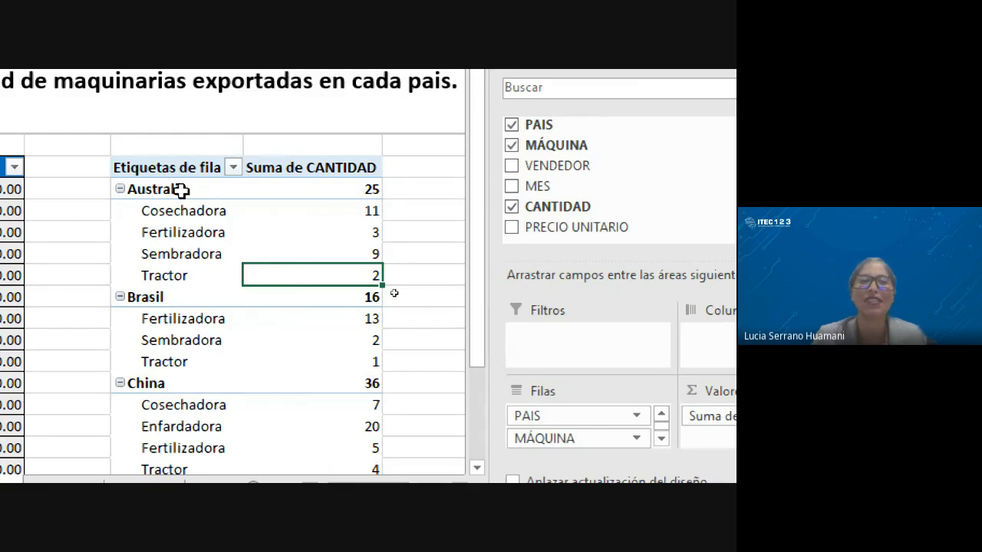
pyautogui.click(364, 188)
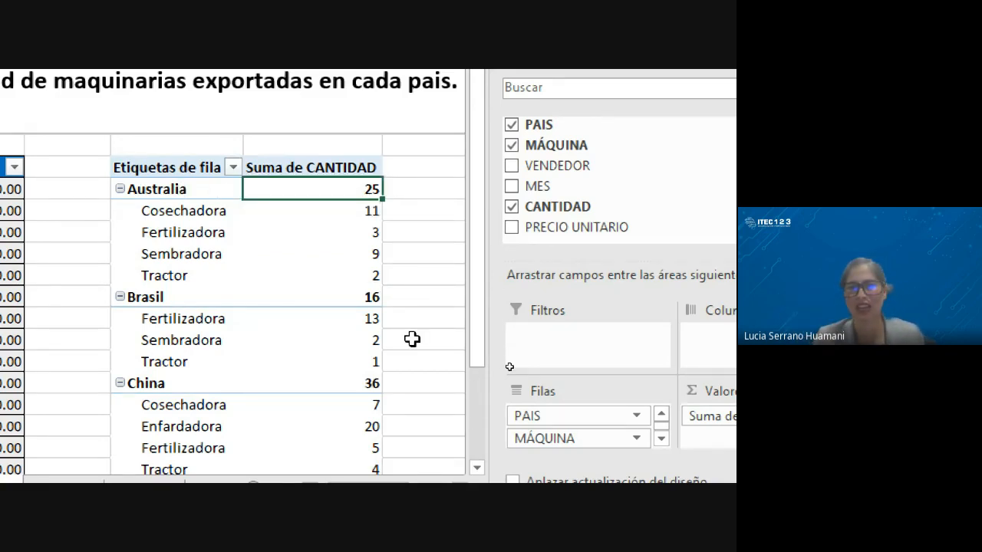
pyautogui.click(346, 212)
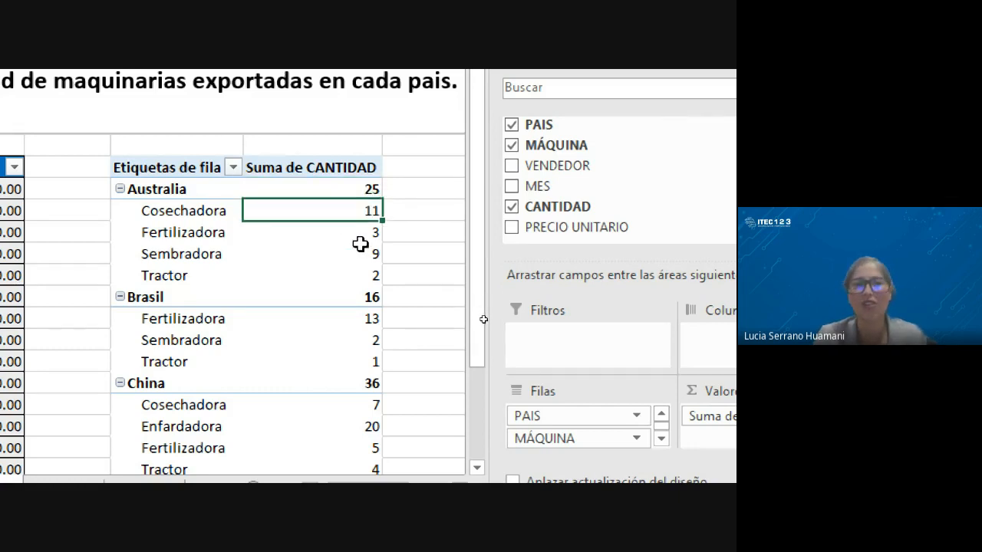
pyautogui.click(358, 247)
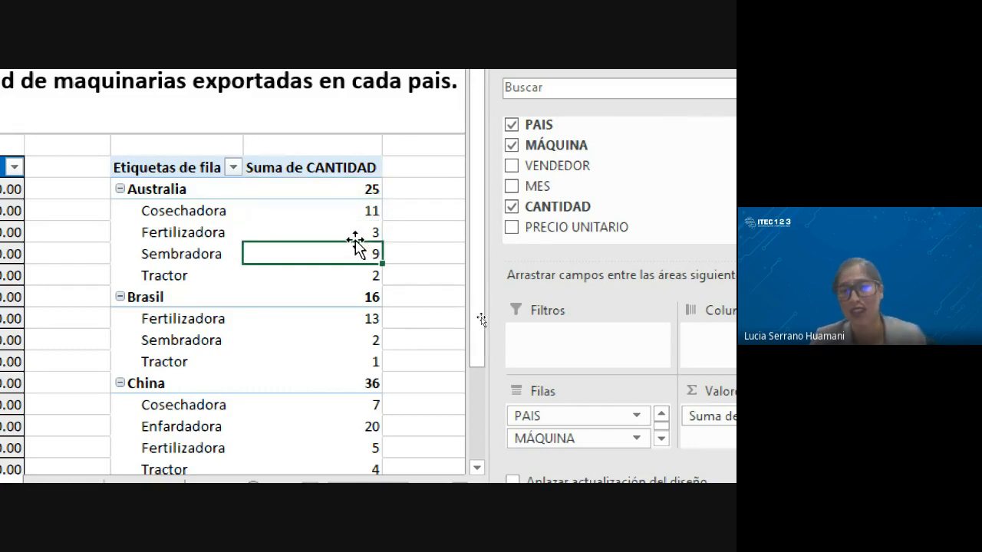
pyautogui.click(359, 283)
pyautogui.click(342, 355)
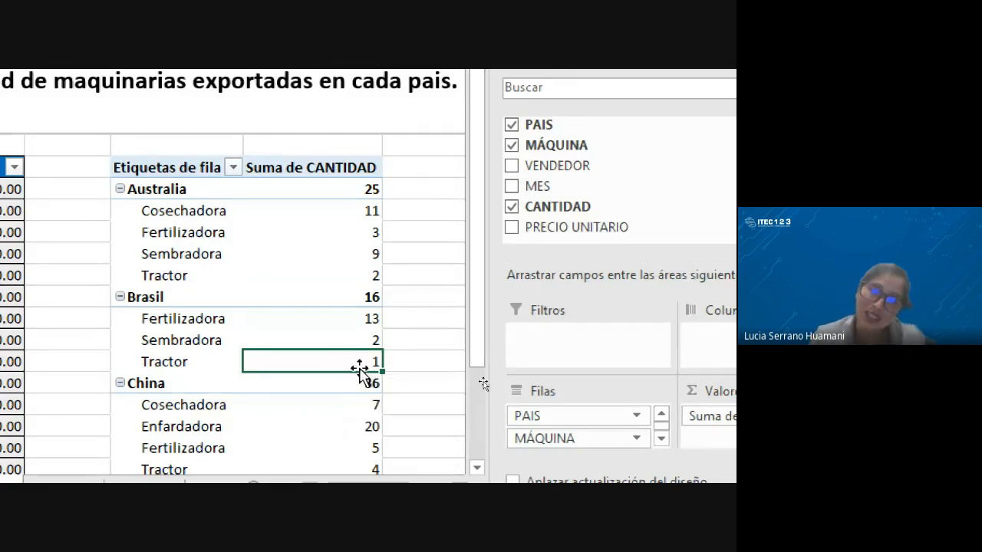
pyautogui.click(334, 320)
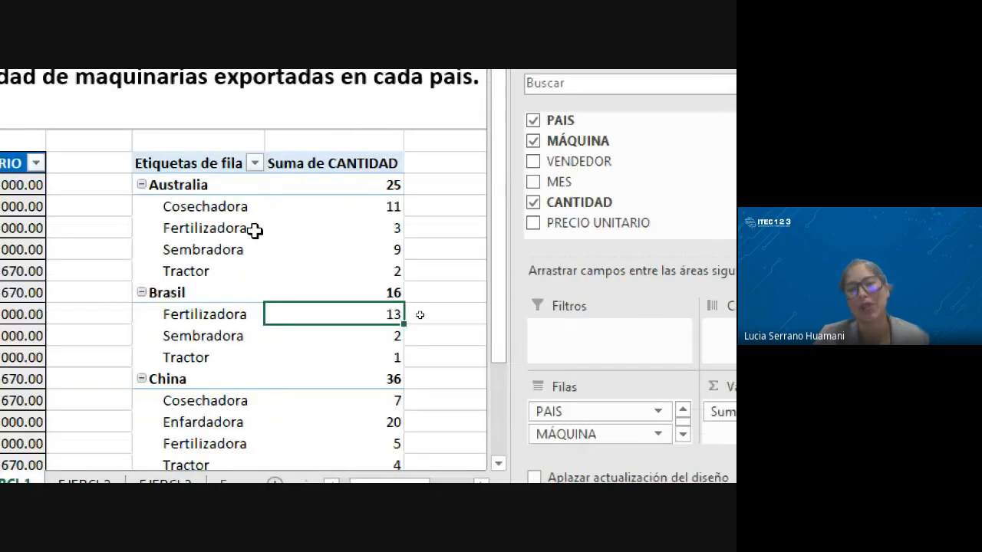
pyautogui.click(103, 229)
pyautogui.moveTo(365, 384)
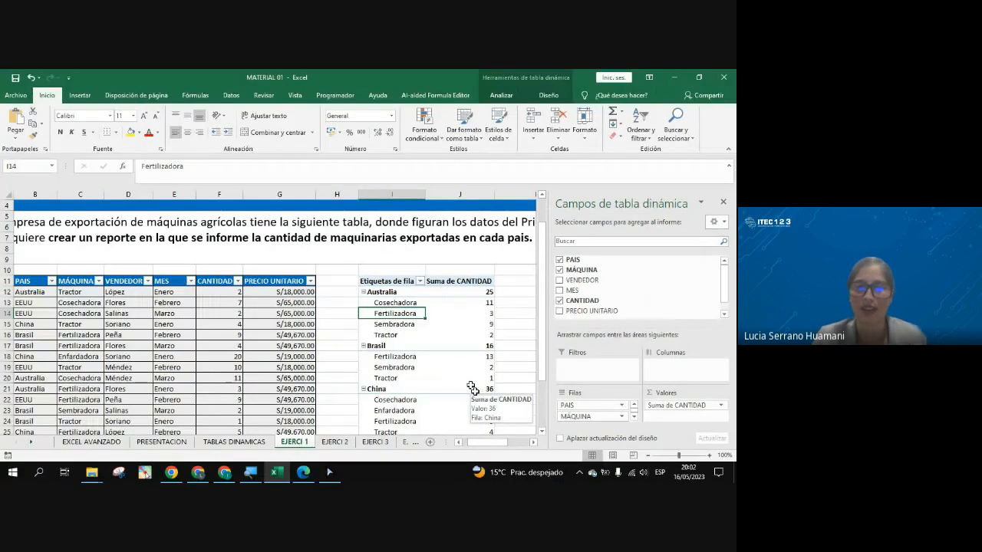
pyautogui.scroll(-2, 443, 382)
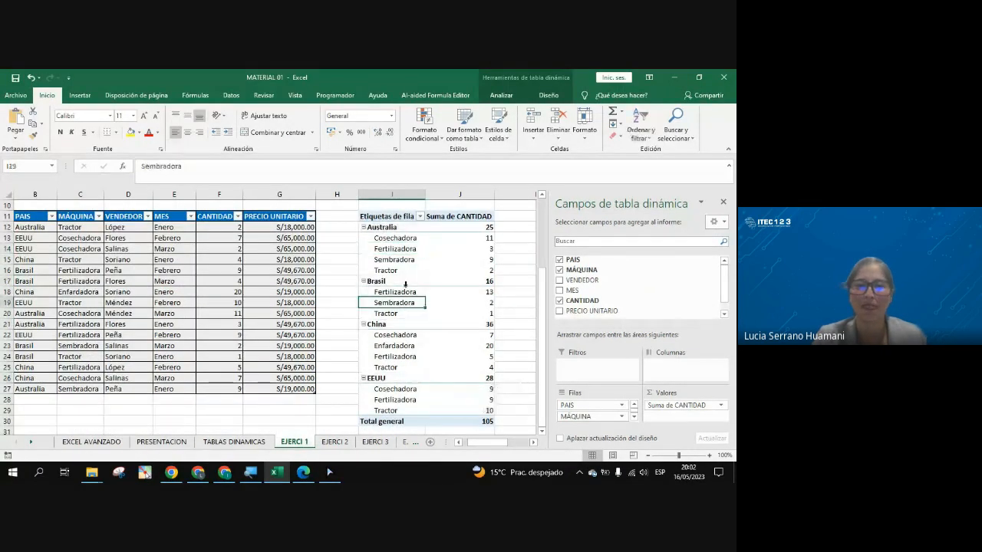
pyautogui.click(402, 260)
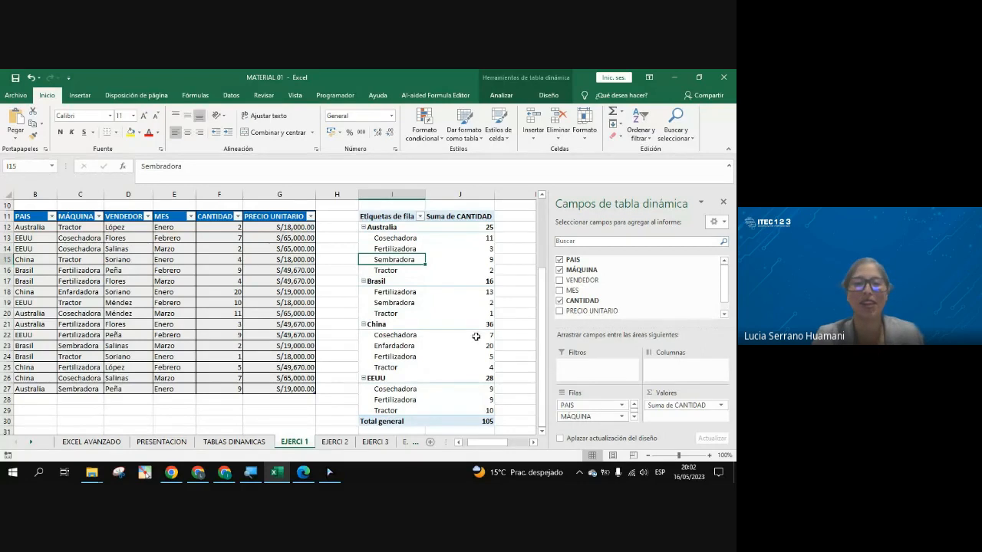
pyautogui.moveTo(476, 337)
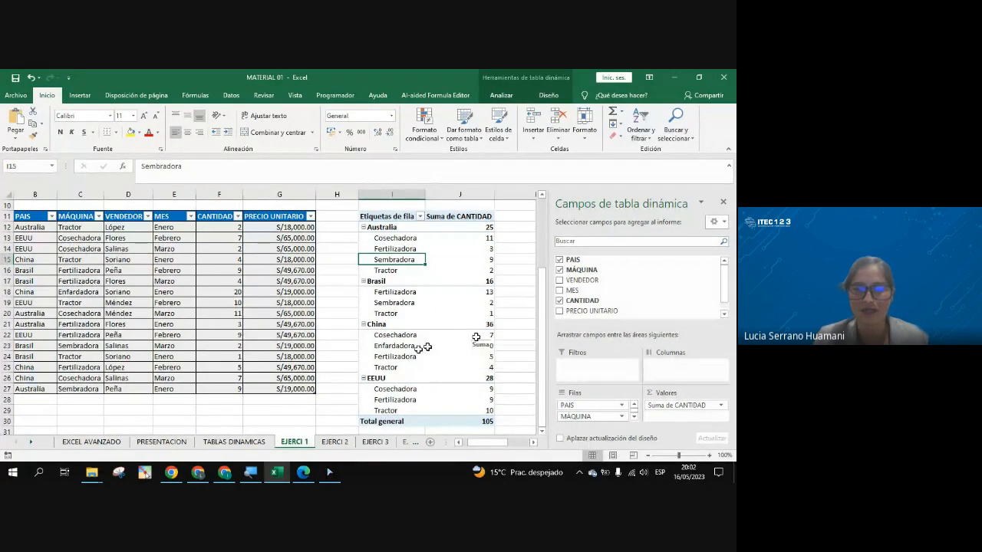
# Step: Check the Google Meet call chat, return to the Excel workbook, and locate the trimester wording in the exercise statement
pyautogui.click(201, 474)
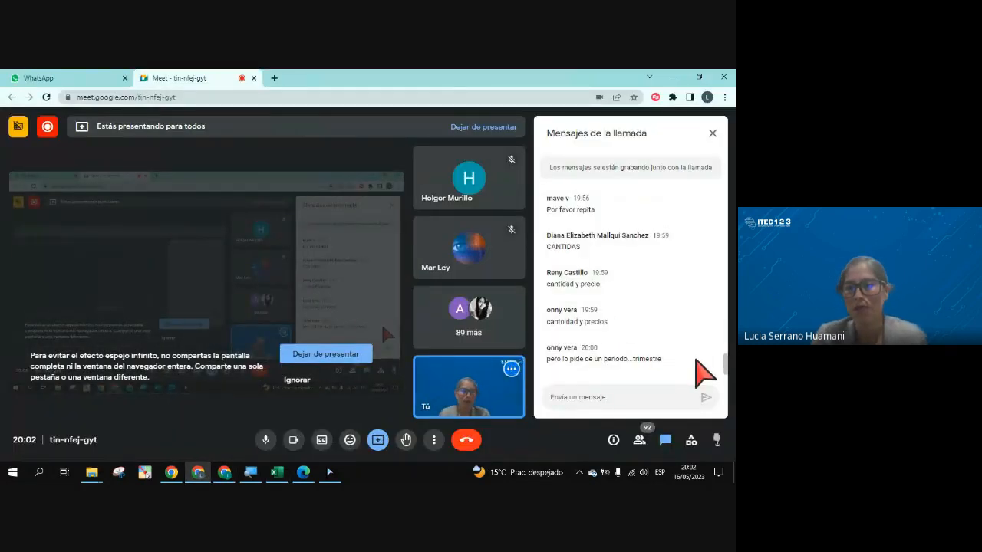
pyautogui.hotkey('alt', 'Tab')
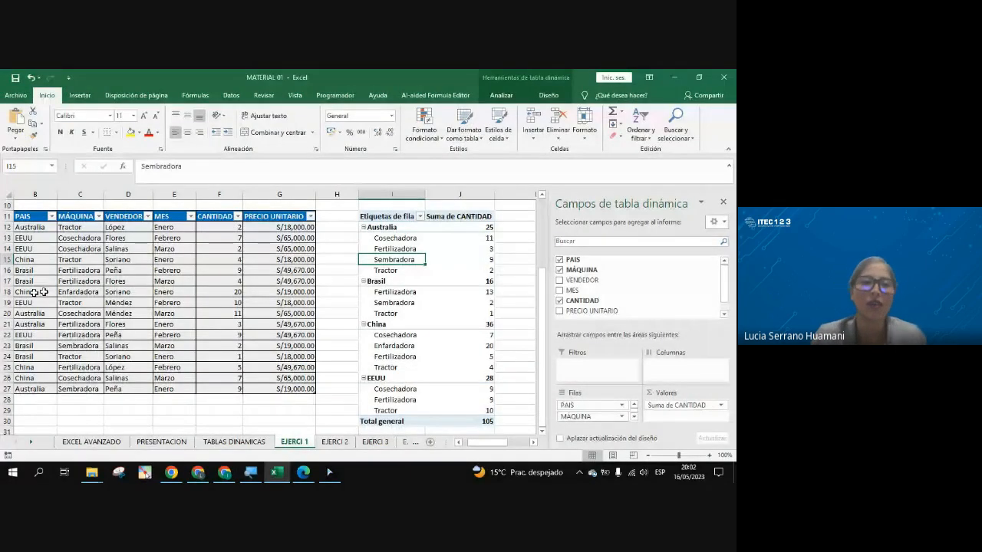
pyautogui.scroll(3, 38, 293)
pyautogui.click(164, 313)
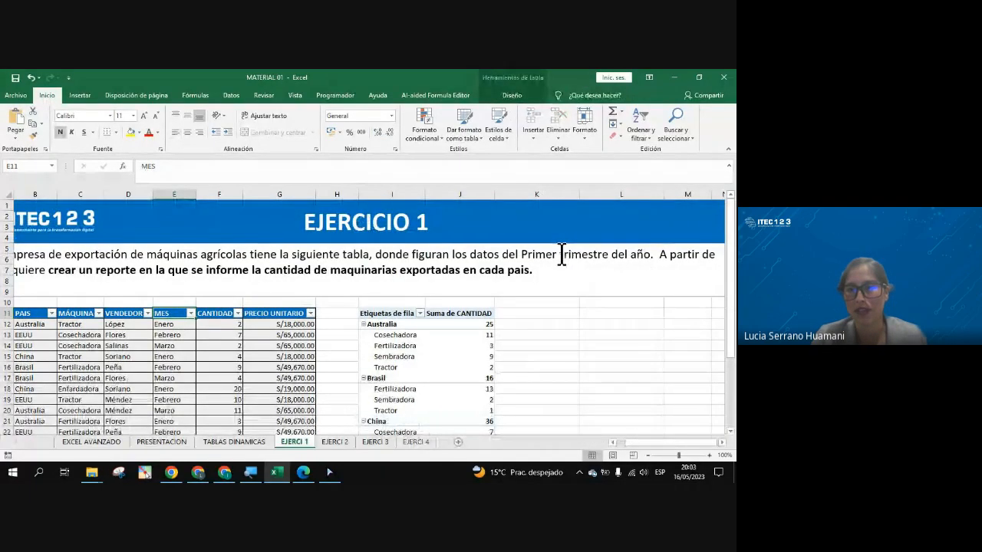
pyautogui.moveTo(561, 255); pyautogui.dragTo(629, 256)
pyautogui.scroll(-4, 83, 373)
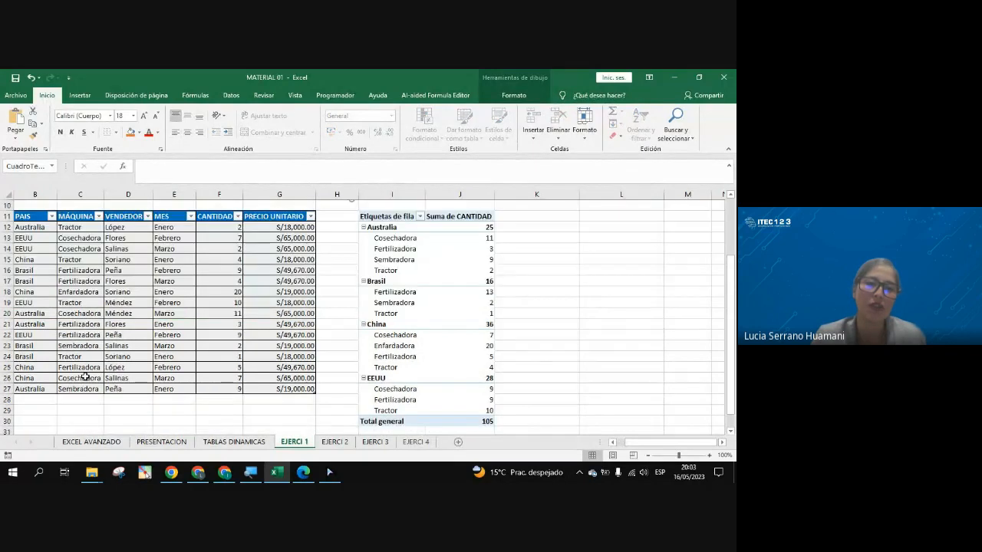
# Step: Examine the months in the source table's MES column against the first-quarter period named in the statement
pyautogui.scroll(1, 114, 364)
pyautogui.click(179, 292)
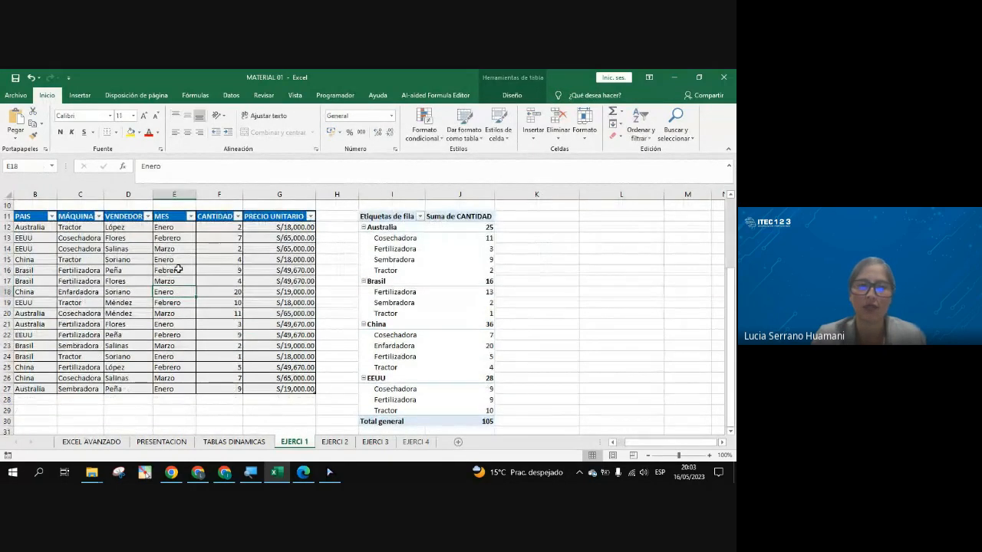
pyautogui.click(171, 230)
pyautogui.click(171, 240)
pyautogui.click(169, 249)
pyautogui.click(170, 260)
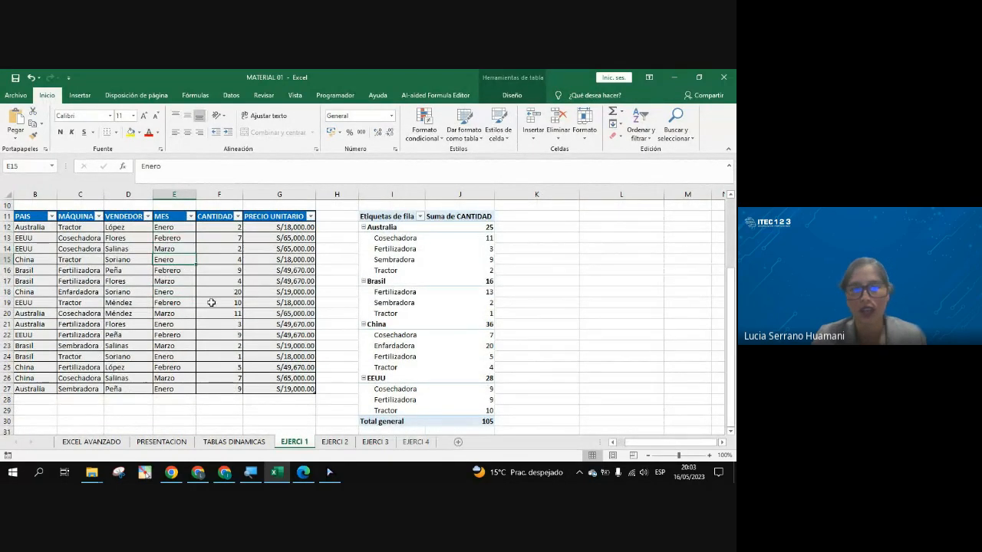
pyautogui.scroll(2, 189, 342)
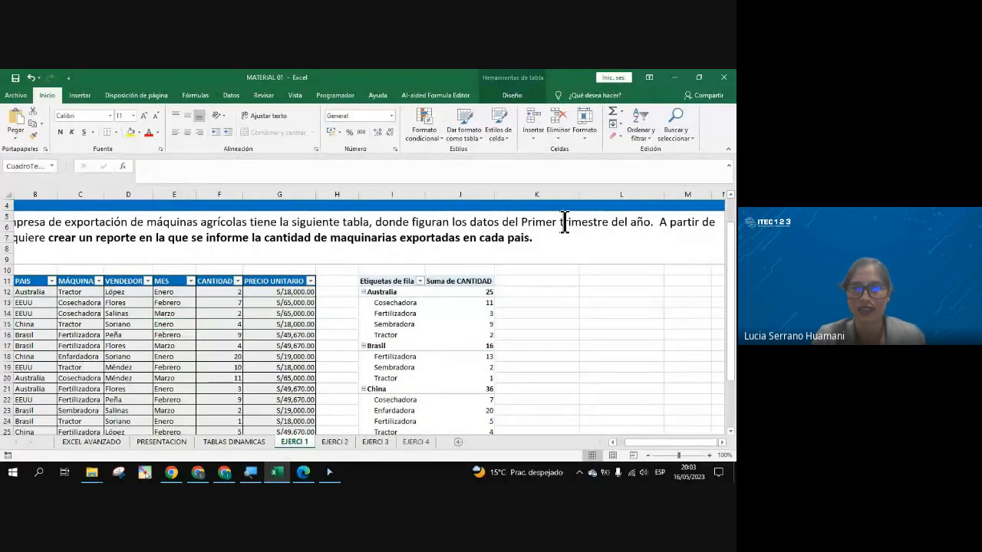
pyautogui.scroll(-1, 189, 322)
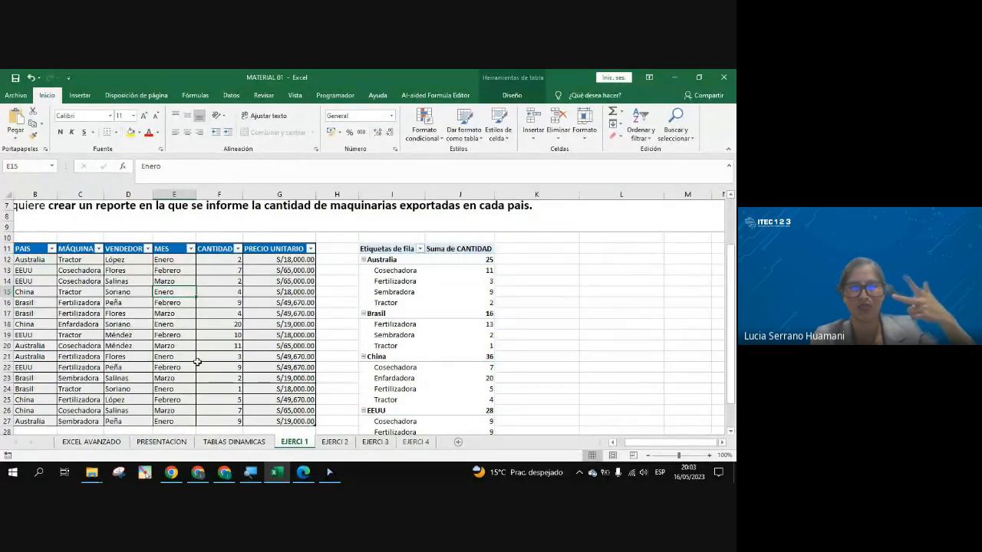
pyautogui.scroll(-4, 194, 341)
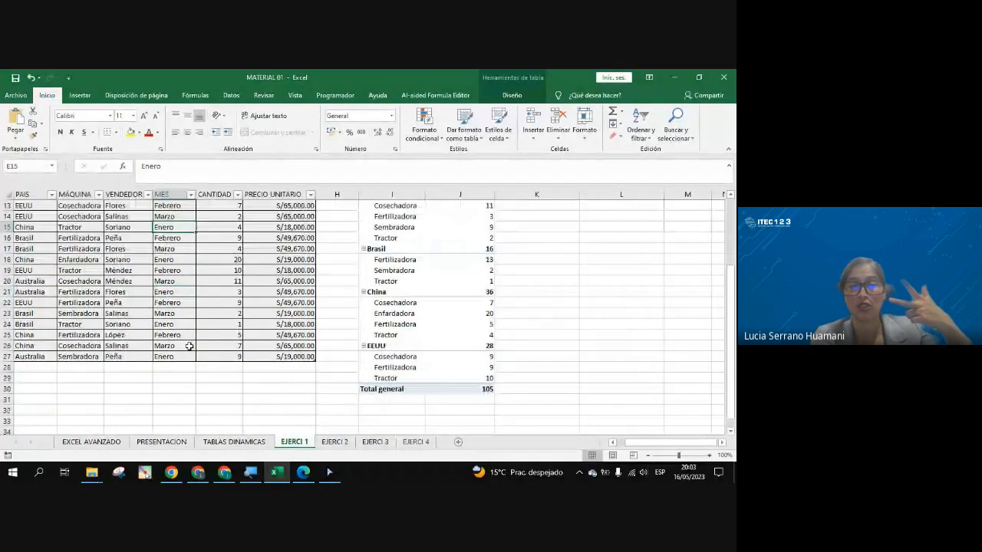
pyautogui.click(180, 299)
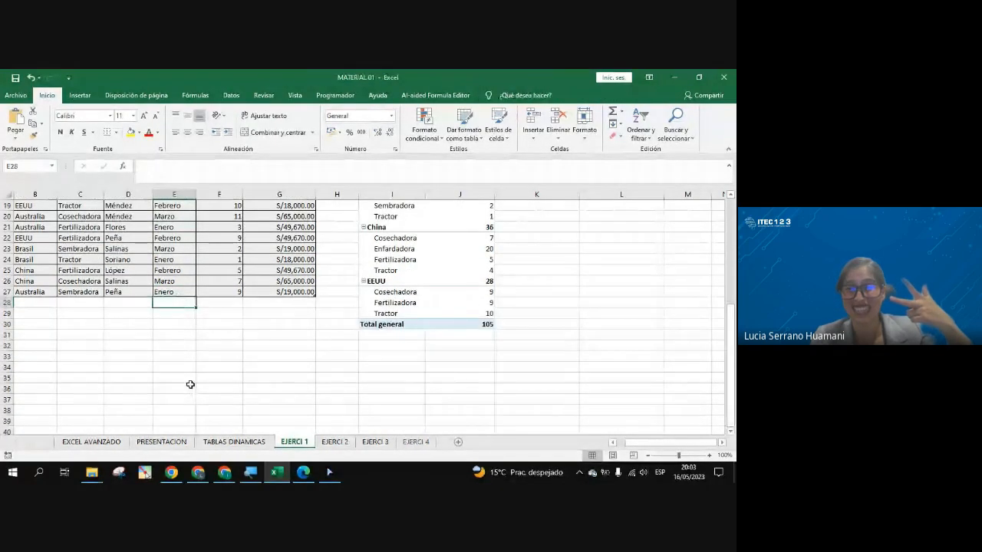
pyautogui.scroll(-3, 190, 384)
pyautogui.scroll(8, 186, 375)
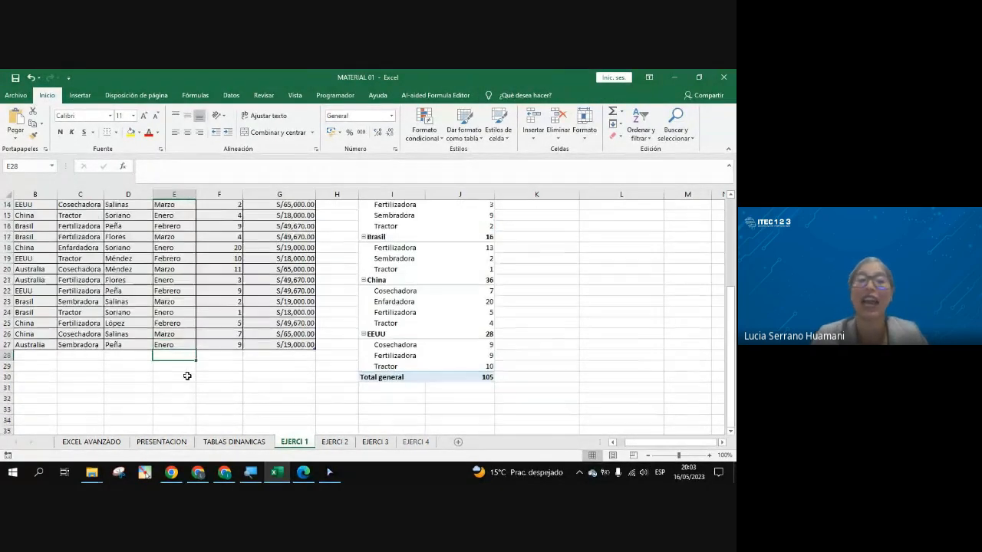
pyautogui.click(175, 326)
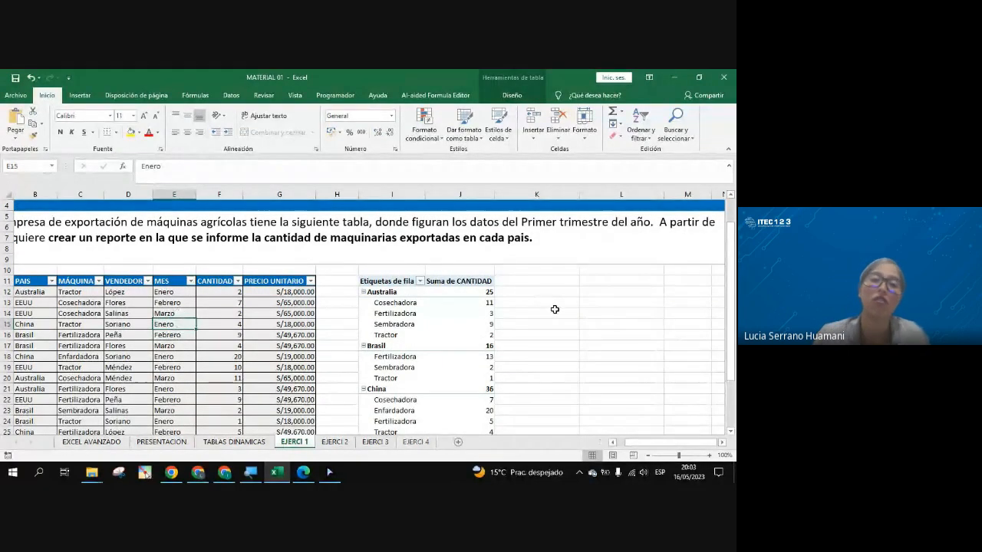
pyautogui.click(172, 315)
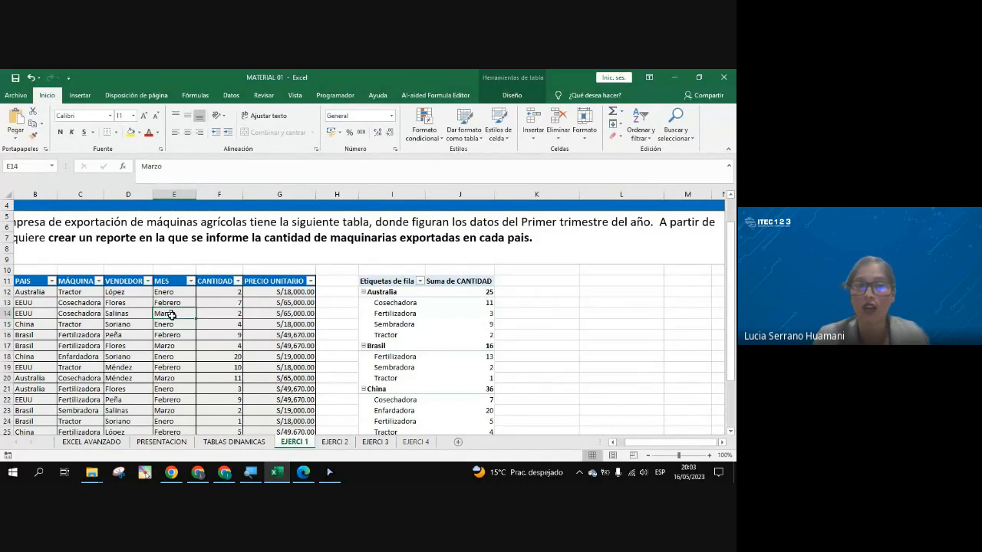
pyautogui.click(183, 338)
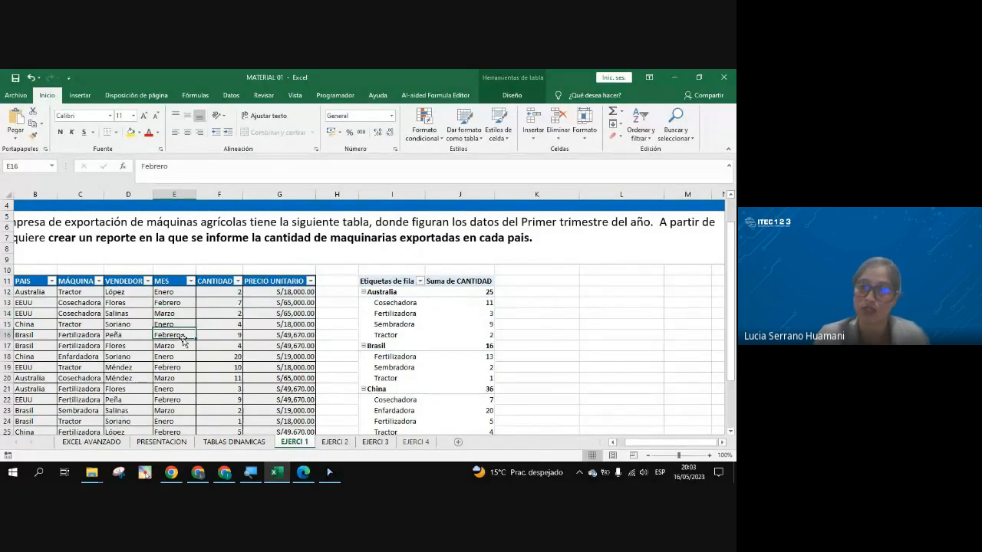
pyautogui.moveTo(174, 291); pyautogui.dragTo(179, 409)
pyautogui.click(172, 335)
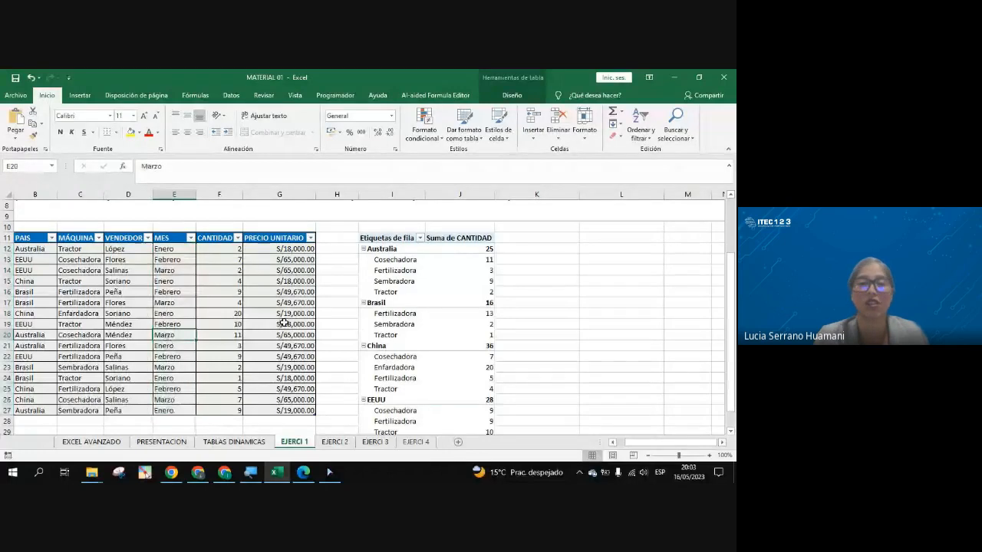
# Step: Highlight the phrase "donde figuran los datos del Primer trimestre del año" in the exercise statement
pyautogui.scroll(2, 284, 324)
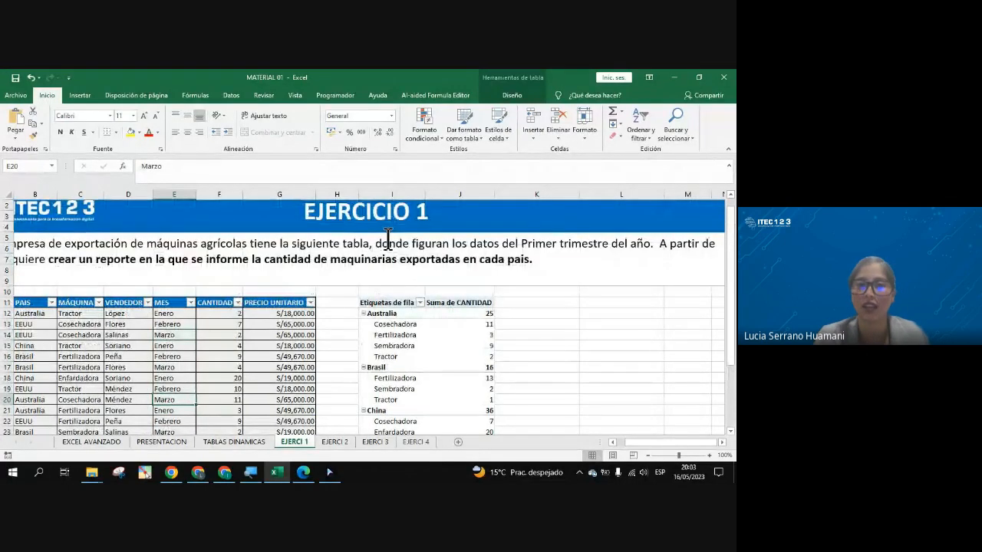
pyautogui.moveTo(376, 244); pyautogui.dragTo(648, 244)
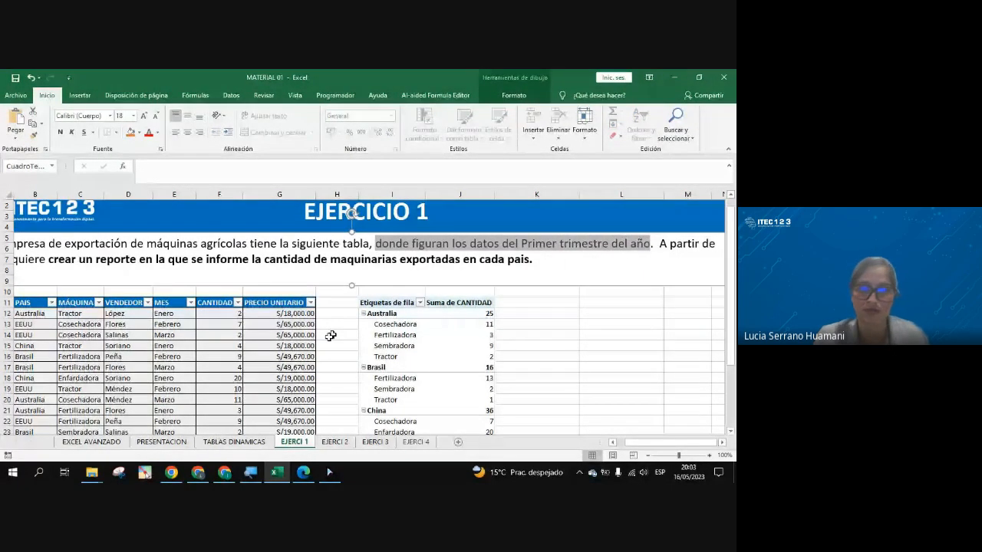
pyautogui.click(420, 337)
# Step: Check the Google Meet chat again, return to the Excel workbook, and inspect Australia's machine quantities in the pivot table
pyautogui.hotkey('alt', 'Tab')
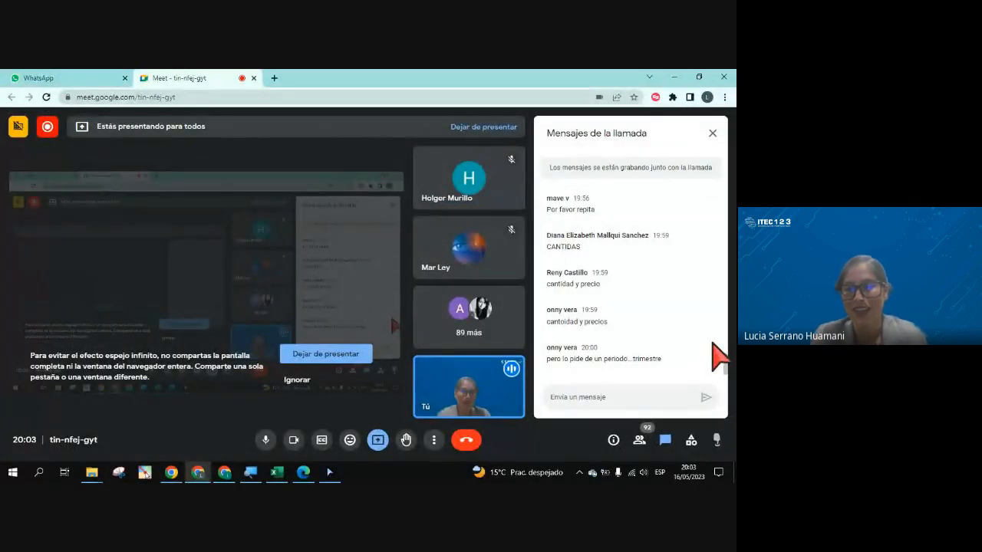
pyautogui.hotkey('alt', 'Tab')
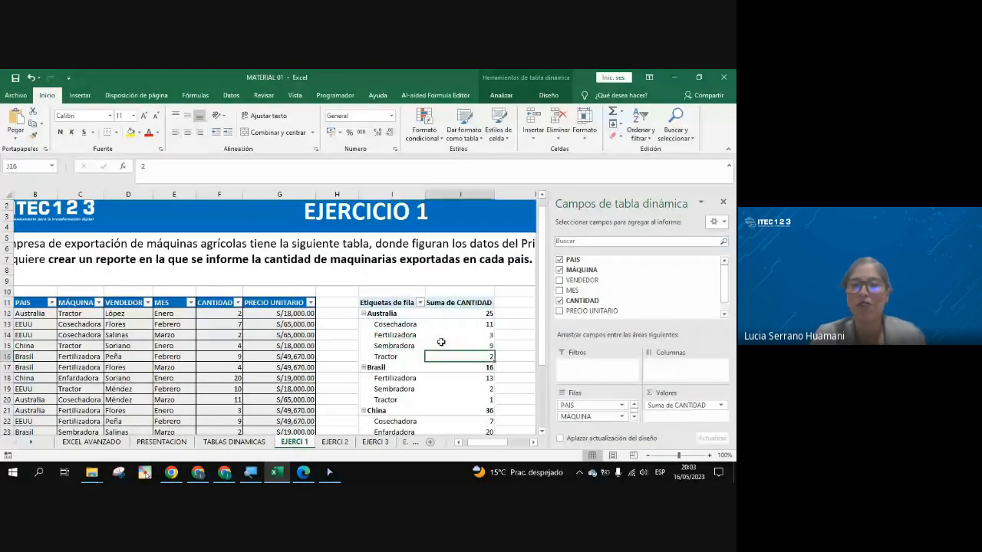
pyautogui.click(409, 339)
pyautogui.click(439, 336)
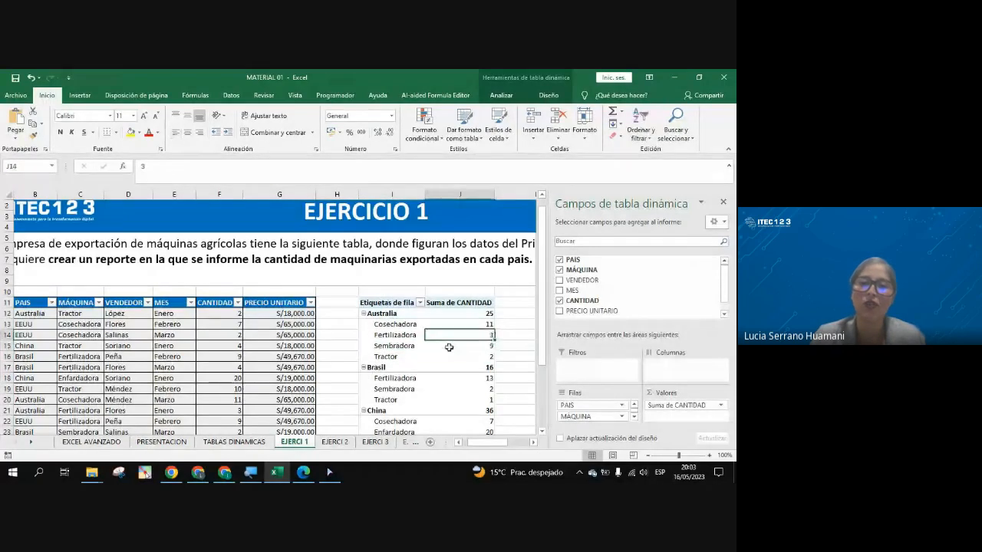
pyautogui.moveTo(451, 351)
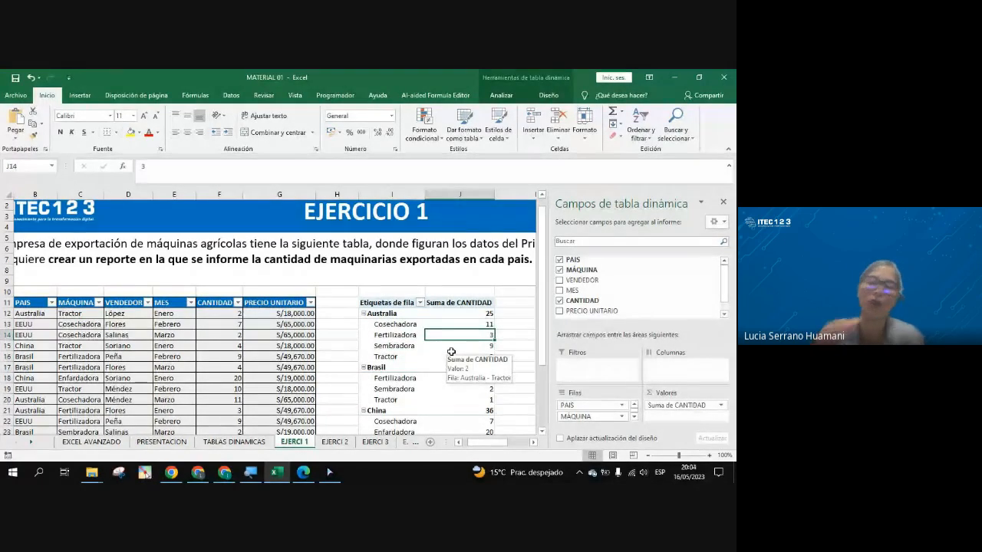
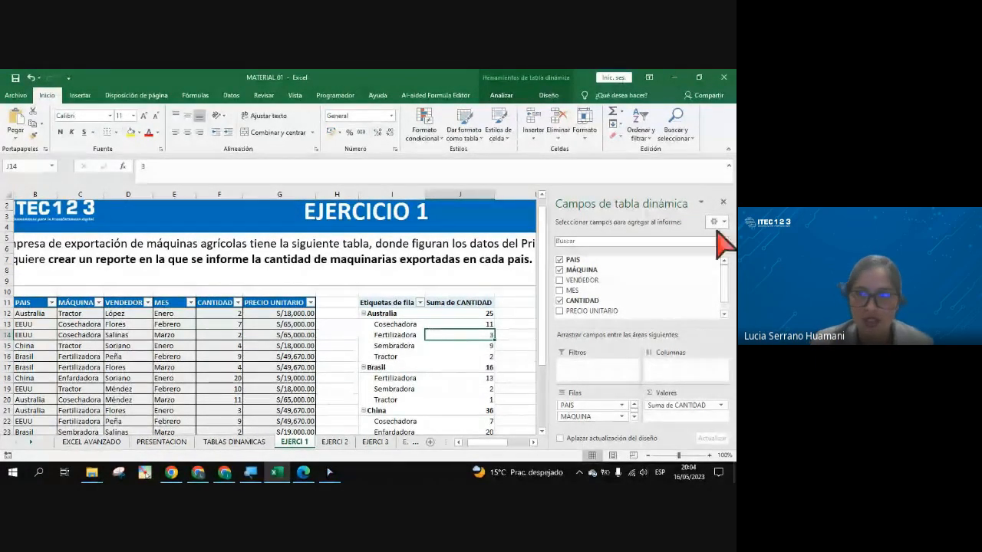
# Step: Close the pivot table field list and examine Australia's machine labels and quantities in the pivot table
pyautogui.click(722, 203)
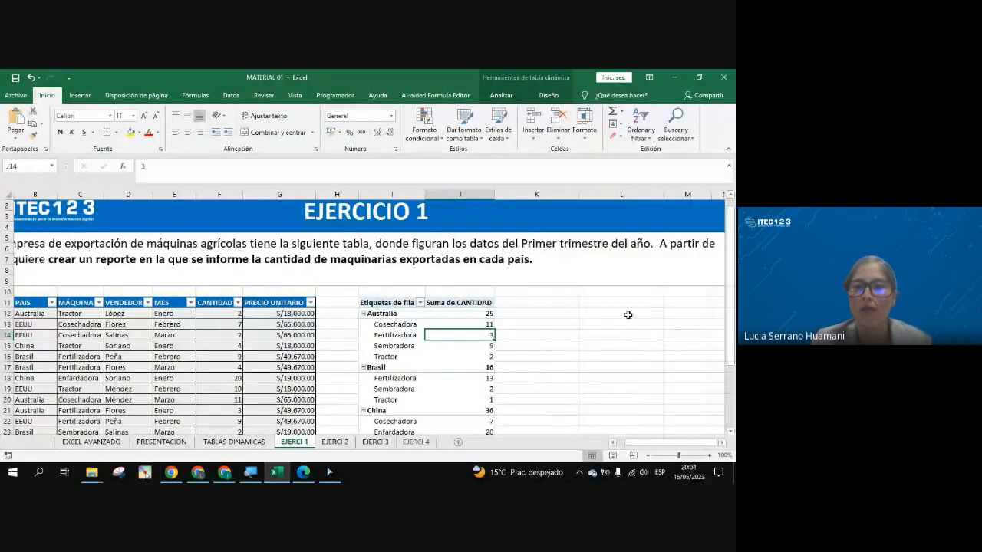
pyautogui.click(402, 329)
pyautogui.click(401, 335)
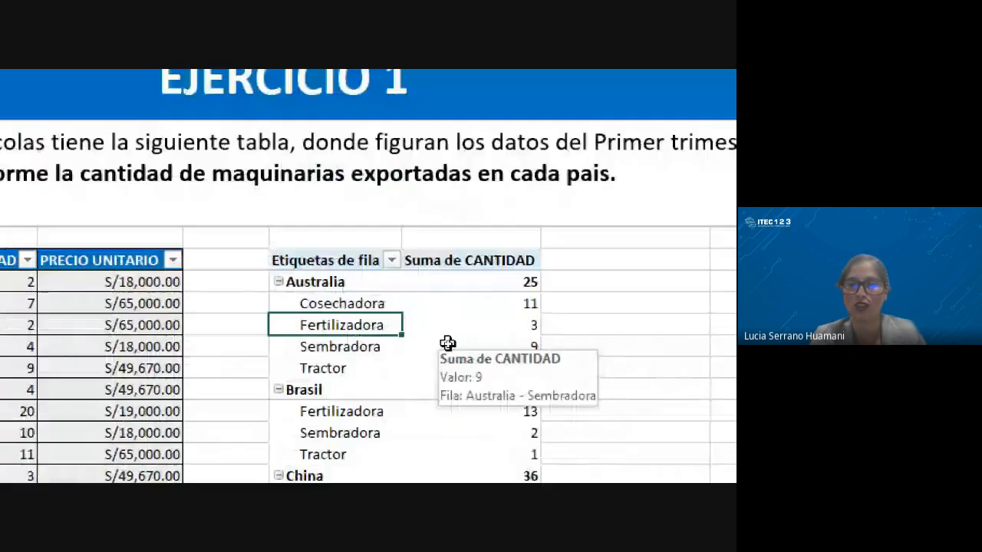
pyautogui.click(364, 354)
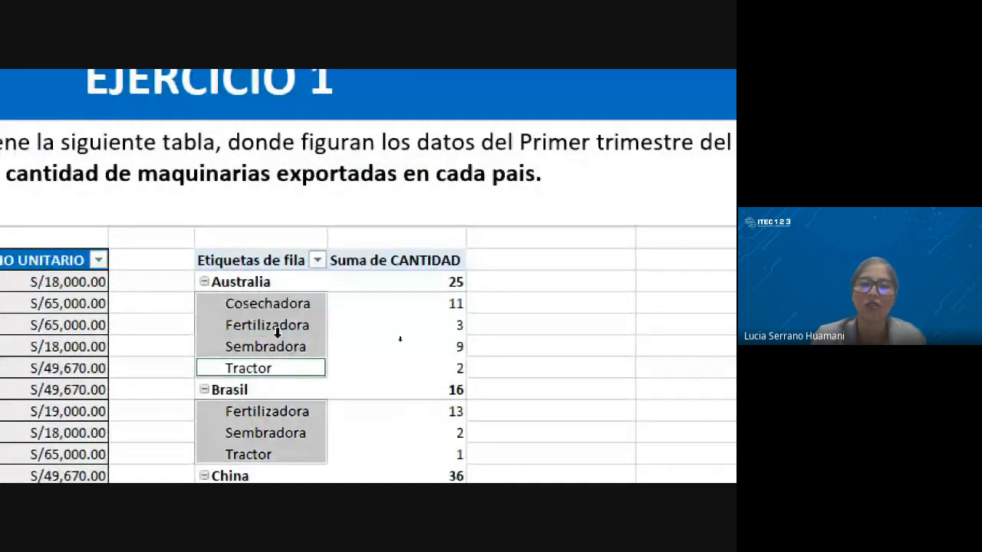
pyautogui.click(380, 321)
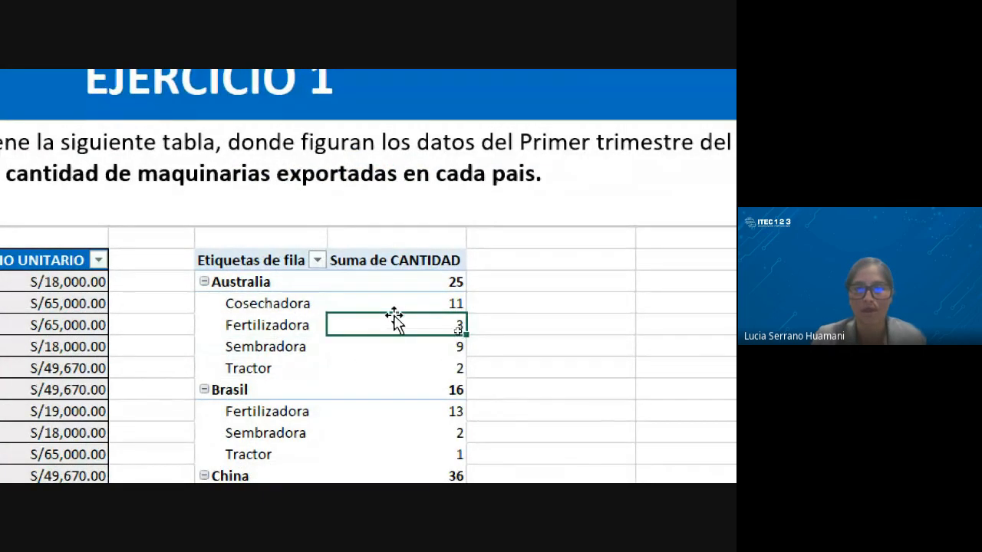
pyautogui.click(376, 346)
pyautogui.click(366, 361)
pyautogui.click(371, 326)
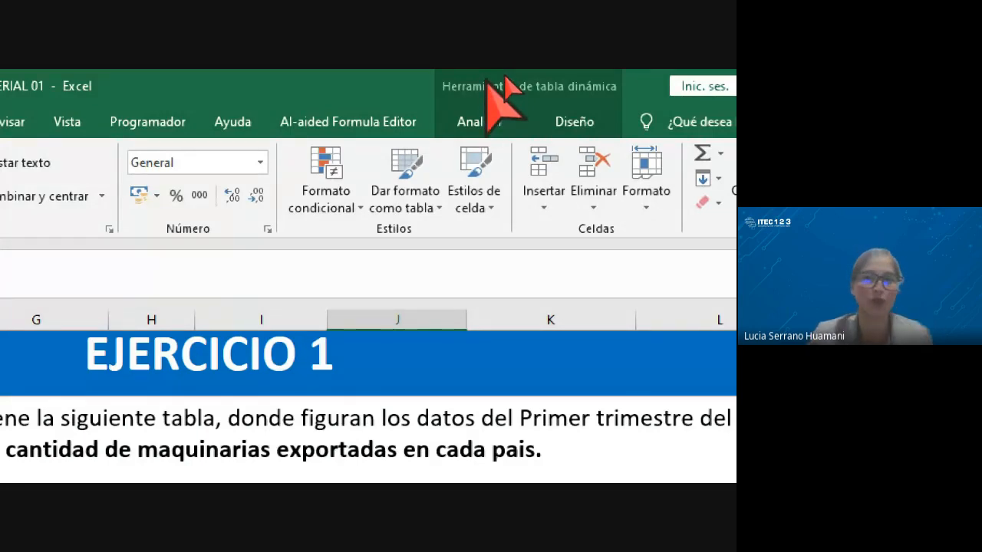
# Step: Examine the PivotTable analysis and design tools available for the selected report
pyautogui.click(580, 122)
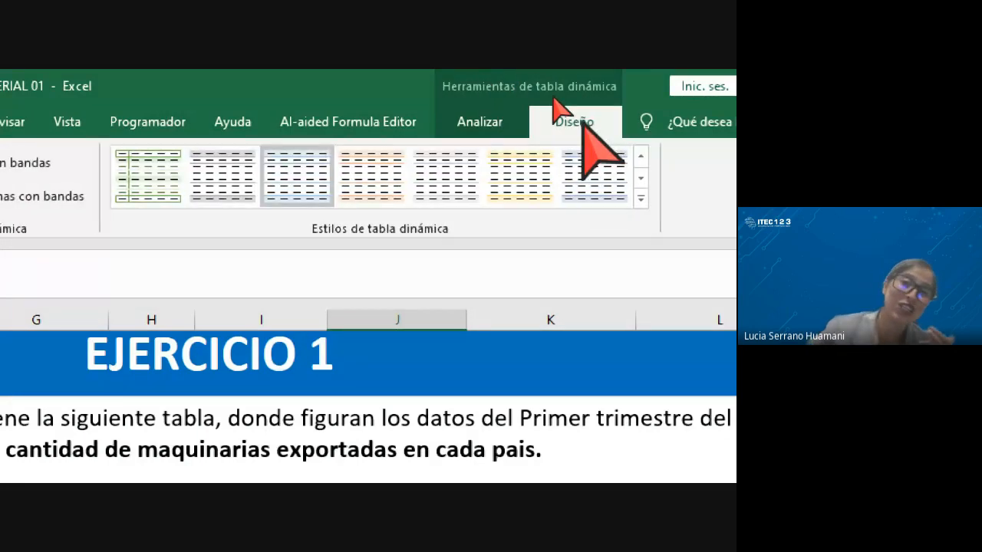
pyautogui.click(469, 126)
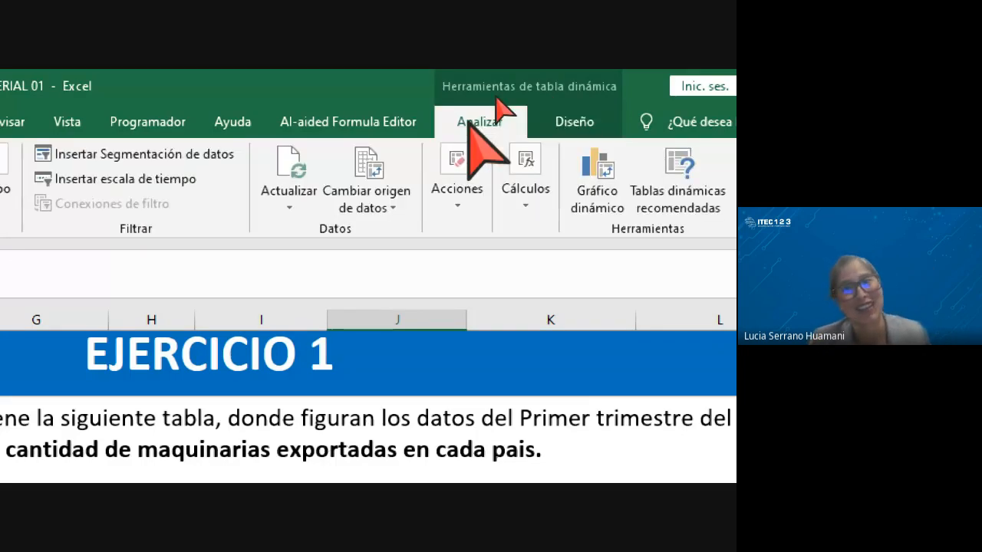
pyautogui.click(592, 123)
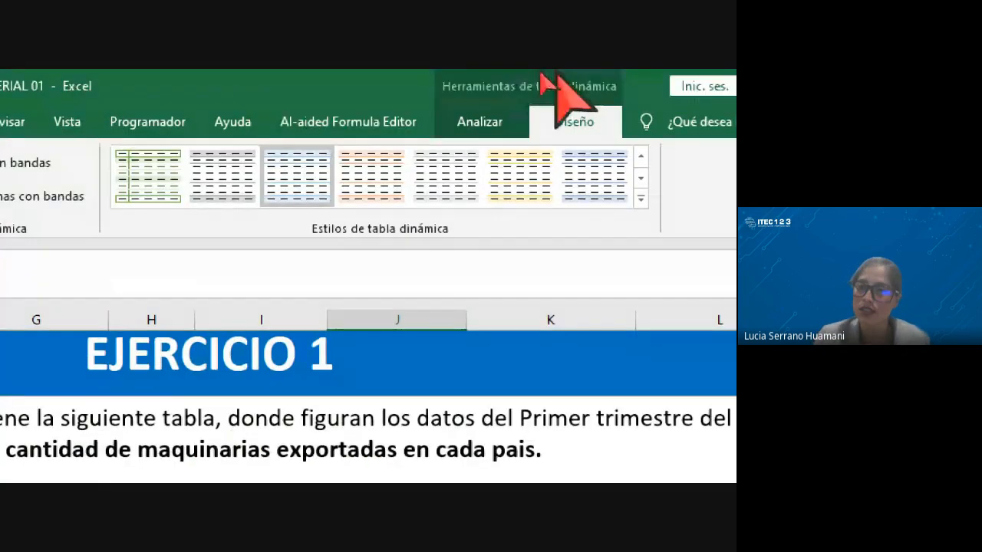
# Step: Try the orange medium style with black header on the pivot table, followed by the green medium style with a green header
pyautogui.click(640, 160)
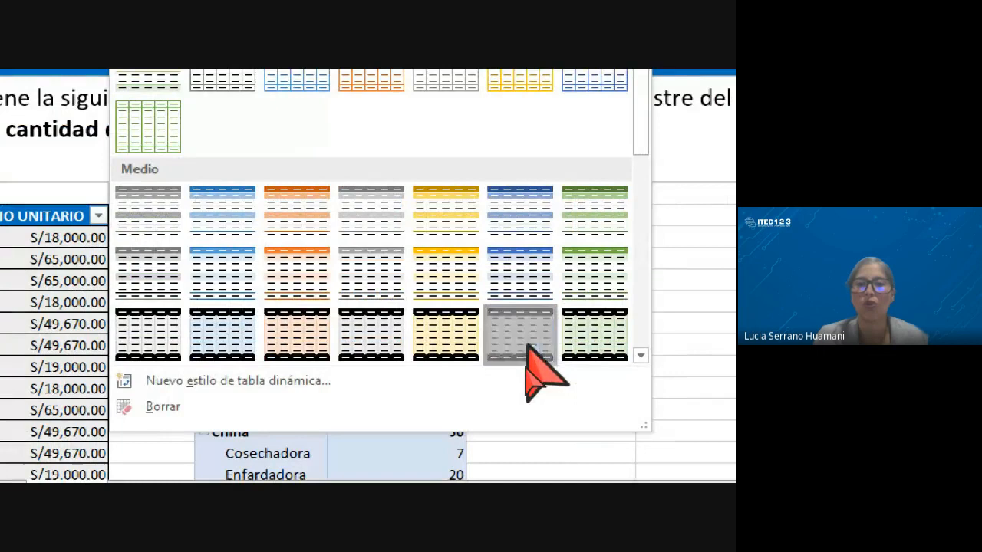
pyautogui.click(528, 347)
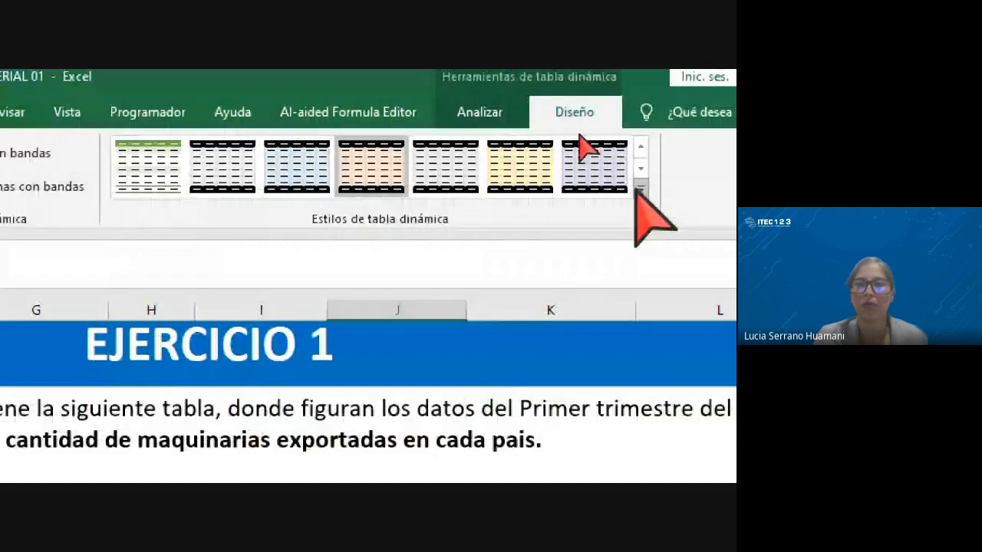
pyautogui.click(641, 187)
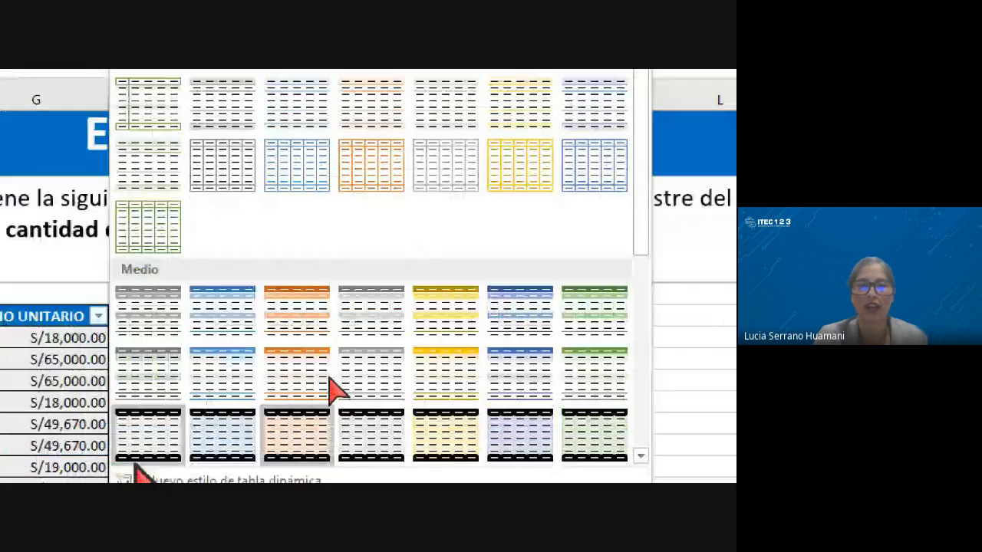
pyautogui.click(571, 311)
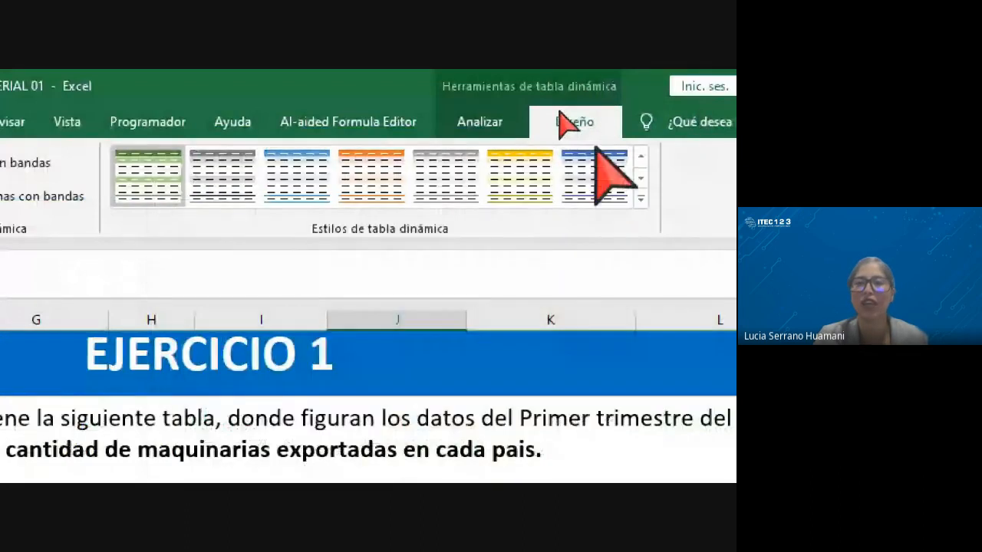
# Step: Try the orange and blue medium styles with a shaded label column on the pivot table
pyautogui.click(640, 198)
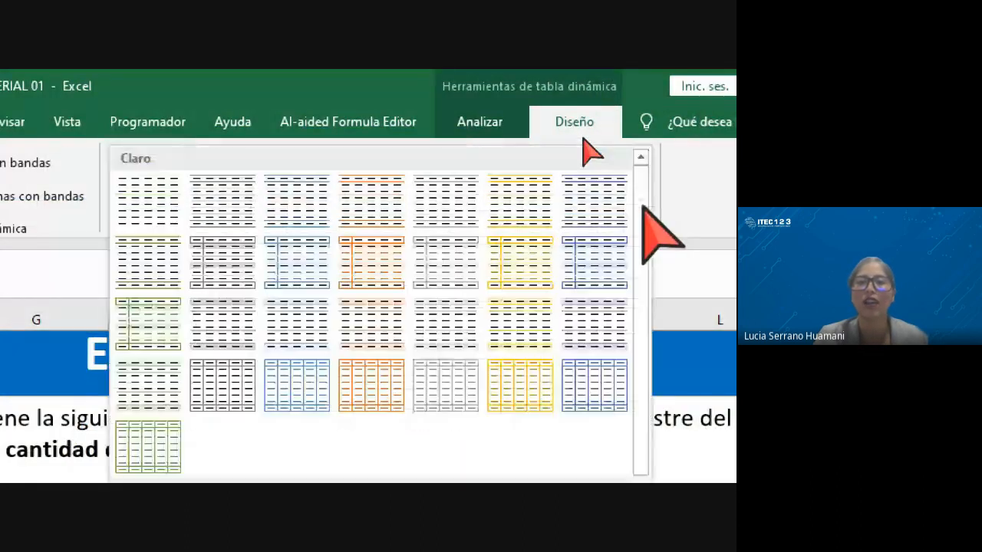
pyautogui.scroll(-5, 460, 399)
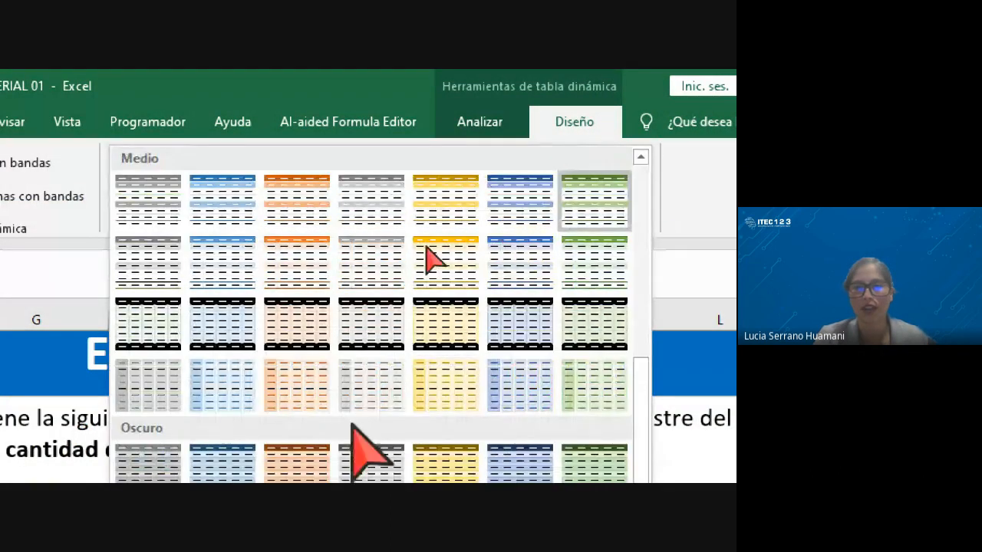
pyautogui.click(292, 393)
pyautogui.scroll(-3, 377, 403)
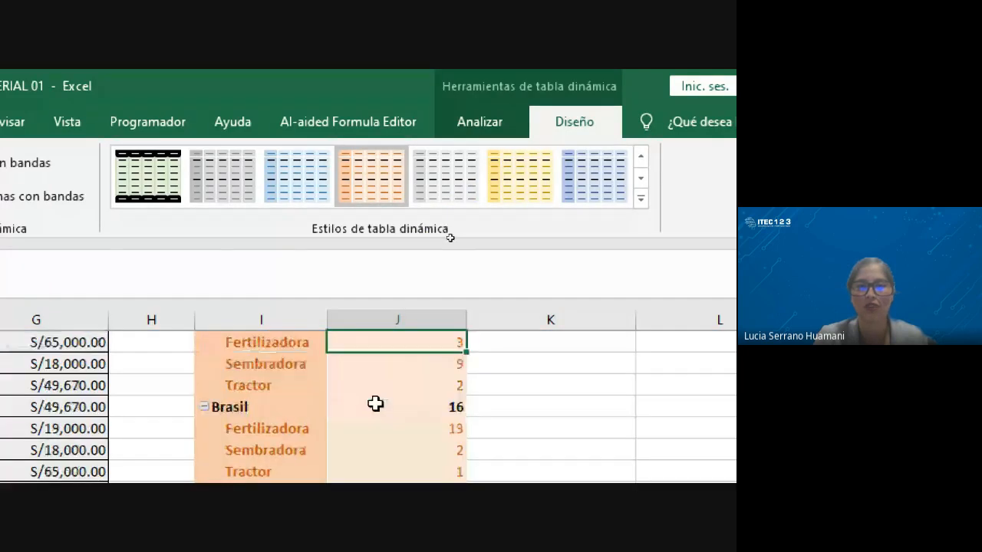
pyautogui.scroll(1, 391, 427)
pyautogui.scroll(1, 460, 452)
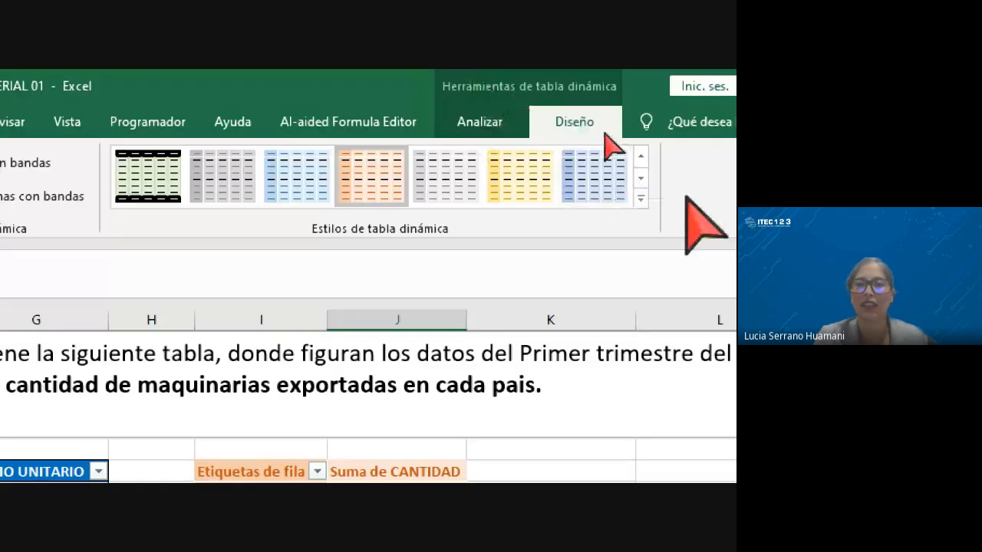
pyautogui.click(597, 189)
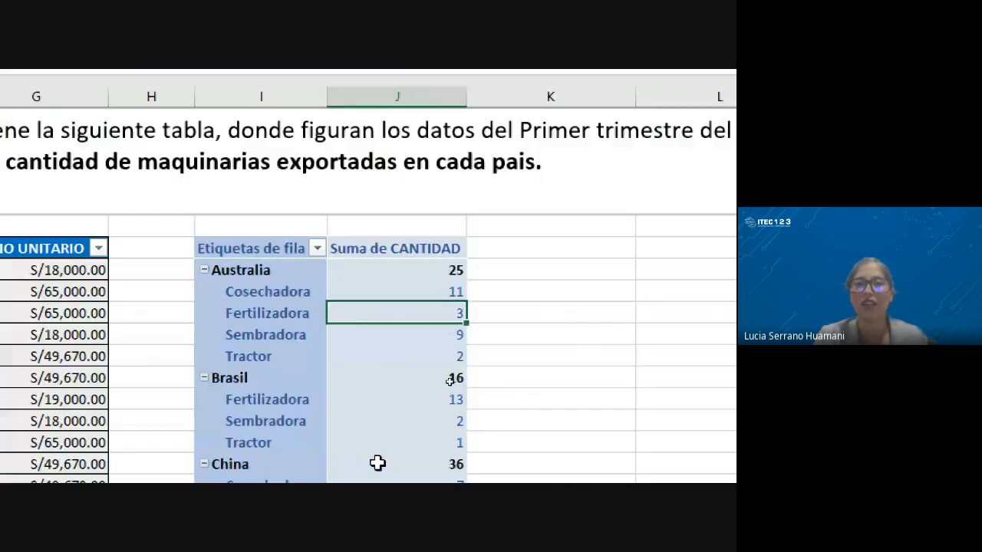
pyautogui.scroll(-2, 403, 380)
pyautogui.scroll(2, 403, 381)
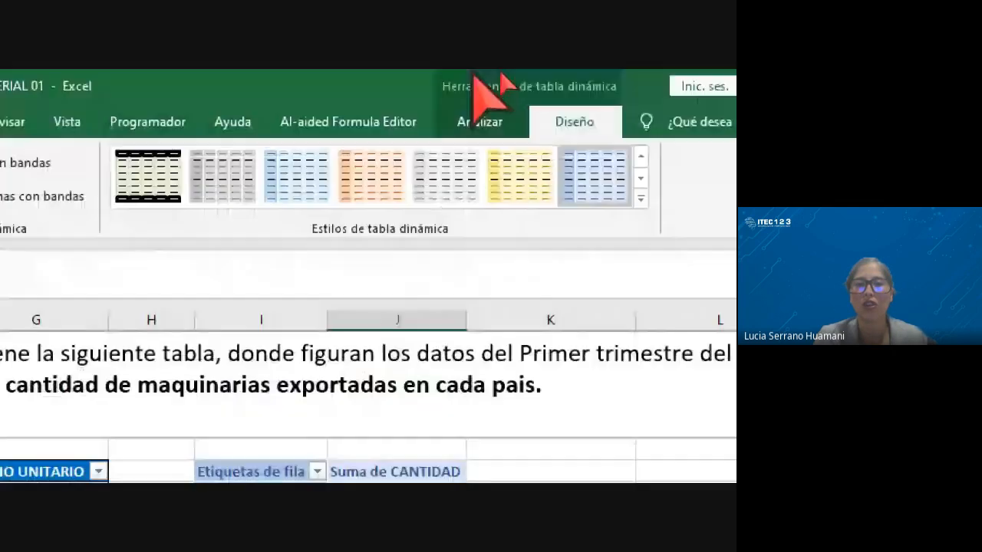
# Step: Apply the light green medium style with black header to the pivot table and check its machine rows
pyautogui.click(160, 192)
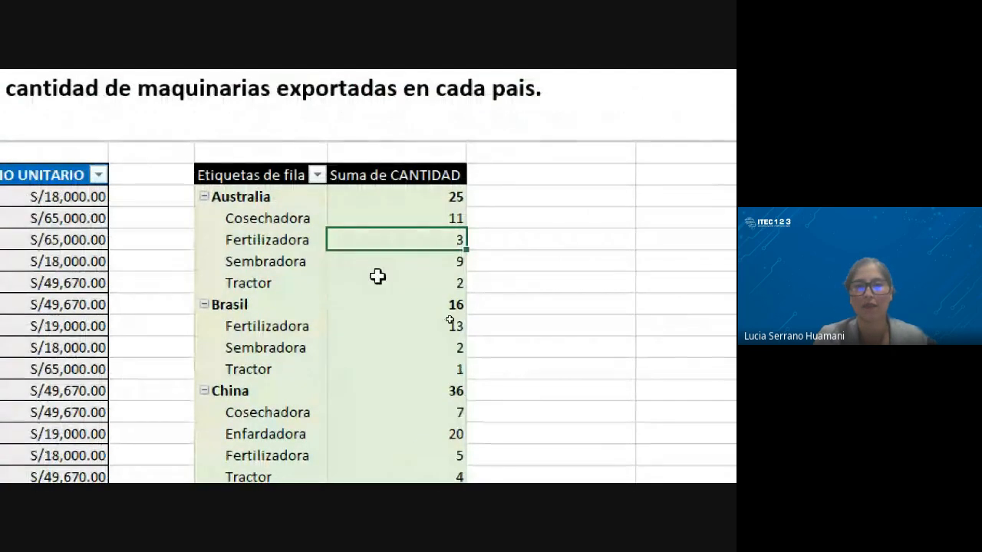
pyautogui.click(273, 230)
pyautogui.click(397, 260)
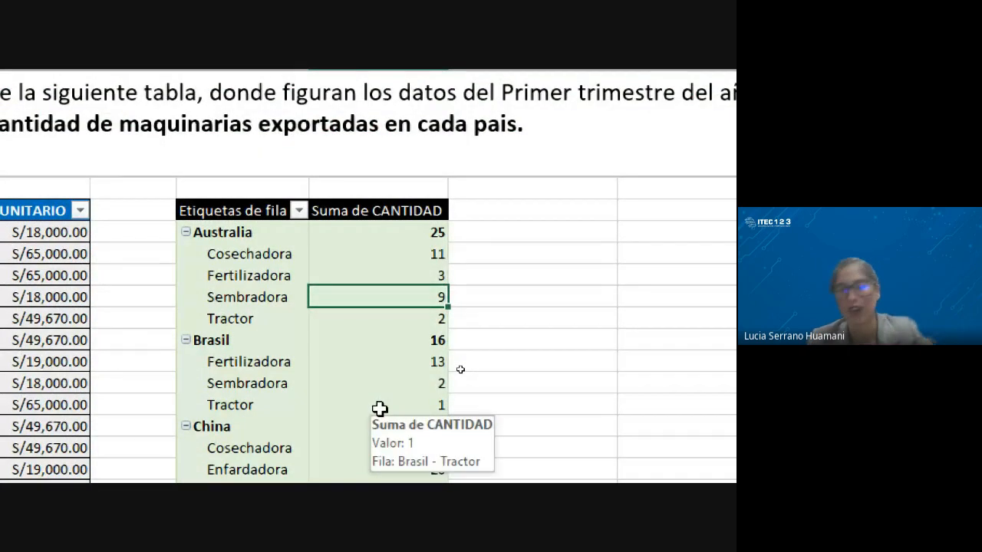
pyautogui.click(252, 289)
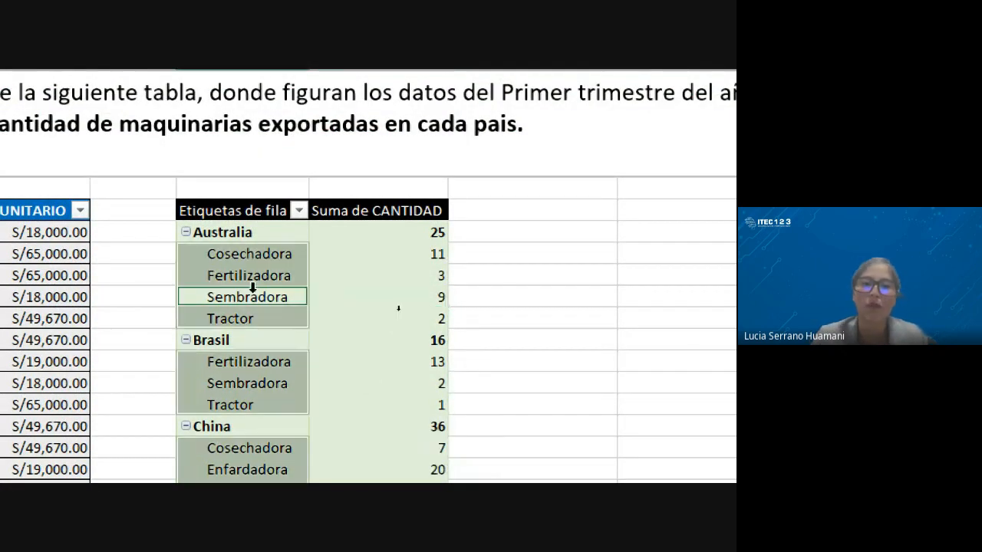
pyautogui.click(395, 272)
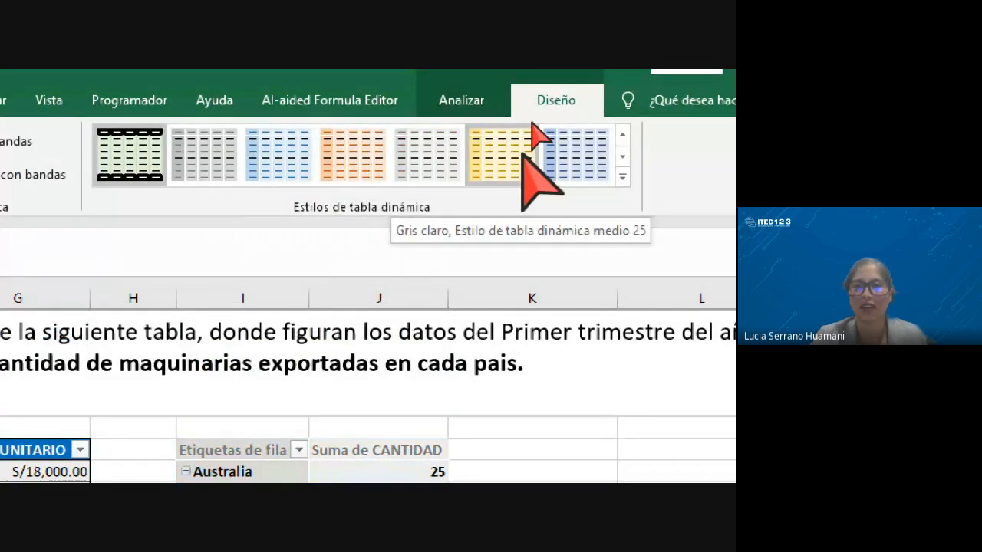
# Step: Insert a clustered column pivot chart based on the machinery pivot table
pyautogui.click(465, 101)
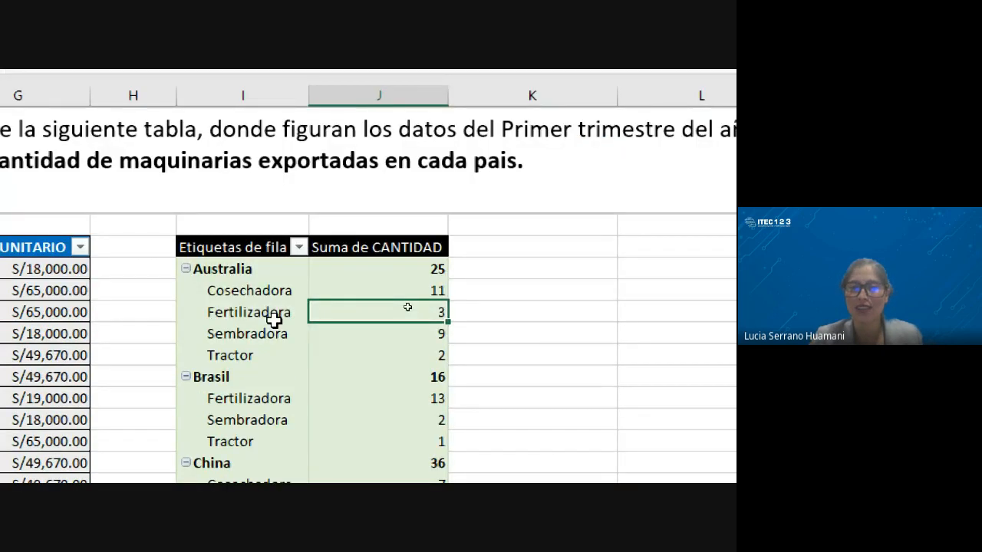
pyautogui.click(333, 290)
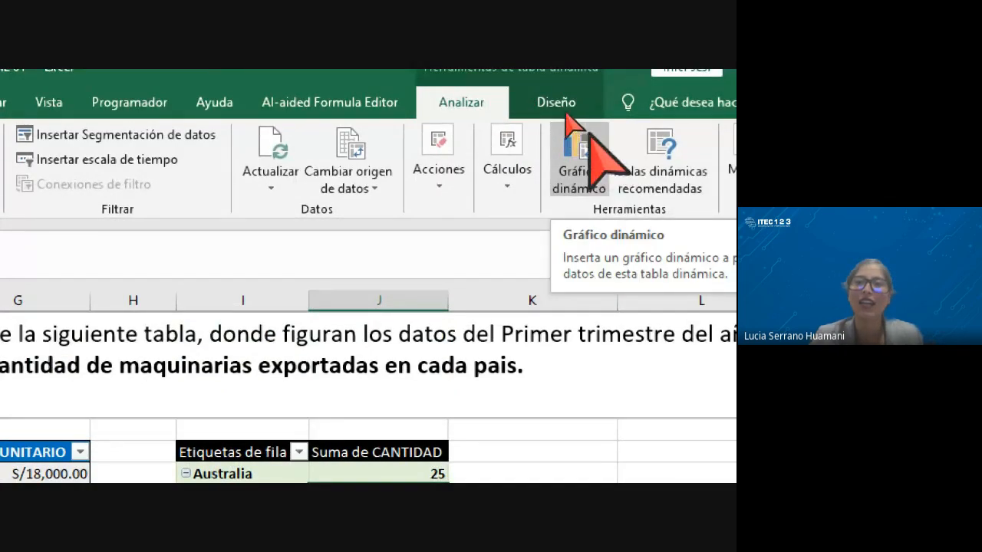
pyautogui.click(592, 151)
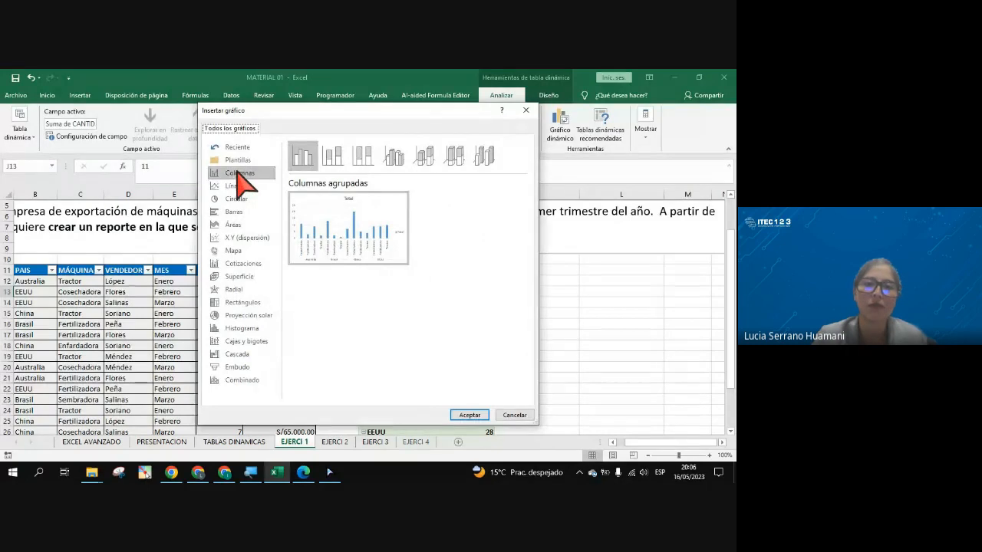
pyautogui.click(474, 415)
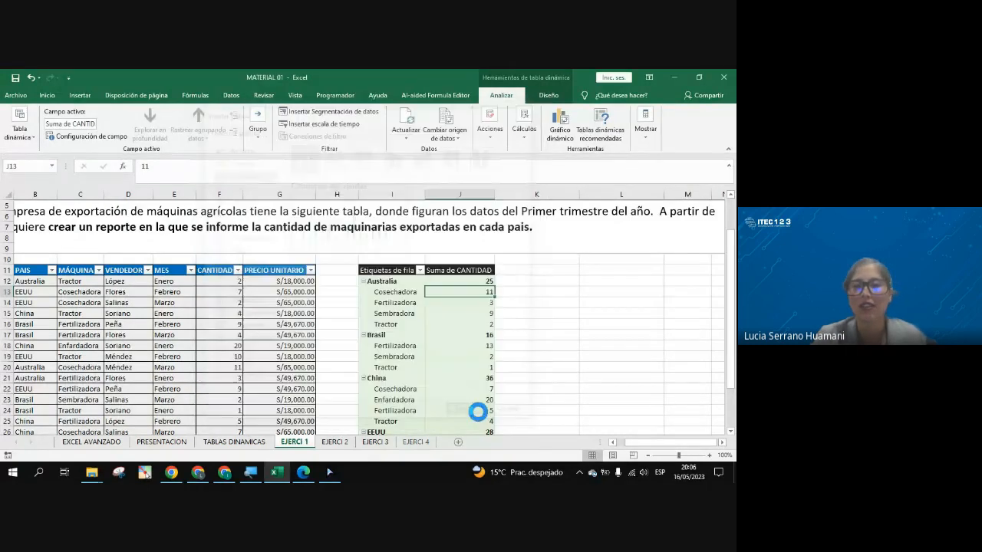
# Step: Position the pivot chart beside the pivot table, over columns K to O starting around row 11
pyautogui.moveTo(408, 253); pyautogui.dragTo(643, 276)
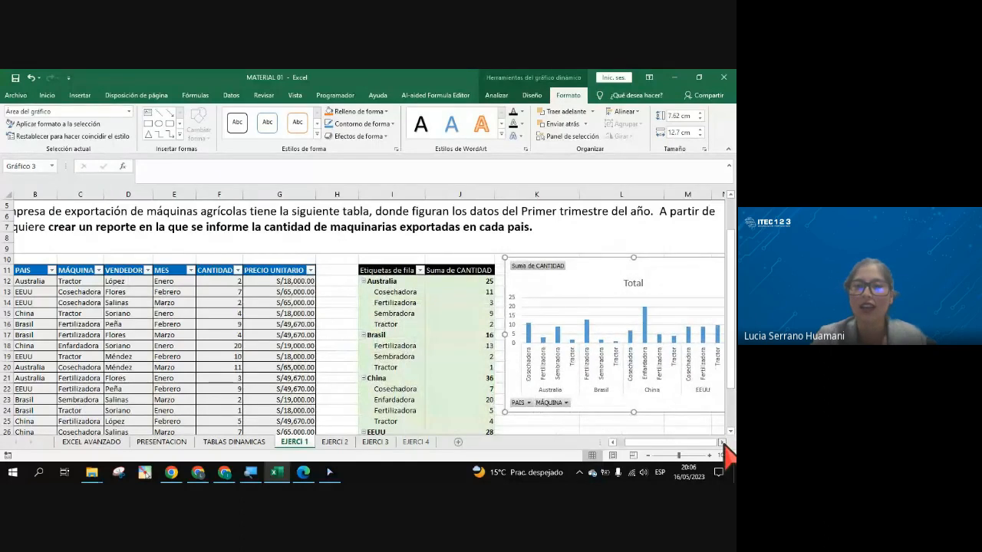
pyautogui.click(722, 443)
pyautogui.click(722, 442)
pyautogui.click(723, 442)
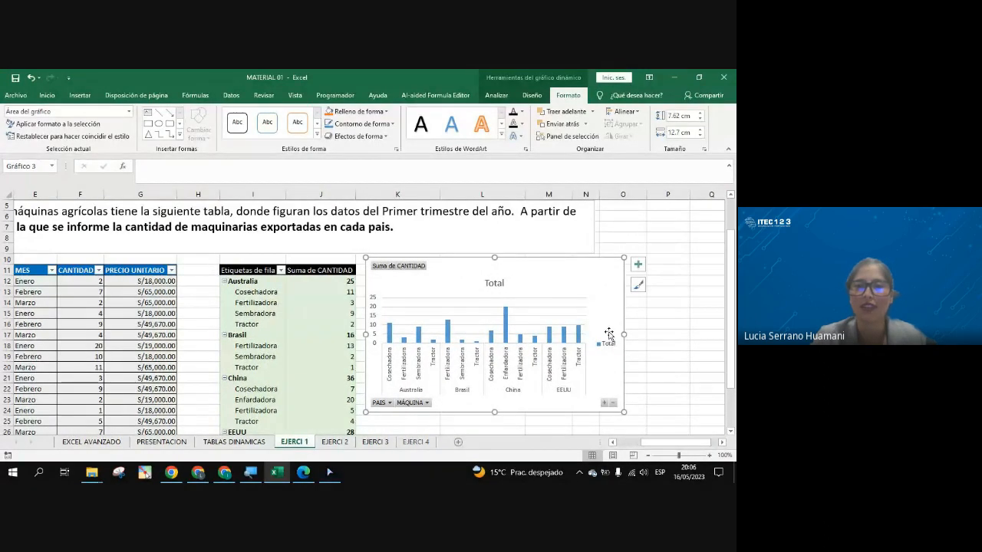
pyautogui.moveTo(563, 281); pyautogui.dragTo(569, 286)
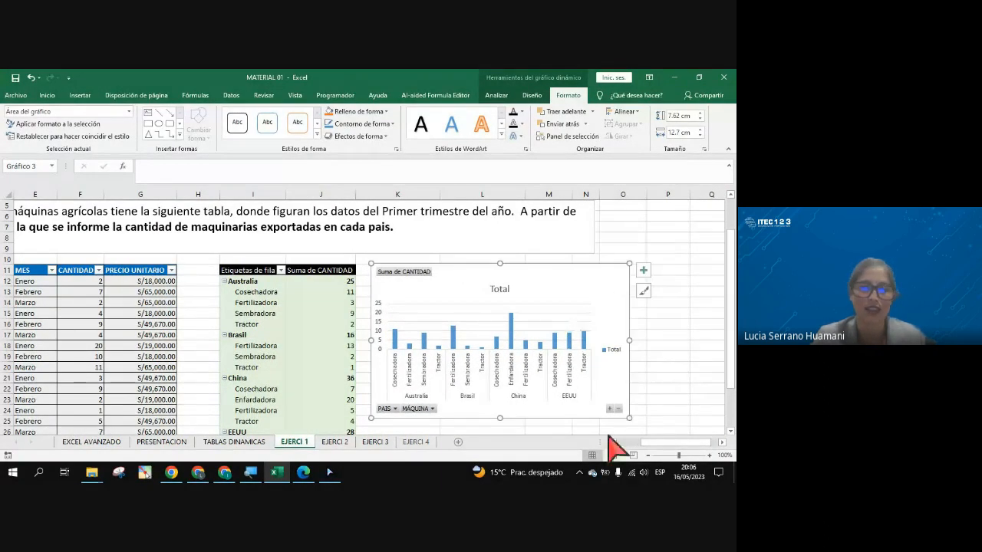
# Step: Compare the pivot chart with the pivot table's country and machine rows, down to the grand total
pyautogui.scroll(-2, 330, 371)
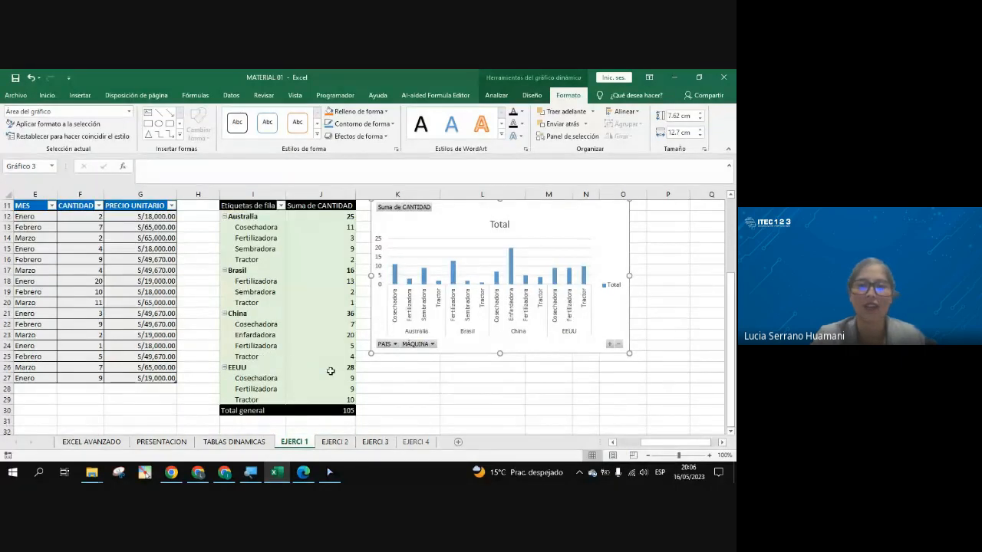
pyautogui.scroll(1, 468, 381)
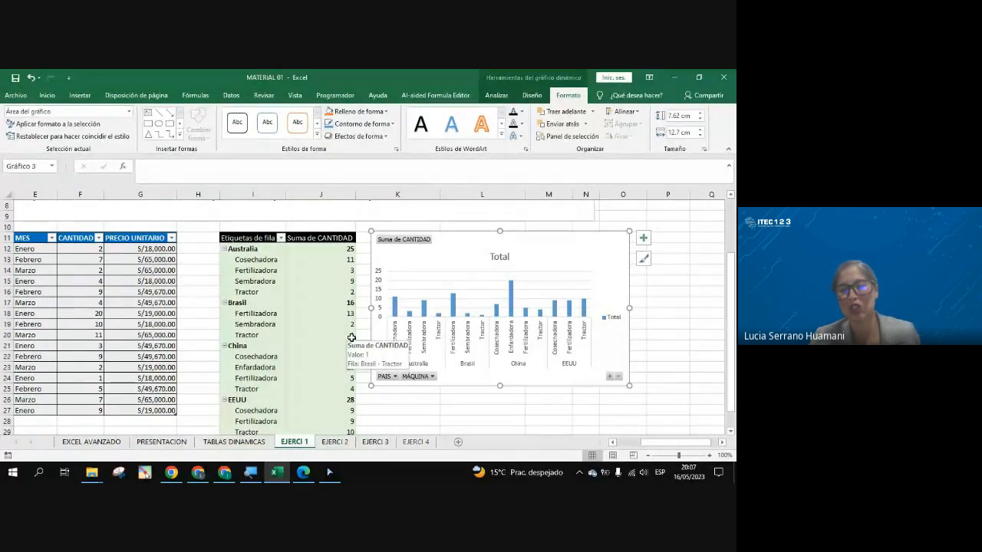
pyautogui.scroll(-2, 394, 368)
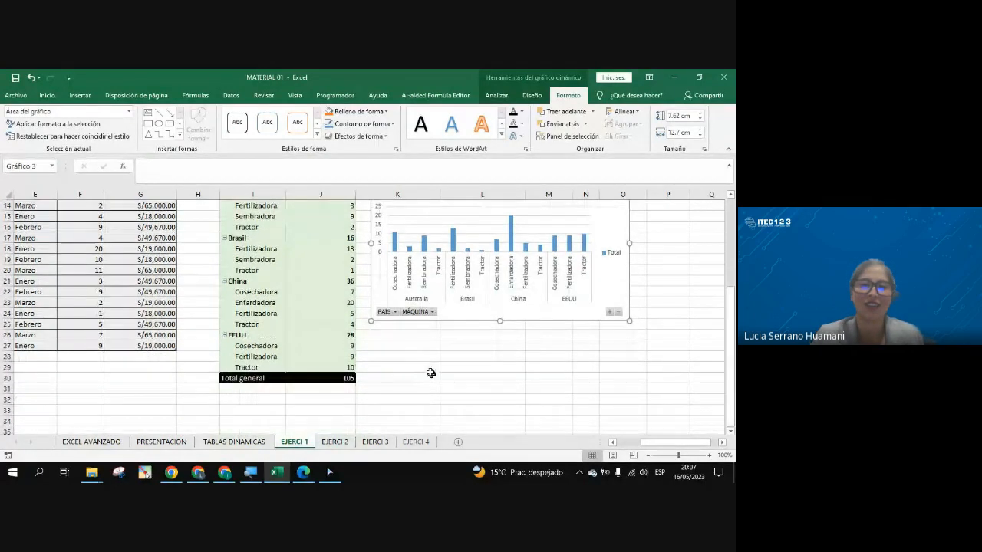
pyautogui.click(426, 359)
pyautogui.scroll(2, 426, 362)
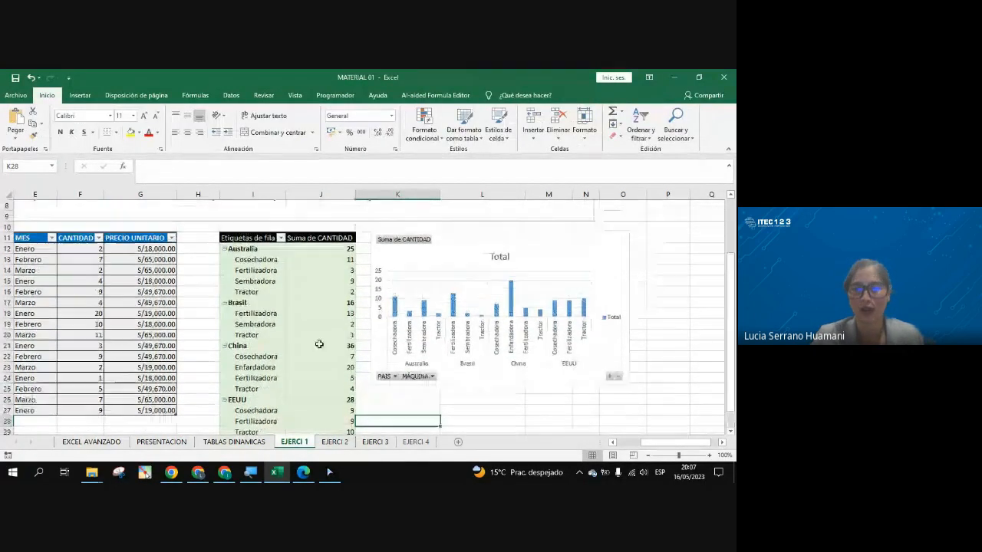
pyautogui.click(303, 335)
pyautogui.click(258, 314)
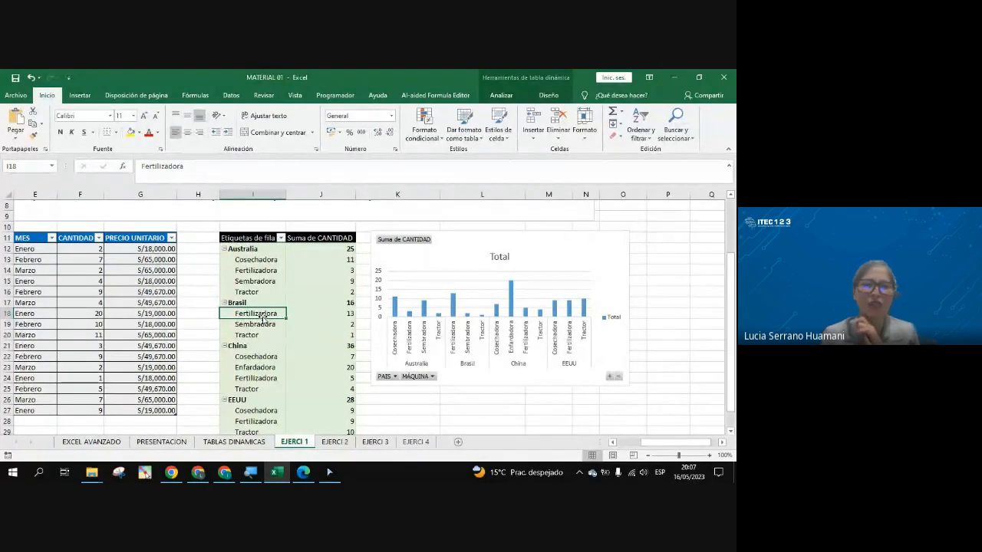
pyautogui.click(260, 271)
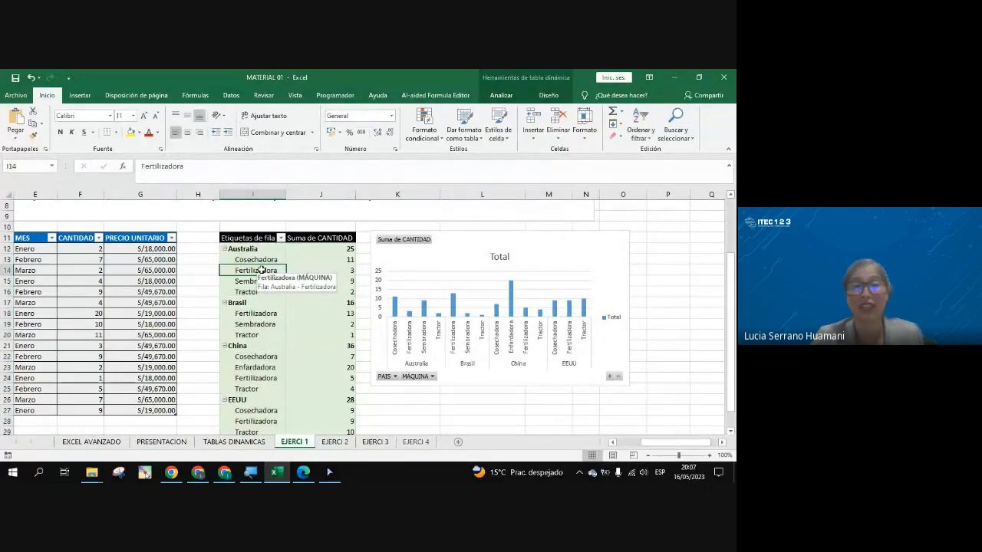
pyautogui.scroll(1, 263, 270)
pyautogui.scroll(-1, 265, 271)
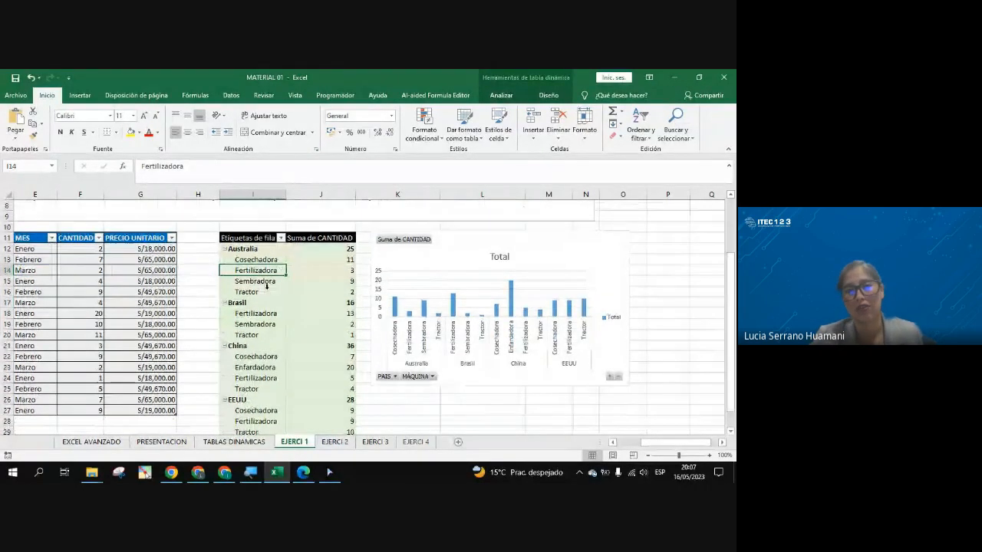
pyautogui.rightClick(267, 270)
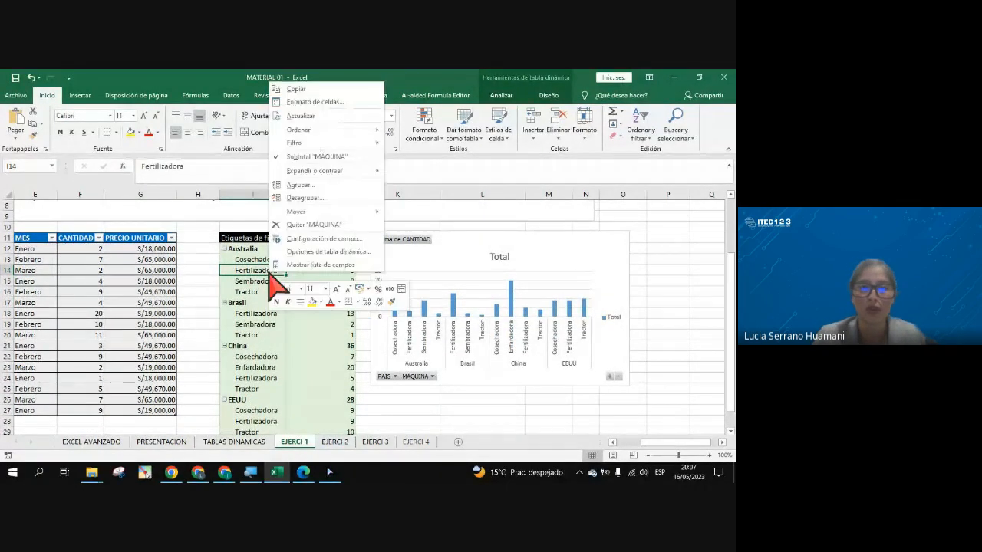
pyautogui.click(303, 240)
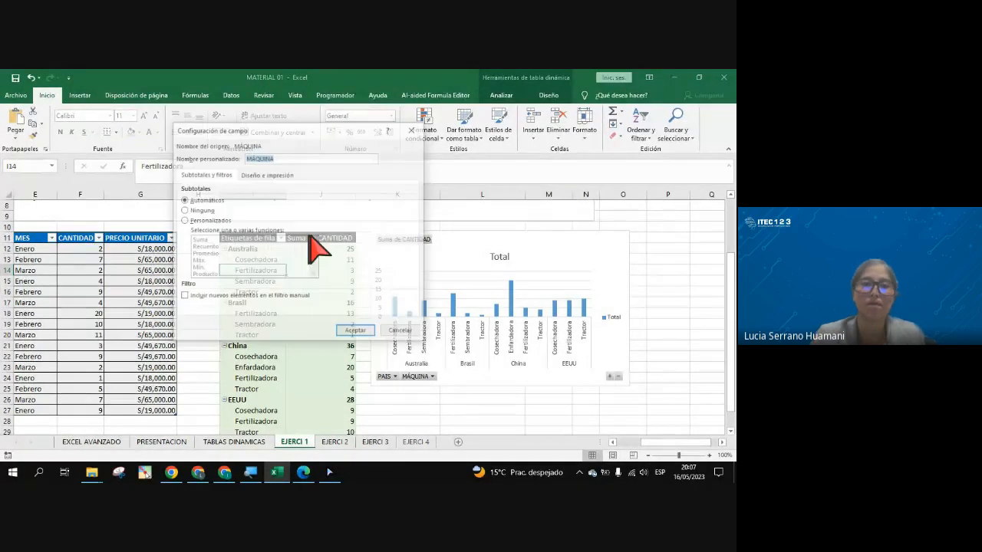
pyautogui.click(413, 129)
pyautogui.rightClick(274, 279)
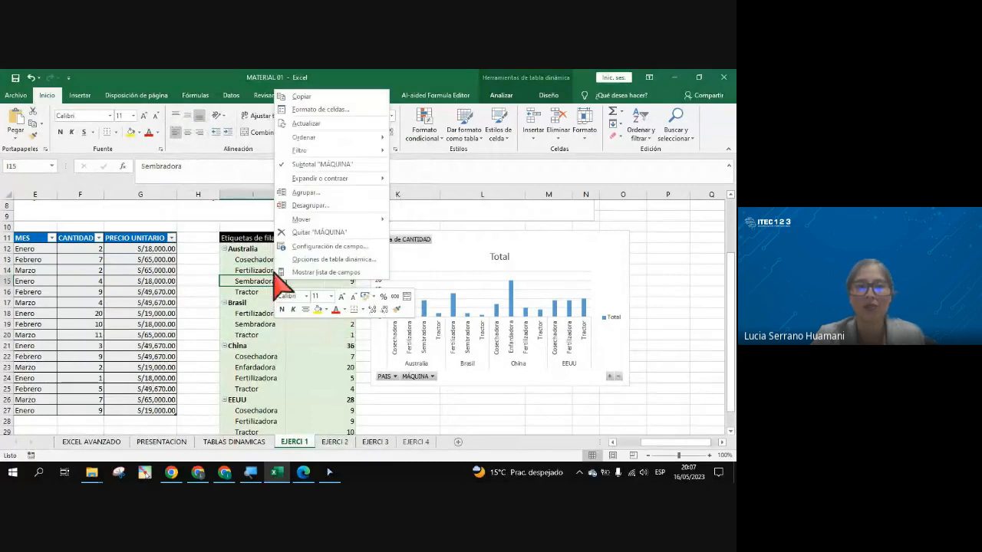
pyautogui.click(351, 261)
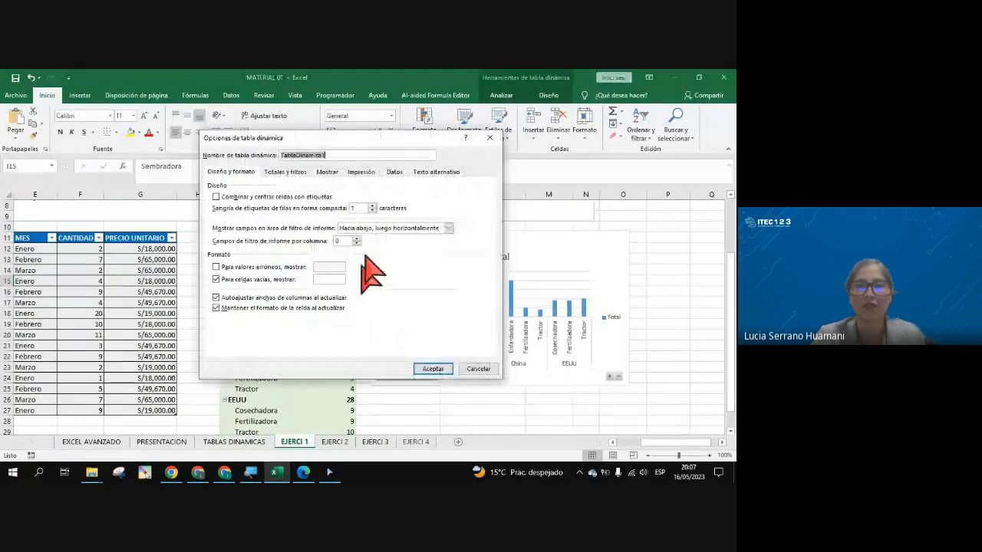
pyautogui.click(495, 135)
# Step: Show the field list of the machinery pivot table
pyautogui.rightClick(257, 262)
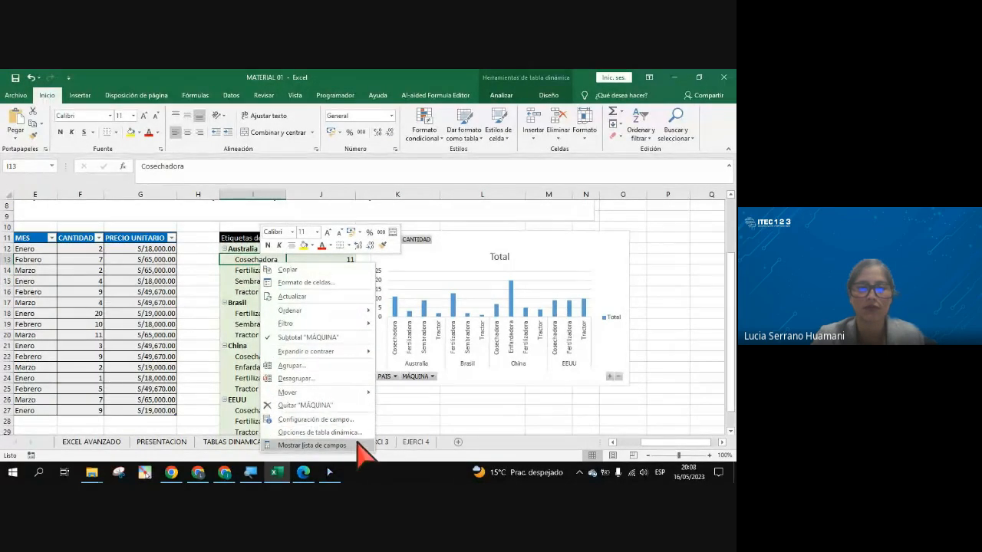
pyautogui.click(349, 446)
pyautogui.click(314, 316)
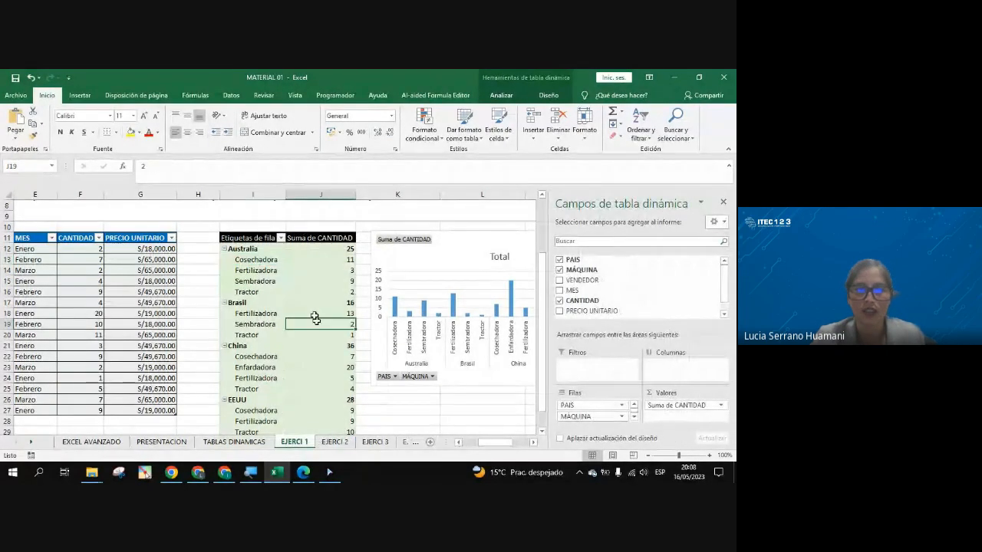
pyautogui.click(261, 271)
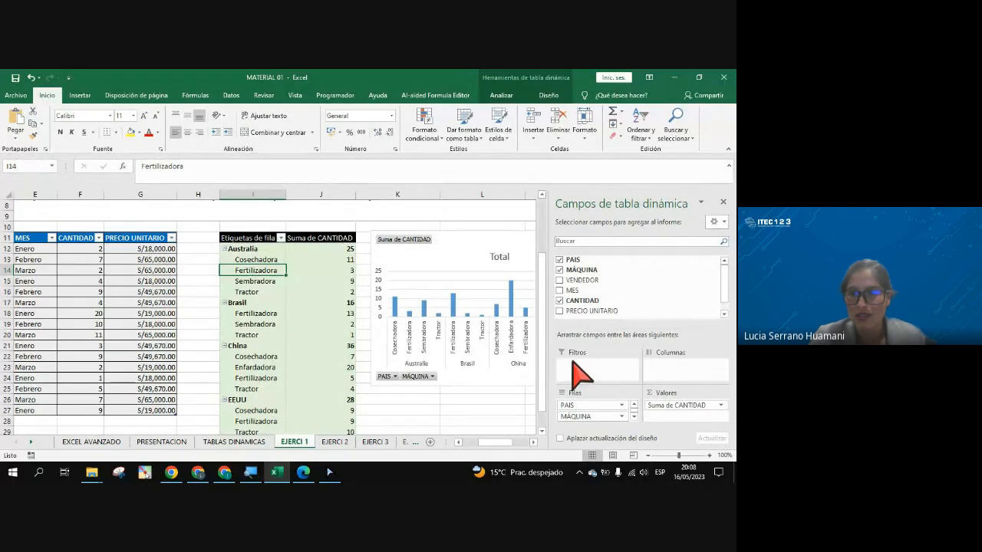
# Step: Try the PAIS field as a report filter, leaving only MÁQUINA in the pivot table's rows
pyautogui.moveTo(571, 260); pyautogui.dragTo(581, 373)
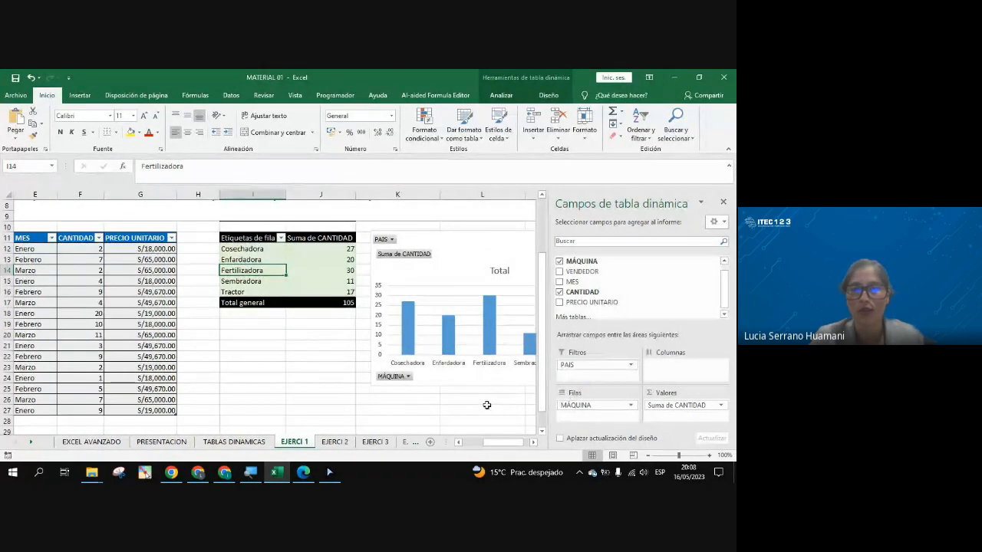
pyautogui.moveTo(486, 405); pyautogui.dragTo(486, 407)
pyautogui.click(300, 362)
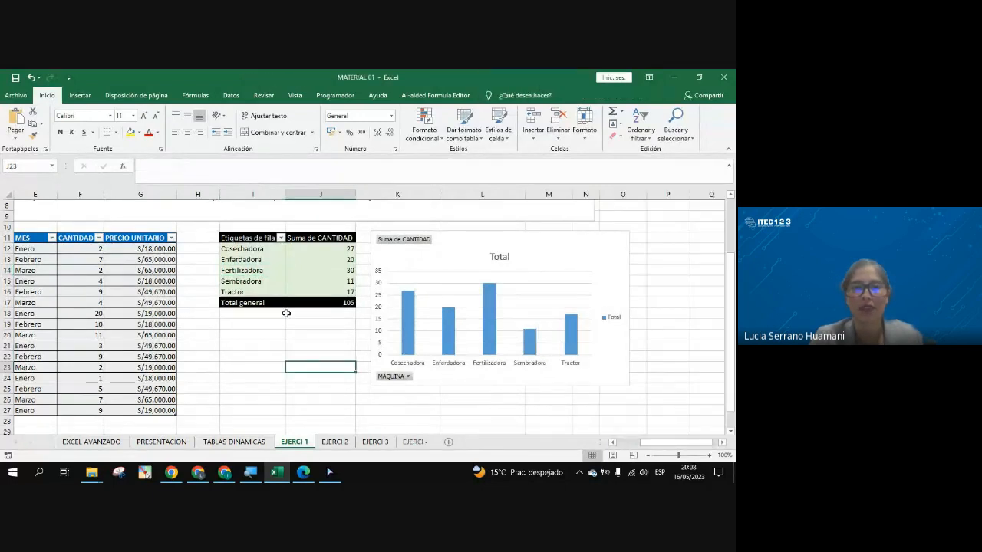
# Step: Undo the move of the PAIS field to the report filter area
pyautogui.click(277, 271)
pyautogui.hotkey('ctrl', 'z')
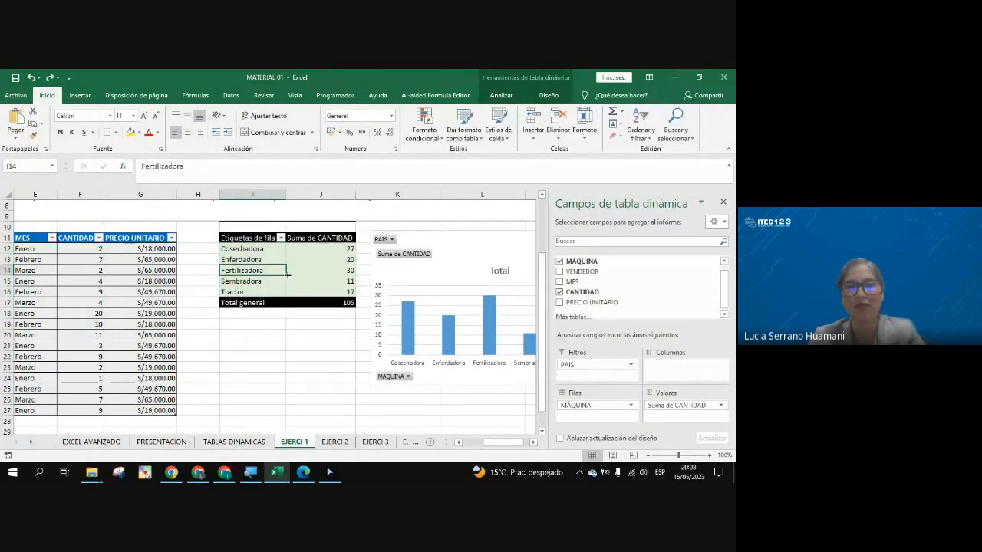
pyautogui.hotkey('ctrl', 'z')
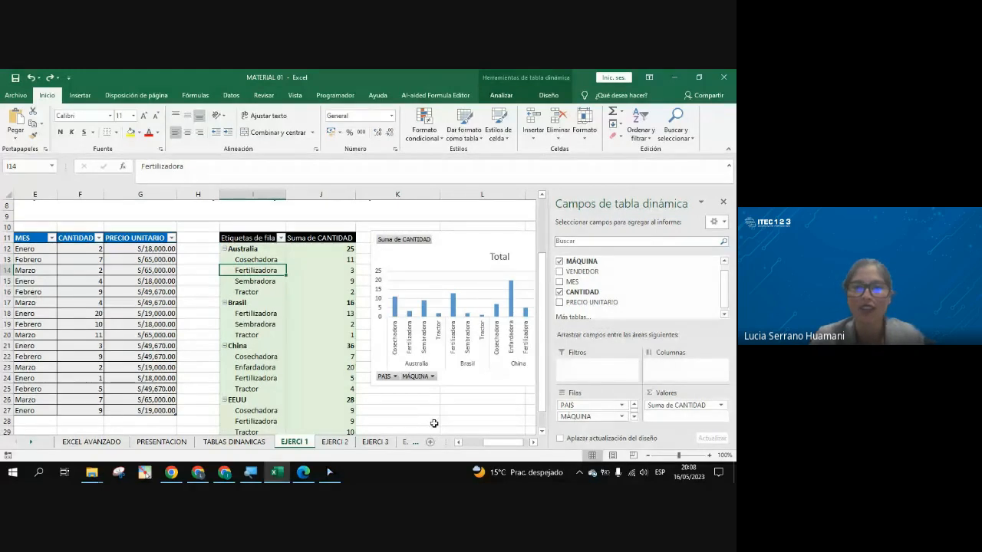
pyautogui.click(433, 422)
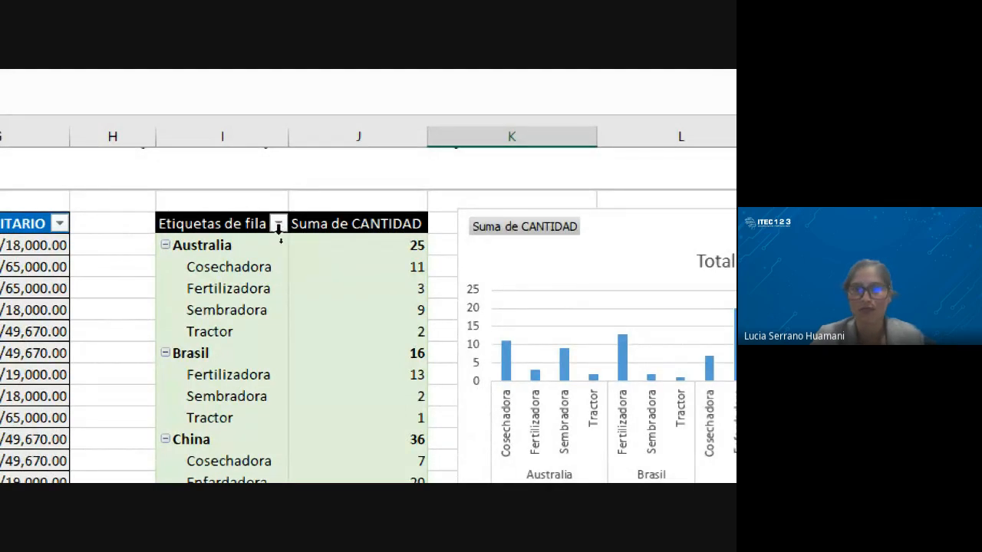
# Step: Filter the pivot table's row labels to show only the country Brasil
pyautogui.click(278, 223)
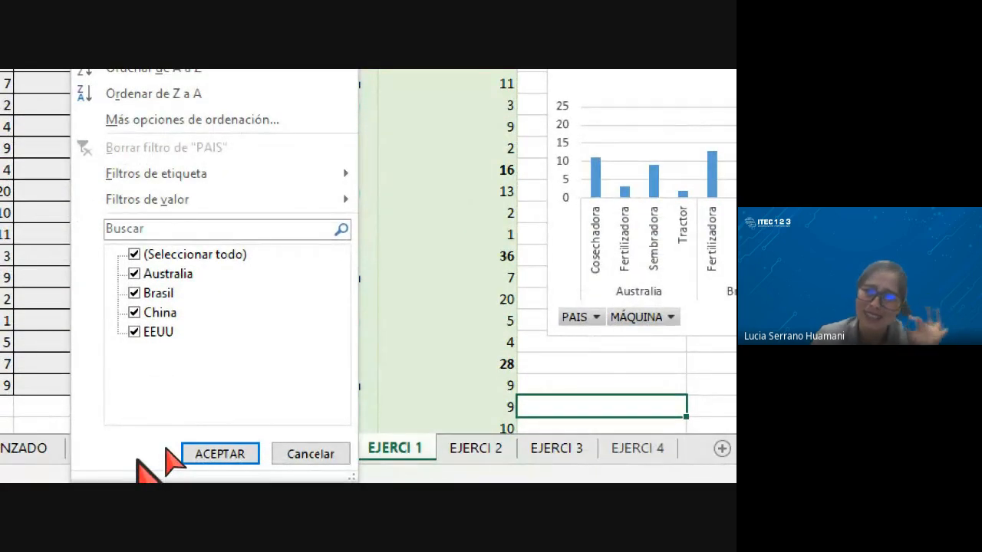
pyautogui.click(134, 254)
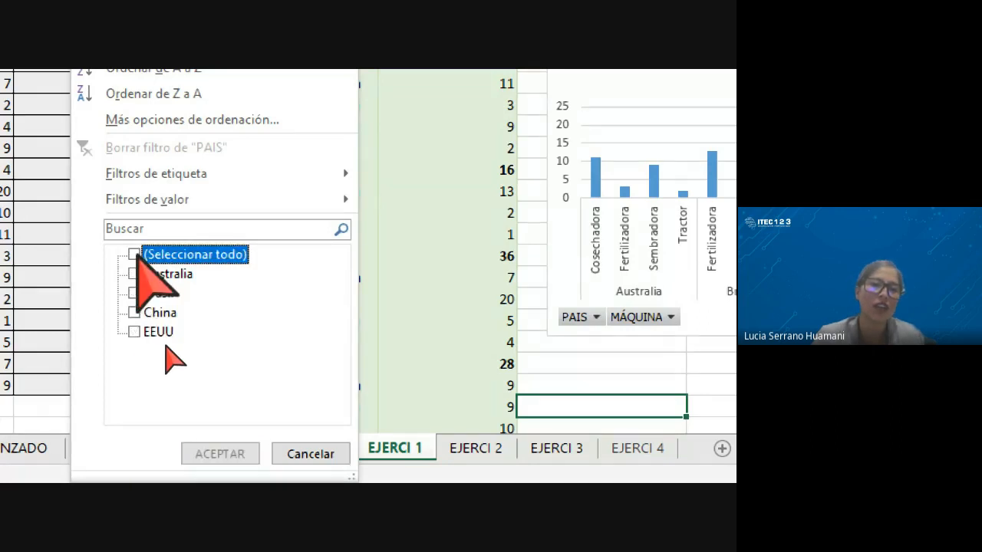
pyautogui.click(135, 293)
pyautogui.click(226, 452)
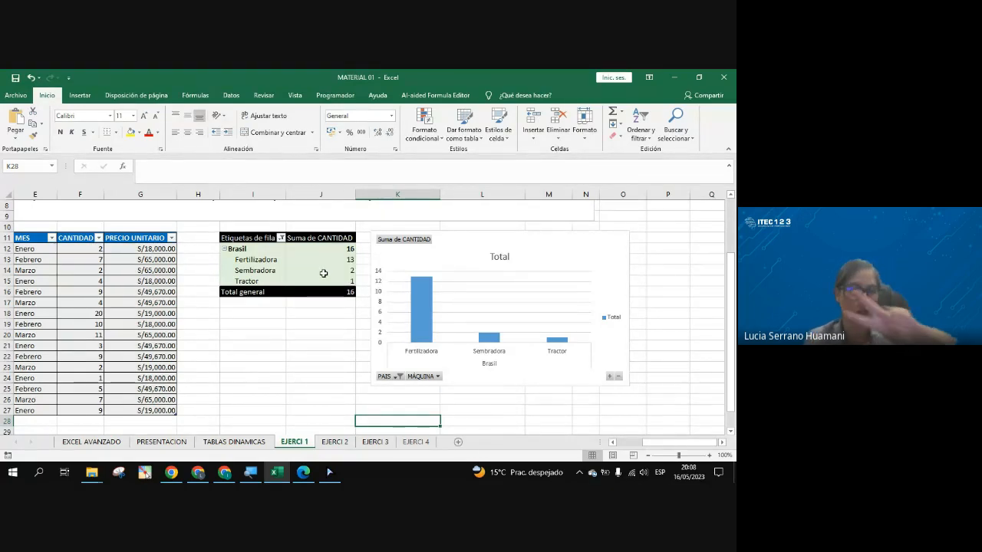
# Step: Clear the PAIS filter from the pivot table and hide its field list
pyautogui.click(280, 238)
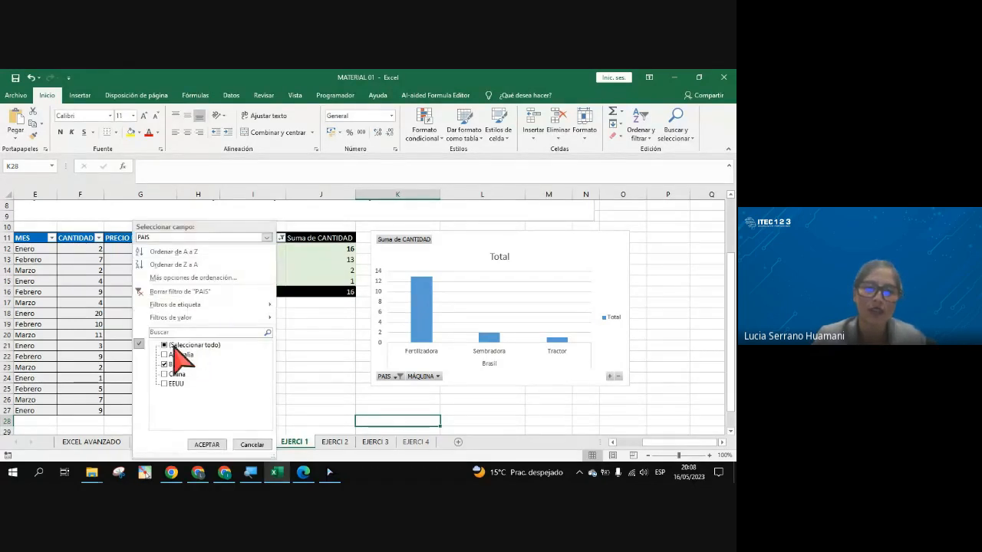
pyautogui.click(151, 294)
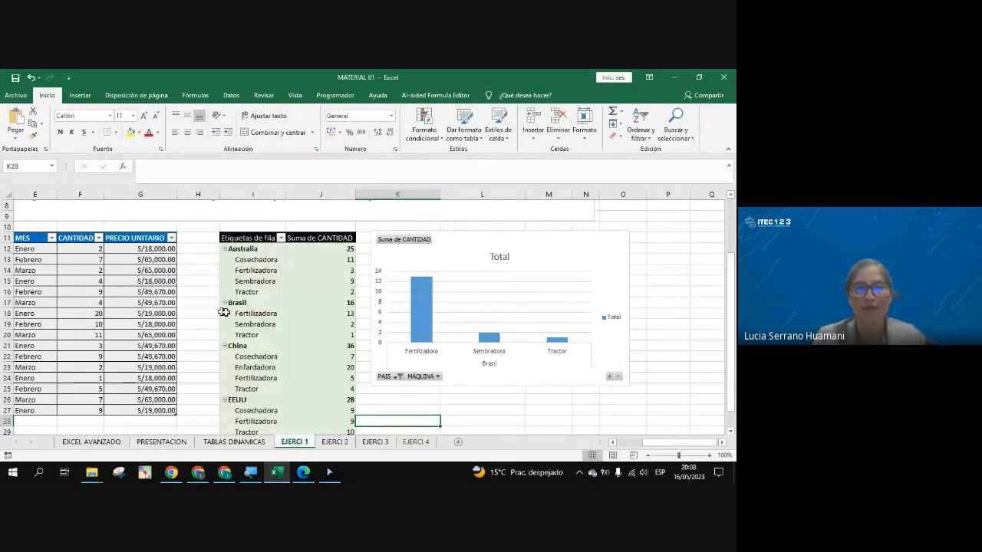
pyautogui.click(262, 261)
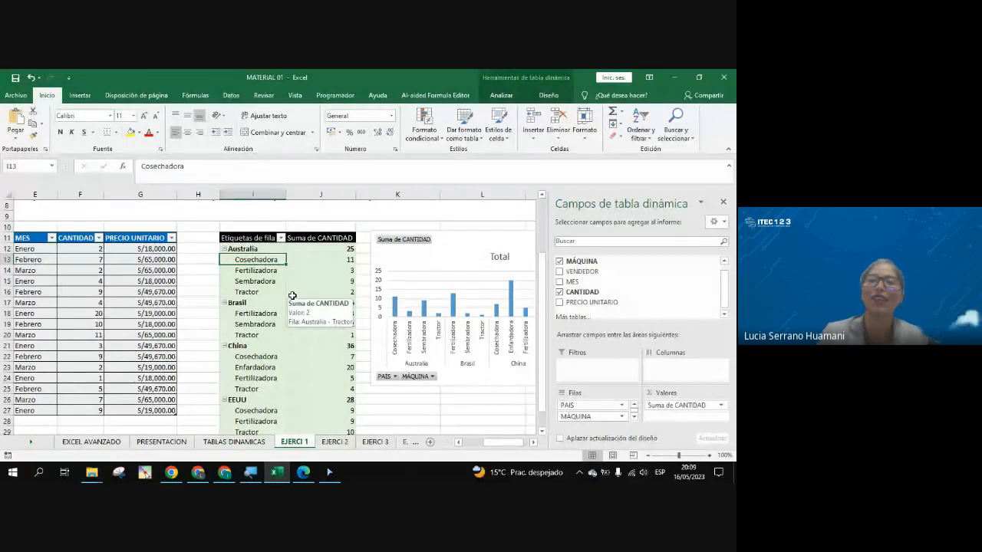
pyautogui.click(721, 204)
pyautogui.click(306, 282)
pyautogui.click(260, 295)
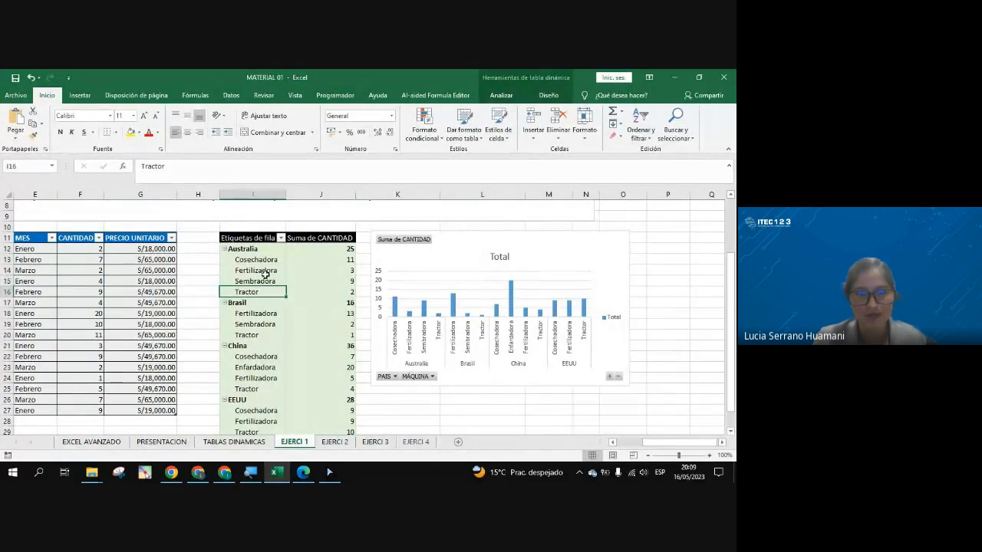
# Step: Insert a slicer for the PAIS field of the machinery pivot table
pyautogui.click(279, 272)
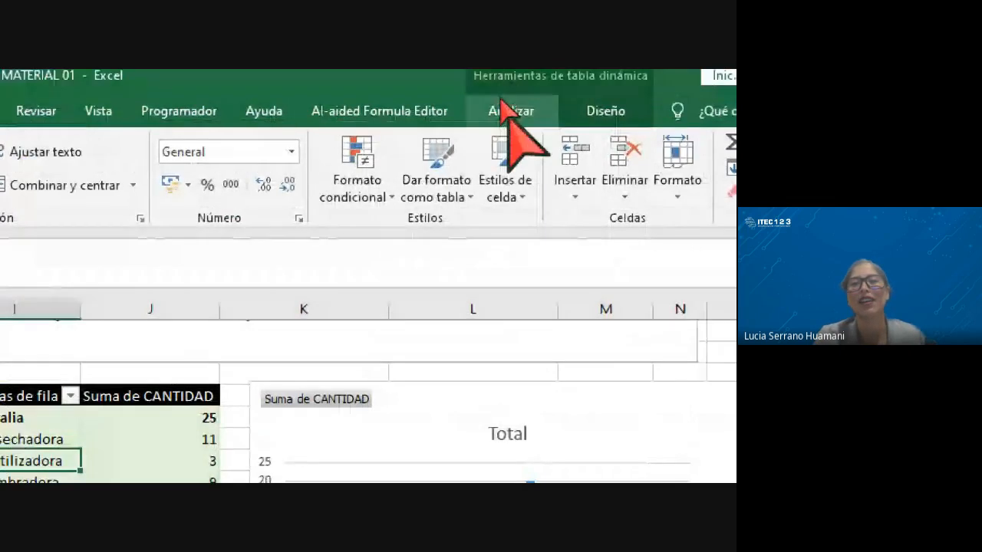
pyautogui.click(501, 99)
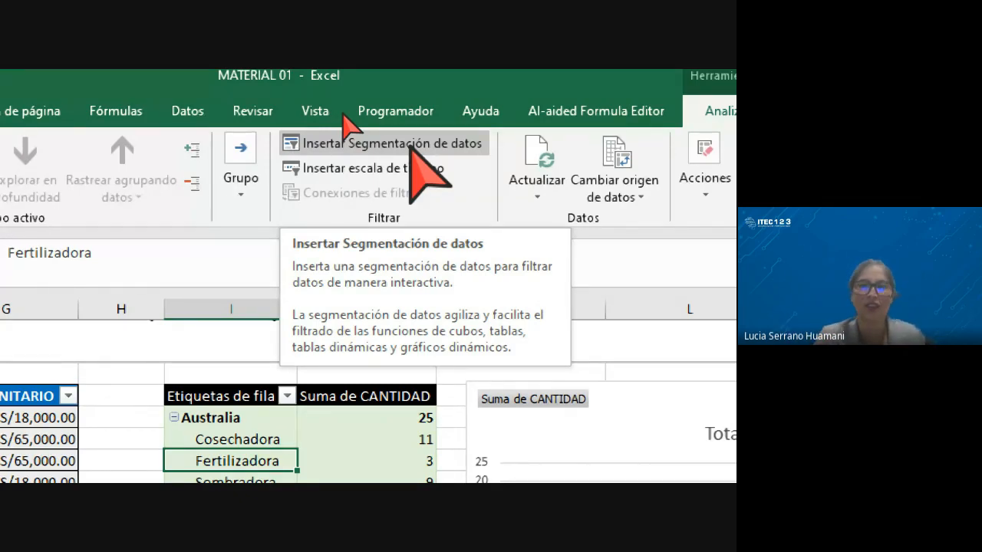
pyautogui.click(343, 145)
pyautogui.moveTo(192, 285); pyautogui.dragTo(464, 323)
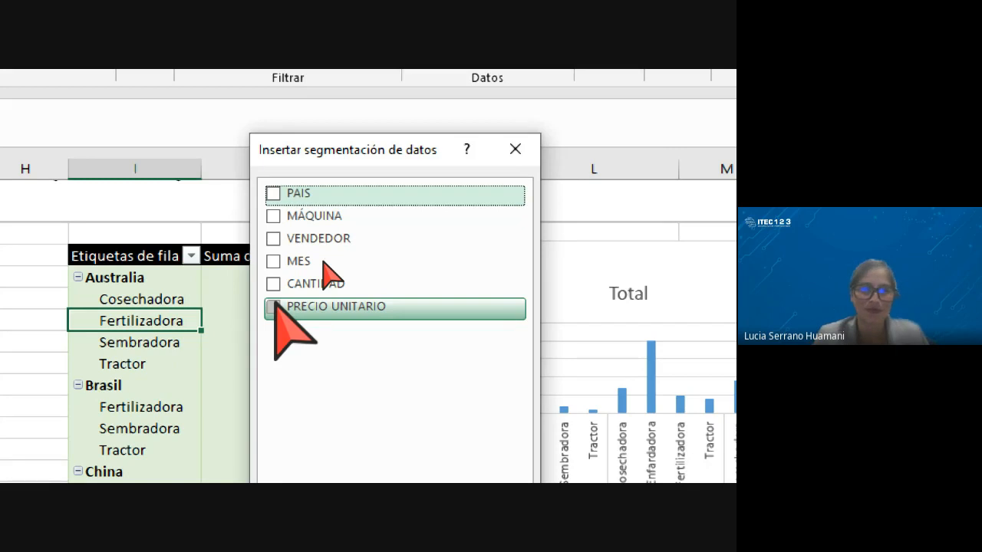
pyautogui.click(274, 194)
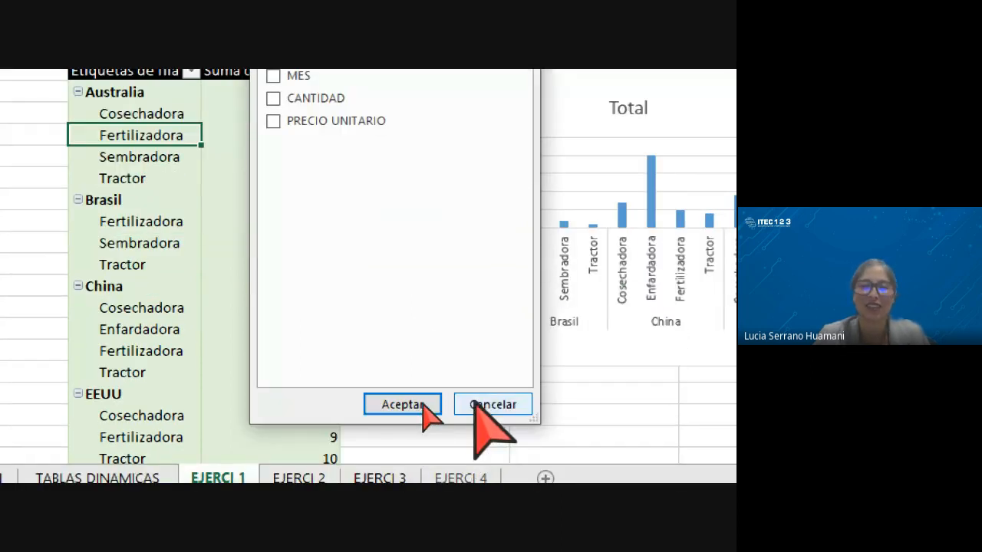
pyautogui.click(410, 406)
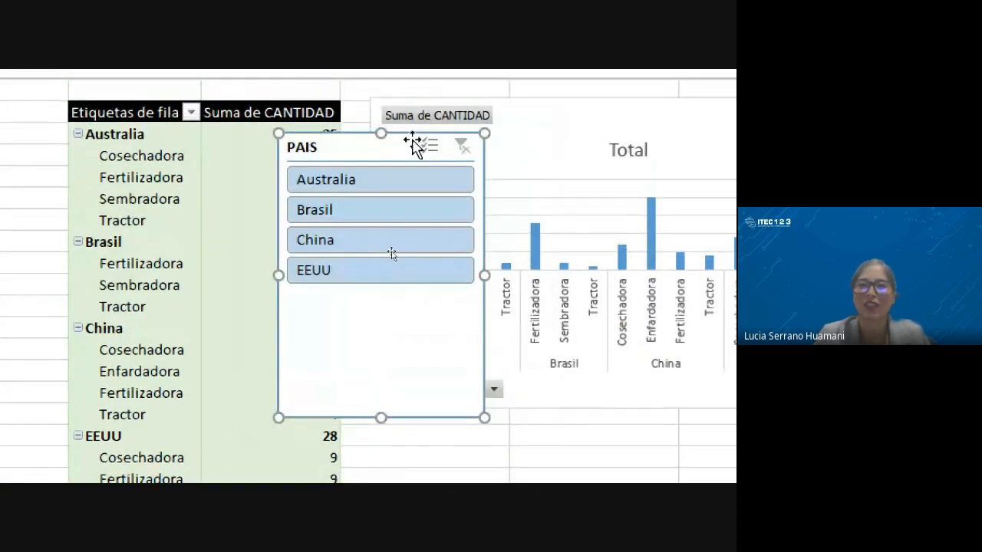
# Step: Shorten the PAIS slicer to about 4.39 cm high and place it at the pivot chart's lower edge, over columns L and M
pyautogui.moveTo(409, 101); pyautogui.dragTo(544, 352)
pyautogui.moveTo(544, 394); pyautogui.dragTo(506, 420)
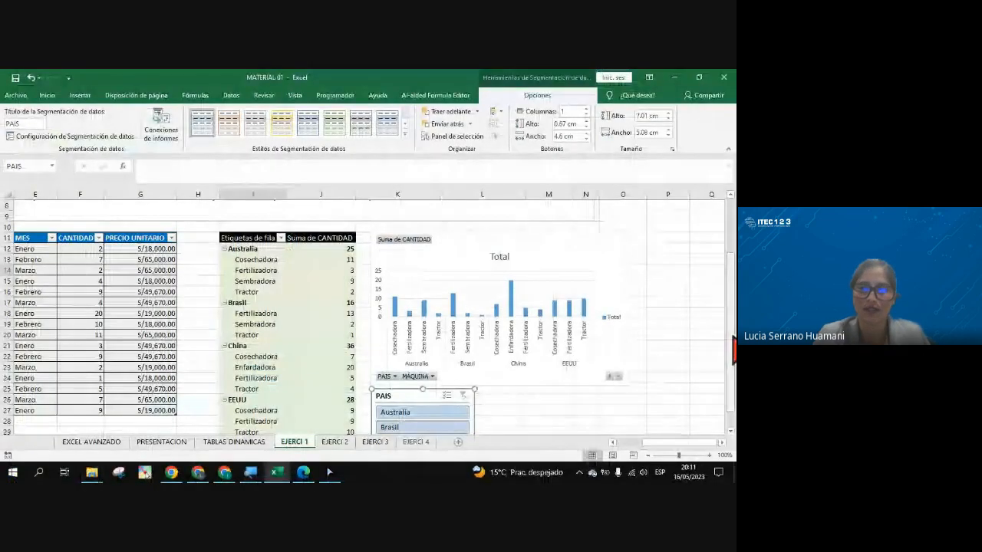
pyautogui.scroll(-1, 369, 322)
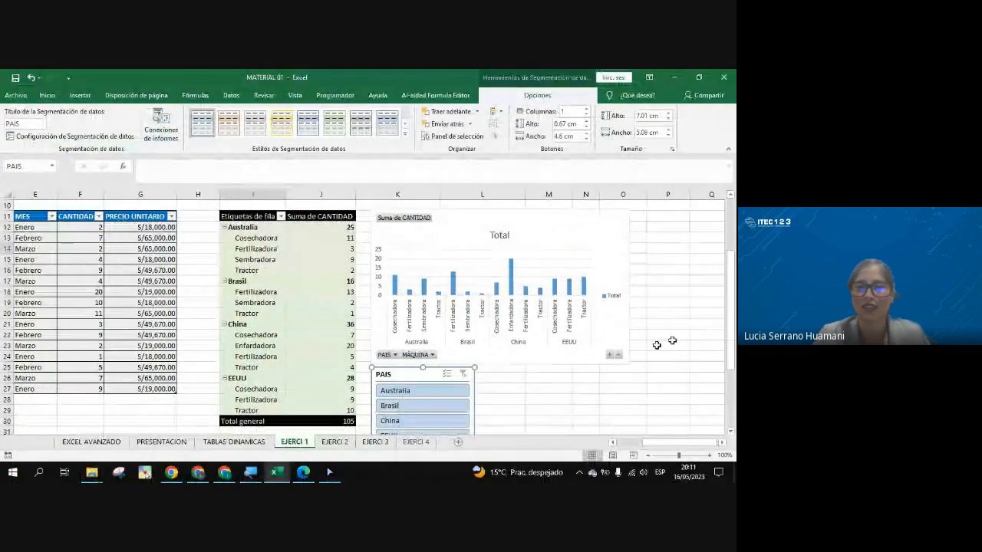
pyautogui.moveTo(435, 375); pyautogui.dragTo(667, 234)
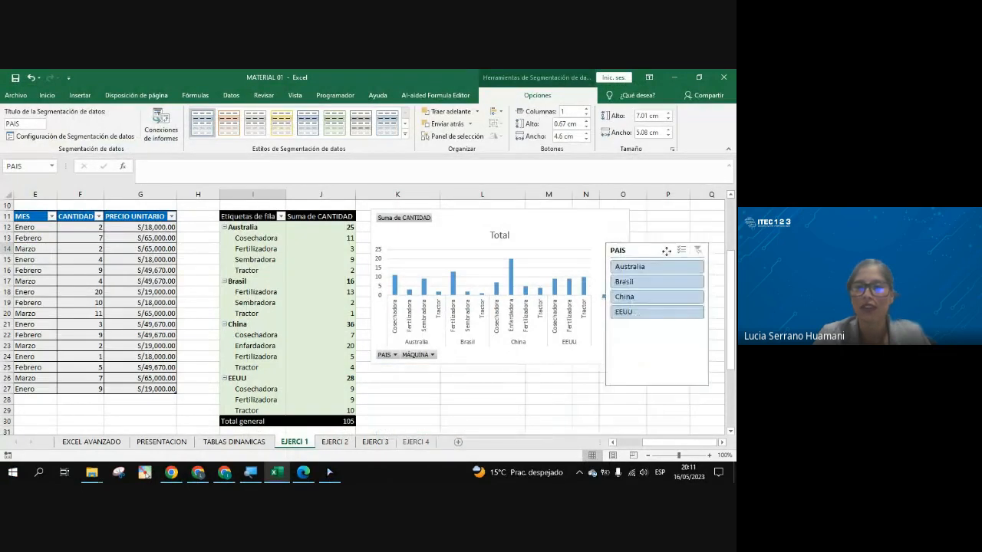
pyautogui.moveTo(658, 384); pyautogui.dragTo(665, 333)
pyautogui.moveTo(644, 250); pyautogui.dragTo(493, 361)
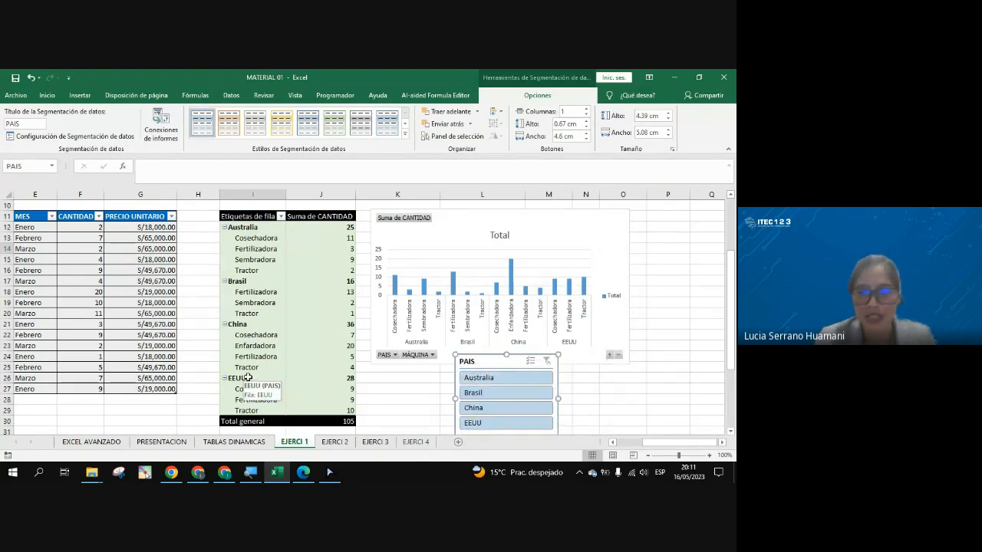
# Step: Filter the pivot table and chart with the PAIS slicer by Brasil, China and EEUU in turn
pyautogui.click(487, 392)
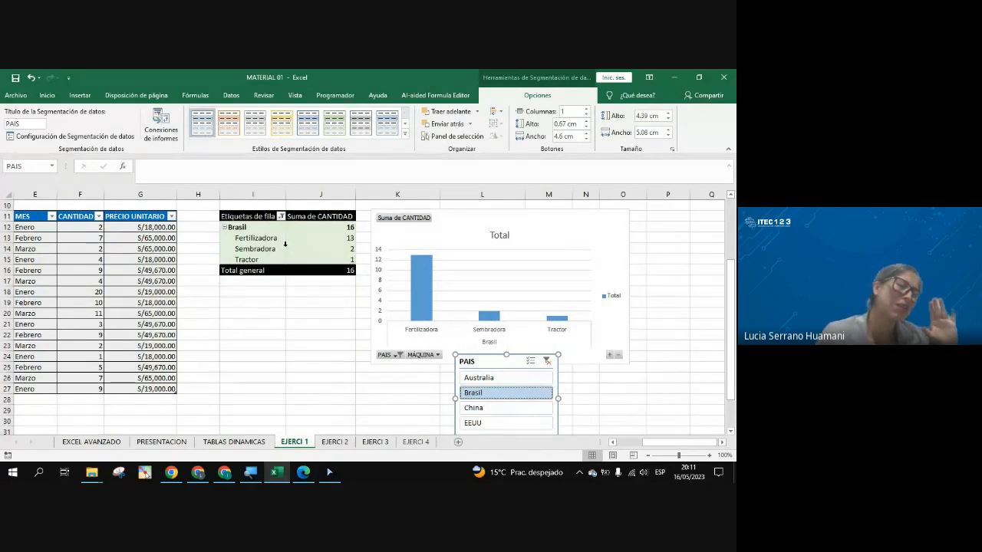
pyautogui.click(483, 409)
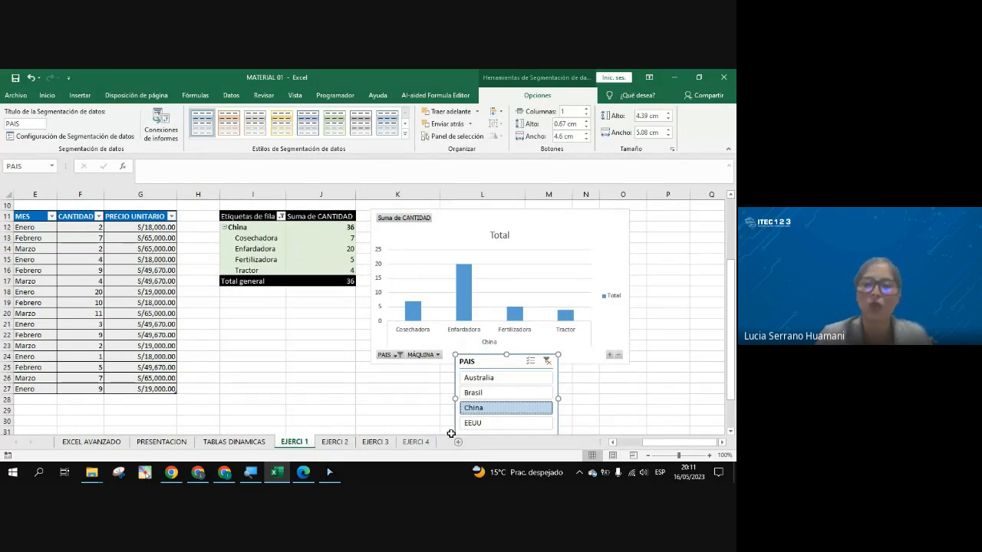
pyautogui.click(483, 425)
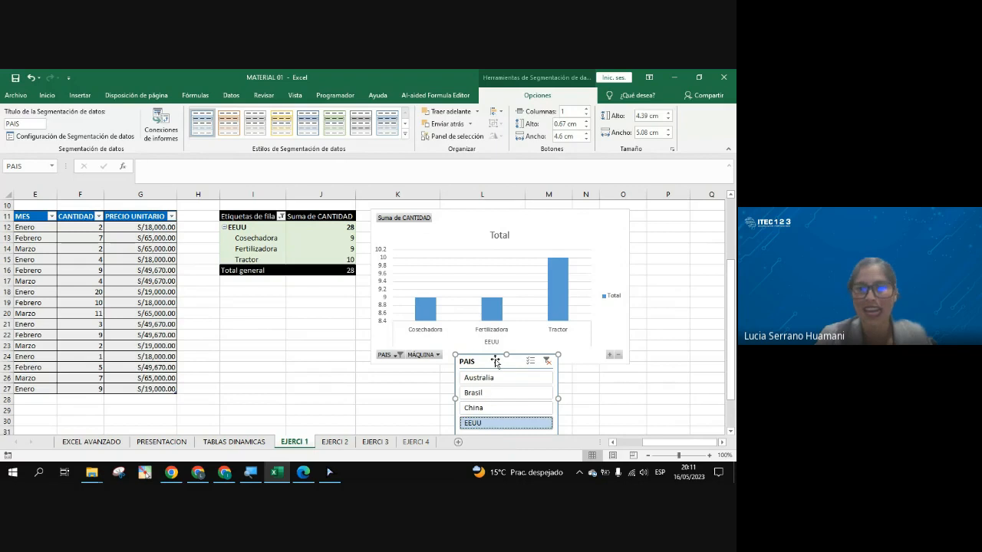
# Step: Move the PAIS slicer to the pivot chart's lower-left corner over column K and filter by Australia
pyautogui.moveTo(487, 360); pyautogui.dragTo(412, 344)
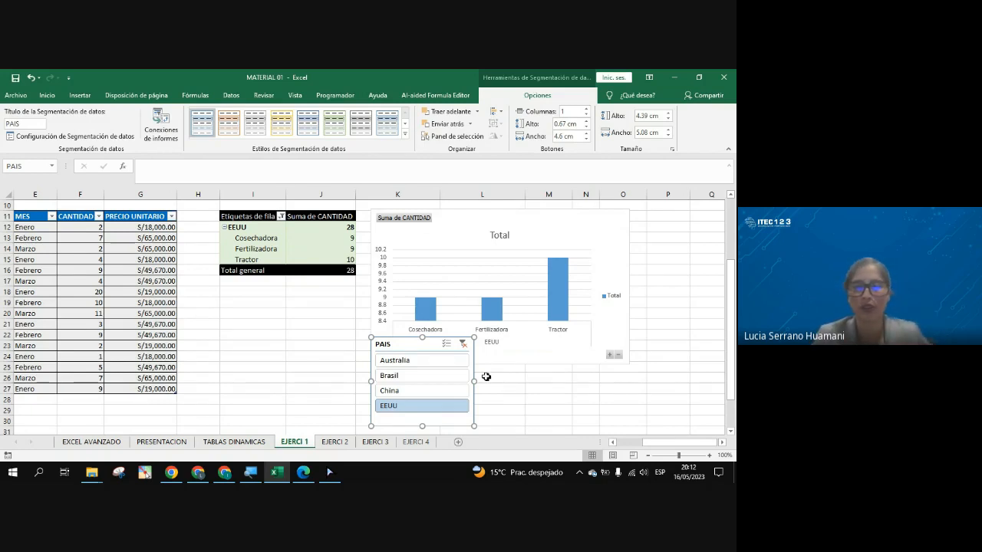
pyautogui.click(403, 360)
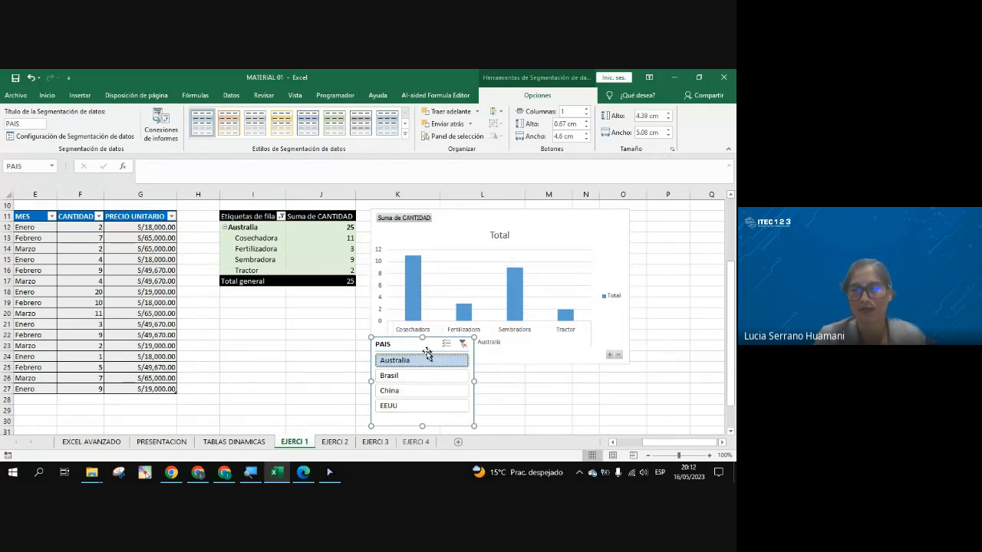
pyautogui.moveTo(422, 348)
pyautogui.mouseDown()
pyautogui.moveTo(423, 375)
pyautogui.moveTo(421, 352)
pyautogui.mouseUp()
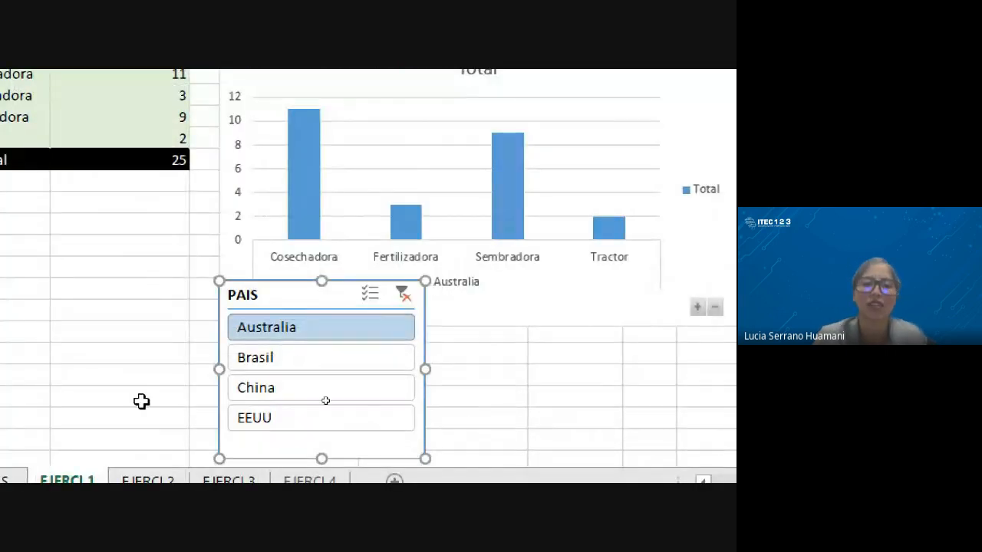
# Step: Filter by Brasil in the PAIS slicer, enable multi-select to add Australia and China, and clear the filter
pyautogui.click(280, 357)
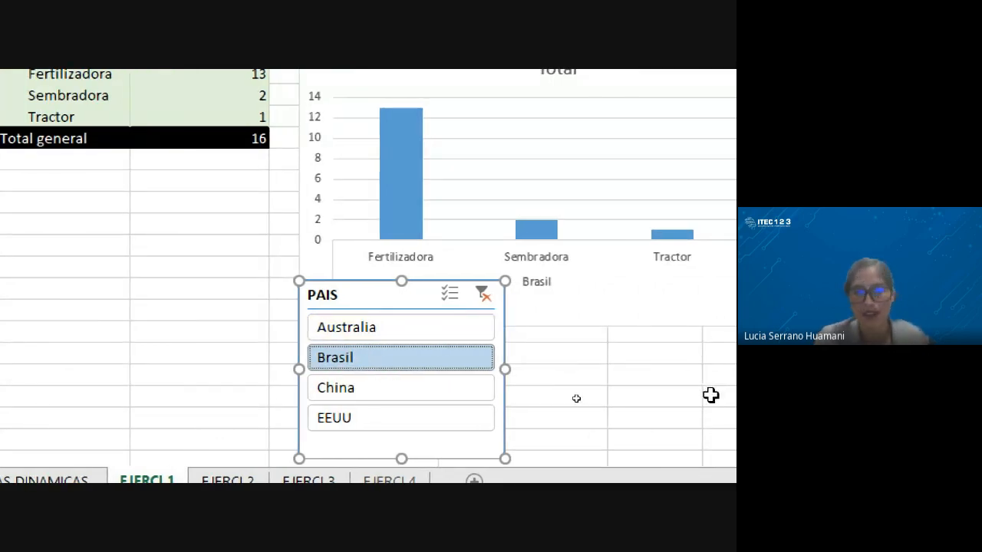
pyautogui.click(446, 297)
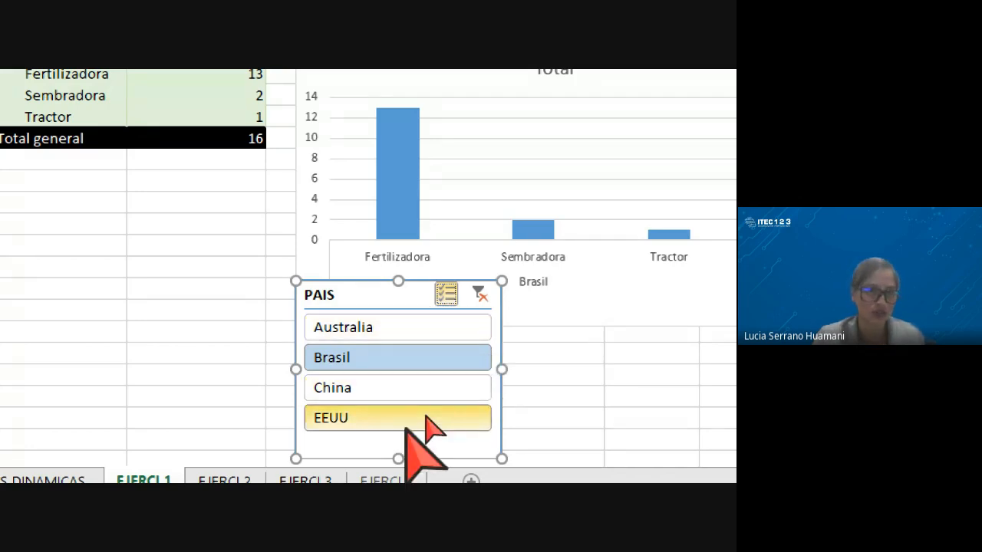
pyautogui.click(382, 334)
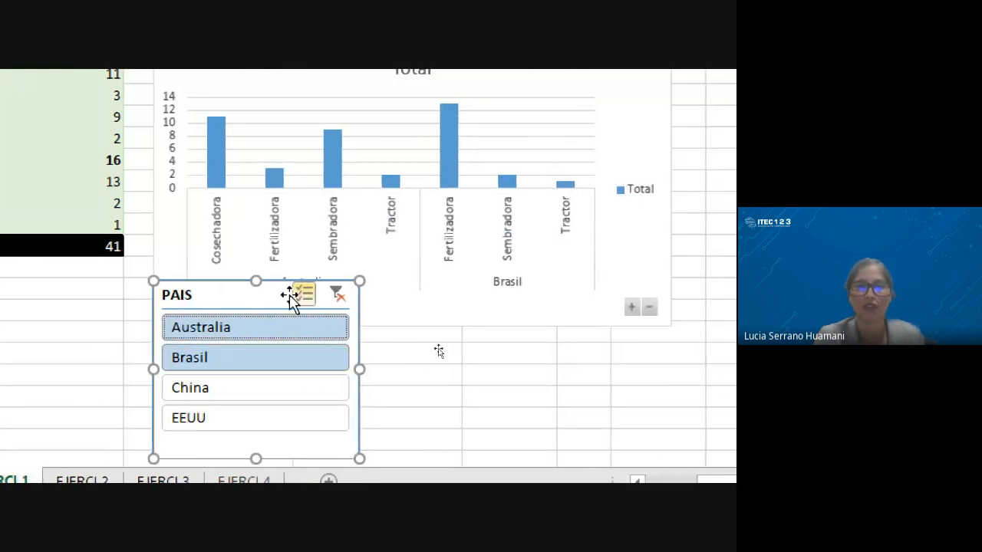
pyautogui.moveTo(279, 297)
pyautogui.mouseDown()
pyautogui.moveTo(271, 314)
pyautogui.moveTo(273, 304)
pyautogui.mouseUp()
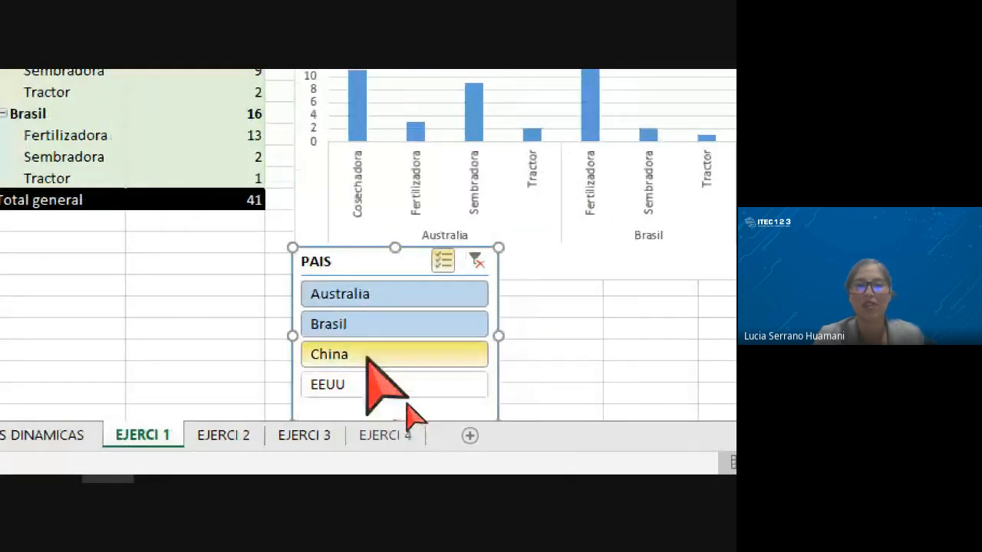
pyautogui.click(406, 355)
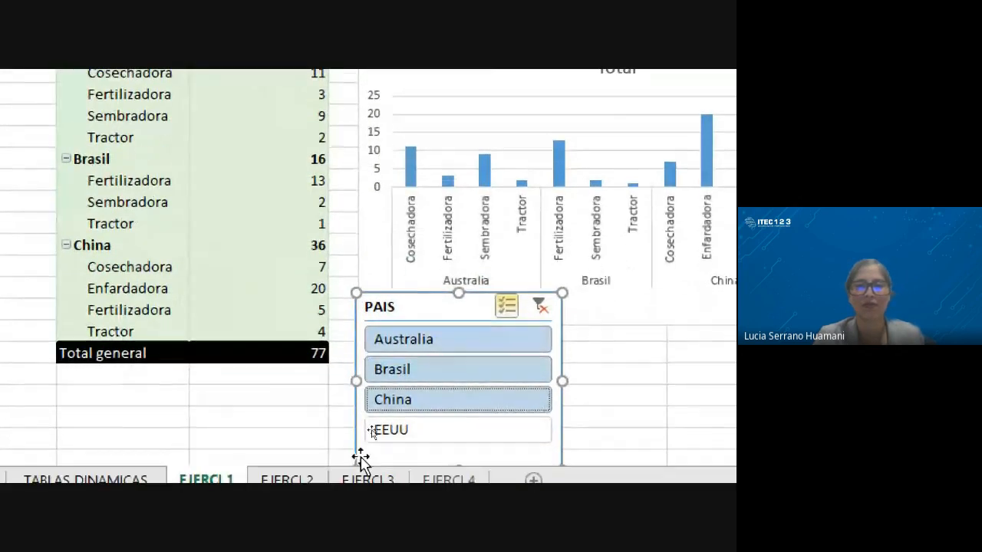
pyautogui.click(541, 307)
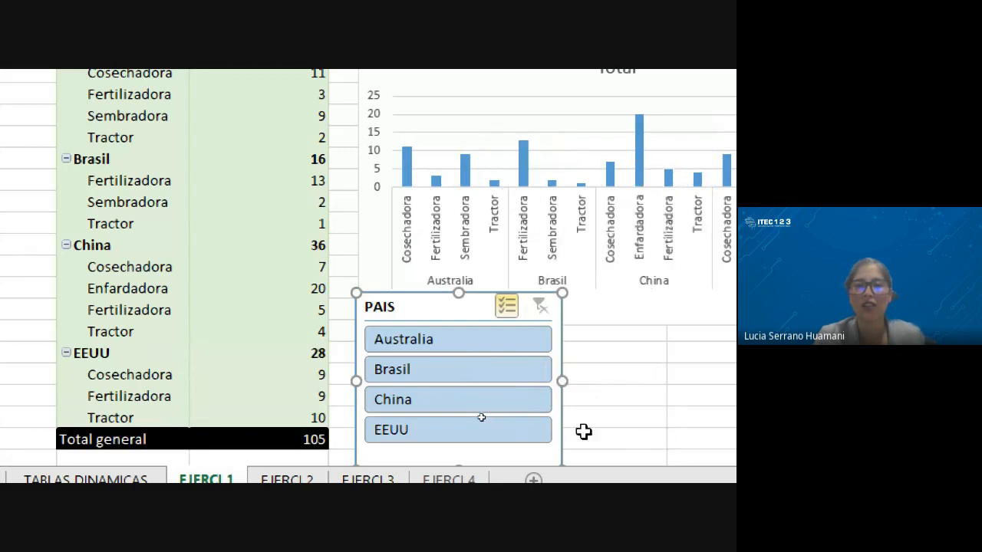
# Step: Exclude EEUU, Brasil, China and Australia one after another in the PAIS slicer, and switch EEUU off and back on
pyautogui.click(434, 428)
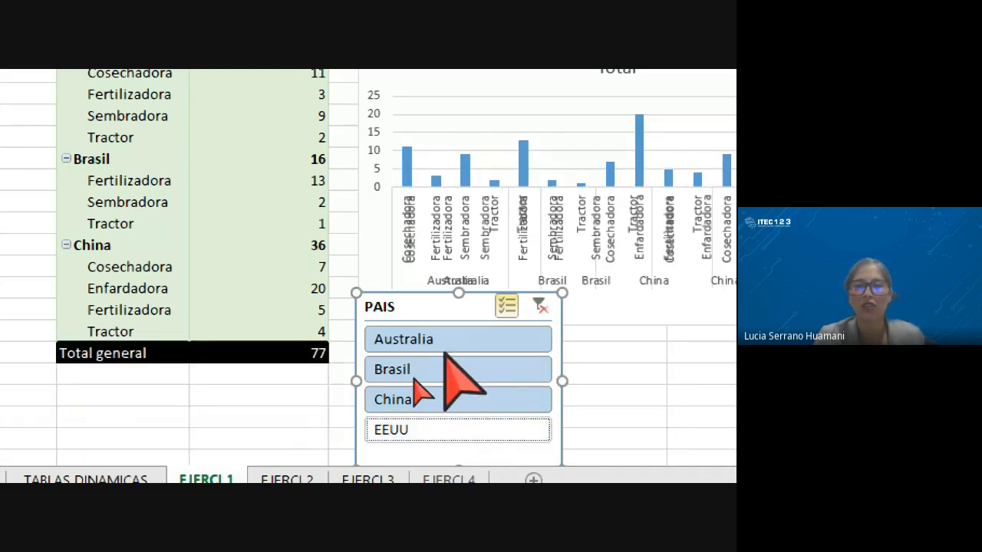
pyautogui.click(445, 369)
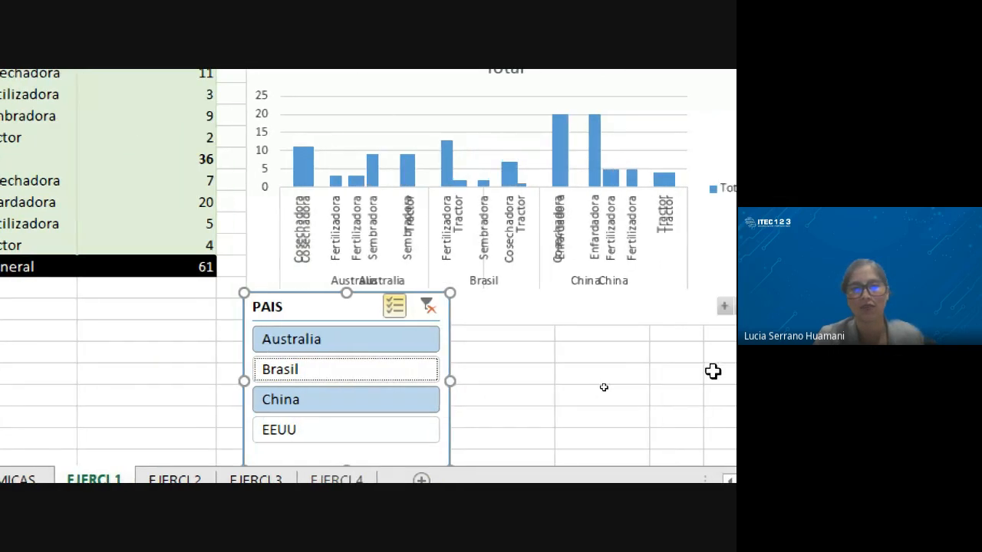
pyautogui.click(329, 397)
pyautogui.click(315, 342)
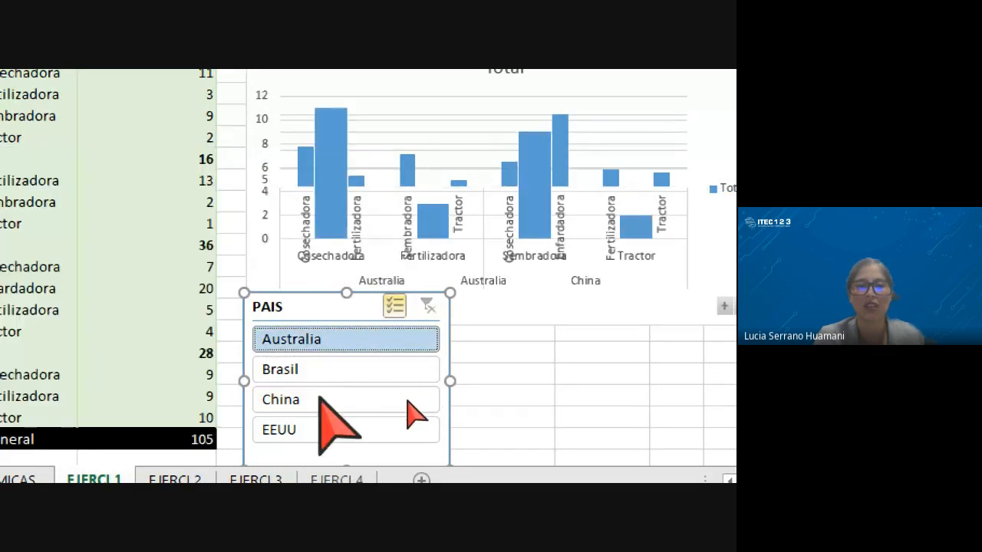
pyautogui.click(403, 428)
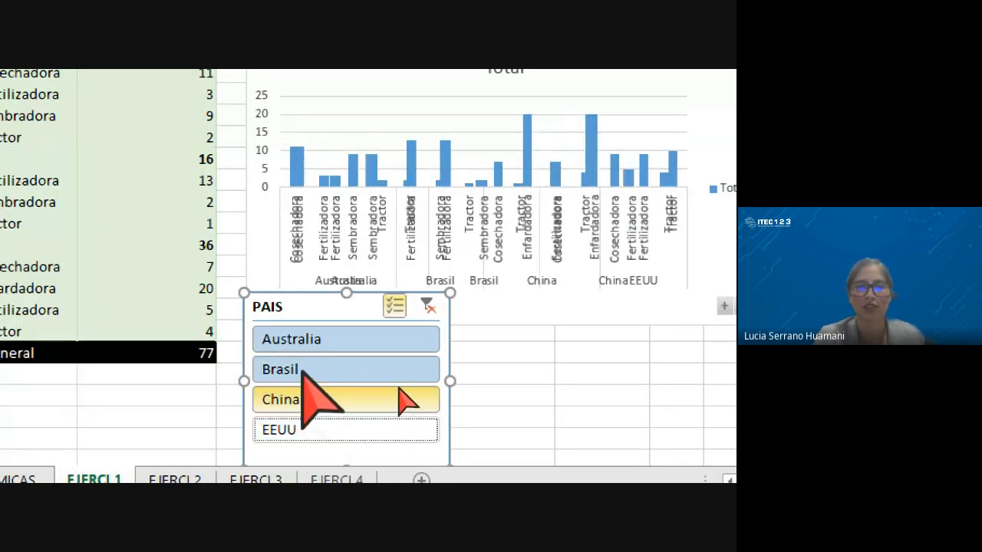
pyautogui.click(414, 428)
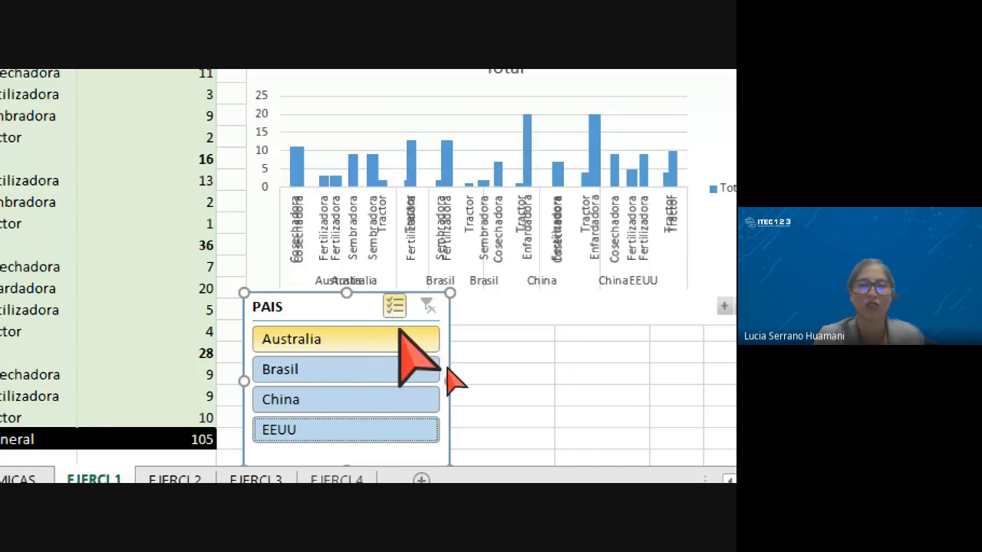
pyautogui.click(395, 306)
pyautogui.click(393, 306)
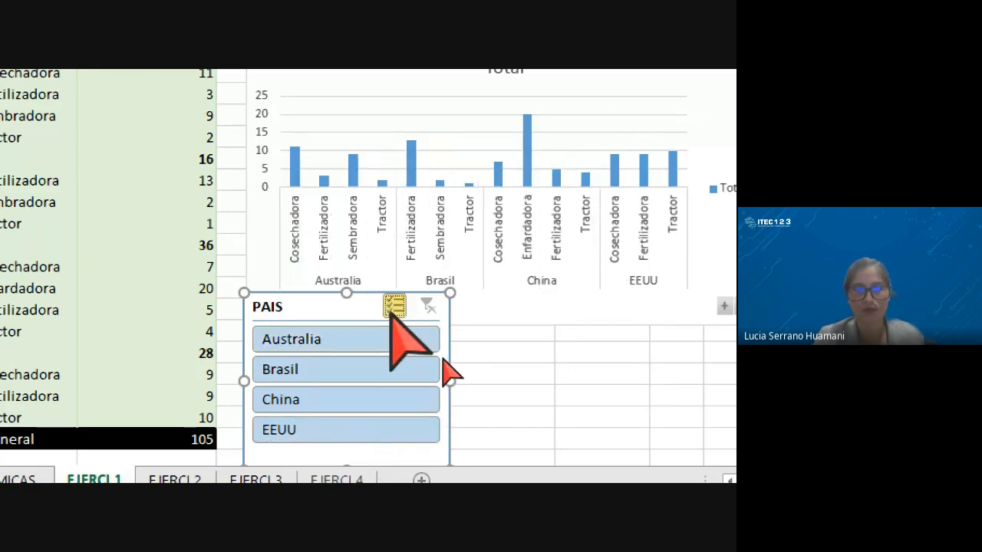
# Step: Deselect Brasil, EEUU, Australia and China in turn in the PAIS slicer and turn off its multi-select mode
pyautogui.click(305, 372)
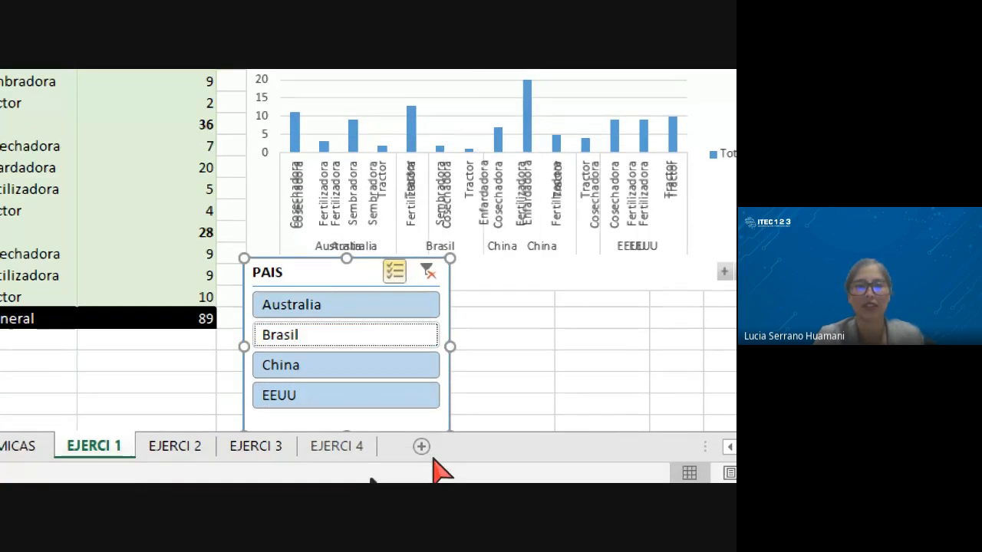
pyautogui.click(325, 413)
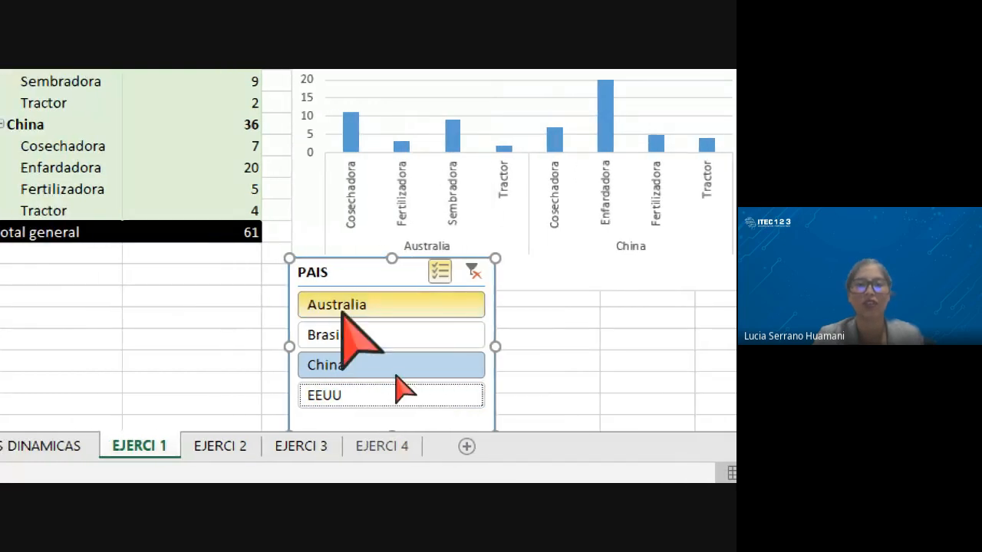
pyautogui.click(302, 309)
pyautogui.click(349, 311)
pyautogui.click(377, 368)
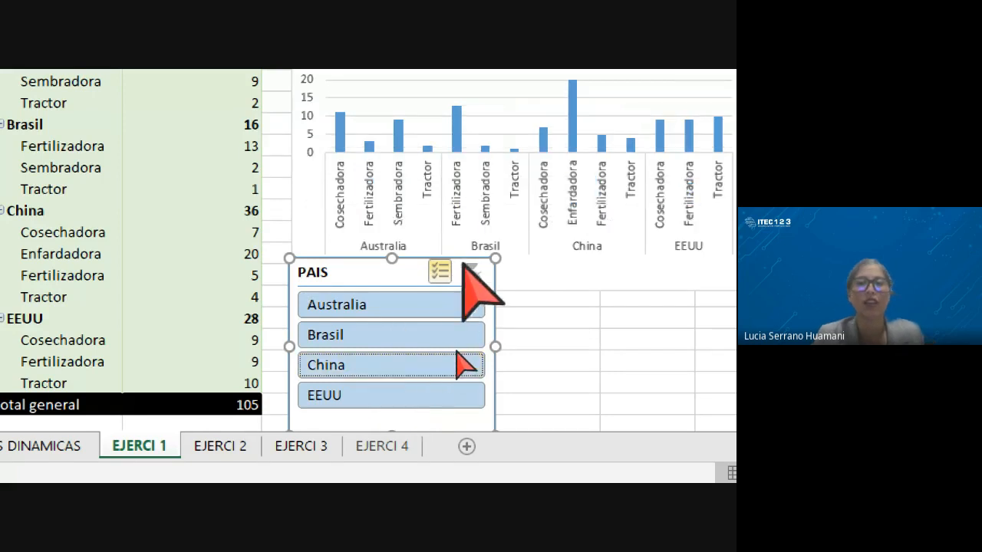
pyautogui.click(441, 271)
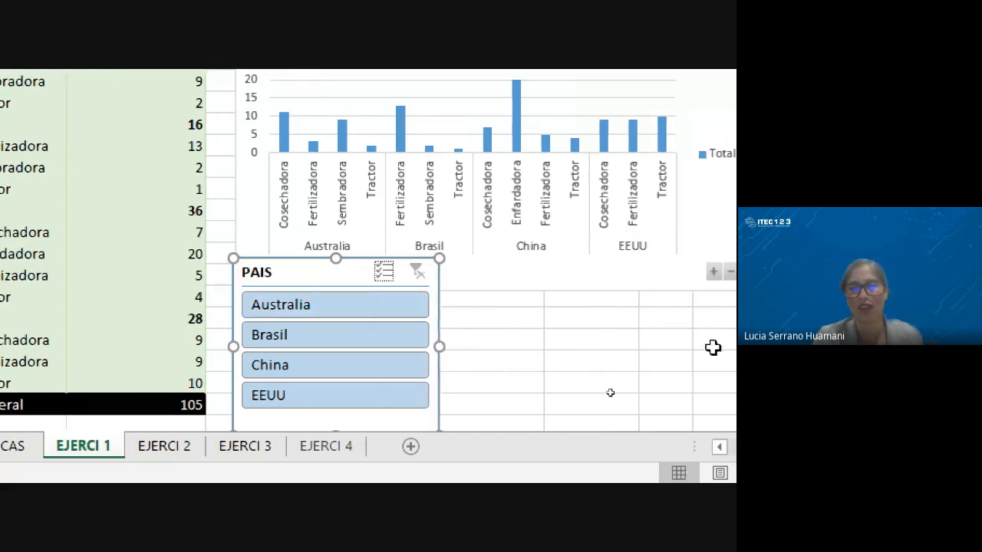
# Step: Filter the pivot table by Australia plus EEUU together with multi-select mode off, and clear the slicer filter
pyautogui.click(507, 357)
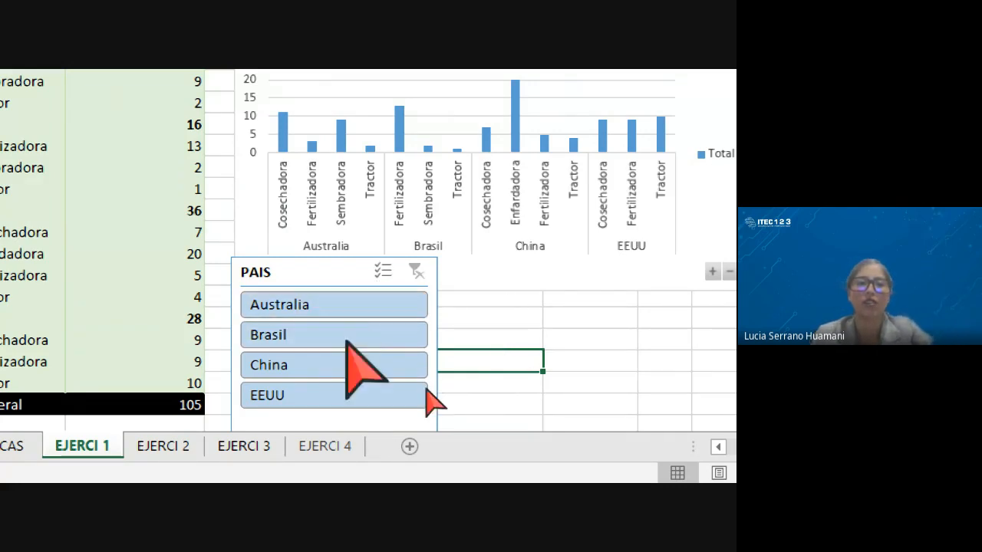
pyautogui.click(326, 306)
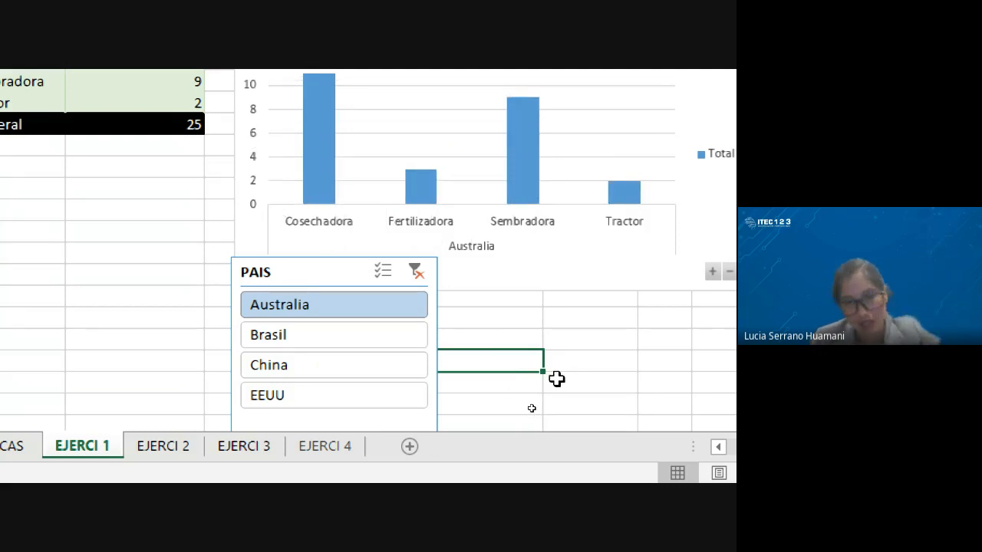
pyautogui.keyDown('ctrl'); pyautogui.click(383, 395); pyautogui.keyUp('ctrl')
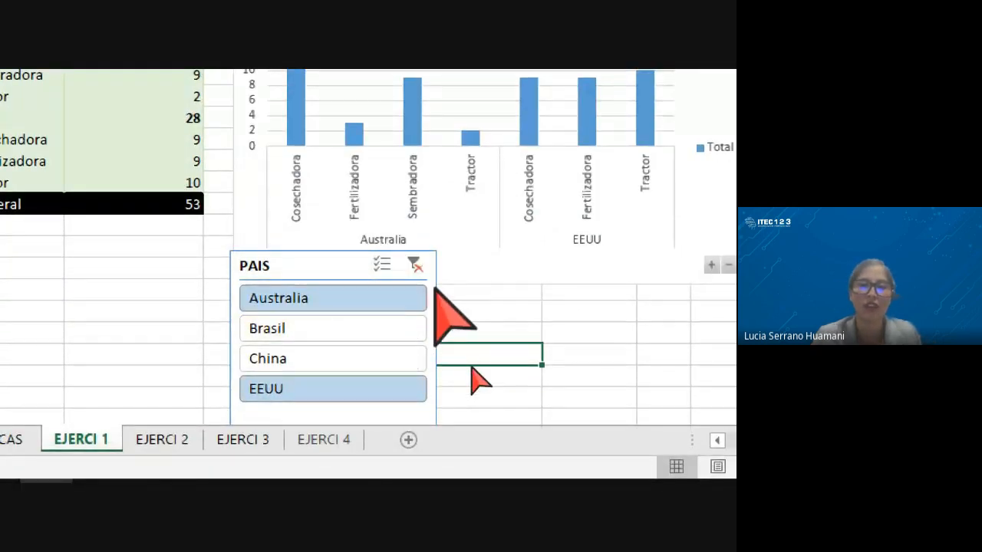
pyautogui.click(415, 265)
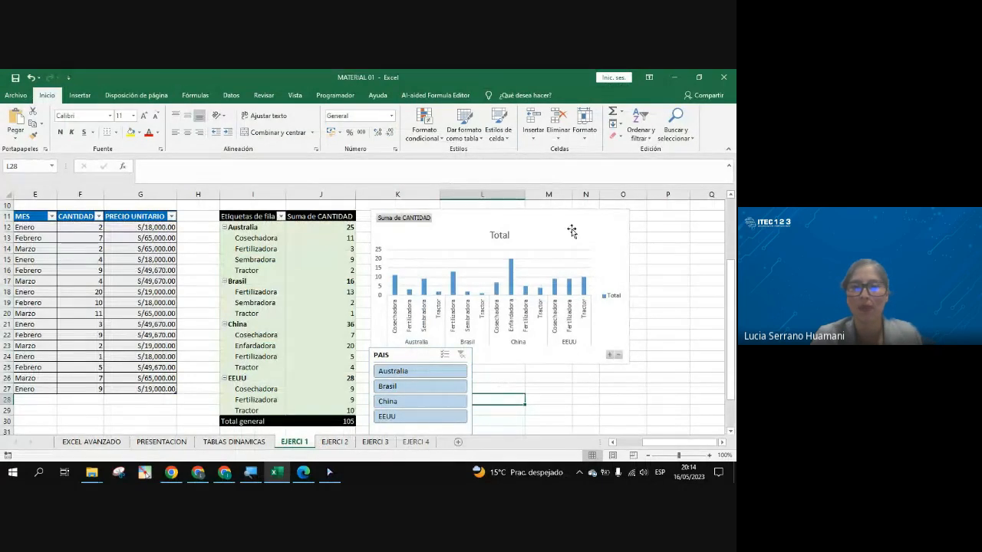
# Step: Narrow the PAIS slicer and place it over column K between the pivot table and the pivot chart, with the chart moved beside it
pyautogui.moveTo(571, 232); pyautogui.dragTo(646, 225)
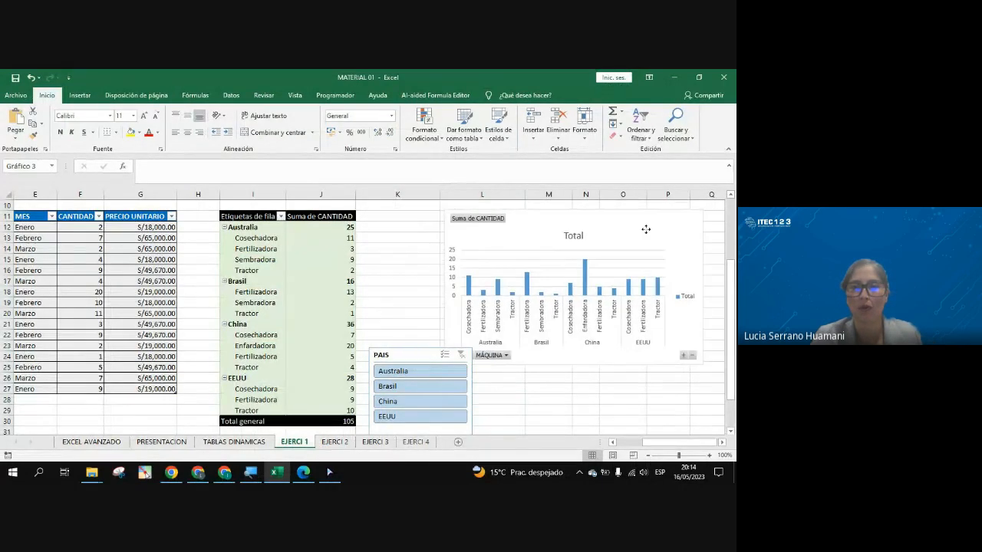
pyautogui.click(469, 381)
pyautogui.moveTo(473, 390); pyautogui.dragTo(436, 390)
pyautogui.moveTo(402, 357); pyautogui.dragTo(398, 226)
pyautogui.moveTo(530, 217); pyautogui.dragTo(519, 216)
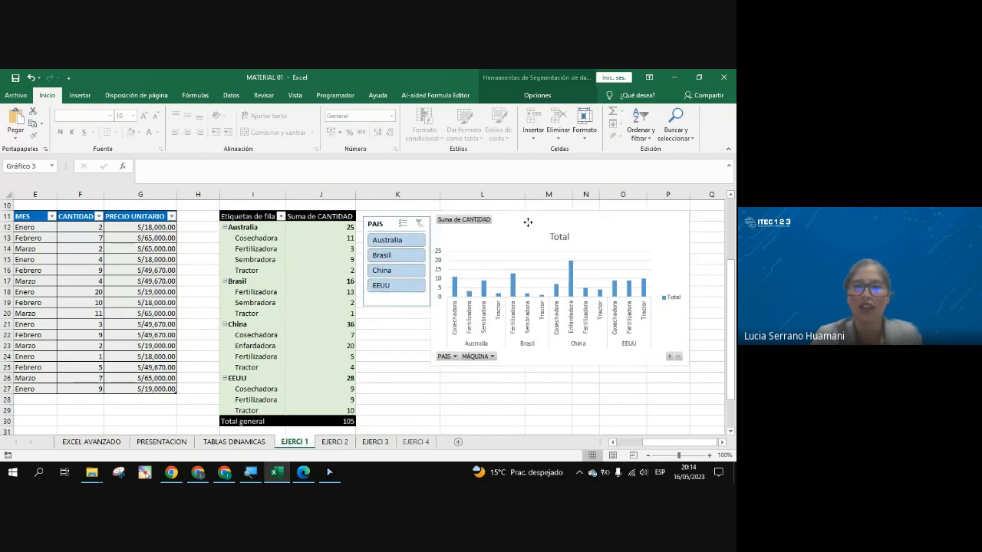
pyautogui.click(520, 400)
# Step: Filter the report by Australia and by China with the repositioned PAIS slicer, clearing the filter after each
pyautogui.click(388, 240)
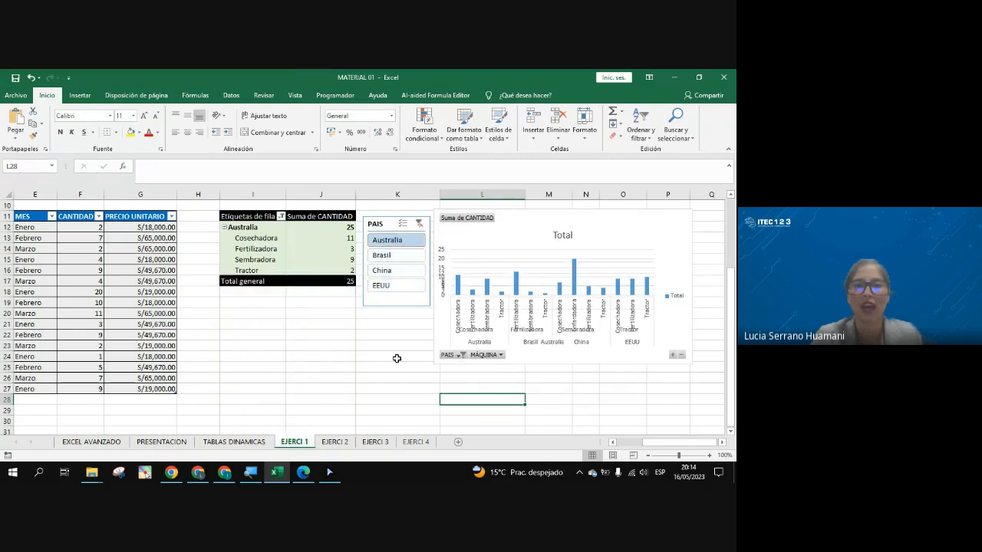
pyautogui.click(419, 223)
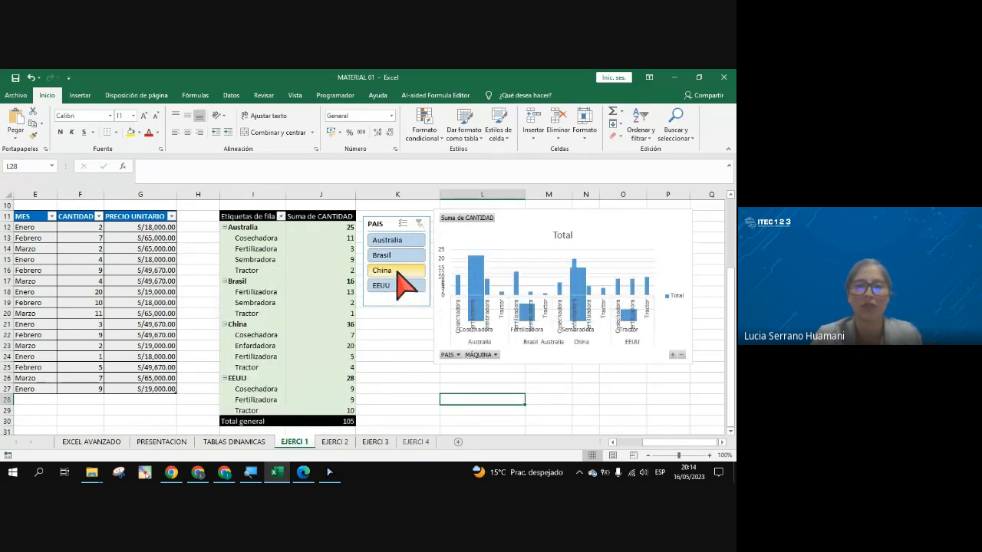
pyautogui.click(396, 272)
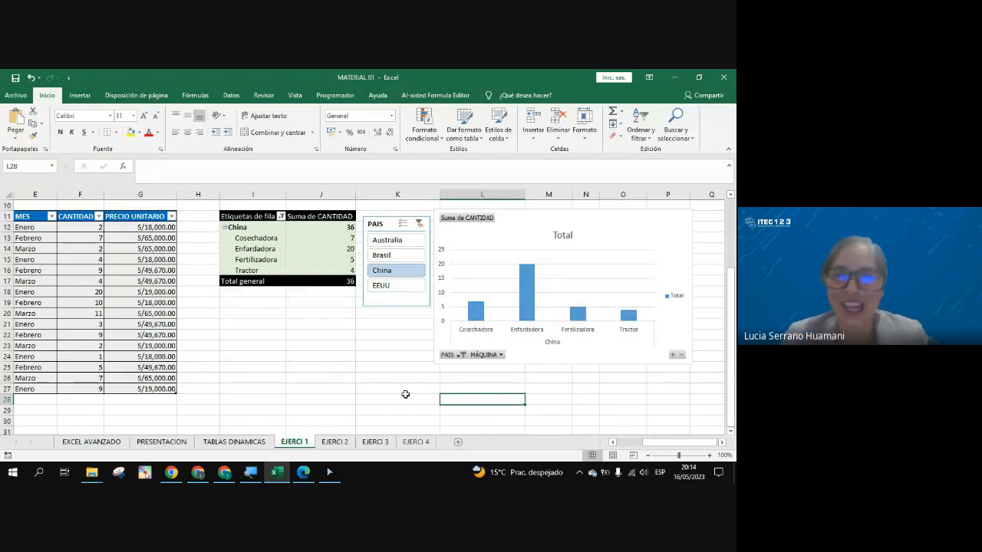
pyautogui.click(419, 224)
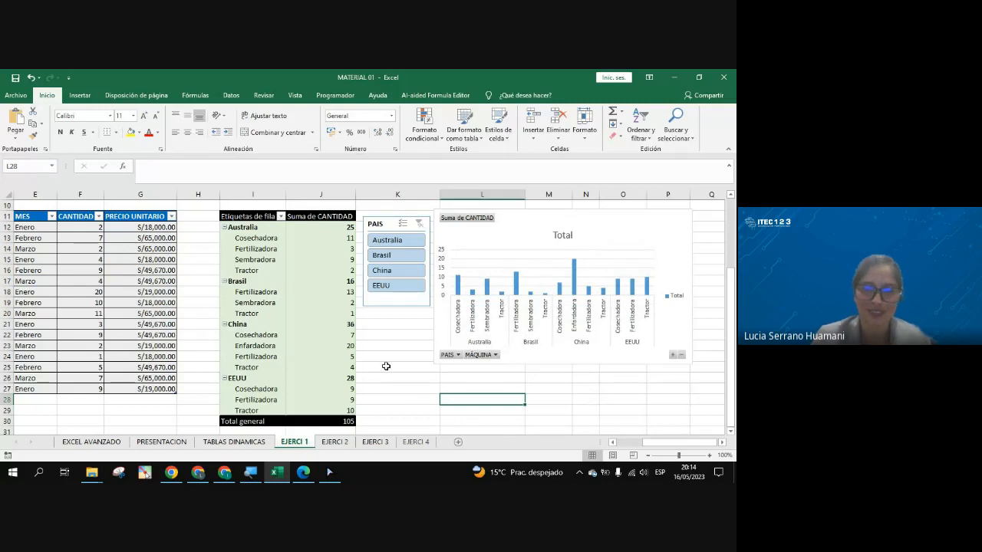
pyautogui.click(401, 344)
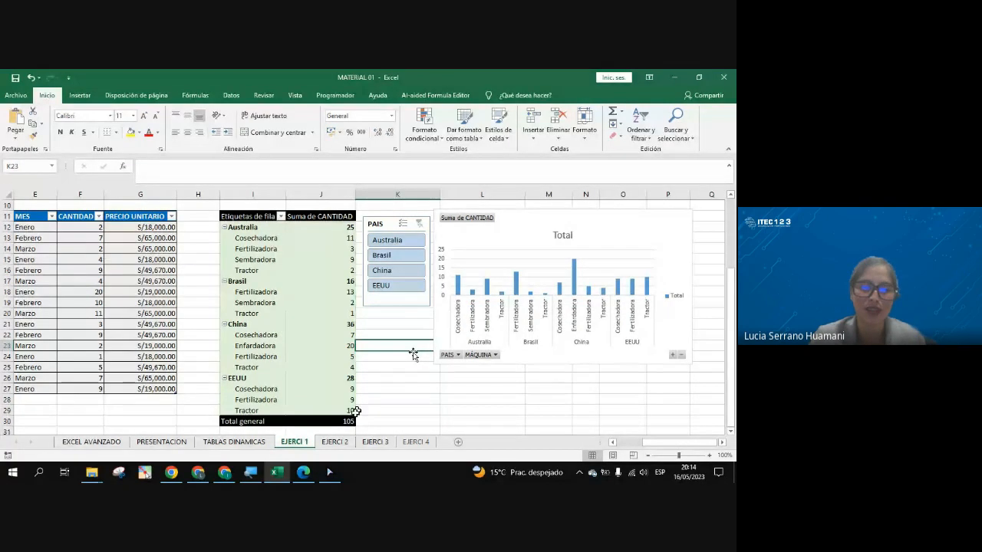
# Step: Switch to the Google Meet call to read the chat messages and return to the Excel workbook
pyautogui.click(198, 472)
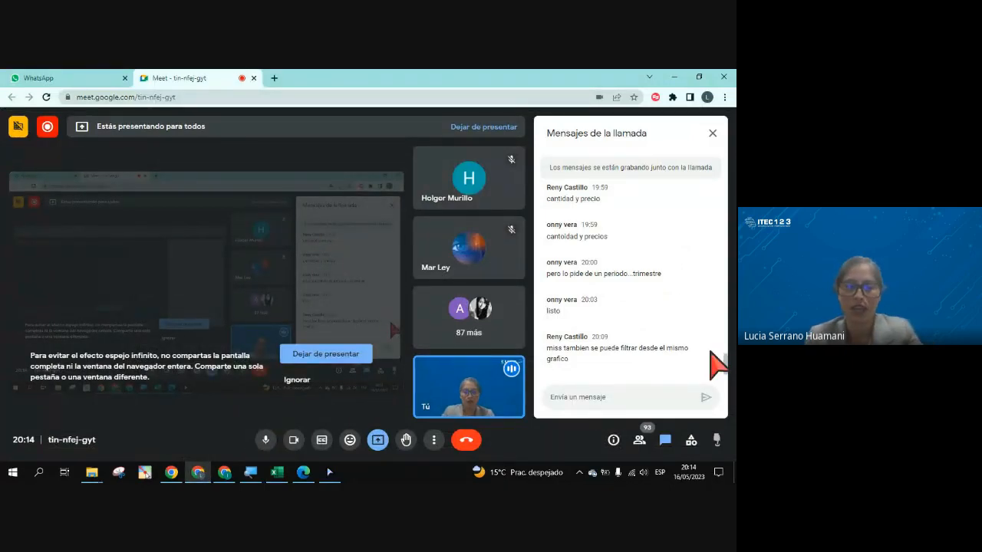
pyautogui.hotkey('alt', 'Tab')
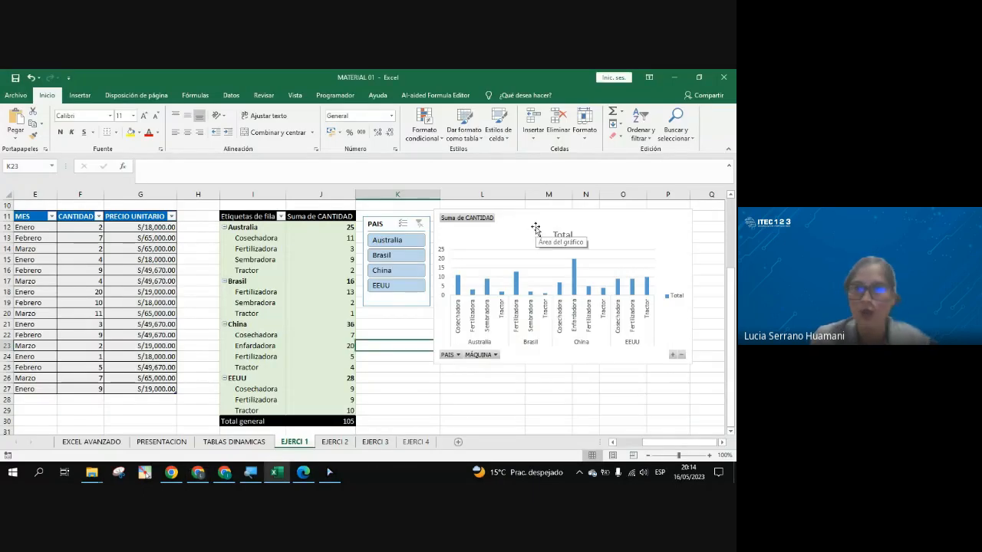
pyautogui.click(536, 228)
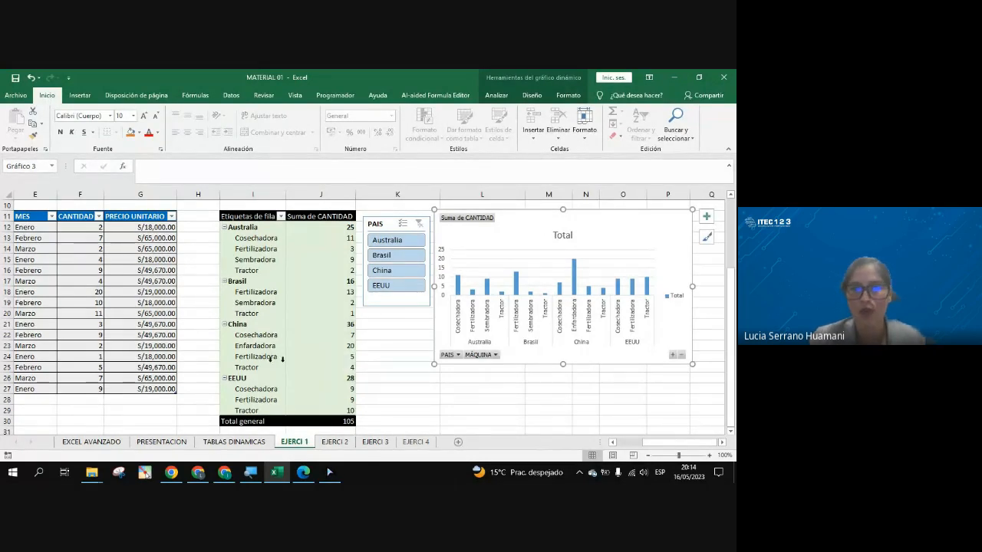
pyautogui.click(390, 223)
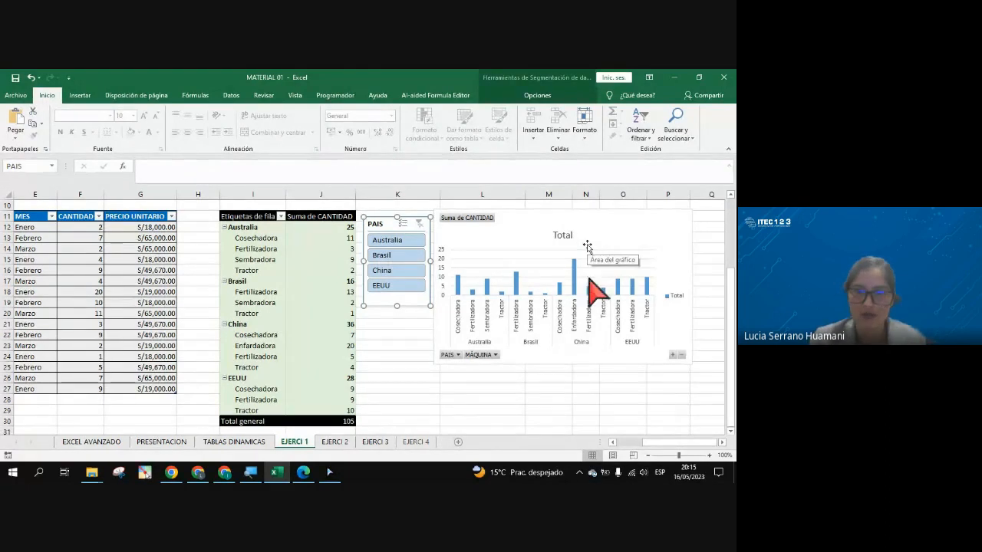
pyautogui.click(616, 226)
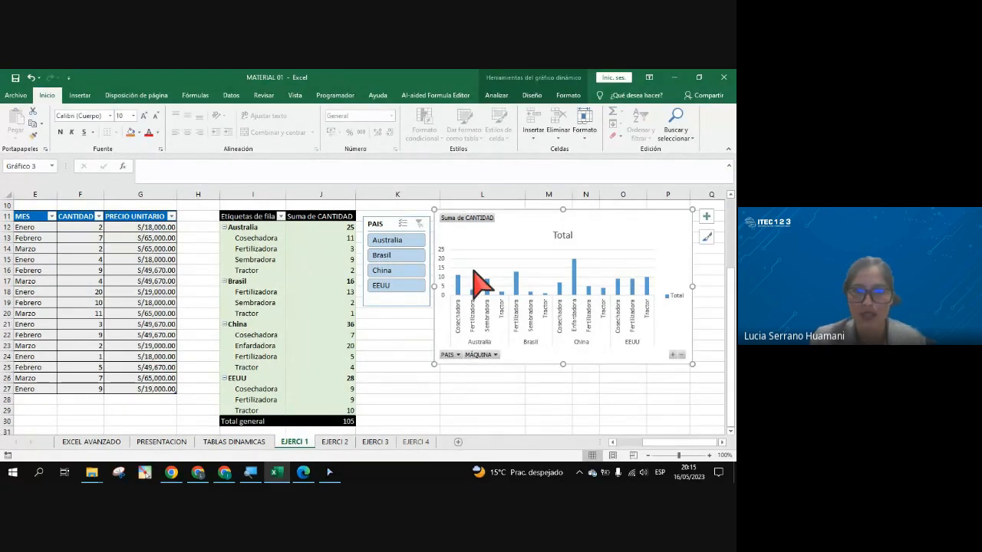
pyautogui.click(401, 338)
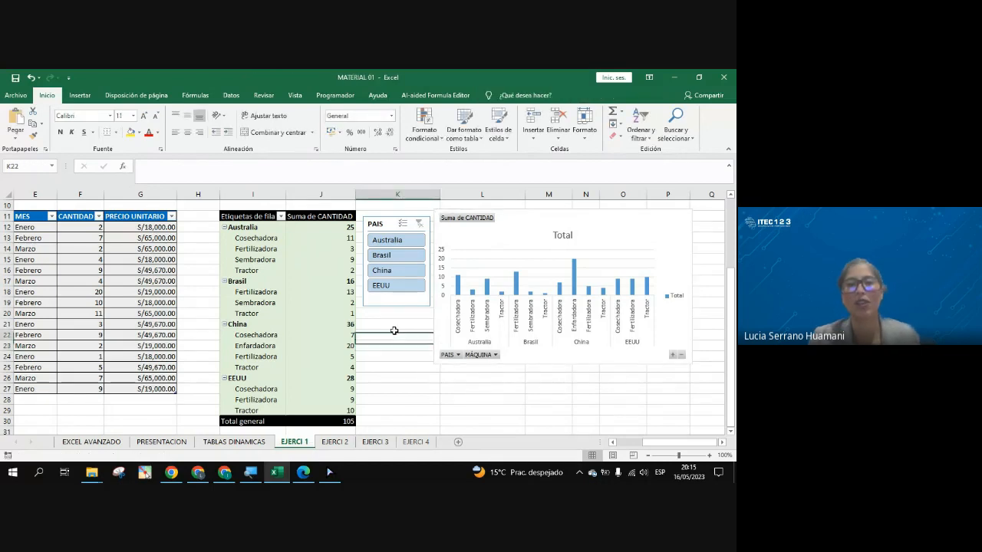
pyautogui.click(398, 313)
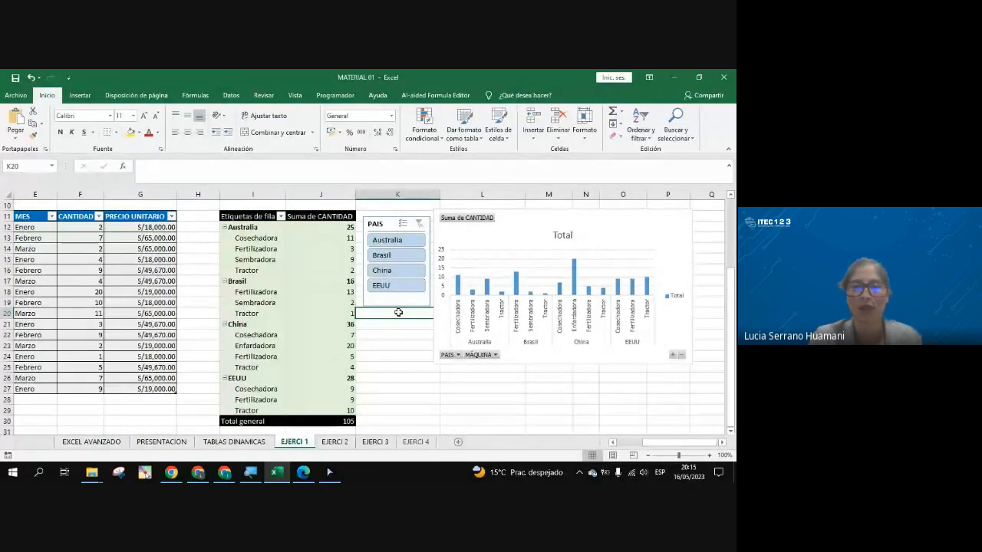
# Step: Switch to Google Meet and read the participants' latest chat messages
pyautogui.click(199, 473)
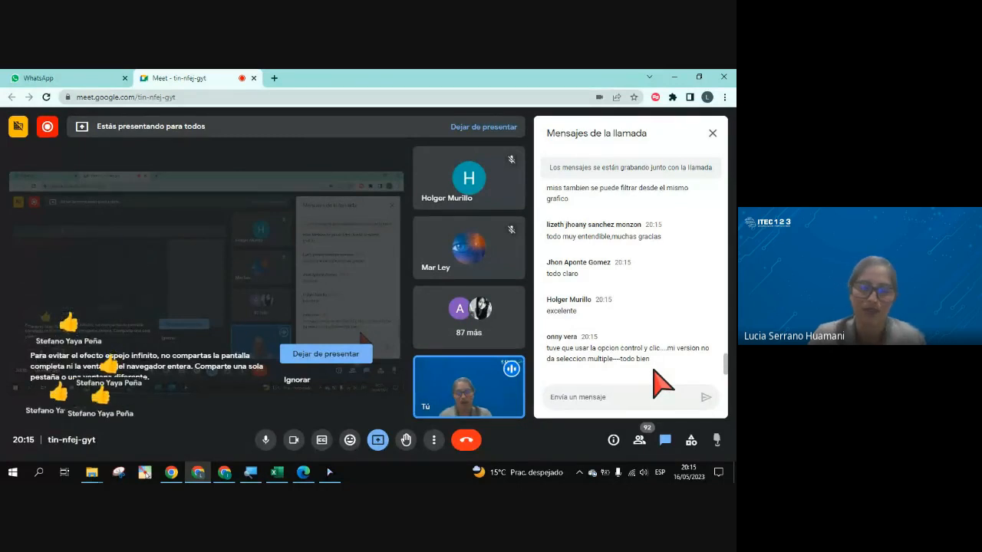
# Step: Return to the Excel workbook, filter the report by Brasil, China and Australia together with the PAIS slicer, and clear the filter
pyautogui.hotkey('alt', 'Tab')
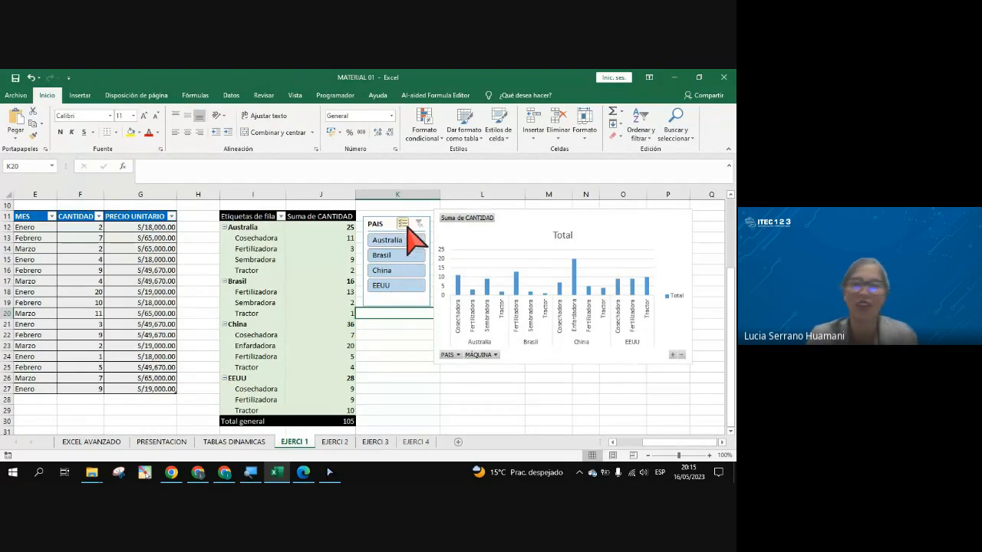
pyautogui.click(408, 356)
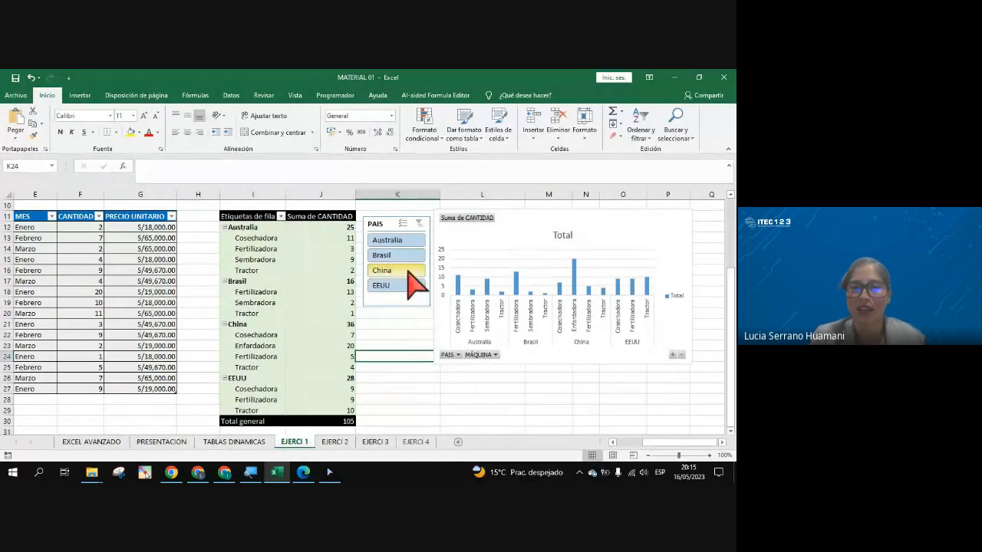
pyautogui.click(405, 256)
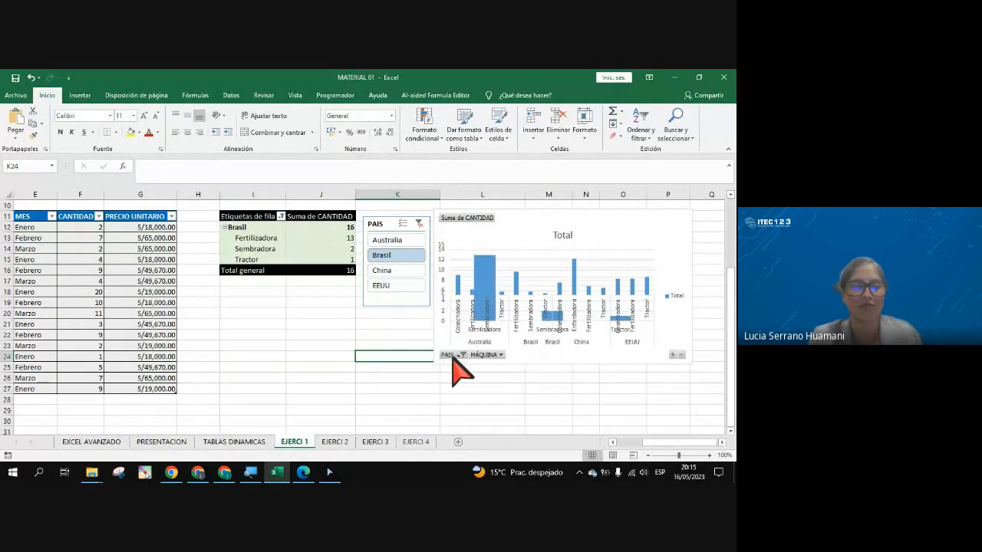
pyautogui.keyDown('ctrl'); pyautogui.click(409, 274); pyautogui.keyUp('ctrl')
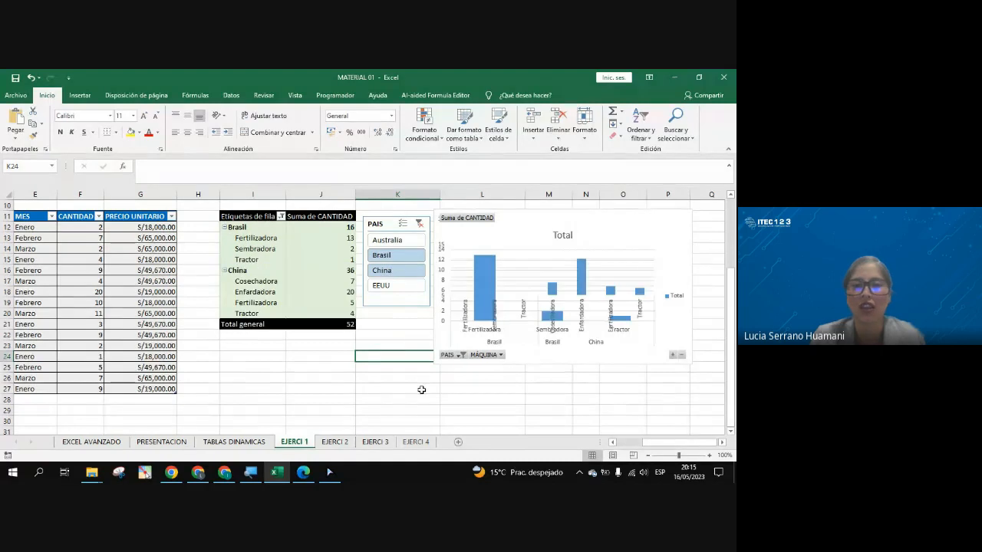
pyautogui.keyDown('ctrl'); pyautogui.click(394, 240); pyautogui.keyUp('ctrl')
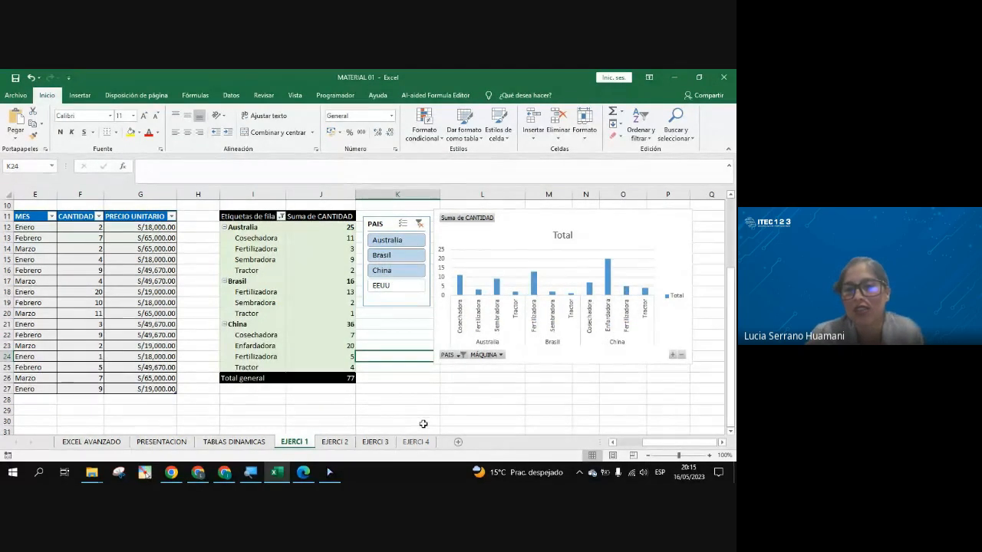
pyautogui.click(419, 223)
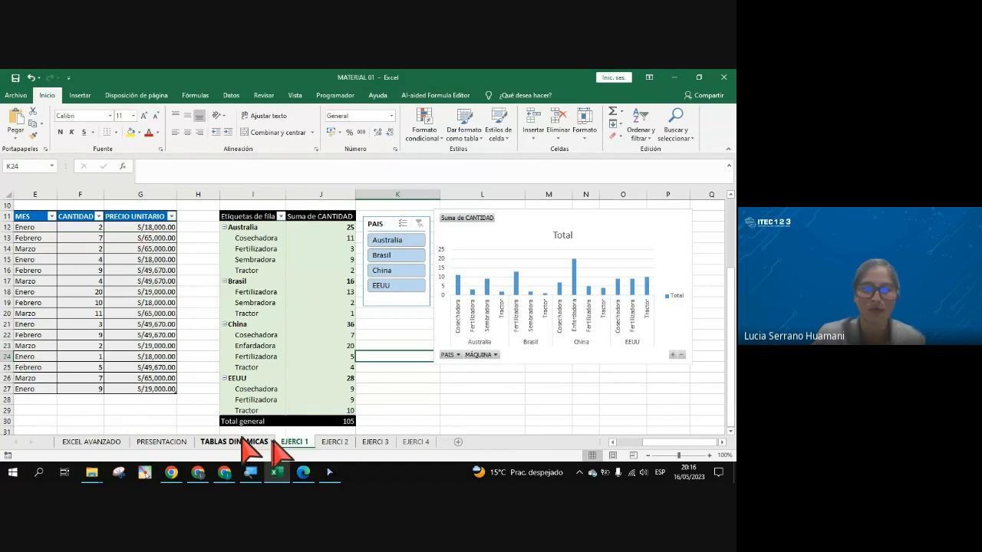
# Step: Open the EJERCI 2 sheet and examine its sales table and the sample reports of best and lowest sellers
pyautogui.click(341, 444)
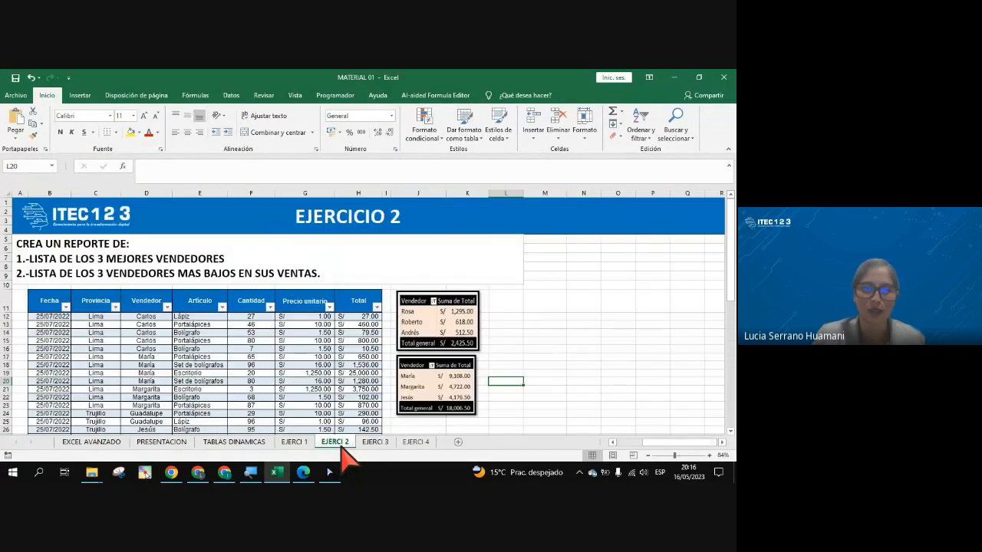
pyautogui.click(477, 343)
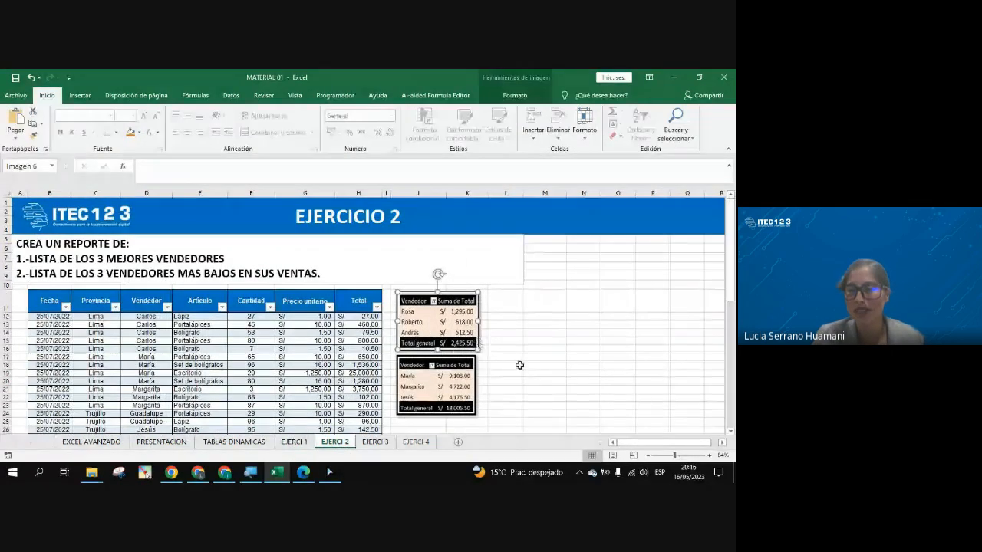
pyautogui.click(507, 306)
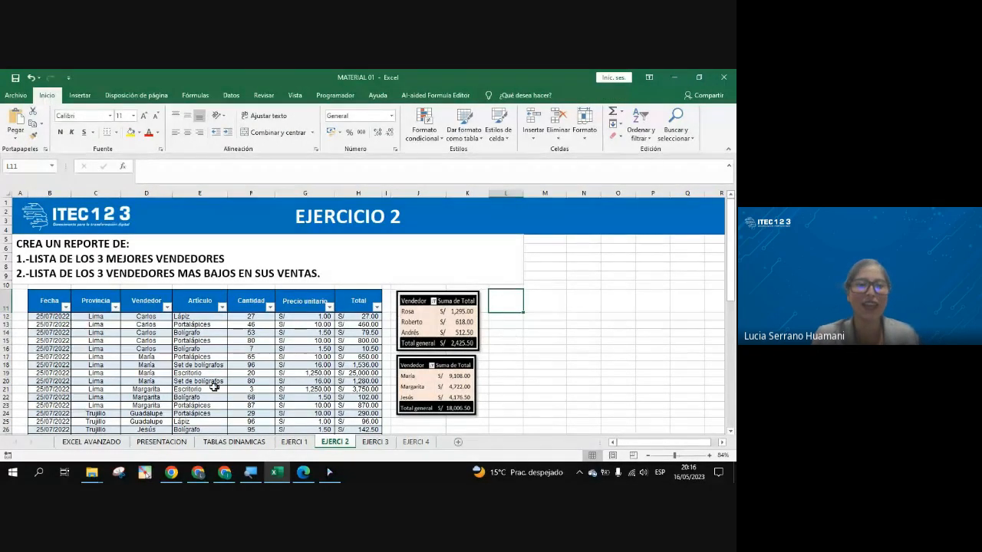
pyautogui.click(163, 348)
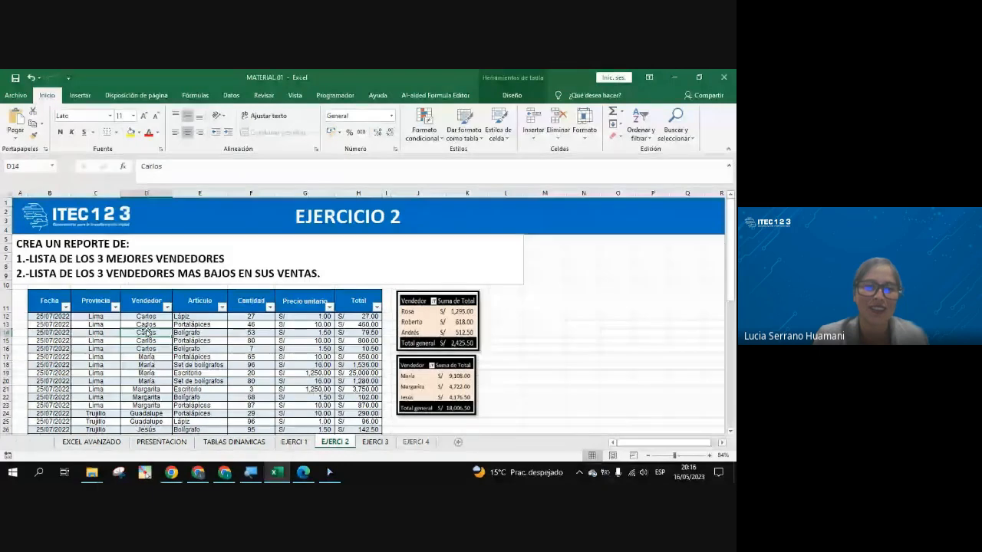
pyautogui.click(205, 347)
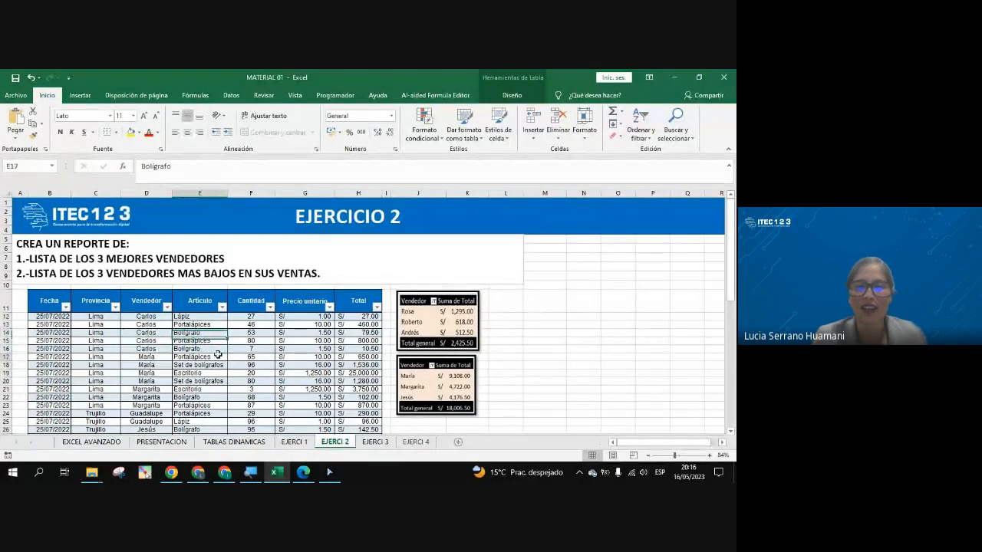
pyautogui.click(222, 357)
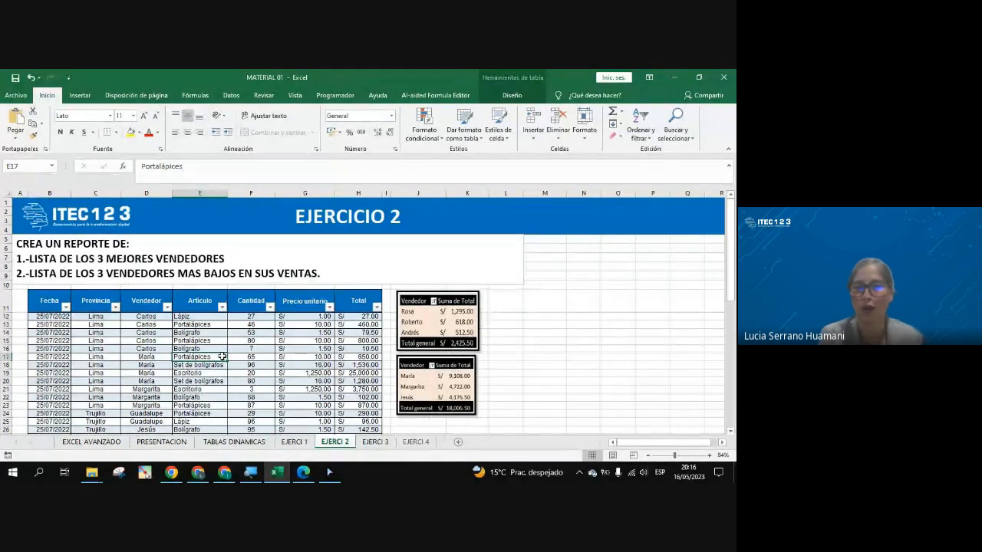
# Step: Read the latest Google Meet chat messages, return to EJERCI 1 and inspect the pivot chart's MÁQUINA and PAIS filters without applying any
pyautogui.hotkey('alt', 'Tab')
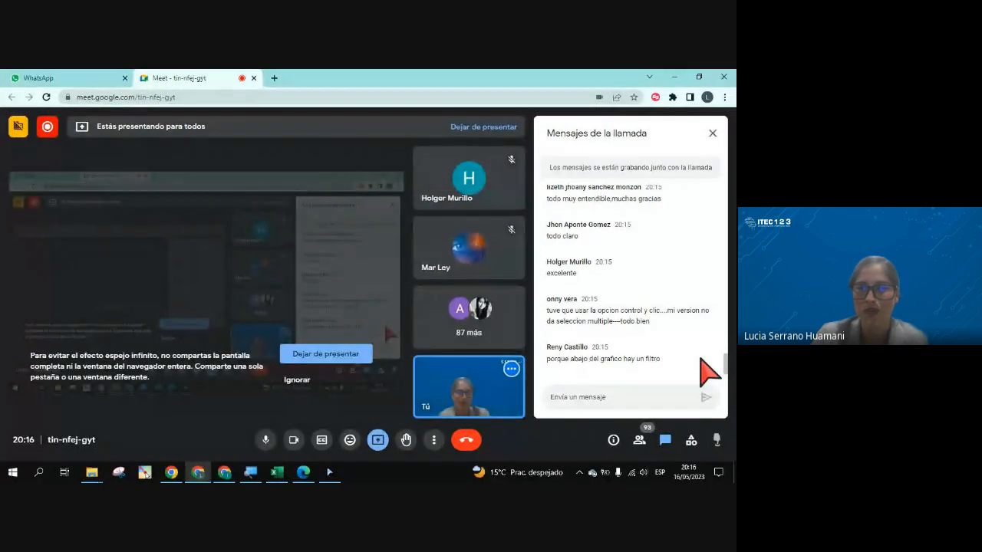
pyautogui.hotkey('alt', 'Tab')
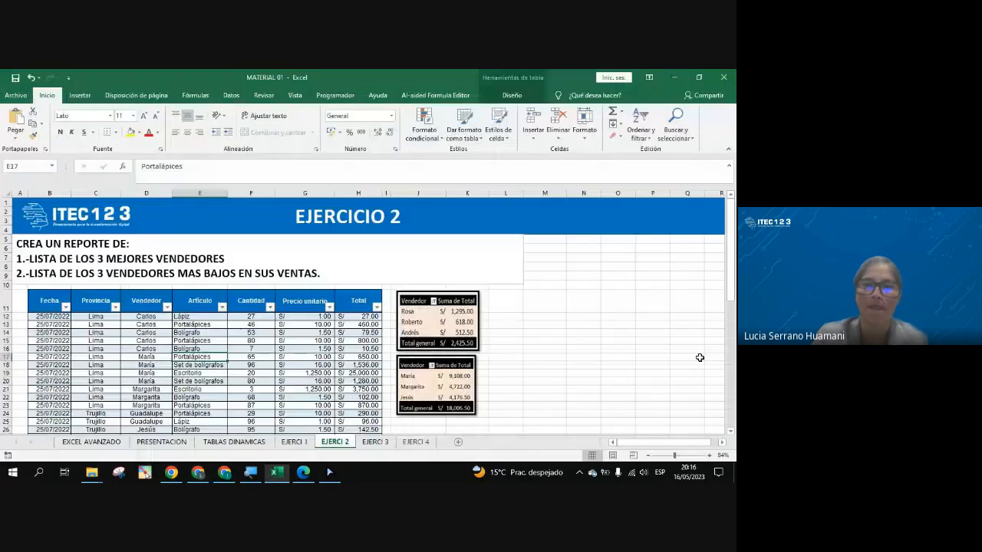
pyautogui.click(299, 443)
pyautogui.click(495, 355)
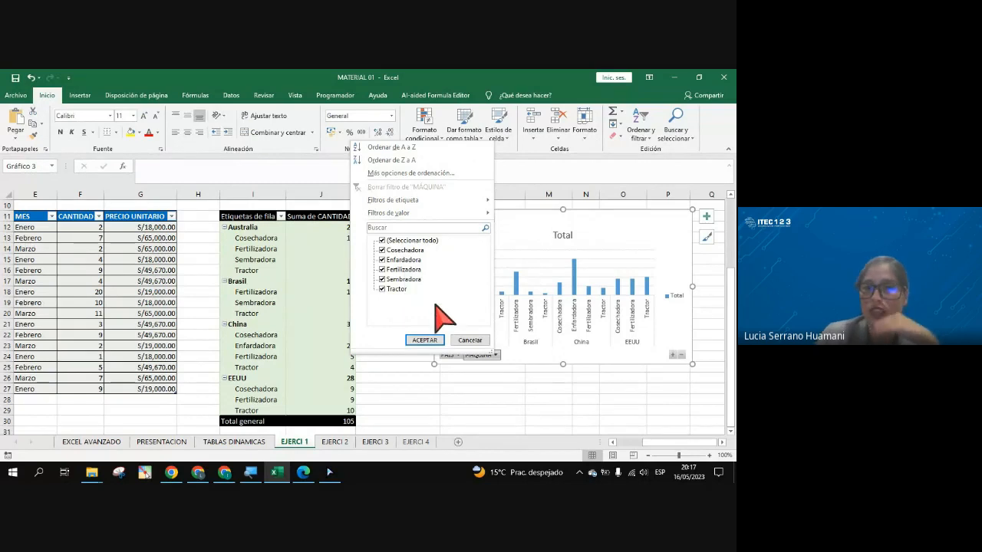
pyautogui.click(515, 389)
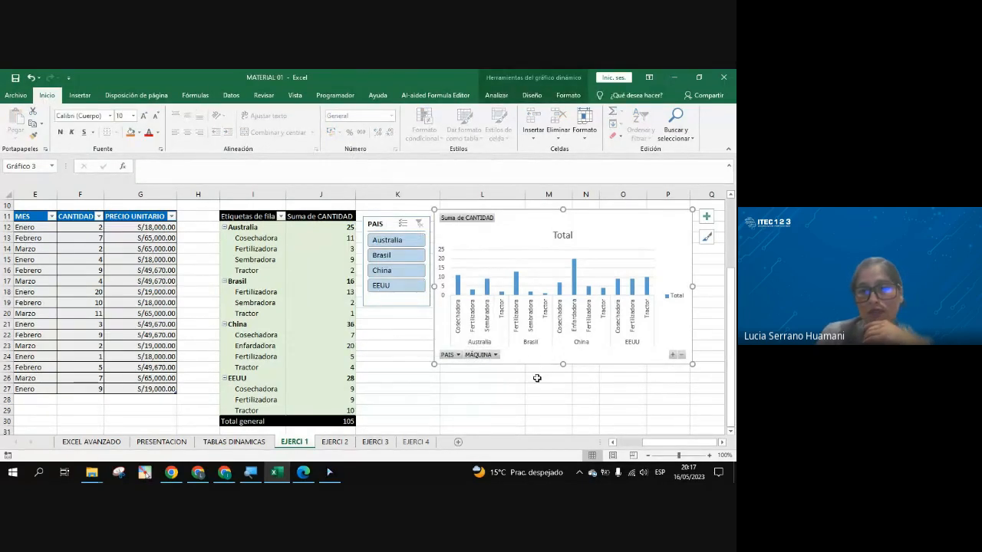
pyautogui.click(289, 280)
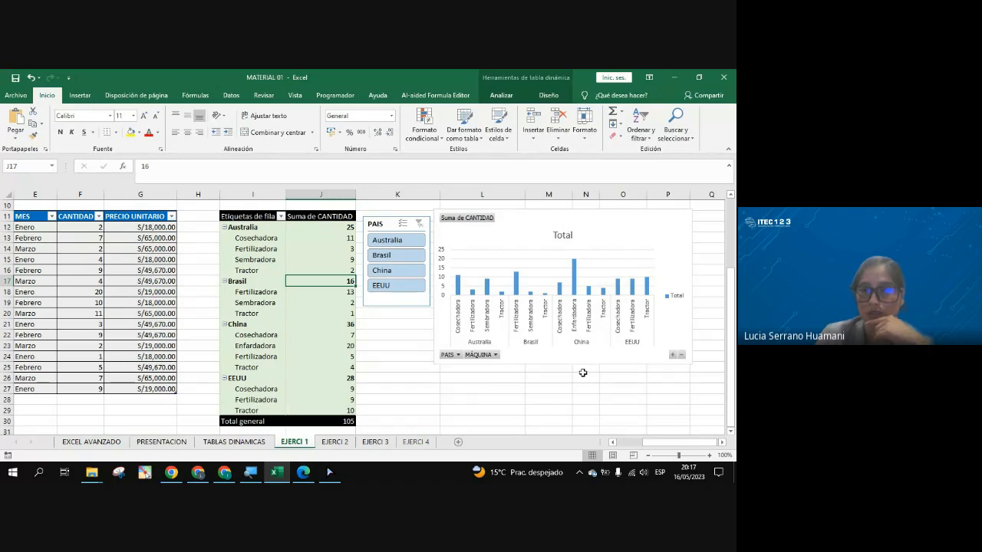
pyautogui.click(458, 355)
pyautogui.click(491, 381)
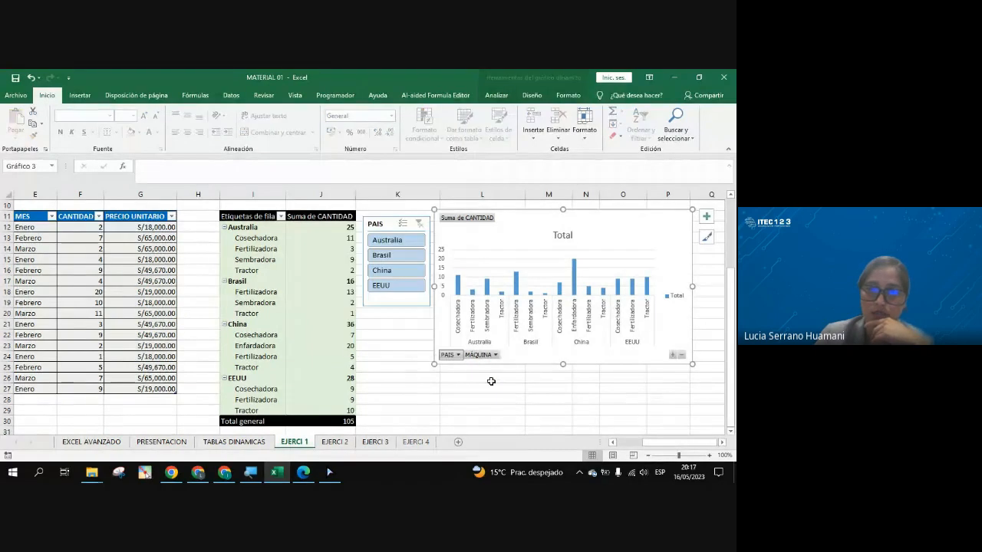
# Step: Hide all field buttons on the EJERCI 1 pivot chart and remove its legend
pyautogui.rightClick(482, 218)
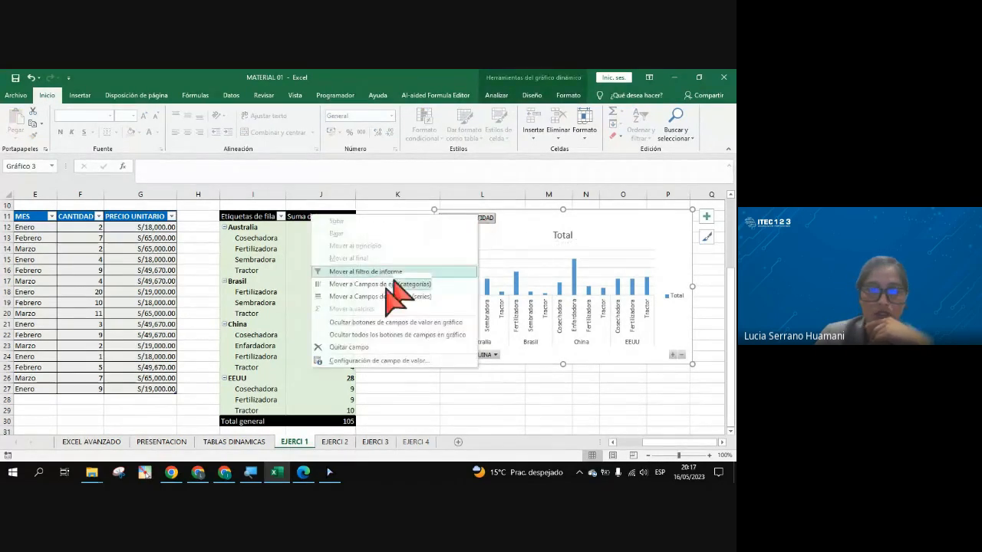
pyautogui.click(360, 335)
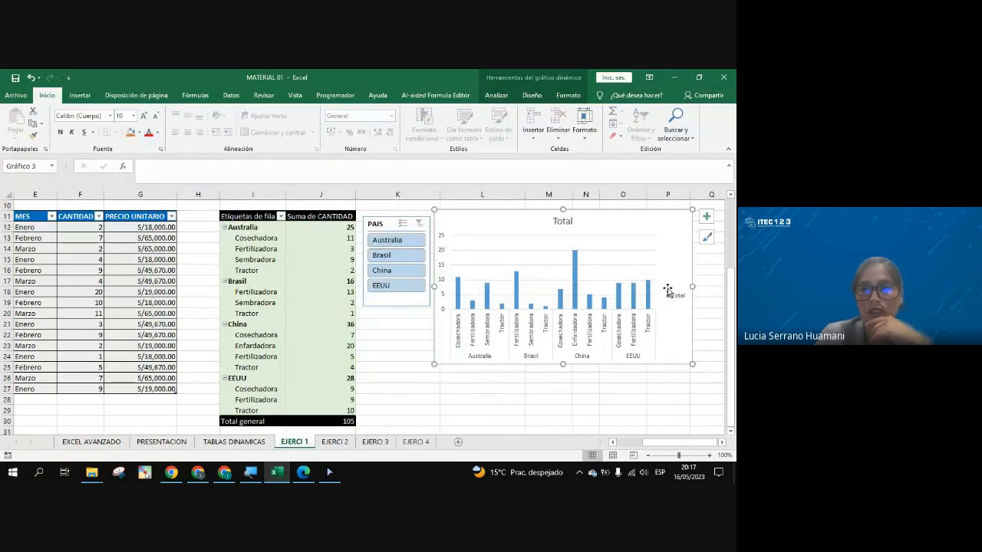
pyautogui.click(706, 217)
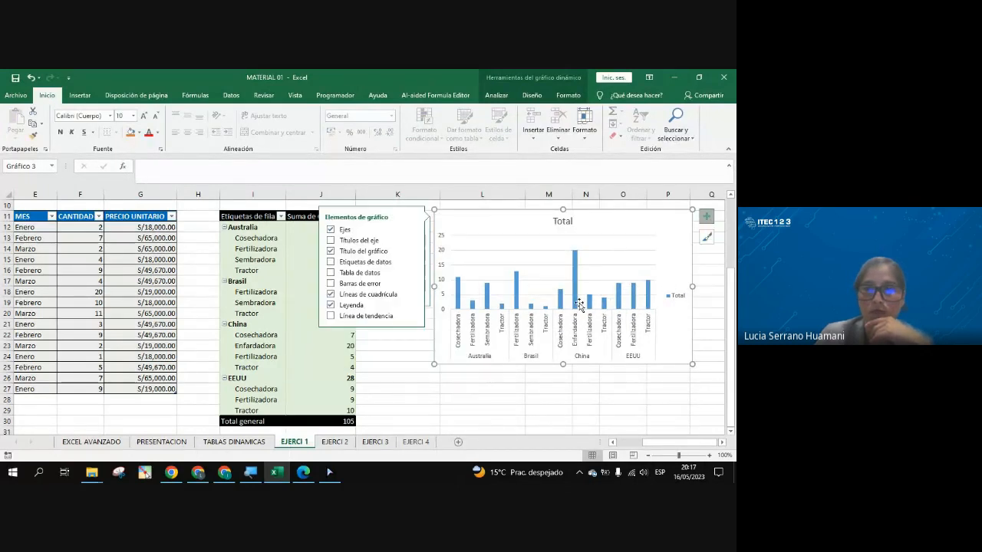
pyautogui.click(331, 305)
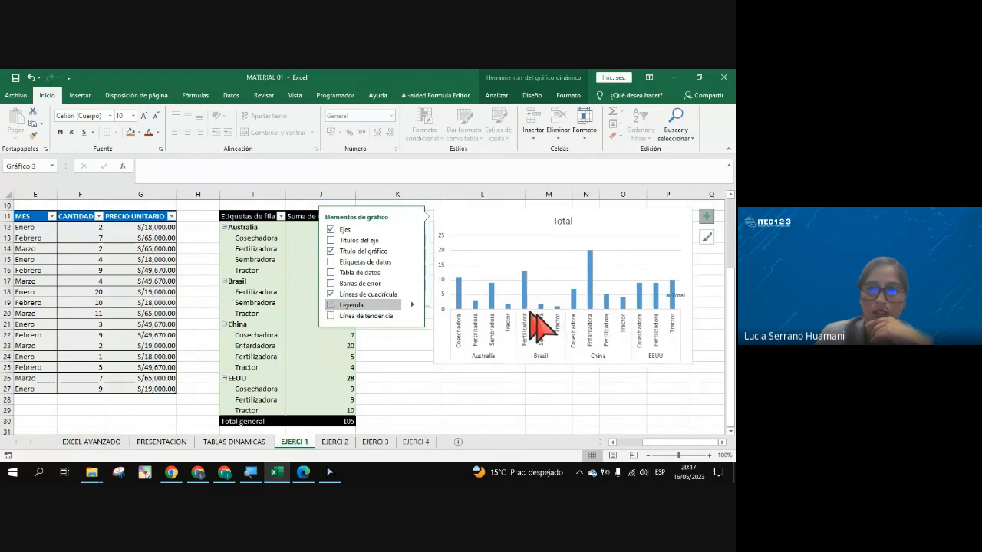
pyautogui.click(622, 391)
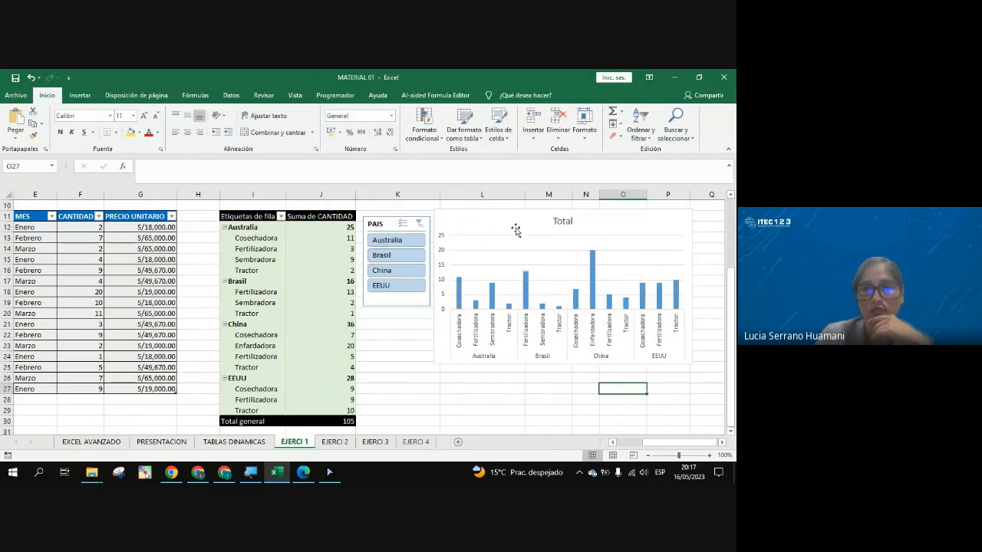
# Step: Move the PAIS slicer slightly up so that its top lines up with the pivot table's header row
pyautogui.click(566, 281)
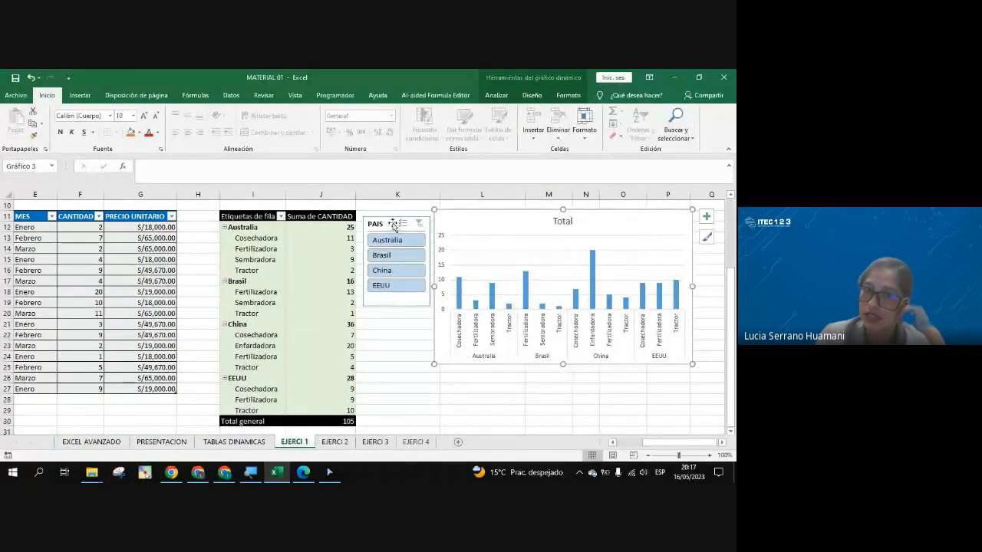
pyautogui.moveTo(393, 223); pyautogui.dragTo(387, 217)
pyautogui.click(309, 262)
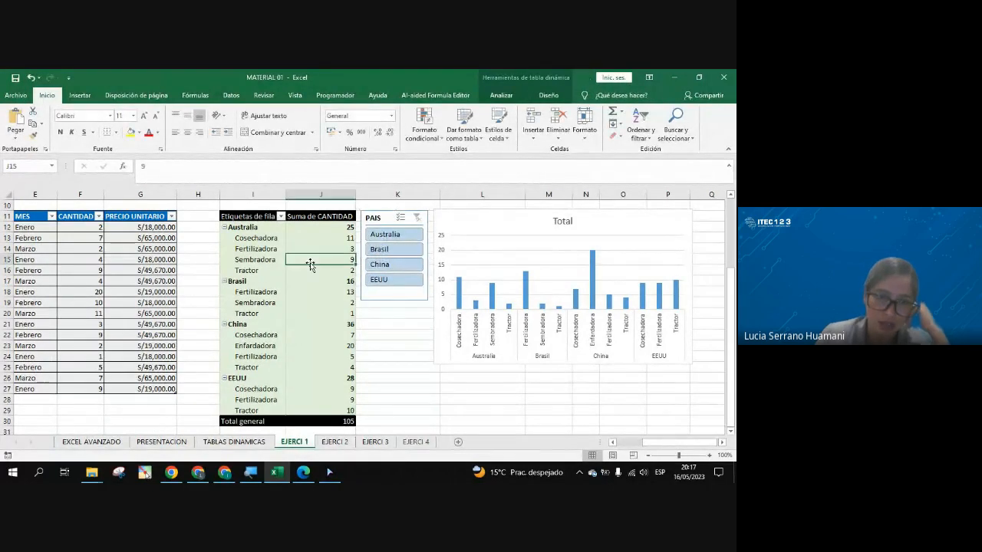
# Step: Filter the pivot table and the cleaned-up chart by Australia with the PAIS slicer, and clear the filter
pyautogui.click(383, 235)
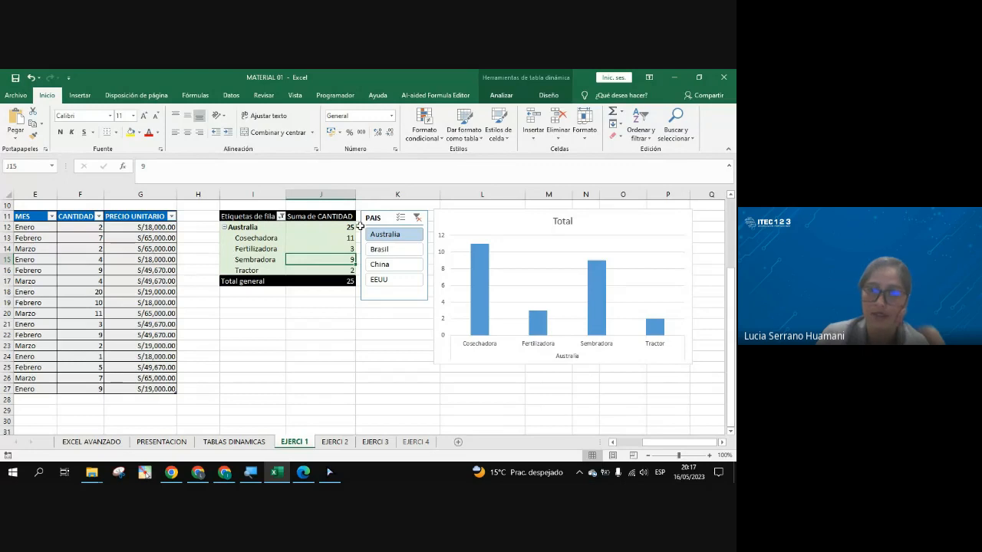
pyautogui.click(417, 218)
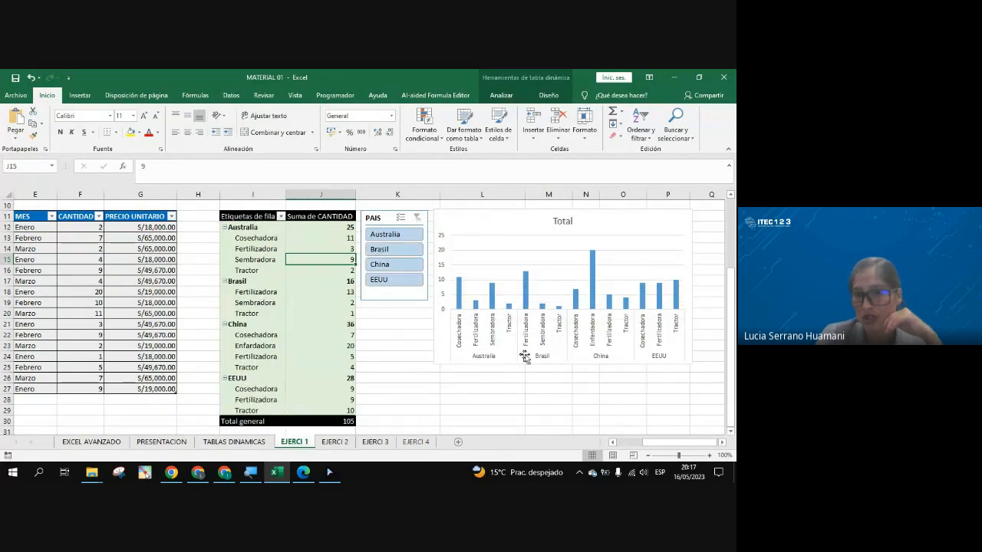
pyautogui.click(390, 314)
pyautogui.click(341, 304)
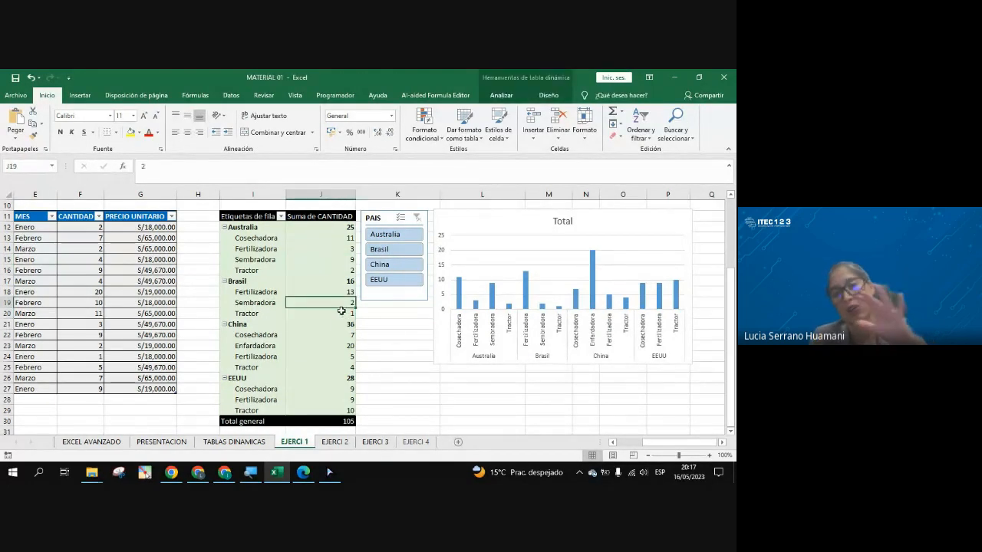
pyautogui.moveTo(341, 311)
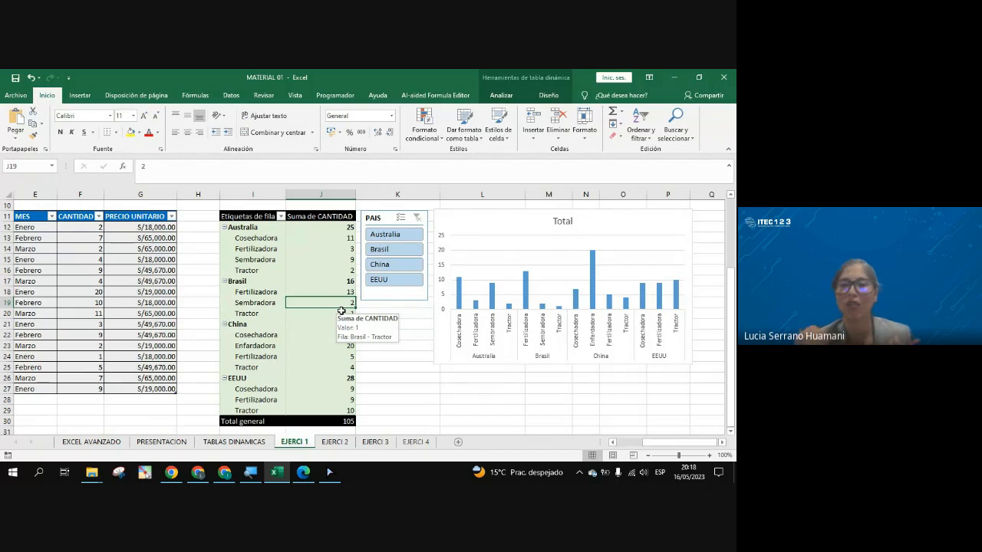
# Step: Go to the sales table on EJERCI 2, check the new Google Meet chat messages and return to the workbook
pyautogui.click(336, 443)
pyautogui.click(268, 332)
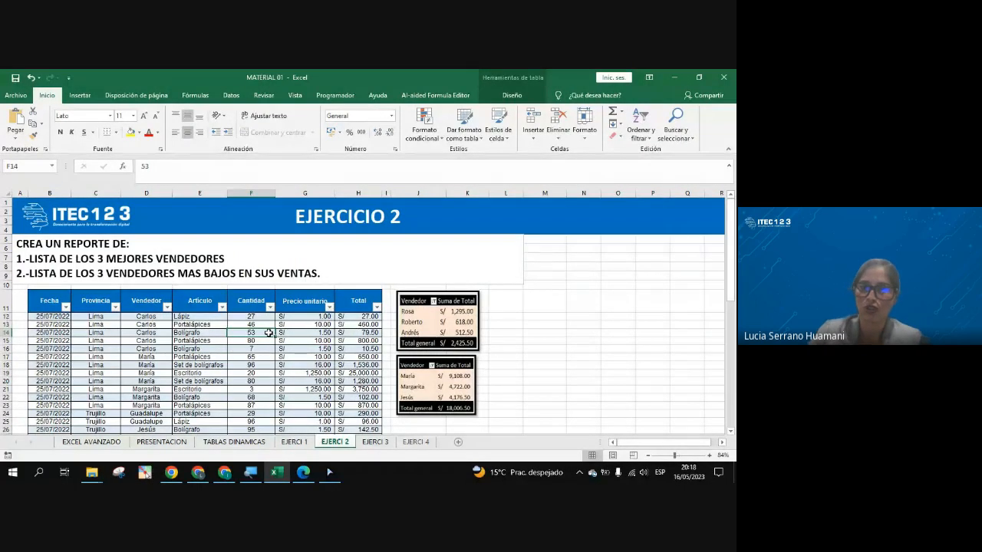
pyautogui.click(270, 366)
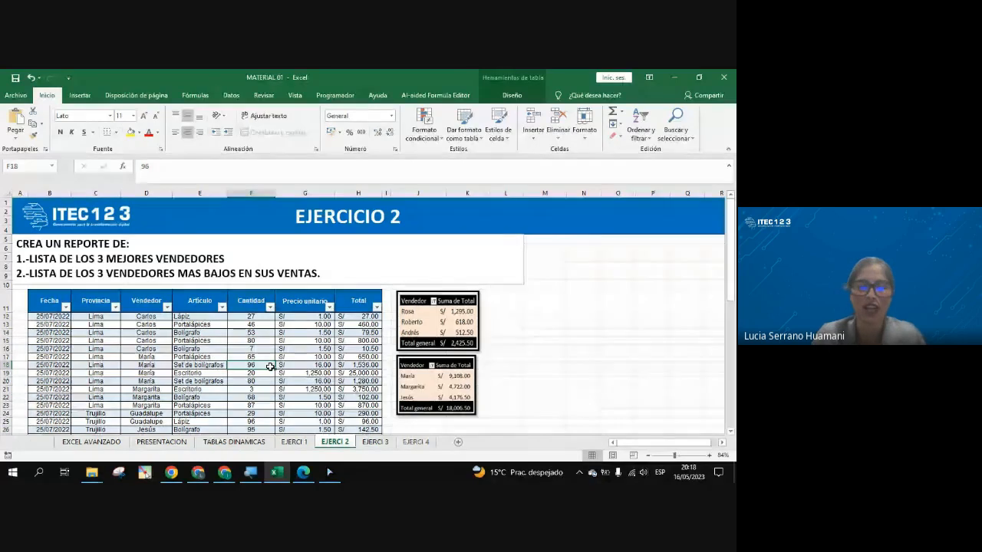
pyautogui.hotkey('alt', 'Tab')
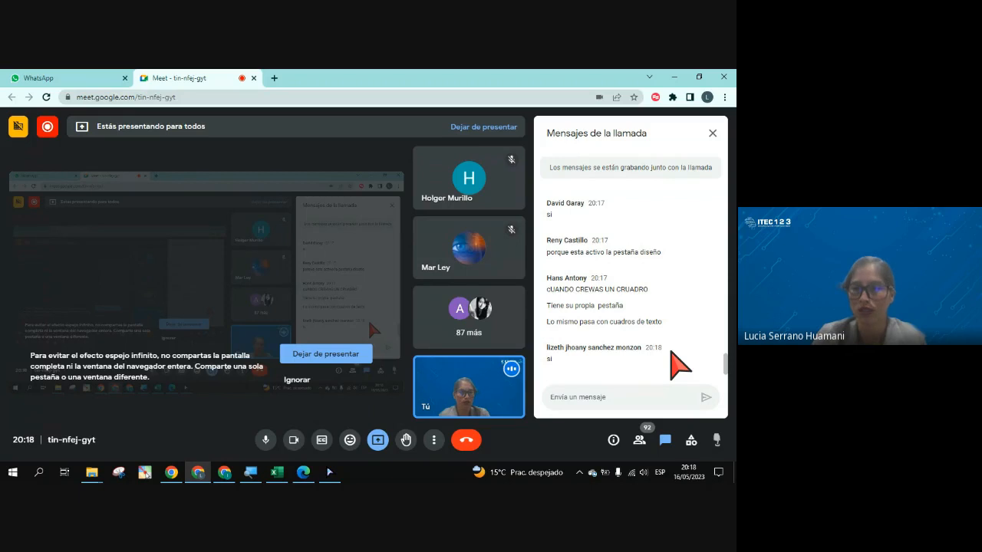
pyautogui.hotkey('alt', 'Tab')
# Step: Select a cell inside the Exercise 2 sales table and check that its table design tools are available
pyautogui.click(180, 333)
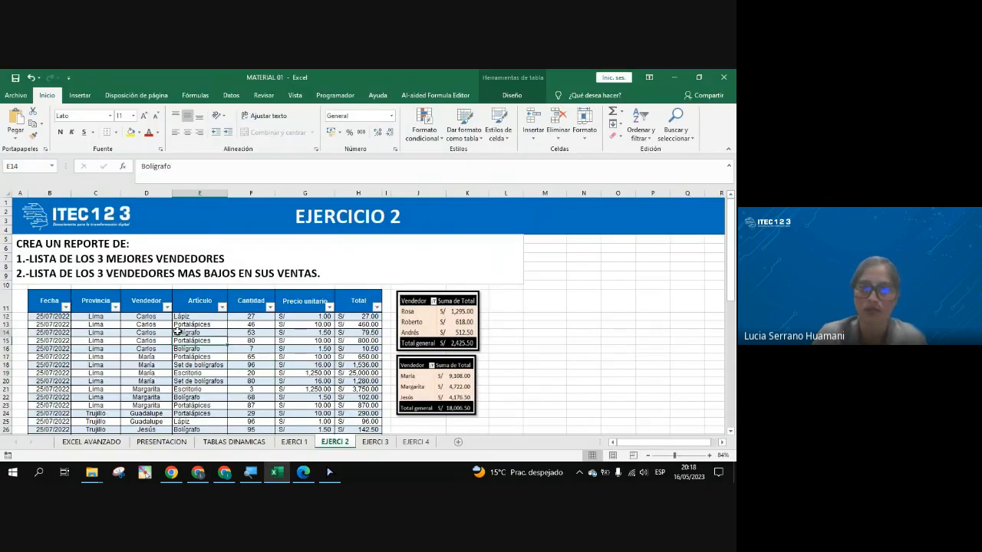
pyautogui.click(283, 351)
pyautogui.click(177, 349)
pyautogui.click(204, 324)
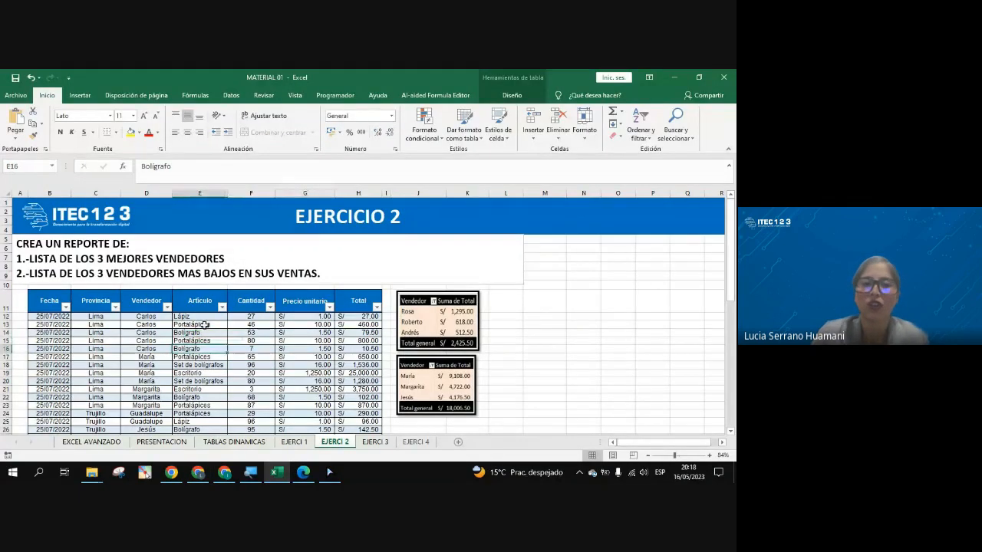
pyautogui.click(159, 335)
pyautogui.click(216, 350)
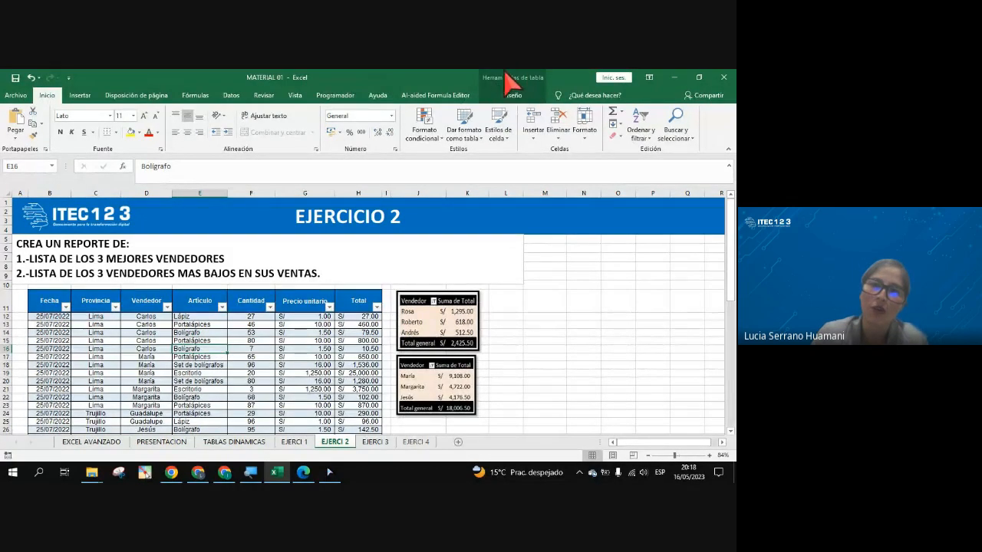
# Step: Show the design options of the Exercise 2 sales table and check them with different Artículo cells selected
pyautogui.click(514, 95)
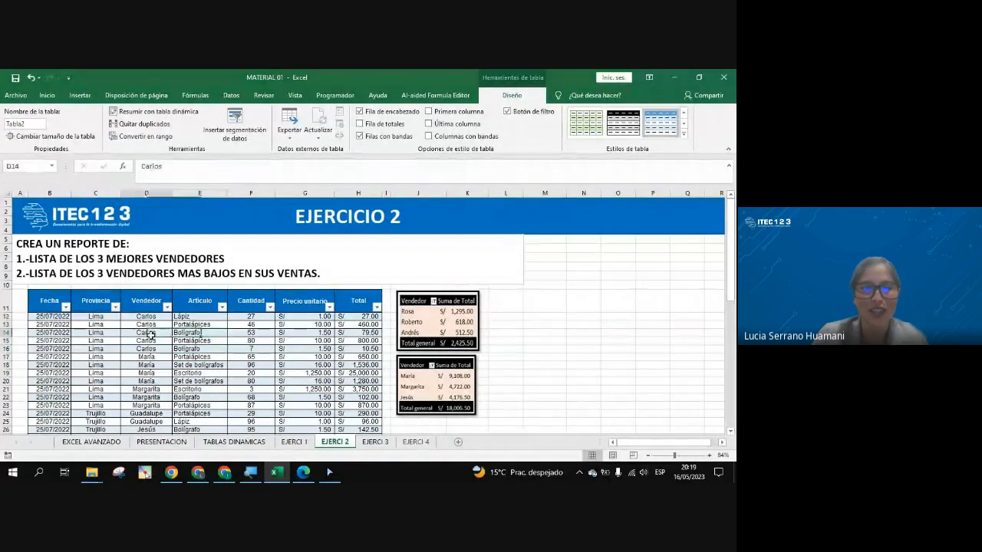
pyautogui.click(187, 357)
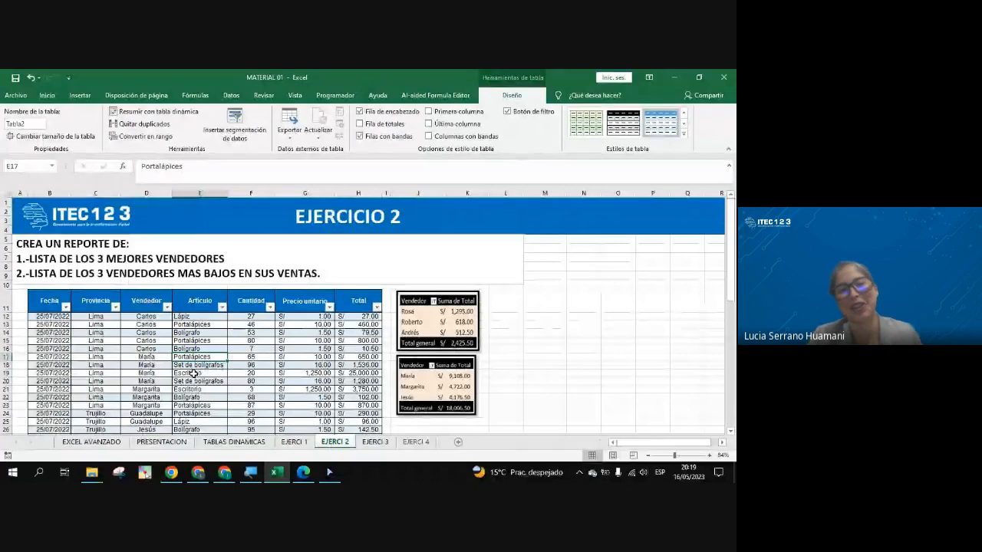
pyautogui.click(192, 342)
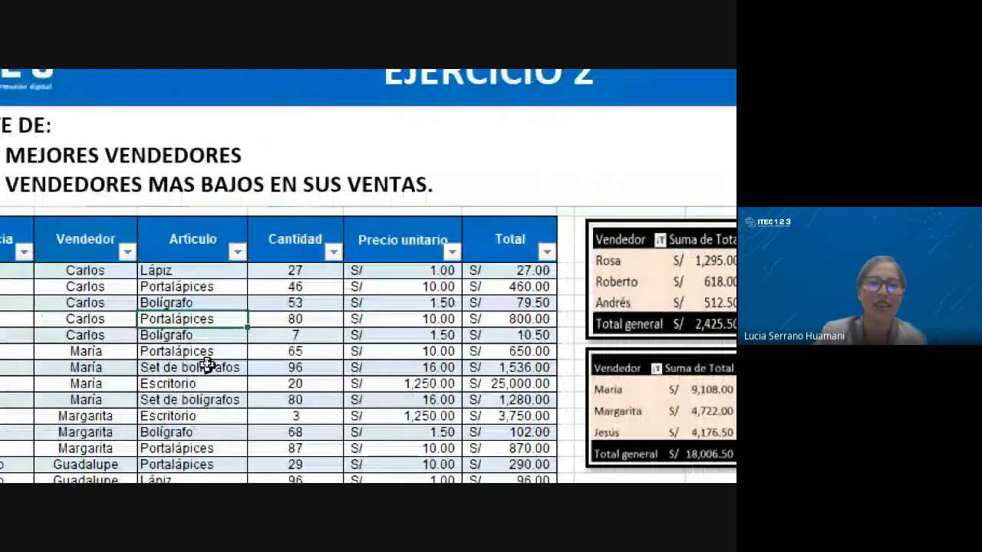
# Step: Examine the two sample report pictures beside the sales table, comparing their Vendedor and Suma de Total layouts
pyautogui.click(596, 282)
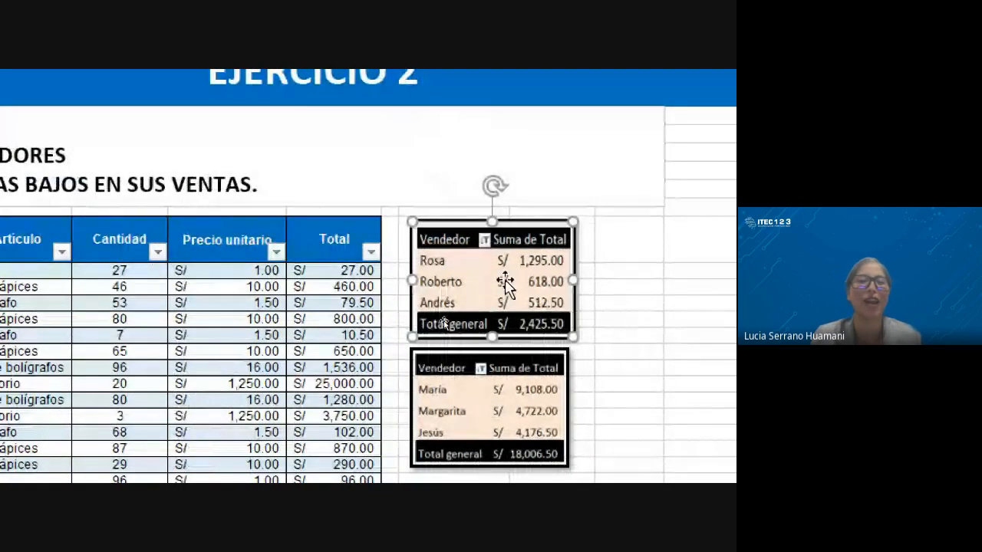
pyautogui.click(539, 414)
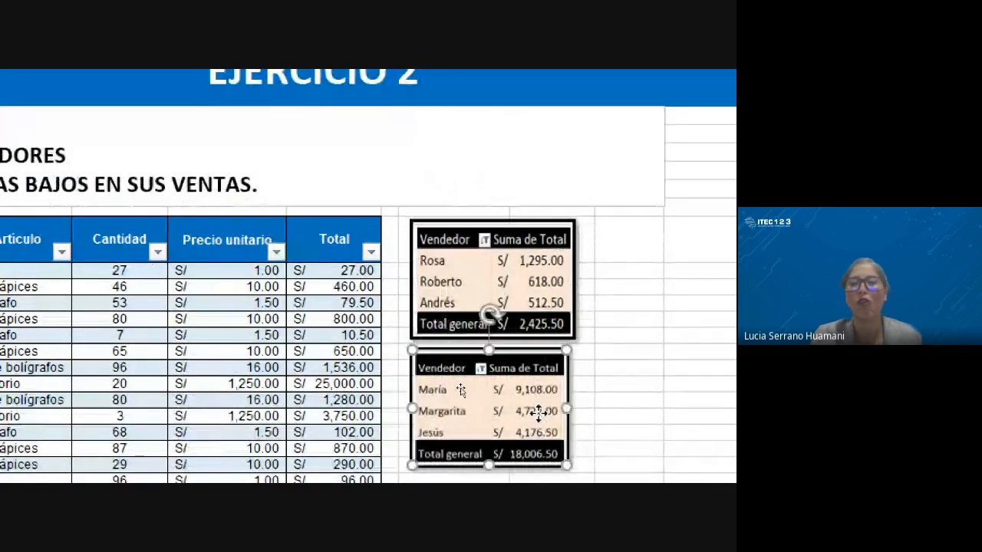
pyautogui.click(488, 272)
pyautogui.click(527, 394)
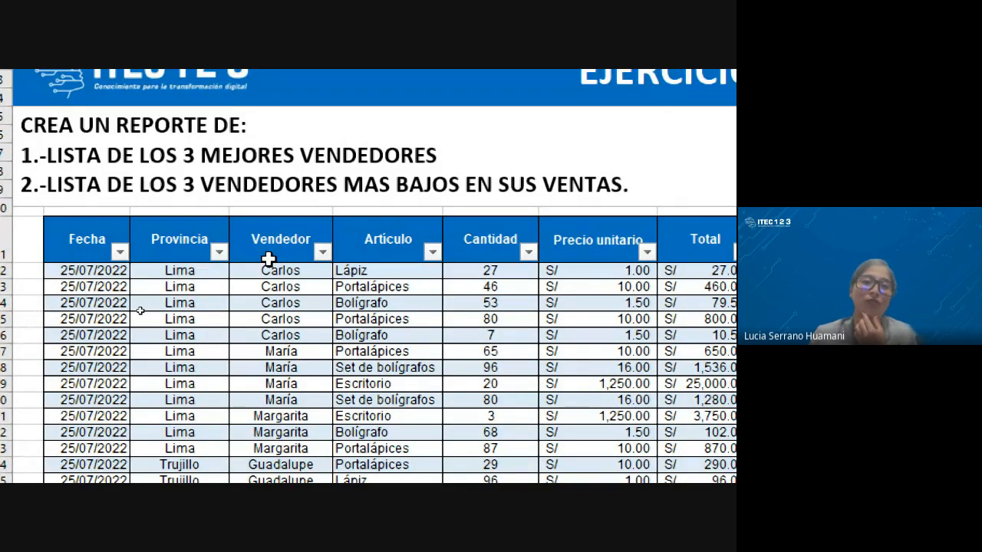
# Step: Examine the Vendedor and Cantidad columns of the sales table as possible fields for ranking the sellers
pyautogui.moveTo(281, 253); pyautogui.dragTo(281, 461)
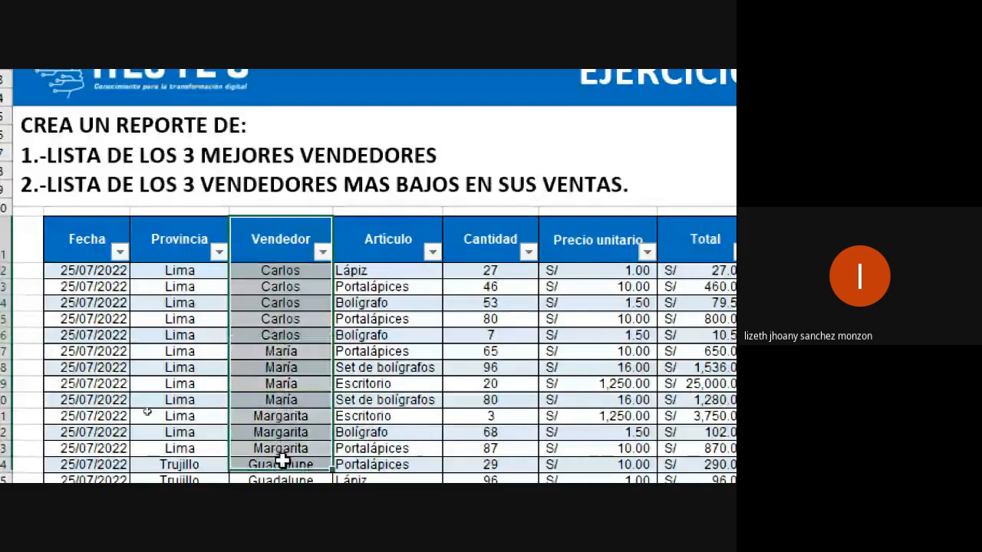
pyautogui.click(285, 351)
pyautogui.click(274, 286)
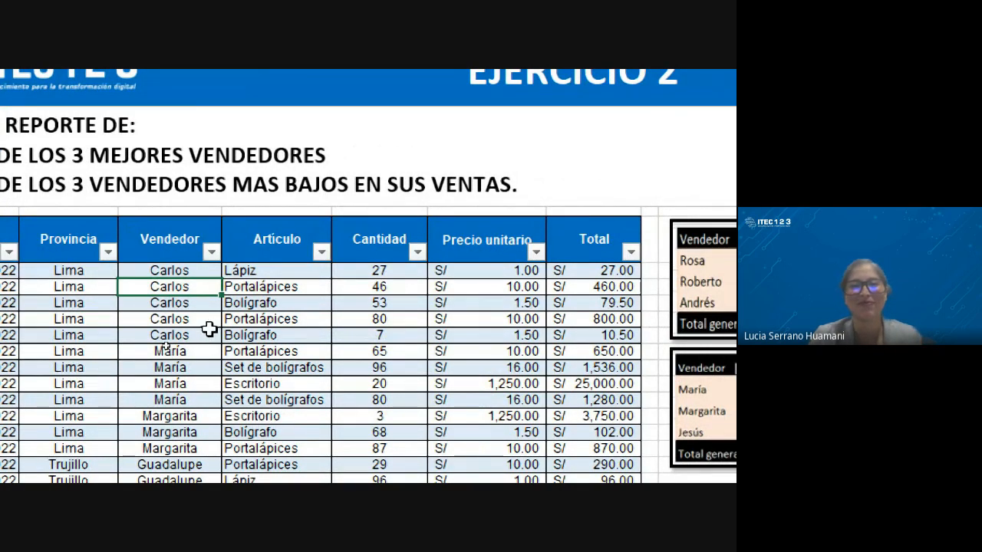
pyautogui.moveTo(165, 244)
pyautogui.mouseDown()
pyautogui.moveTo(177, 448)
pyautogui.moveTo(188, 465)
pyautogui.mouseUp()
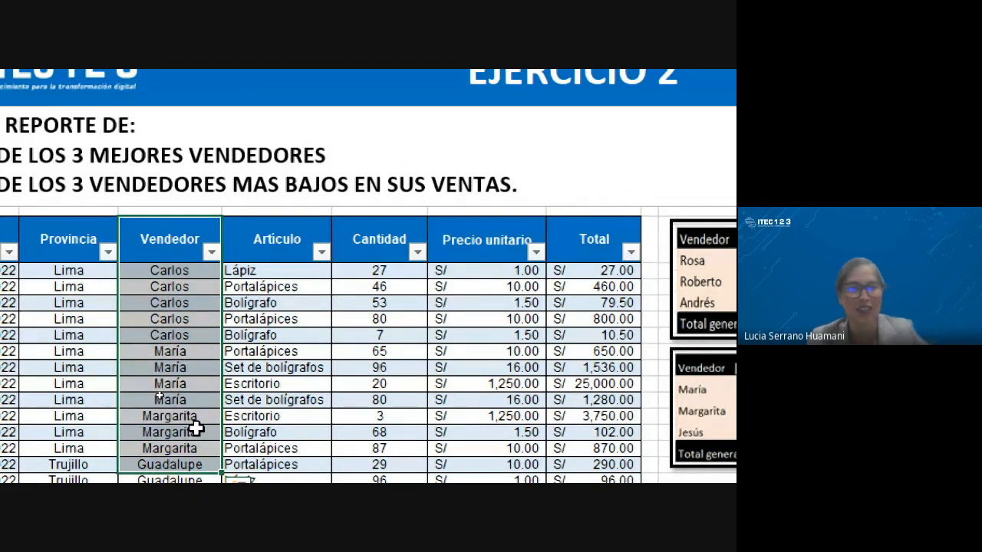
pyautogui.click(372, 255)
pyautogui.moveTo(372, 255); pyautogui.dragTo(376, 460)
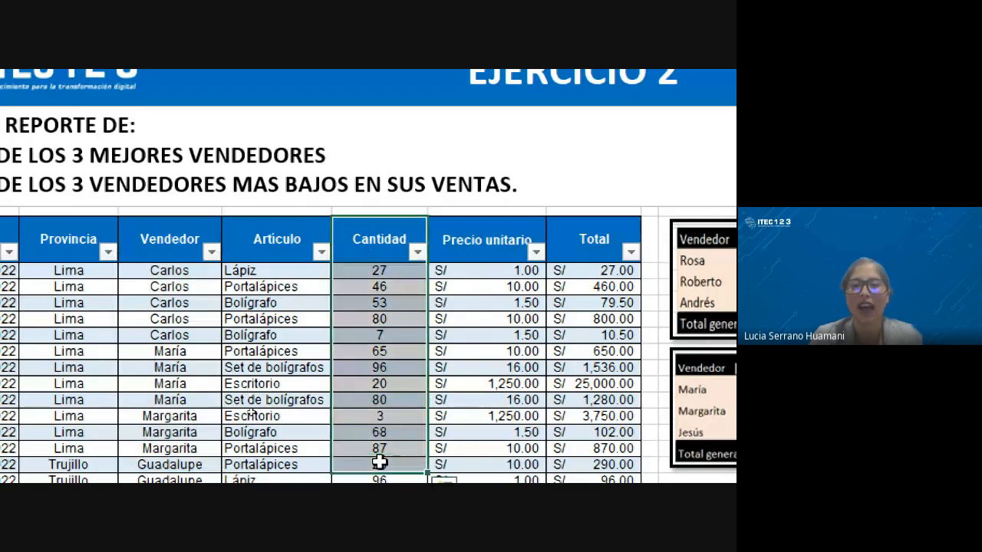
pyautogui.hscroll(2, 682, 408)
pyautogui.click(345, 381)
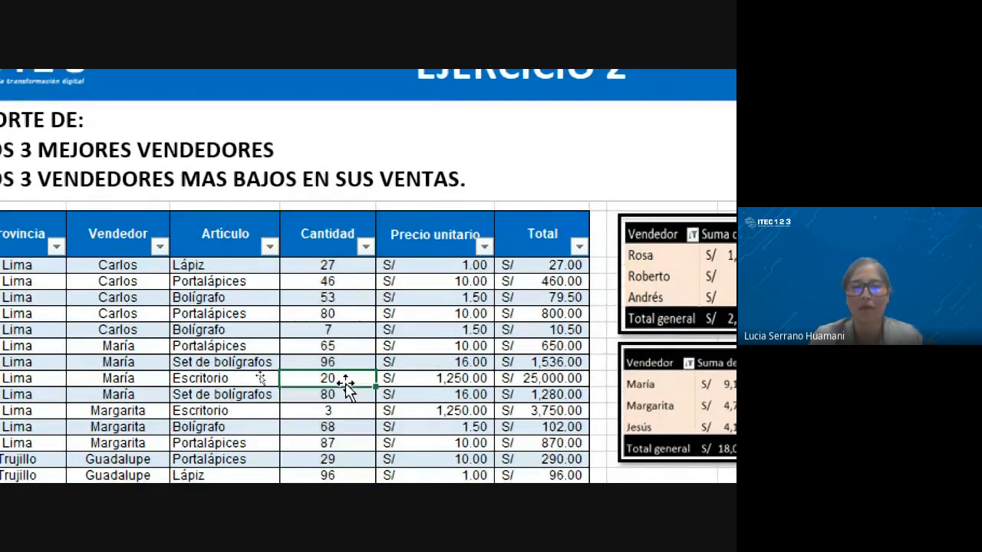
# Step: Compare the Cantidad entries in the first seller's rows with those in the second seller's rows
pyautogui.scroll(-1, 344, 384)
pyautogui.click(82, 217)
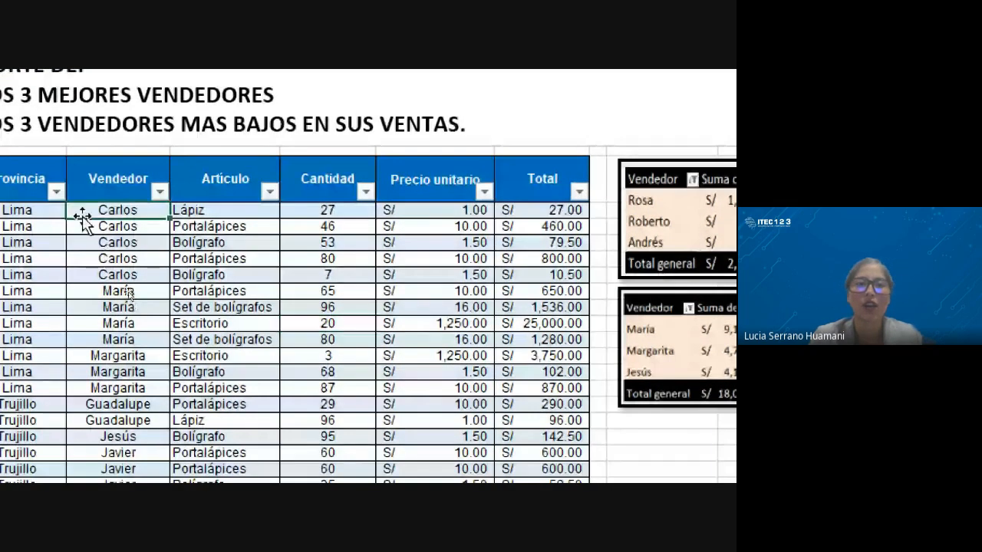
pyautogui.click(340, 213)
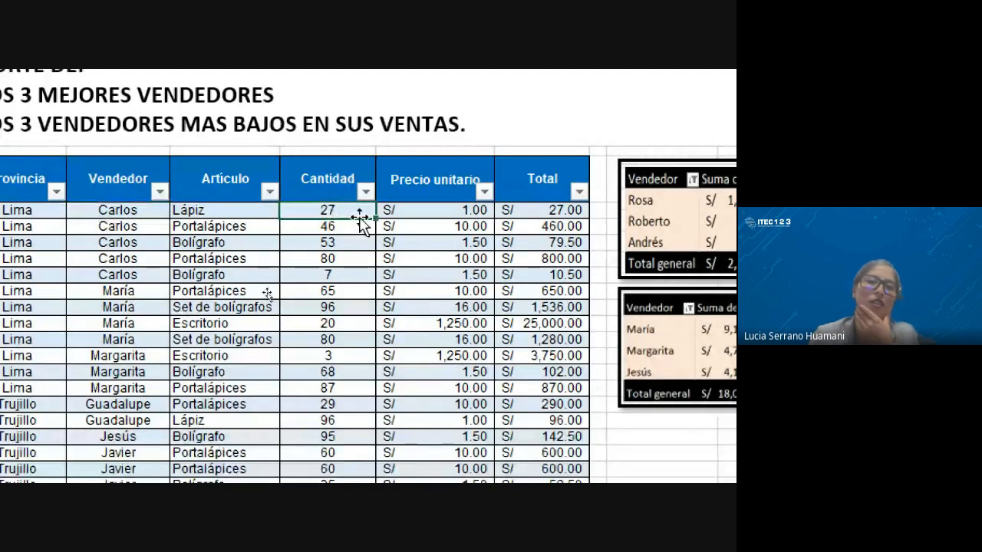
pyautogui.click(149, 225)
pyautogui.click(319, 225)
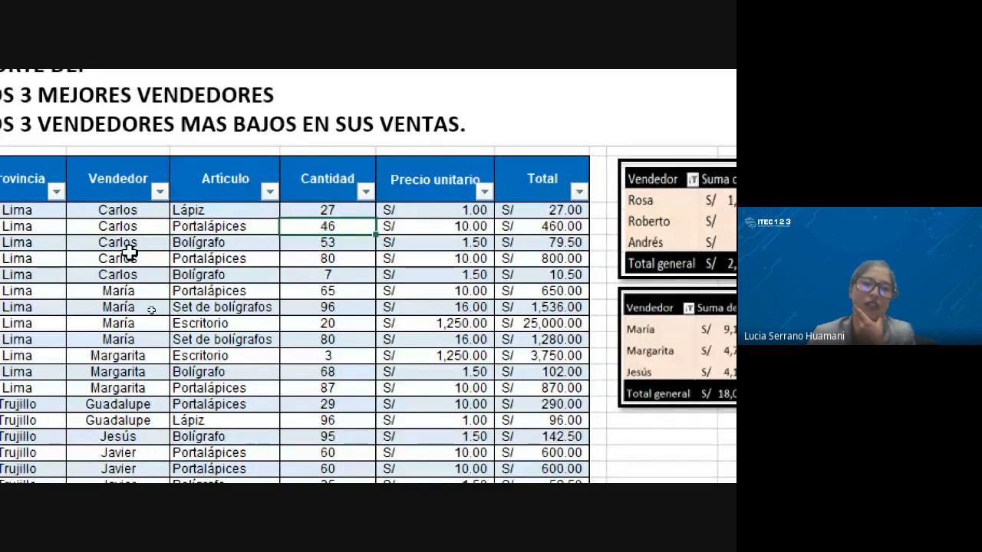
pyautogui.click(331, 274)
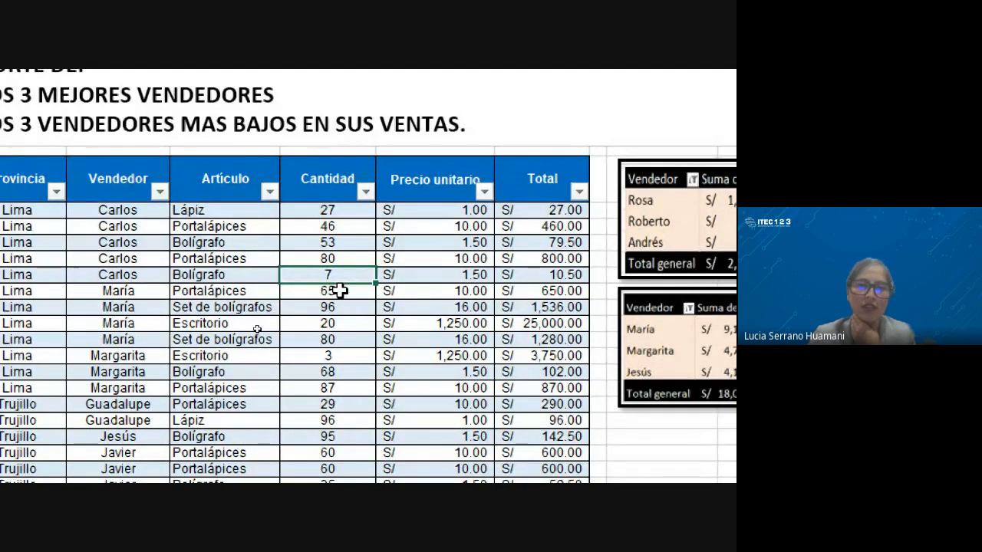
pyautogui.moveTo(340, 290); pyautogui.dragTo(352, 342)
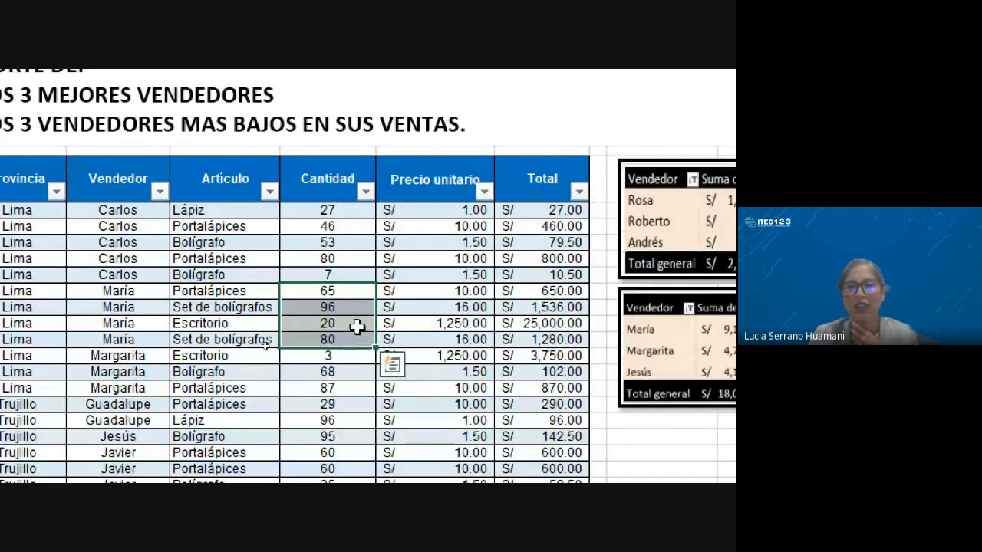
pyautogui.click(347, 289)
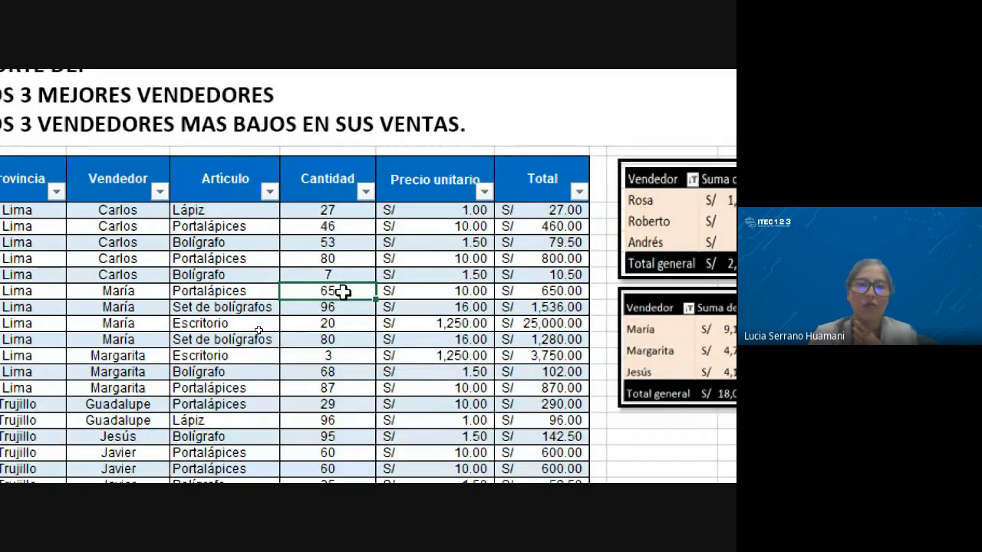
pyautogui.moveTo(345, 292); pyautogui.dragTo(356, 342)
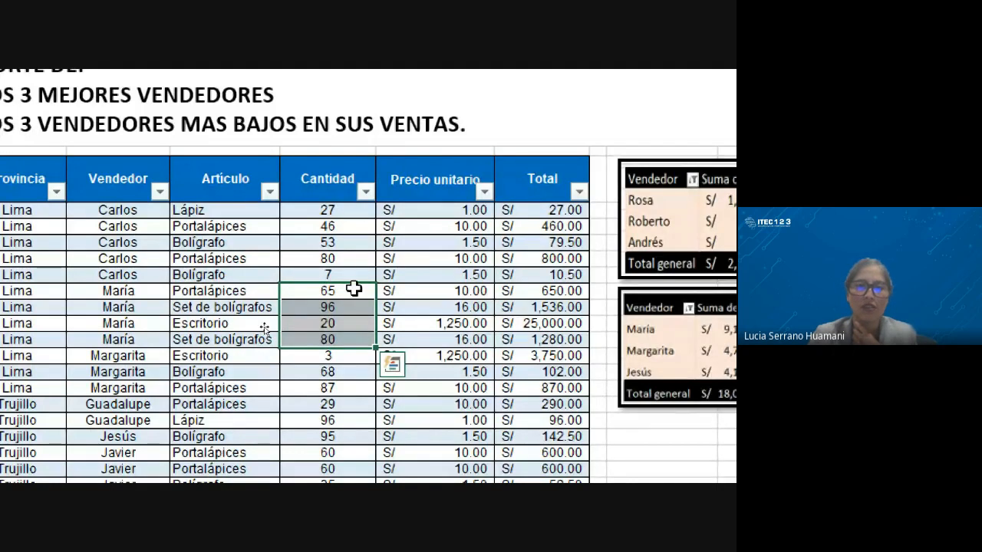
# Step: Check the first seller's quantities against the sale amounts in the Total column
pyautogui.moveTo(340, 209); pyautogui.dragTo(337, 259)
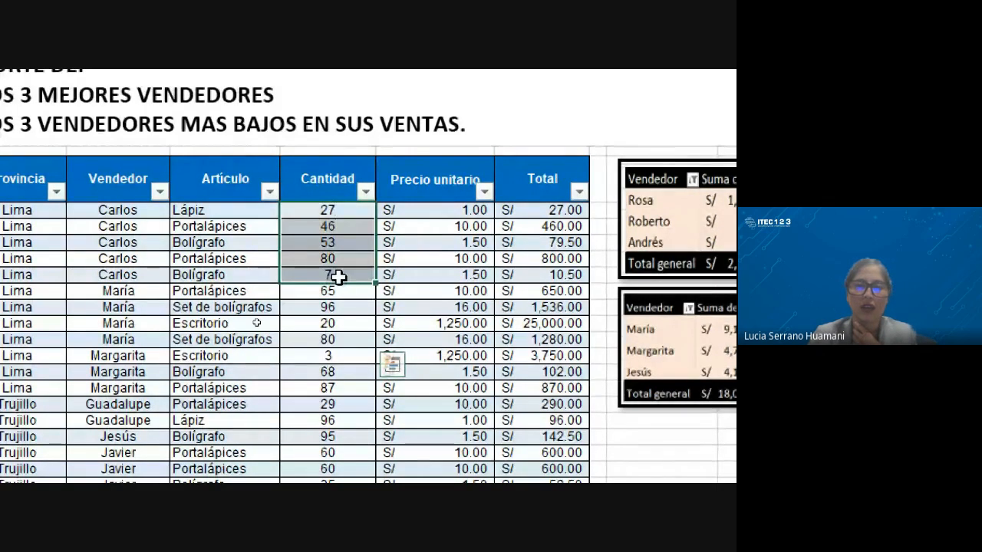
pyautogui.click(545, 205)
pyautogui.moveTo(545, 206); pyautogui.dragTo(563, 287)
pyautogui.click(566, 339)
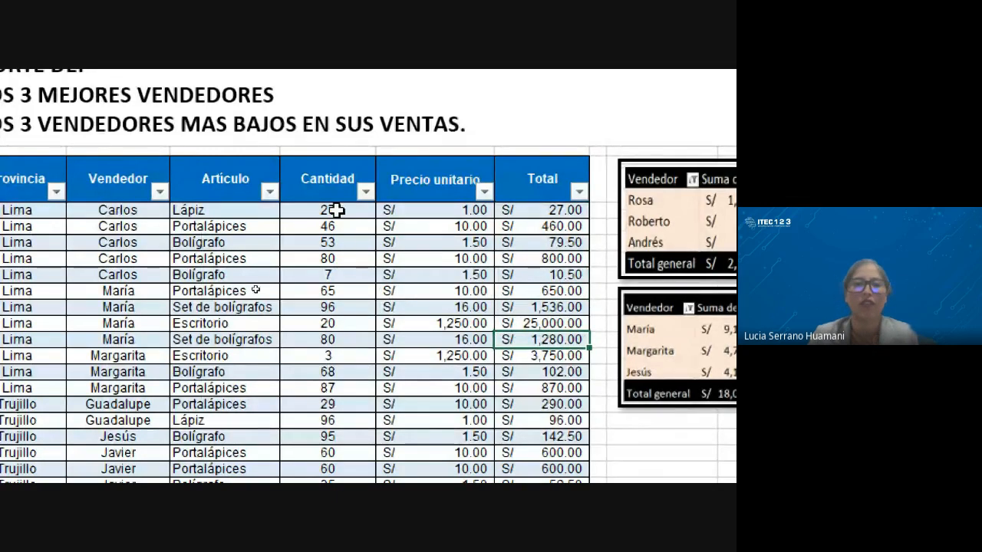
# Step: Examine the Cantidad and Precio unitario columns together with the first Total cell to see how sales amounts are built
pyautogui.moveTo(335, 210); pyautogui.dragTo(355, 471)
pyautogui.click(324, 290)
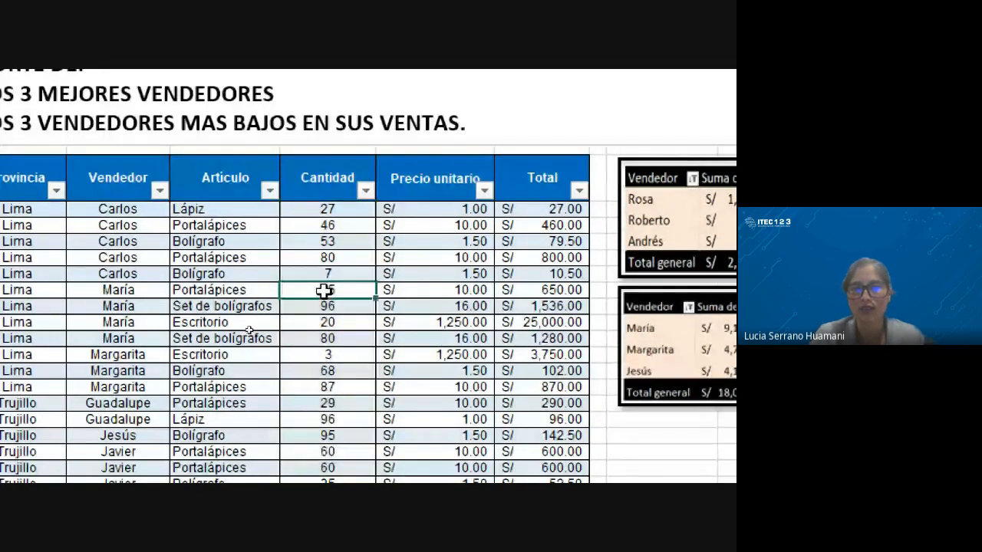
pyautogui.moveTo(300, 211); pyautogui.dragTo(351, 375)
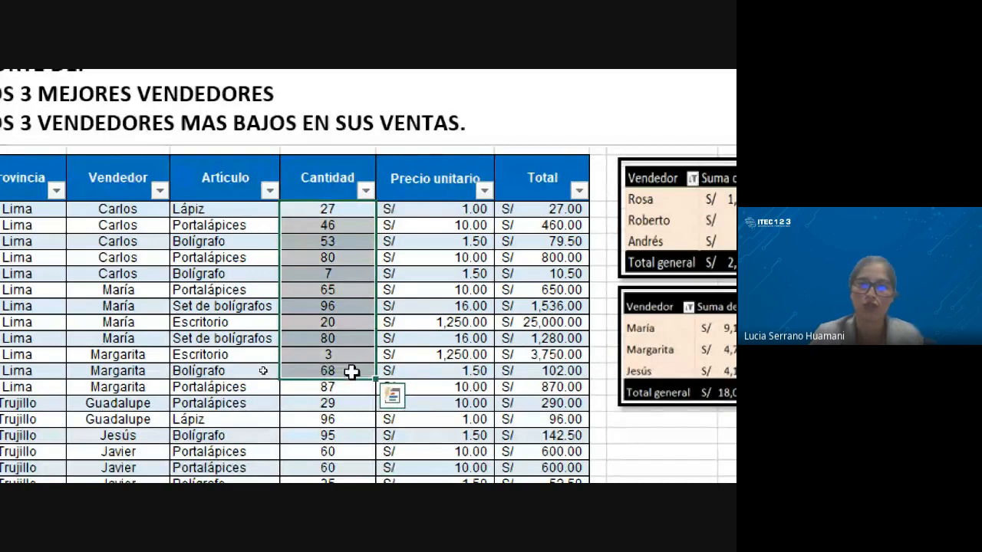
pyautogui.moveTo(331, 176); pyautogui.dragTo(343, 210)
pyautogui.moveTo(343, 244); pyautogui.dragTo(345, 423)
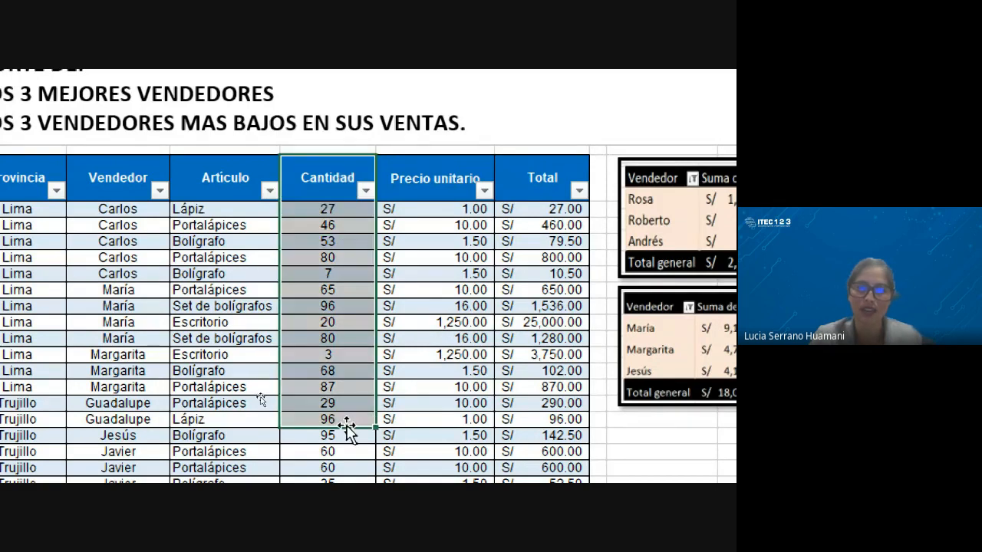
pyautogui.moveTo(429, 178); pyautogui.dragTo(433, 435)
pyautogui.click(568, 207)
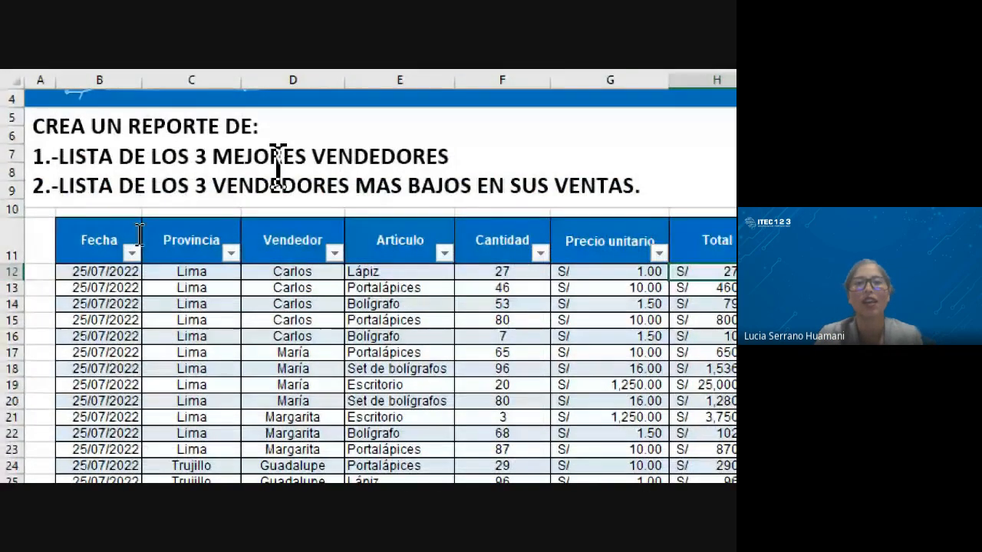
# Step: Highlight the wording of the first report request, the list of the 3 MEJORES VENDEDORES, in the instruction box
pyautogui.moveTo(213, 157); pyautogui.dragTo(454, 157)
pyautogui.click(481, 166)
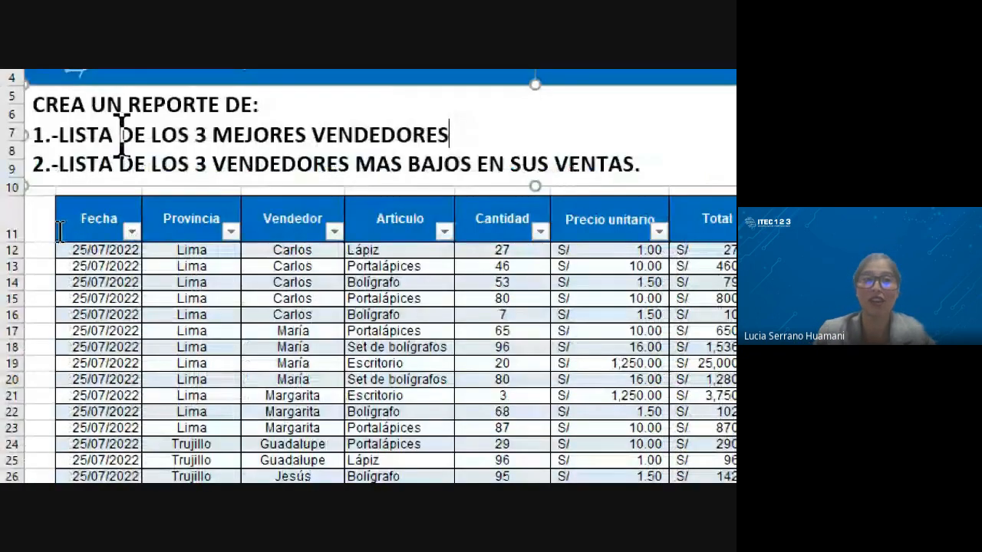
pyautogui.moveTo(120, 135); pyautogui.dragTo(307, 135)
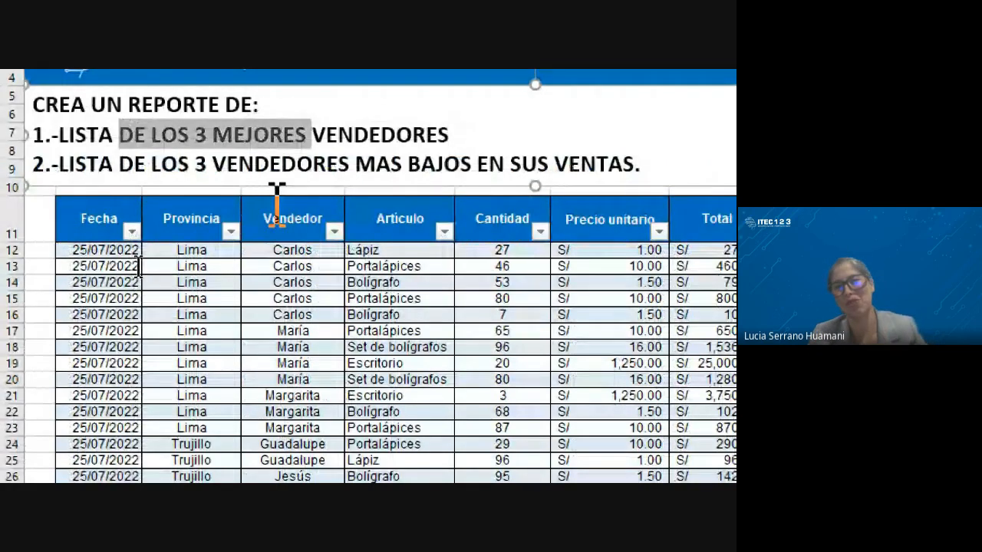
# Step: Examine the Vendedor and Total columns of the sales table and the two sample summary images beside it
pyautogui.scroll(-1, 282, 380)
pyautogui.click(298, 250)
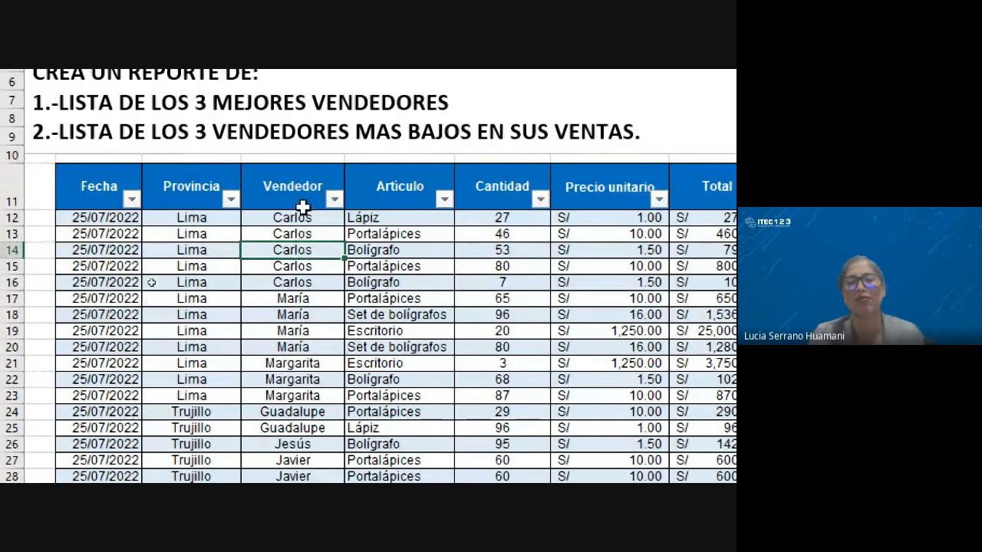
pyautogui.moveTo(303, 207); pyautogui.dragTo(303, 444)
pyautogui.hscroll(3, 529, 288)
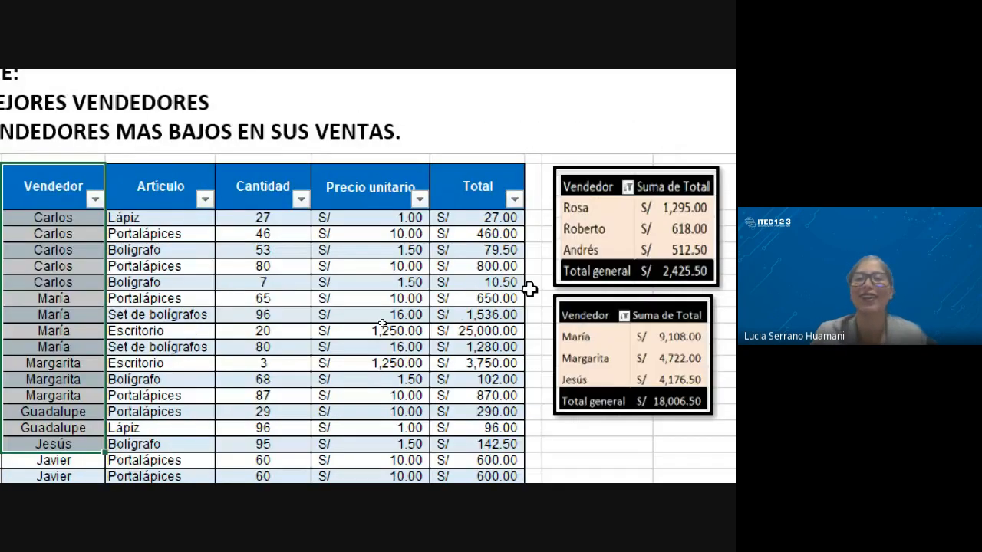
pyautogui.moveTo(484, 187); pyautogui.dragTo(467, 338)
pyautogui.click(495, 292)
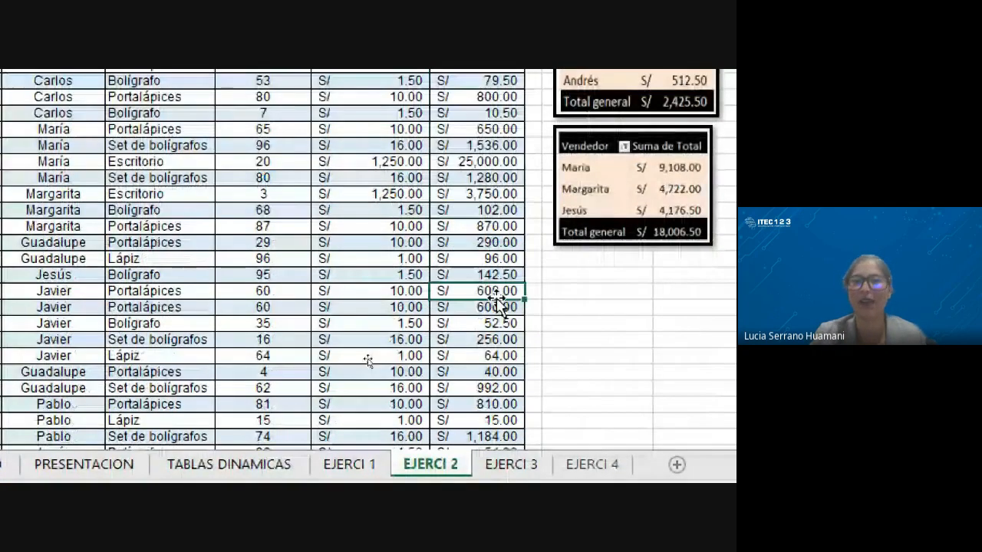
pyautogui.scroll(2, 314, 252)
pyautogui.click(315, 263)
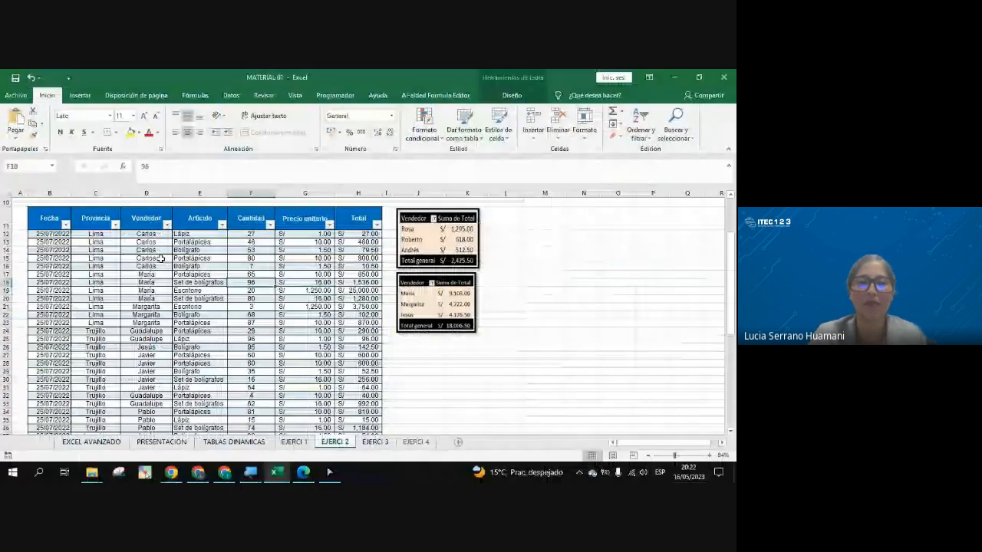
pyautogui.click(80, 201)
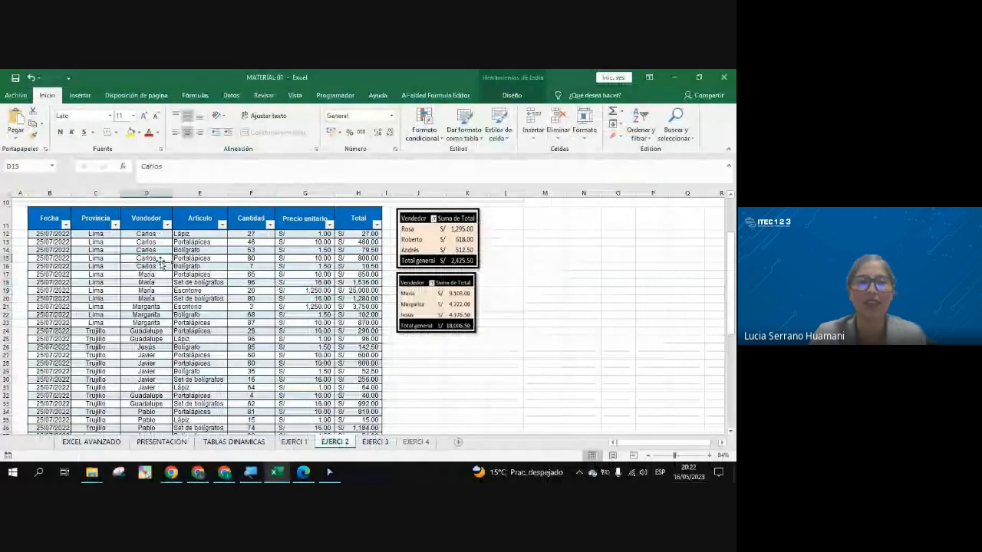
pyautogui.scroll(1, 161, 263)
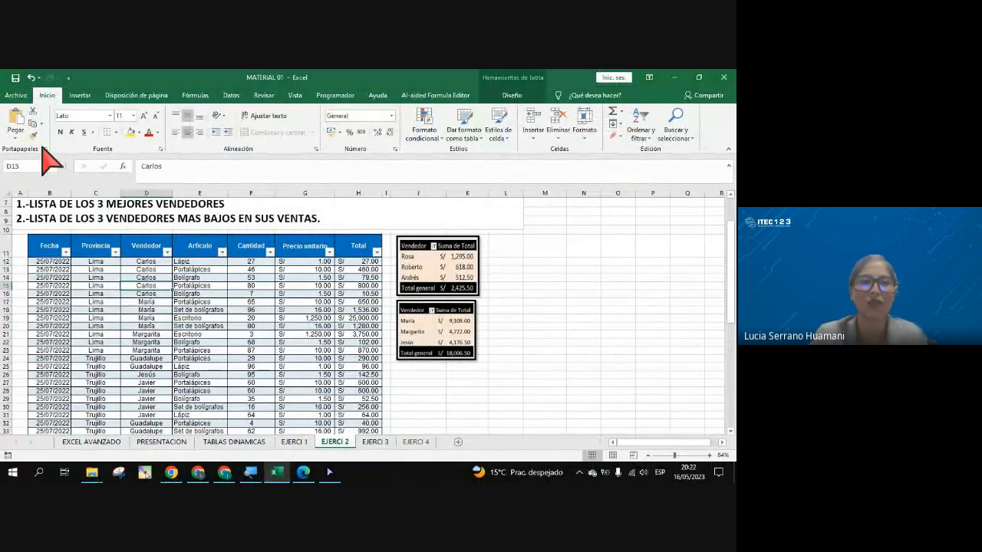
pyautogui.click(80, 96)
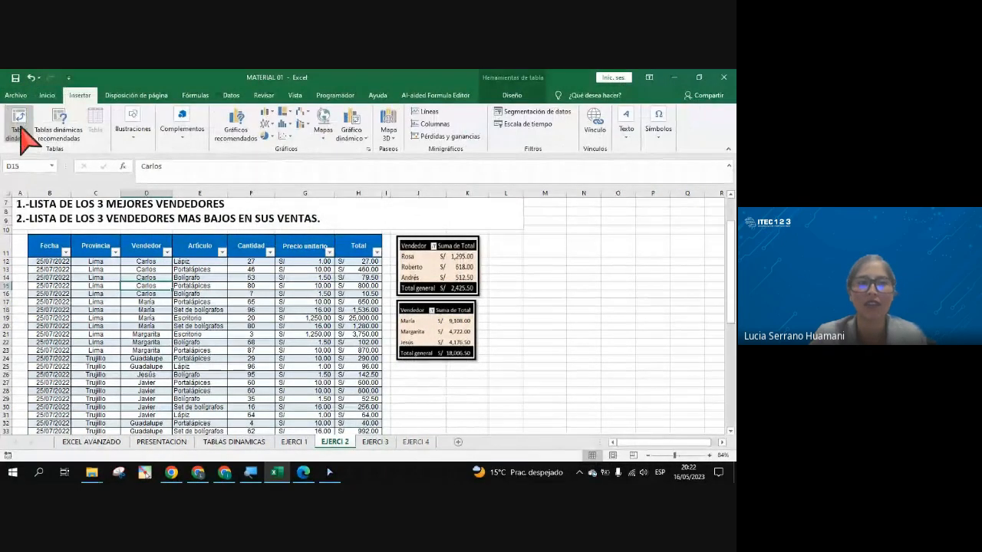
pyautogui.click(20, 122)
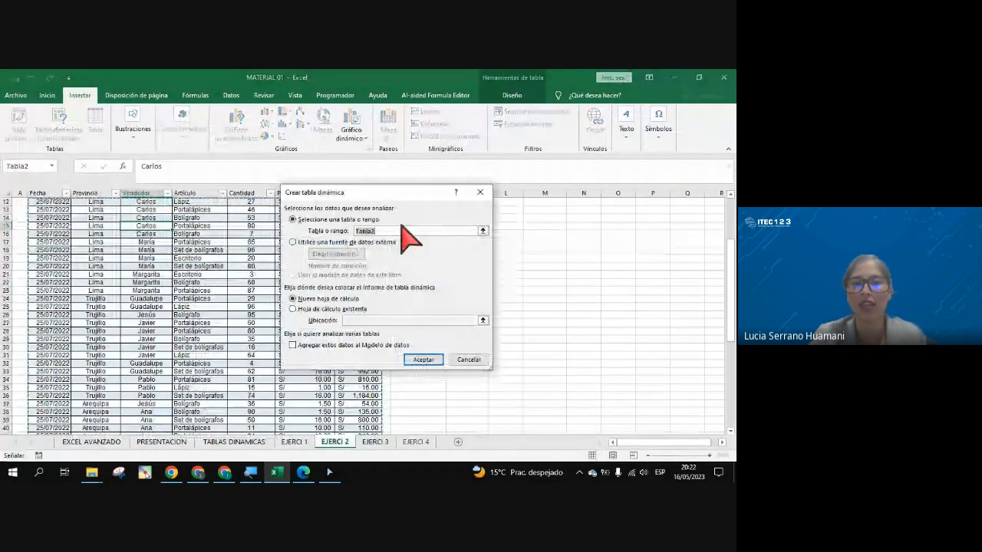
pyautogui.scroll(3, 417, 264)
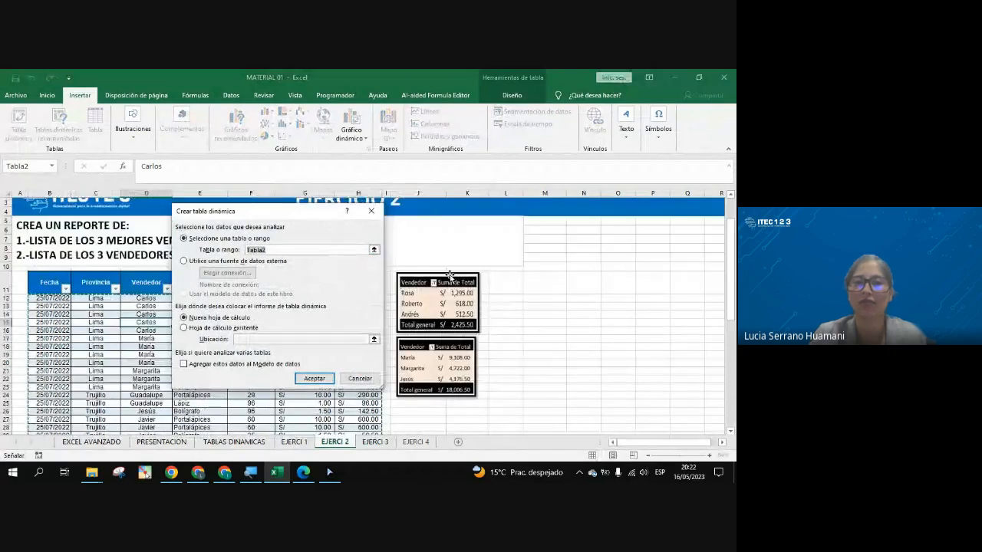
pyautogui.click(371, 211)
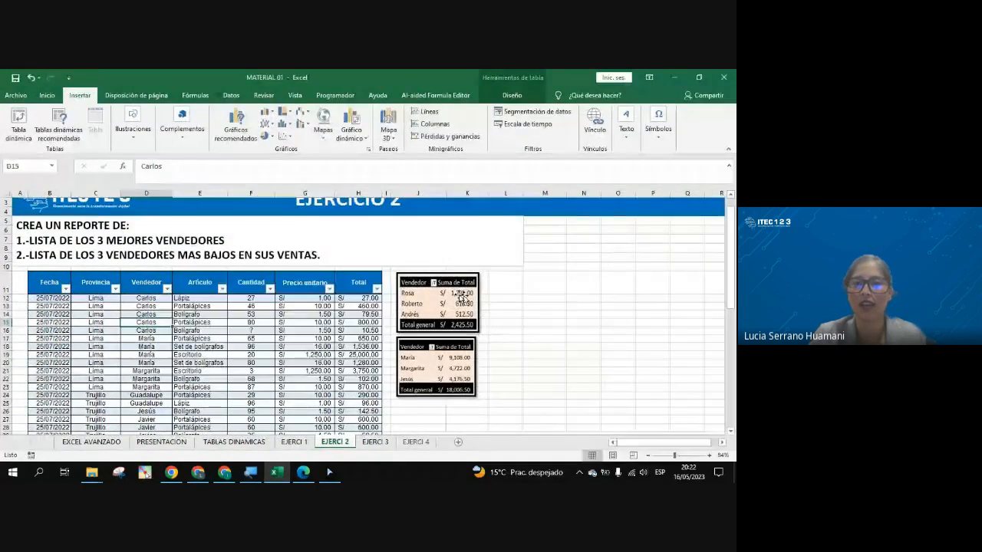
# Step: Move the two sample summary images side by side around columns M to Q, clearing the area next to the sales table
pyautogui.moveTo(438, 303); pyautogui.dragTo(569, 250)
pyautogui.moveTo(486, 374); pyautogui.dragTo(703, 258)
pyautogui.click(421, 300)
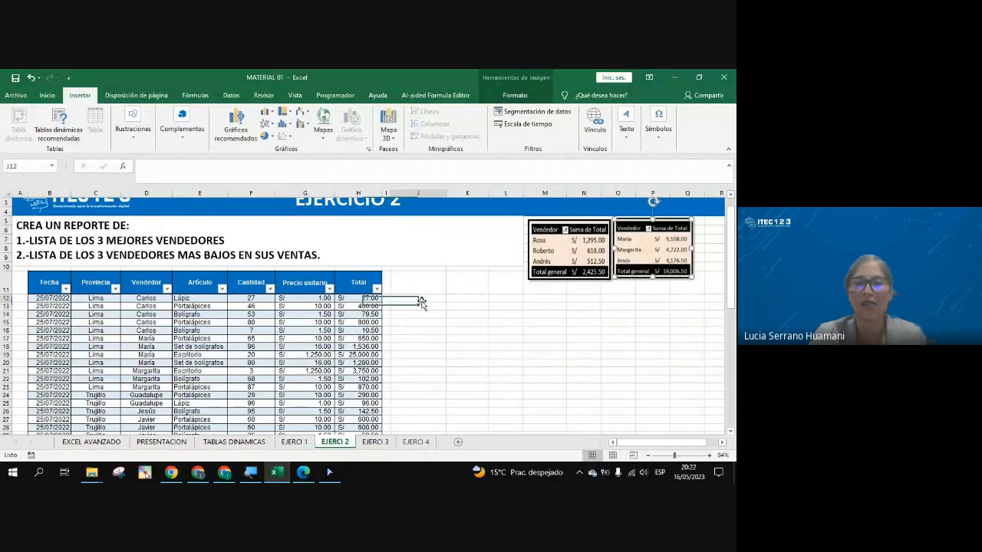
# Step: Create a pivot table from Tabla2 at cell J12 of the existing sheet, with Vendedor as its row field
pyautogui.click(79, 332)
pyautogui.click(28, 126)
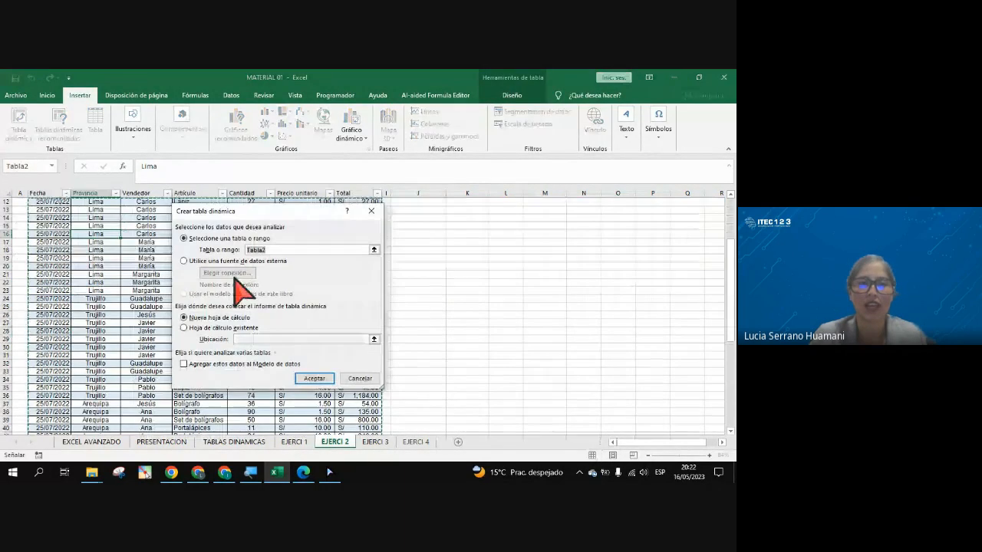
pyautogui.click(186, 328)
pyautogui.scroll(3, 473, 333)
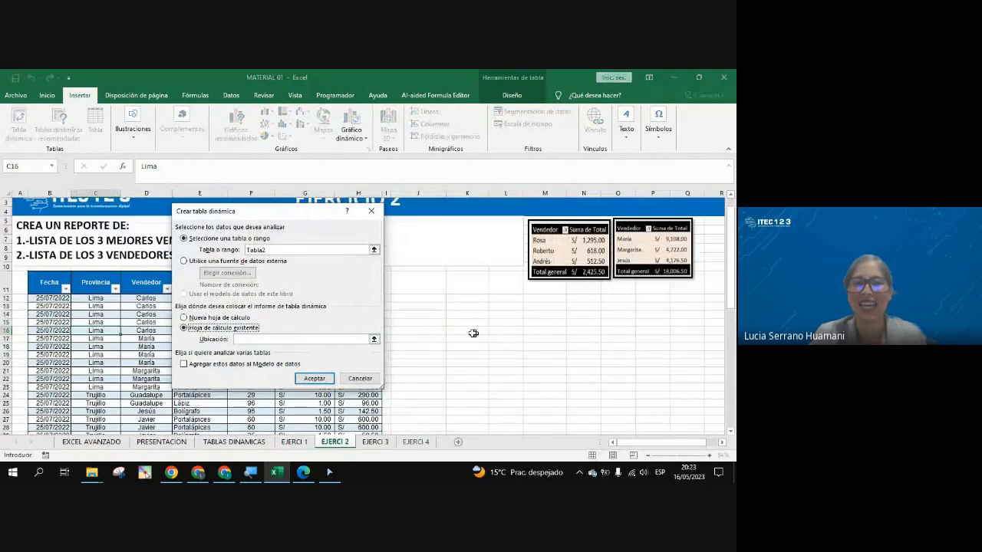
pyautogui.moveTo(322, 218); pyautogui.dragTo(283, 217)
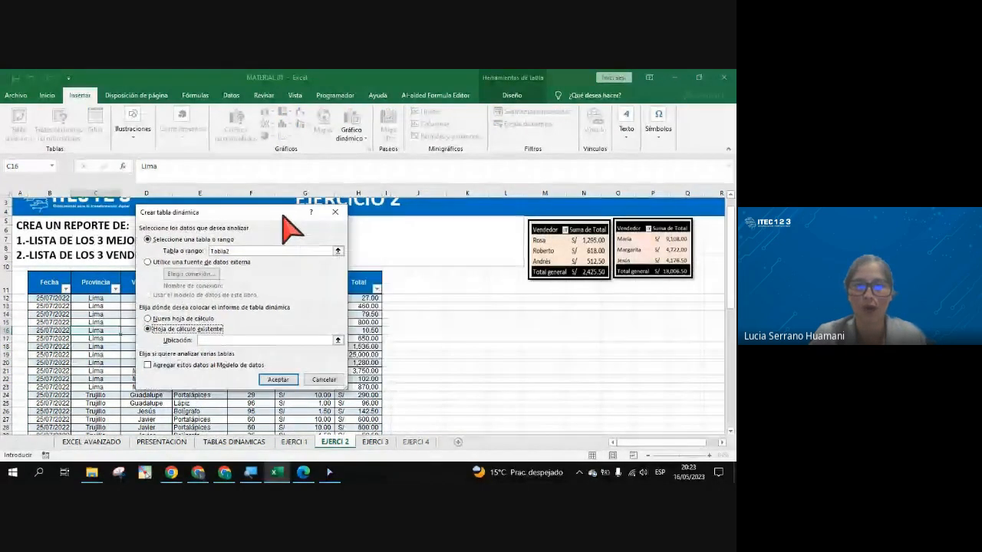
pyautogui.click(418, 298)
pyautogui.click(278, 380)
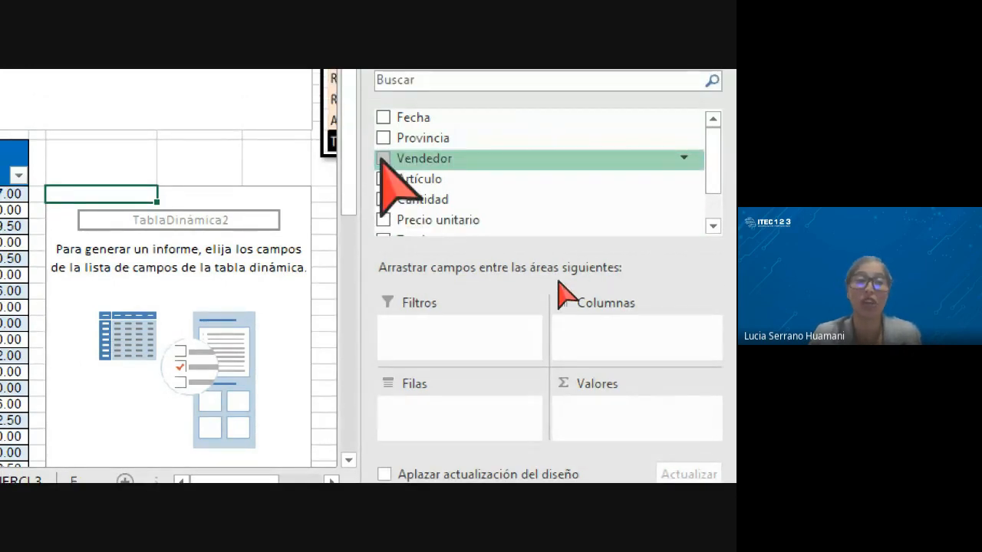
pyautogui.click(382, 159)
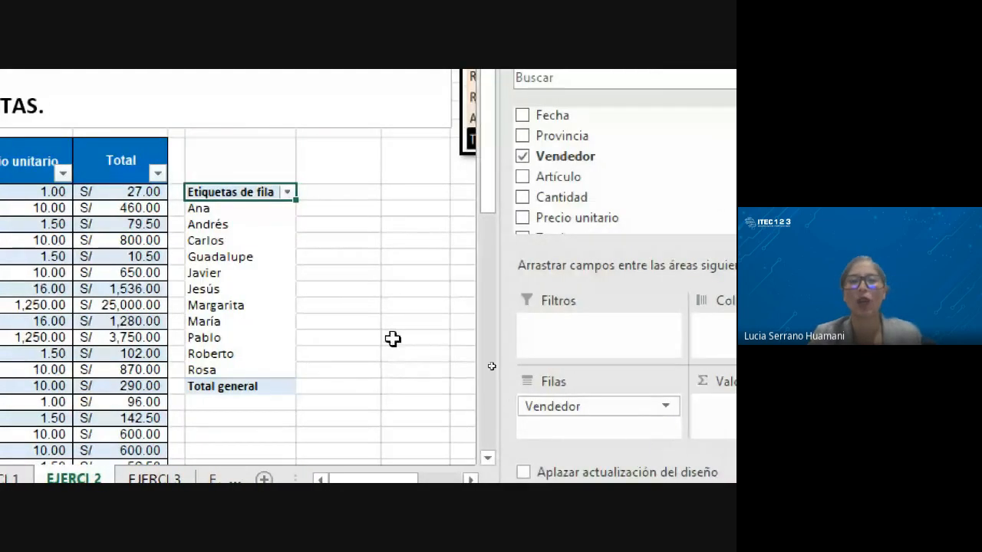
# Step: Examine the seller names listed as row labels in the pivot table
pyautogui.click(205, 212)
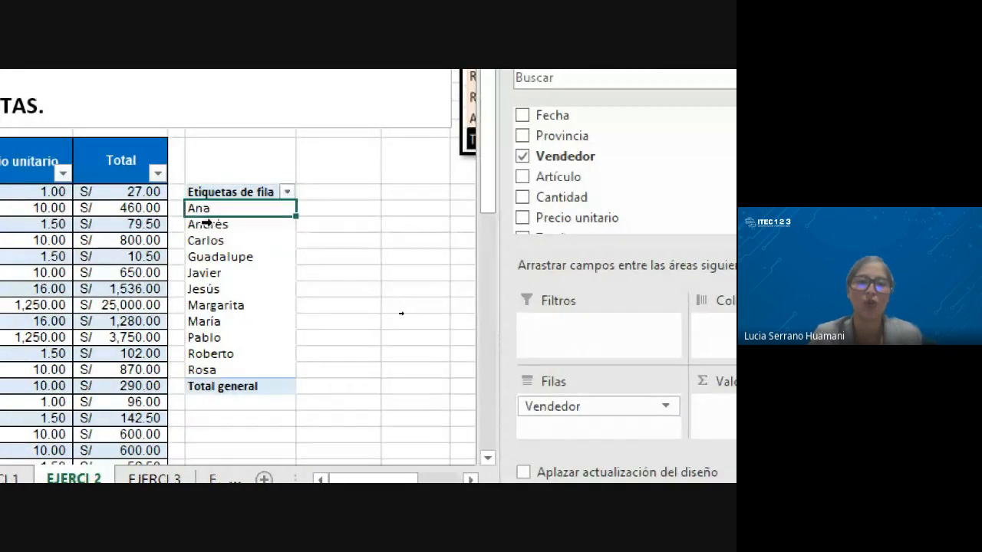
pyautogui.click(206, 223)
pyautogui.click(205, 240)
pyautogui.click(206, 257)
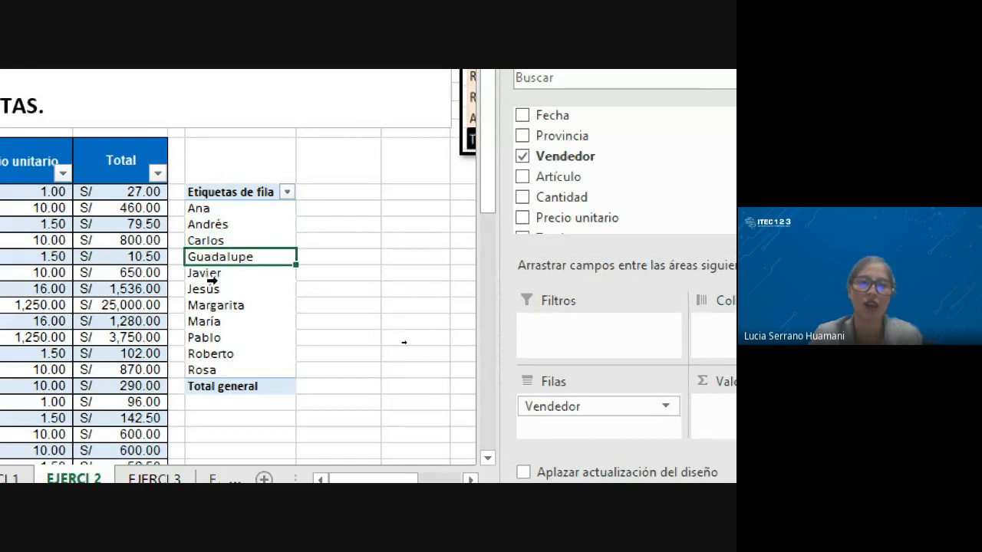
pyautogui.click(211, 274)
pyautogui.click(215, 309)
pyautogui.click(212, 322)
pyautogui.click(223, 335)
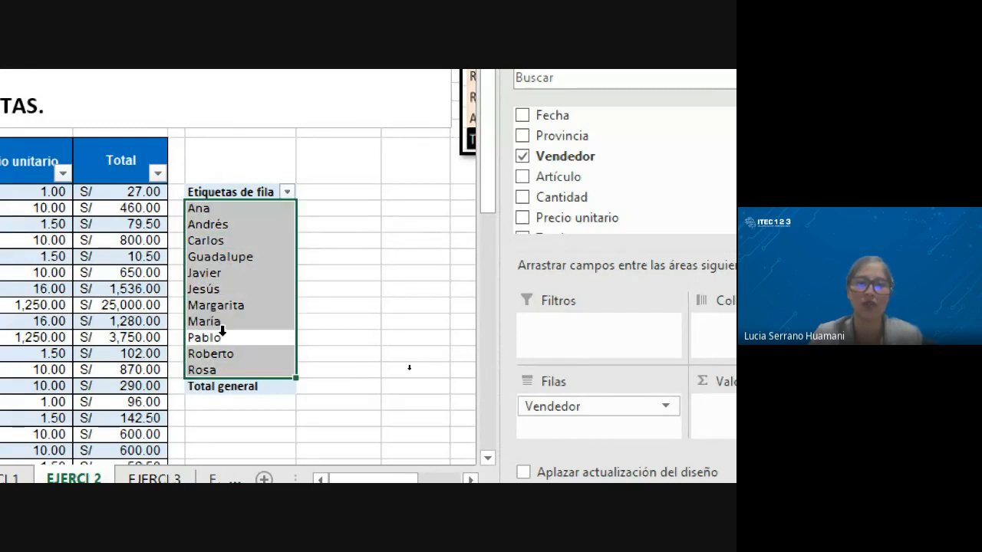
pyautogui.click(337, 354)
pyautogui.click(215, 224)
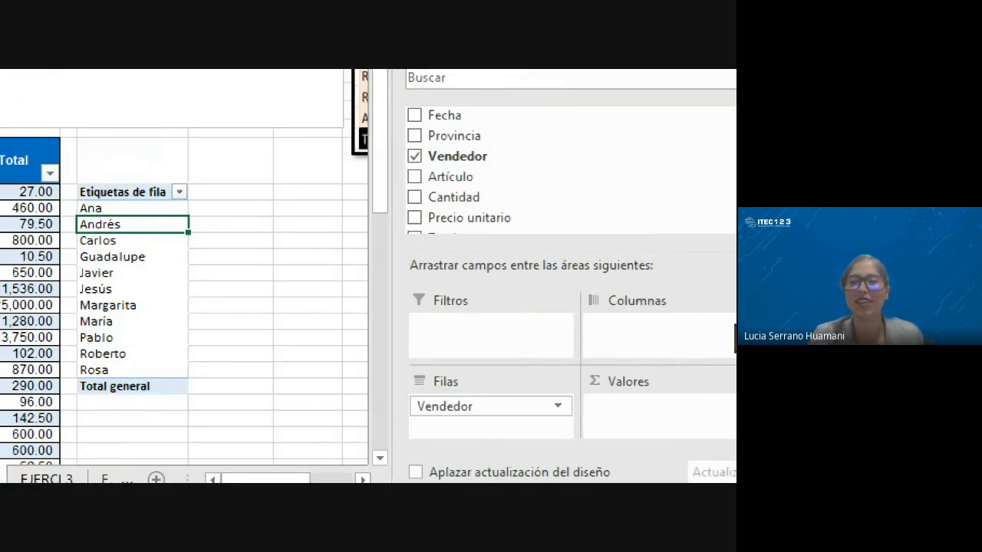
# Step: Add the Total field to the pivot table's values as a sum
pyautogui.scroll(-1, 606, 170)
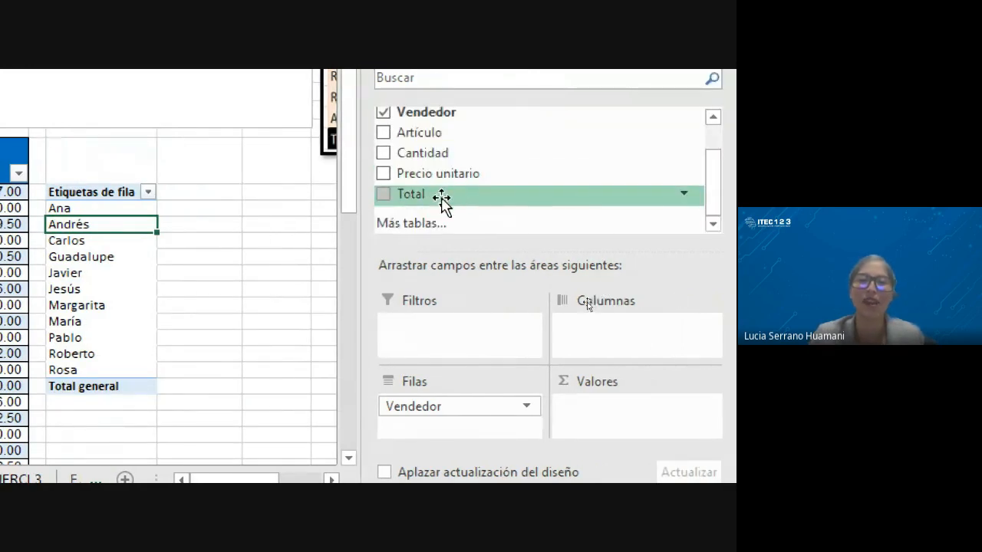
pyautogui.click(384, 194)
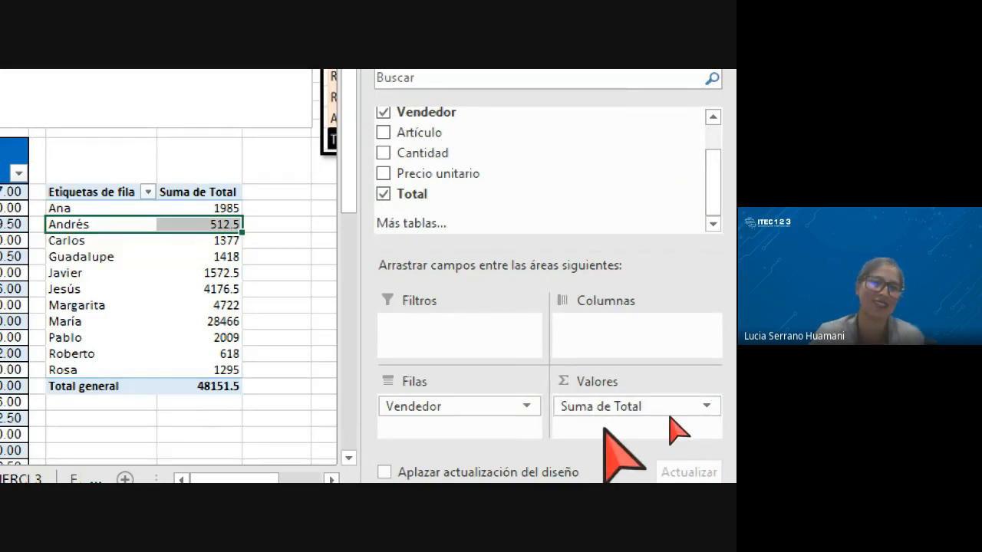
# Step: Examine each seller's Suma de Total in the pivot table and the first seller's rows in the source table
pyautogui.click(186, 275)
pyautogui.click(210, 208)
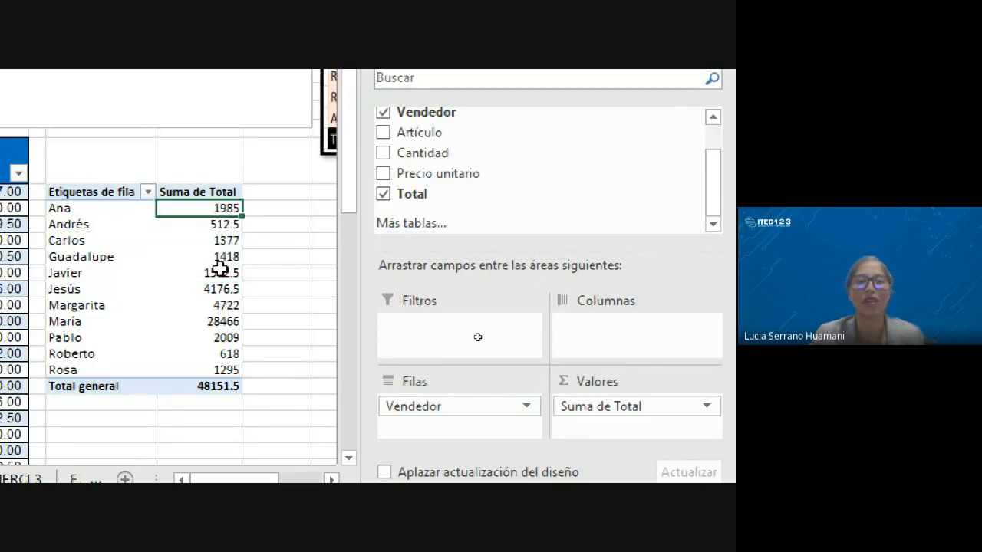
pyautogui.click(210, 225)
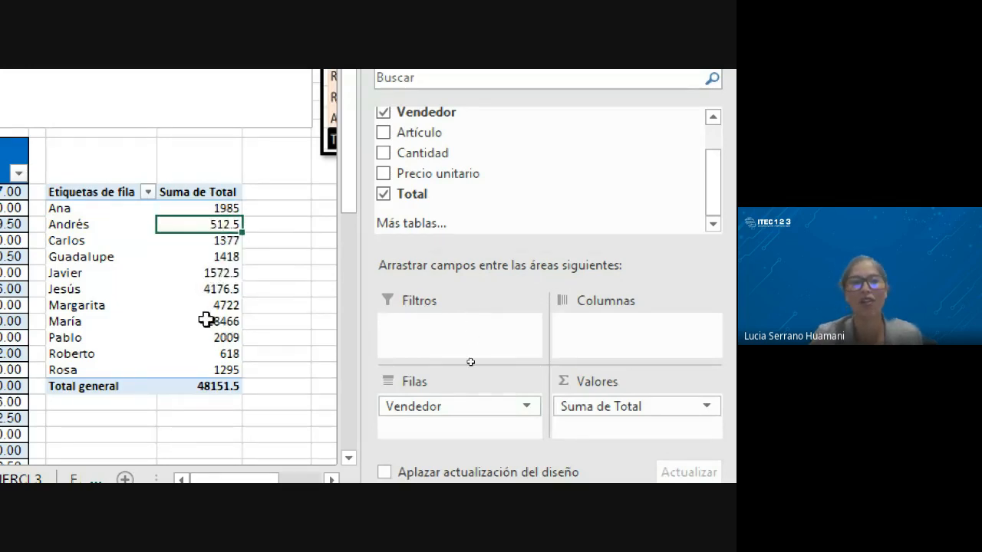
pyautogui.moveTo(206, 320)
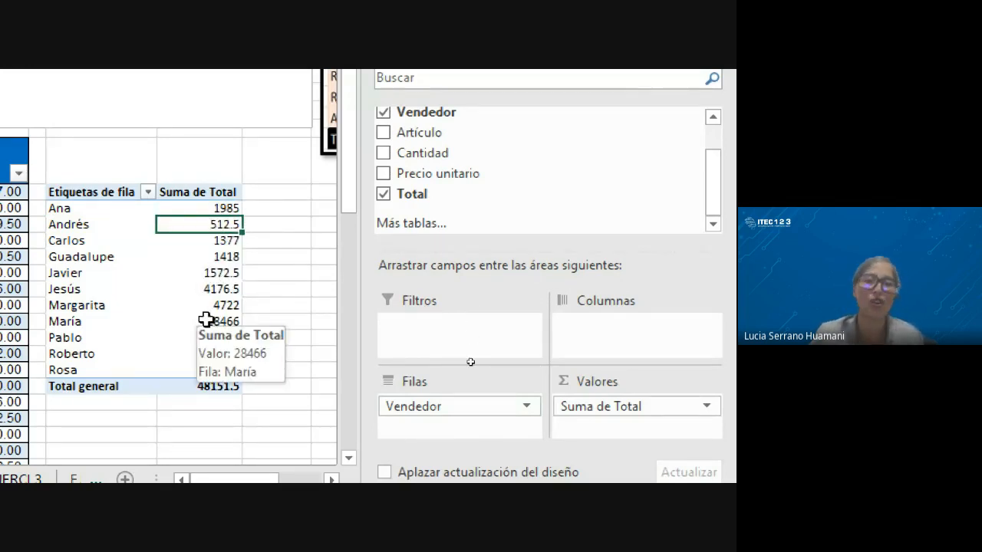
pyautogui.click(212, 240)
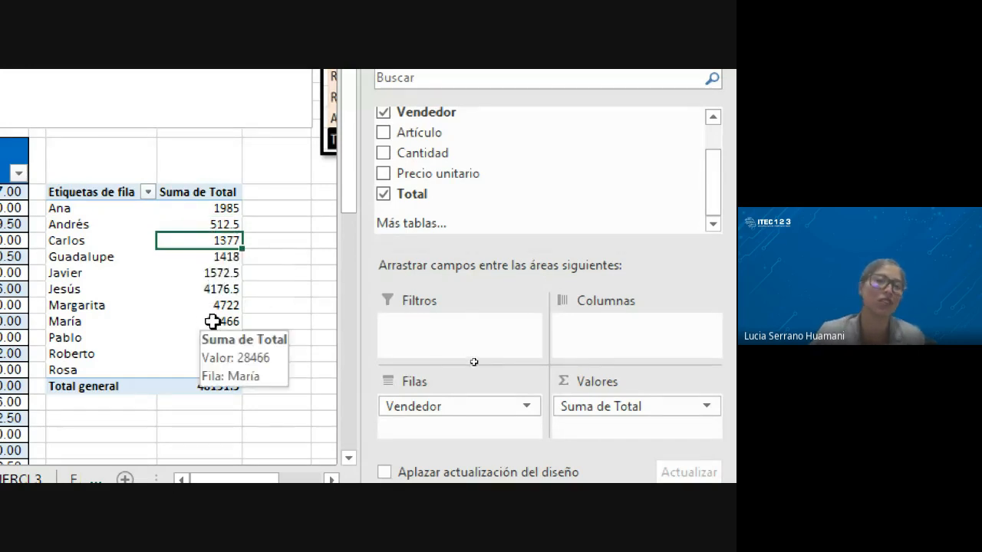
pyautogui.click(218, 274)
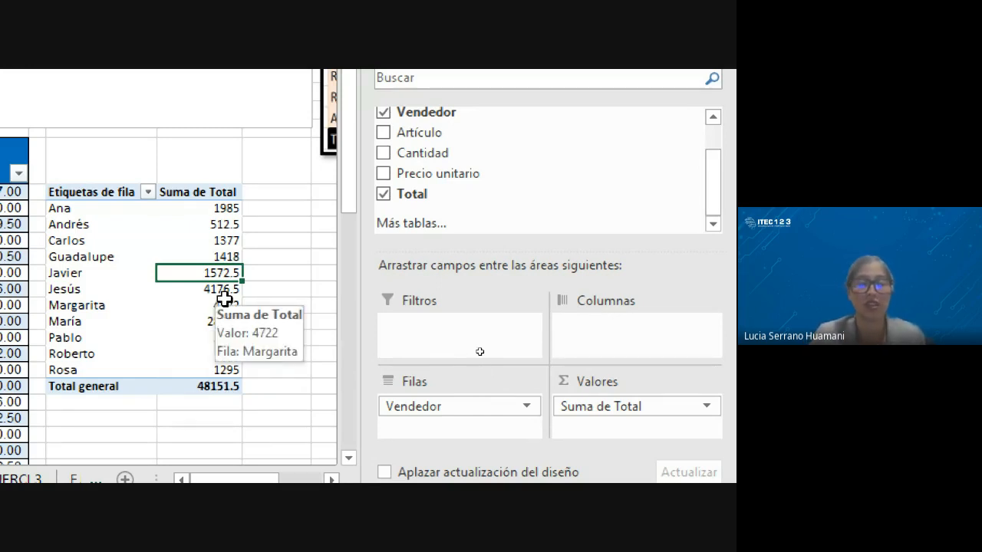
pyautogui.click(220, 292)
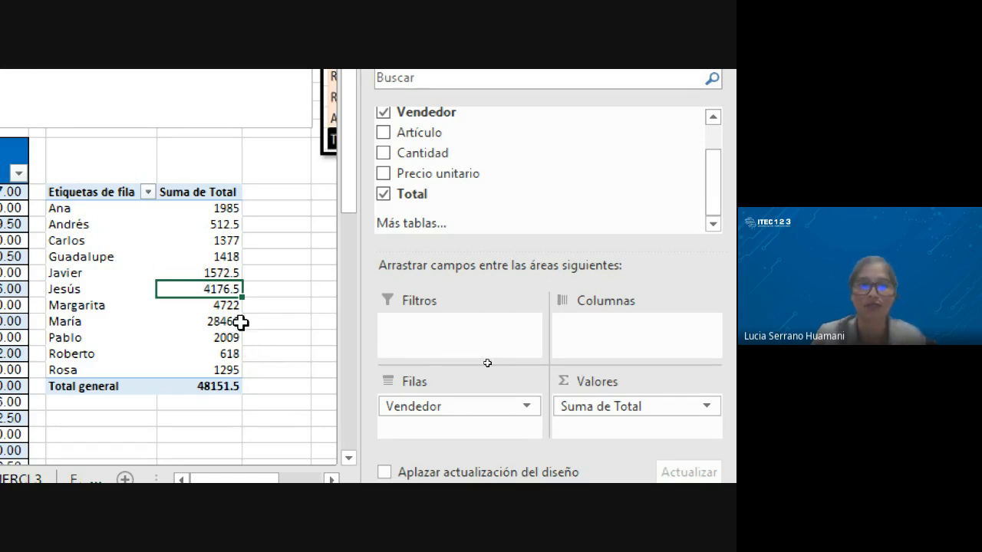
pyautogui.click(229, 322)
pyautogui.click(229, 354)
pyautogui.click(208, 290)
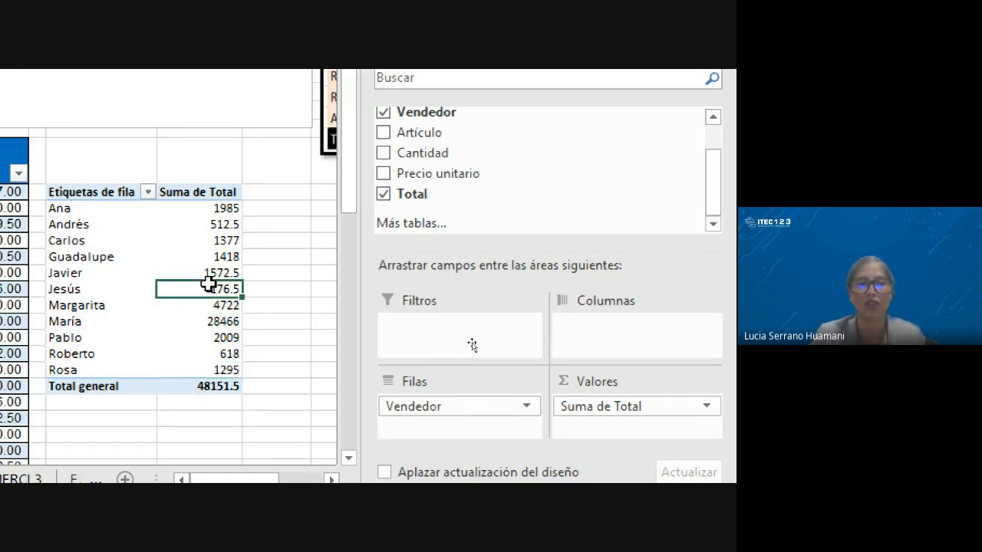
pyautogui.moveTo(212, 211); pyautogui.dragTo(227, 368)
pyautogui.click(215, 255)
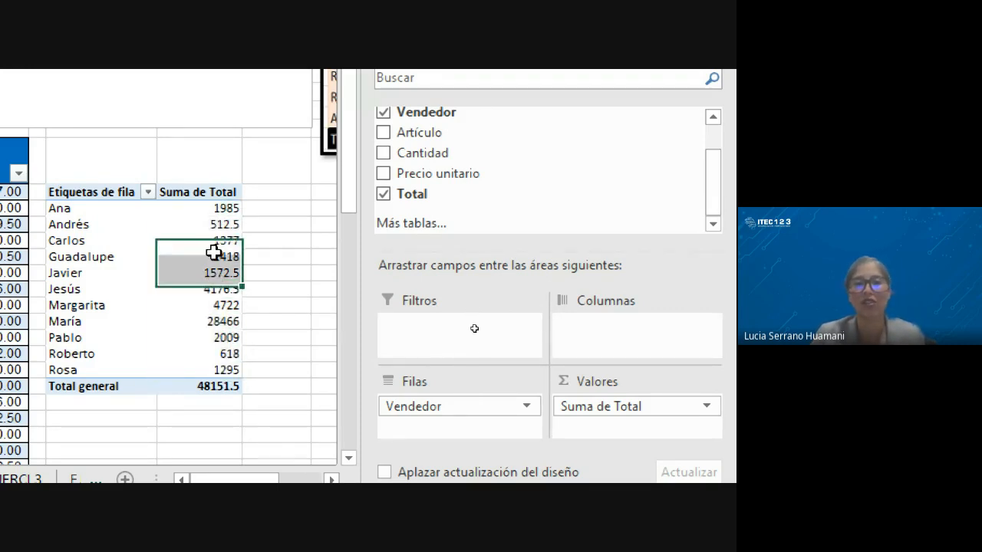
pyautogui.click(209, 212)
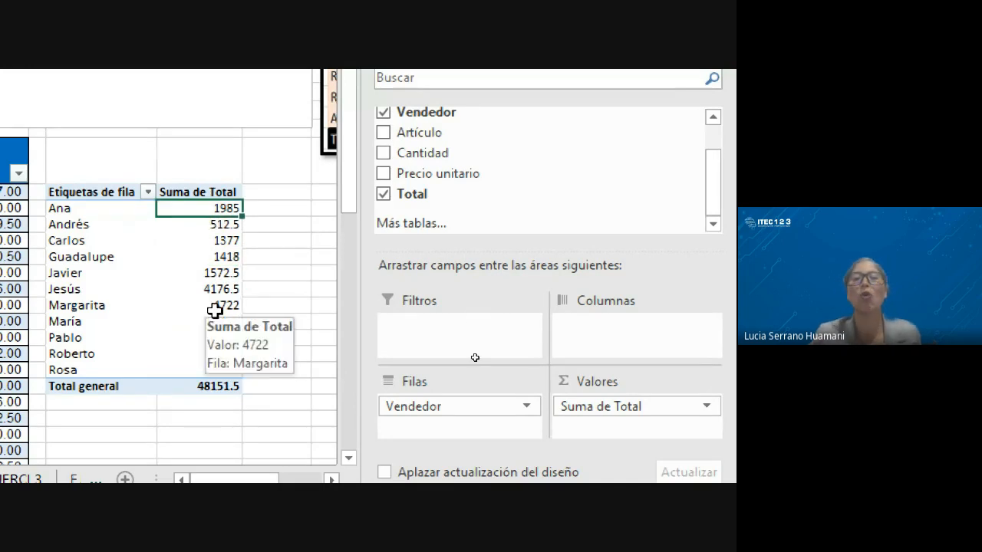
pyautogui.click(195, 192)
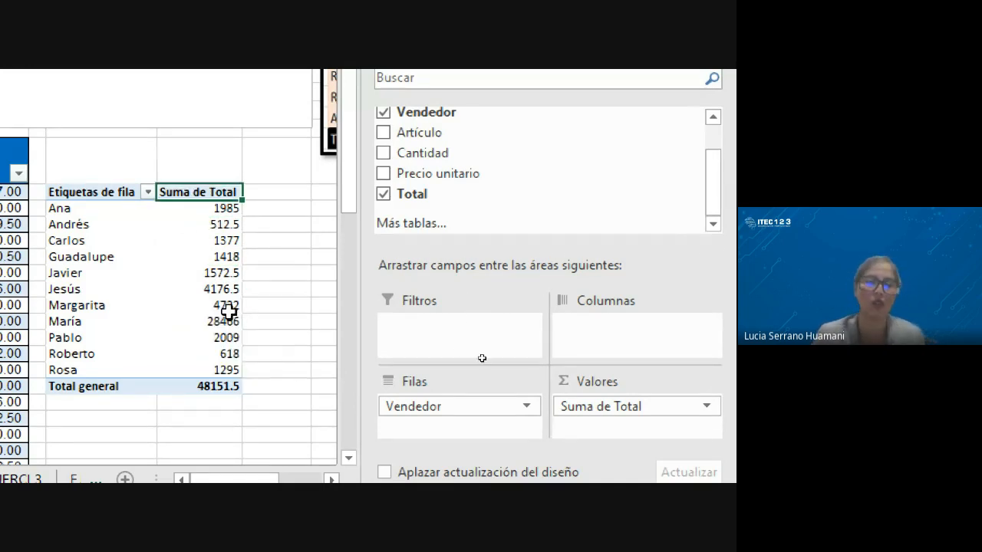
pyautogui.moveTo(229, 313)
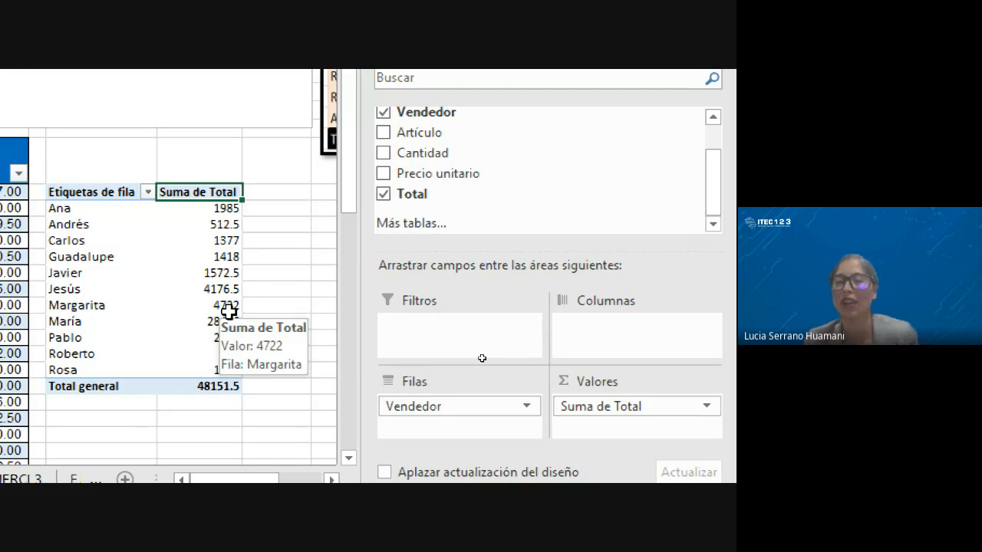
pyautogui.click(218, 208)
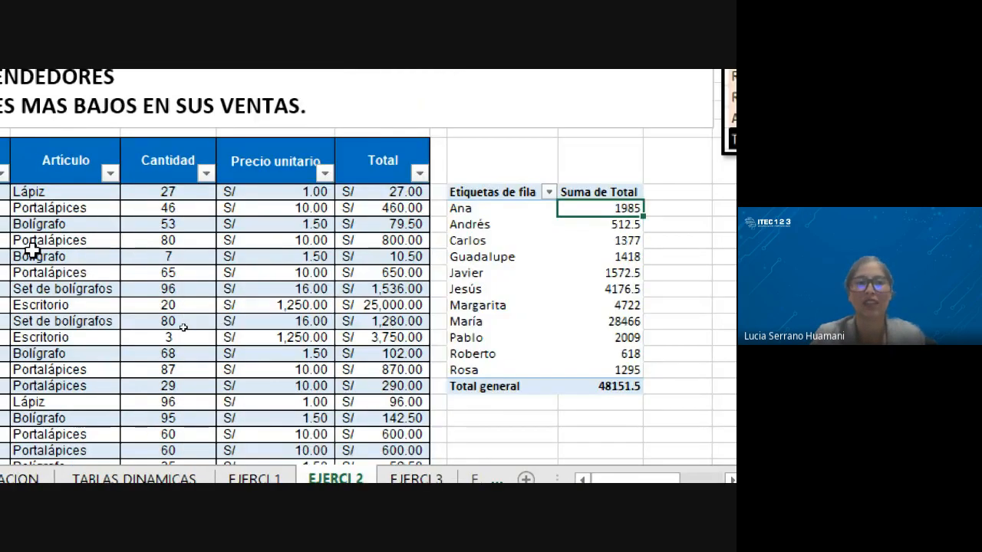
pyautogui.moveTo(103, 193); pyautogui.dragTo(115, 256)
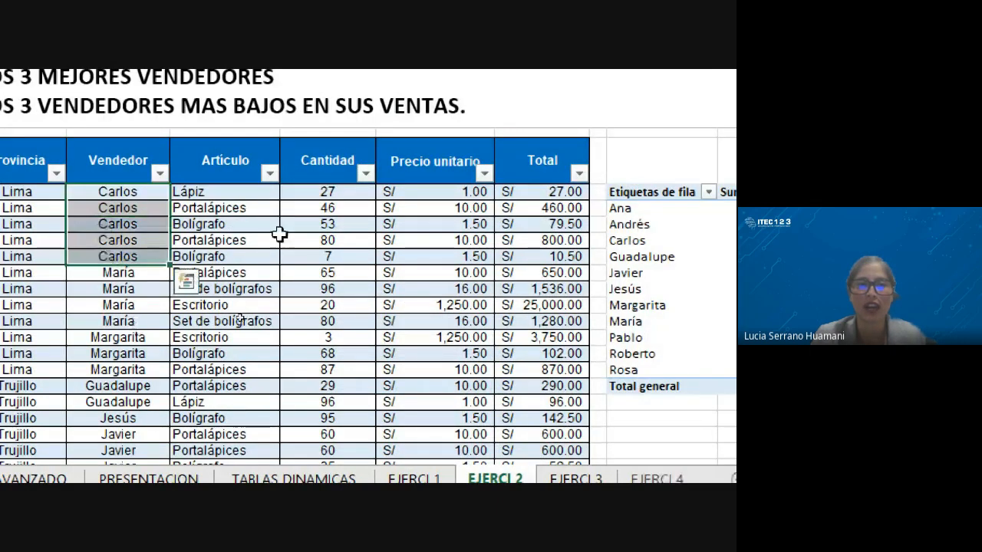
# Step: Compare the first seller's Total rows in the source table with that seller's pivot table sum, and check the Google Meet call messages
pyautogui.moveTo(544, 191); pyautogui.dragTo(541, 256)
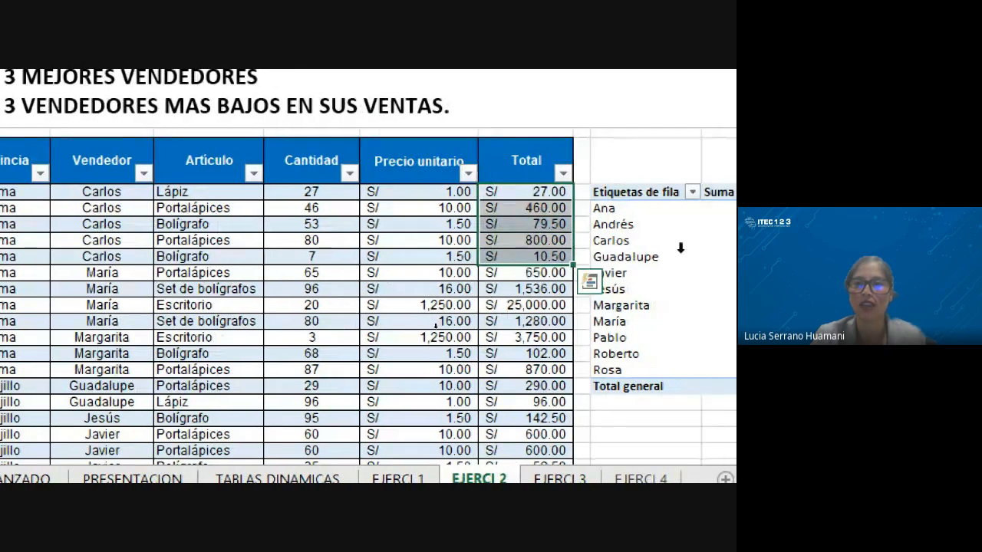
pyautogui.click(322, 240)
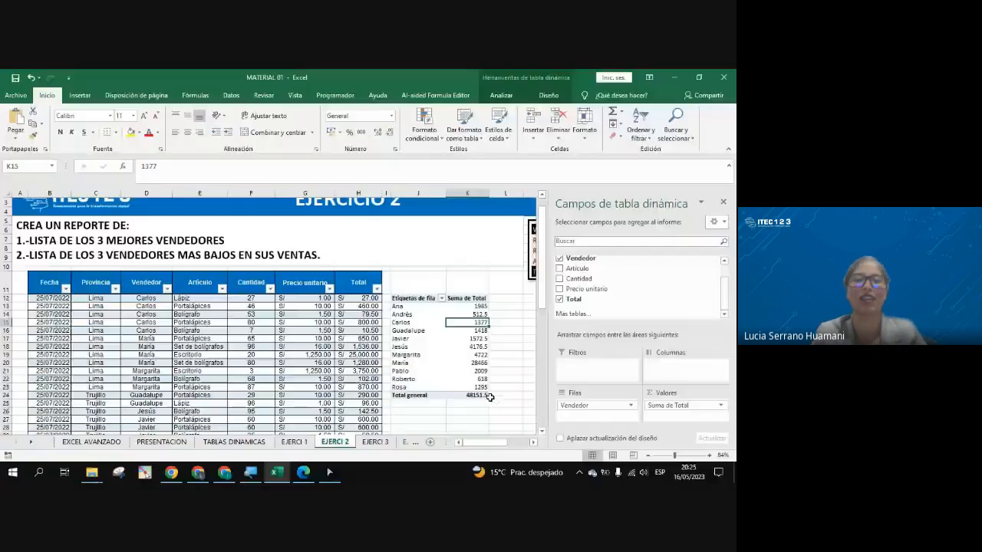
pyautogui.click(225, 472)
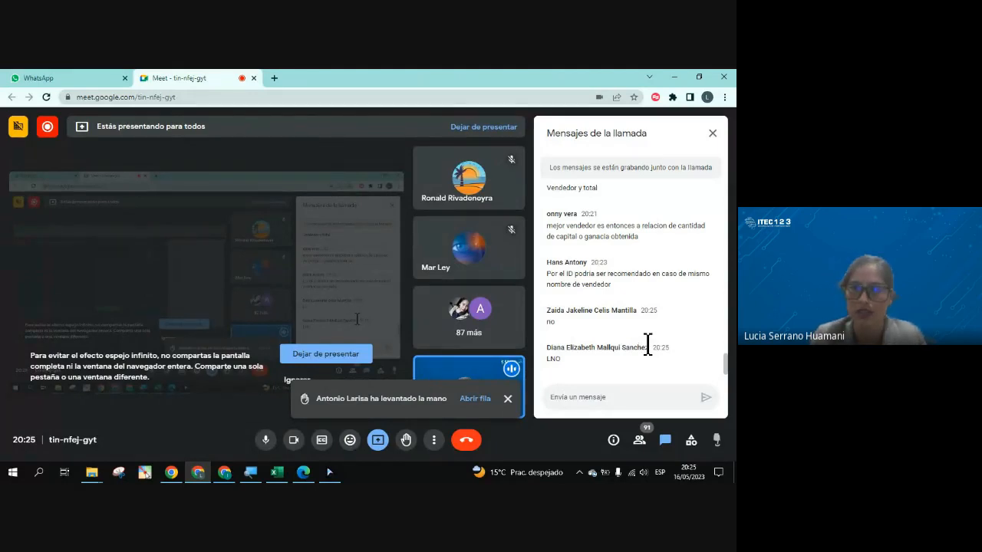
pyautogui.hotkey('alt', 'Tab')
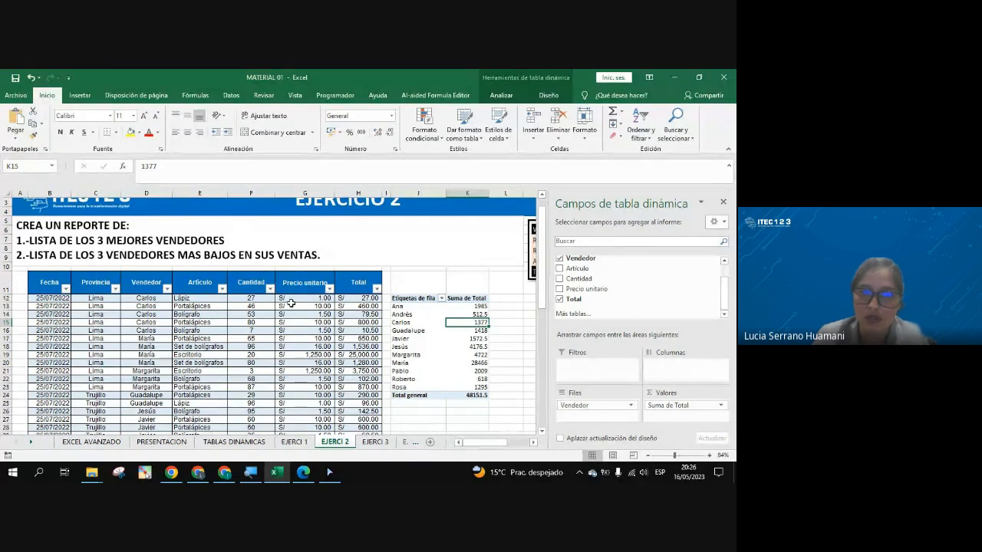
# Step: Examine the Vendedor column beside the pivot table's seller sums, and read the newest call message in Google Meet
pyautogui.click(131, 283)
pyautogui.moveTo(134, 294); pyautogui.dragTo(165, 397)
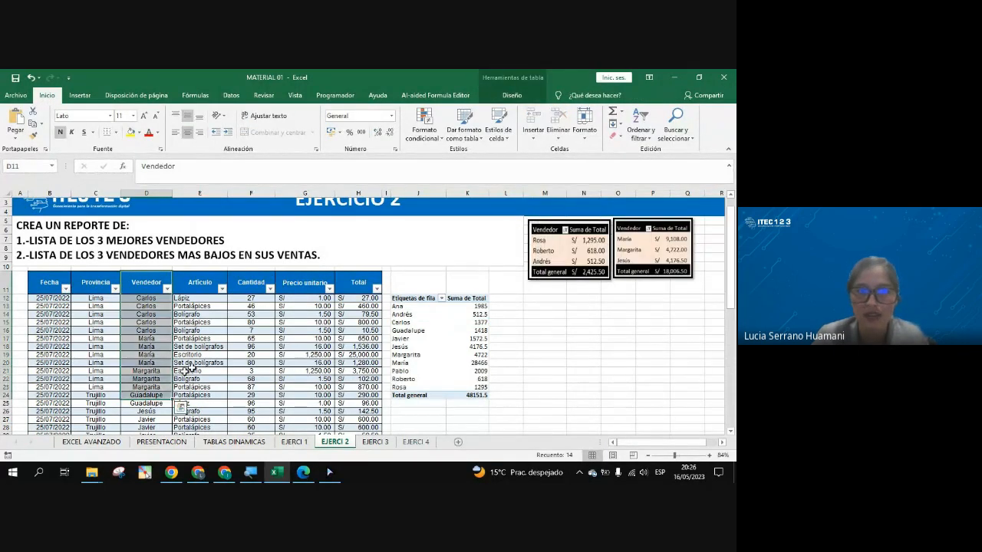
pyautogui.click(424, 310)
pyautogui.click(452, 319)
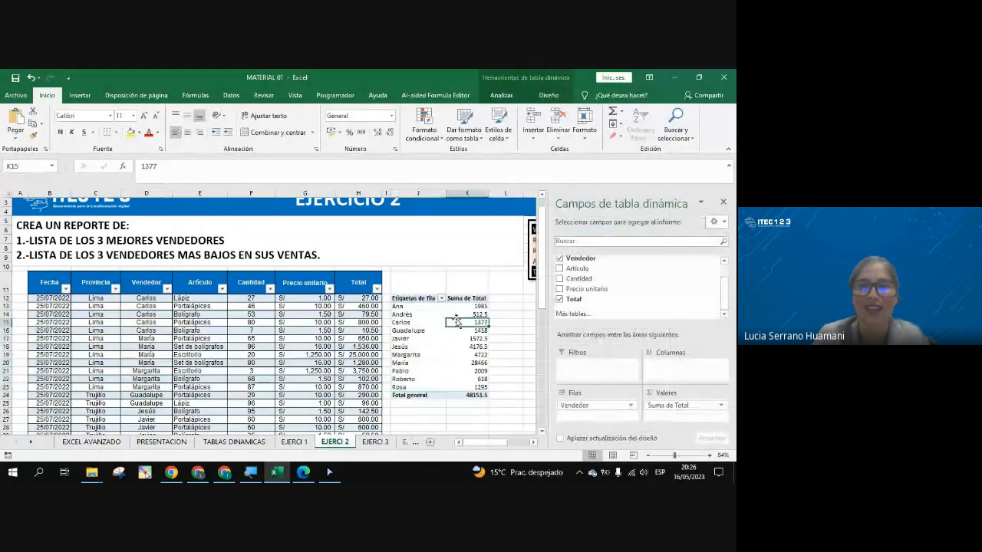
pyautogui.hotkey('alt', 'Tab')
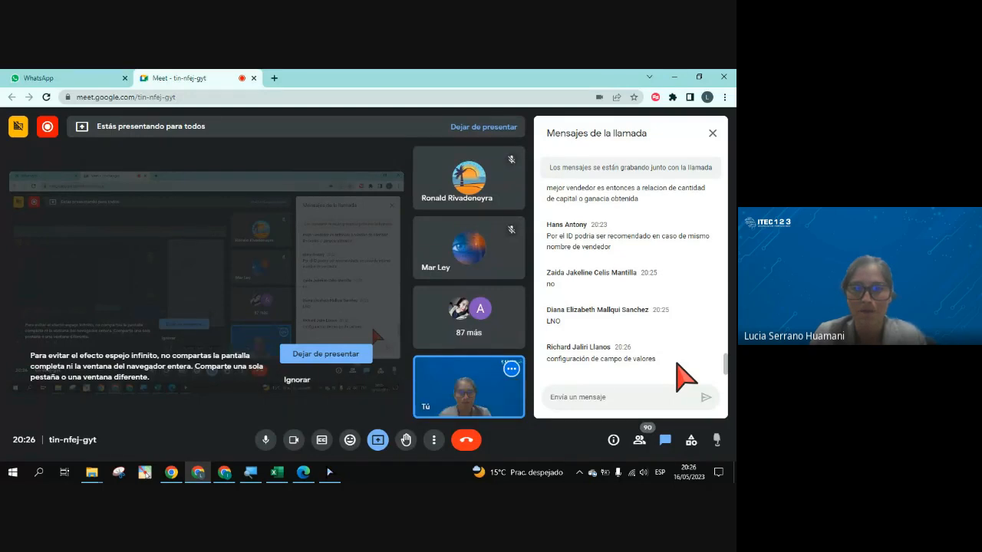
pyautogui.hotkey('alt', 'Tab')
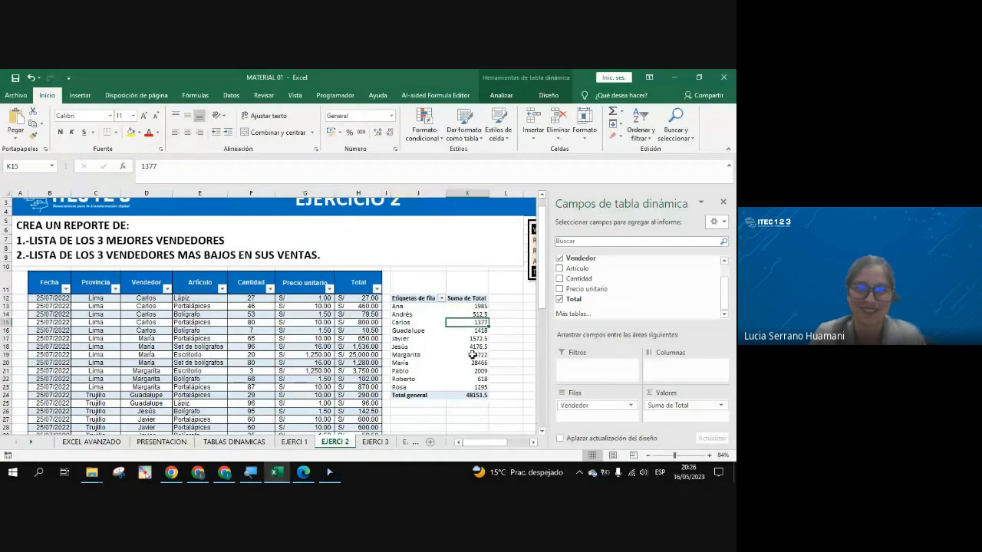
# Step: Format the pivot table's Suma de Total field as Moneda with 2 decimal places and the S/ symbol
pyautogui.click(466, 299)
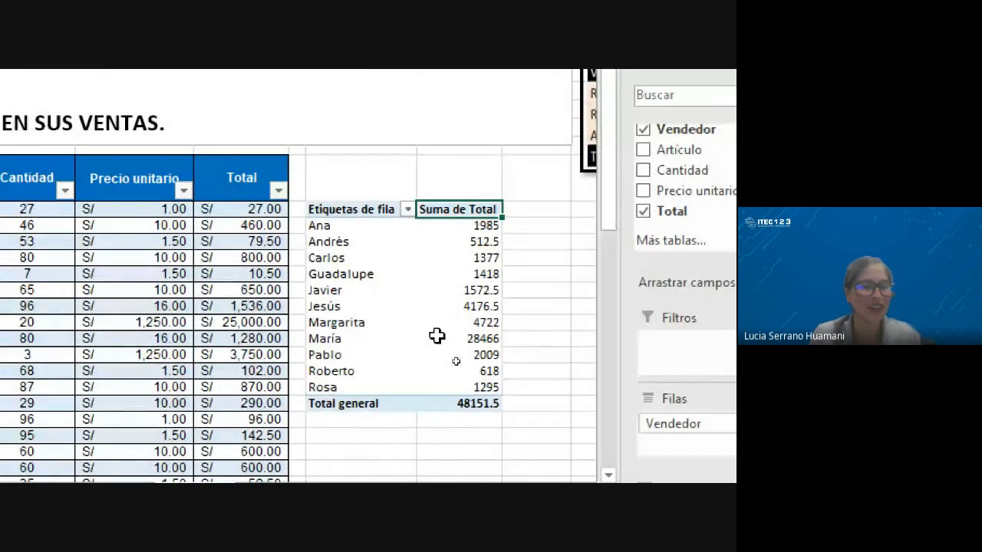
pyautogui.doubleClick(451, 209)
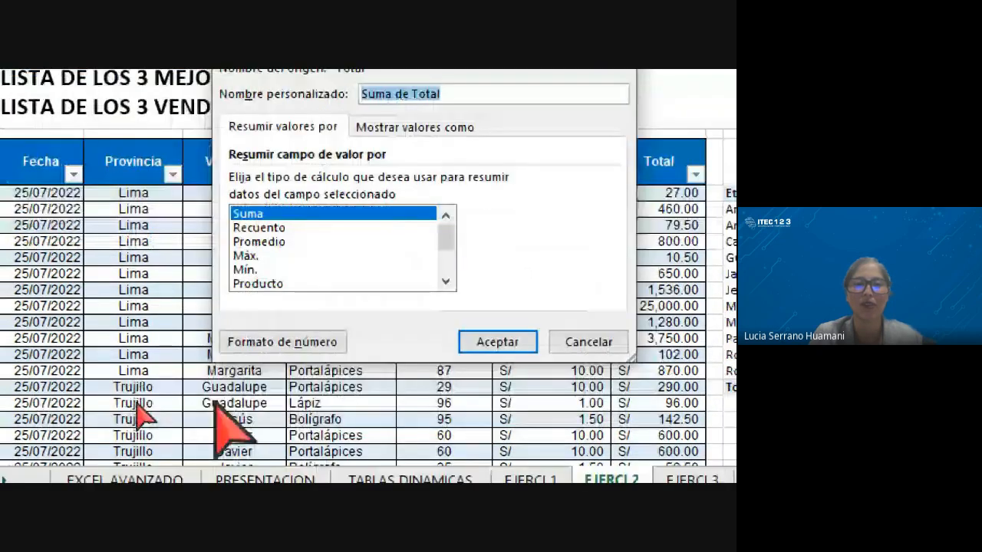
pyautogui.click(288, 344)
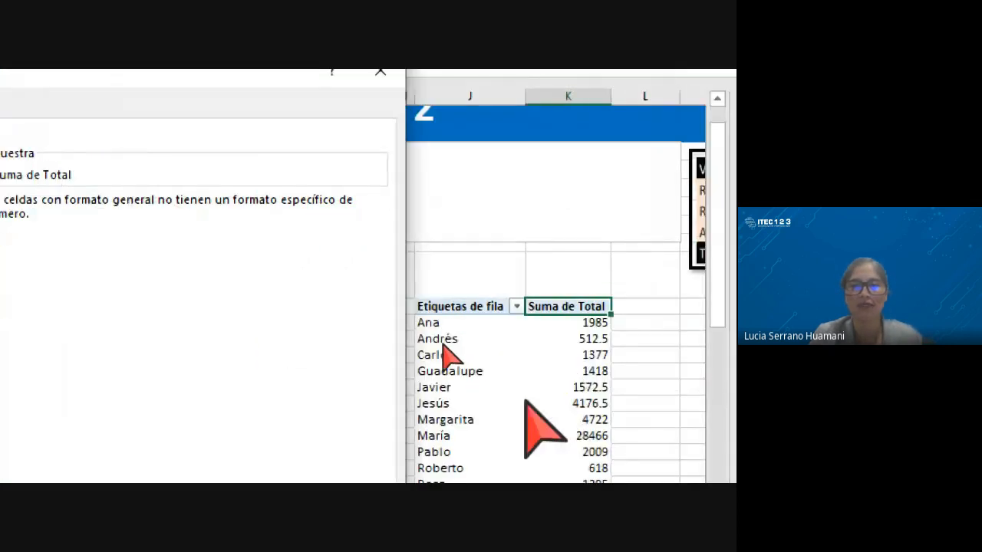
pyautogui.click(95, 184)
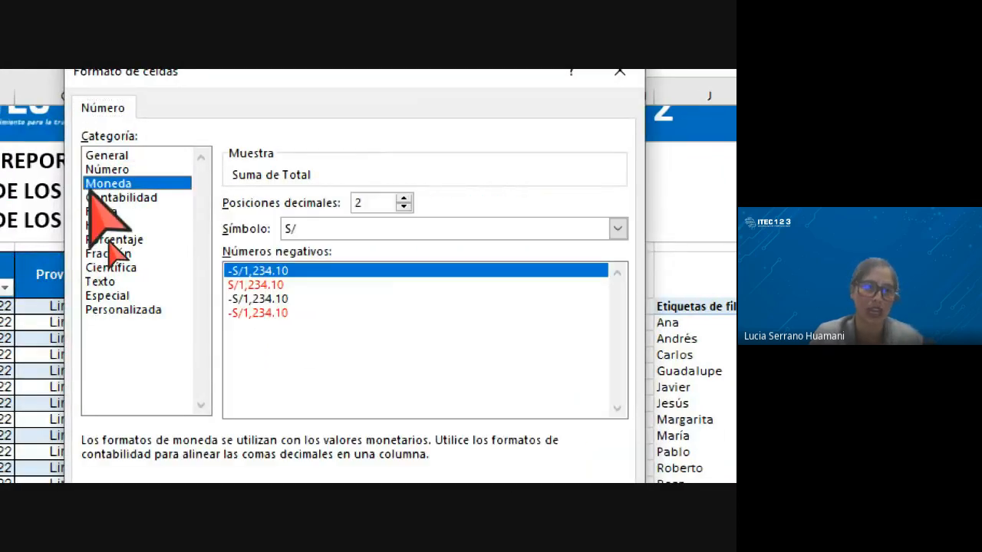
pyautogui.click(100, 198)
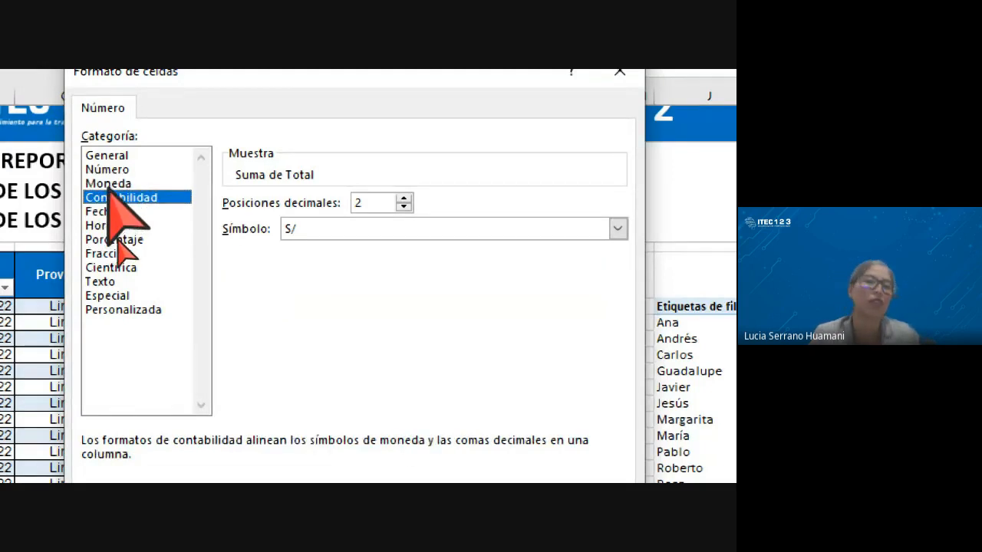
pyautogui.click(111, 184)
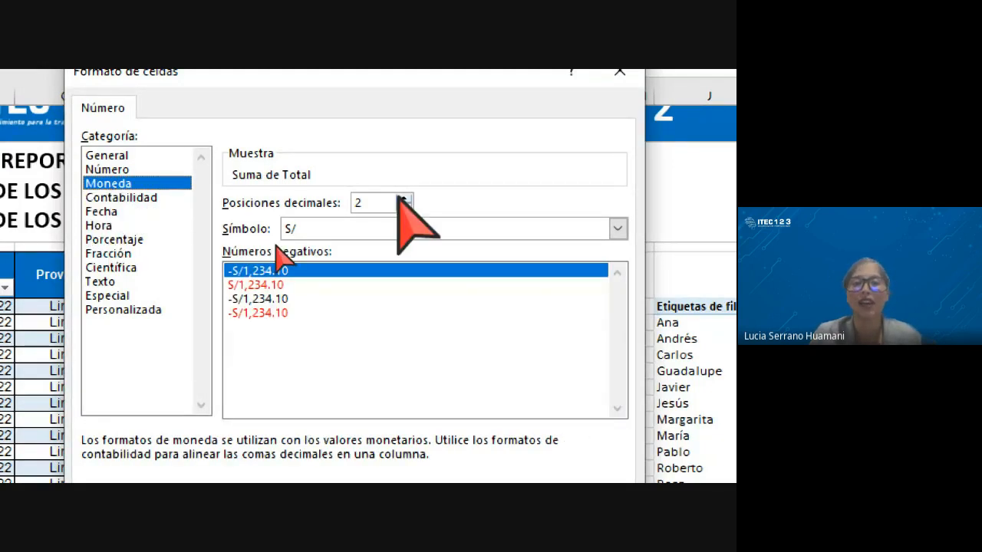
pyautogui.click(618, 229)
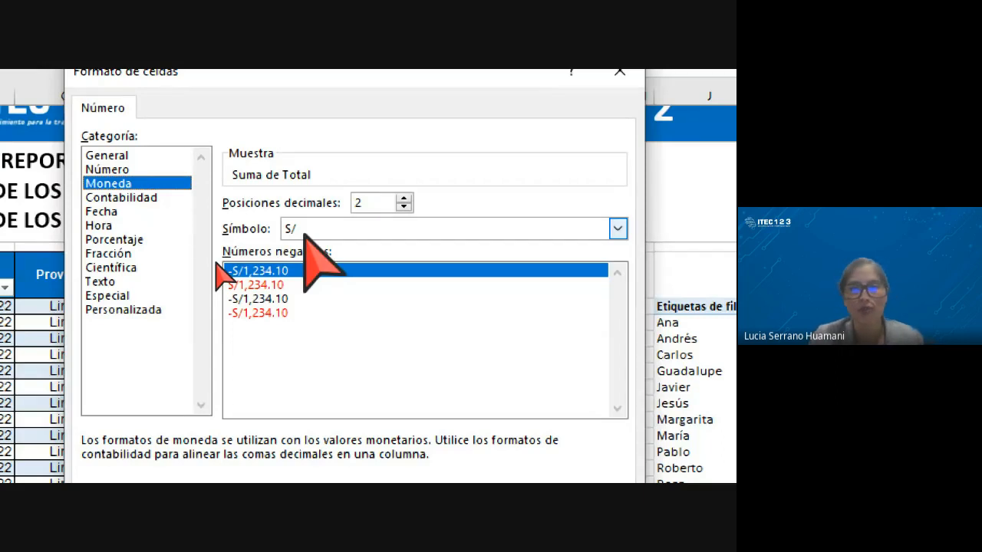
pyautogui.click(617, 228)
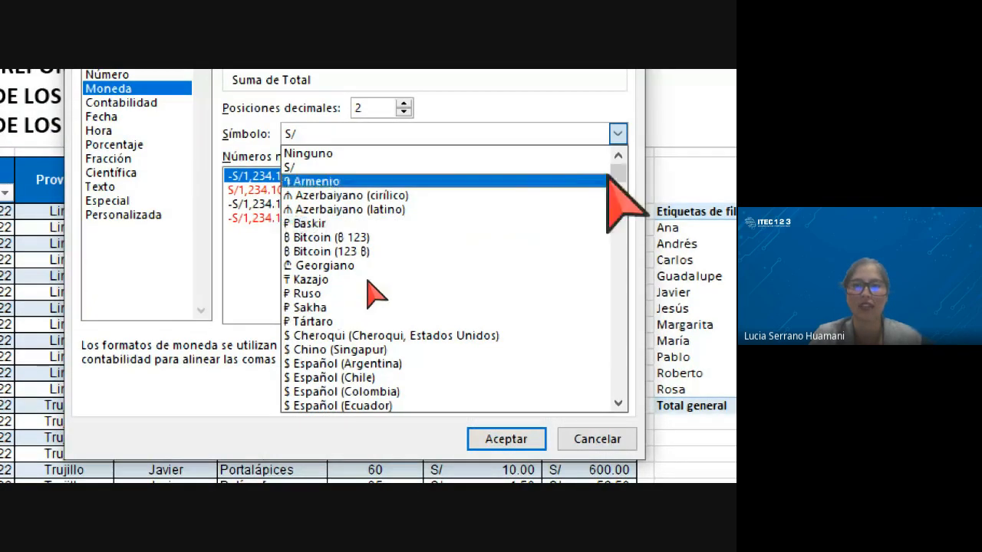
pyautogui.click(618, 134)
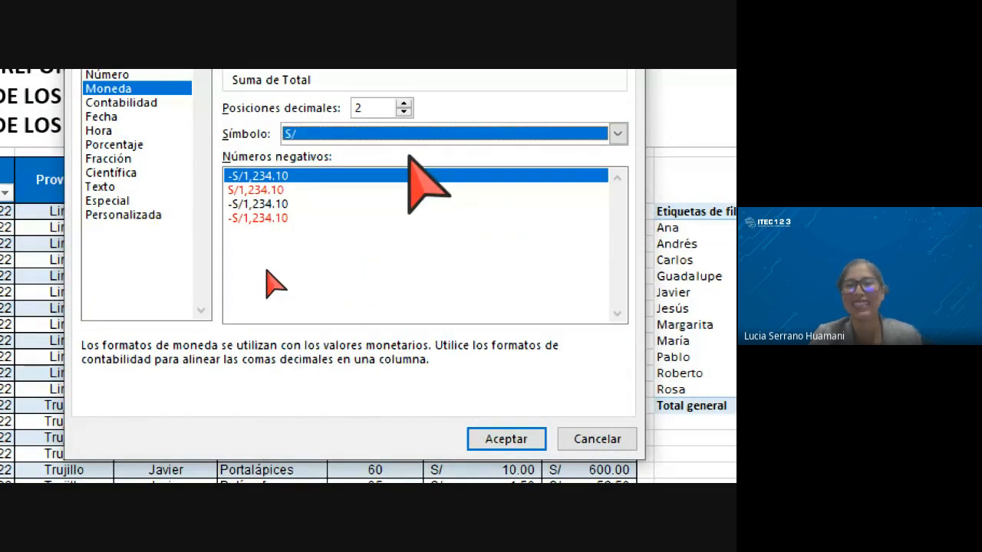
pyautogui.click(307, 135)
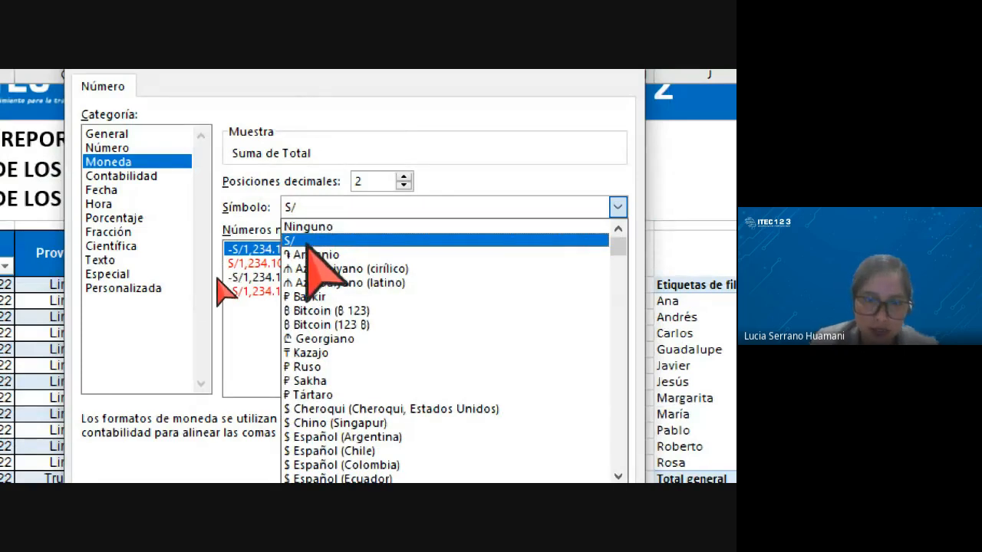
pyautogui.click(304, 240)
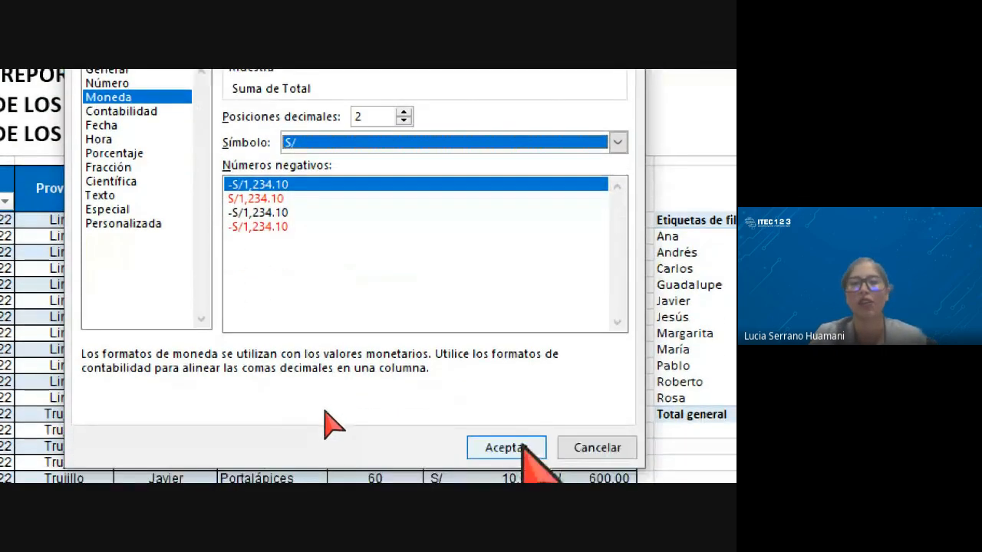
pyautogui.click(506, 448)
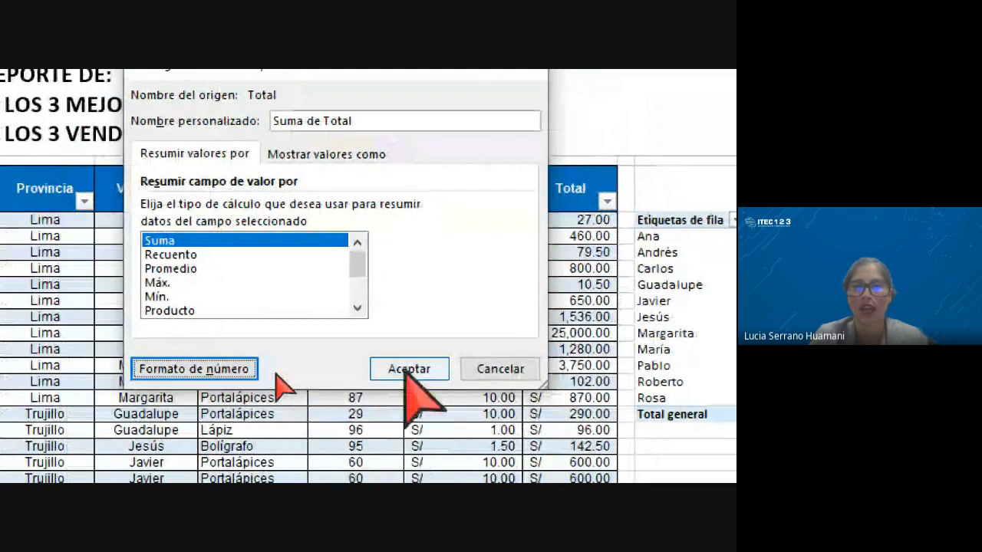
pyautogui.click(429, 366)
# Step: Examine the currency format of the sellers' sums in the pivot table, and check the Google Meet call messages
pyautogui.click(684, 317)
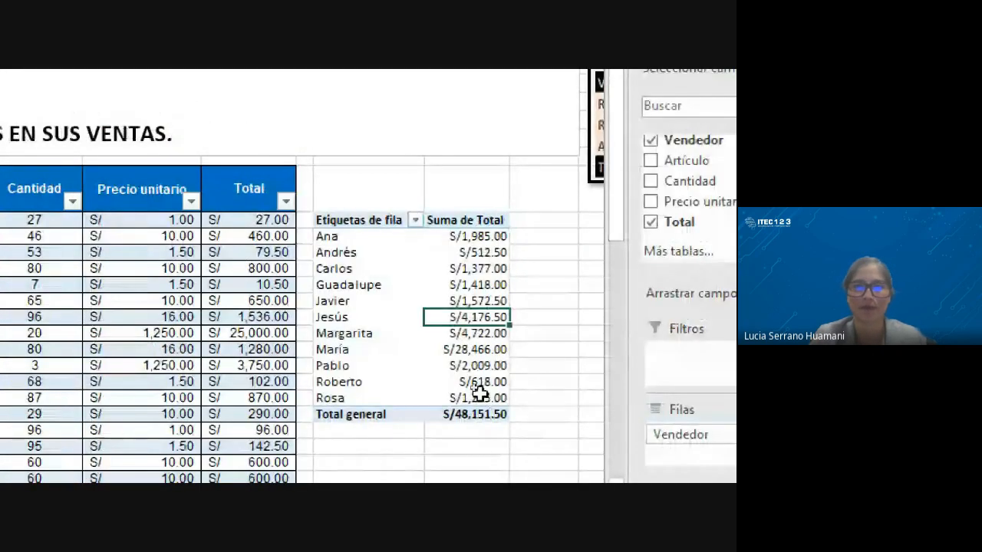
pyautogui.click(486, 397)
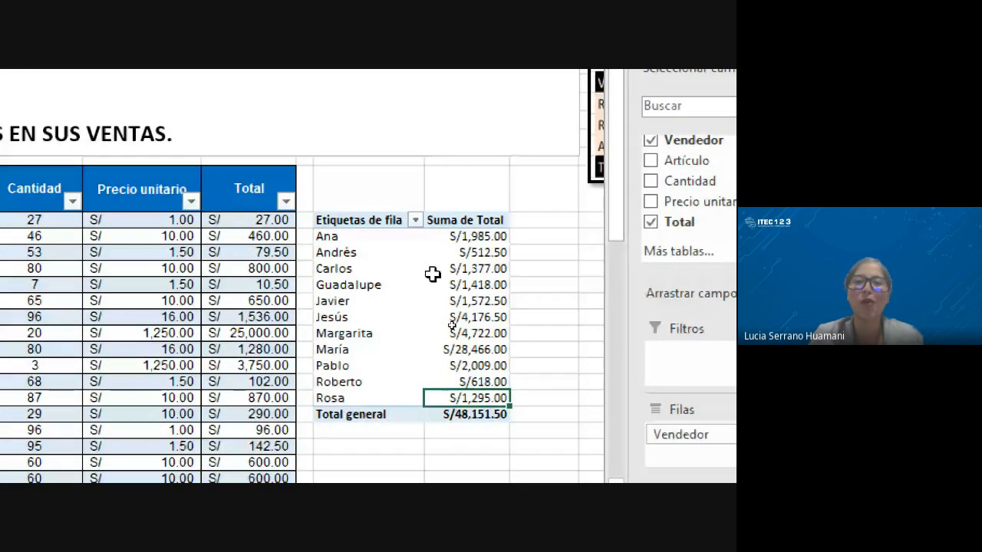
pyautogui.click(455, 286)
pyautogui.click(462, 269)
pyautogui.click(472, 301)
pyautogui.click(477, 349)
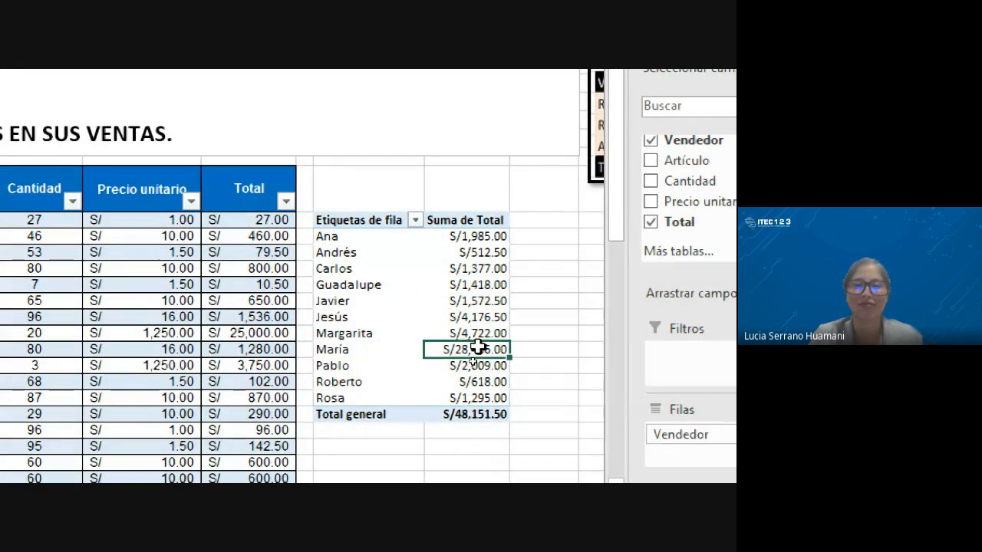
pyautogui.click(481, 314)
pyautogui.moveTo(495, 359)
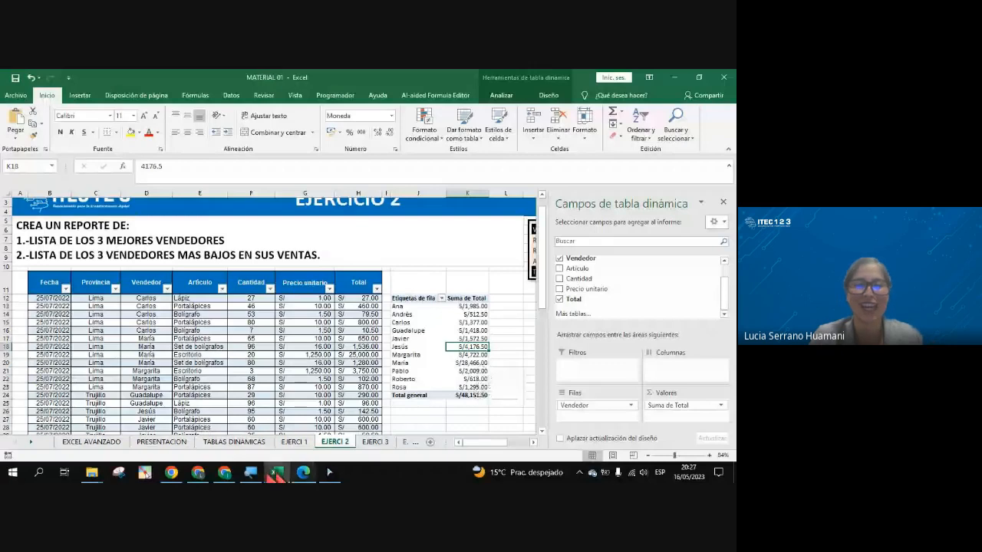
pyautogui.click(201, 473)
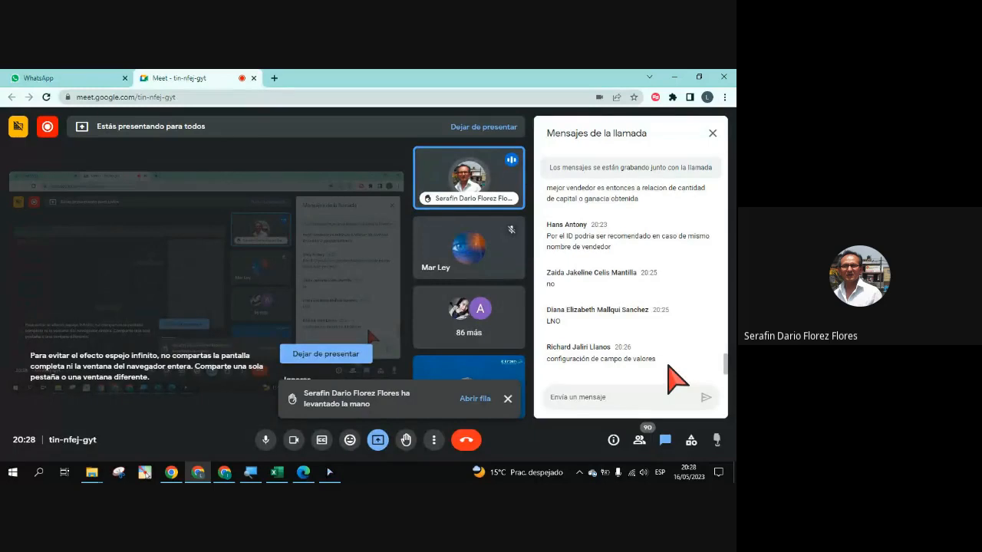
pyautogui.hotkey('alt', 'Tab')
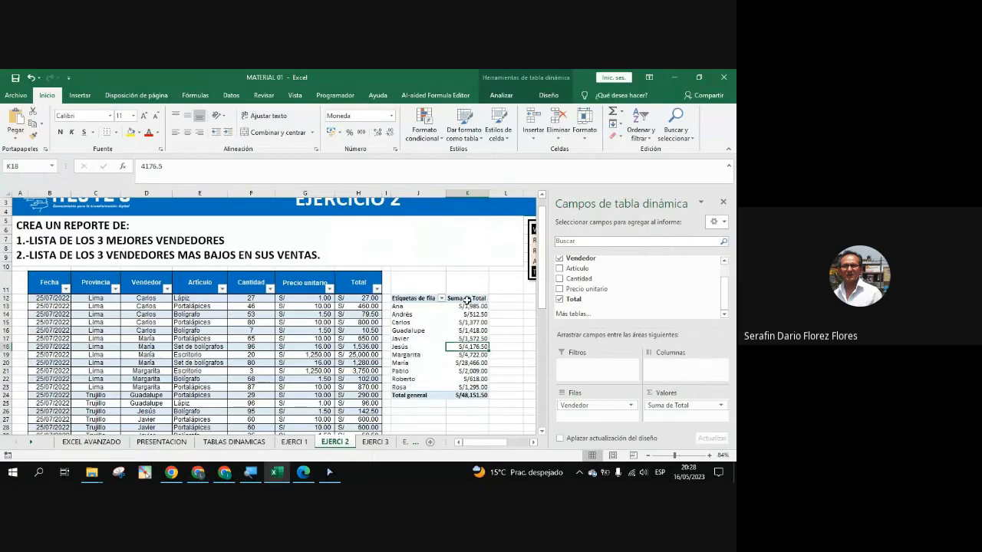
# Step: Change the Suma de Total field's number format to Contabilidad with 2 decimal places and the S/ symbol
pyautogui.click(467, 298)
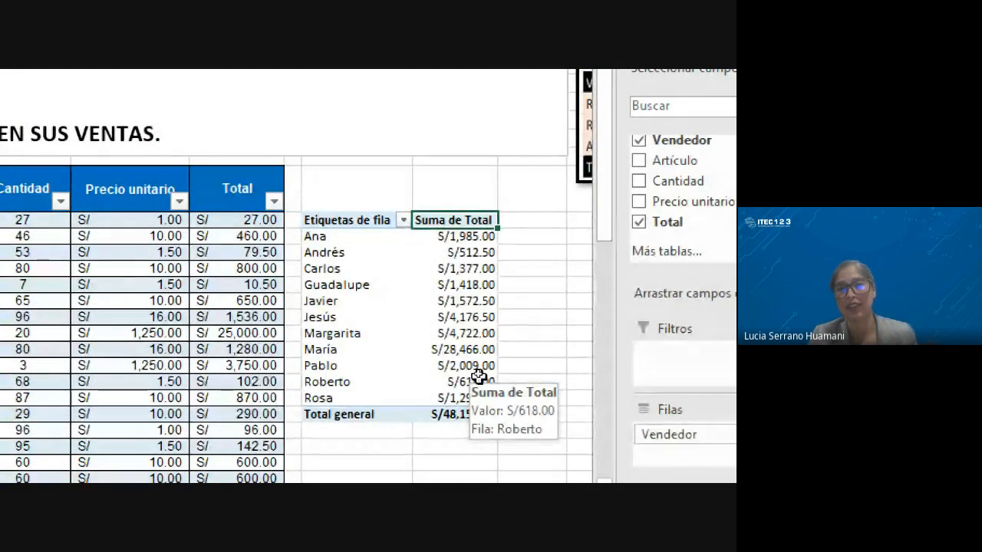
pyautogui.doubleClick(459, 220)
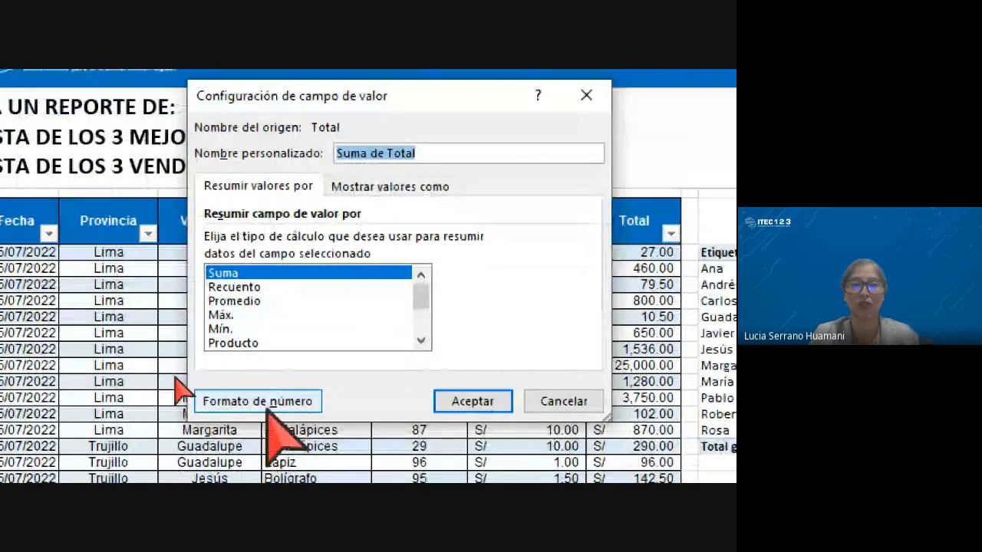
pyautogui.click(267, 402)
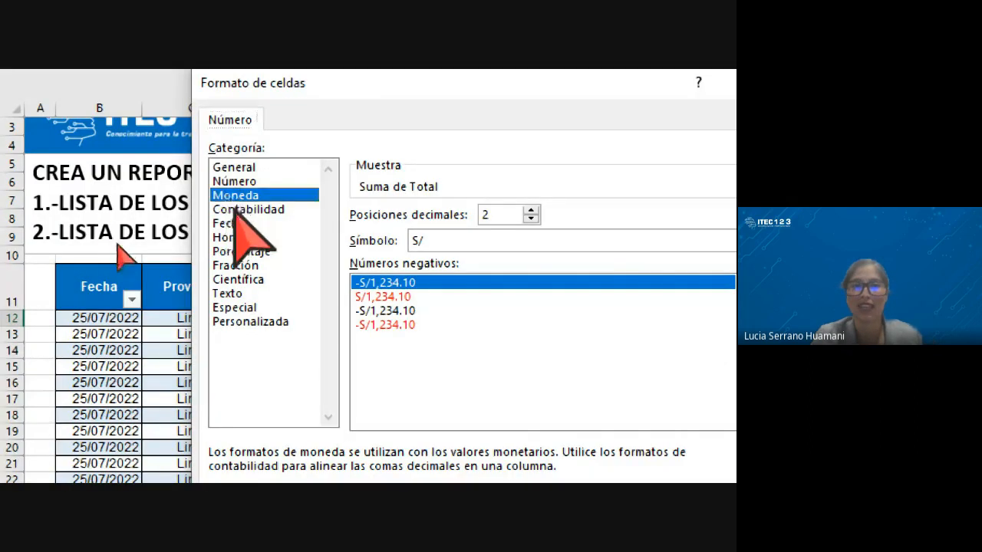
pyautogui.click(233, 209)
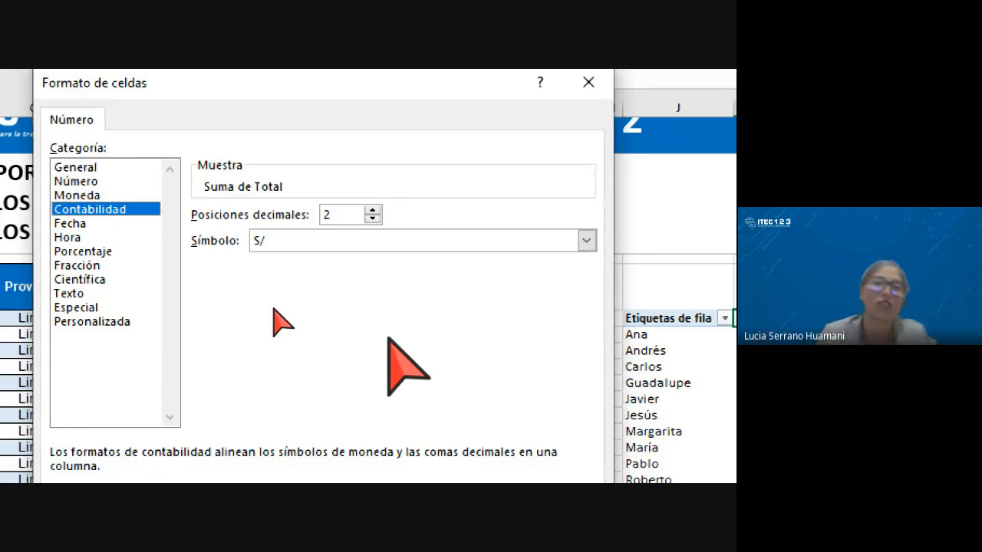
pyautogui.click(586, 240)
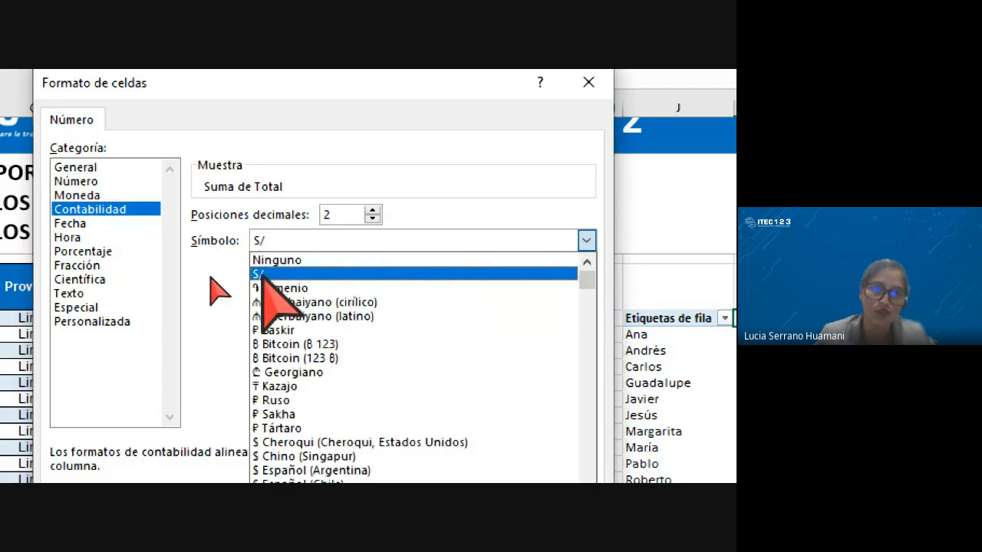
pyautogui.click(268, 276)
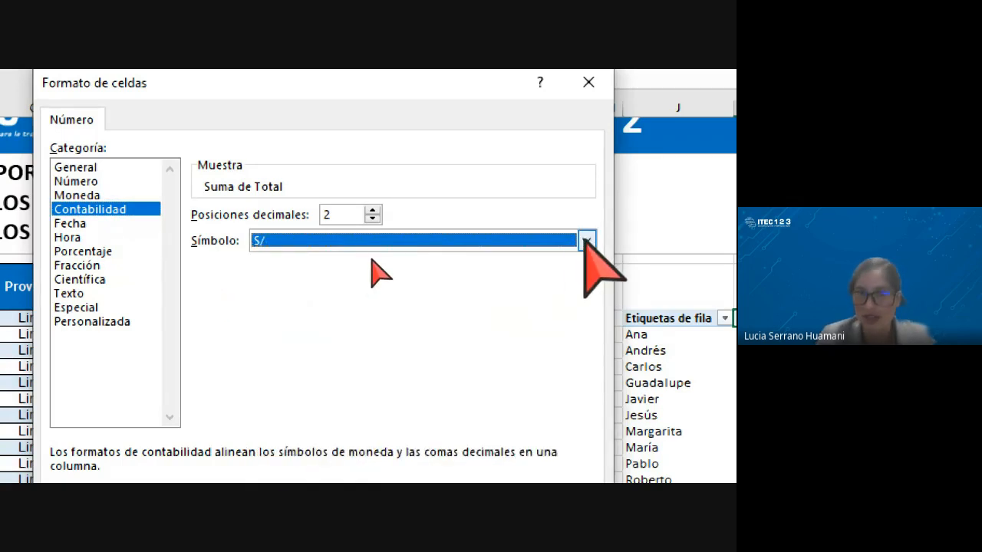
pyautogui.click(471, 430)
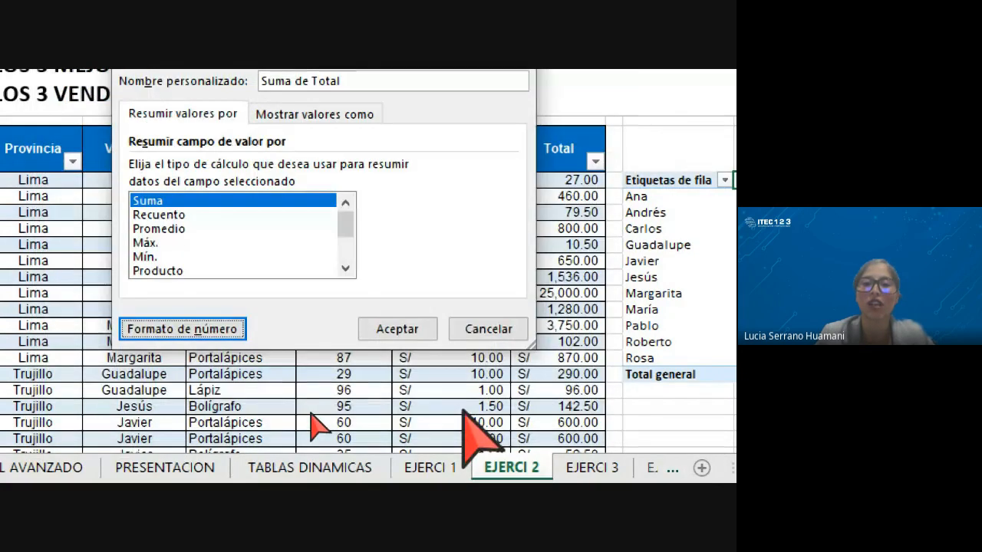
pyautogui.click(414, 328)
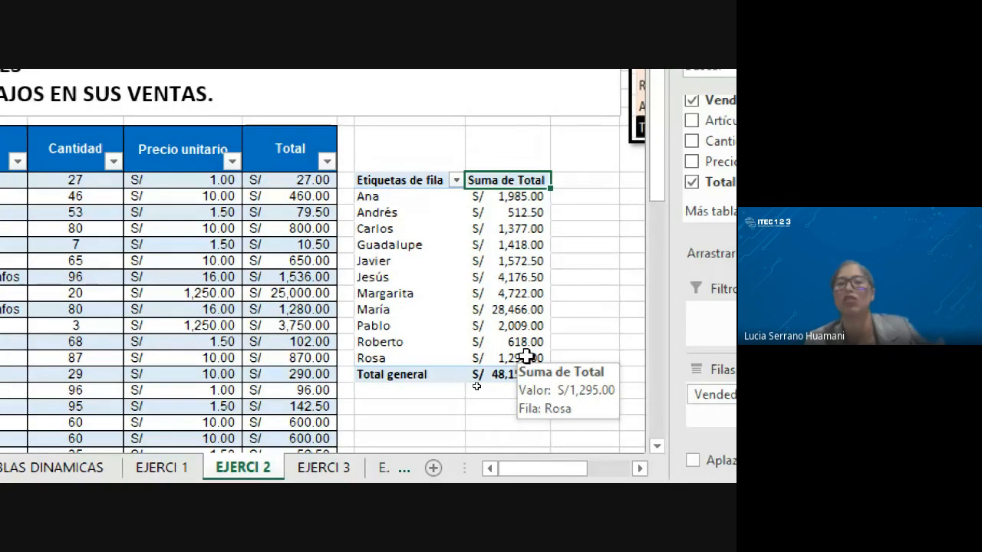
pyautogui.press('super+minus')
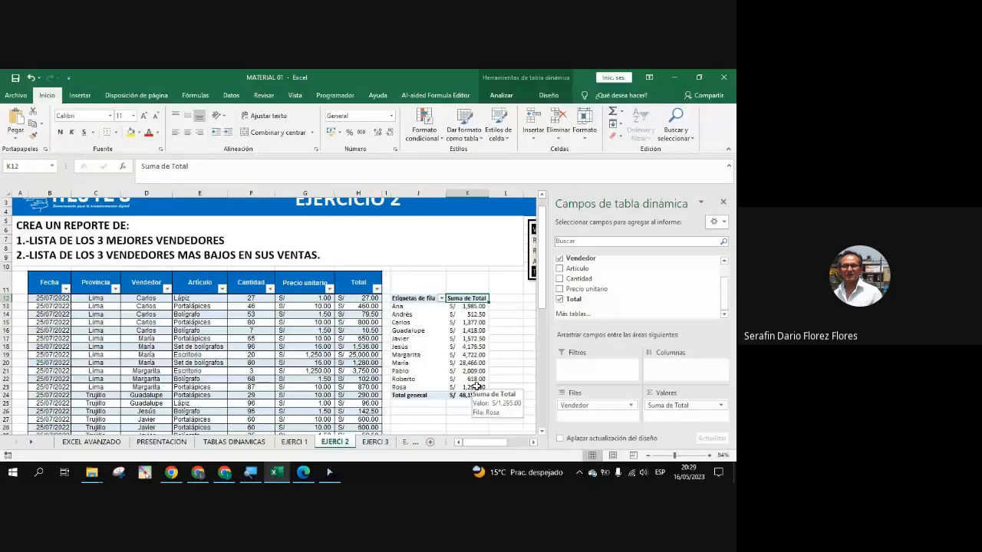
# Step: Examine the accounting format of the sellers' sums in the pivot table, and check the Google Meet call messages
pyautogui.click(468, 356)
pyautogui.click(471, 331)
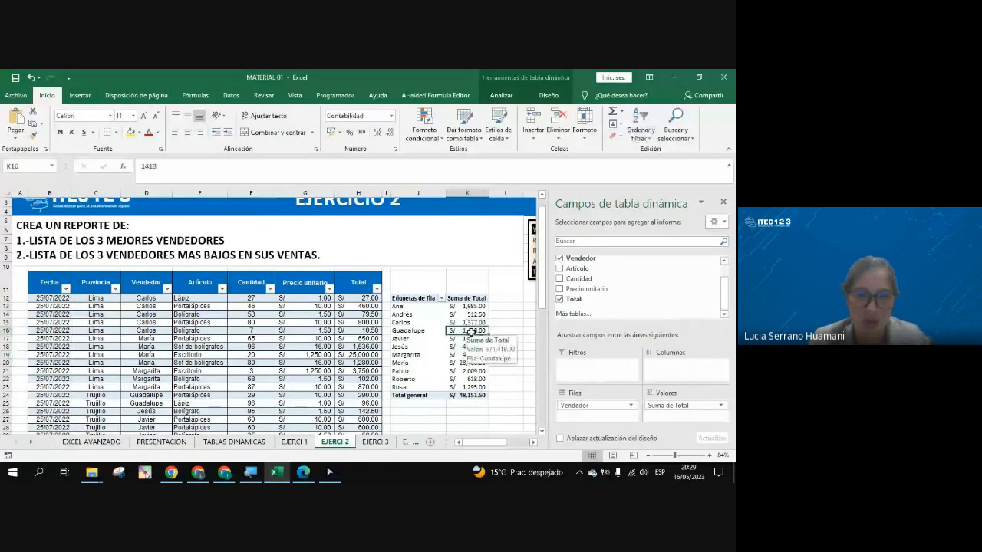
pyautogui.click(467, 315)
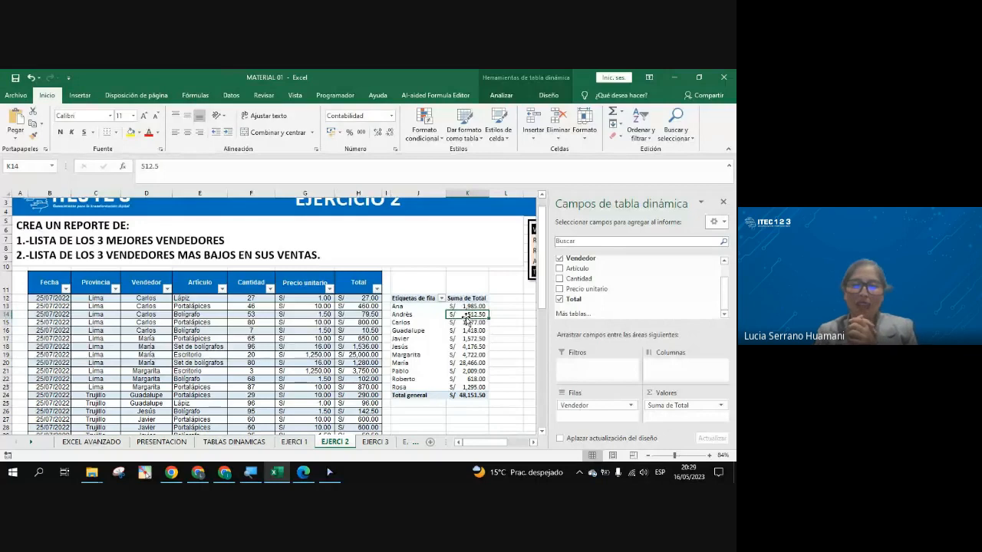
pyautogui.hotkey('alt', 'Tab')
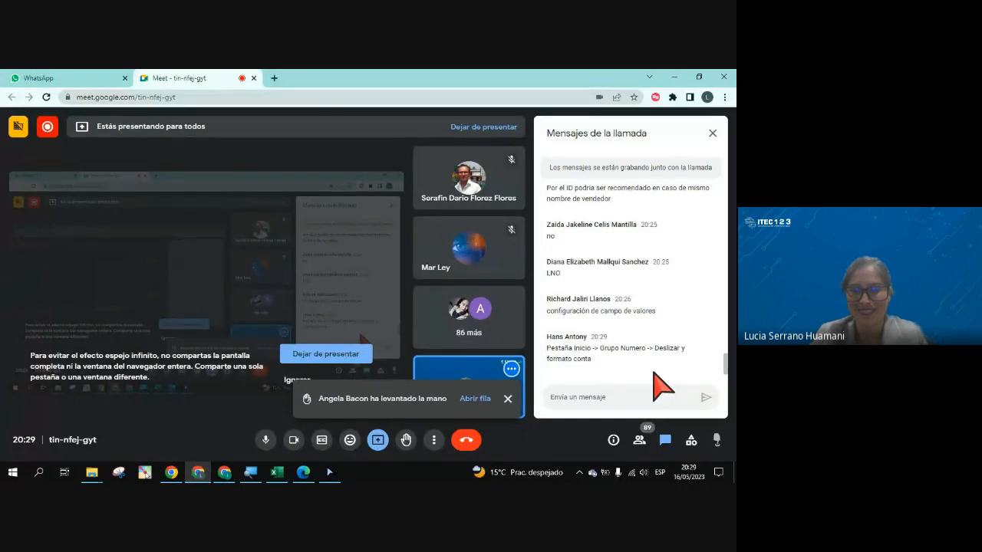
pyautogui.hotkey('alt', 'Tab')
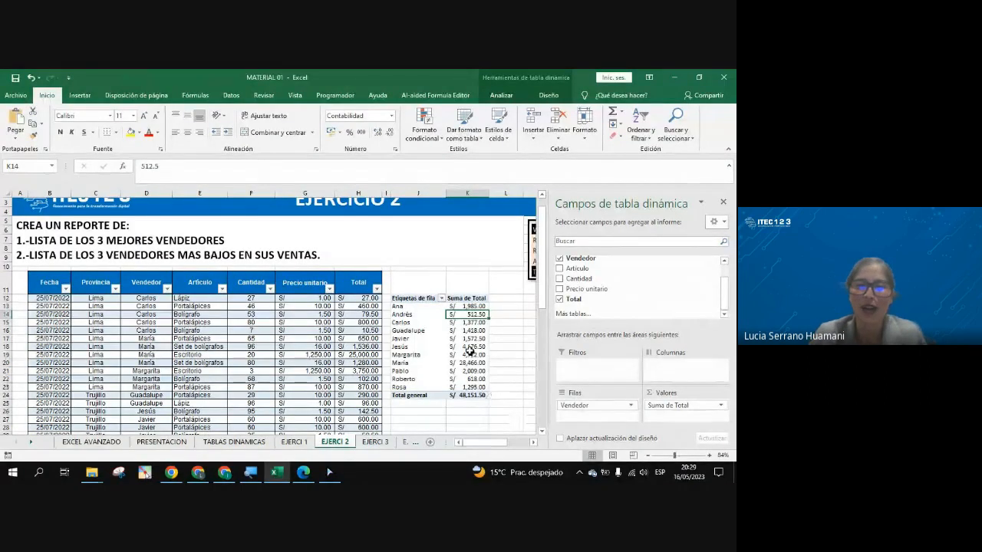
pyautogui.click(469, 346)
pyautogui.click(468, 330)
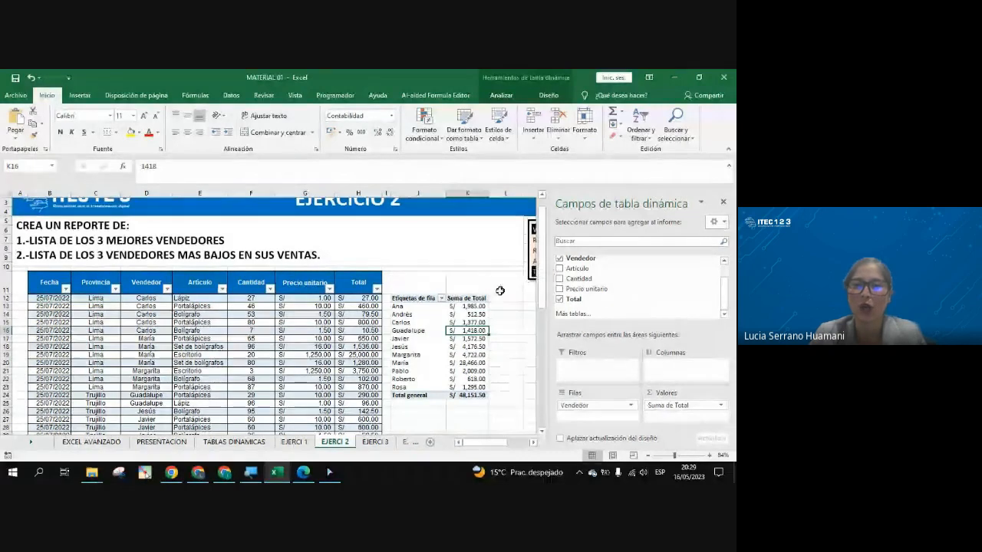
pyautogui.hotkey('alt', 'Tab')
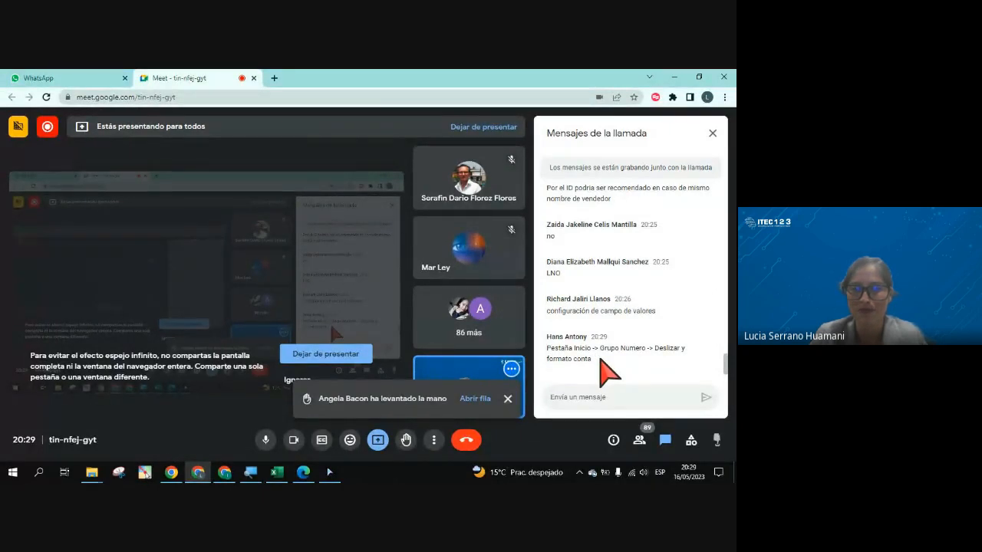
# Step: Return to the Excel workbook and close the pivot table's field list beside the EJERCI 2 report
pyautogui.hotkey('alt', 'Tab')
pyautogui.click(723, 204)
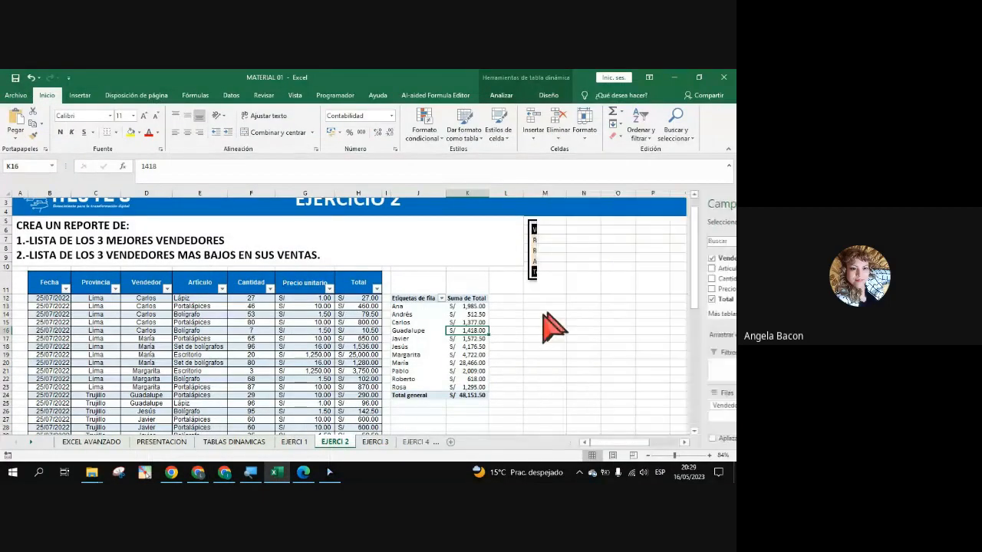
pyautogui.click(465, 316)
pyautogui.click(465, 337)
pyautogui.hotkey('ctrl', '1')
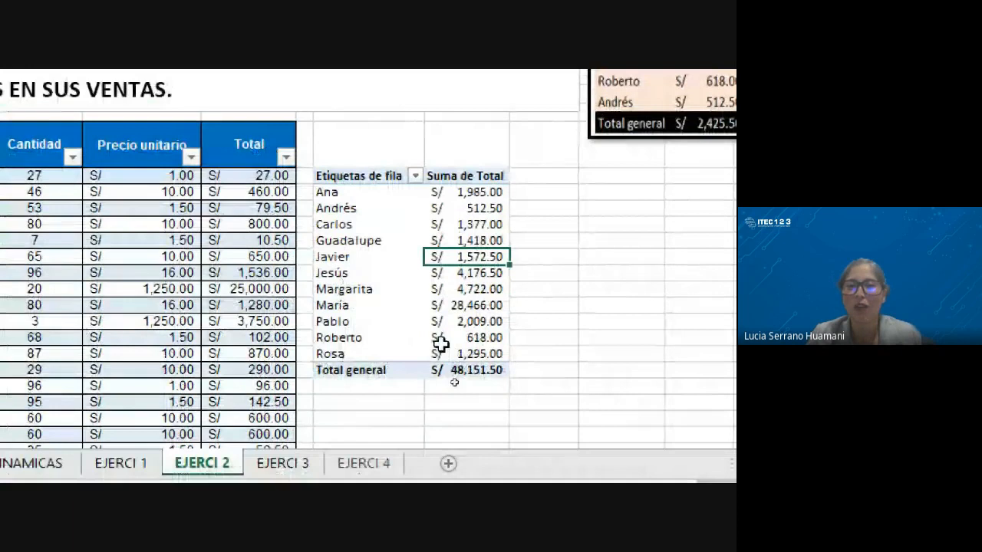
# Step: Examine the seller names and their Suma de Total amounts in the unfiltered pivot table
pyautogui.click(443, 341)
pyautogui.click(466, 225)
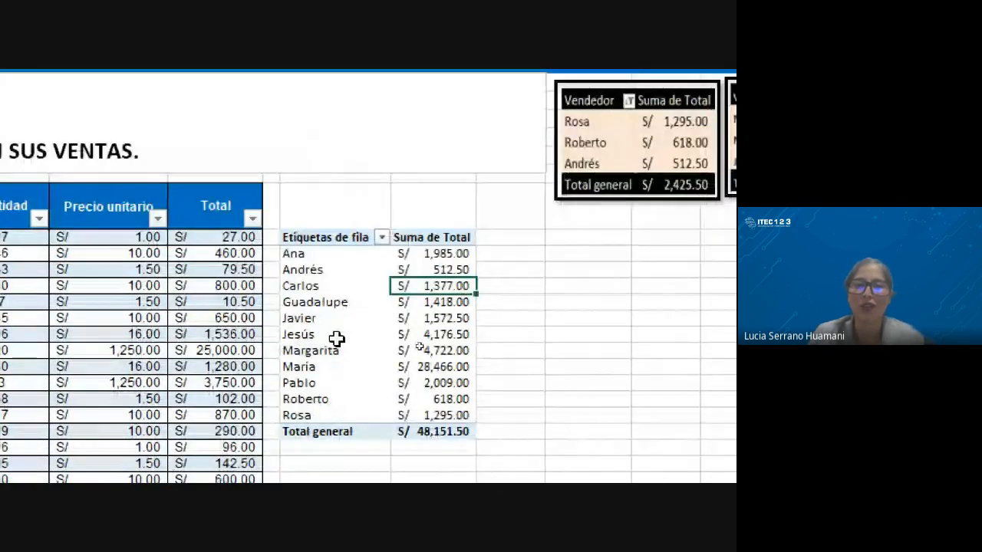
pyautogui.click(336, 330)
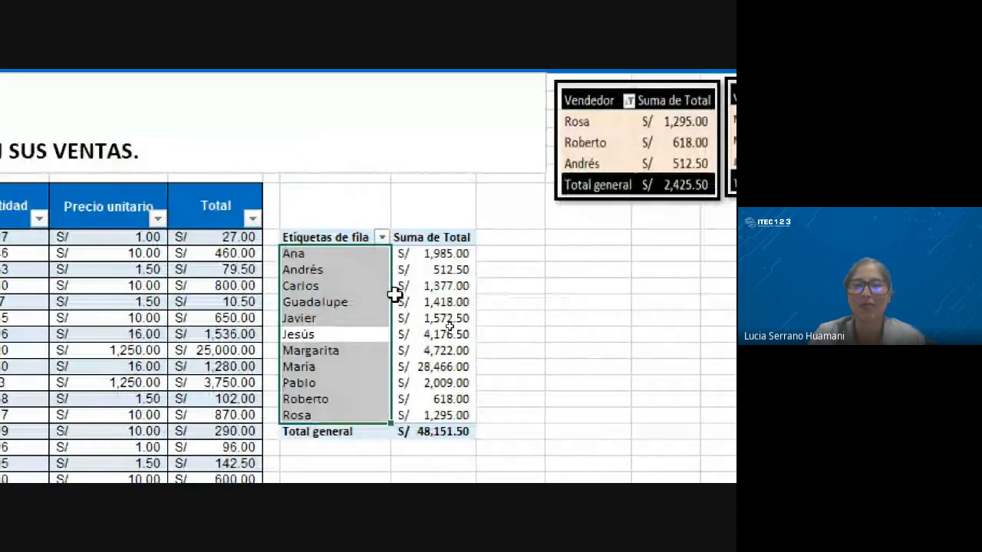
pyautogui.click(423, 284)
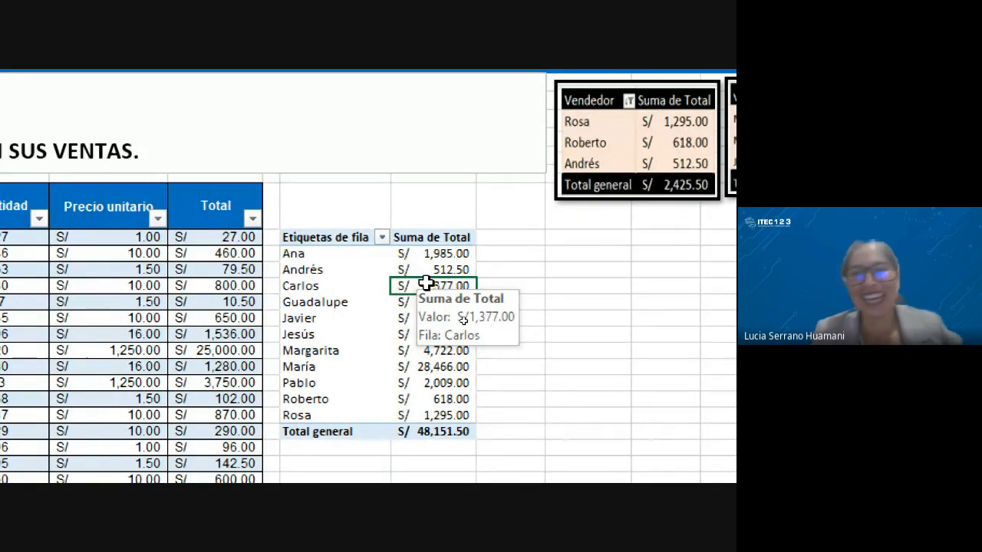
pyautogui.click(410, 334)
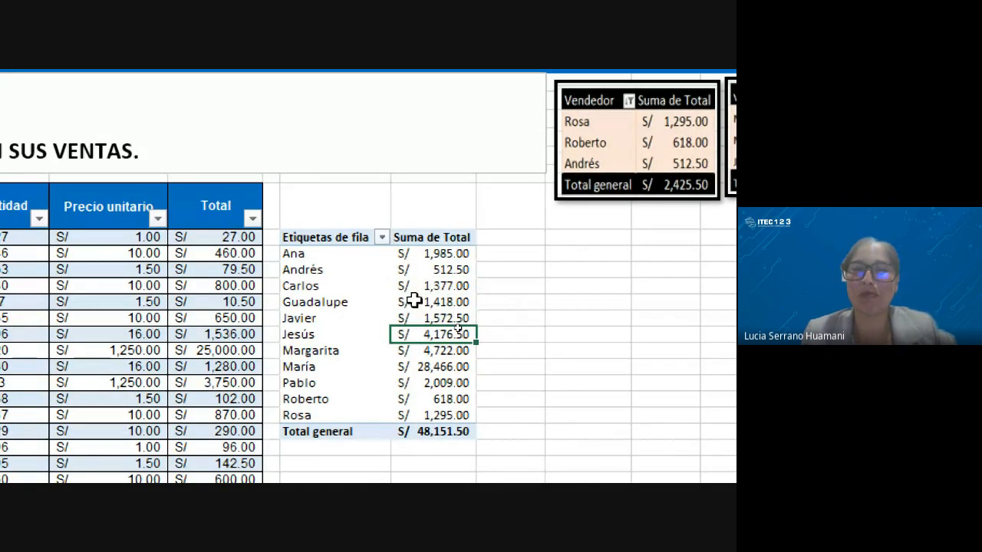
pyautogui.click(414, 285)
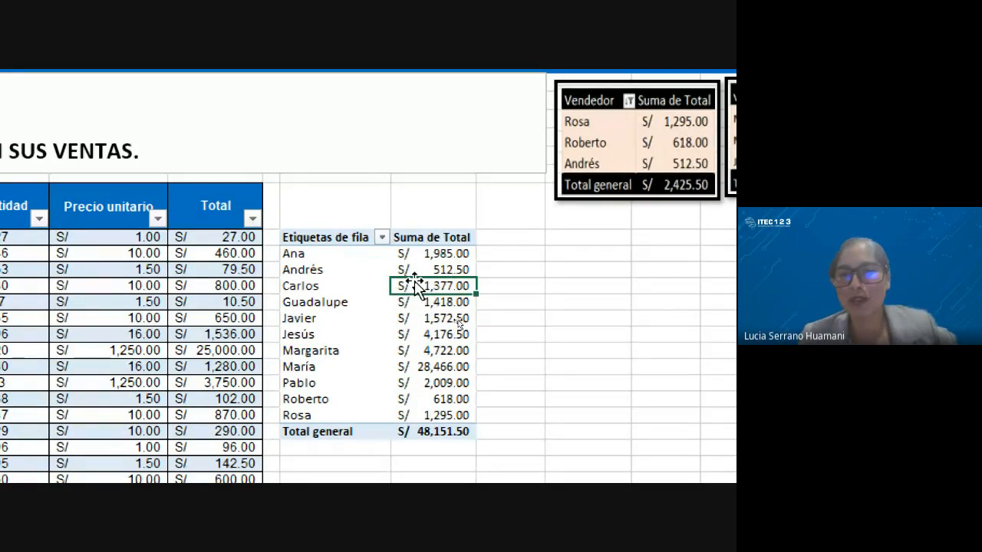
# Step: Open the Diez mejores value filter for the pivot table's sellers and move its dialog clear of the seller list
pyautogui.click(381, 238)
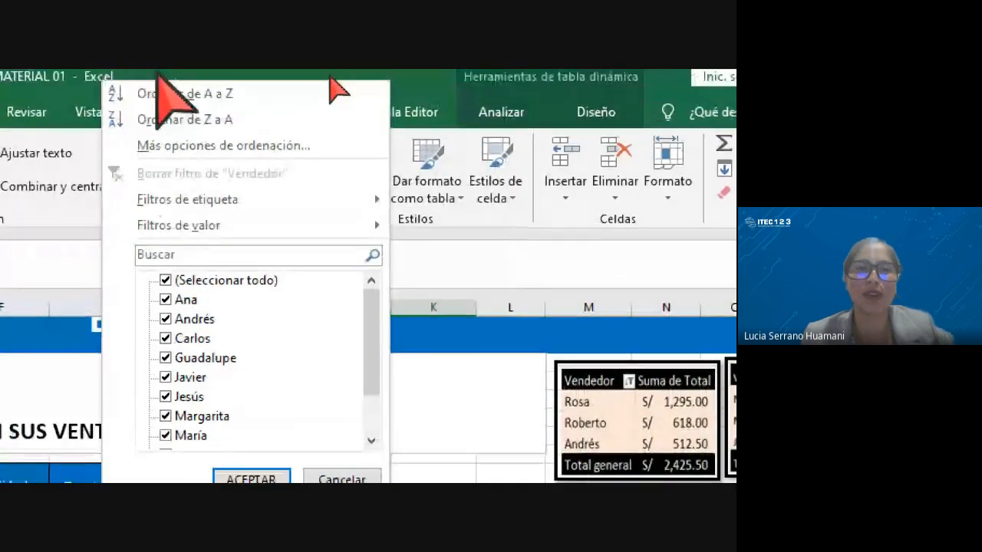
pyautogui.moveTo(170, 231)
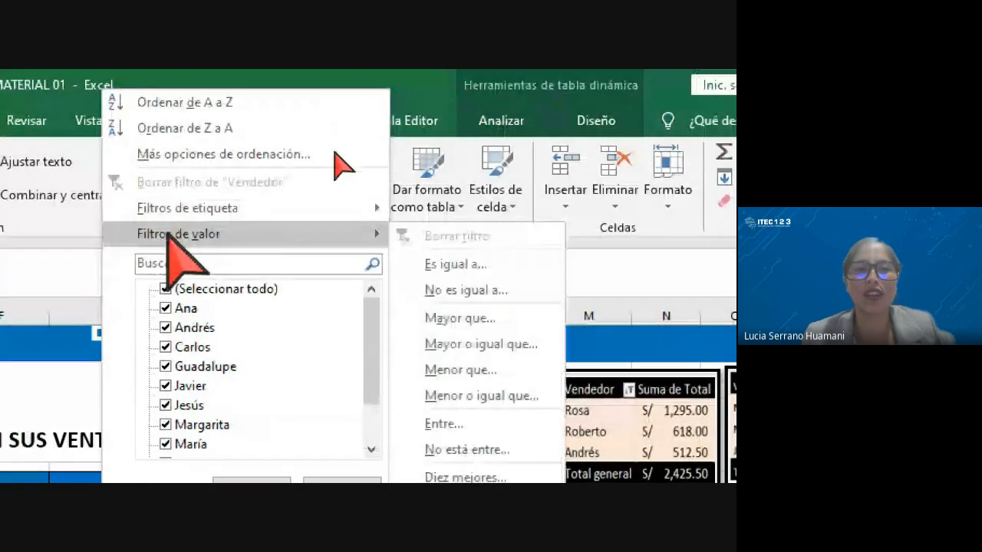
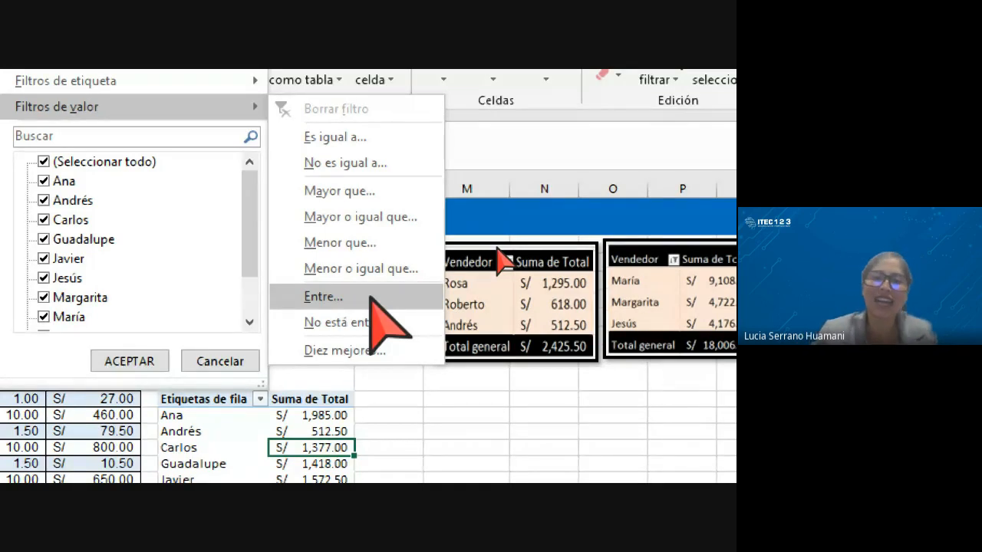
pyautogui.click(367, 357)
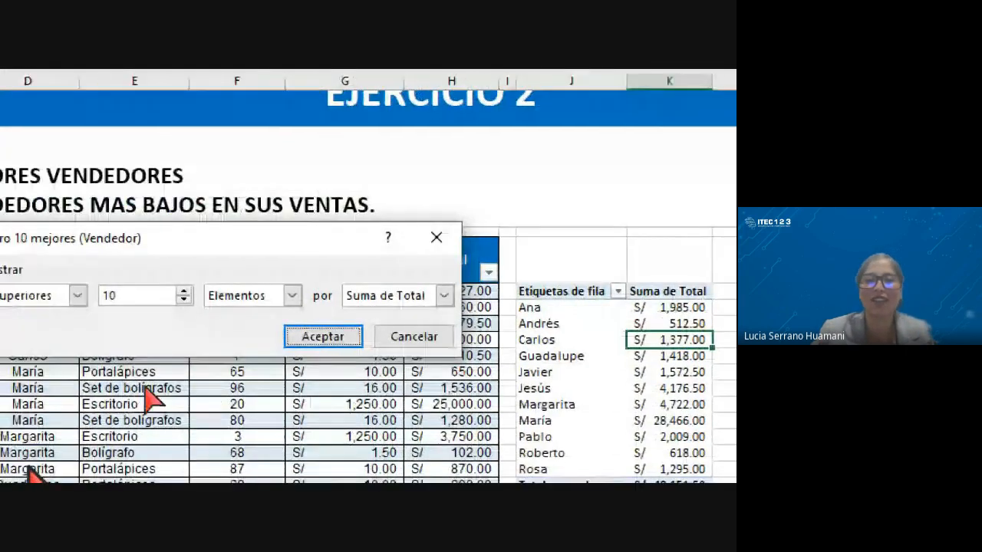
pyautogui.moveTo(192, 238); pyautogui.dragTo(547, 165)
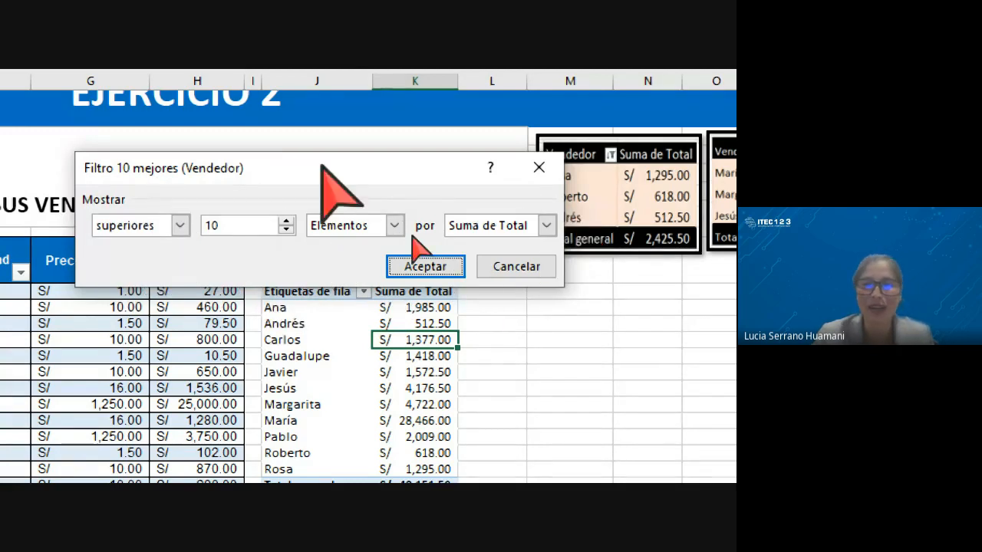
# Step: Try the inferiores option in the Filtro 10 mejores dialog and set it back to superiores
pyautogui.click(179, 225)
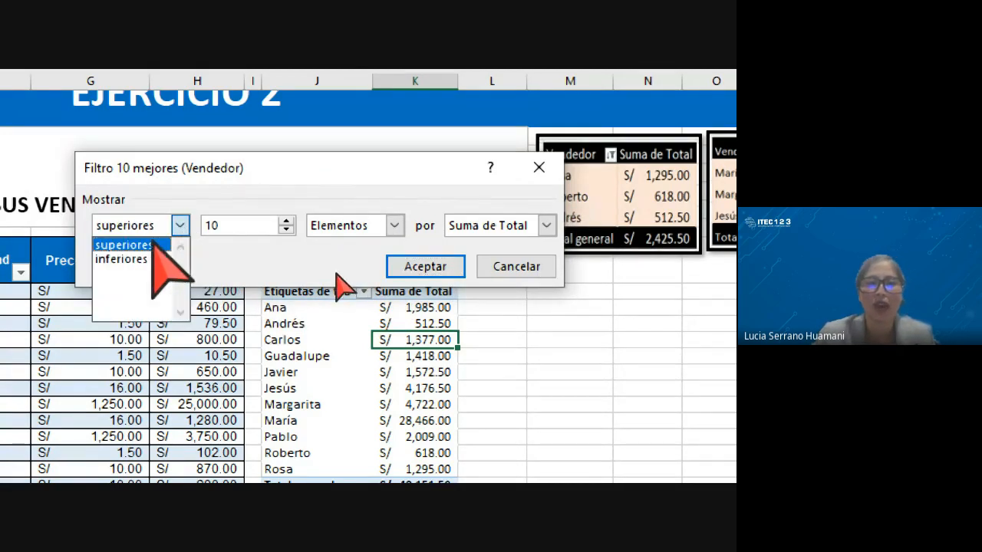
pyautogui.click(140, 260)
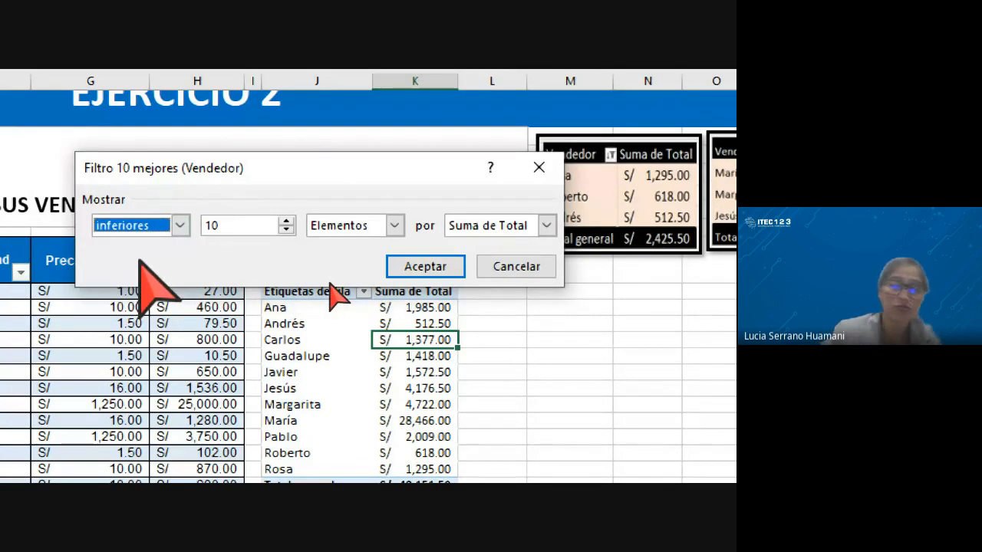
pyautogui.click(180, 226)
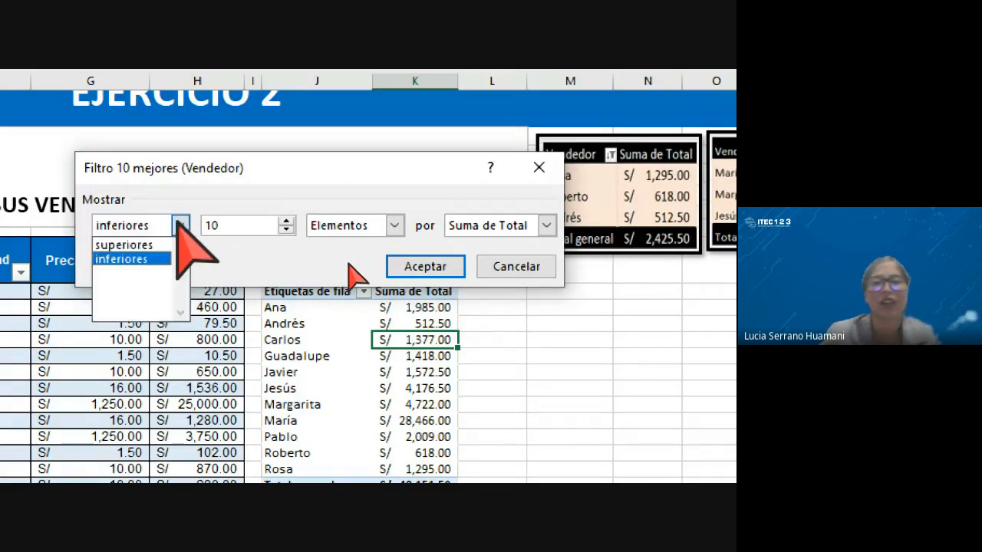
pyautogui.click(142, 245)
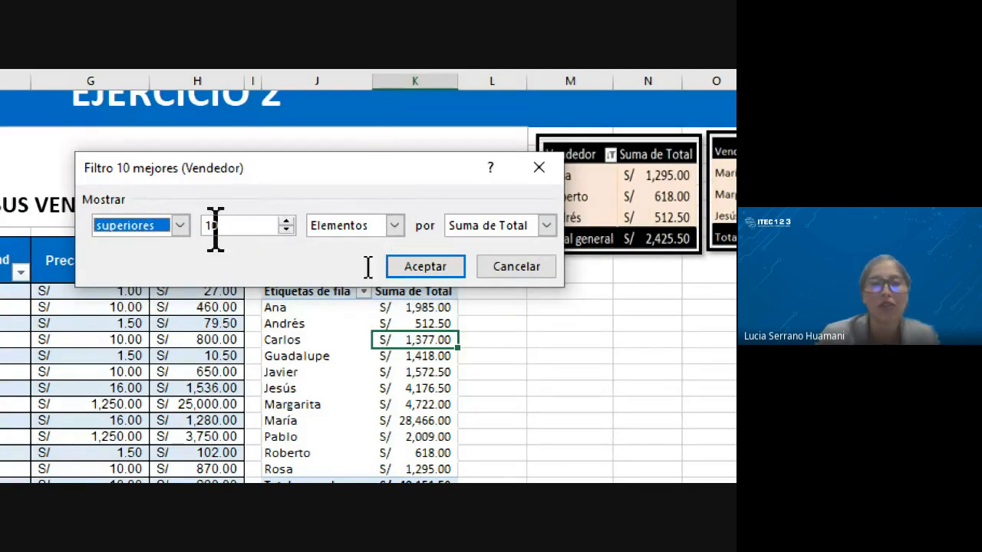
# Step: Filter the pivot table's sellers to the 3 superiores Elementos por Suma de Total
pyautogui.click(215, 225)
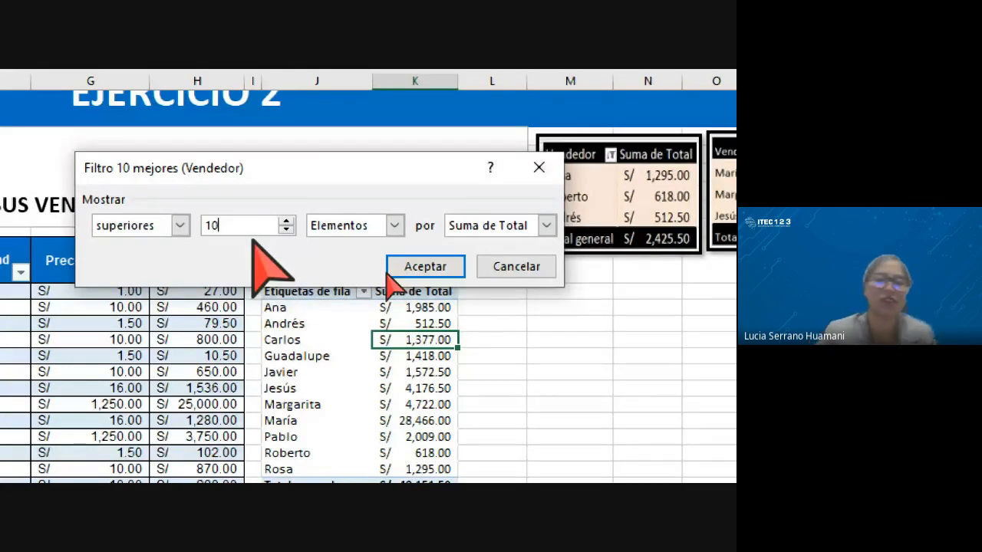
pyautogui.press('BackSpace')
pyautogui.press('BackSpace')
pyautogui.write('3')
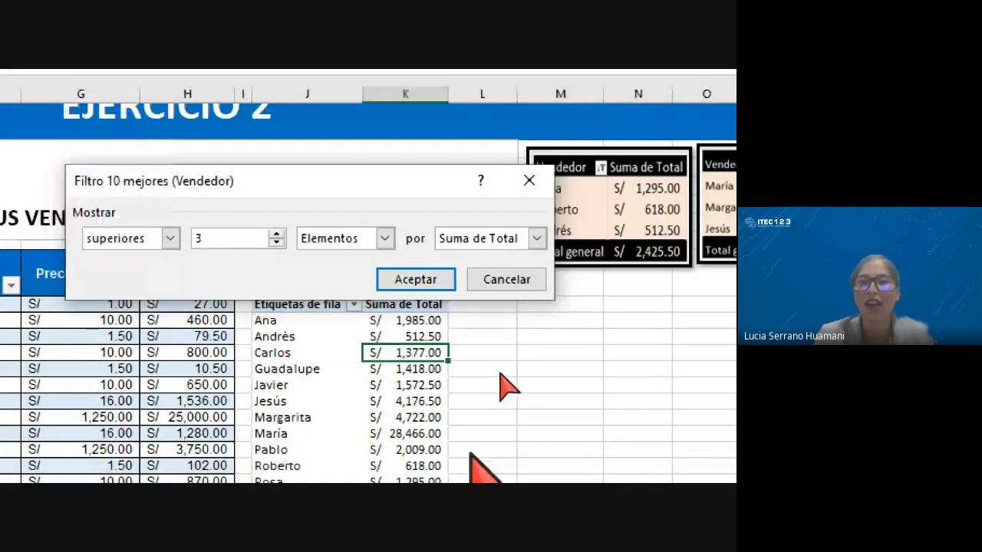
pyautogui.click(432, 280)
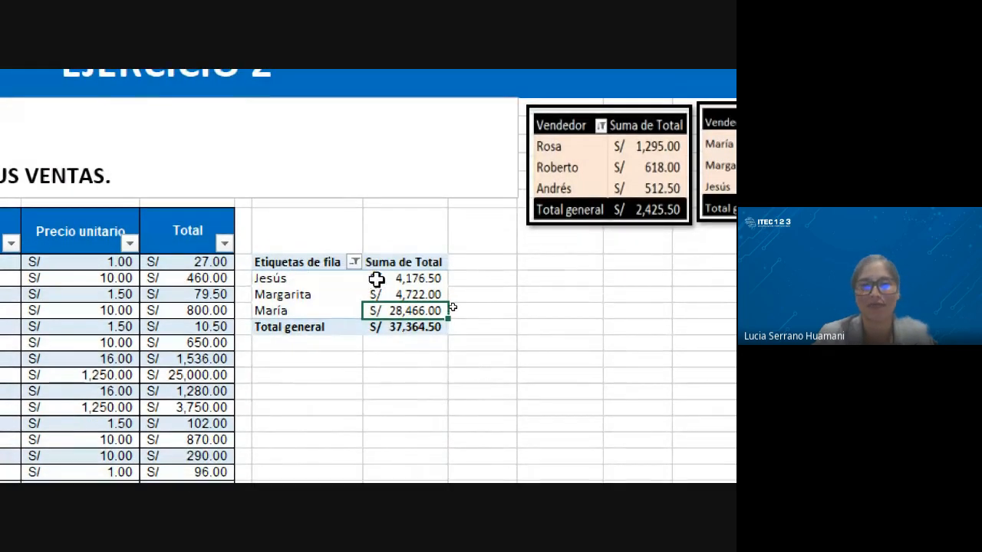
# Step: Examine the filtered sellers and compare the order of their Suma de Total amounts
pyautogui.click(376, 280)
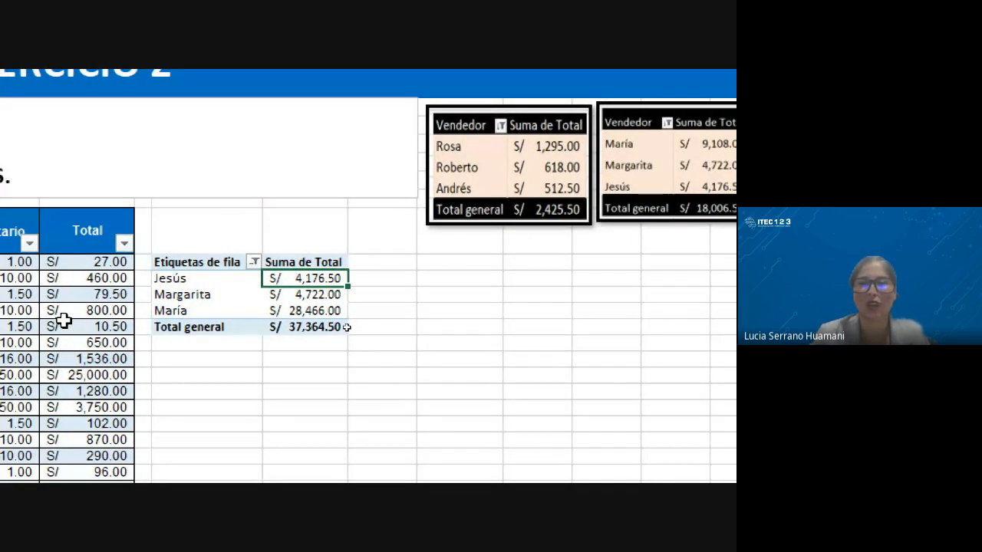
pyautogui.click(298, 310)
pyautogui.click(341, 295)
pyautogui.click(345, 312)
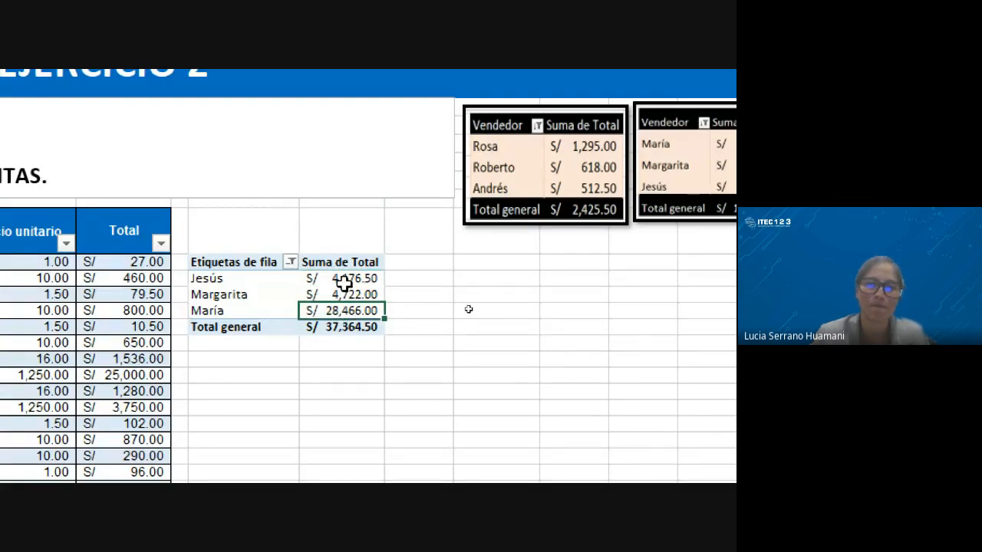
pyautogui.click(344, 280)
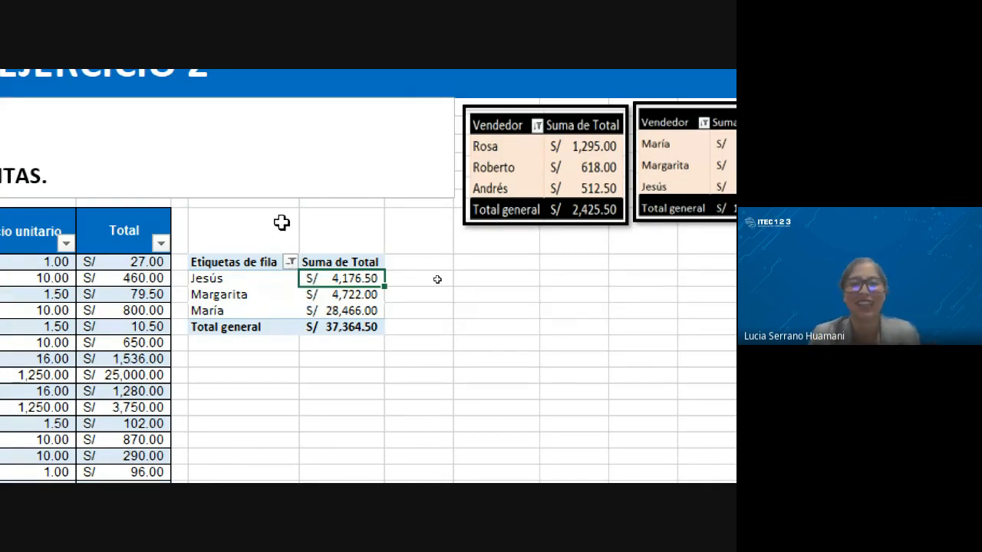
pyautogui.click(261, 312)
pyautogui.click(256, 297)
pyautogui.click(252, 282)
pyautogui.click(347, 300)
pyautogui.click(346, 267)
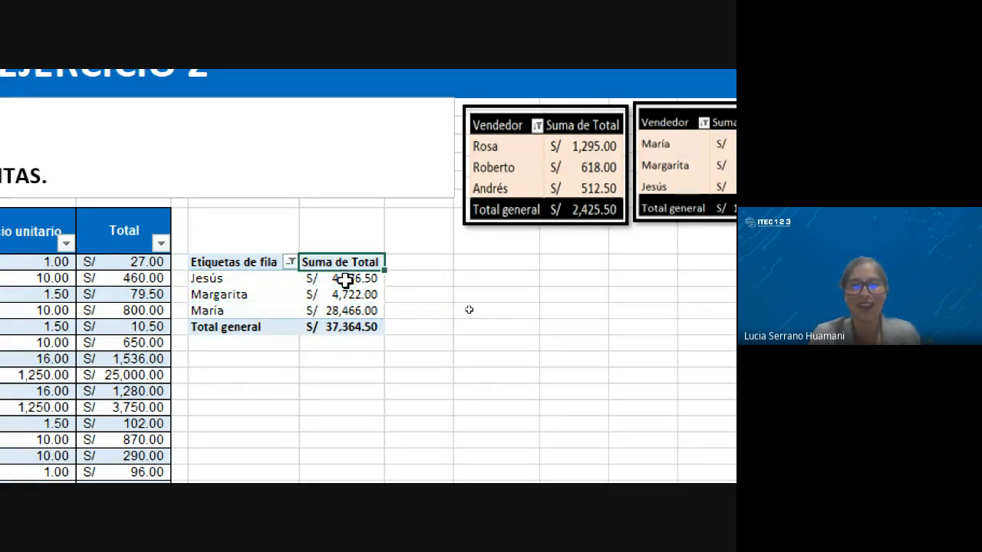
pyautogui.click(348, 296)
pyautogui.click(350, 324)
pyautogui.click(350, 298)
pyautogui.click(349, 279)
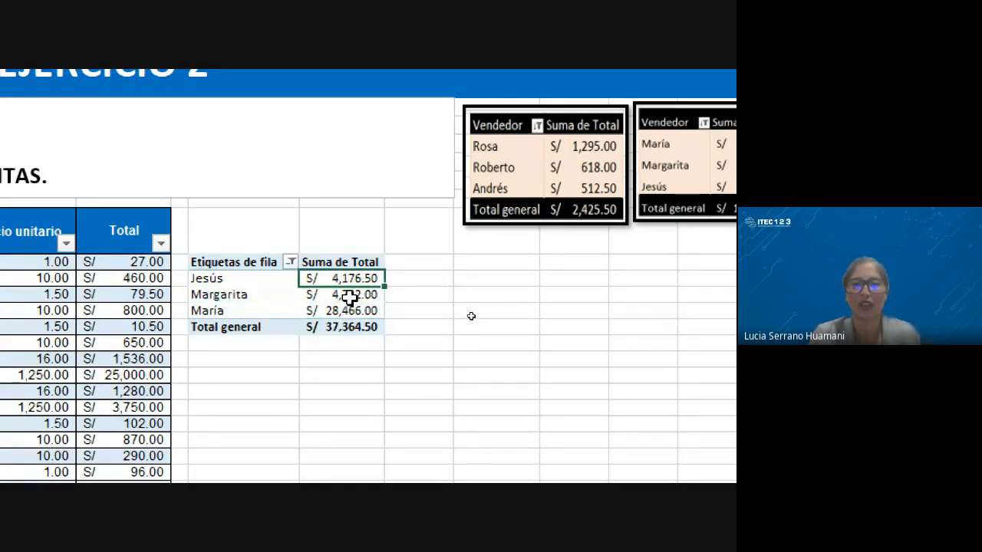
pyautogui.click(350, 295)
pyautogui.click(350, 311)
pyautogui.click(350, 296)
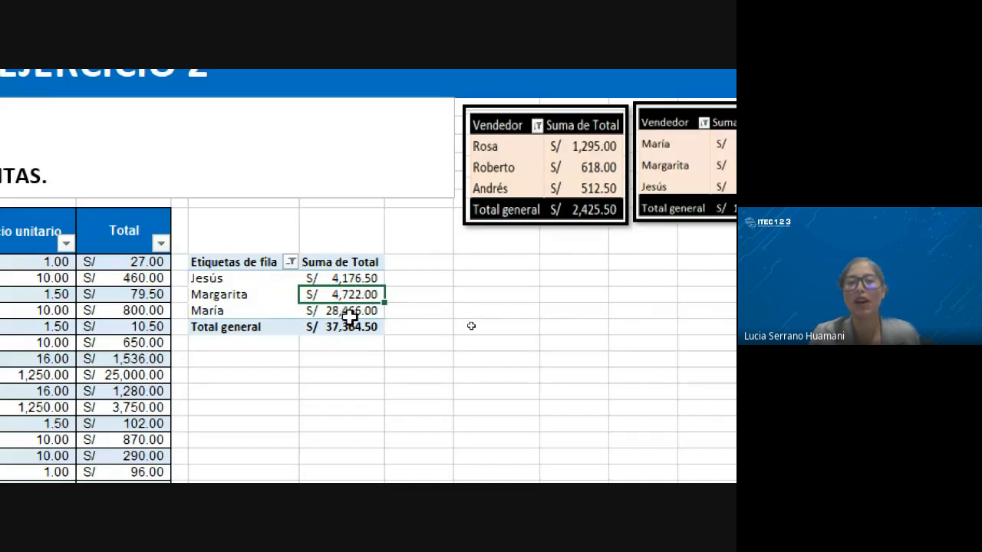
# Step: Read the newest call messages in Google Meet, and return to the header cells of the filtered pivot table in Excel
pyautogui.moveTo(350, 317)
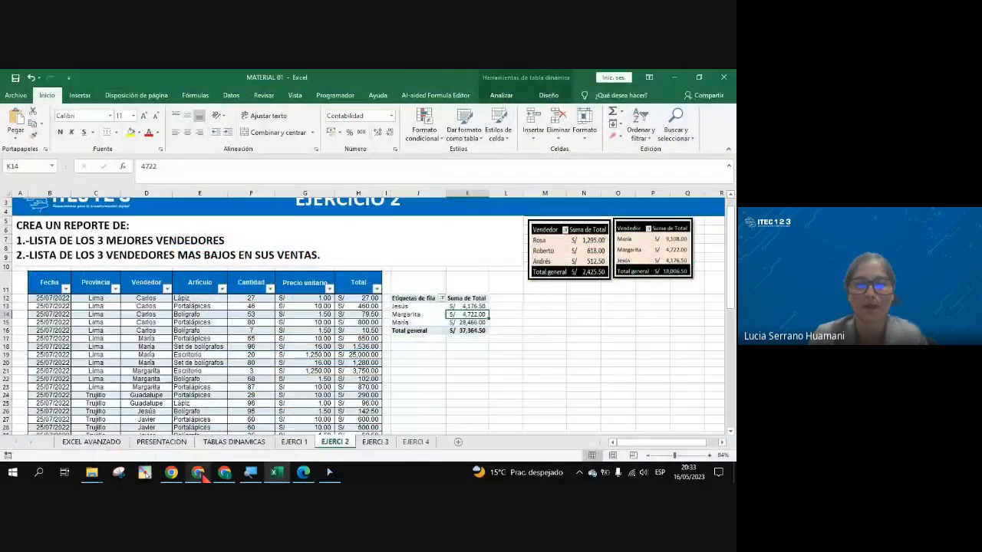
pyautogui.click(199, 472)
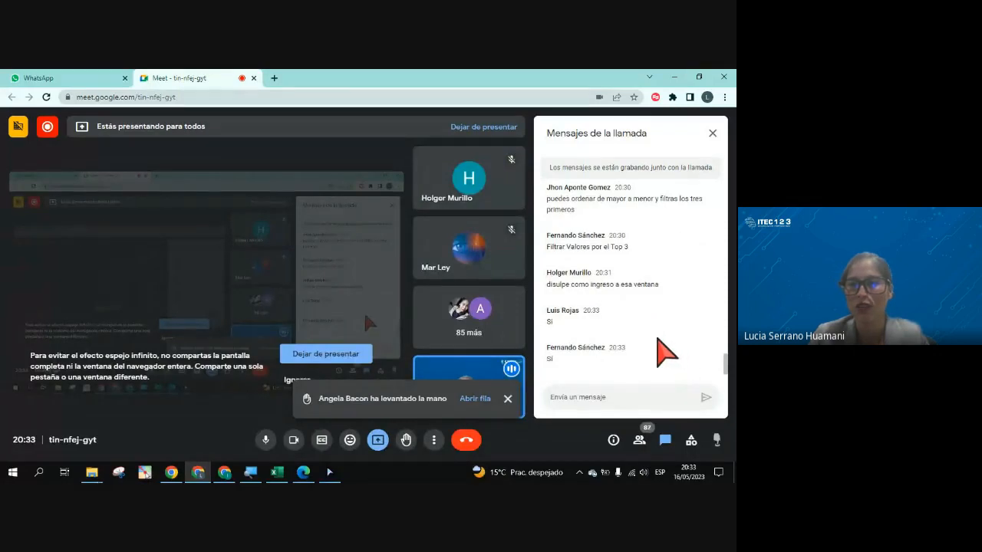
pyautogui.hotkey('alt', 'Tab')
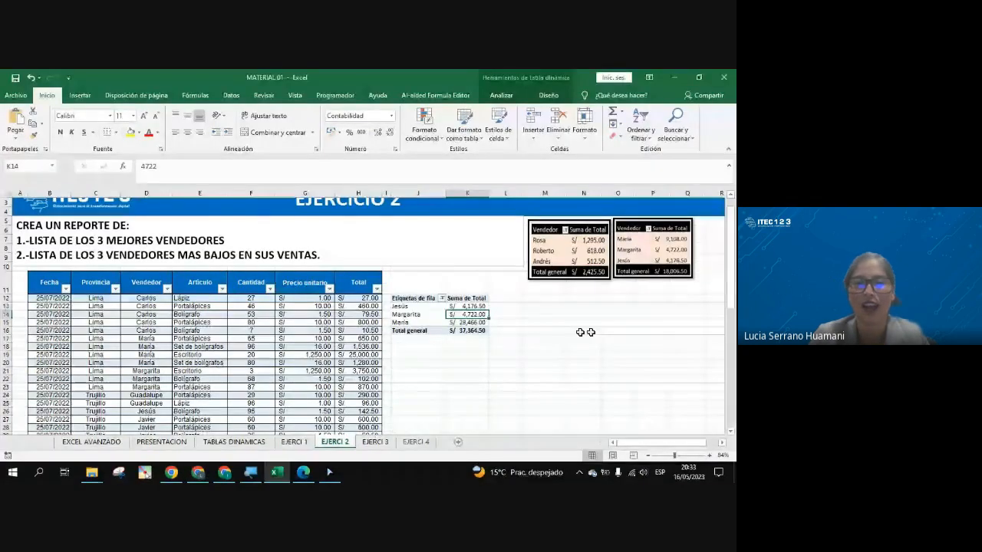
pyautogui.click(458, 298)
pyautogui.click(434, 299)
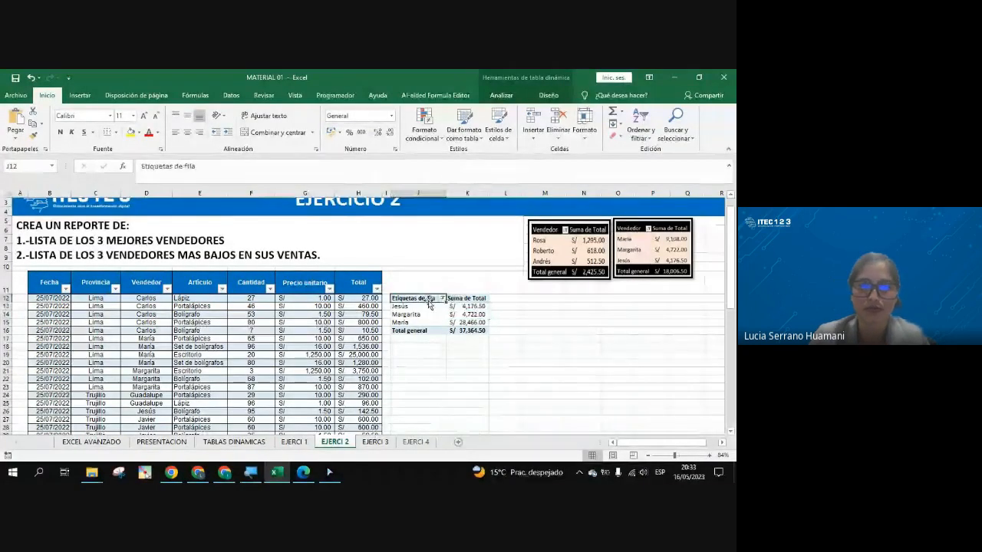
# Step: Review the value field settings of the pivot table's Suma de Total column and close them without changes
pyautogui.click(466, 300)
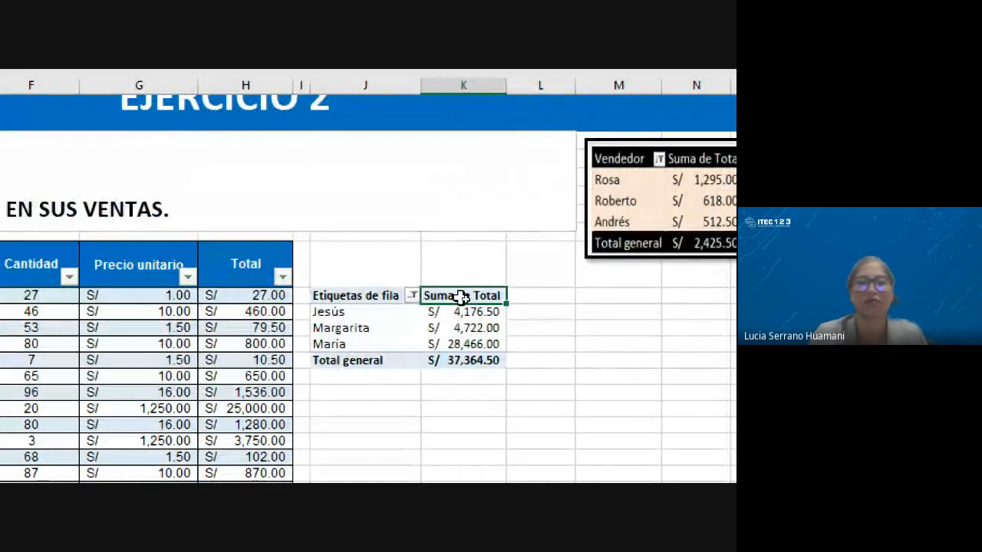
pyautogui.doubleClick(461, 298)
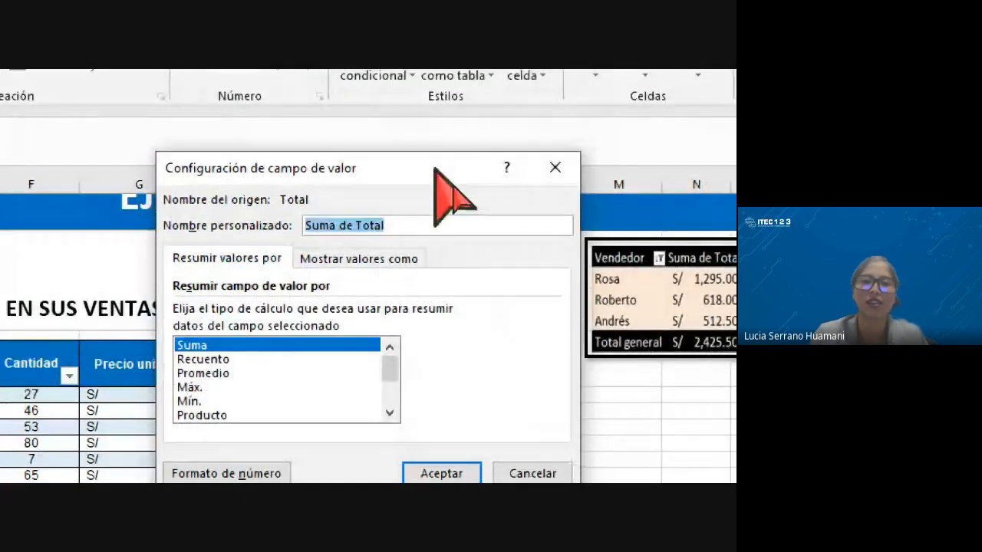
pyautogui.moveTo(436, 81); pyautogui.dragTo(200, 76)
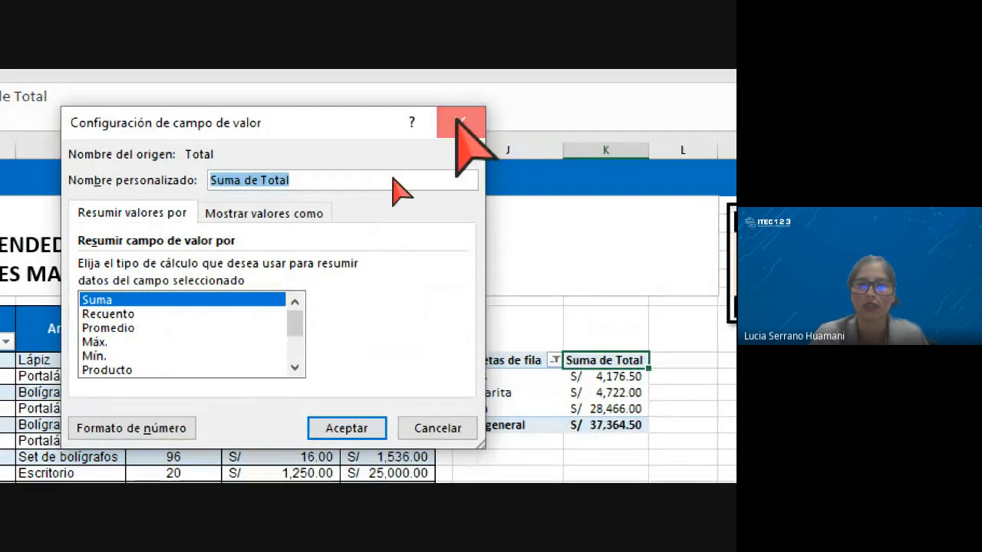
pyautogui.click(460, 93)
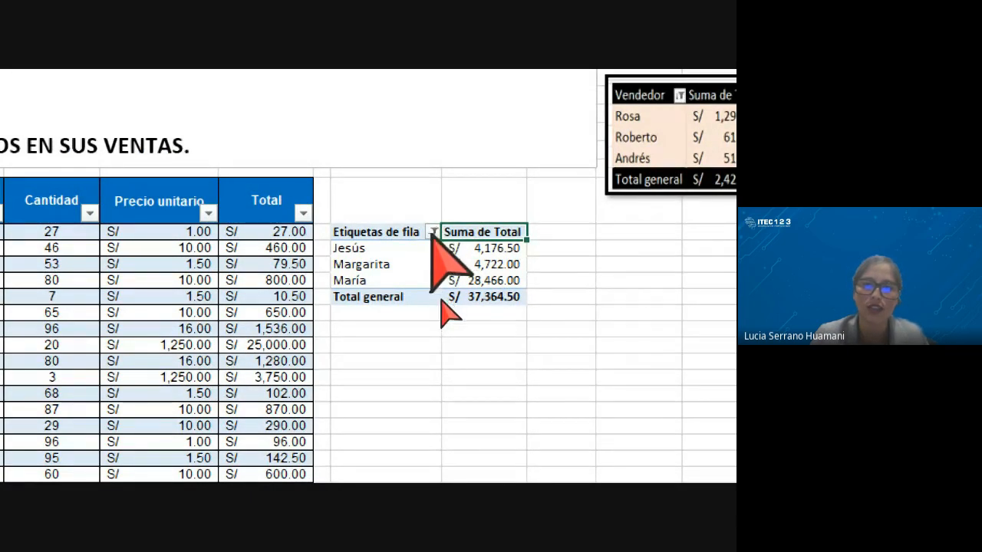
# Step: Review the sellers' Diez mejores value filter and reapply it with 3 superiores Elementos por Suma de Total
pyautogui.click(433, 231)
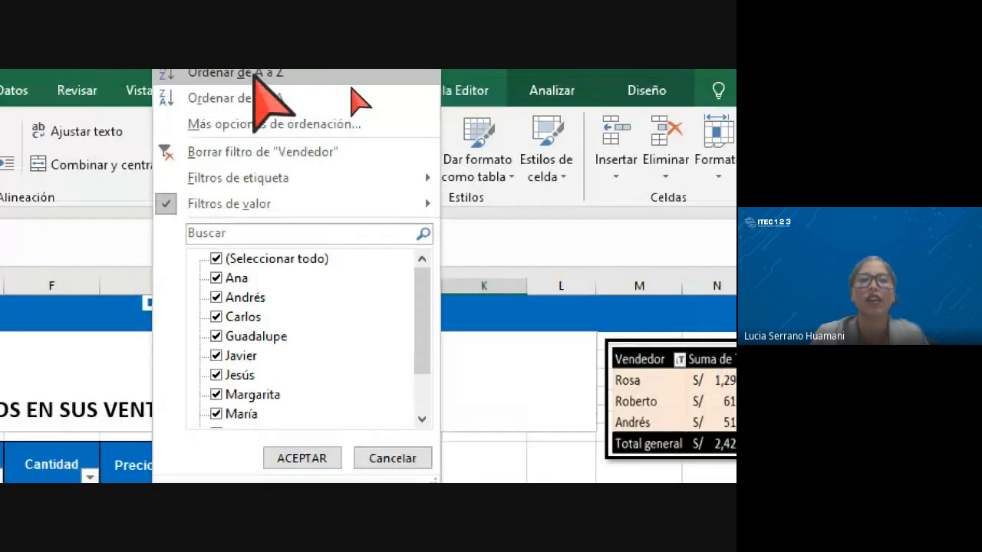
pyautogui.moveTo(234, 205)
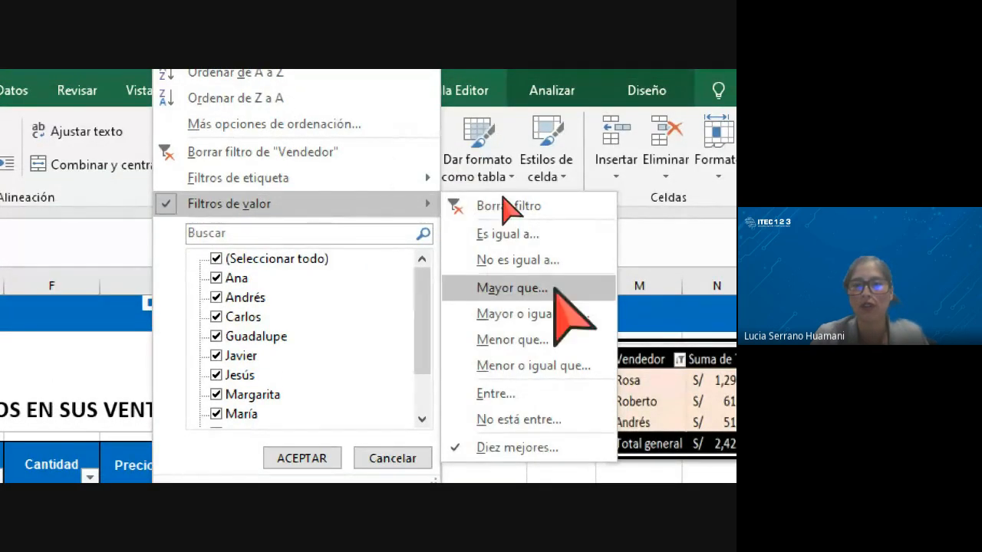
pyautogui.click(513, 447)
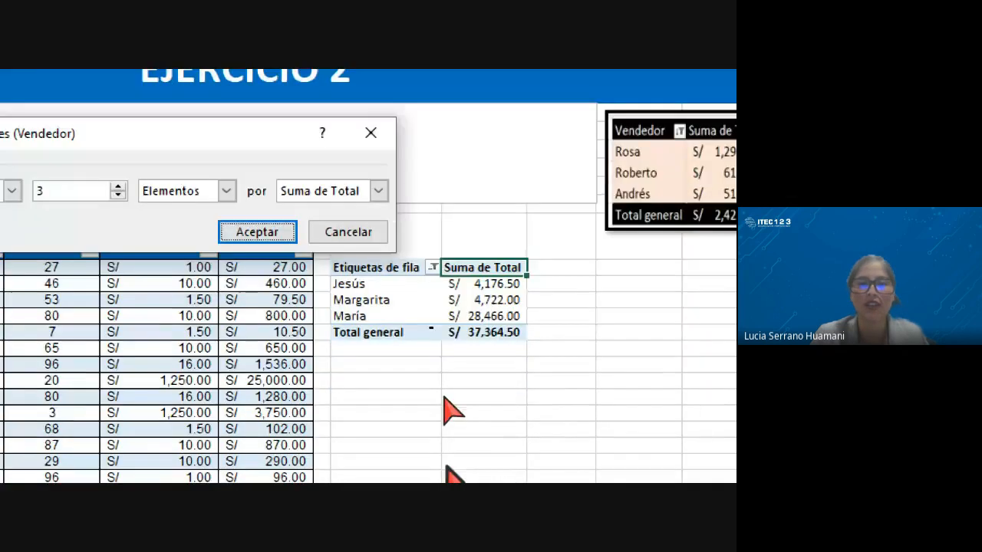
pyautogui.moveTo(211, 137); pyautogui.dragTo(424, 111)
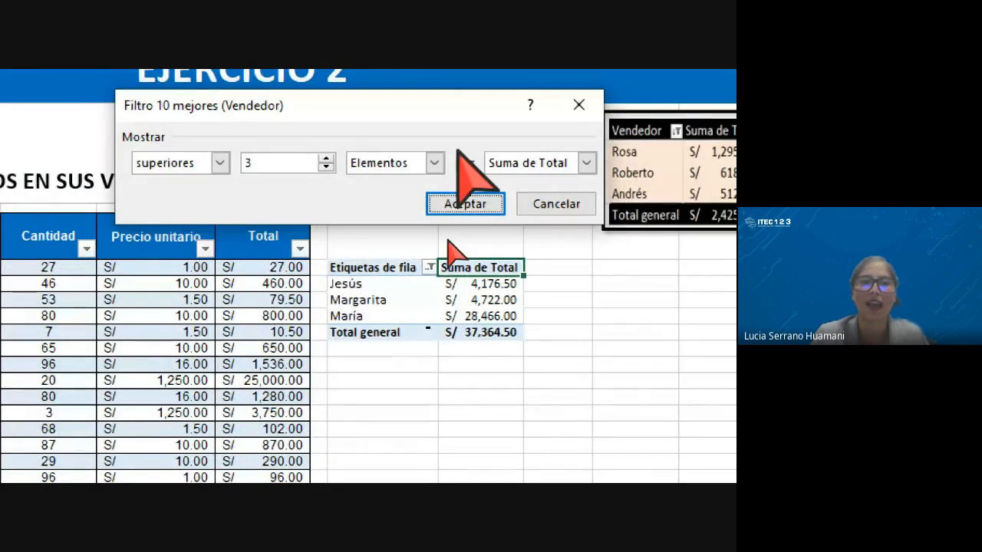
pyautogui.click(218, 162)
pyautogui.click(195, 181)
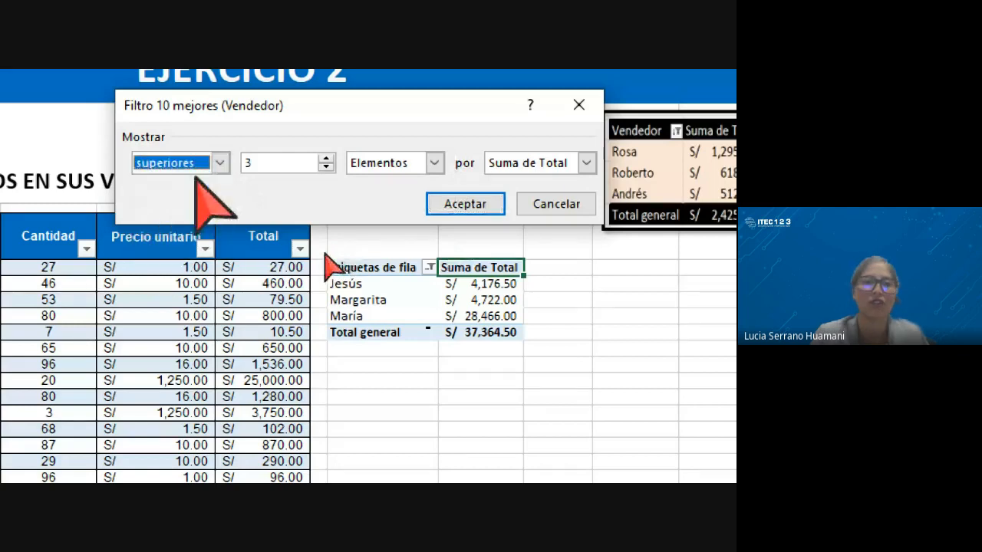
pyautogui.click(457, 203)
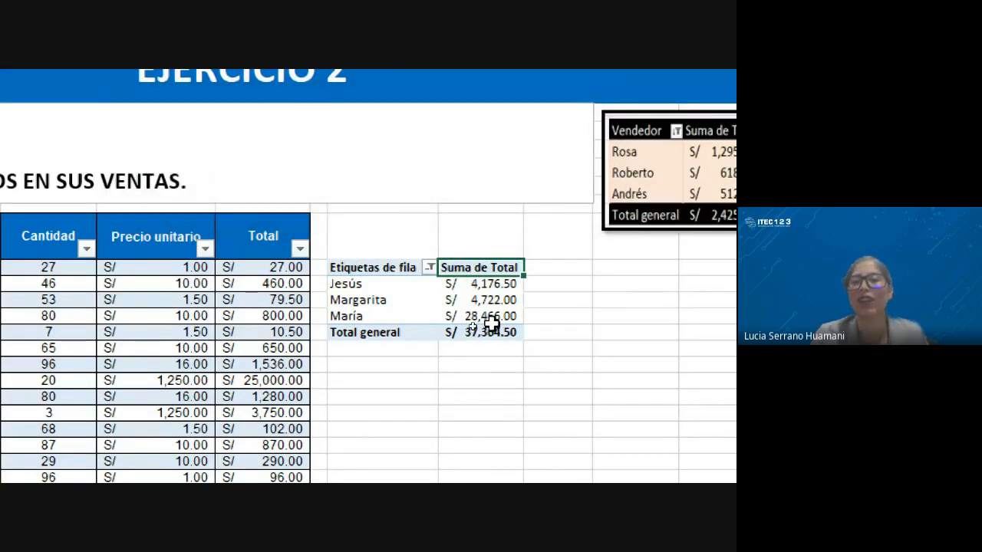
# Step: Select María's total in the pivot table, check the call messages in Google Meet, and return to Excel
pyautogui.click(492, 306)
pyautogui.click(492, 311)
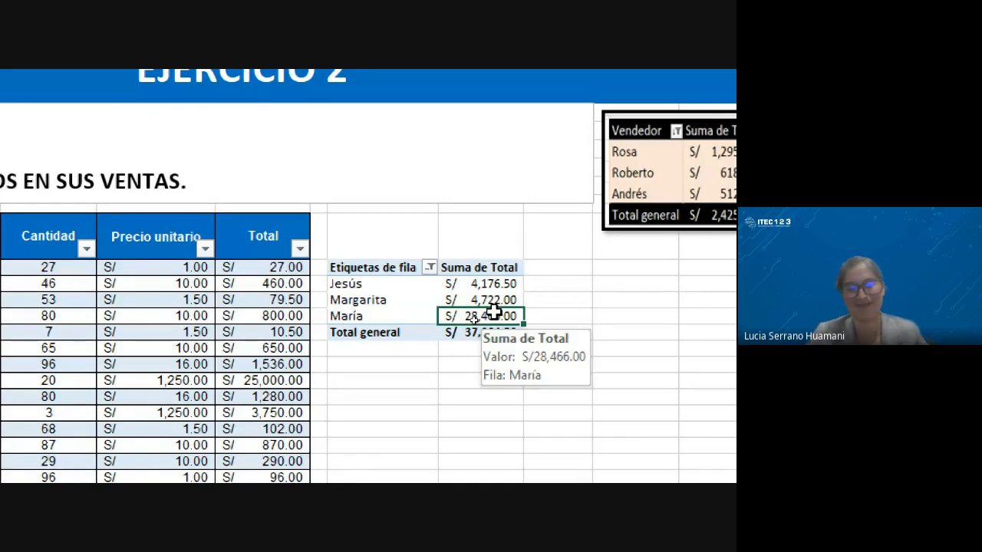
pyautogui.press('super+minus')
pyautogui.hotkey('alt', 'Tab')
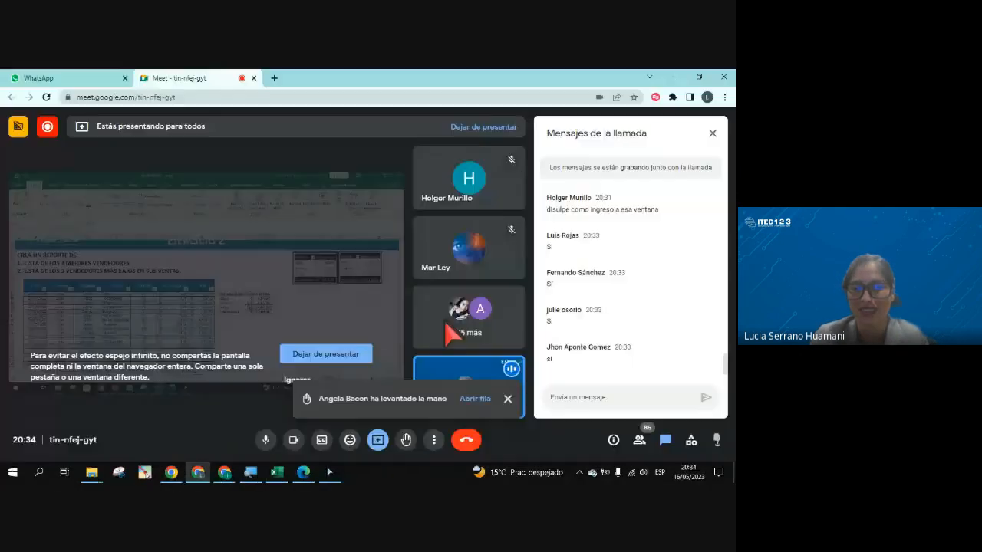
pyautogui.hotkey('alt', 'Tab')
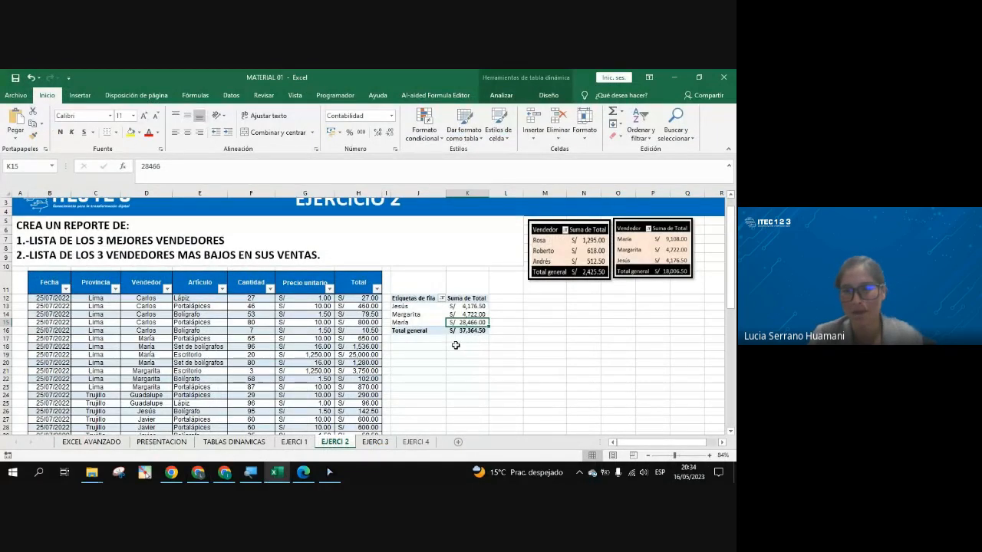
# Step: Copy the whole filtered pivot table and paste the copy below it in column J, leaving one blank row between them
pyautogui.press('super+plus')
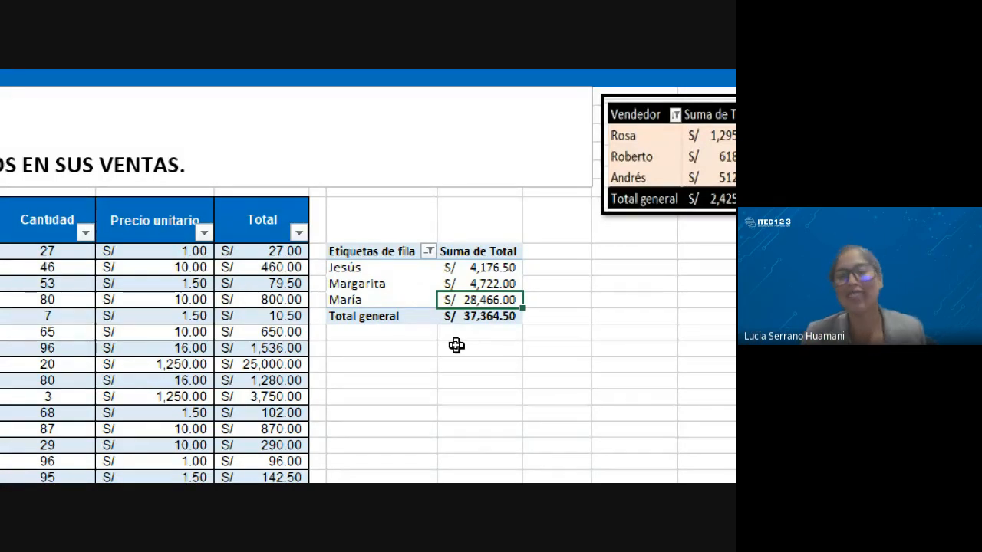
pyautogui.moveTo(391, 253); pyautogui.dragTo(502, 320)
pyautogui.click(441, 304)
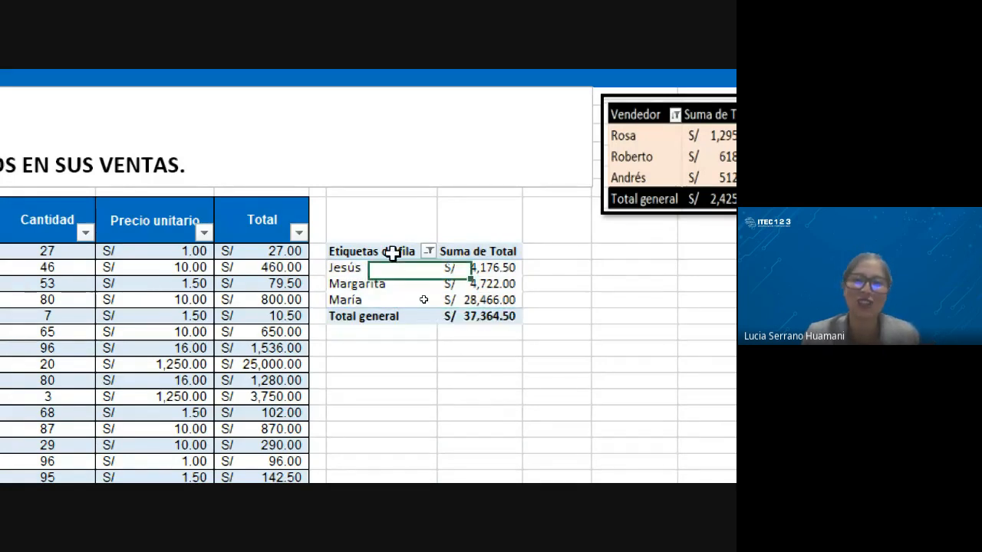
pyautogui.moveTo(391, 252); pyautogui.dragTo(499, 318)
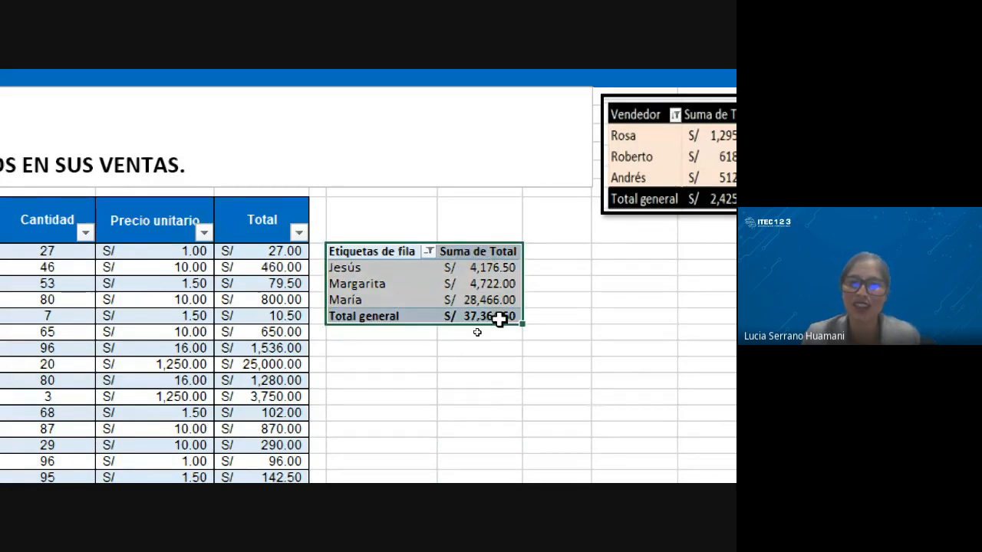
pyautogui.rightClick(397, 279)
pyautogui.click(439, 292)
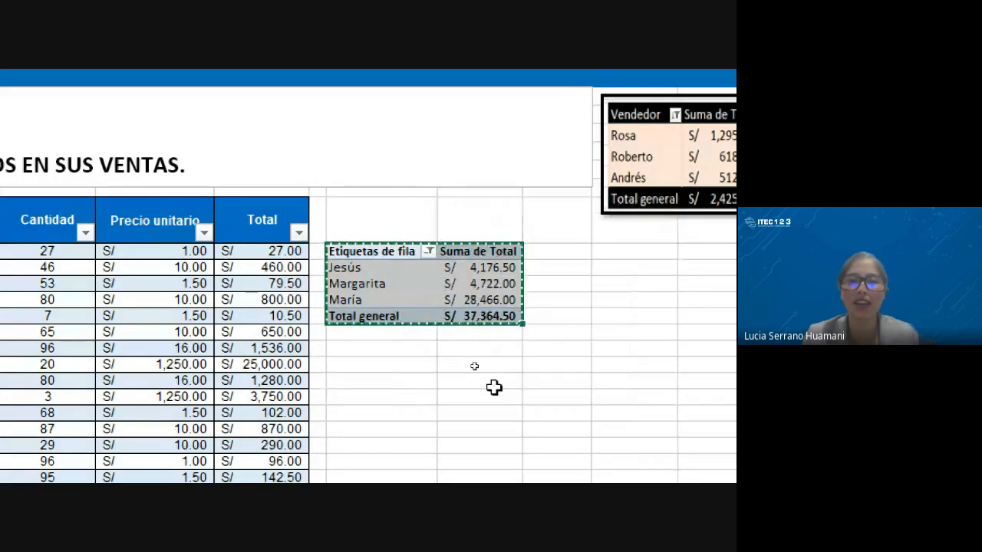
pyautogui.scroll(-1, 364, 370)
pyautogui.click(347, 322)
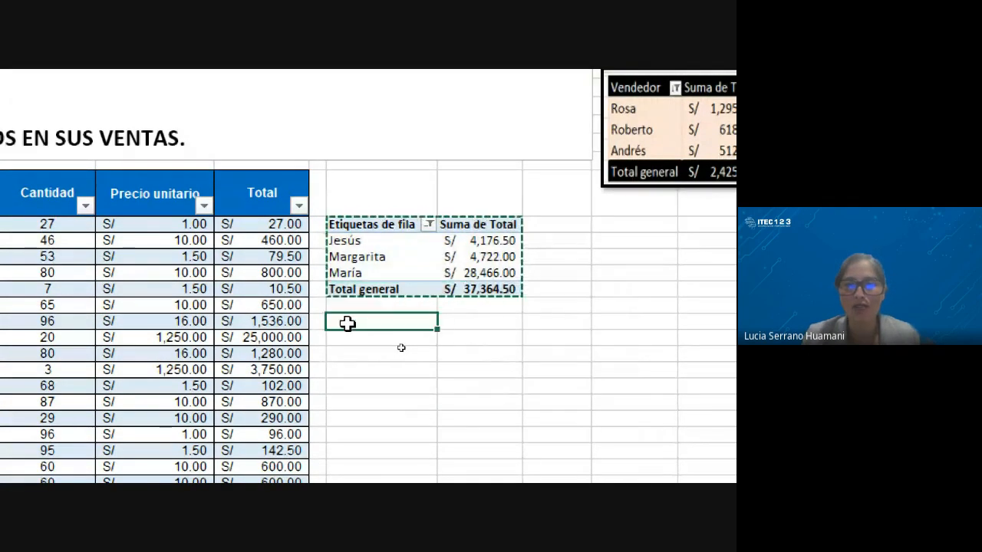
pyautogui.rightClick(347, 323)
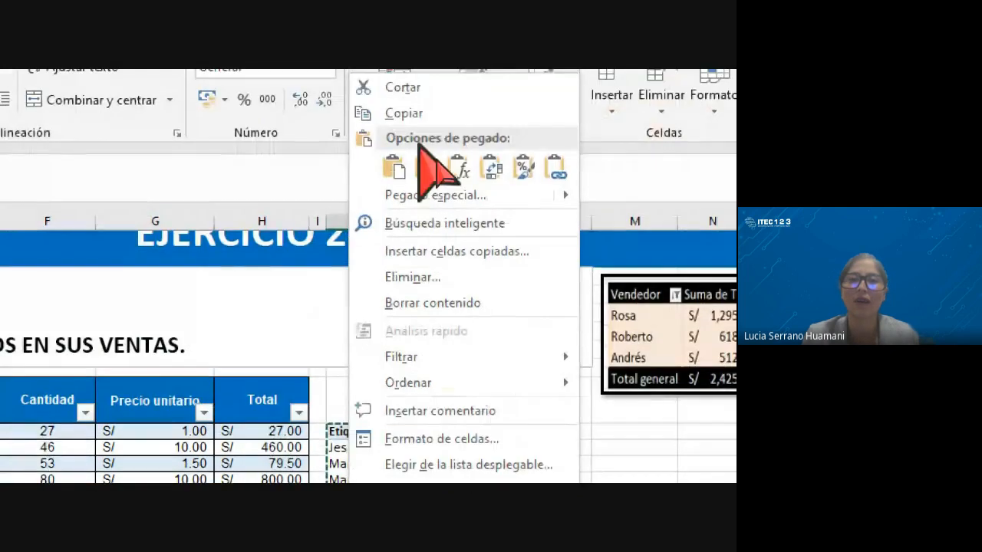
pyautogui.click(395, 167)
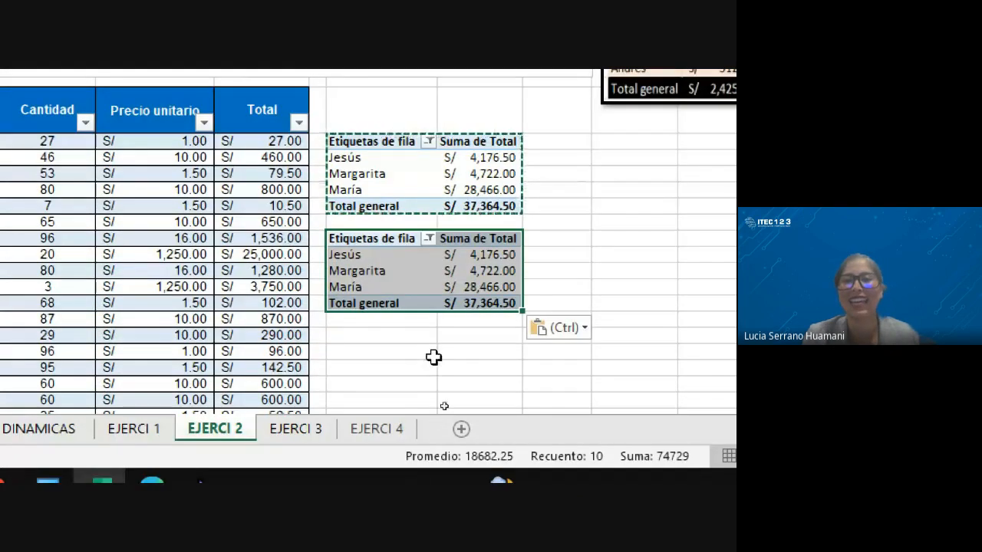
# Step: Clear the copy selection and compare the amounts in the original and copied pivot tables
pyautogui.click(429, 354)
pyautogui.click(483, 286)
pyautogui.click(453, 158)
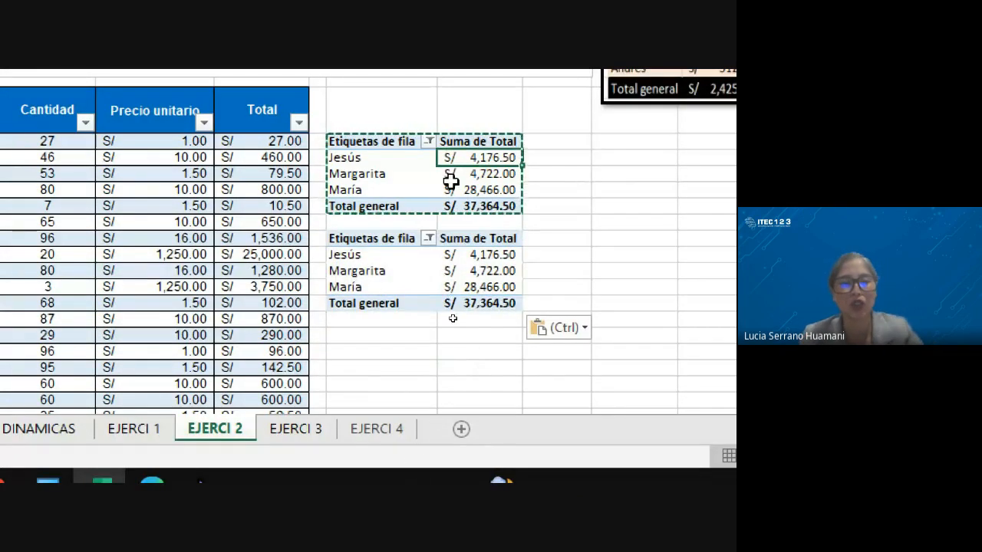
pyautogui.press('Escape')
pyautogui.click(476, 271)
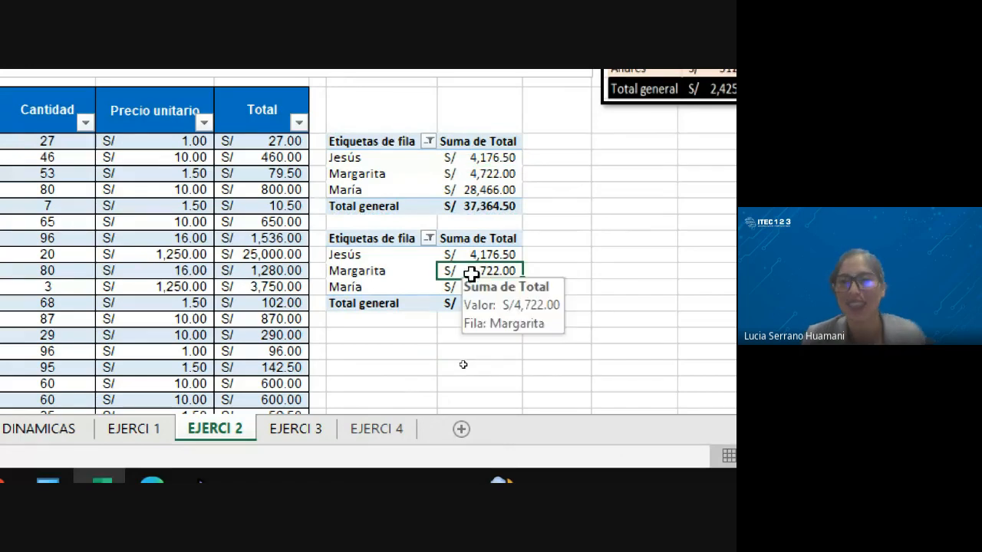
pyautogui.moveTo(453, 294)
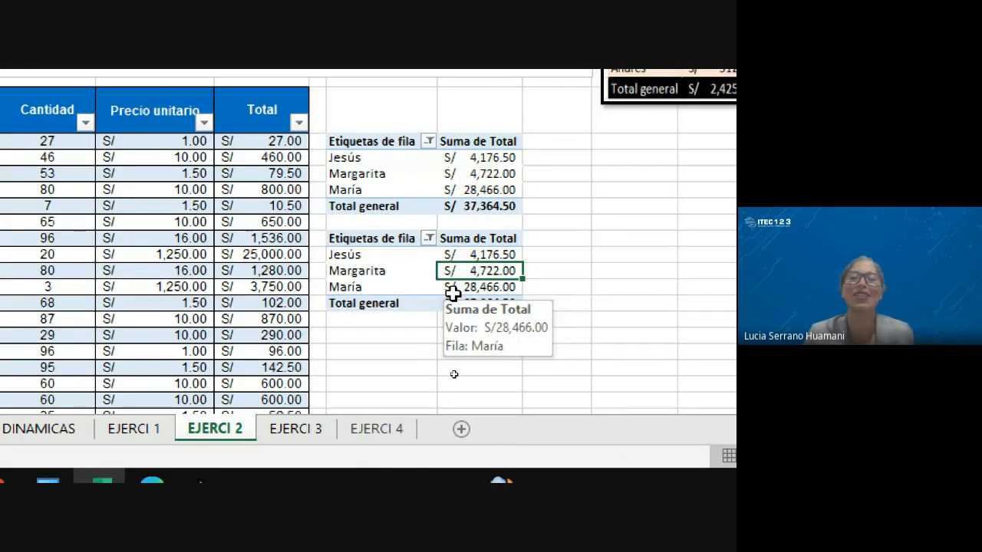
# Step: Clear the Vendedor filter in the lower pivot table and look over its full list of sellers
pyautogui.click(427, 238)
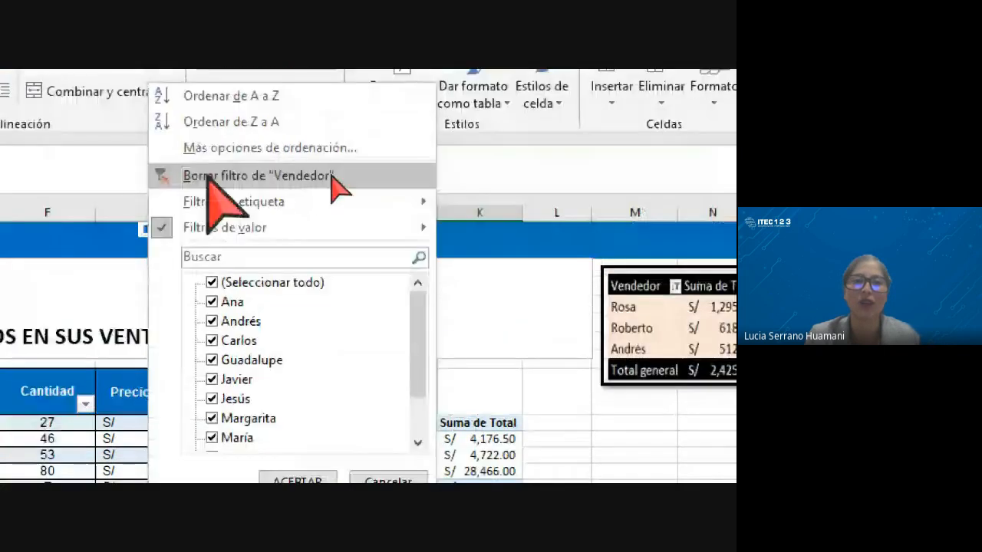
pyautogui.click(215, 97)
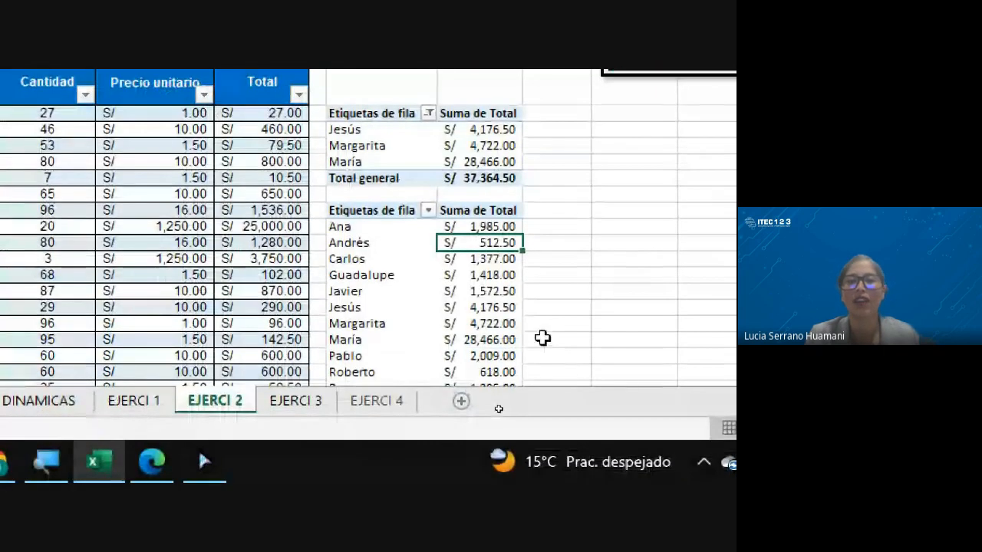
pyautogui.click(481, 291)
pyautogui.scroll(-1, 481, 291)
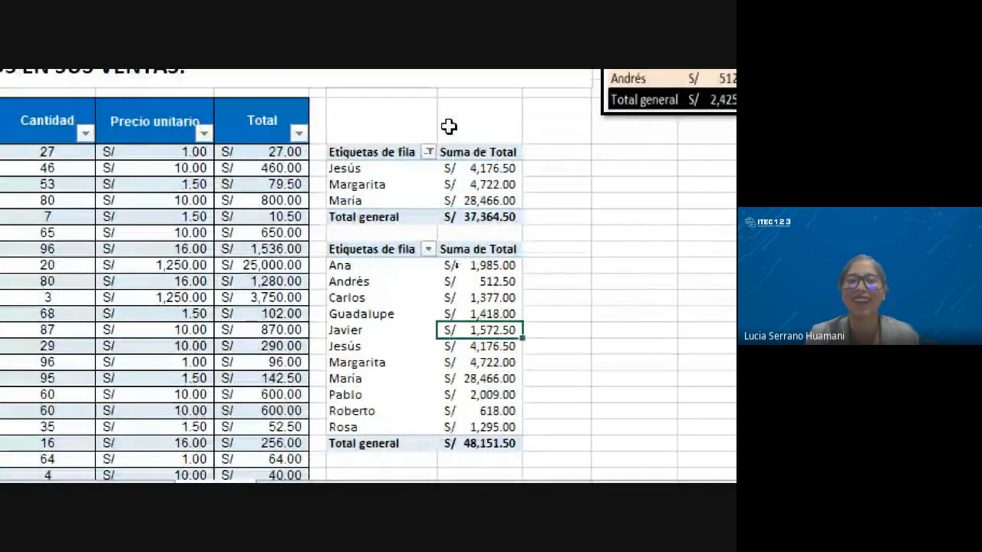
pyautogui.click(461, 296)
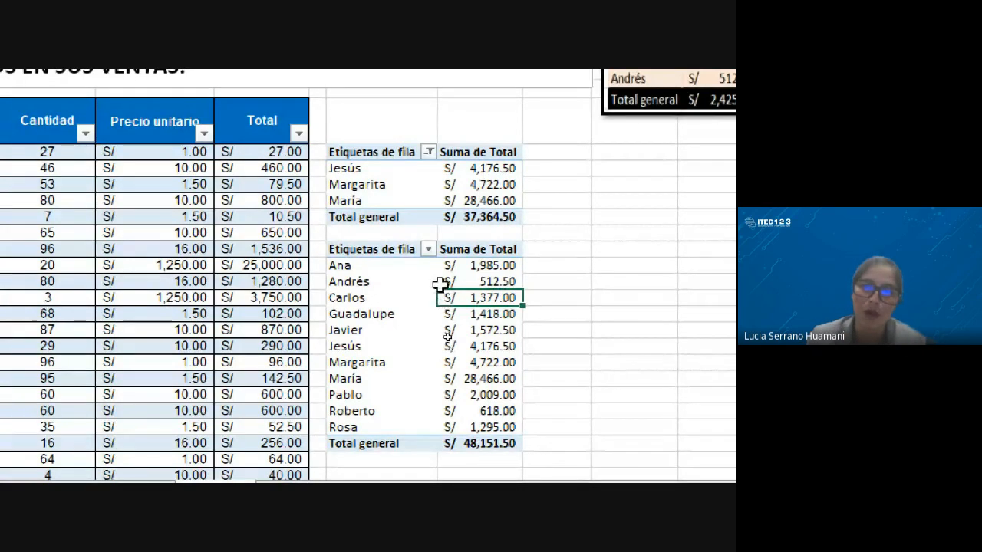
# Step: Filter the lower pivot table's sellers to the 3 inferiores Elementos por Suma de Total
pyautogui.click(427, 250)
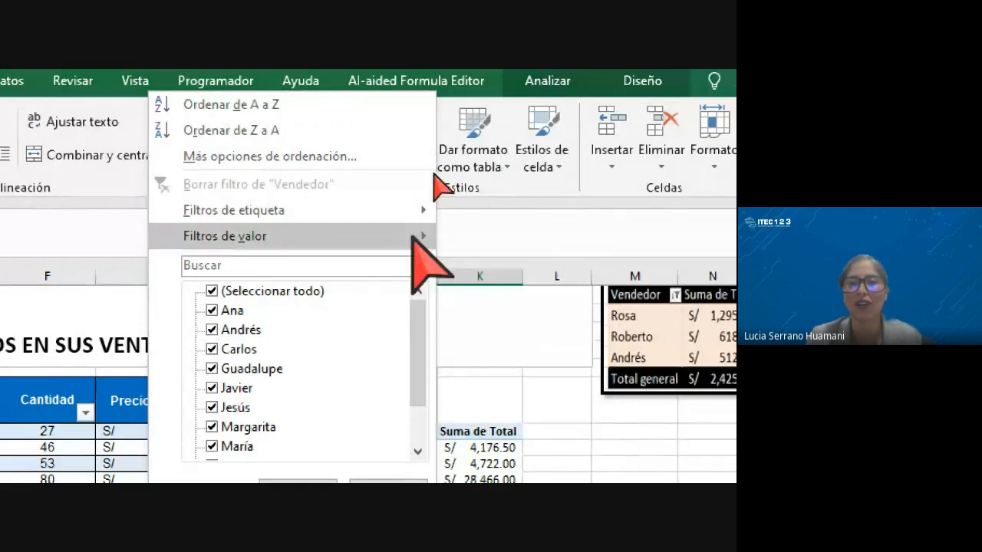
pyautogui.moveTo(414, 234)
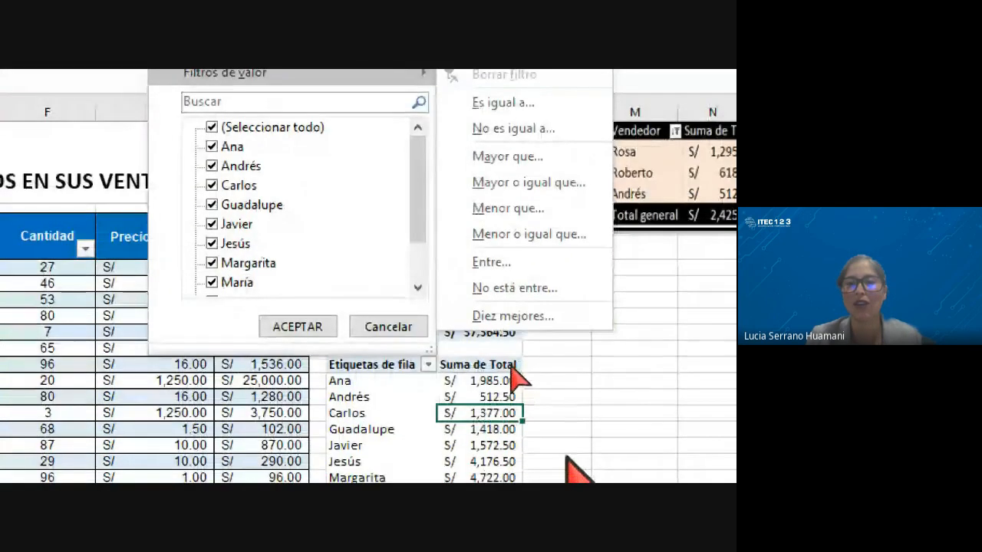
pyautogui.click(545, 317)
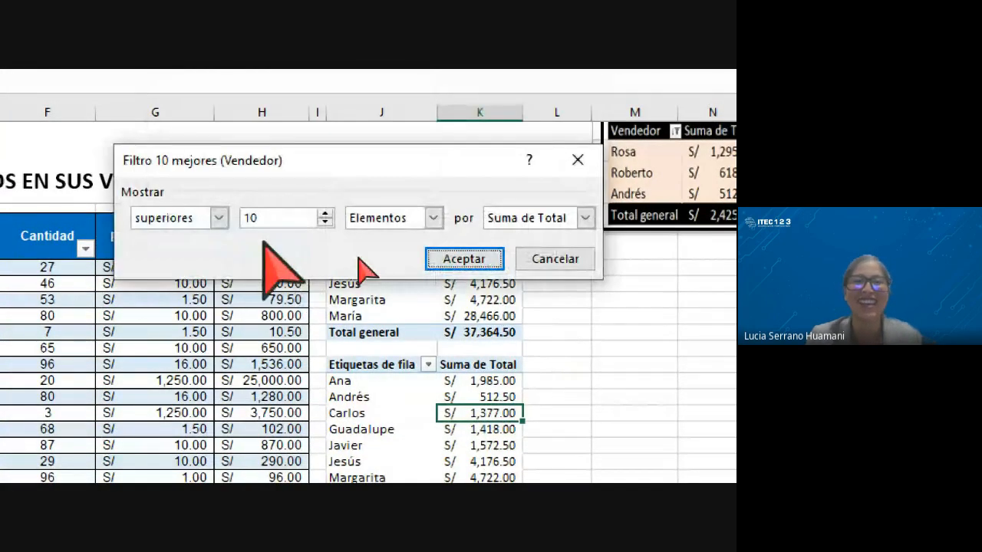
pyautogui.click(218, 218)
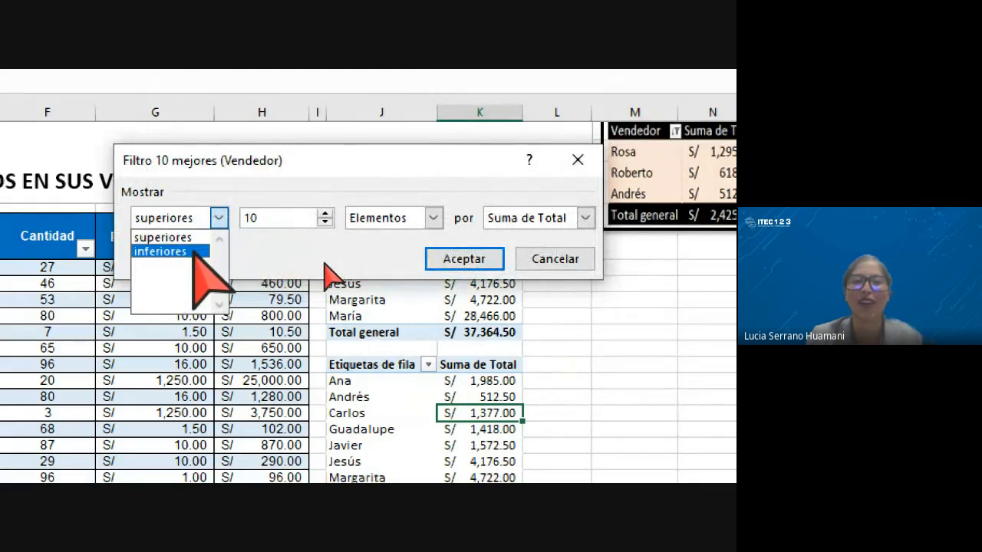
pyautogui.click(194, 252)
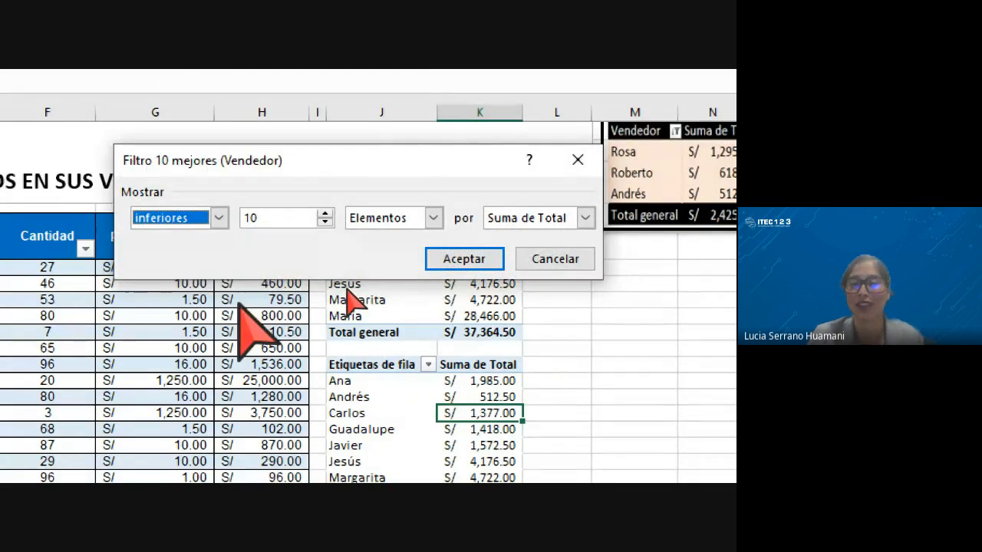
pyautogui.click(272, 217)
pyautogui.press('BackSpace')
pyautogui.press('BackSpace')
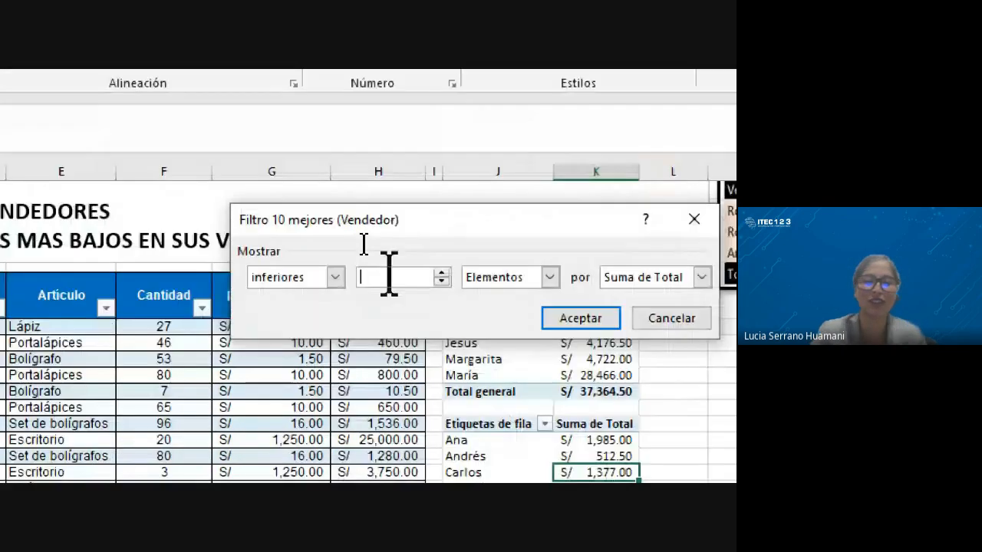
pyautogui.write('3')
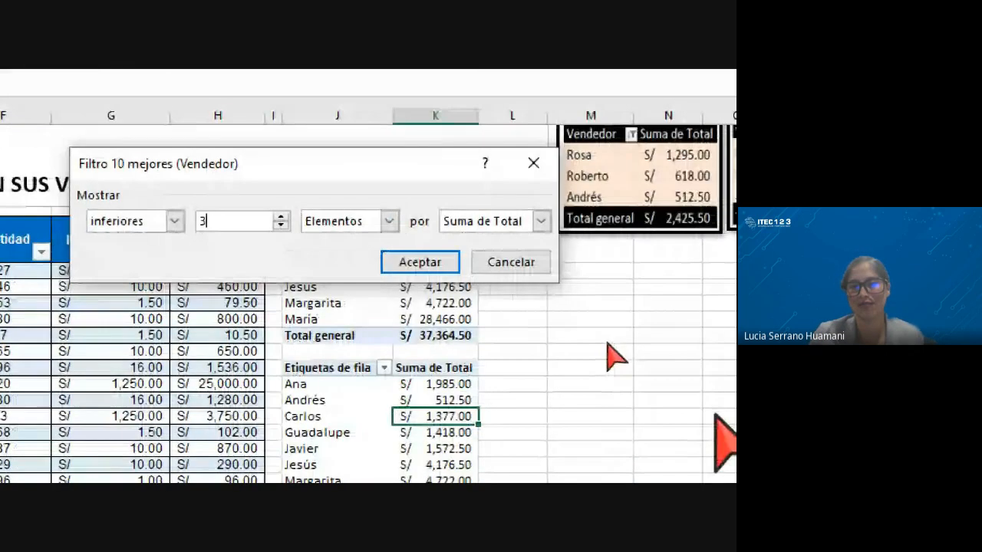
pyautogui.click(425, 261)
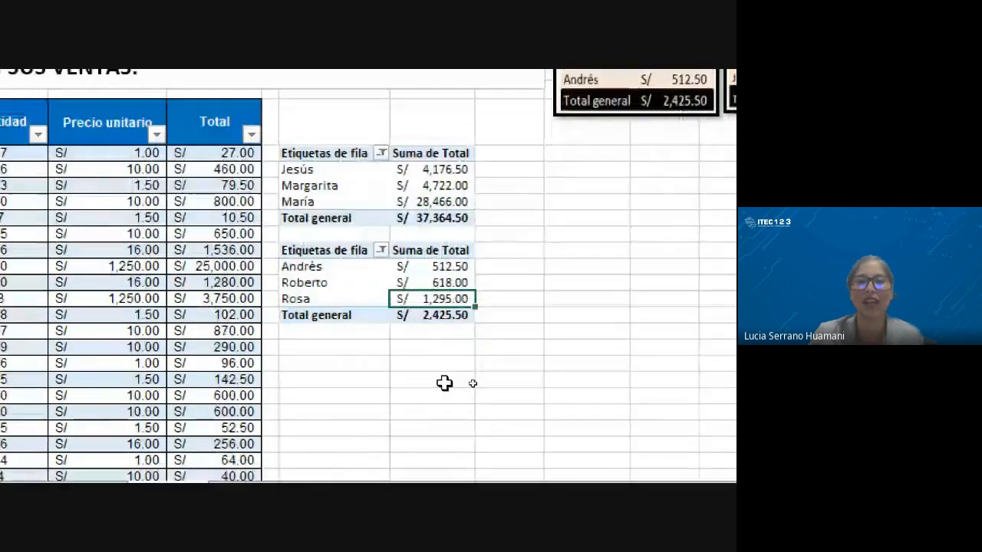
# Step: Review the sellers' amounts in the lower and upper filtered pivot tables
pyautogui.moveTo(345, 270); pyautogui.dragTo(464, 314)
pyautogui.click(461, 298)
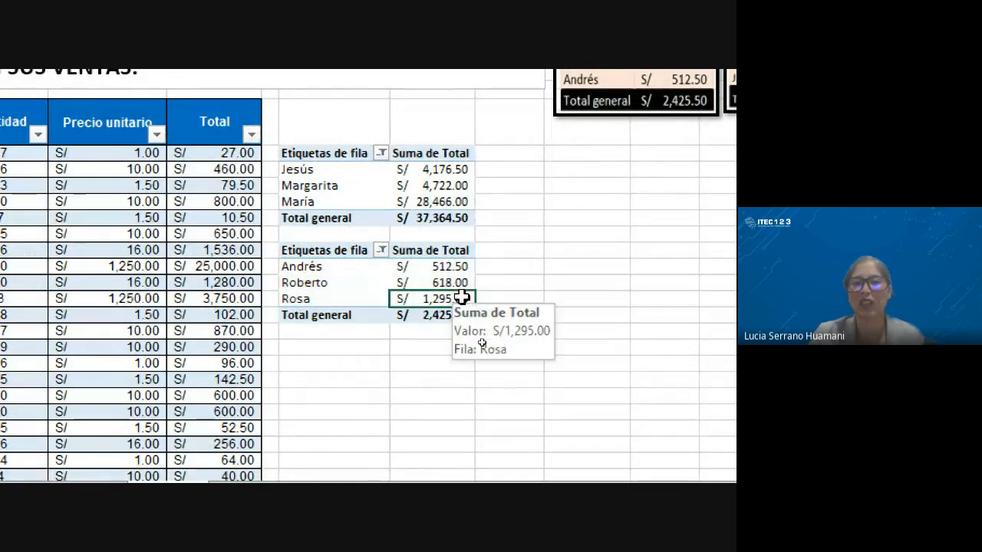
pyautogui.moveTo(422, 155); pyautogui.dragTo(432, 202)
# Step: Try to delete the second seller's amount in the lower pivot table and dismiss the alert
pyautogui.click(462, 282)
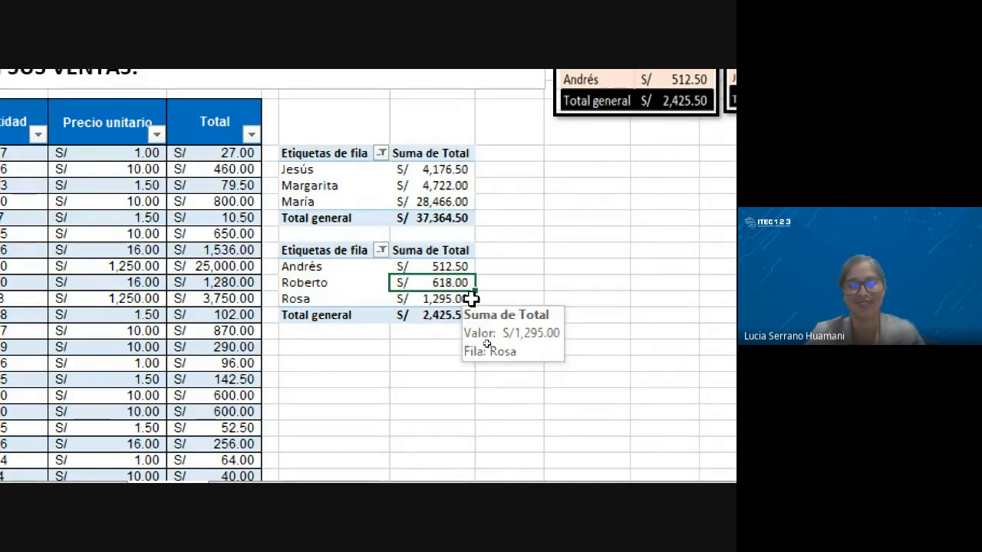
pyautogui.press('Delete')
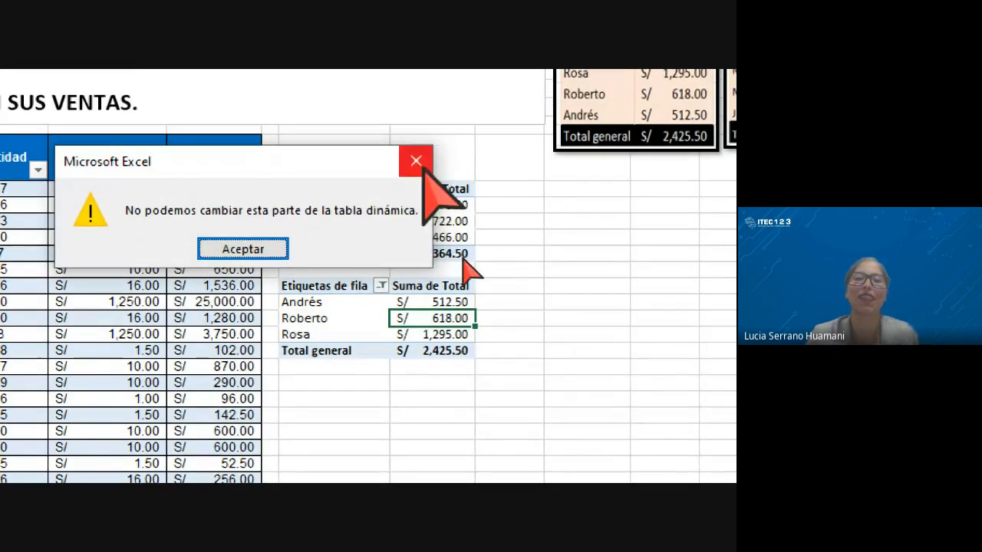
pyautogui.click(418, 160)
pyautogui.click(558, 317)
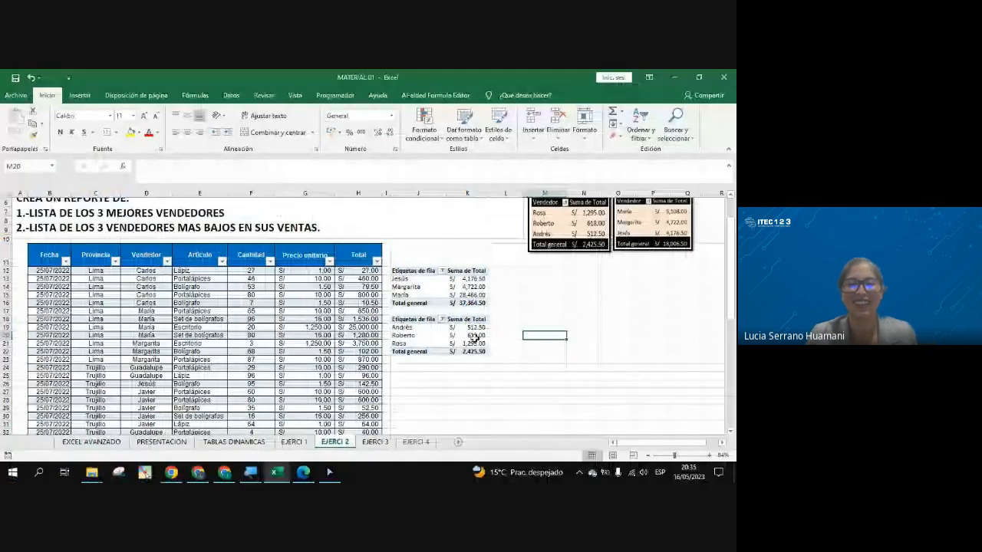
# Step: Switch to the Google Meet window to check the call messages, and return to the upper pivot table in Excel
pyautogui.click(444, 317)
pyautogui.click(463, 288)
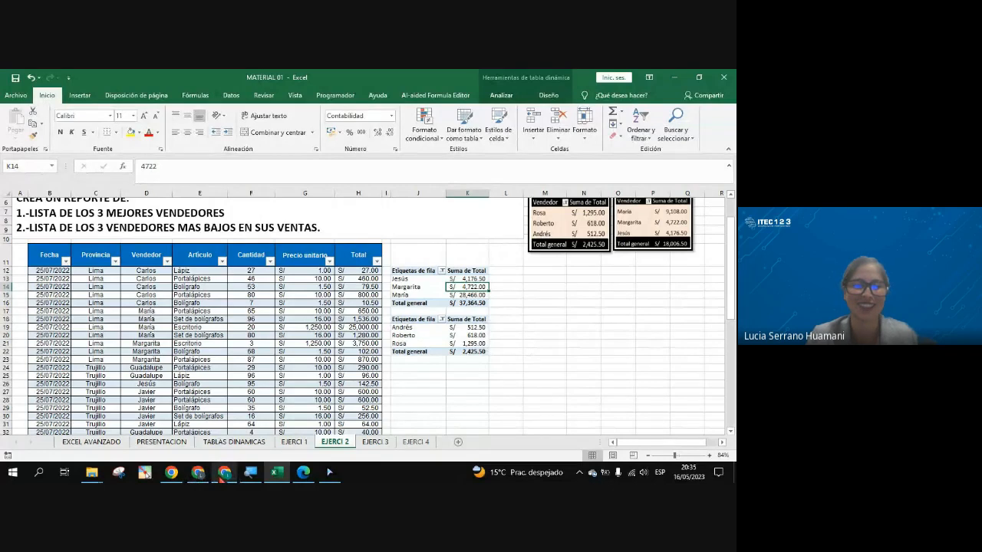
pyautogui.click(224, 472)
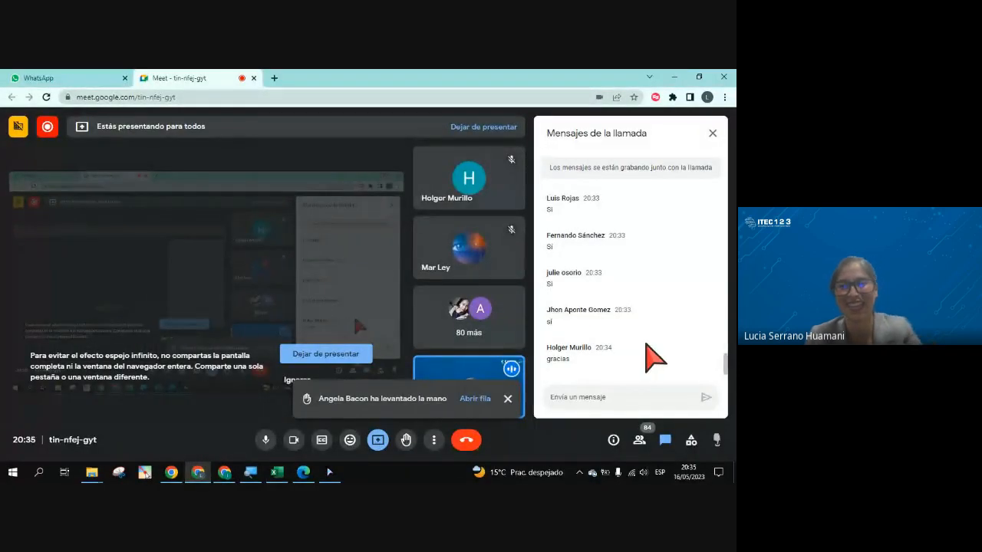
pyautogui.hotkey('alt', 'Tab')
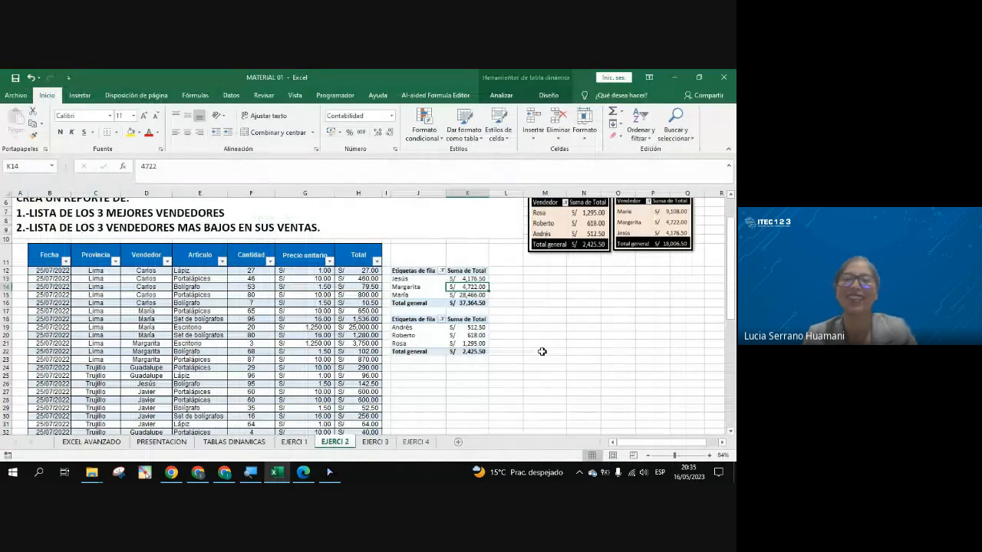
pyautogui.click(470, 294)
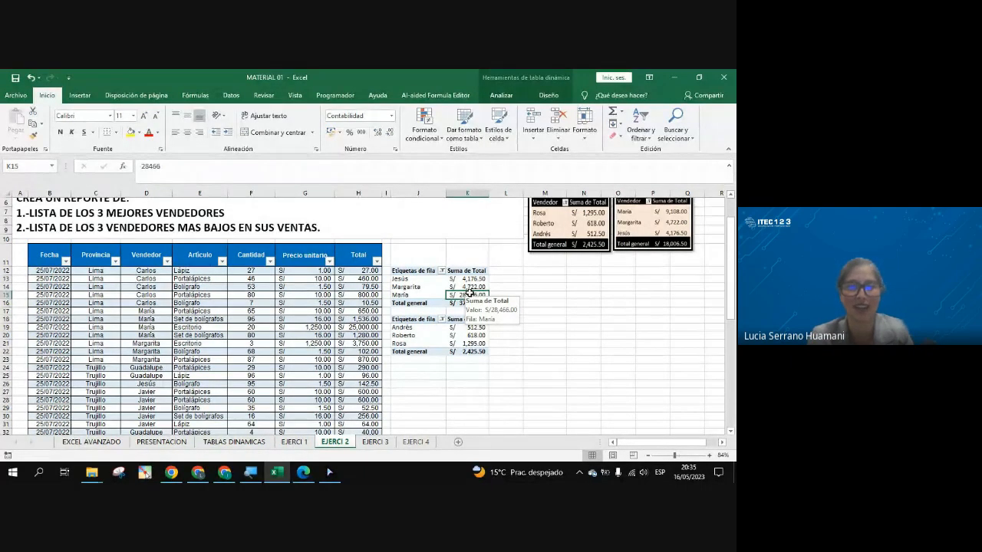
# Step: Open sheet EJERCI 3 and look over its data table and the sample report
pyautogui.click(374, 442)
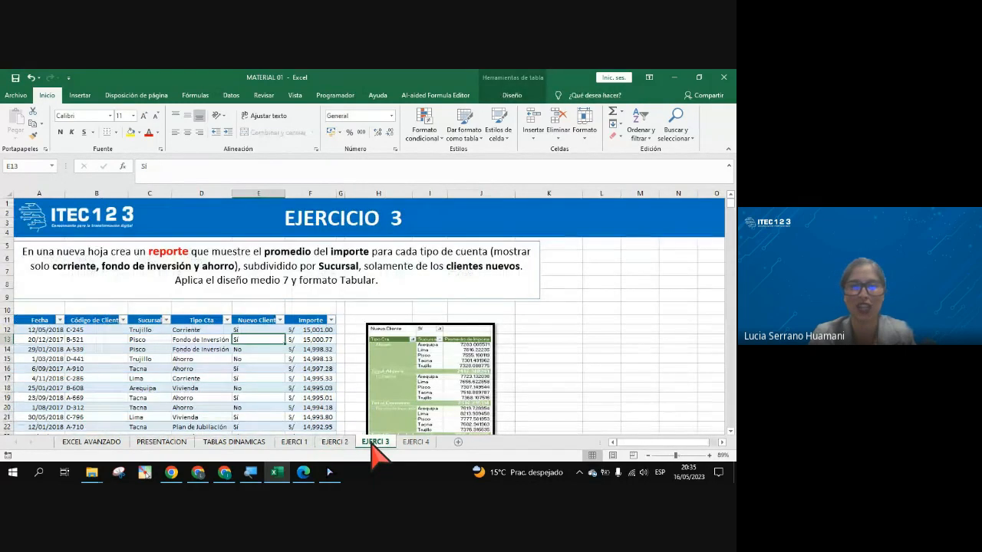
pyautogui.click(311, 398)
pyautogui.scroll(-1, 292, 383)
pyautogui.click(231, 369)
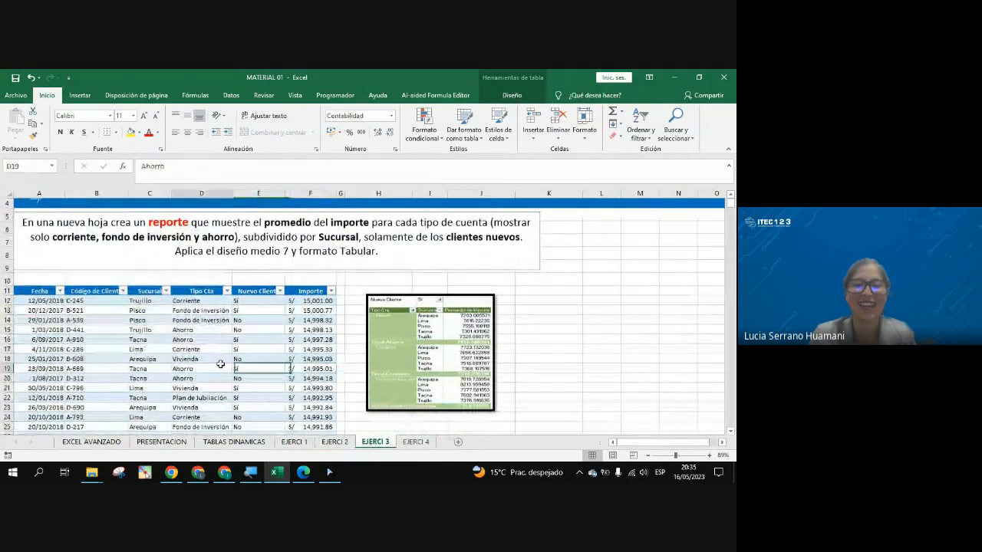
pyautogui.scroll(1, 232, 371)
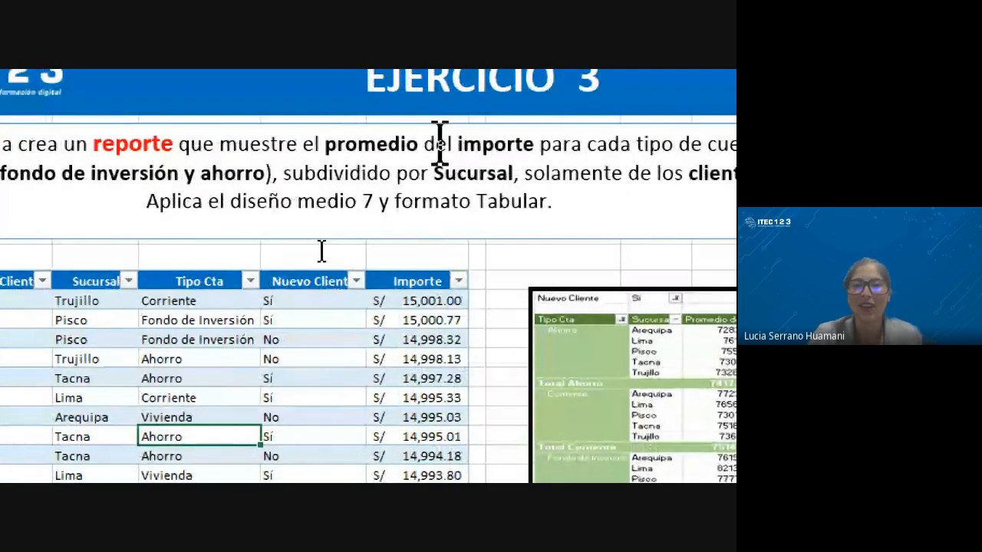
# Step: Read the exercise text's requirements for the average of importe and the account types to show
pyautogui.doubleClick(340, 143)
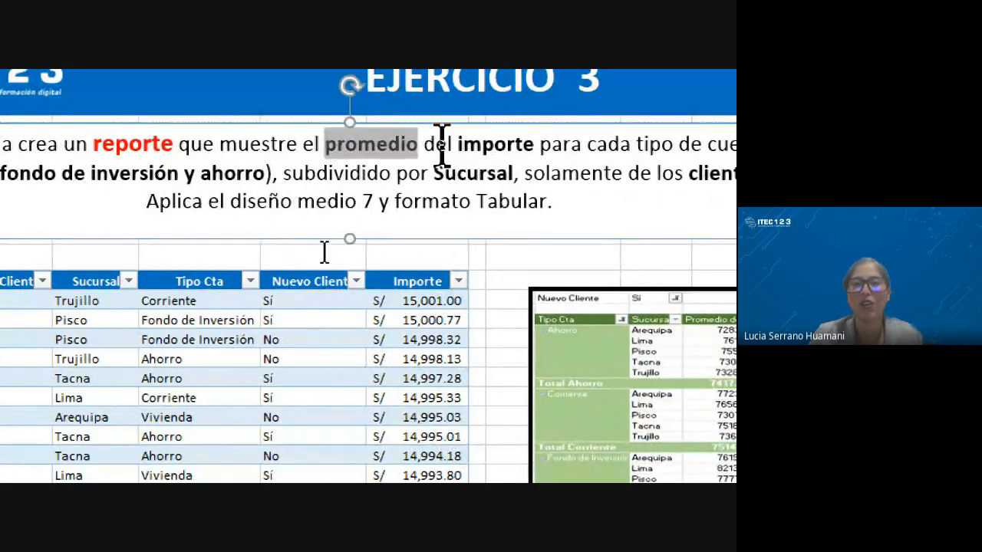
pyautogui.moveTo(442, 146); pyautogui.dragTo(508, 146)
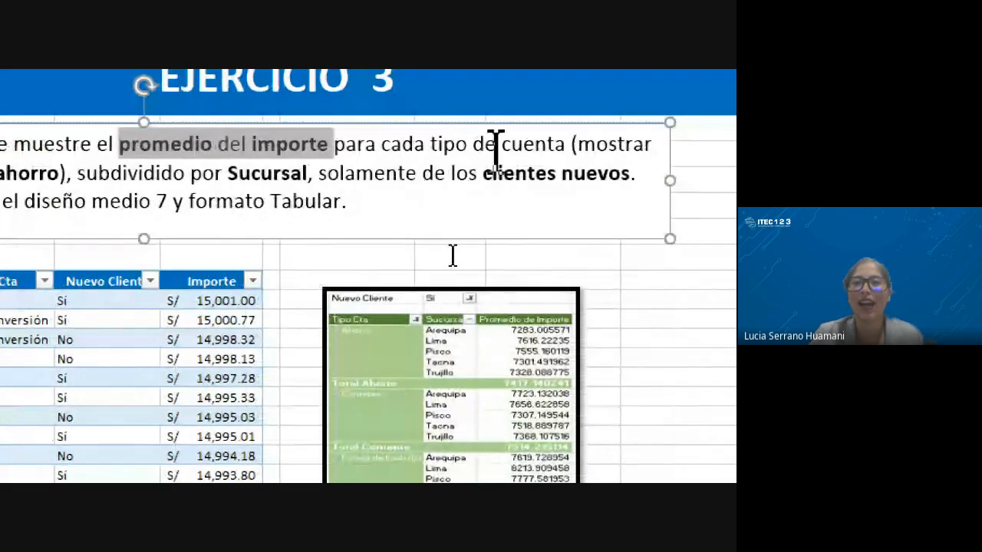
pyautogui.click(553, 145)
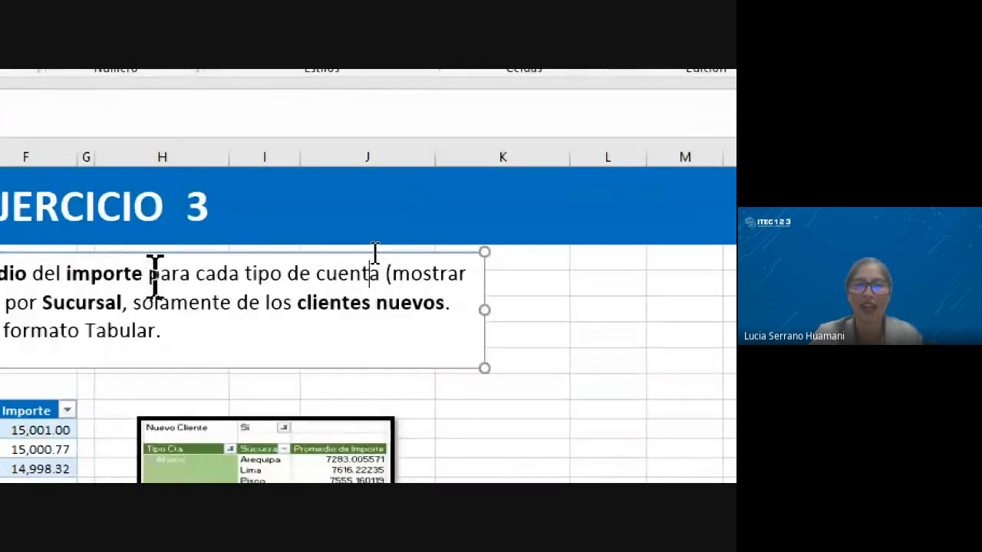
pyautogui.moveTo(145, 274); pyautogui.dragTo(354, 290)
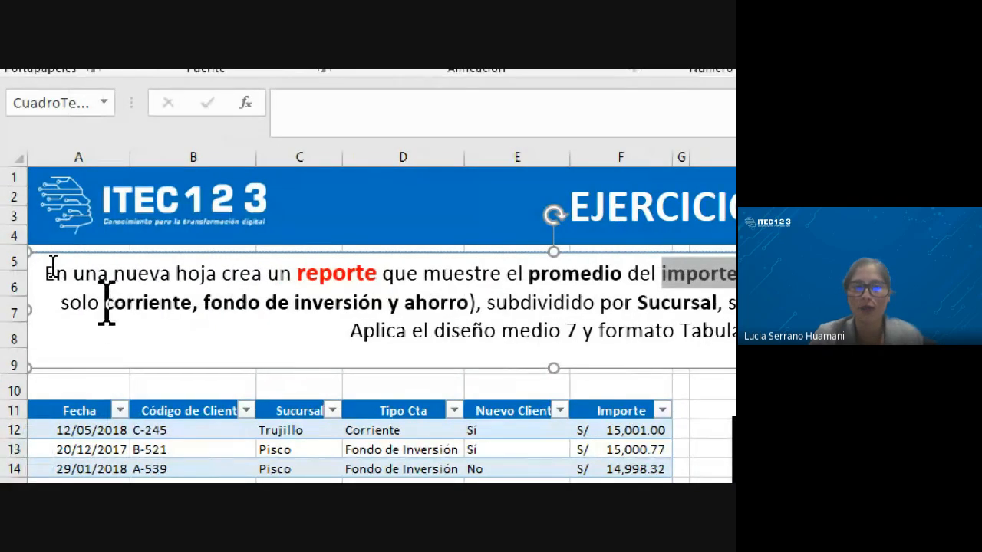
pyautogui.moveTo(106, 303); pyautogui.dragTo(469, 303)
pyautogui.click(399, 303)
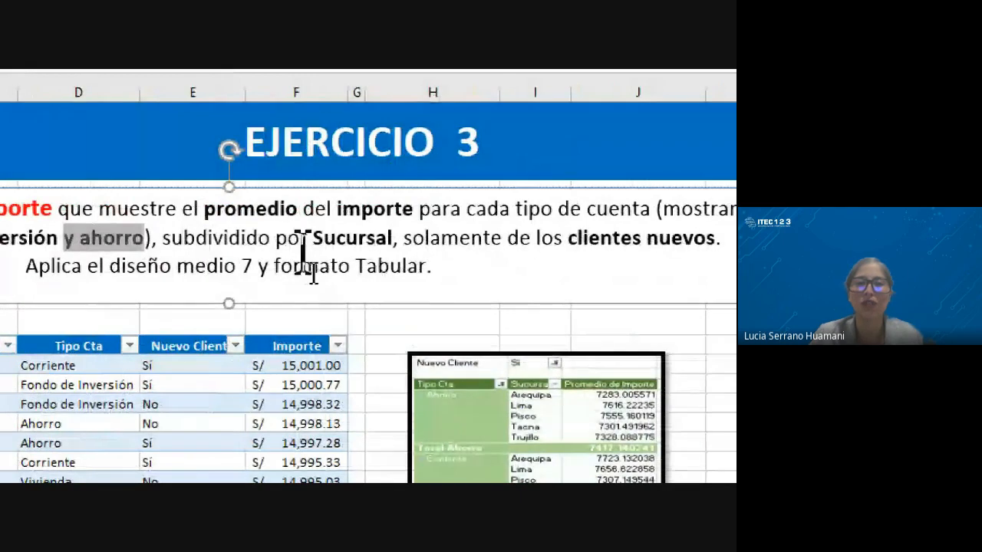
# Step: Read the exercise text's requirements for the Sucursal breakdown, new clients, design and report format
pyautogui.moveTo(310, 238); pyautogui.dragTo(530, 241)
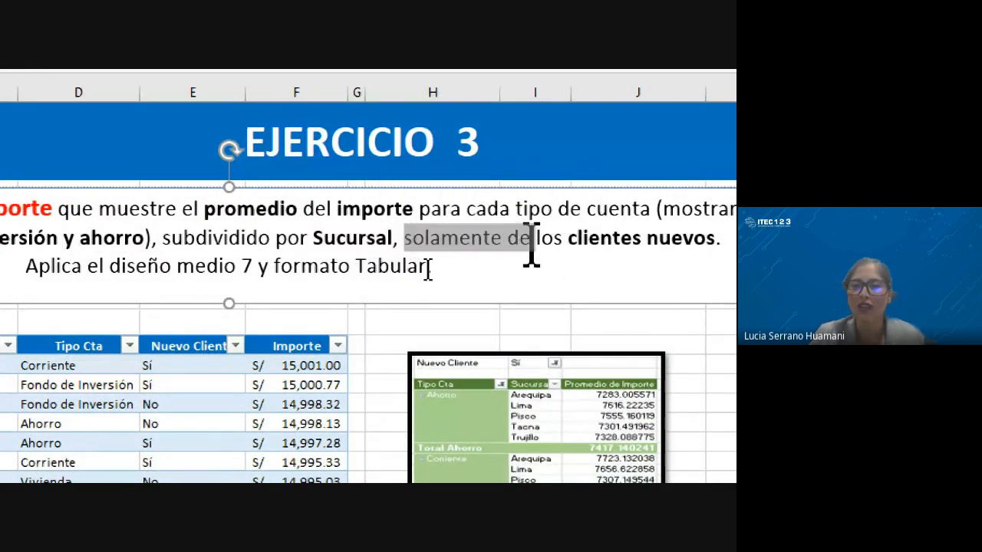
pyautogui.moveTo(404, 240); pyautogui.dragTo(727, 253)
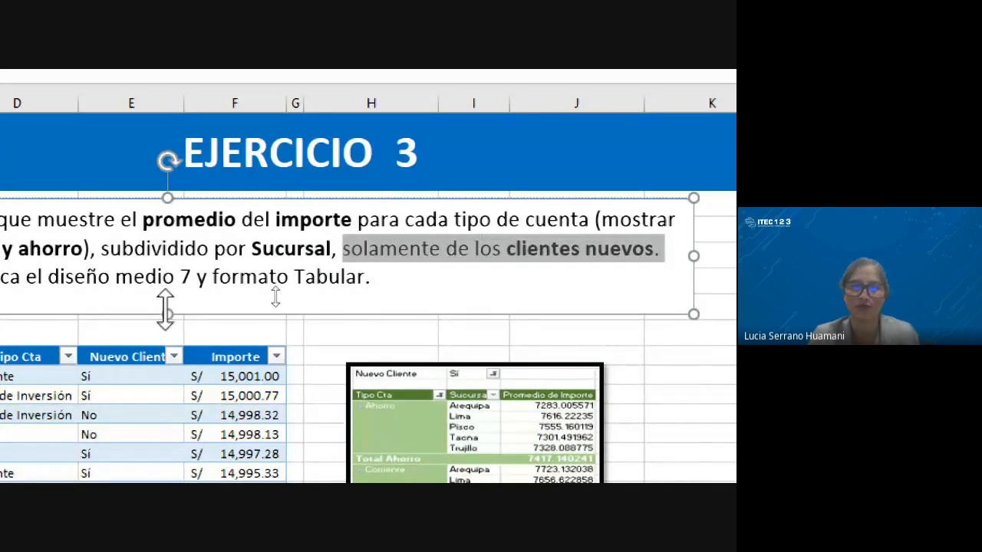
pyautogui.hscroll(-4, 164, 307)
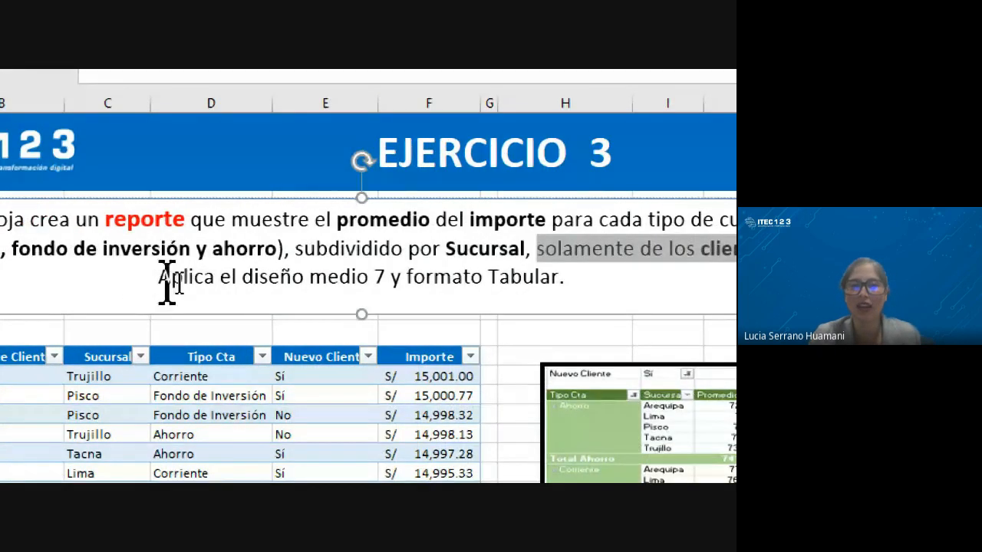
pyautogui.moveTo(309, 277); pyautogui.dragTo(564, 282)
pyautogui.click(568, 279)
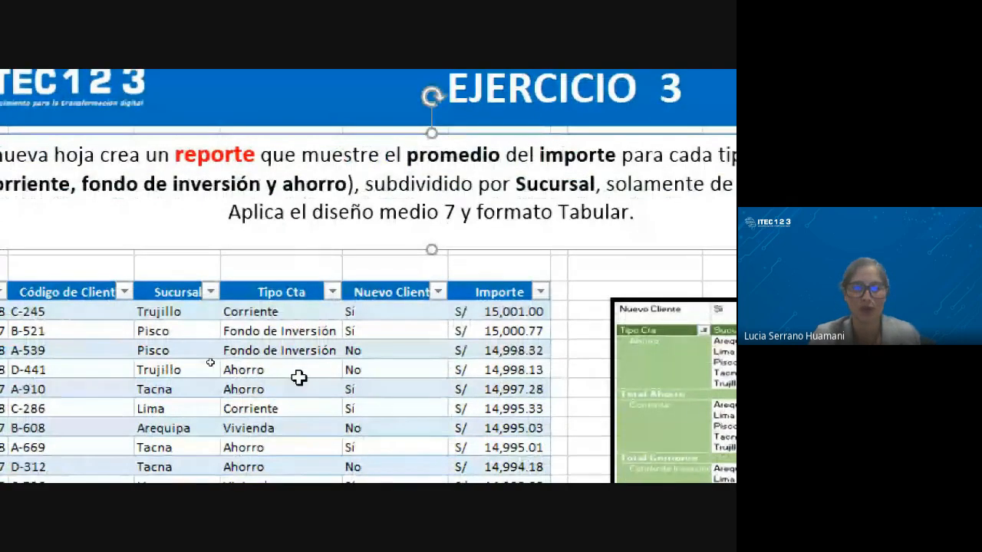
pyautogui.click(224, 437)
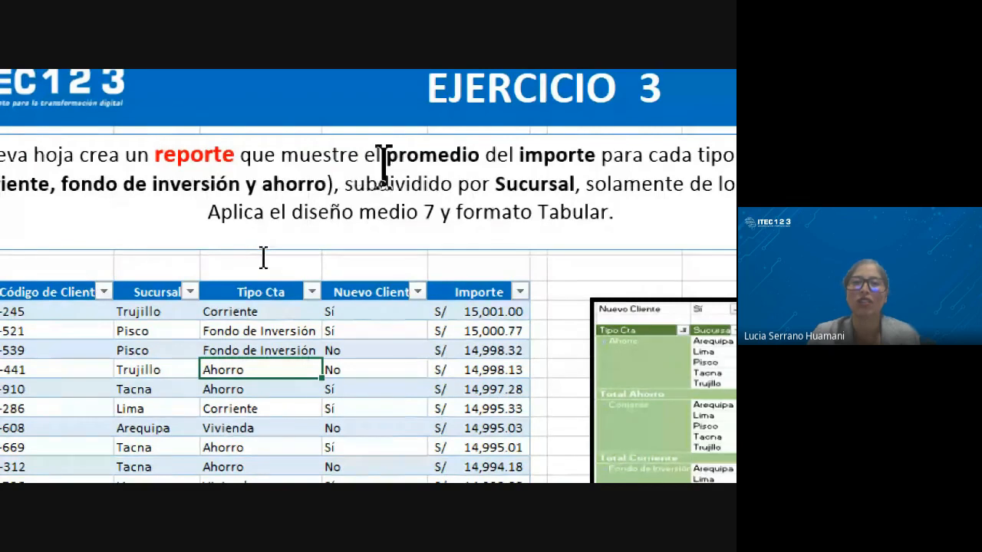
# Step: Color the word "promedio" in the exercise text box gold
pyautogui.moveTo(392, 157); pyautogui.dragTo(481, 161)
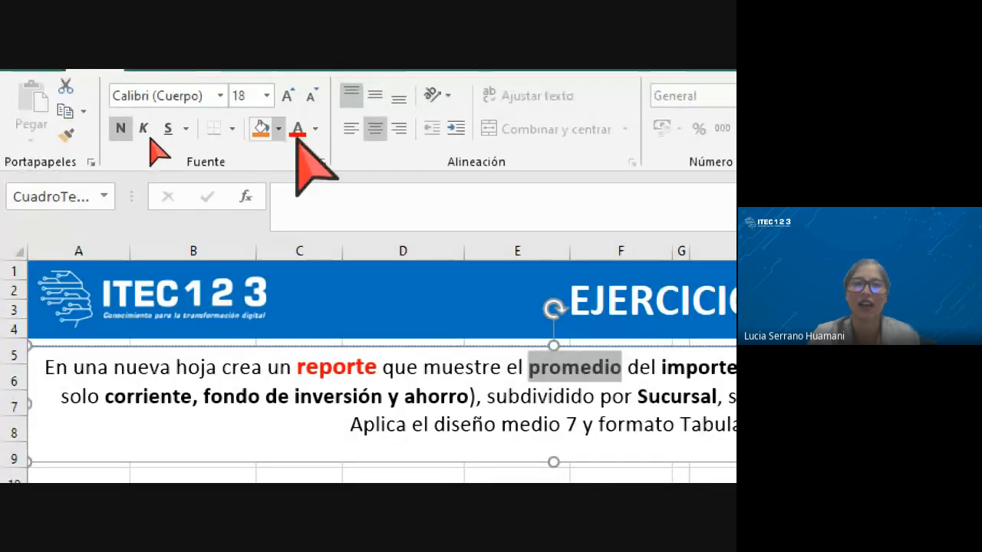
pyautogui.click(279, 129)
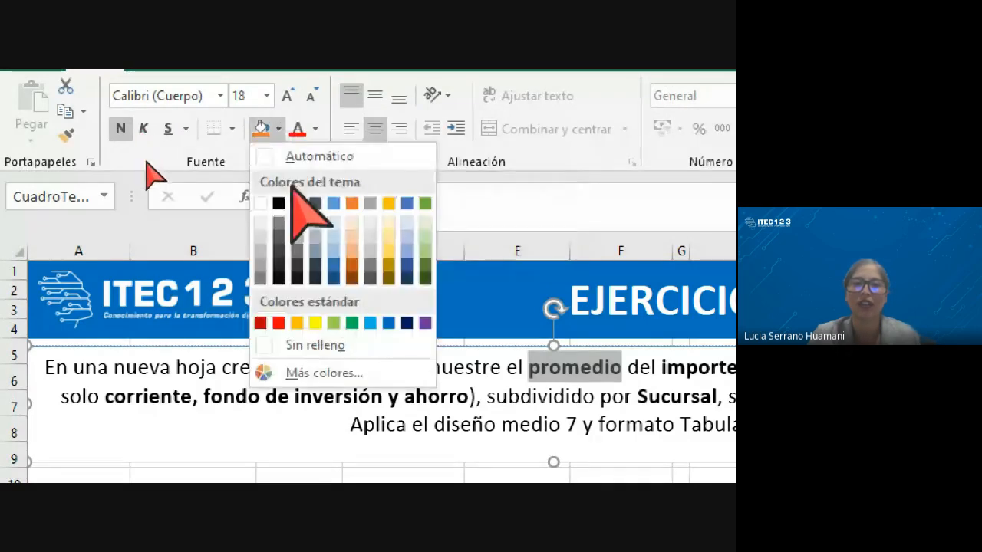
pyautogui.click(684, 422)
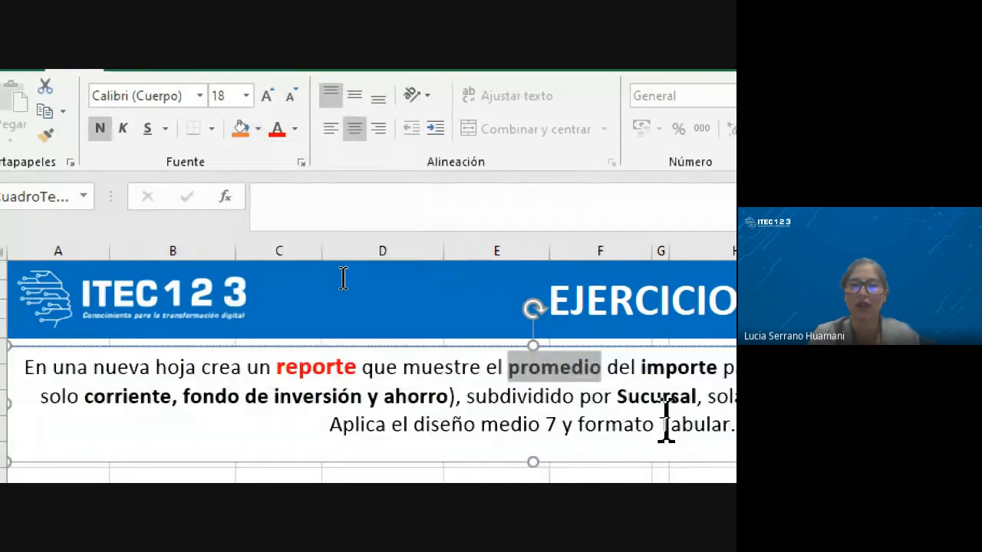
pyautogui.click(617, 371)
pyautogui.moveTo(273, 278); pyautogui.dragTo(367, 273)
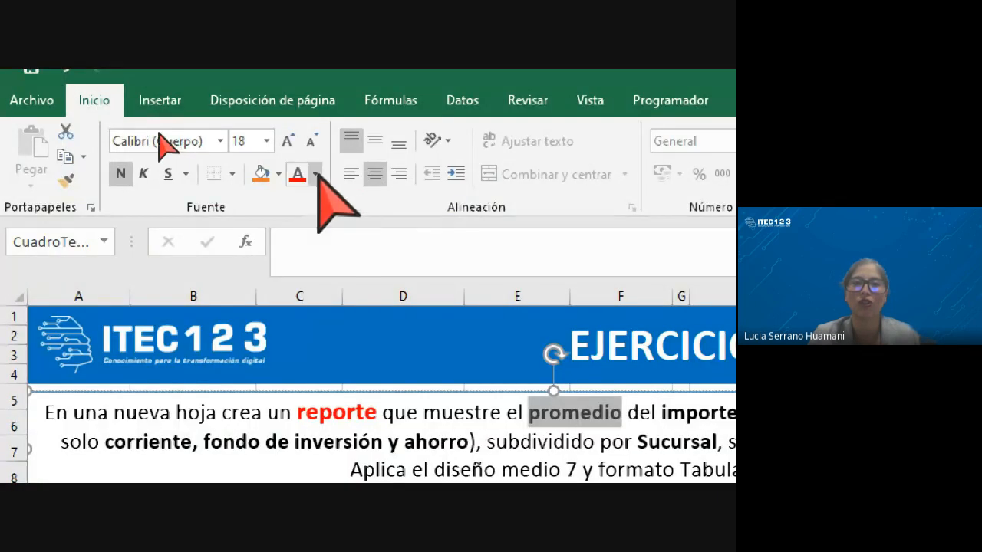
pyautogui.click(315, 174)
pyautogui.click(426, 248)
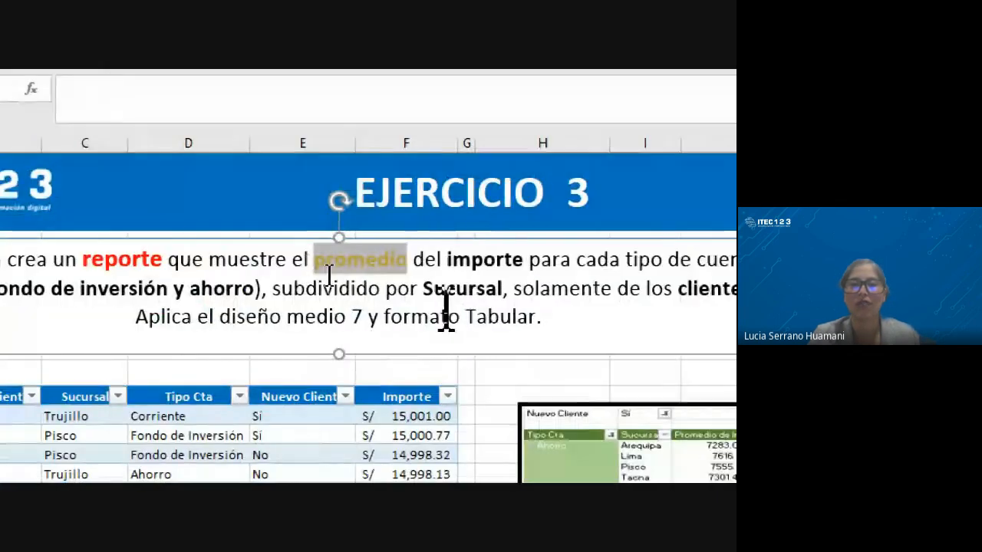
pyautogui.click(446, 313)
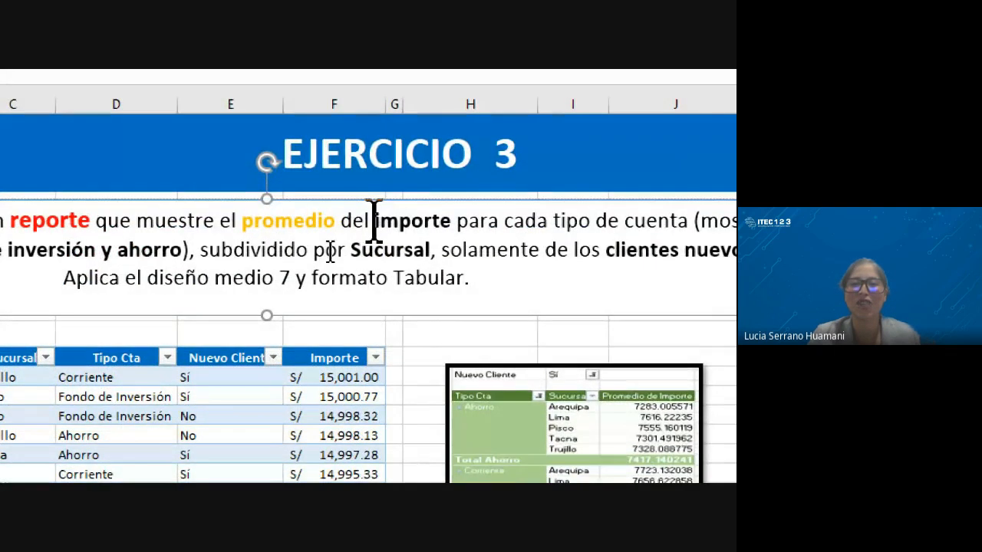
# Step: Locate the Importe column in the data table and relate it to the "promedio del importe" requirement
pyautogui.moveTo(375, 220); pyautogui.dragTo(450, 218)
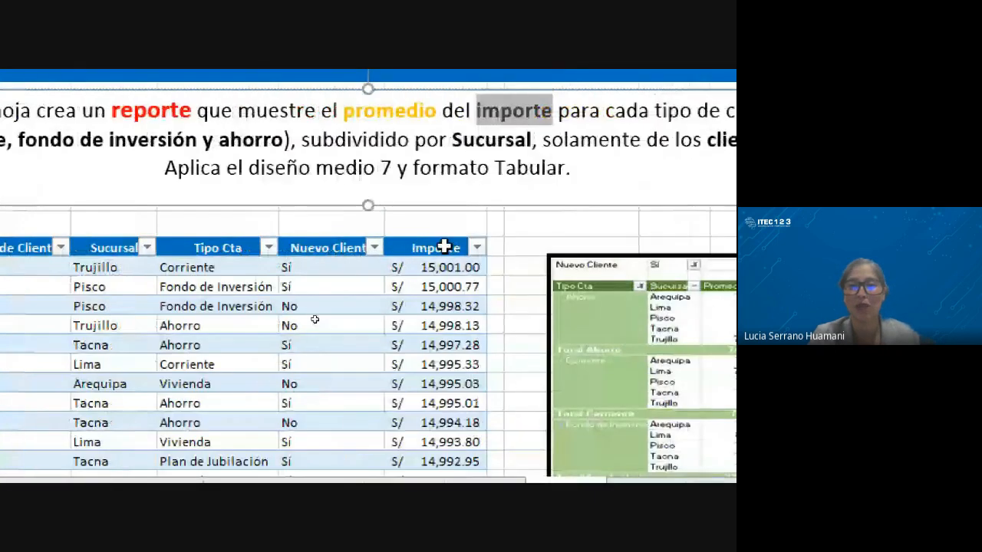
pyautogui.moveTo(441, 242); pyautogui.dragTo(445, 479)
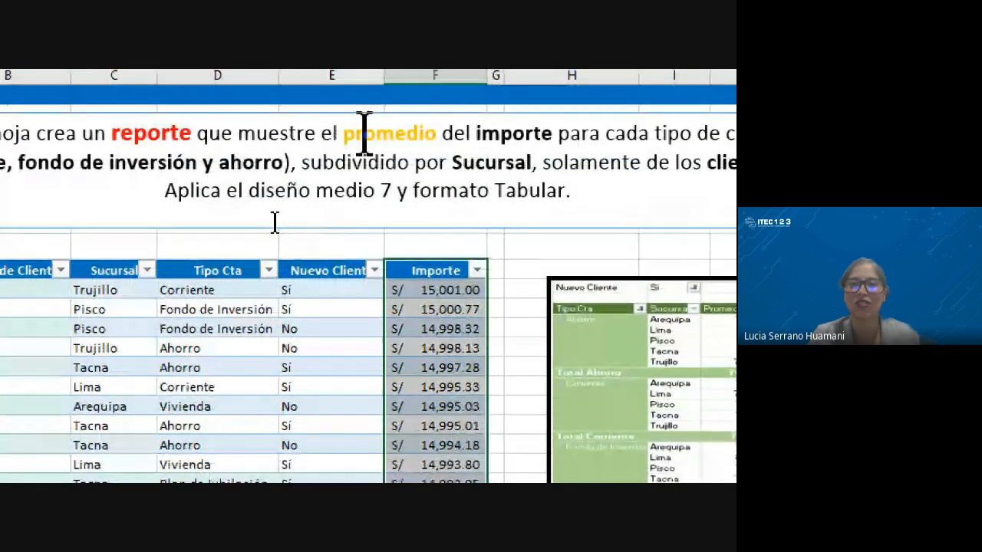
pyautogui.moveTo(343, 134); pyautogui.dragTo(426, 134)
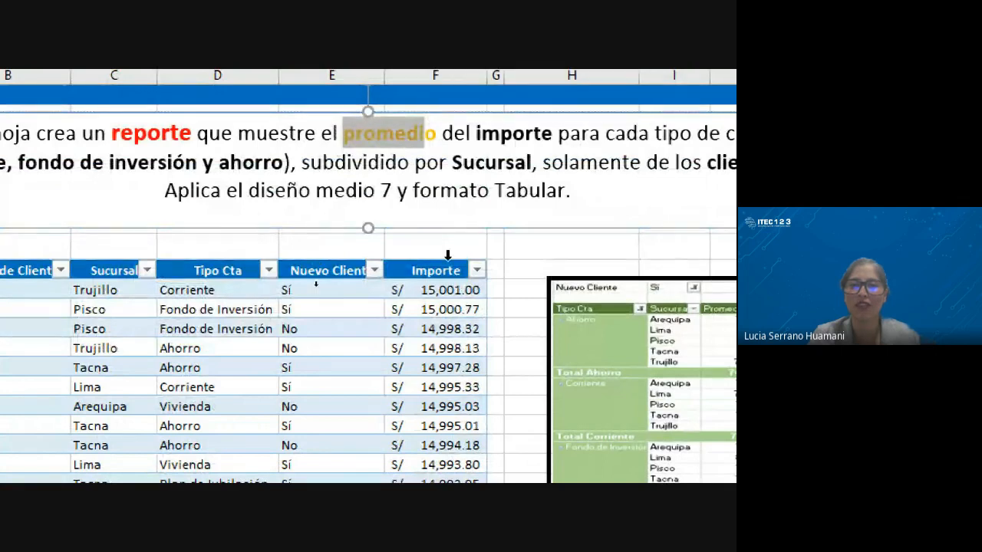
pyautogui.moveTo(441, 269); pyautogui.dragTo(450, 467)
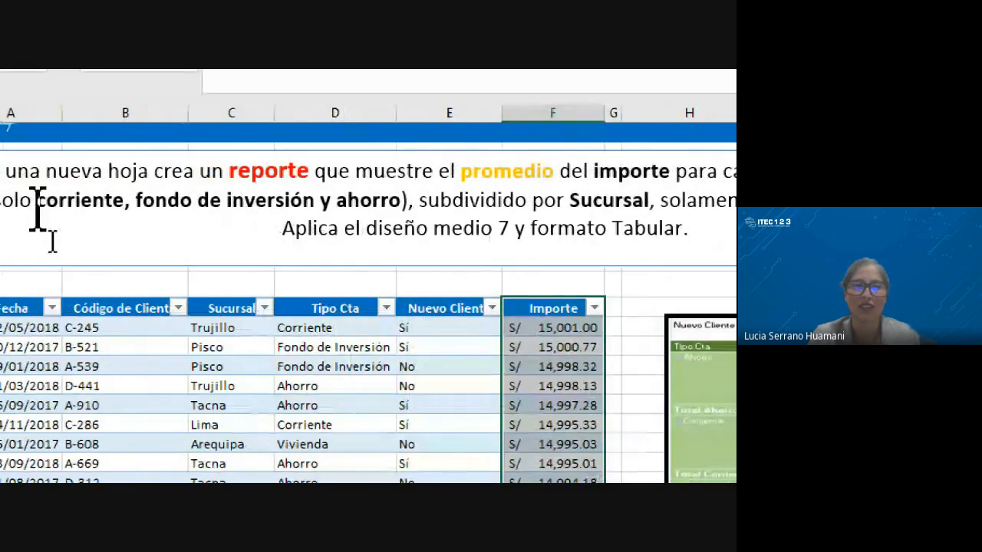
# Step: Compare the account types named in the exercise text with the entries in the Tipo Cta column
pyautogui.moveTo(35, 201); pyautogui.dragTo(393, 201)
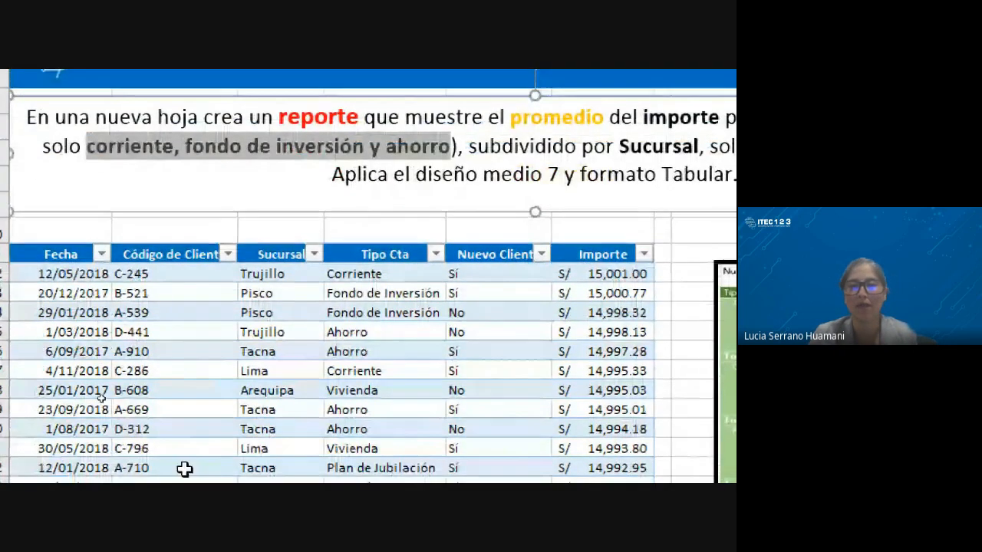
pyautogui.moveTo(376, 256); pyautogui.dragTo(383, 437)
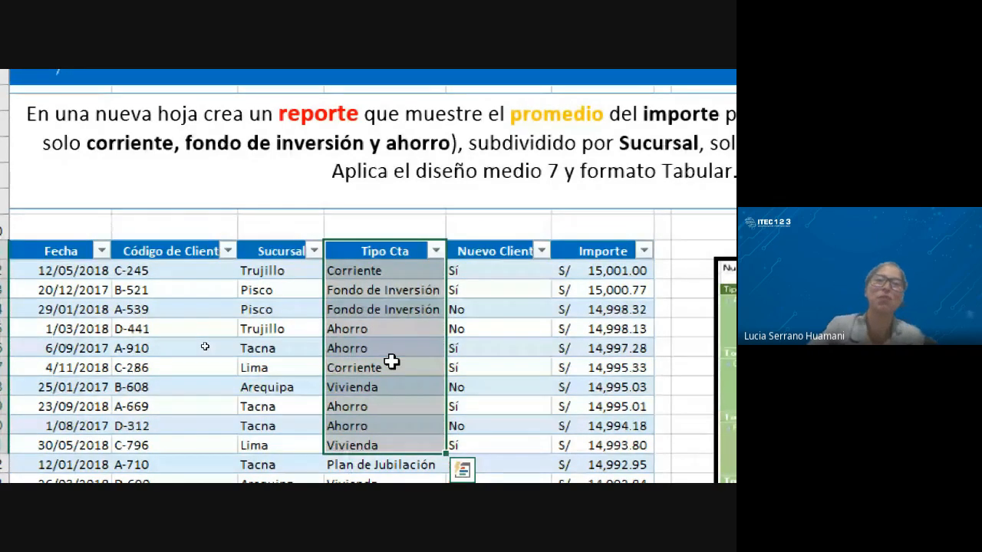
pyautogui.click(382, 277)
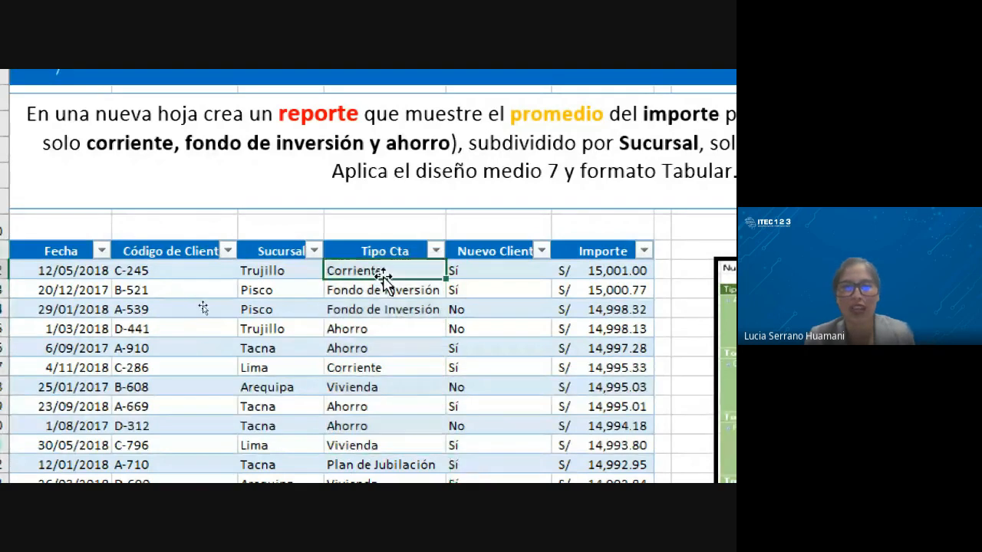
pyautogui.click(403, 293)
pyautogui.click(402, 309)
pyautogui.click(378, 346)
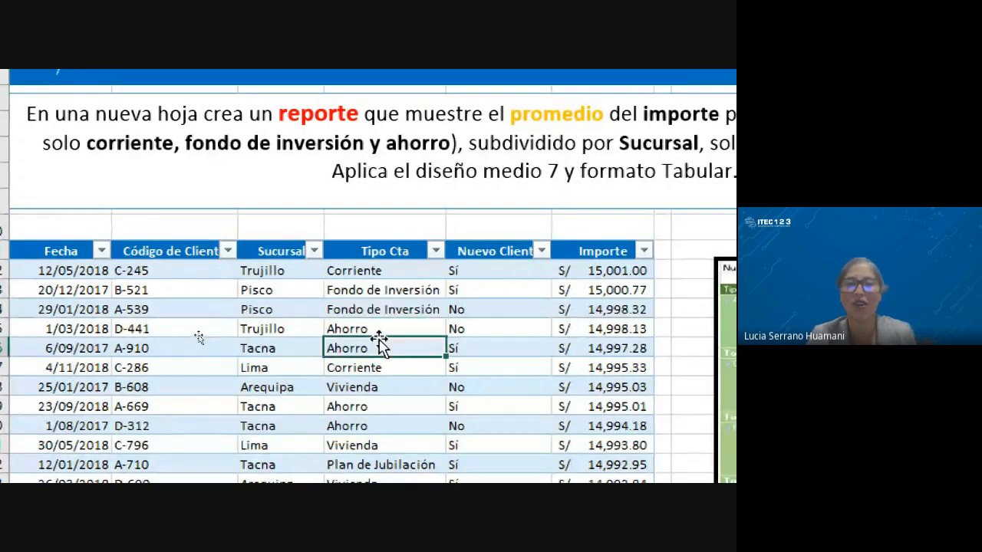
# Step: Review the account types in the Tipo Cta column together with the amounts in the Importe column
pyautogui.click(386, 405)
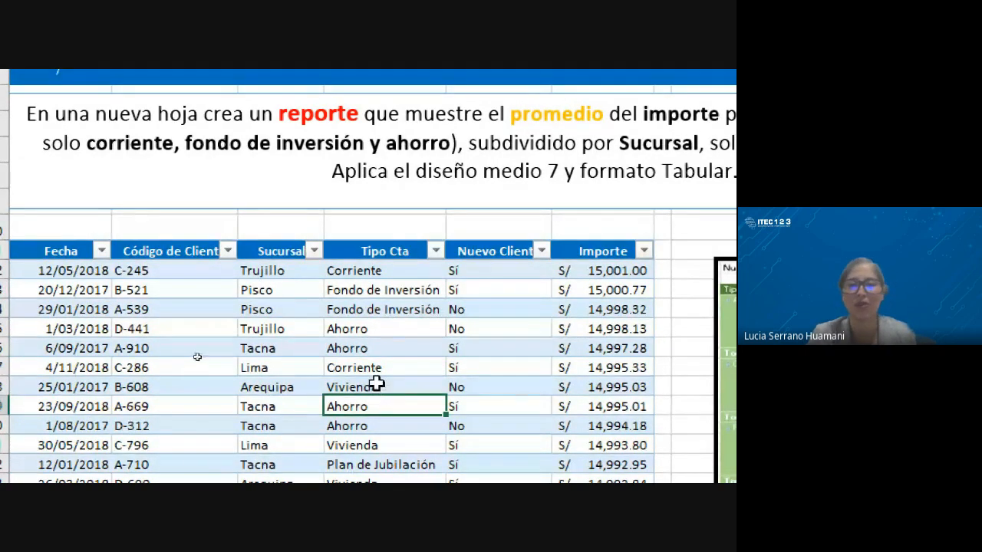
pyautogui.click(376, 386)
pyautogui.scroll(-1, 388, 449)
pyautogui.click(387, 452)
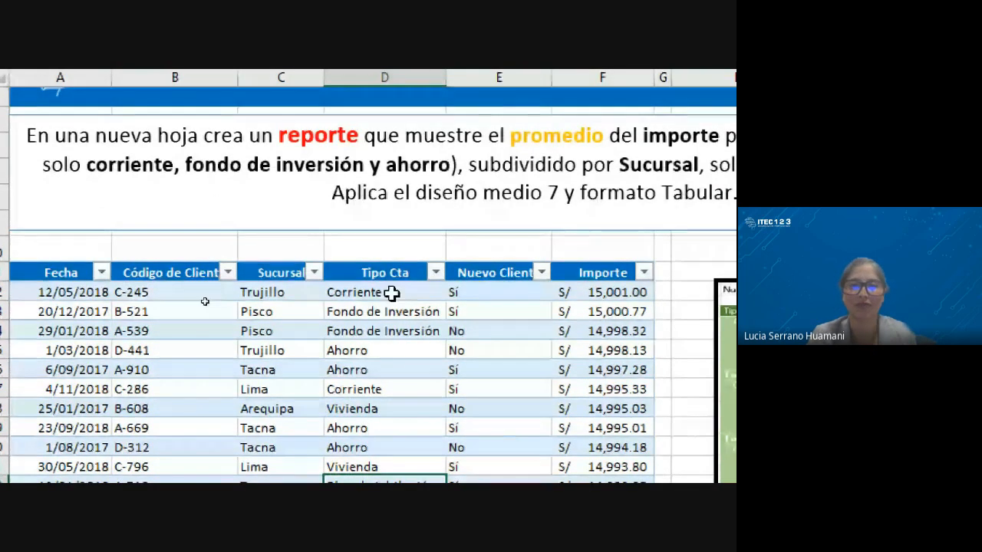
pyautogui.moveTo(391, 292); pyautogui.dragTo(413, 466)
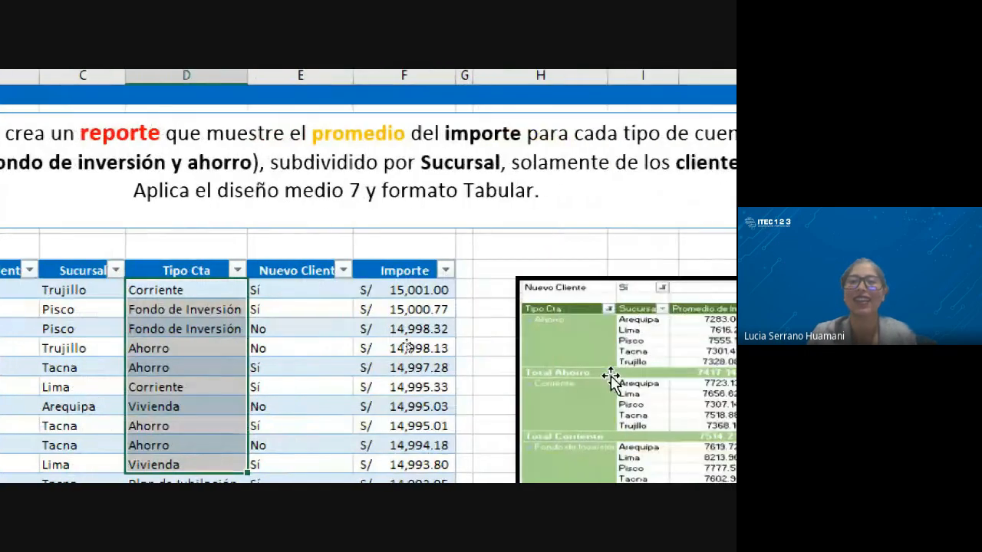
pyautogui.moveTo(614, 290); pyautogui.dragTo(614, 346)
pyautogui.moveTo(417, 349); pyautogui.dragTo(415, 461)
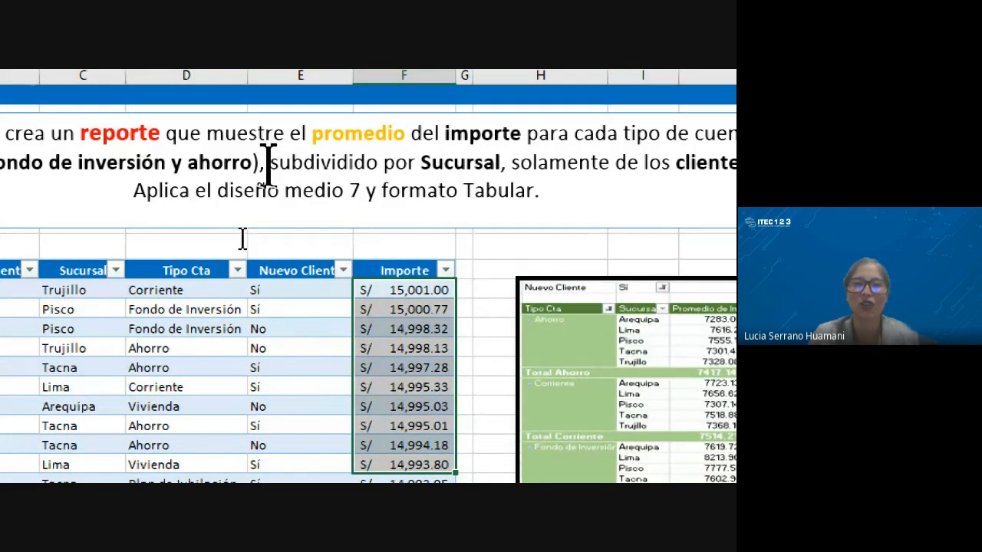
# Step: Read the "subdividido por Sucursal" requirement in the exercise text
pyautogui.moveTo(268, 163); pyautogui.dragTo(500, 163)
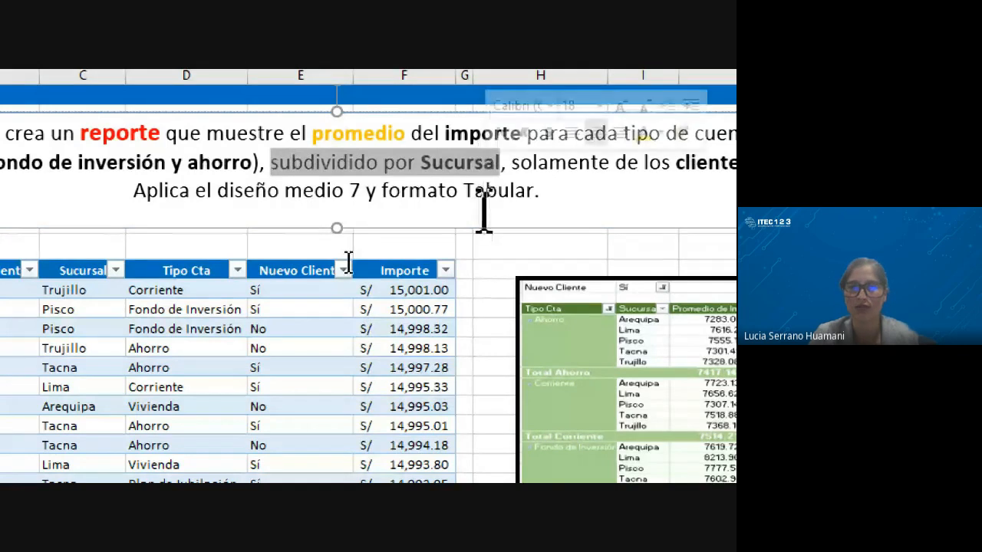
pyautogui.click(426, 163)
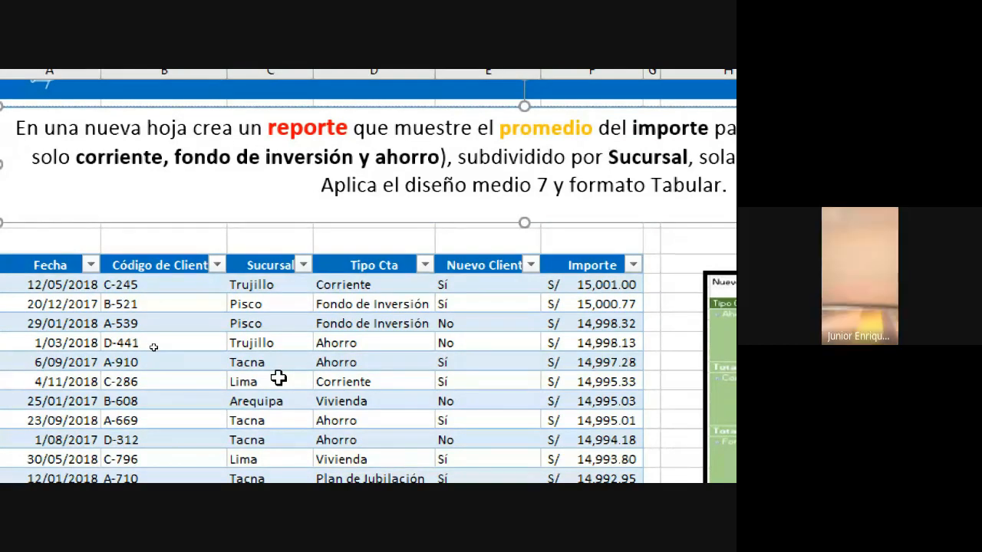
pyautogui.hscroll(4, 277, 377)
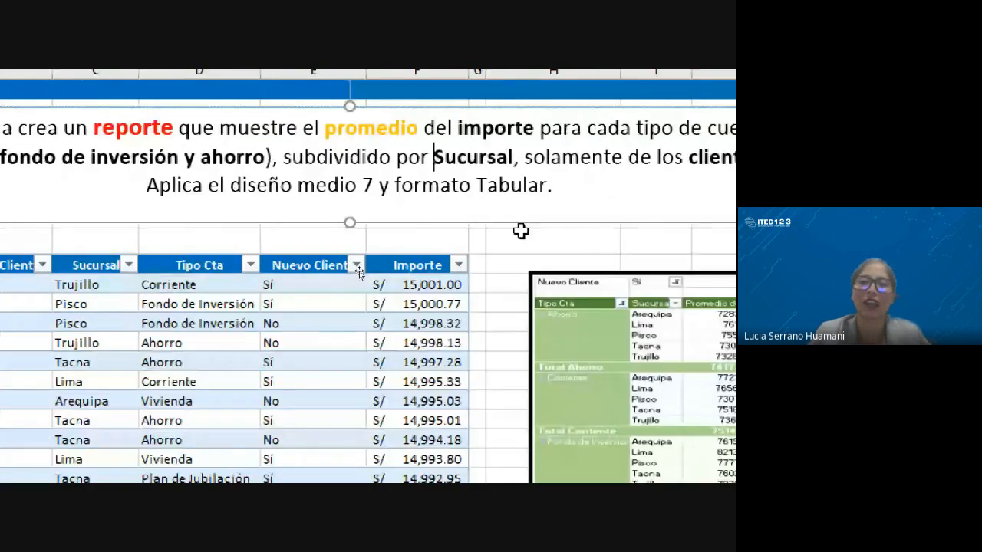
pyautogui.moveTo(485, 161); pyautogui.dragTo(513, 165)
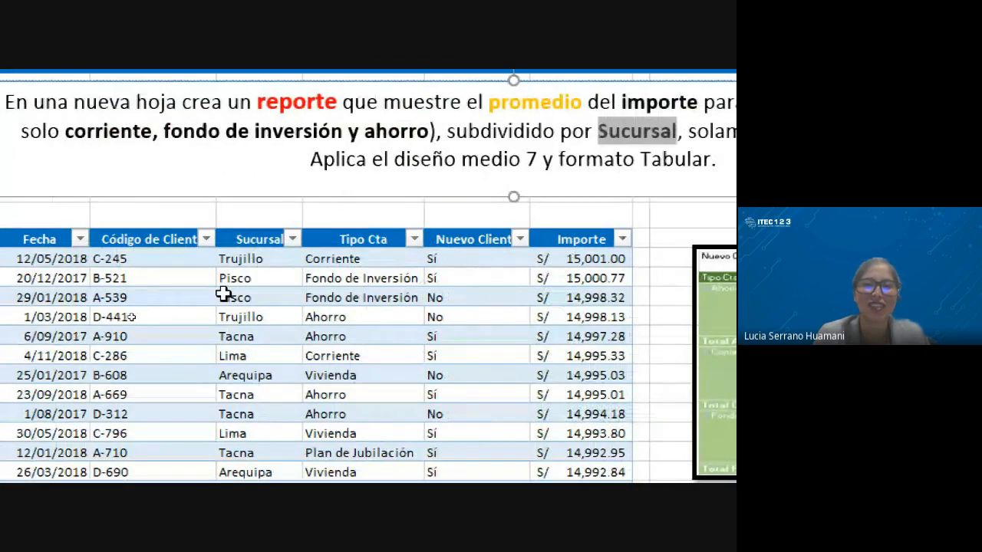
# Step: Locate the Sucursal, Tipo Cta and Importe columns in the data table and match them to the exercise requirements
pyautogui.moveTo(241, 241); pyautogui.dragTo(261, 394)
pyautogui.click(241, 279)
pyautogui.click(250, 243)
pyautogui.moveTo(336, 244); pyautogui.dragTo(345, 395)
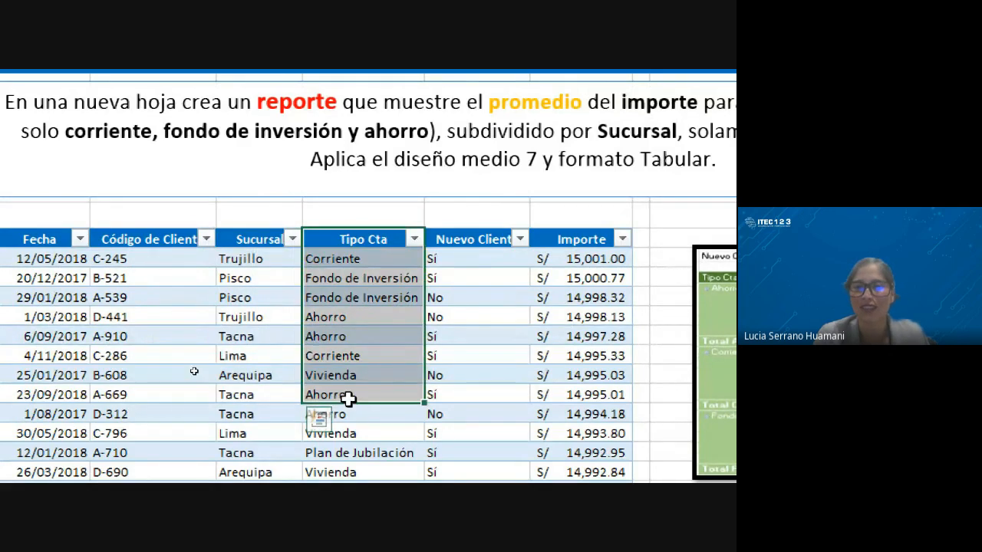
pyautogui.moveTo(568, 236); pyautogui.dragTo(583, 432)
pyautogui.click(545, 259)
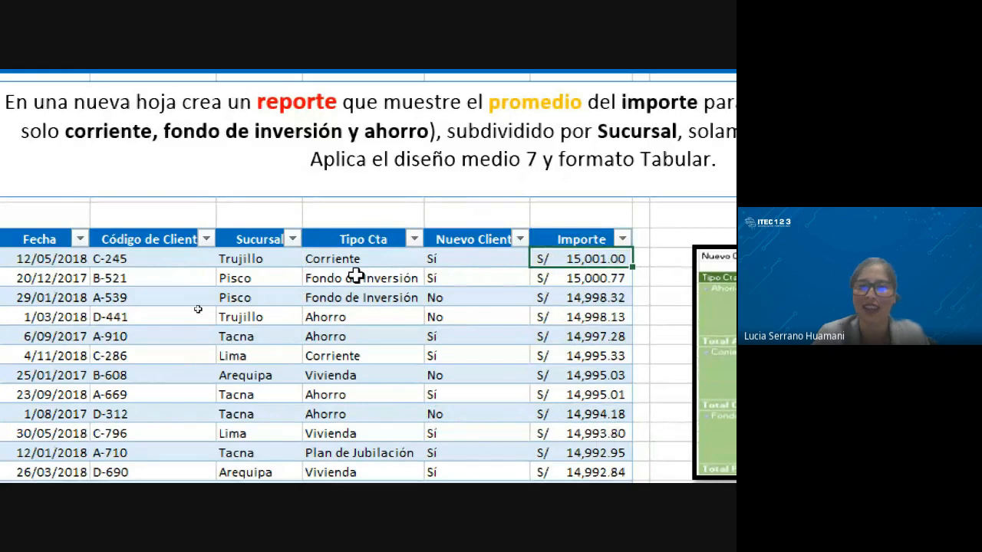
pyautogui.click(236, 240)
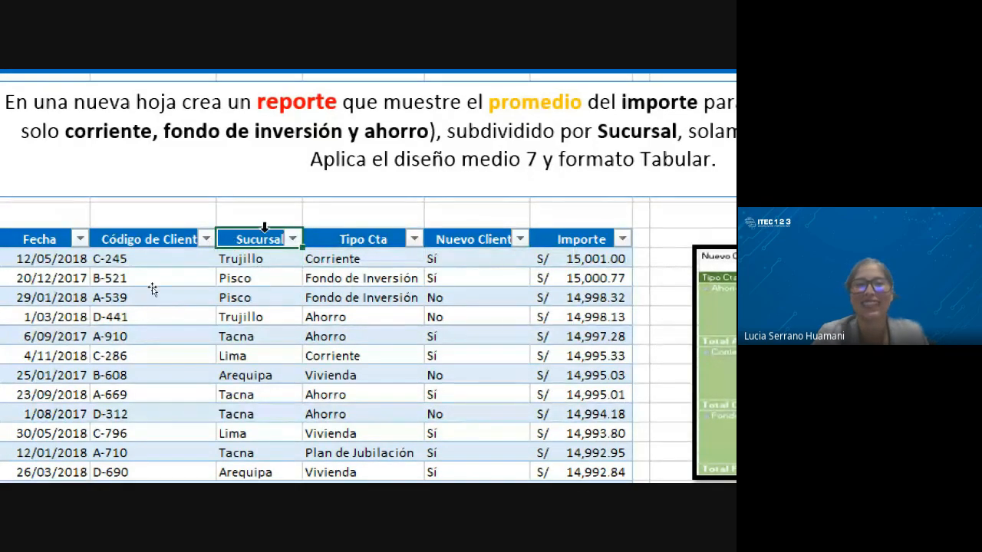
pyautogui.moveTo(261, 236); pyautogui.dragTo(252, 452)
pyautogui.moveTo(364, 241); pyautogui.dragTo(347, 435)
pyautogui.click(554, 241)
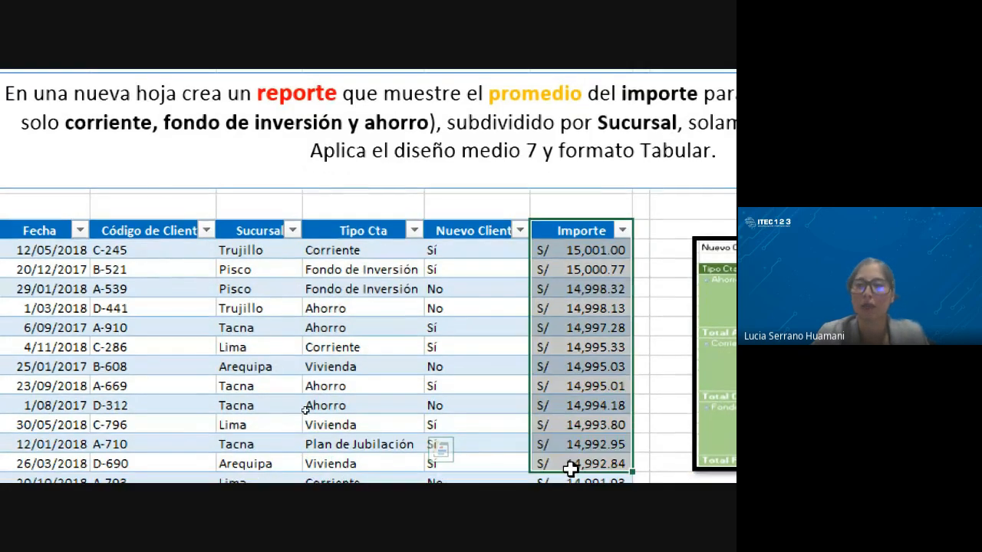
# Step: Read the exercise text's clauses on new clients, medium design 7 and Tabular format beside the sample report
pyautogui.hscroll(3, 461, 346)
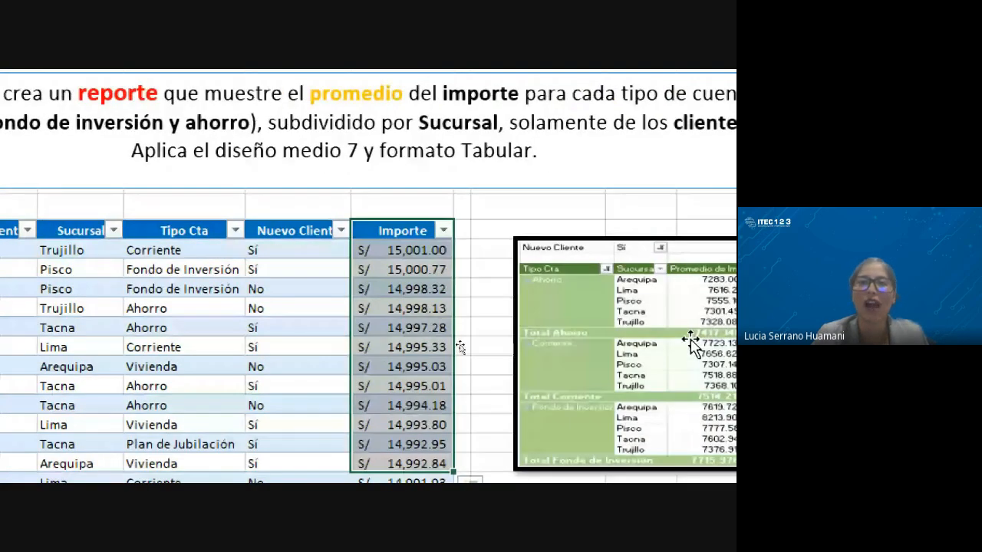
pyautogui.hscroll(3, 691, 345)
pyautogui.moveTo(298, 122); pyautogui.dragTo(327, 153)
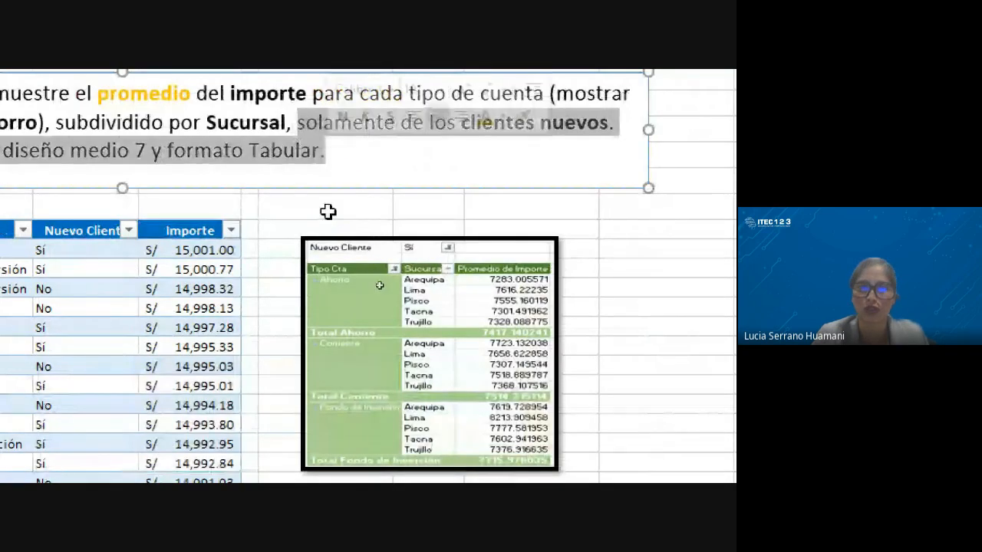
# Step: Go over the Sucursal, Tipo Cta and Importe columns again as the fields the report needs
pyautogui.hscroll(-4, 26, 355)
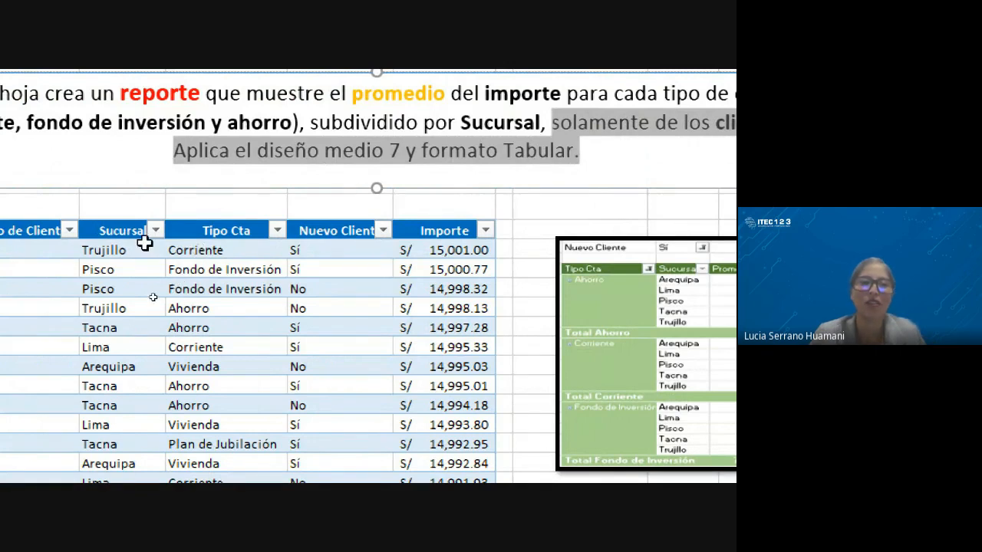
pyautogui.moveTo(101, 231); pyautogui.dragTo(85, 388)
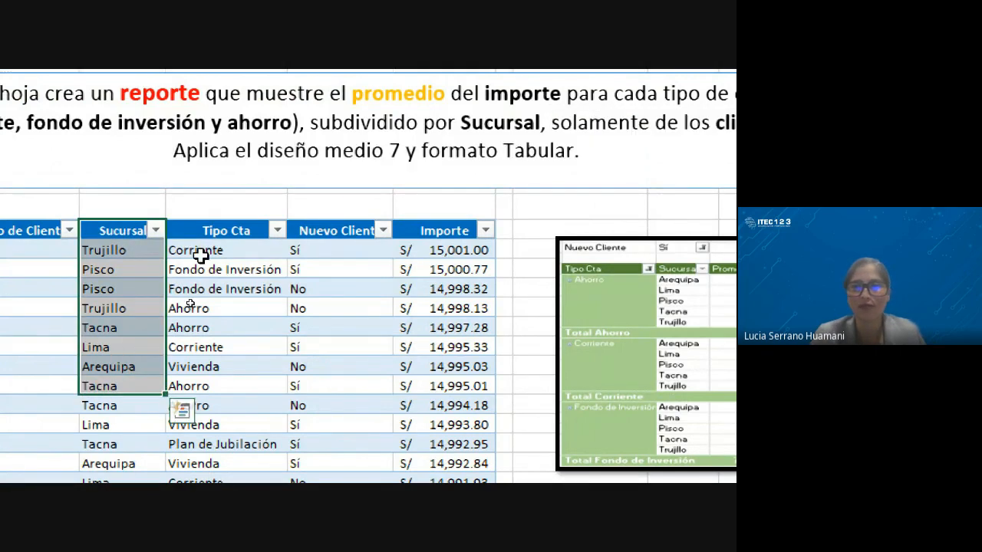
pyautogui.moveTo(220, 229); pyautogui.dragTo(224, 347)
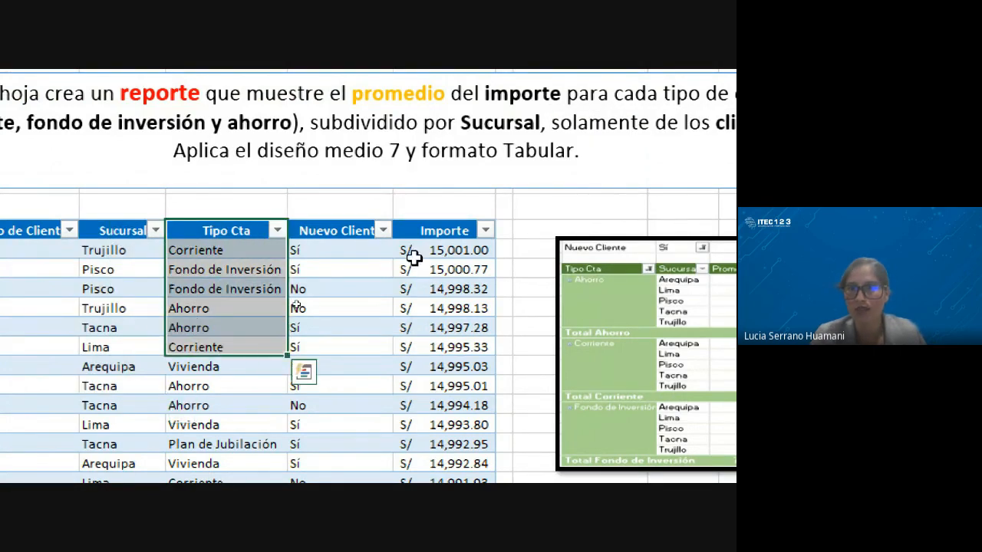
pyautogui.moveTo(417, 232); pyautogui.dragTo(420, 386)
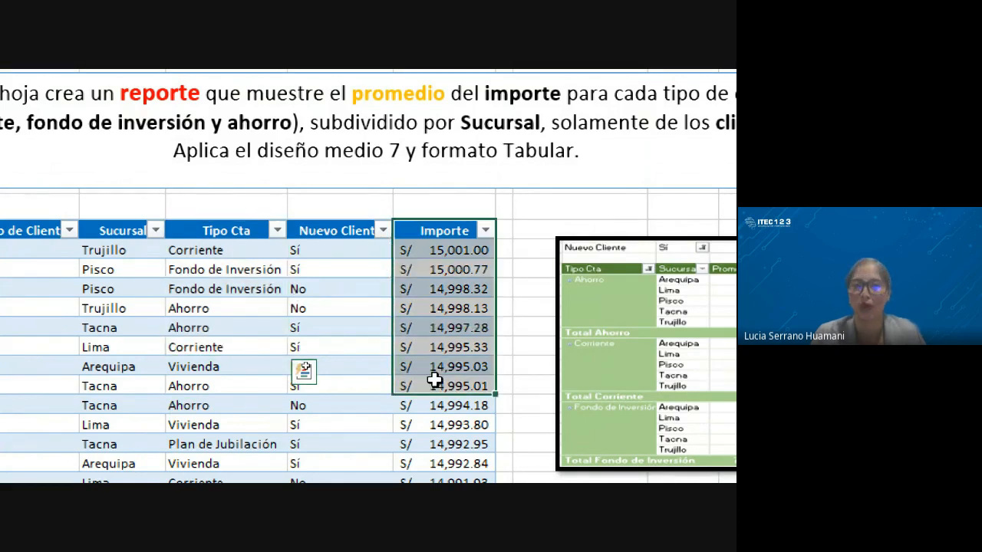
# Step: Create a pivot table from the EJERCI 3 data table, Tabla3, on a new worksheet
pyautogui.click(233, 306)
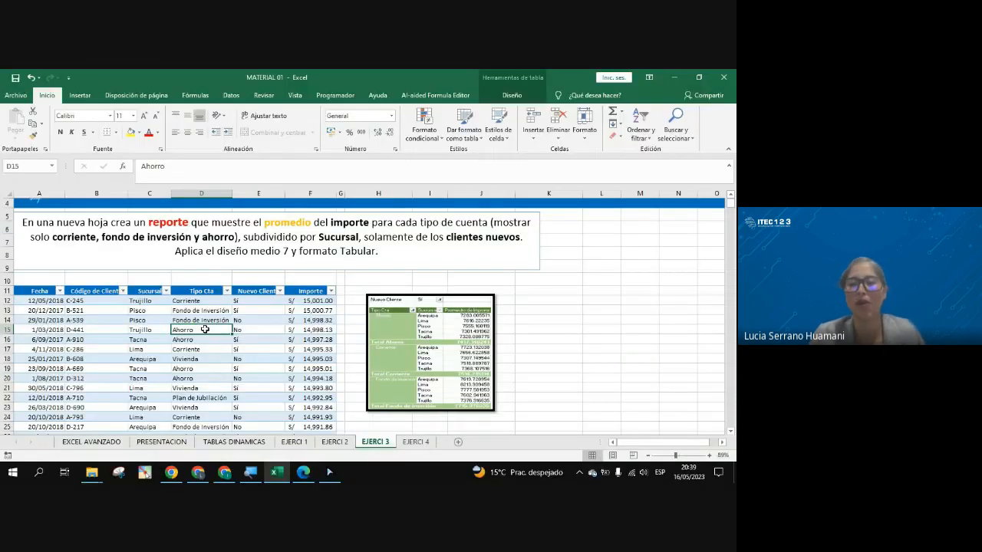
pyautogui.click(163, 329)
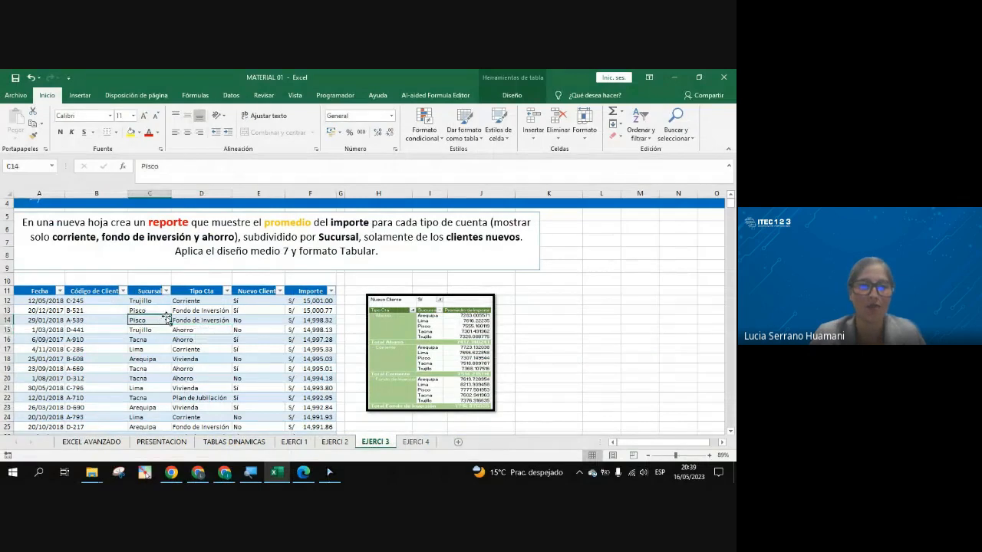
pyautogui.click(161, 310)
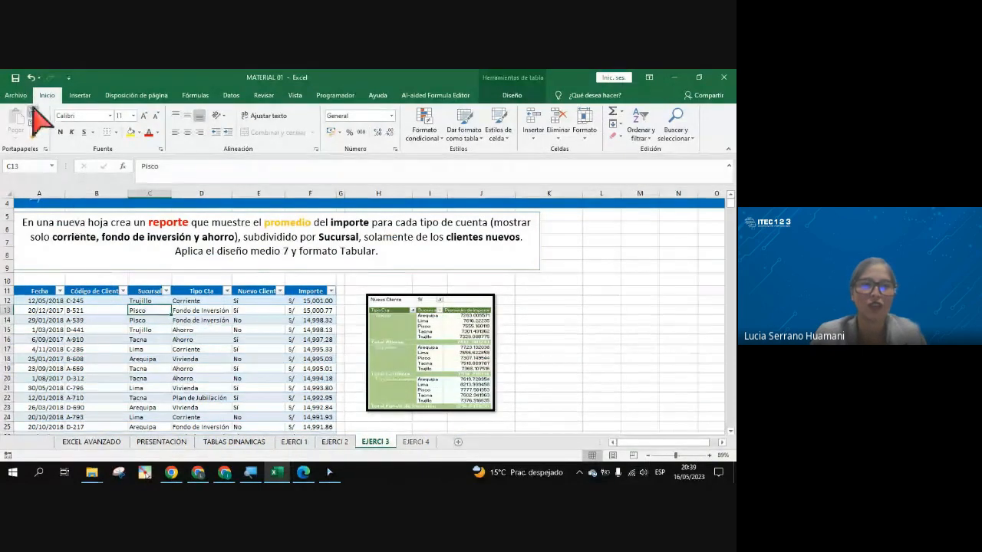
pyautogui.click(77, 97)
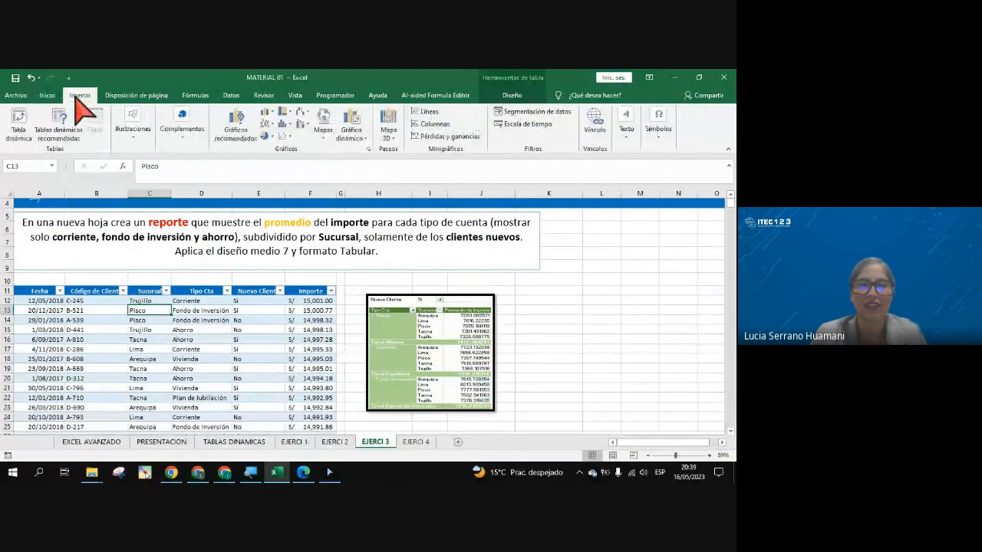
pyautogui.click(19, 123)
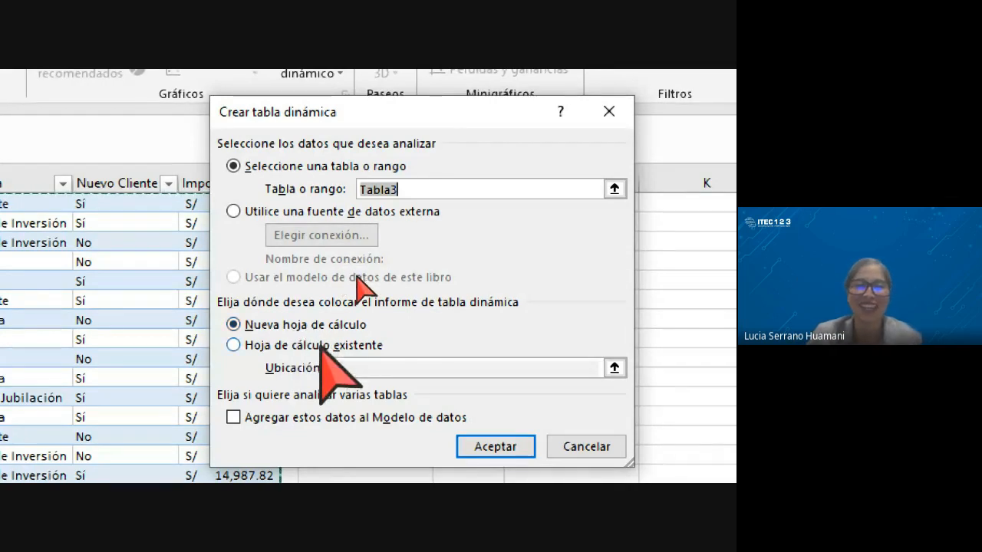
pyautogui.click(484, 446)
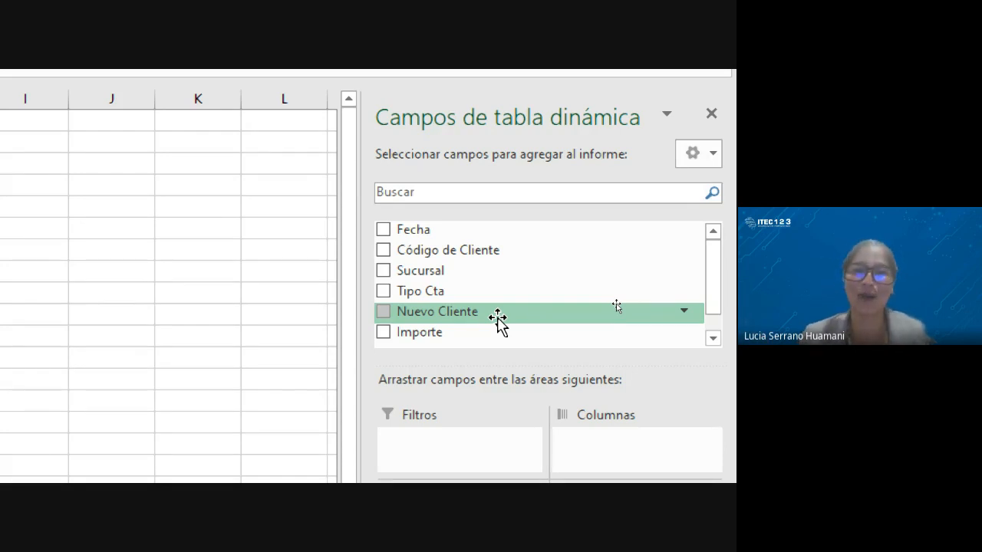
# Step: Add Tipo Cta to the pivot table's rows, with Sucursal nested beneath it
pyautogui.scroll(-2, 557, 476)
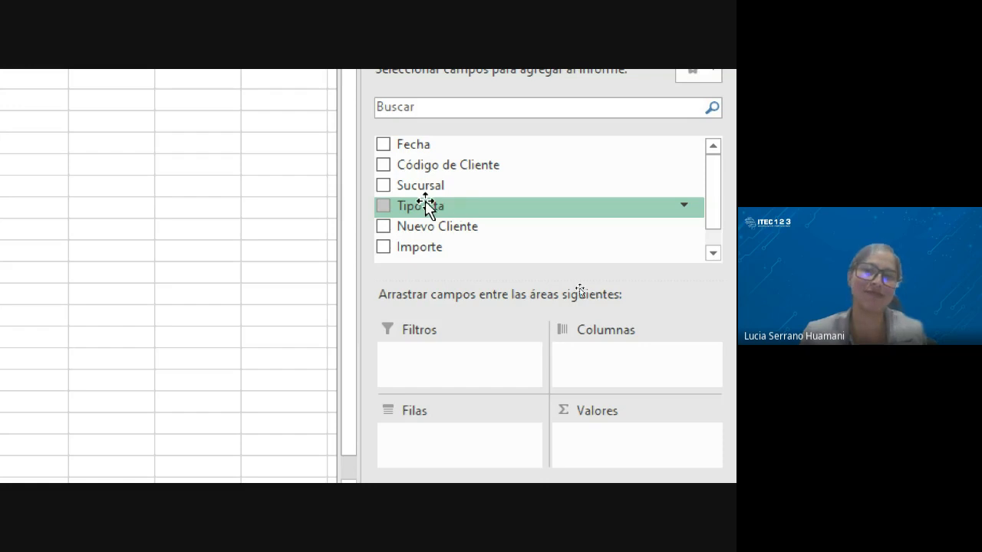
pyautogui.click(383, 205)
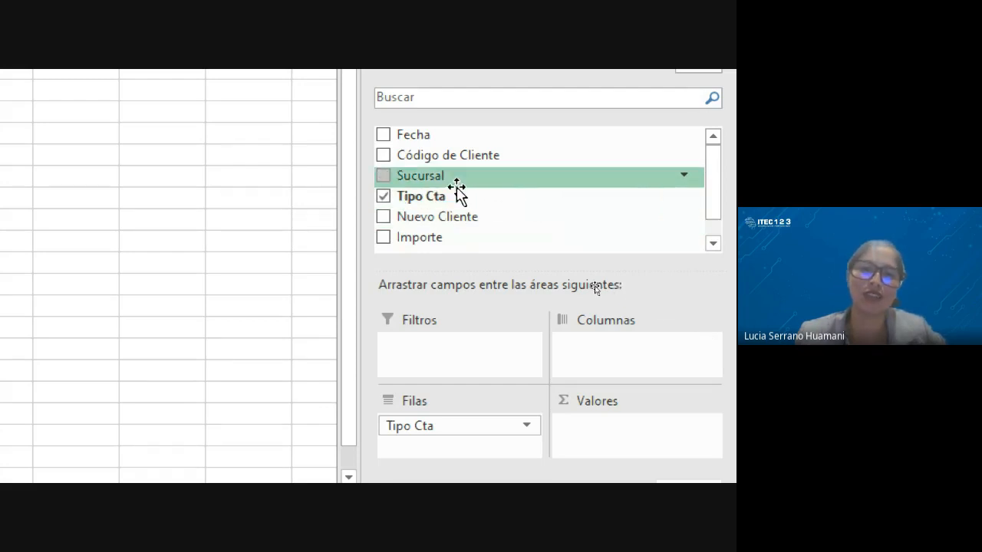
pyautogui.click(382, 176)
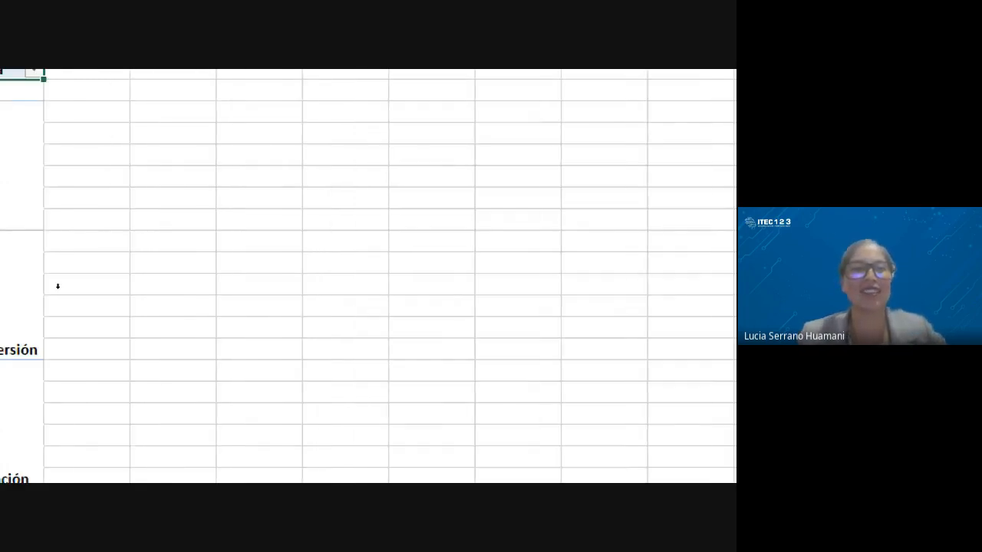
# Step: Examine how the Sucursal entries are grouped under each account type in the pivot table's row labels
pyautogui.click(121, 139)
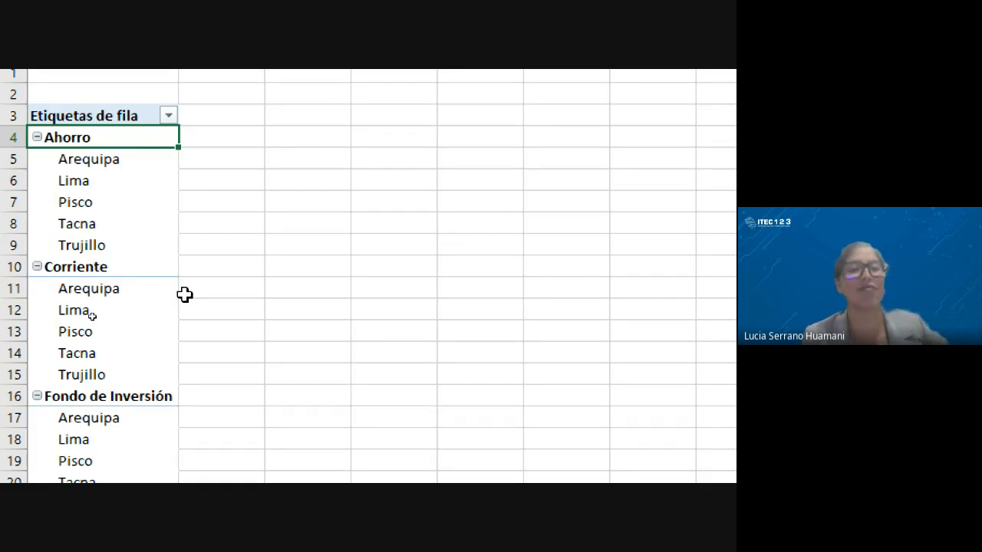
pyautogui.click(69, 270)
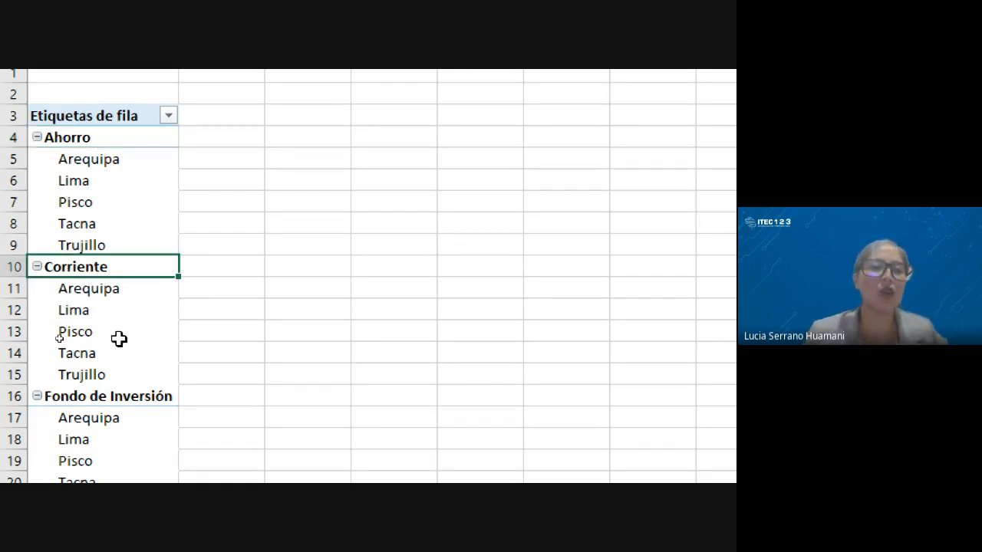
pyautogui.scroll(-1, 117, 340)
pyautogui.scroll(-1, 116, 340)
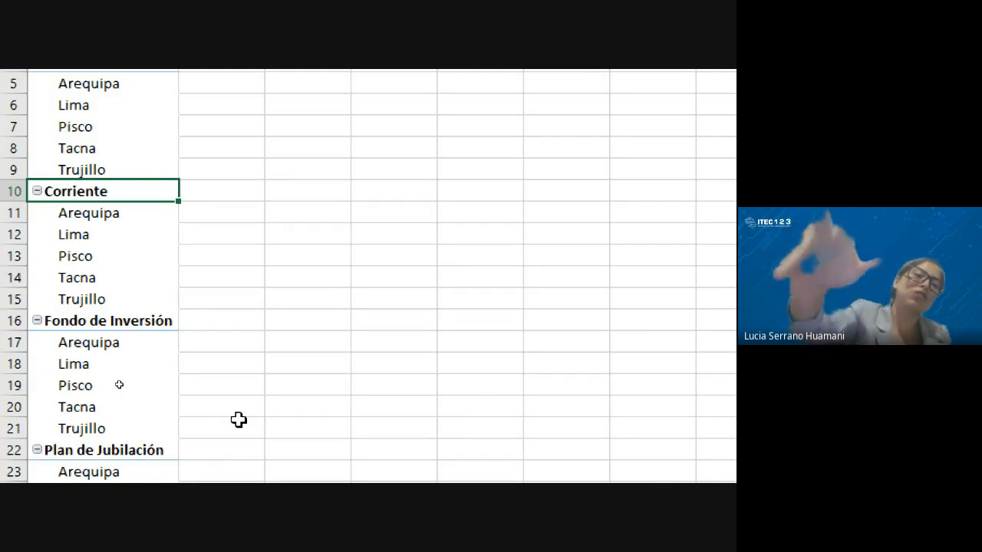
pyautogui.scroll(-2, 169, 350)
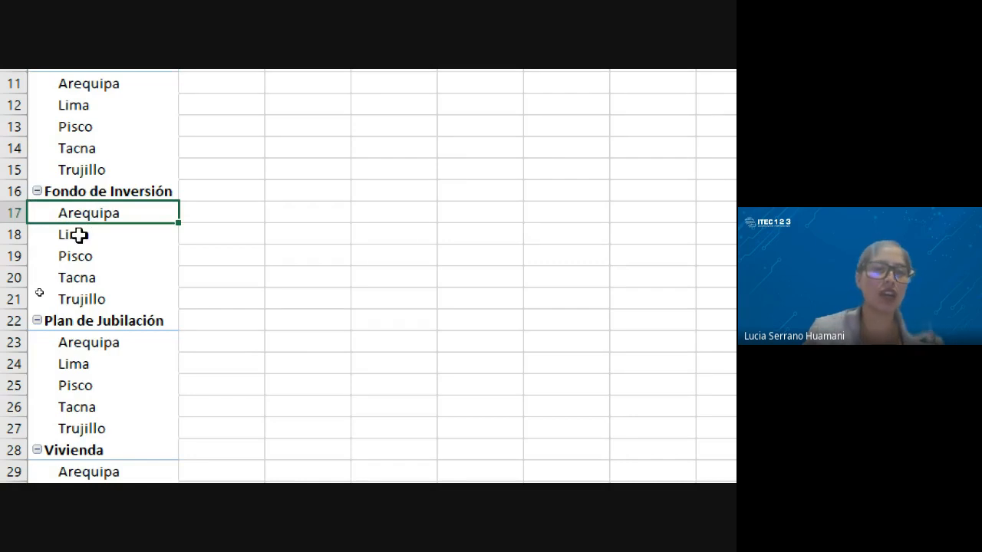
pyautogui.click(79, 237)
pyautogui.click(83, 257)
pyautogui.click(88, 277)
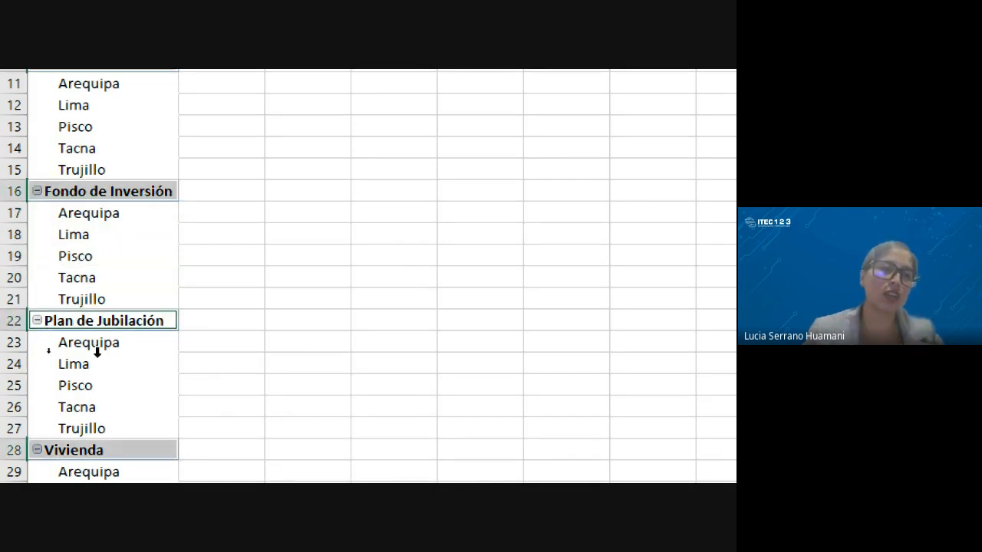
pyautogui.click(95, 357)
pyautogui.press('Return')
pyautogui.press('Return')
pyautogui.press('Return')
pyautogui.scroll(3, 117, 393)
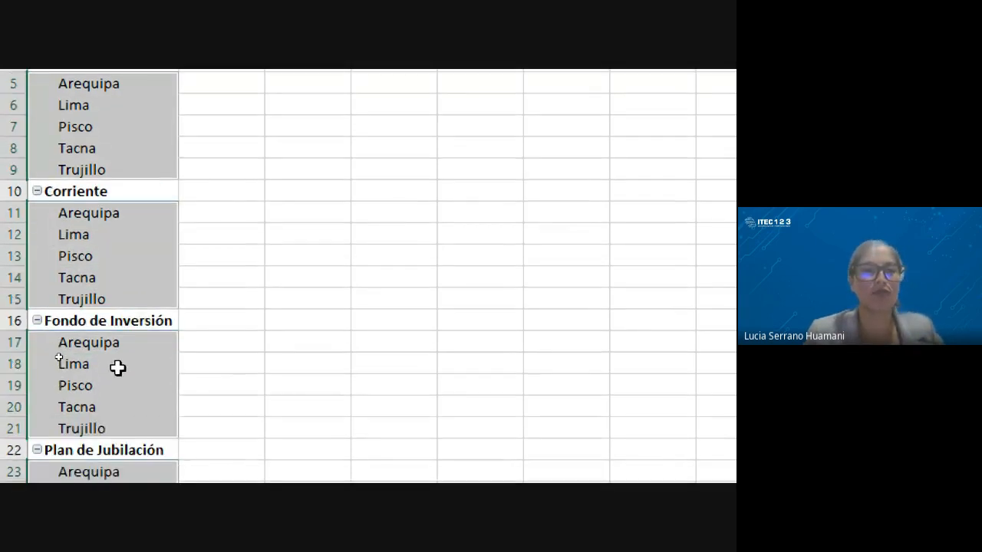
pyautogui.scroll(-4, 112, 232)
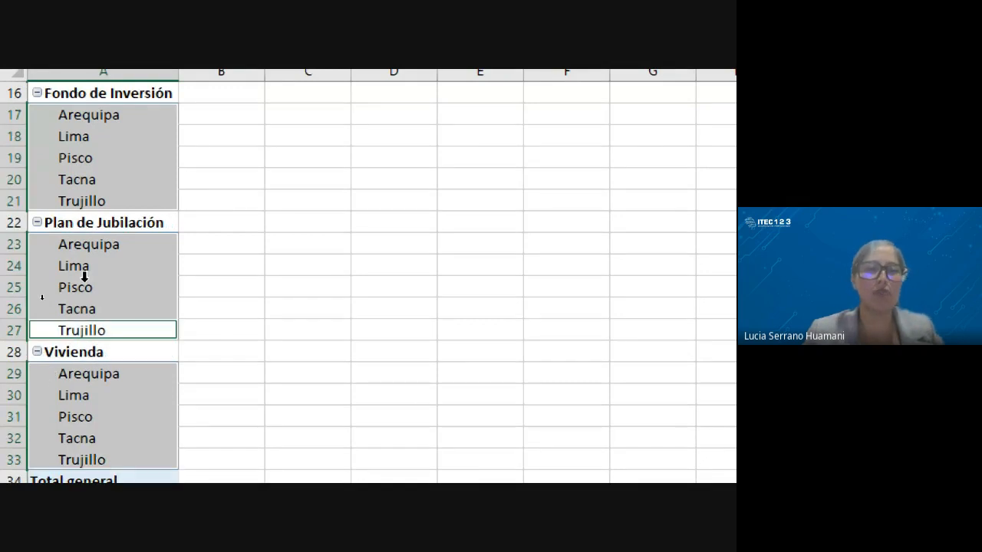
pyautogui.click(84, 288)
pyautogui.click(110, 400)
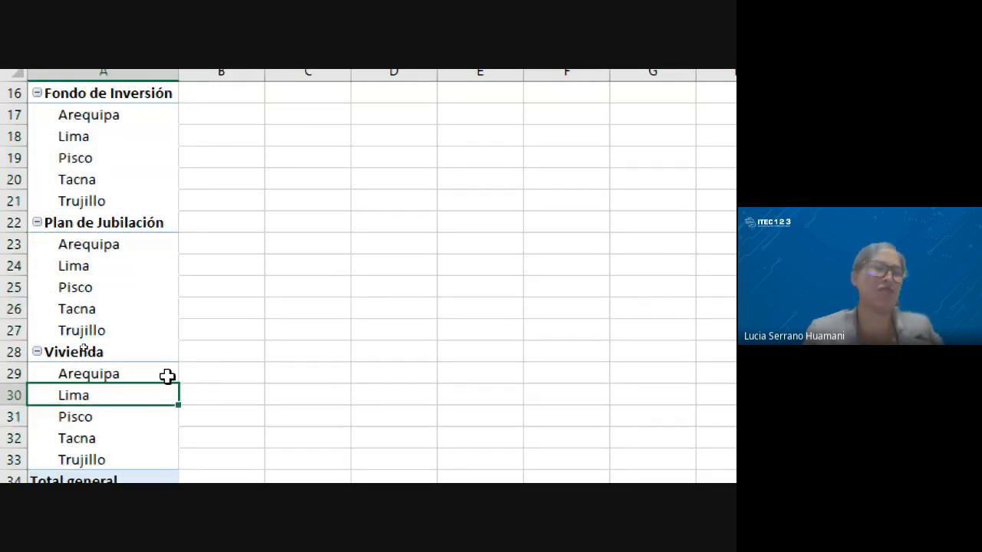
pyautogui.scroll(5, 92, 353)
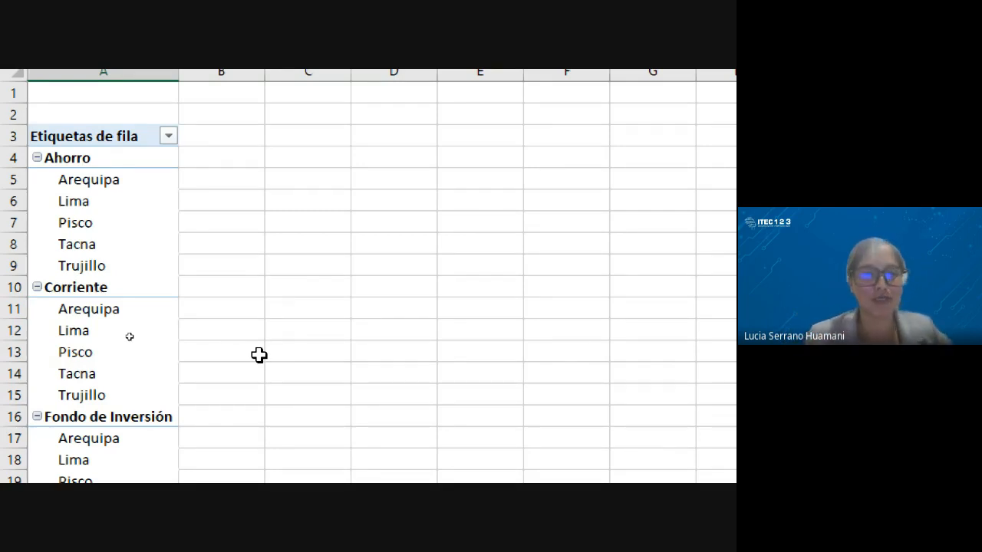
pyautogui.click(168, 136)
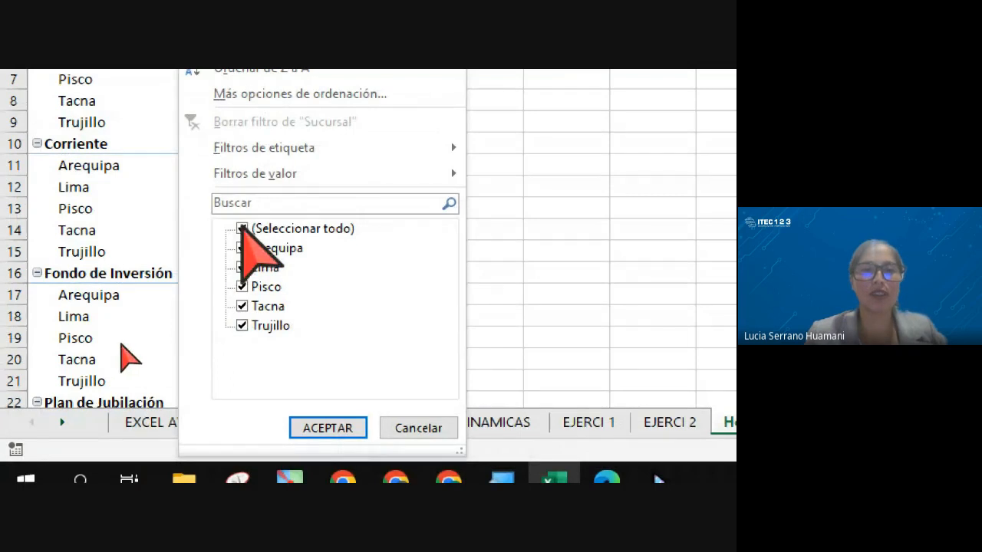
pyautogui.click(243, 228)
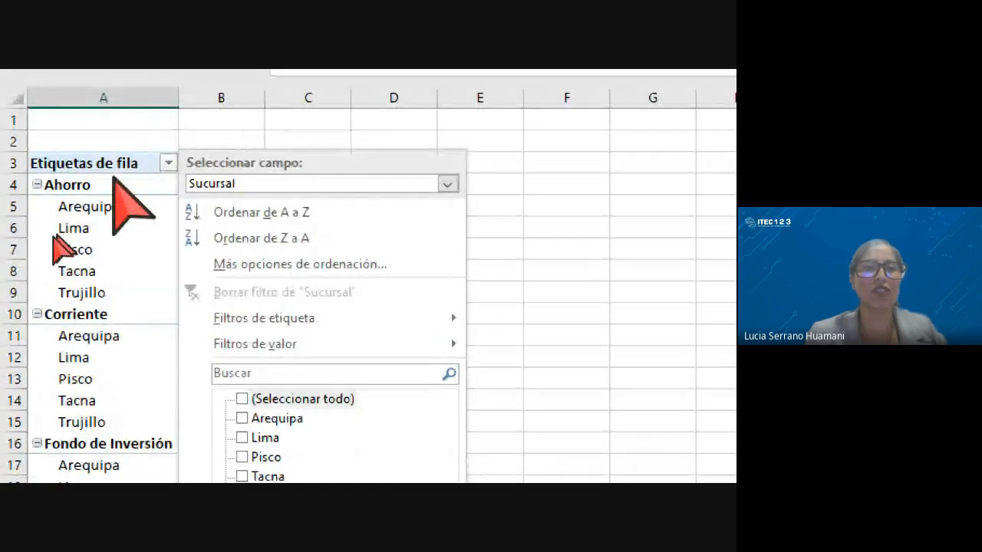
pyautogui.moveTo(383, 342)
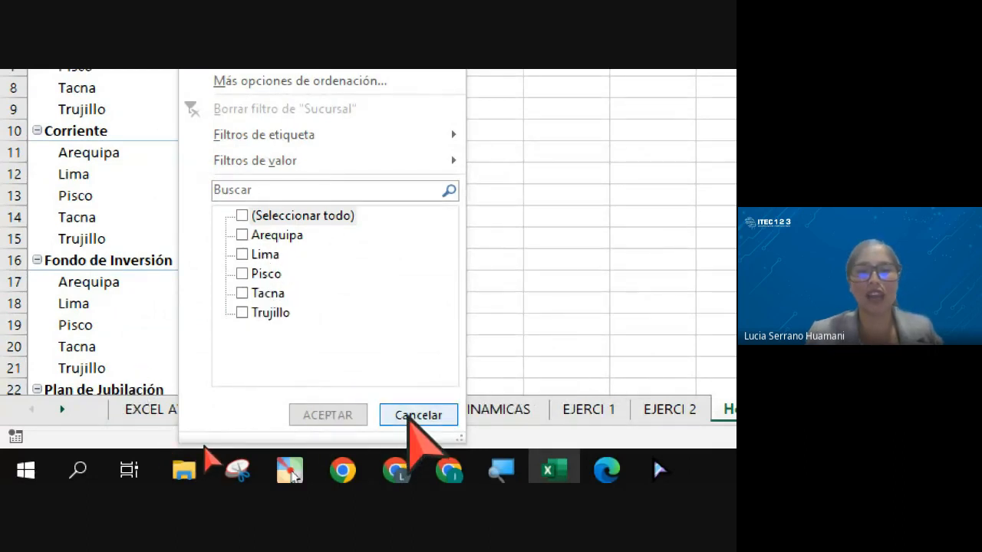
pyautogui.click(415, 415)
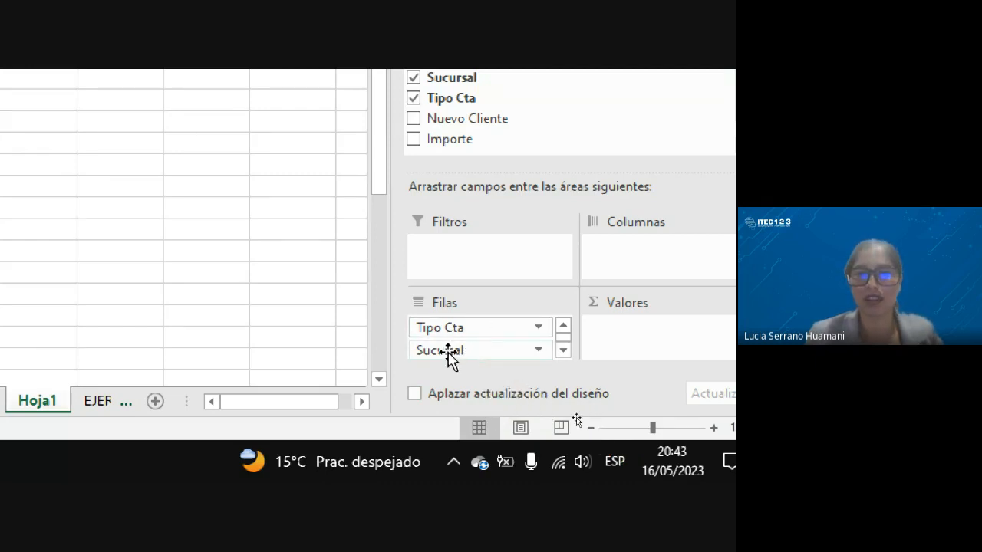
# Step: Reorder the pivot table's row fields so that Sucursal is above Tipo Cta
pyautogui.moveTo(448, 354); pyautogui.dragTo(447, 328)
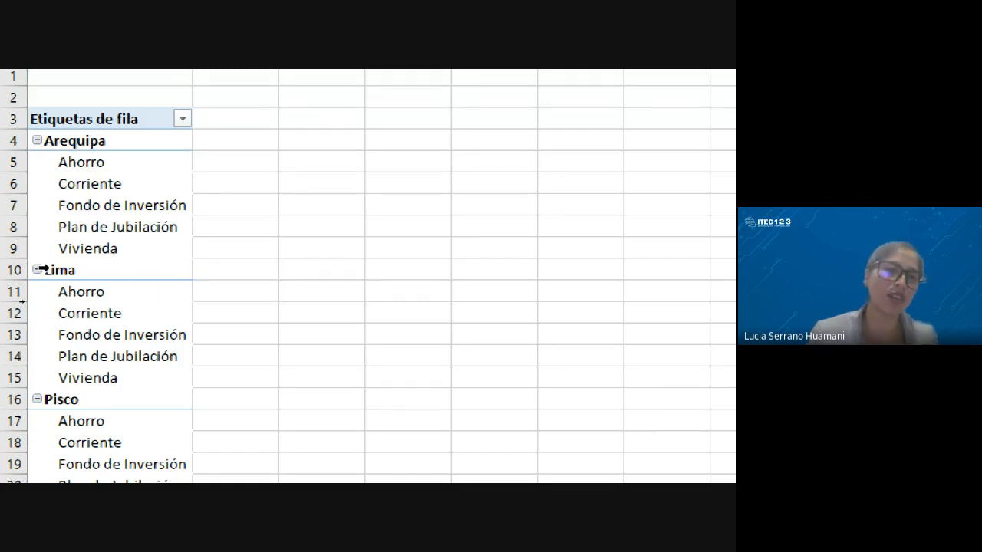
pyautogui.scroll(-1, 51, 460)
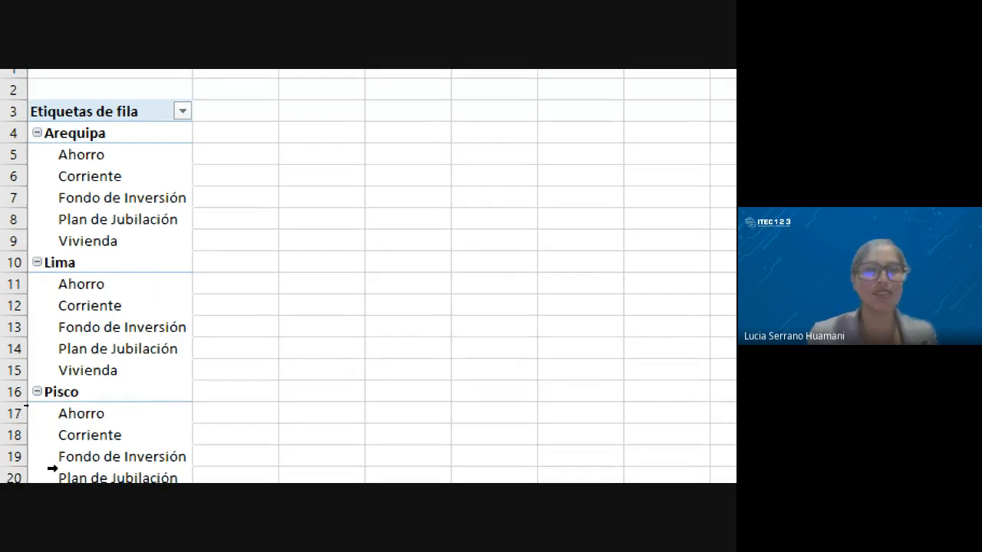
# Step: Filter the row labels by Tipo Cta to show only Ahorro, Corriente and Fondo de Inversión
pyautogui.click(183, 111)
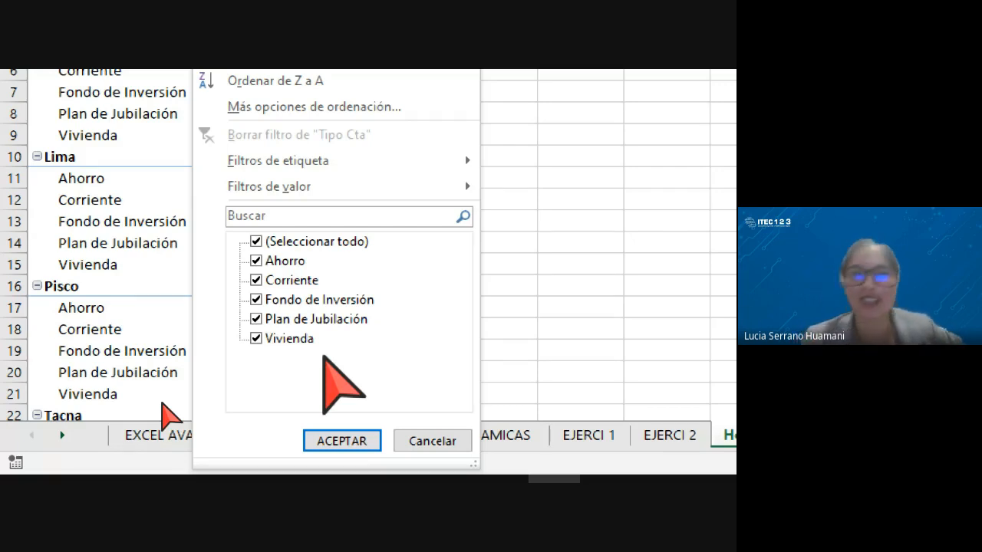
pyautogui.click(256, 242)
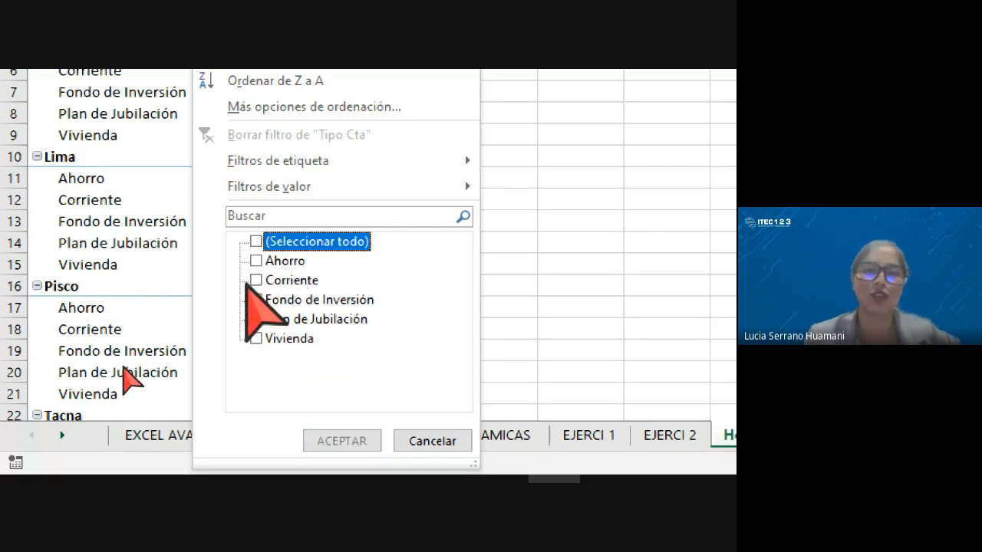
pyautogui.click(256, 260)
pyautogui.click(256, 280)
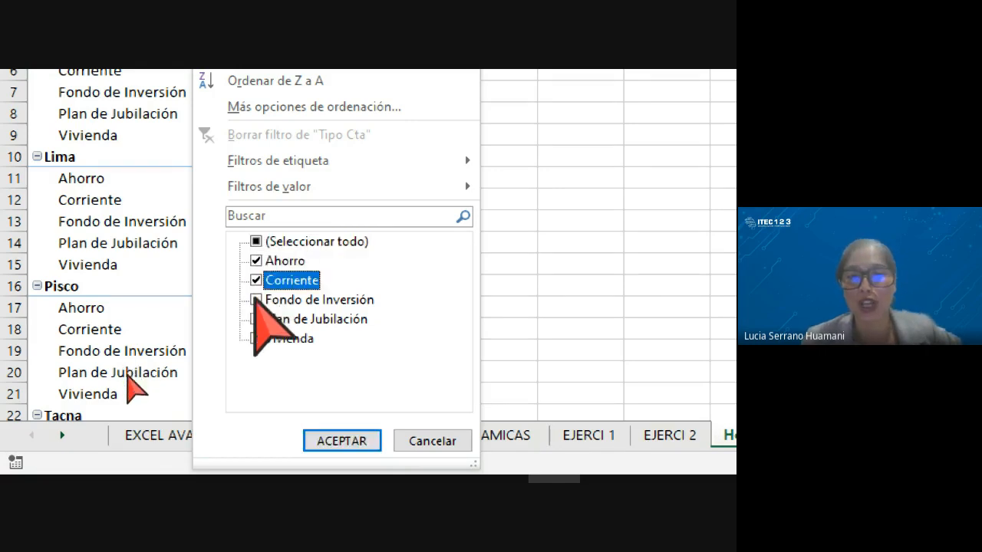
pyautogui.click(256, 299)
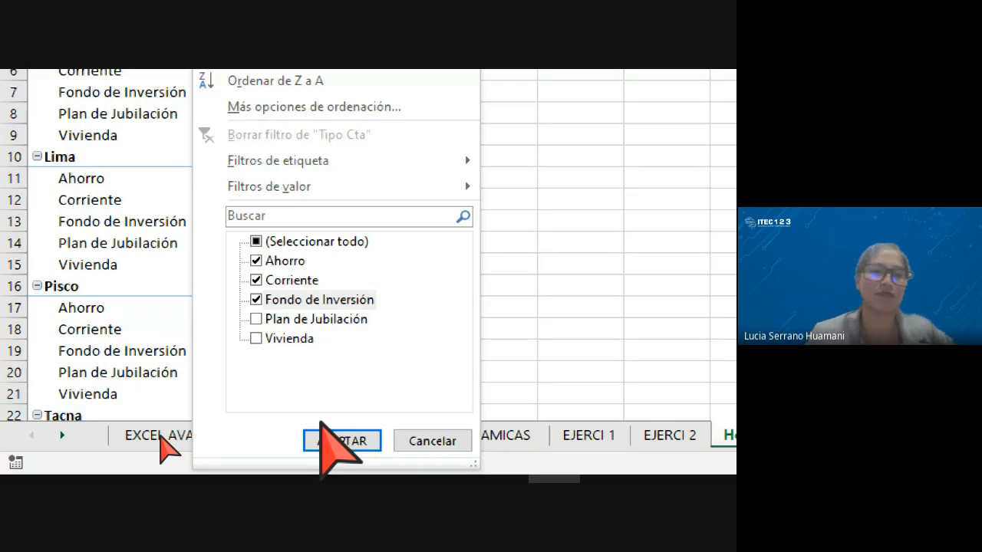
pyautogui.click(338, 441)
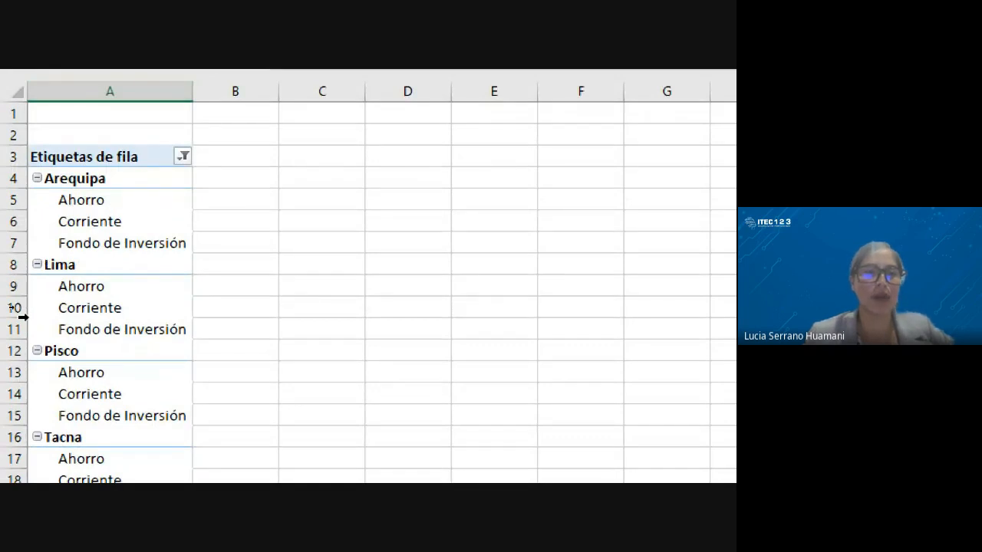
pyautogui.scroll(-4, 96, 391)
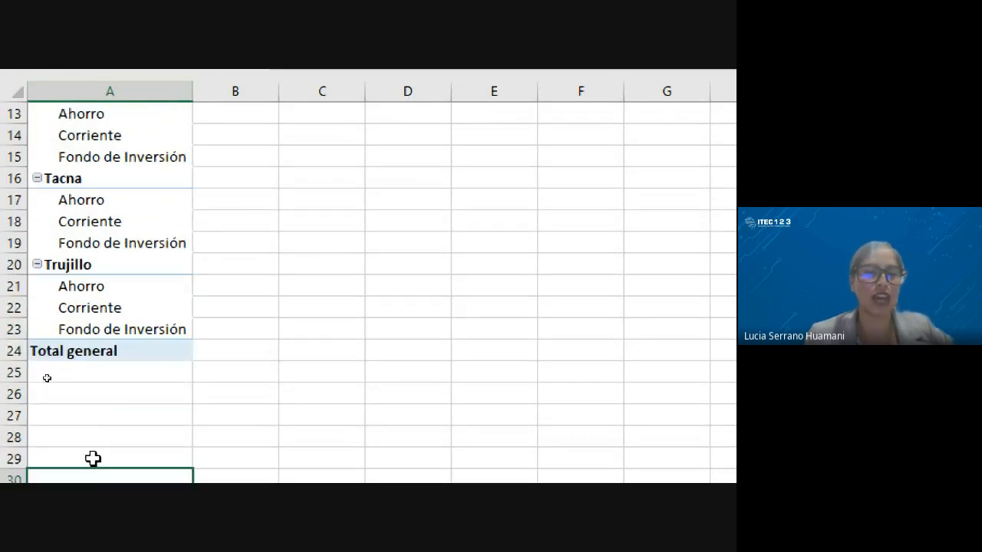
pyautogui.scroll(4, 195, 335)
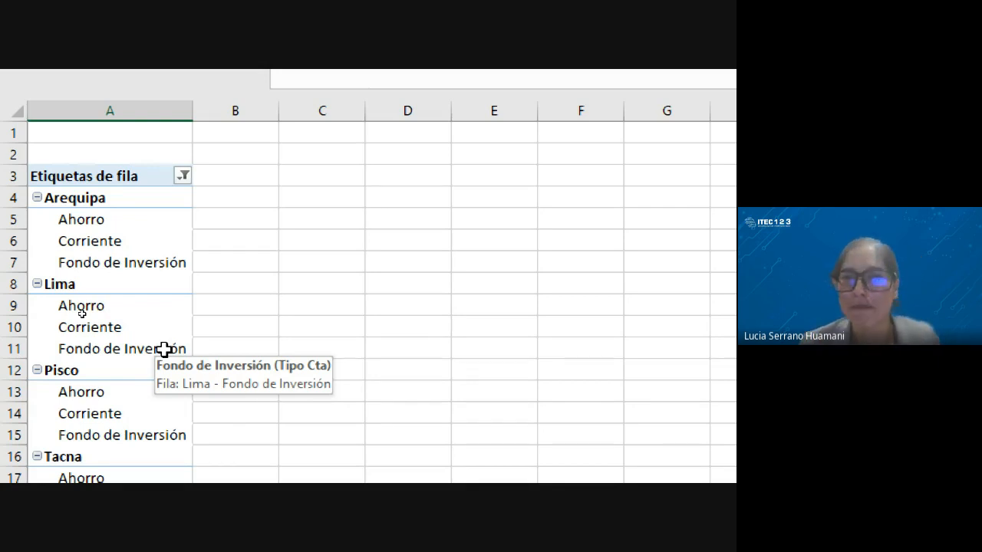
# Step: Add the Importe field to the pivot table's values
pyautogui.hscroll(7, 555, 390)
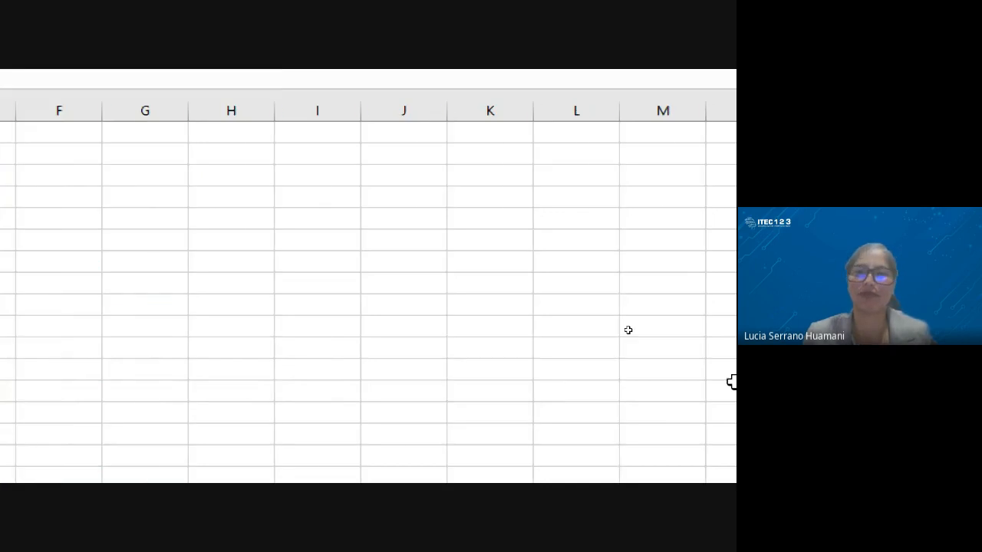
pyautogui.click(140, 252)
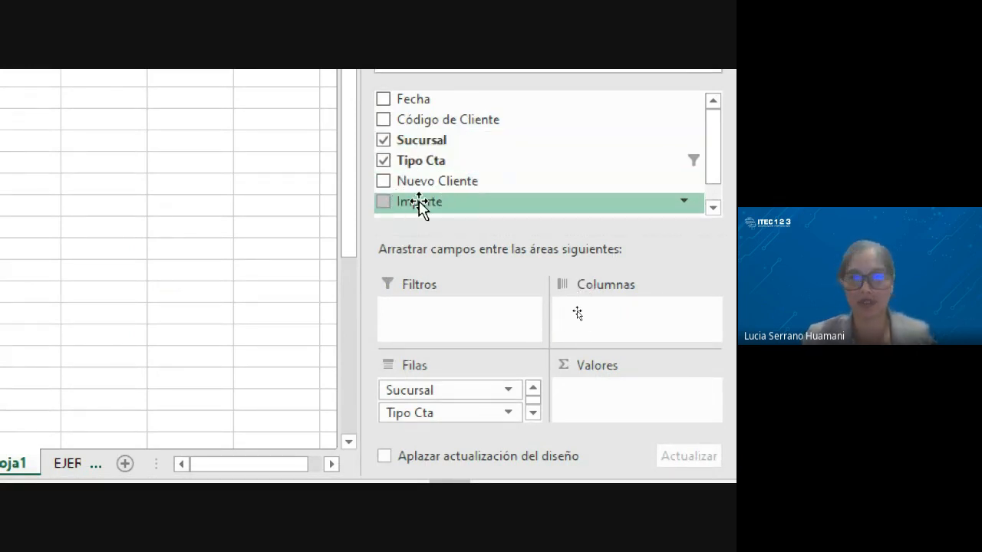
pyautogui.click(383, 202)
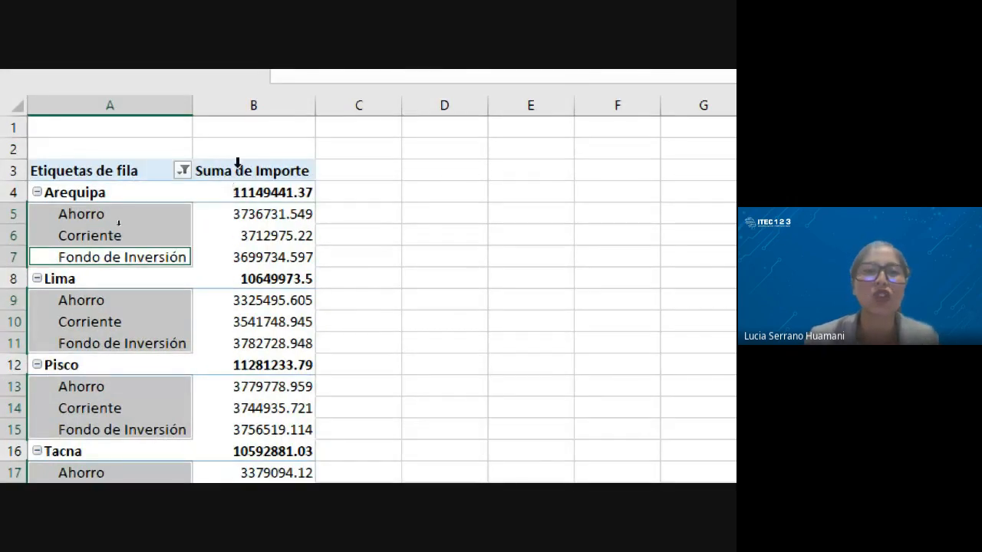
pyautogui.click(238, 165)
pyautogui.moveTo(238, 165); pyautogui.dragTo(295, 266)
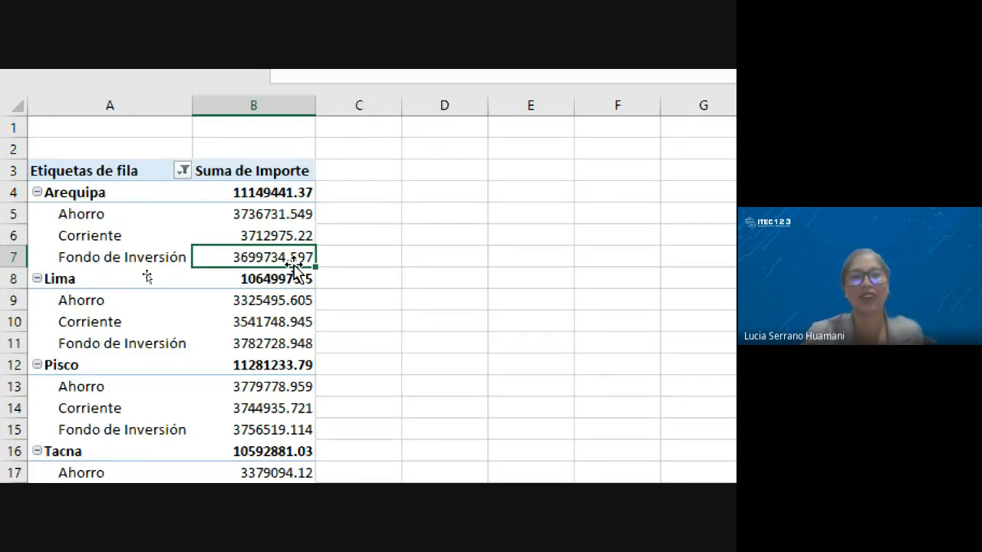
# Step: Open the value field settings for Suma de Importe and place the dialog beside the column
pyautogui.click(260, 174)
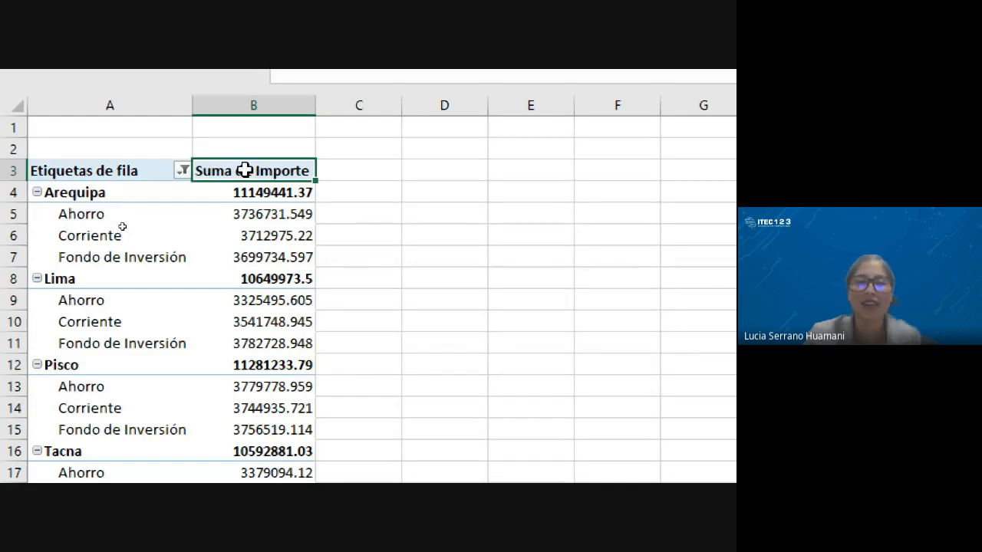
pyautogui.doubleClick(243, 171)
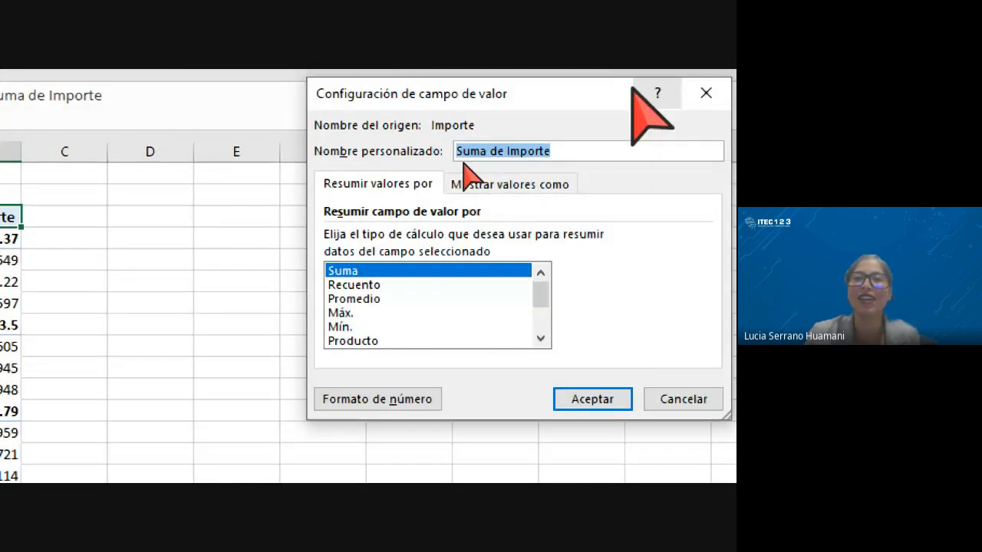
pyautogui.moveTo(609, 98); pyautogui.dragTo(366, 121)
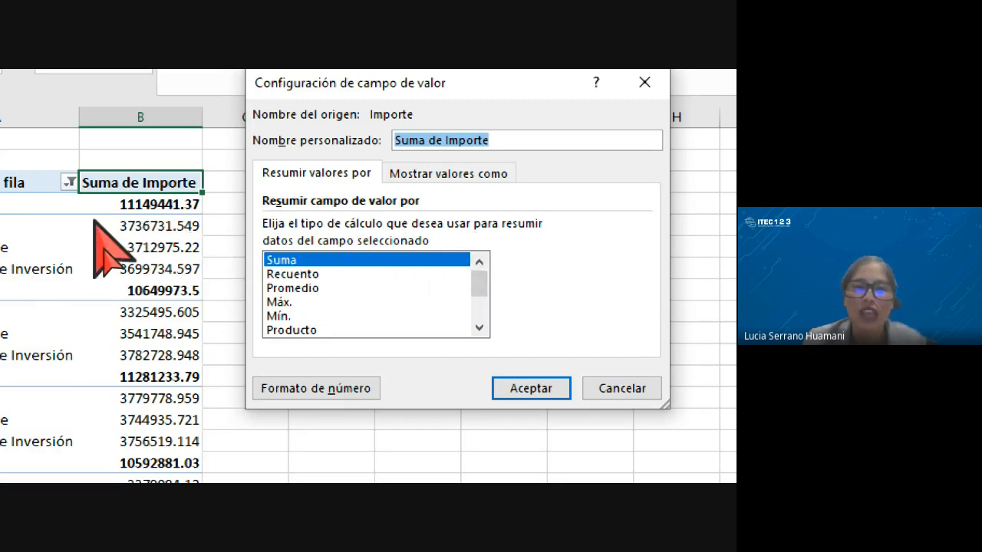
# Step: Go through the calculation types available for summarising Importe, such as Recuento, Promedio, Máx., Mín., Producto and Contar números
pyautogui.click(298, 275)
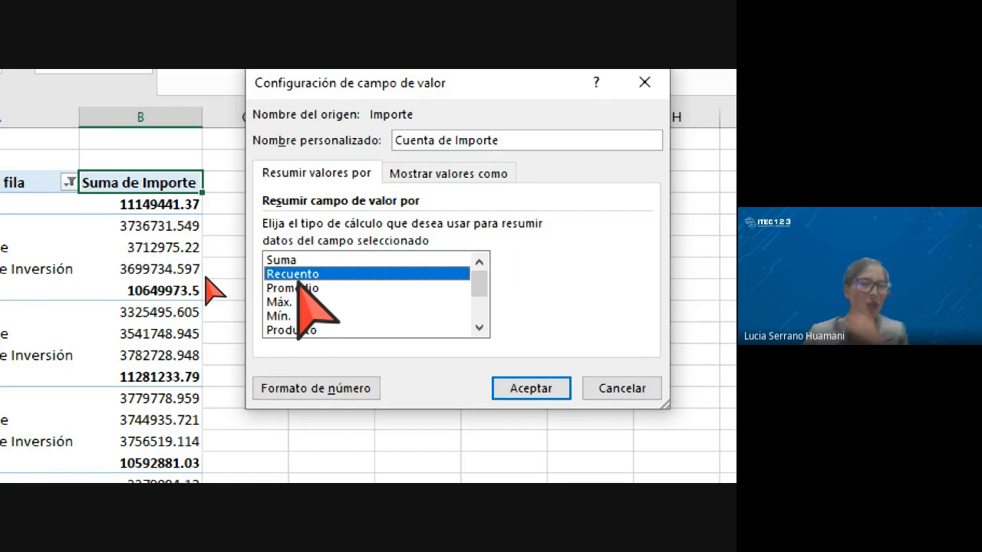
pyautogui.click(298, 288)
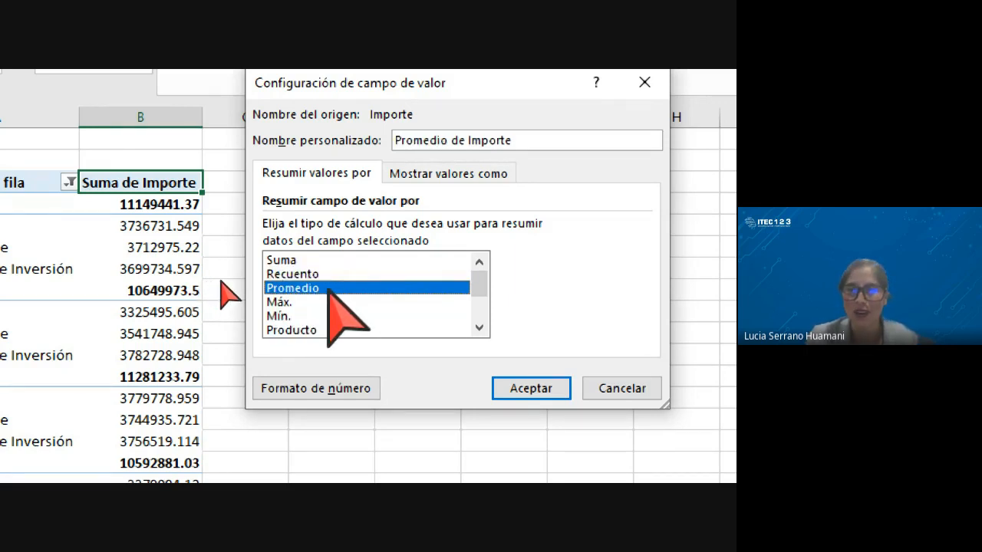
pyautogui.click(280, 303)
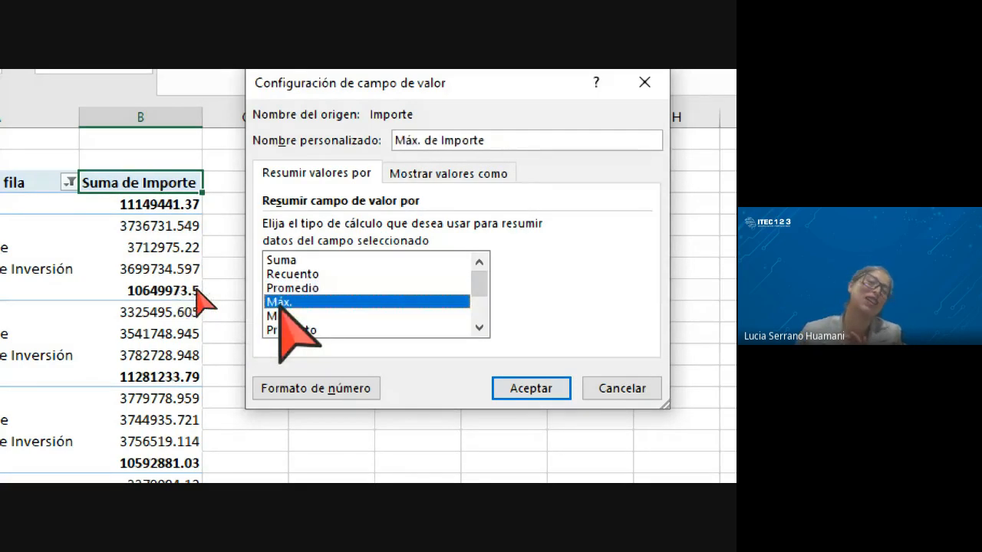
pyautogui.click(303, 316)
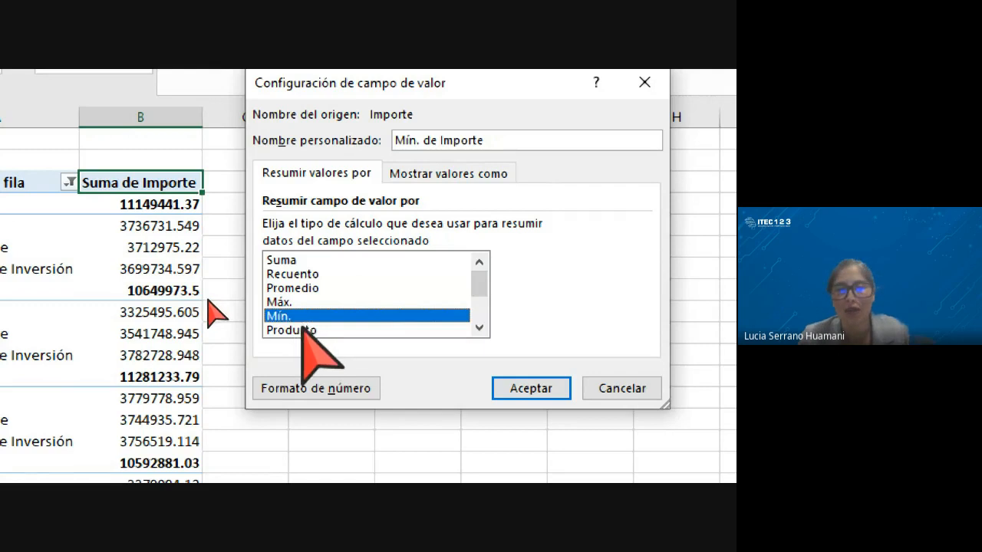
pyautogui.click(332, 329)
pyautogui.scroll(-1, 333, 322)
pyautogui.click(330, 303)
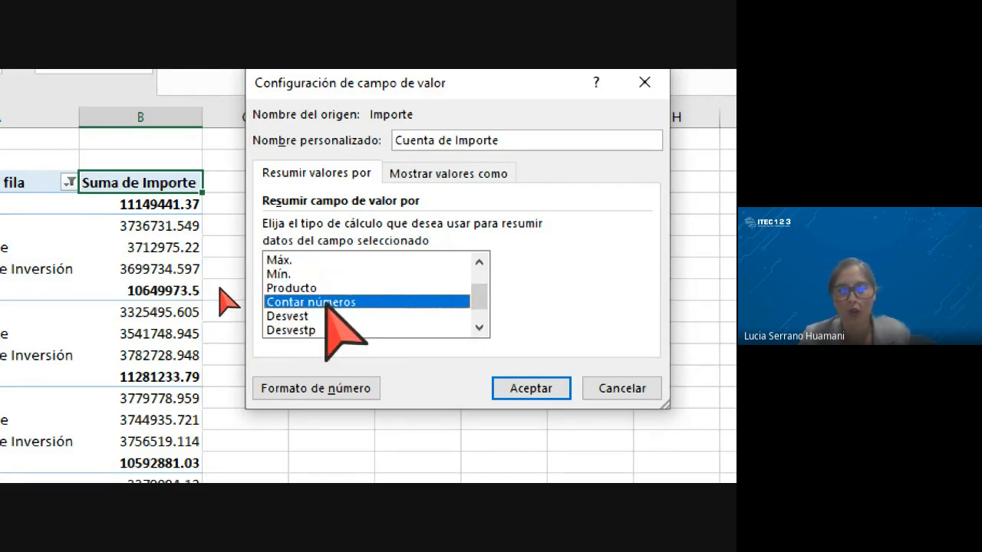
pyautogui.scroll(-1, 330, 318)
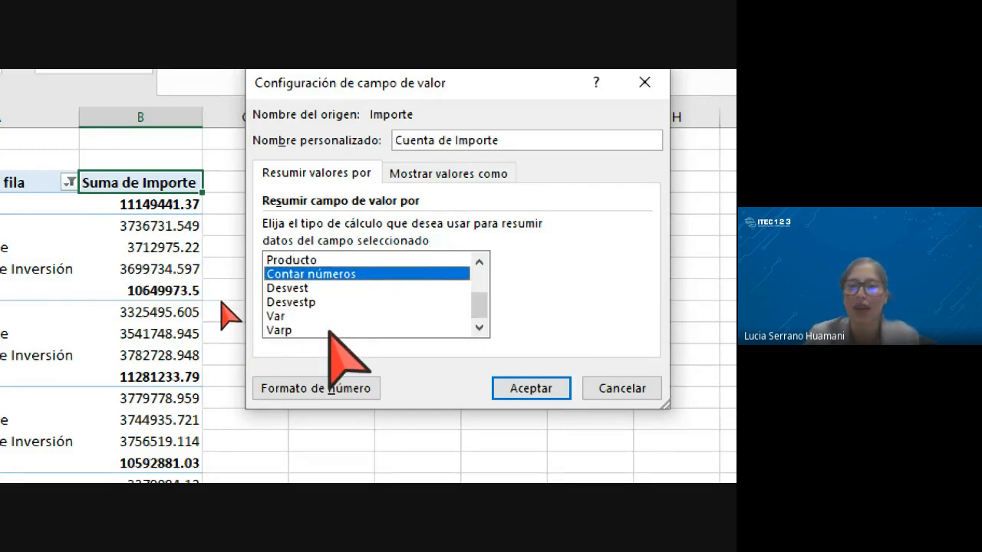
pyautogui.scroll(2, 330, 323)
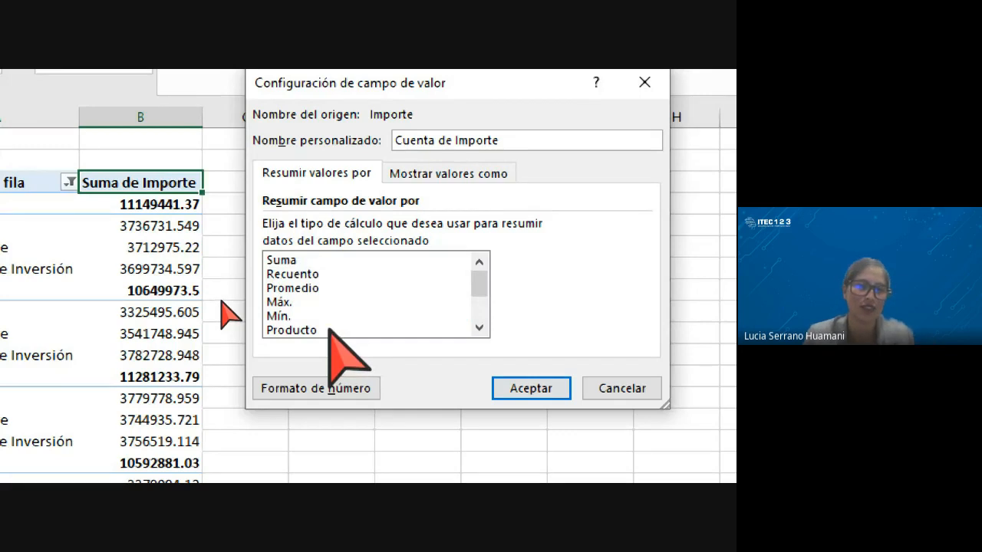
# Step: Summarise Importe by Promedio and format it as Moneda with the S/ symbol and 2 decimal places
pyautogui.click(310, 288)
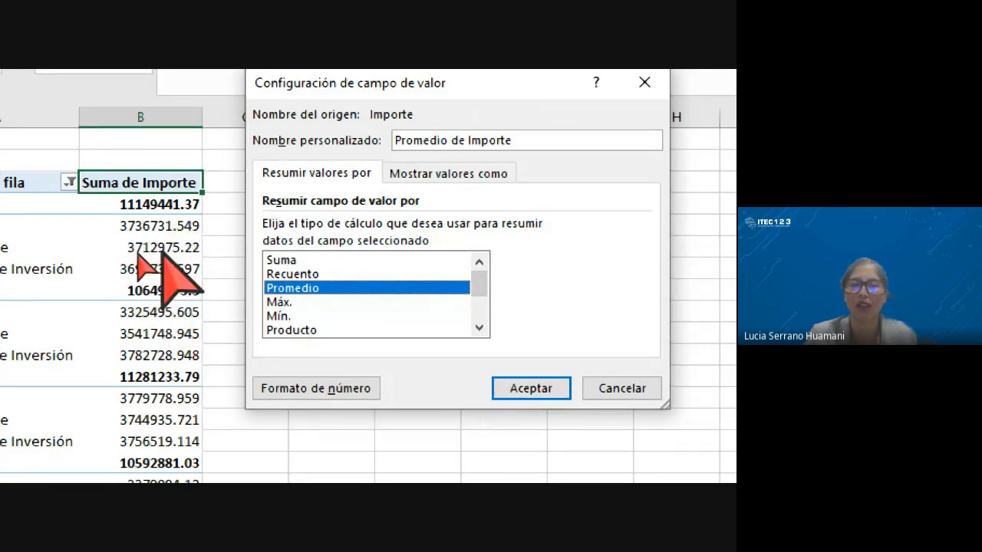
pyautogui.click(277, 388)
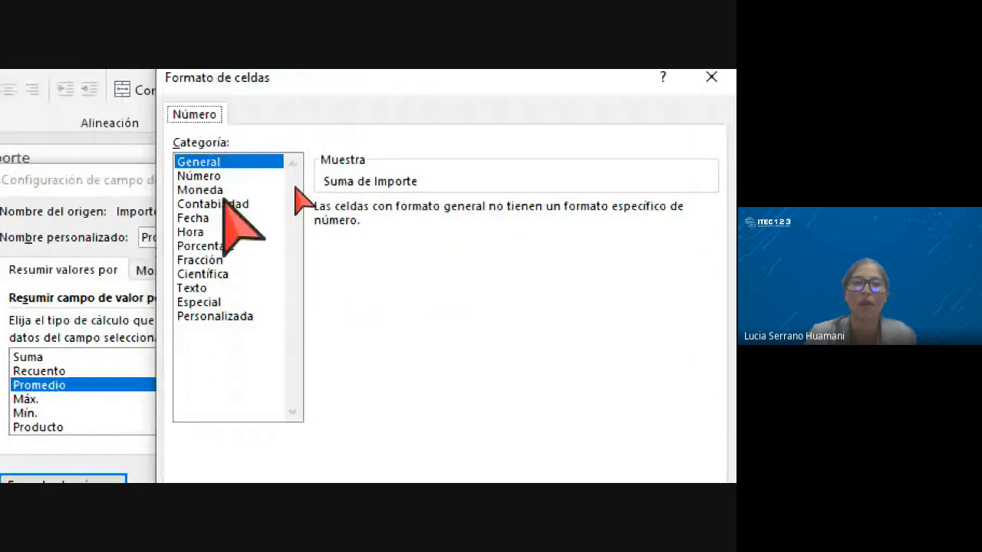
pyautogui.click(209, 93)
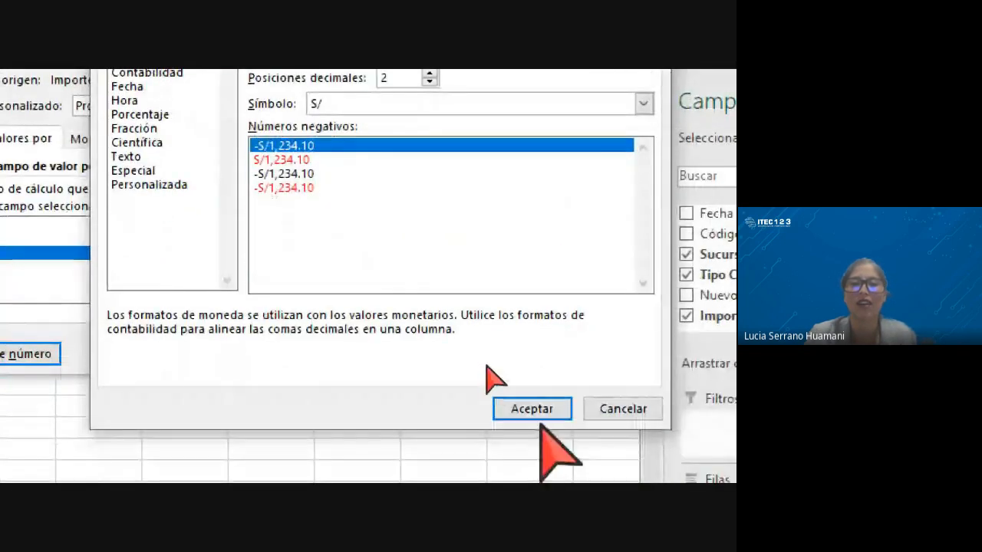
pyautogui.click(532, 436)
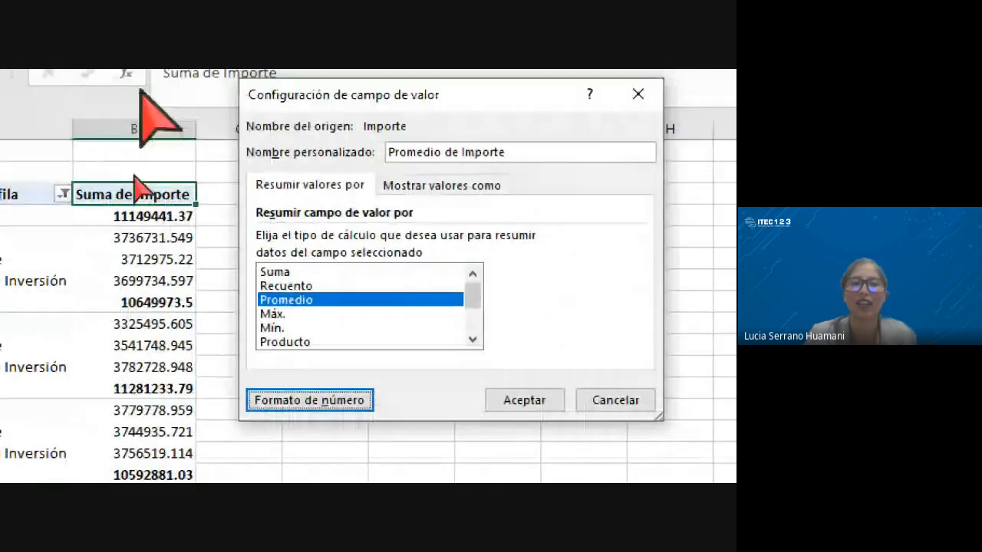
pyautogui.click(525, 399)
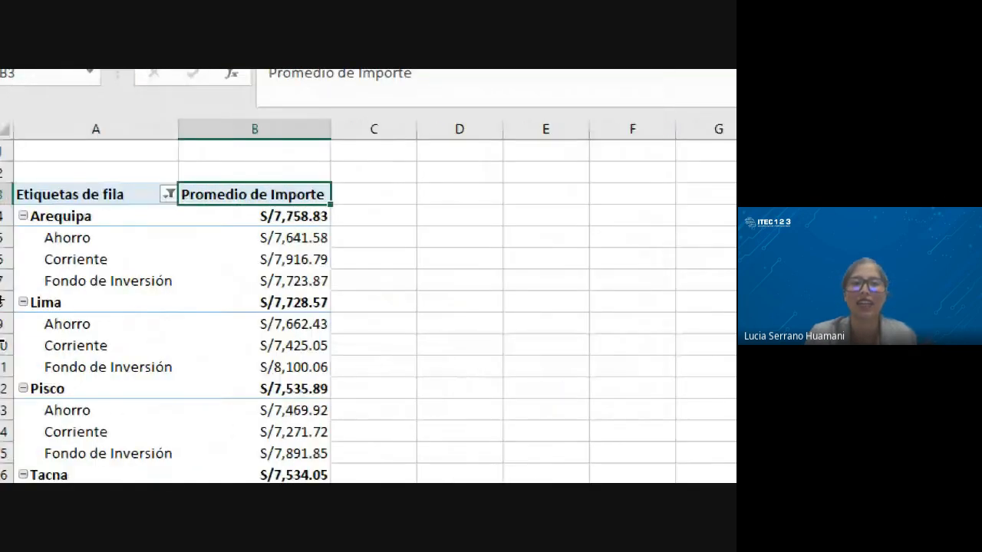
pyautogui.click(168, 281)
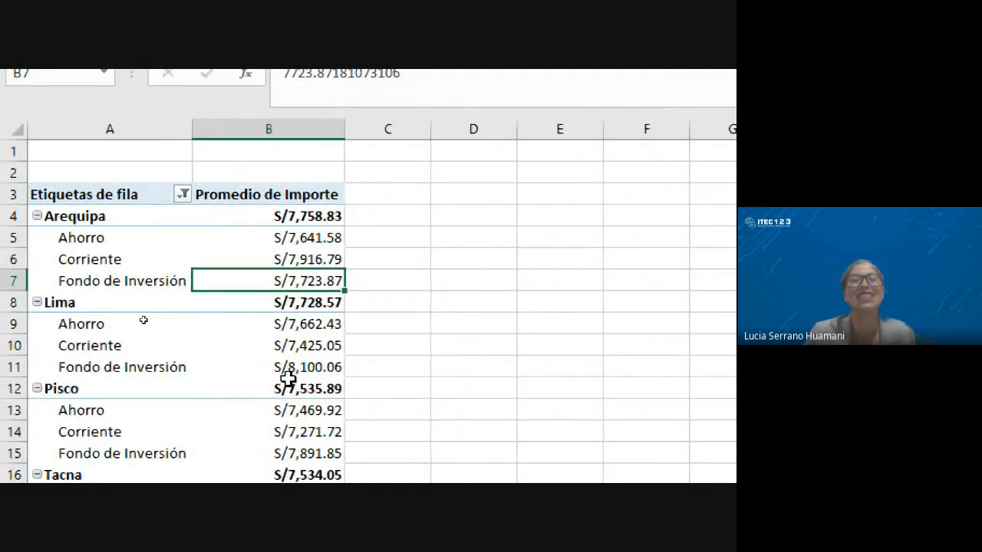
pyautogui.click(303, 241)
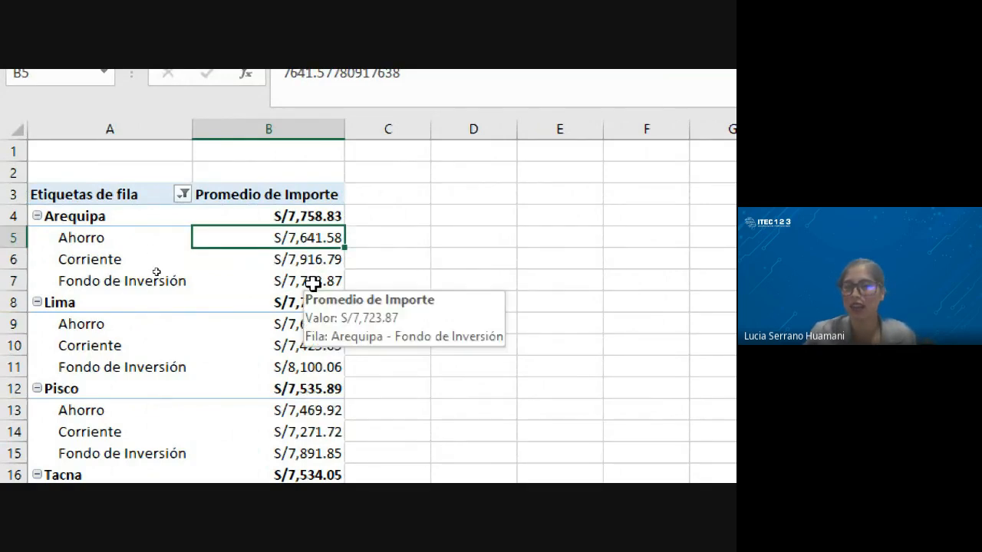
# Step: Review Arequipa's average Importe overall and by account type, and look at the value field settings for Promedio de Importe
pyautogui.click(328, 214)
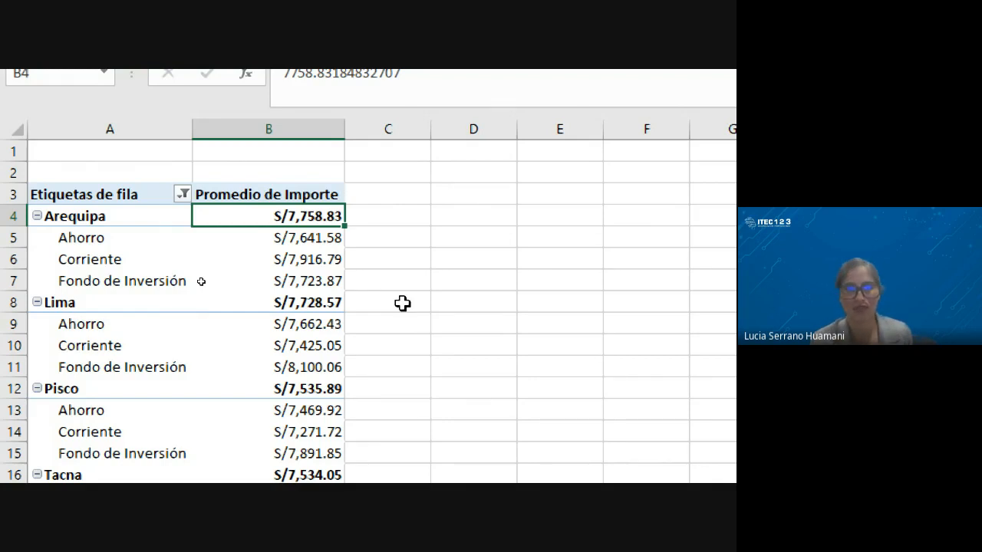
pyautogui.click(281, 239)
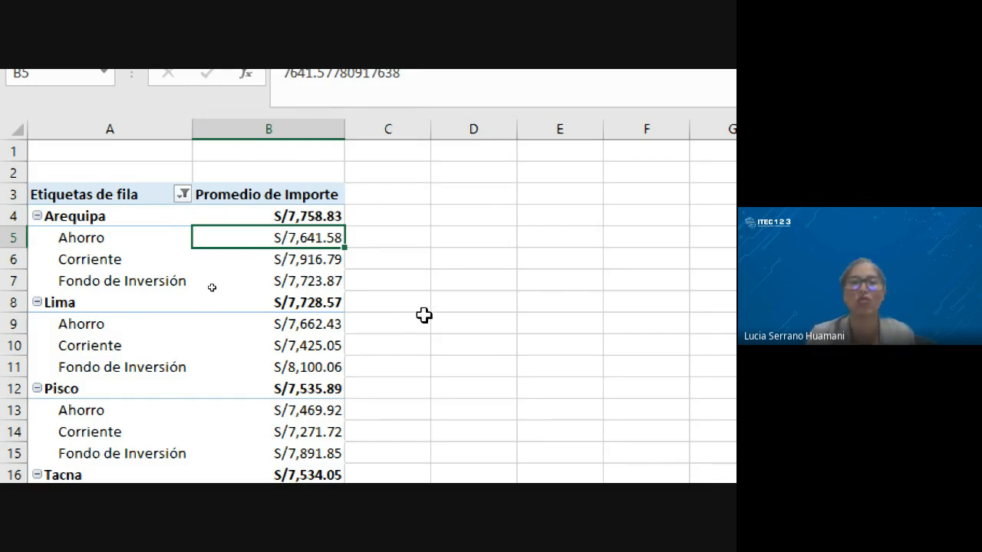
pyautogui.click(325, 260)
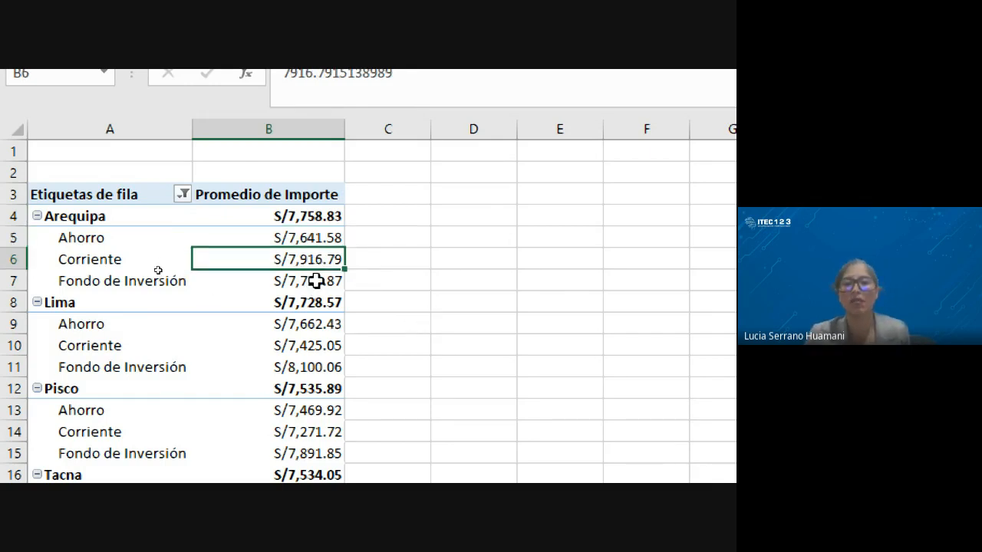
pyautogui.click(319, 282)
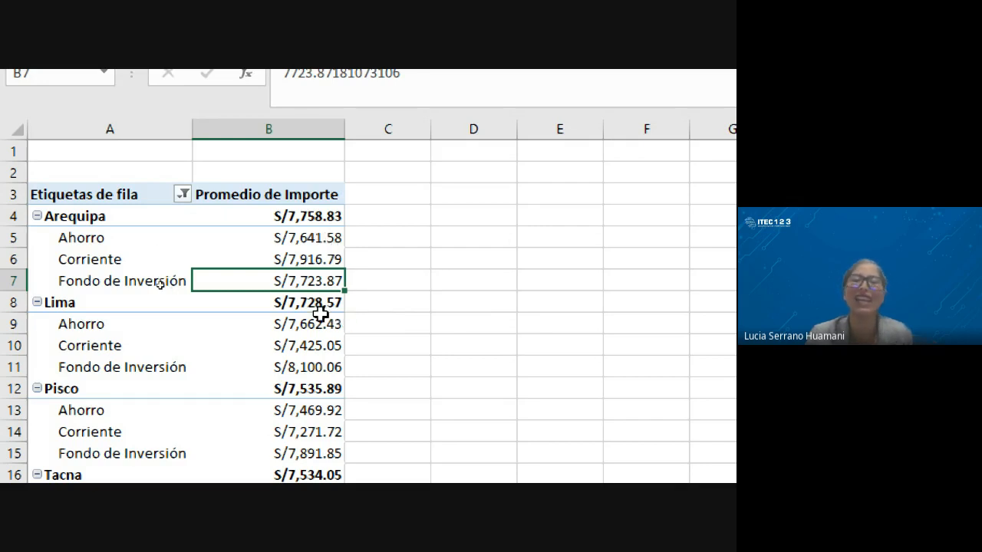
pyautogui.click(307, 257)
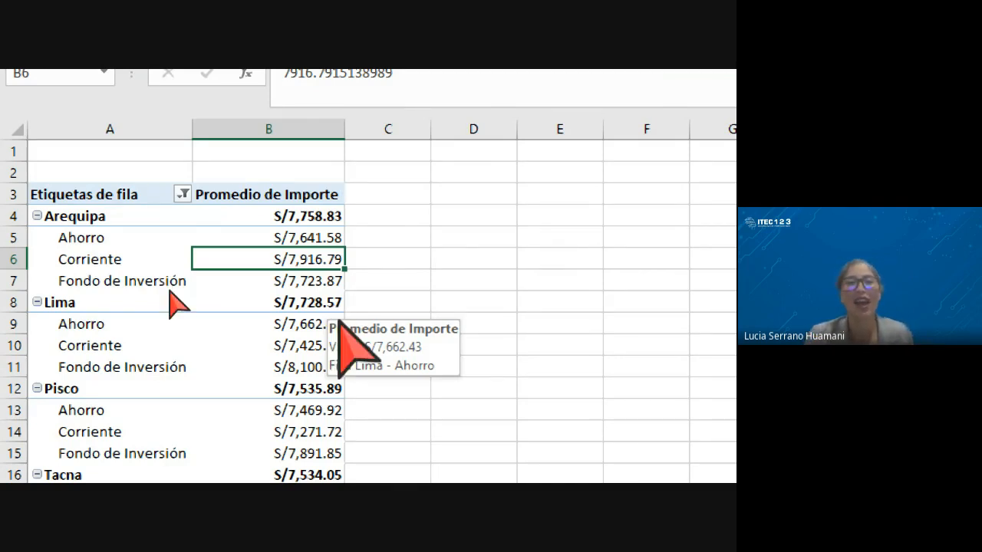
pyautogui.doubleClick(242, 197)
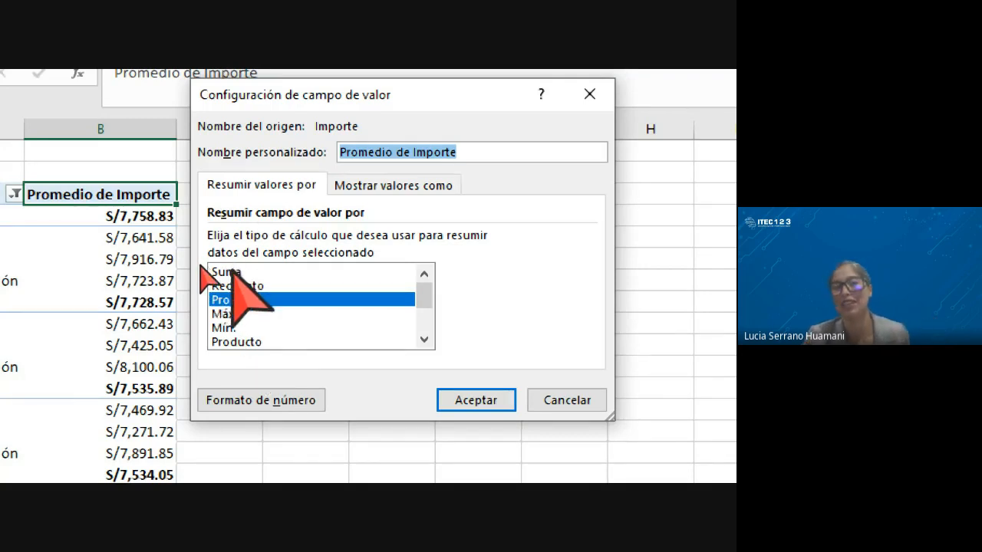
pyautogui.click(589, 94)
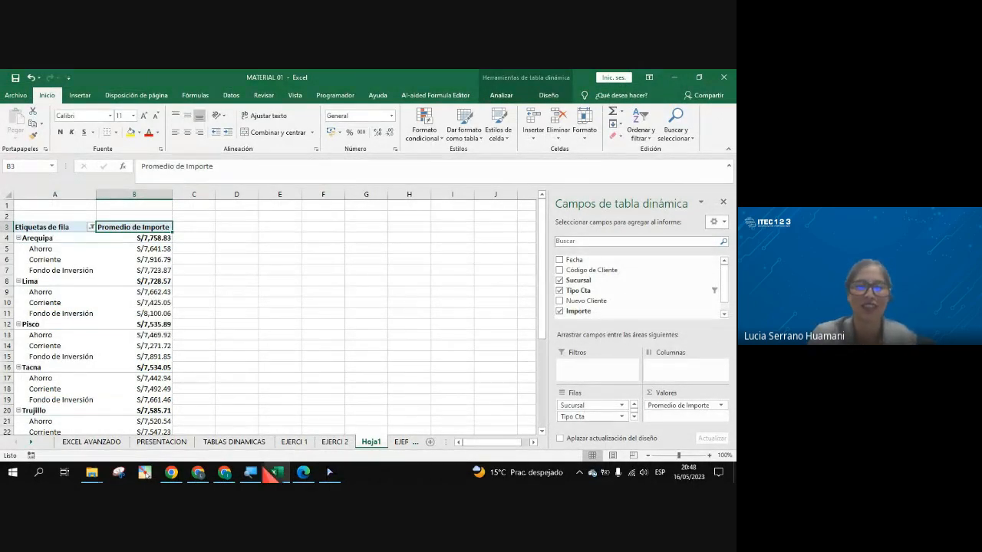
# Step: Switch to Google Meet to read the call messages, and return to the pivot table in Excel
pyautogui.click(208, 471)
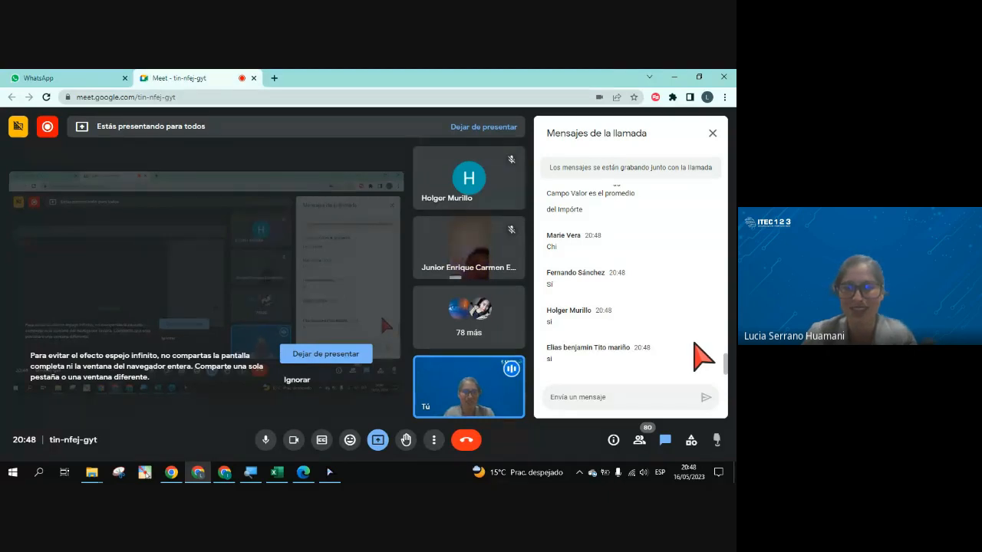
pyautogui.click(277, 472)
pyautogui.click(142, 249)
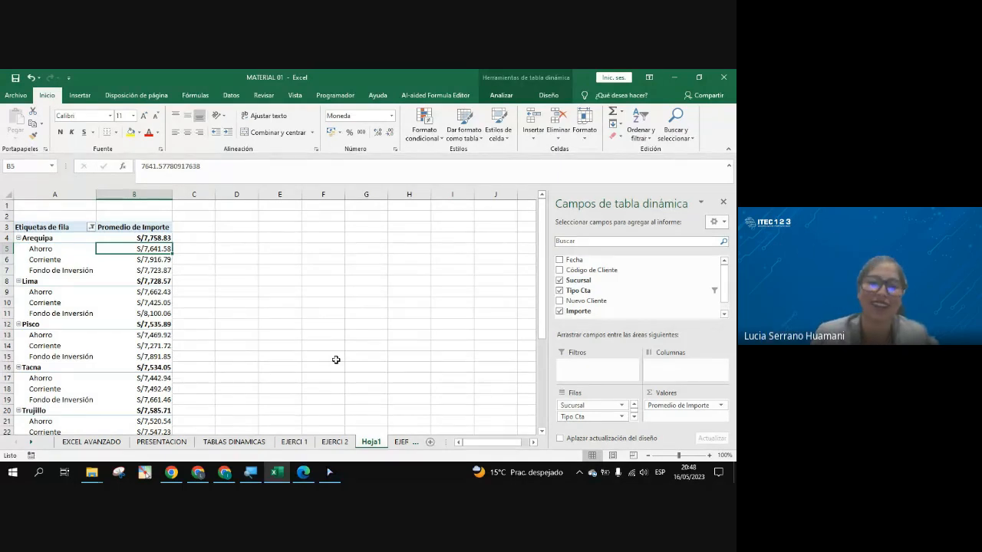
# Step: Reread the EJERCI 3 instructions, highlighting the condition "solamente de los clientes nuevos"
pyautogui.click(339, 442)
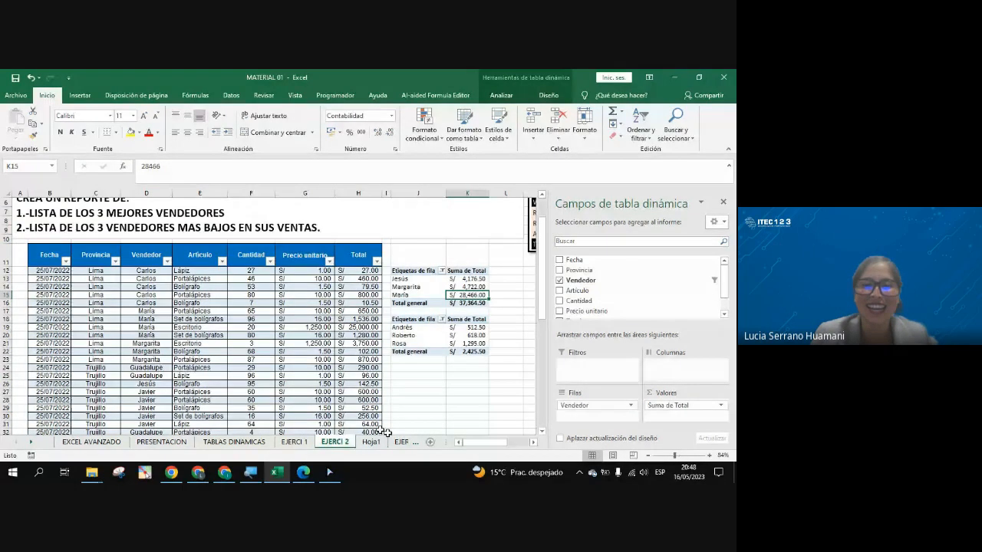
pyautogui.click(371, 443)
pyautogui.click(402, 443)
pyautogui.scroll(4, 247, 349)
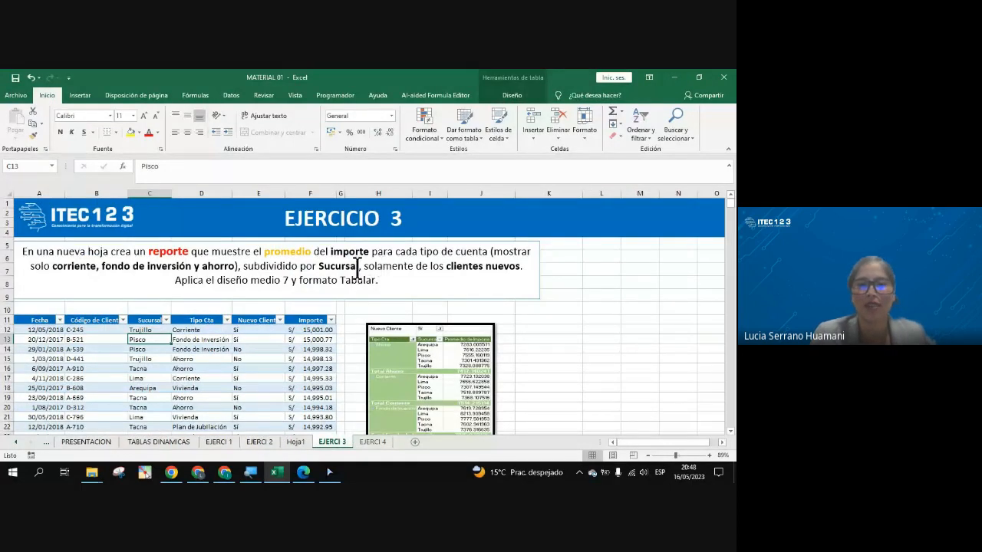
pyautogui.moveTo(365, 267); pyautogui.dragTo(522, 275)
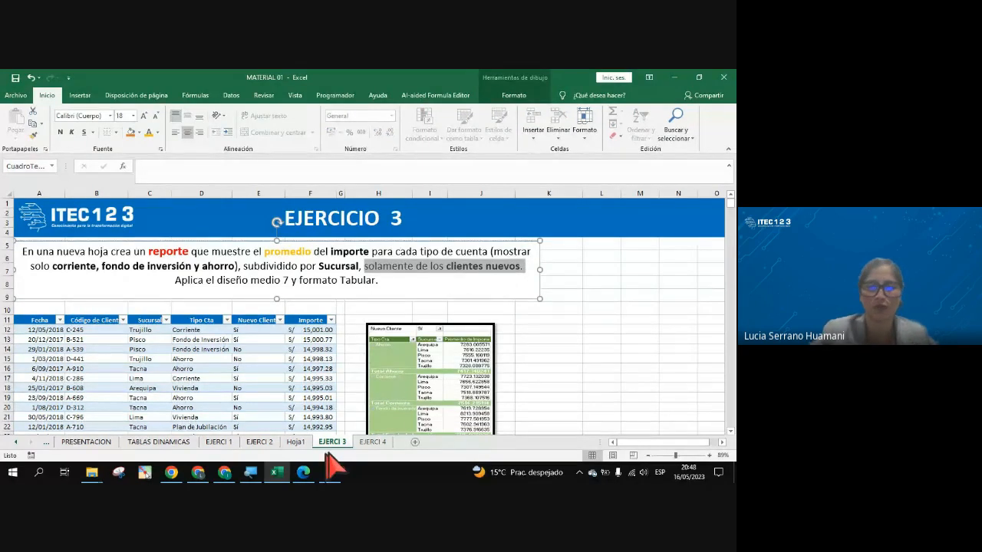
# Step: Examine the first records of the EJERCI 3 source table across Código de Cliente, Sucursal, Tipo Cta, Nuevo Cliente and Importe
pyautogui.scroll(-3, 346, 402)
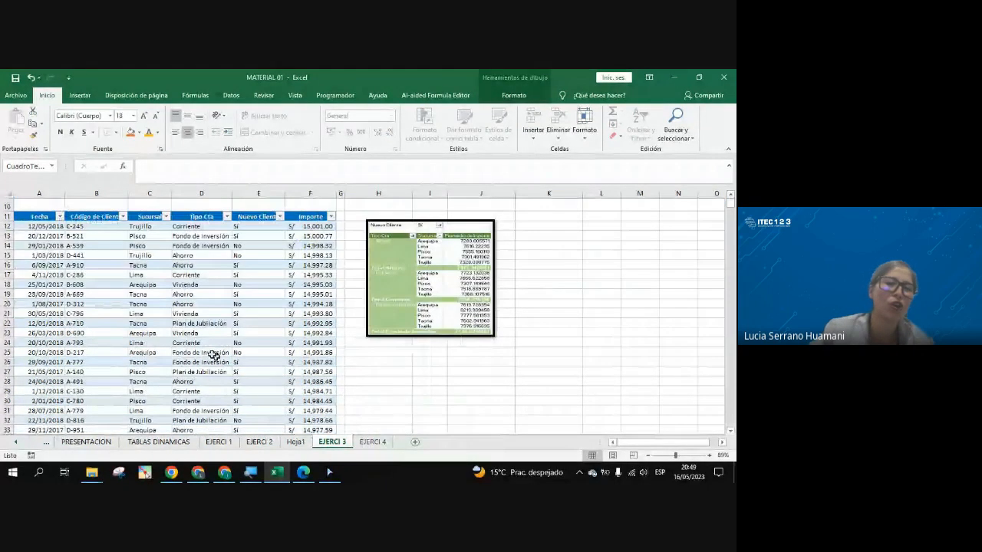
pyautogui.click(165, 334)
pyautogui.scroll(1, 241, 350)
pyautogui.click(253, 323)
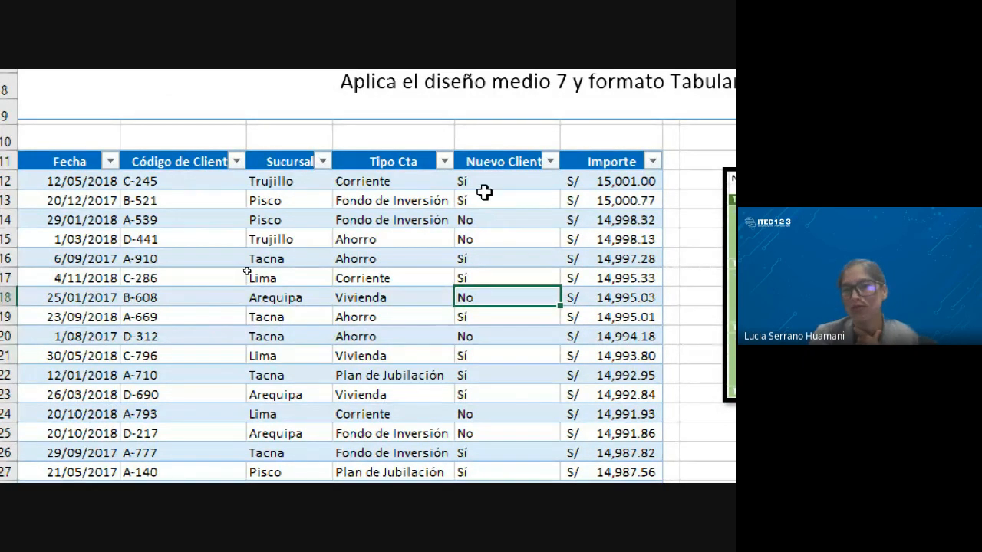
pyautogui.moveTo(278, 179); pyautogui.dragTo(401, 182)
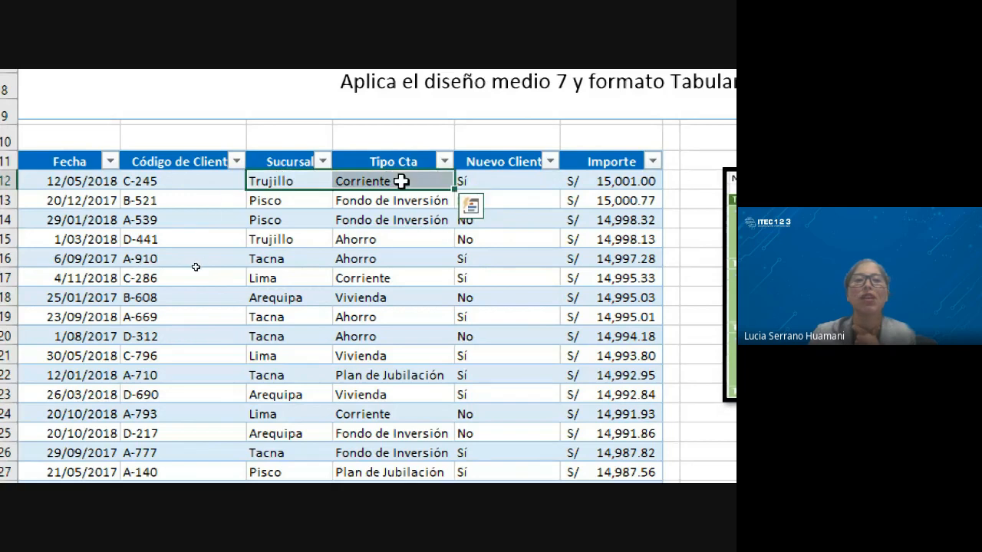
pyautogui.click(193, 181)
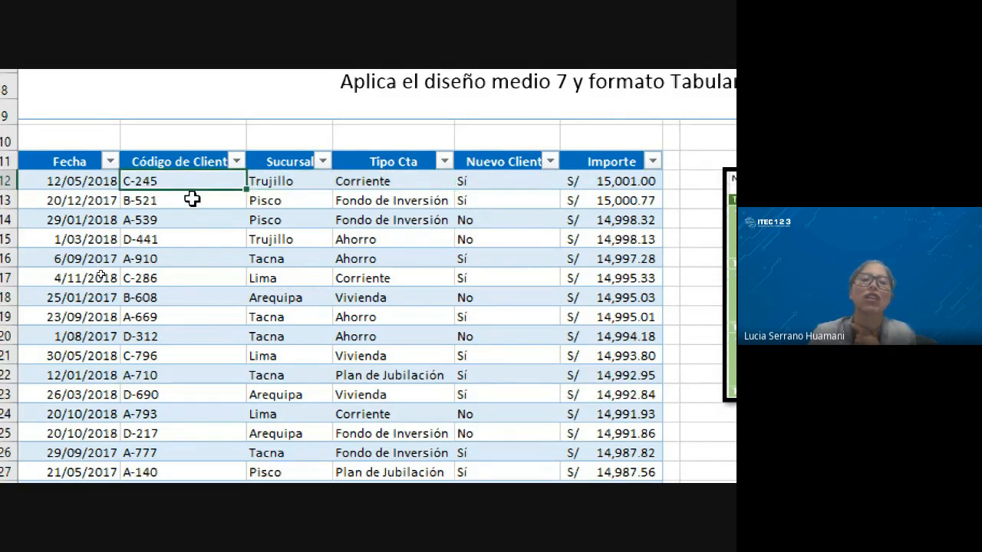
pyautogui.click(192, 197)
pyautogui.moveTo(483, 186); pyautogui.dragTo(487, 197)
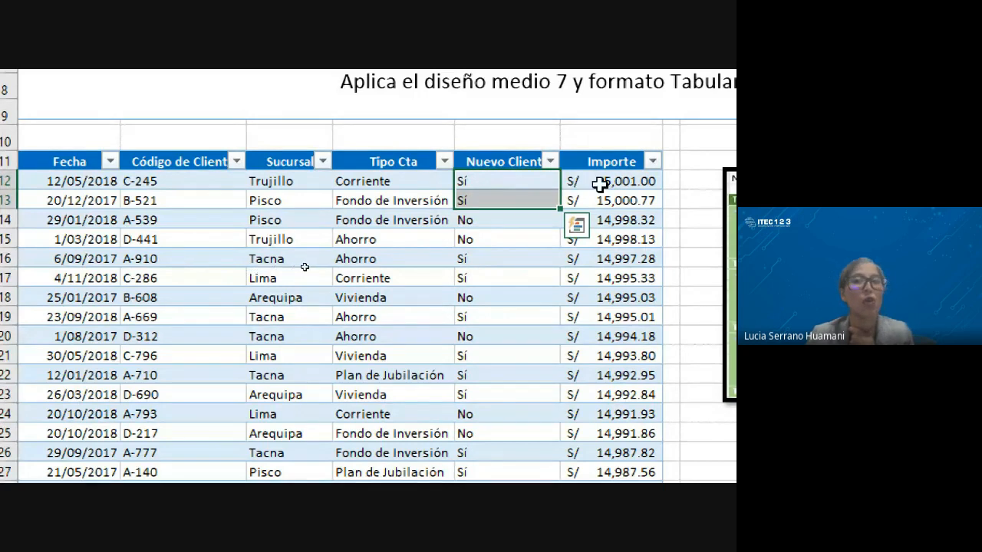
pyautogui.moveTo(600, 184); pyautogui.dragTo(637, 201)
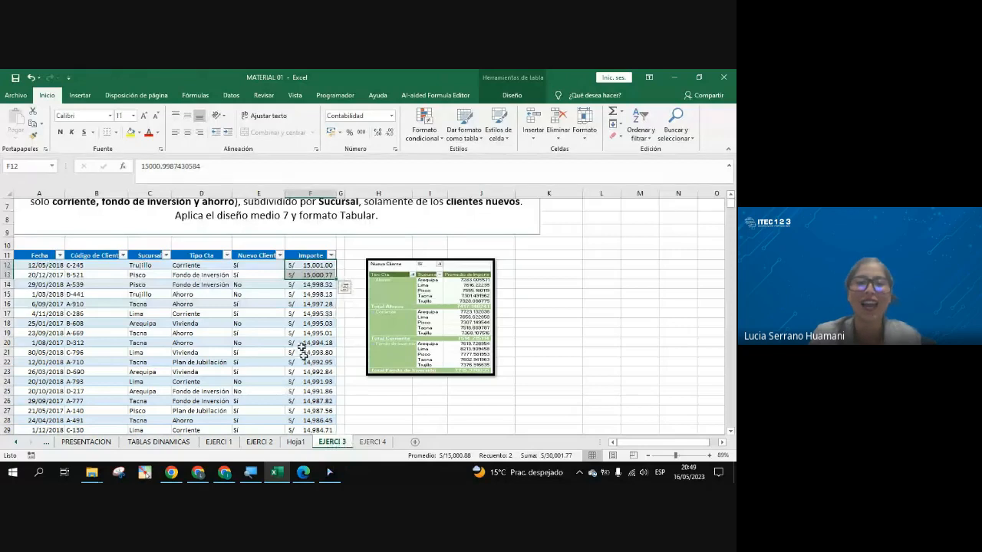
# Step: Return to the Hoja1 pivot table and examine the average Importe figures by Sucursal and account type
pyautogui.click(296, 442)
pyautogui.click(138, 334)
pyautogui.click(106, 279)
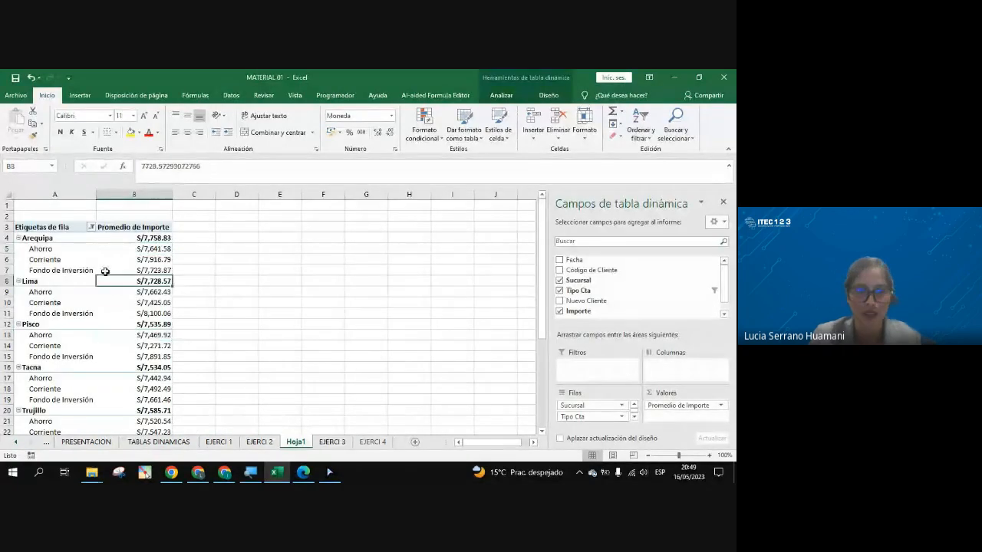
pyautogui.click(120, 262)
pyautogui.moveTo(157, 334)
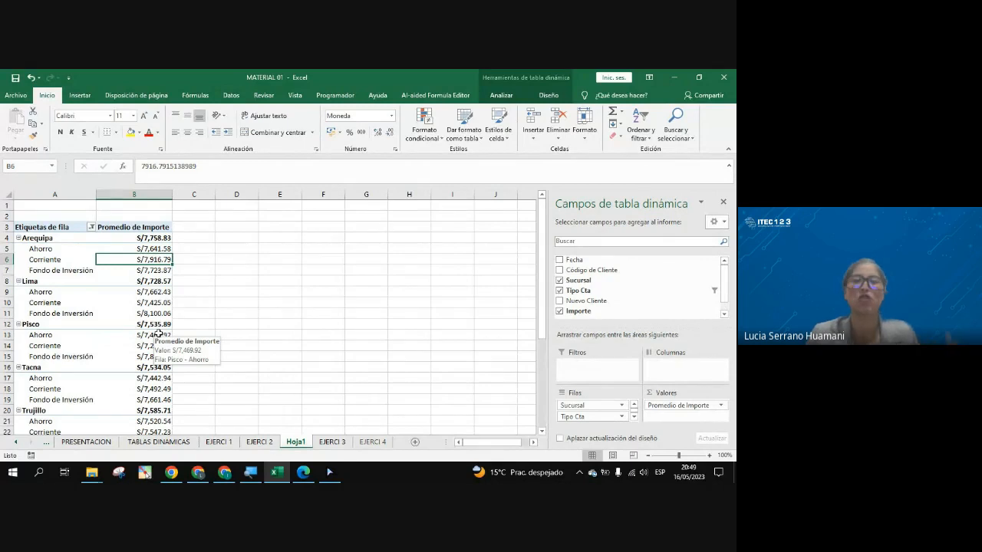
pyautogui.click(58, 255)
pyautogui.click(107, 252)
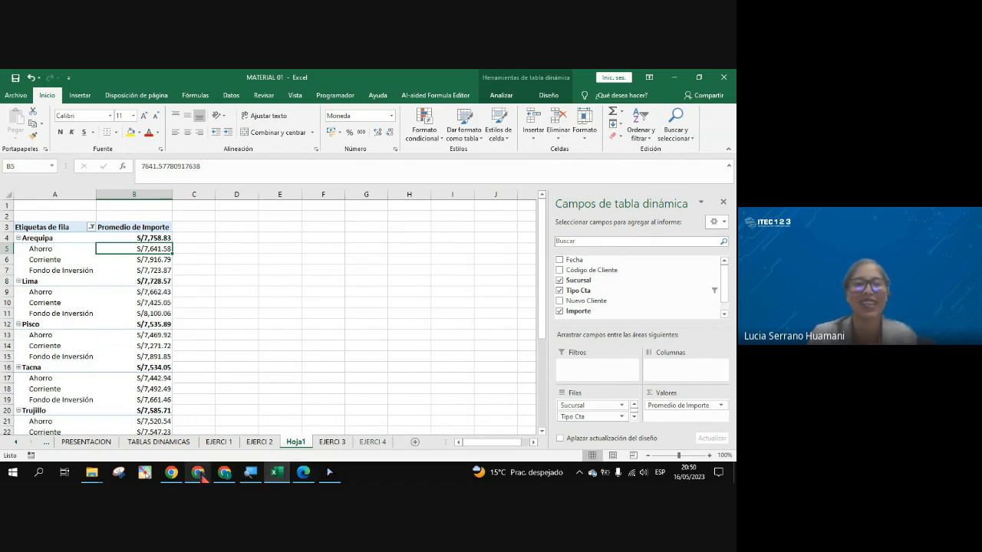
# Step: Check the new call messages in Google Meet, and return to Excel to go over Arequipa's averages per account type
pyautogui.moveTo(197, 471)
pyautogui.click(200, 422)
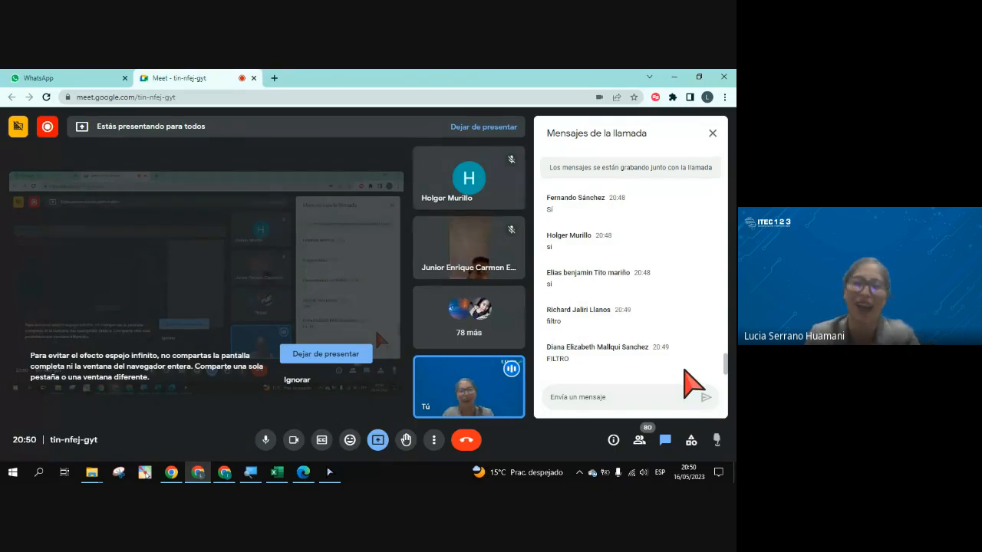
pyautogui.hotkey('alt', 'Tab')
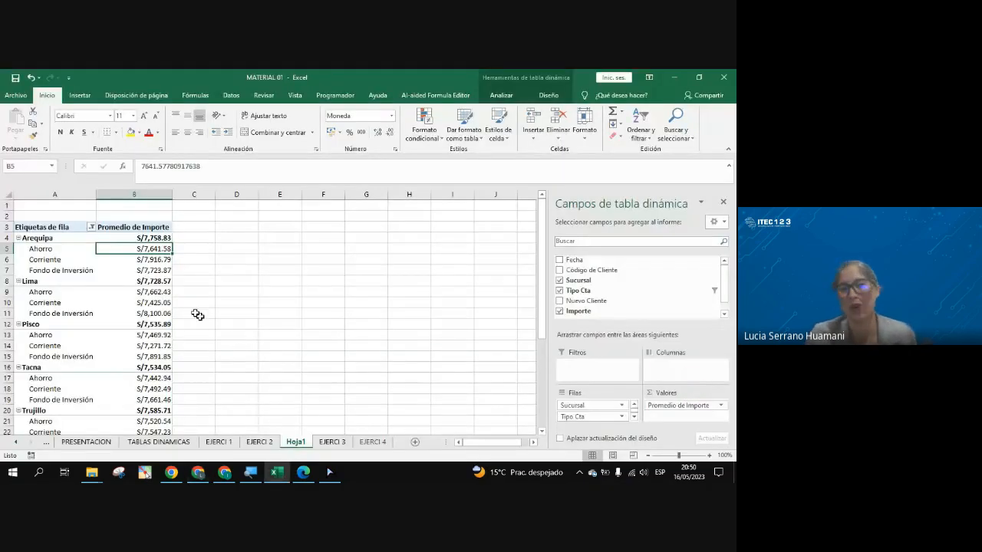
pyautogui.click(142, 280)
pyautogui.click(151, 270)
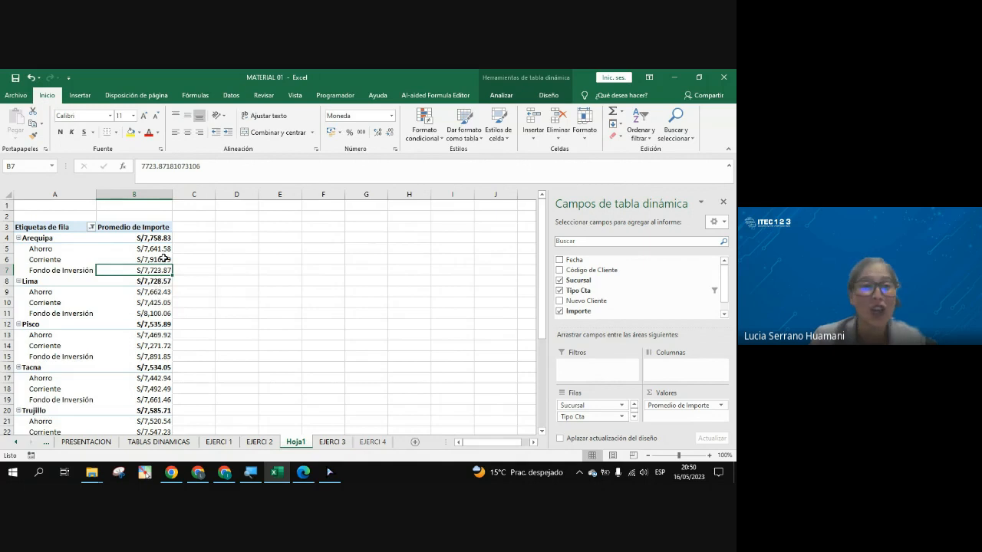
pyautogui.click(165, 260)
pyautogui.click(162, 250)
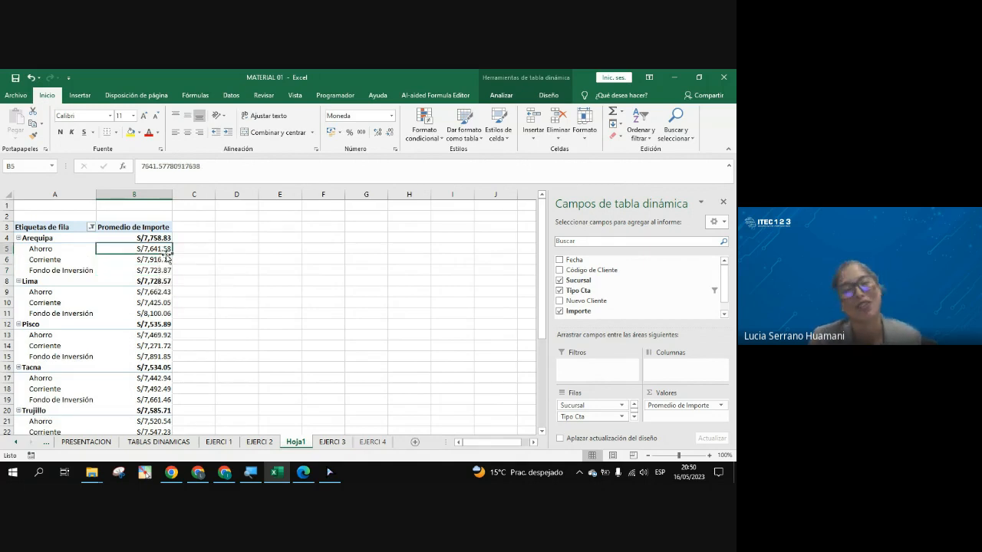
# Step: Insert a slicer for the Nuevo Cliente field on the pivot table
pyautogui.click(151, 261)
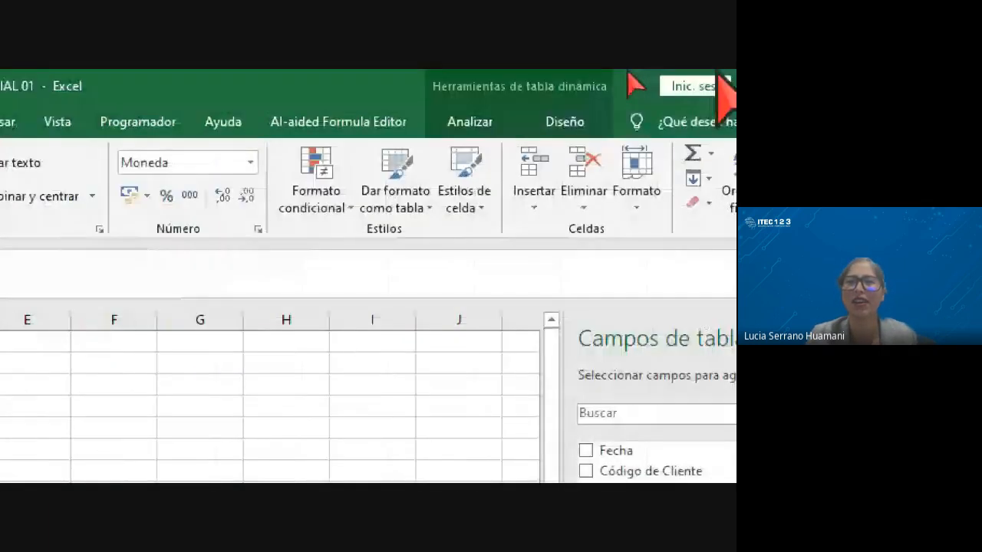
pyautogui.click(485, 122)
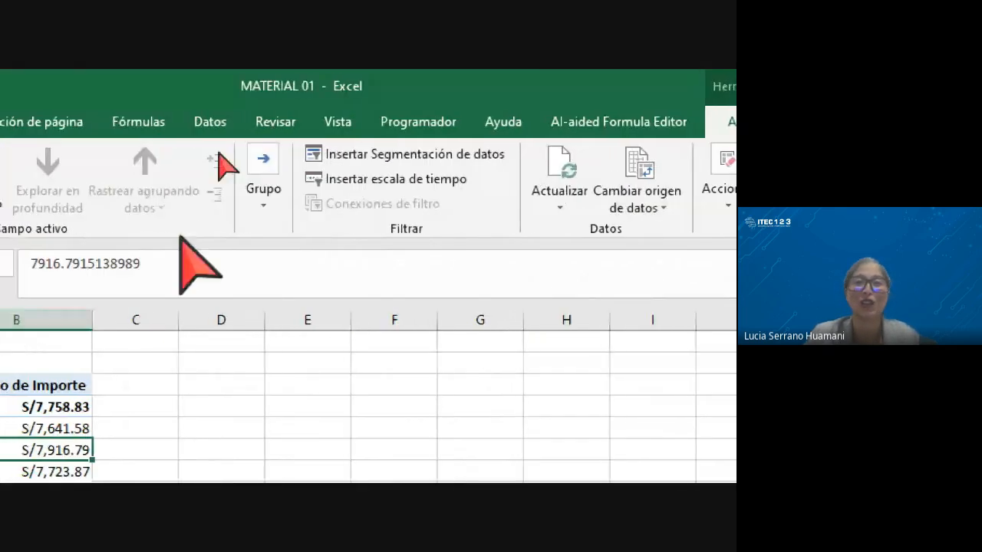
pyautogui.click(389, 154)
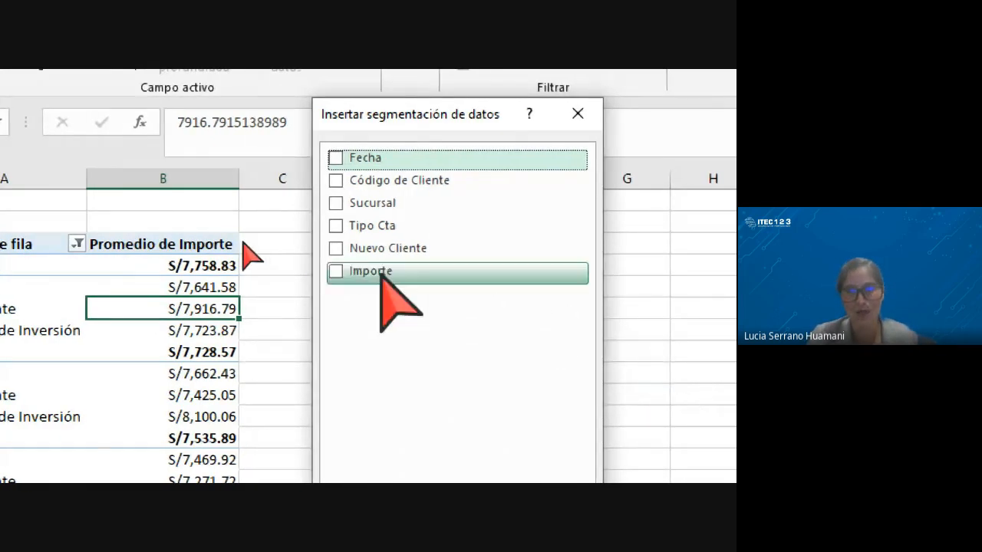
pyautogui.click(347, 249)
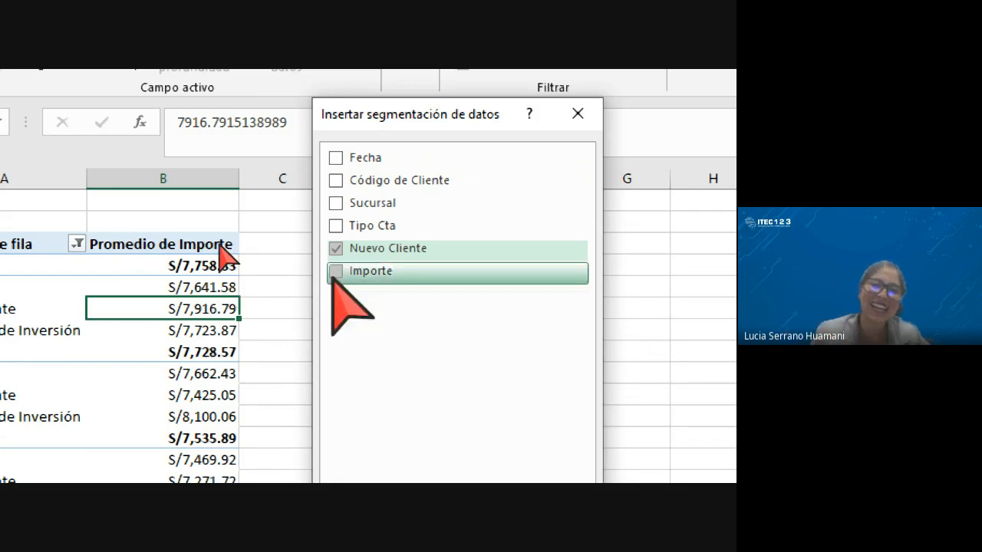
pyautogui.click(460, 413)
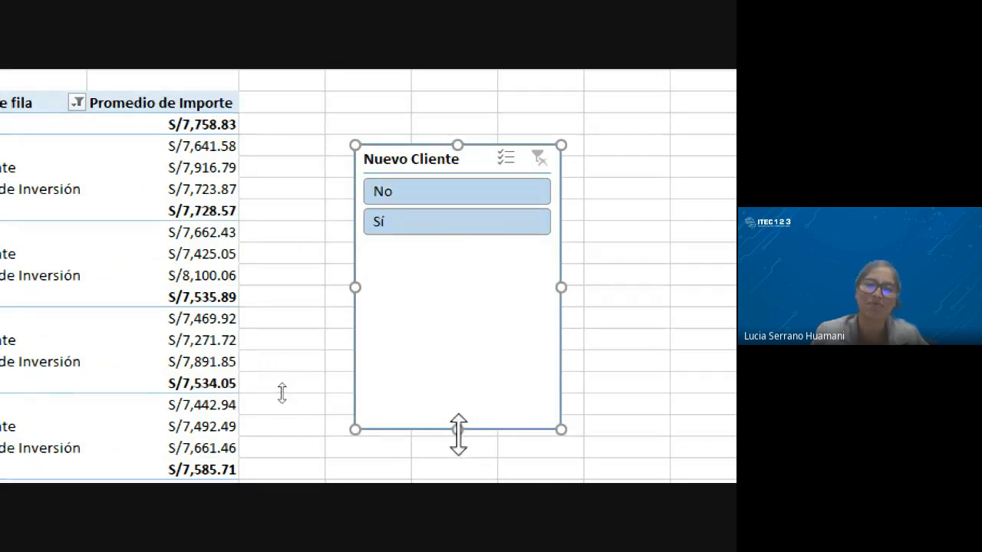
# Step: Arrange the Nuevo Cliente slicer's buttons in two columns and shrink it to fit them beside the pivot table
pyautogui.moveTo(458, 435); pyautogui.dragTo(483, 238)
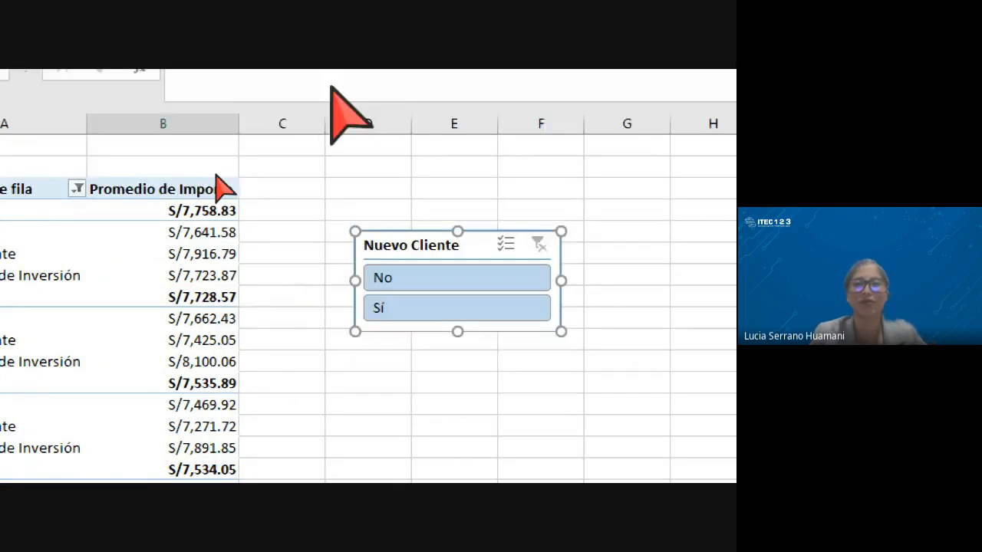
pyautogui.moveTo(391, 245); pyautogui.dragTo(305, 192)
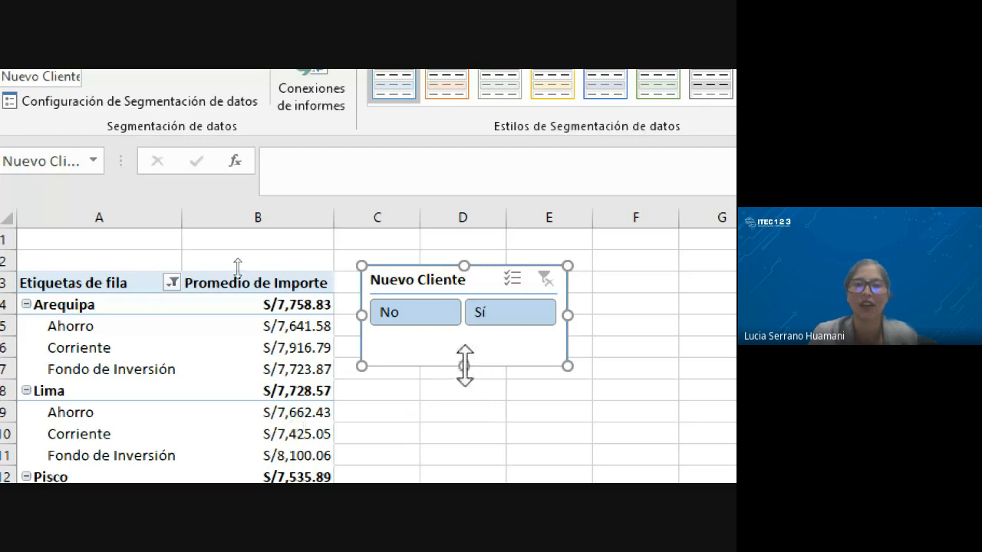
pyautogui.moveTo(464, 366); pyautogui.dragTo(463, 338)
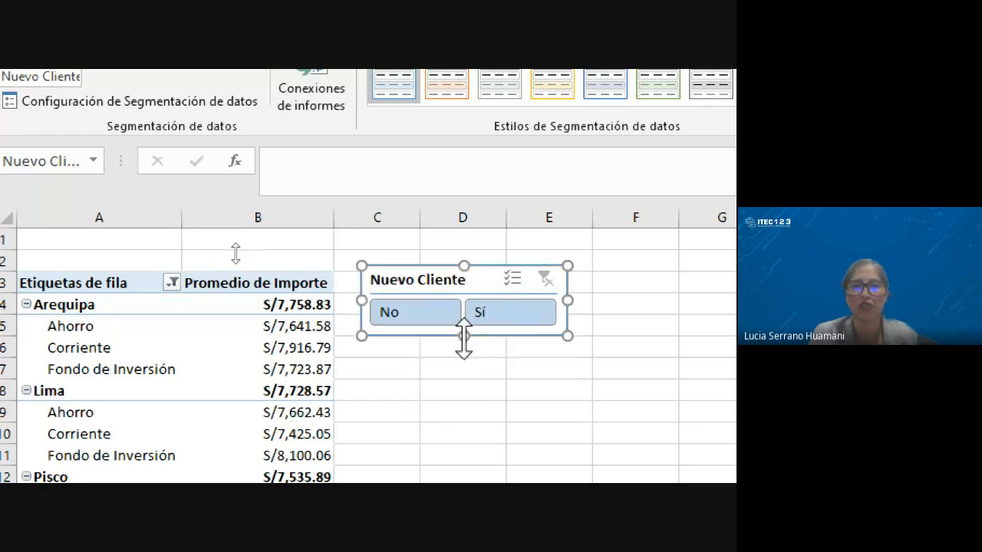
# Step: Try the Nuevo Cliente slicer above the pivot table, widen it slightly and place it beside the table from column C
pyautogui.moveTo(456, 279); pyautogui.dragTo(111, 241)
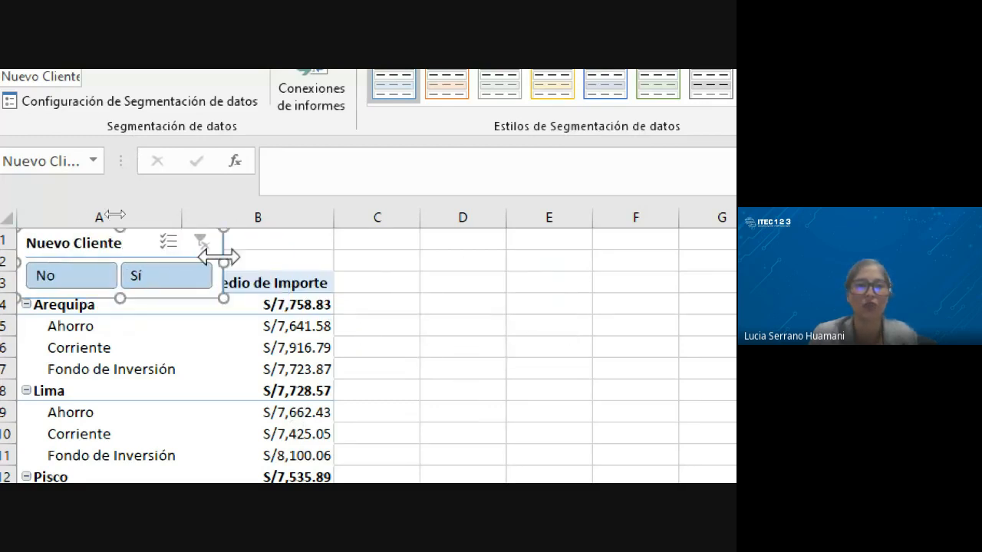
pyautogui.moveTo(219, 257); pyautogui.dragTo(264, 258)
pyautogui.moveTo(144, 300); pyautogui.dragTo(480, 333)
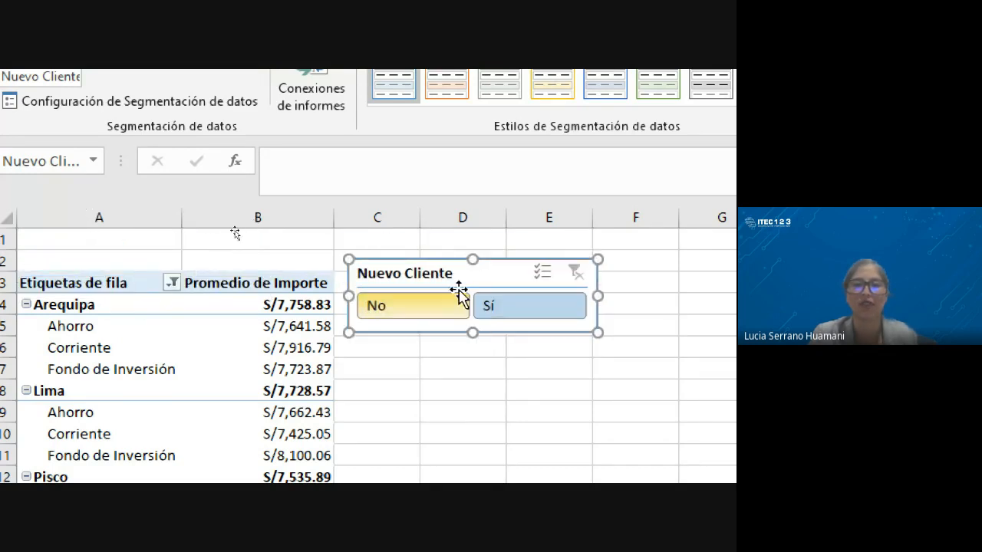
# Step: Align the Nuevo Cliente slicer with the pivot table's header row and alternate its filter between Sí and No, ending on No
pyautogui.moveTo(453, 265); pyautogui.dragTo(447, 274)
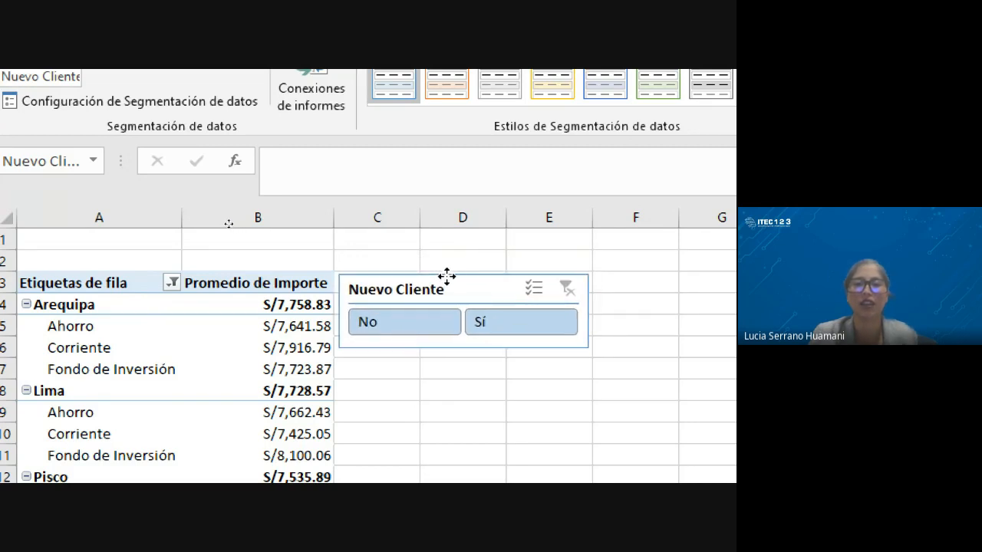
pyautogui.click(458, 412)
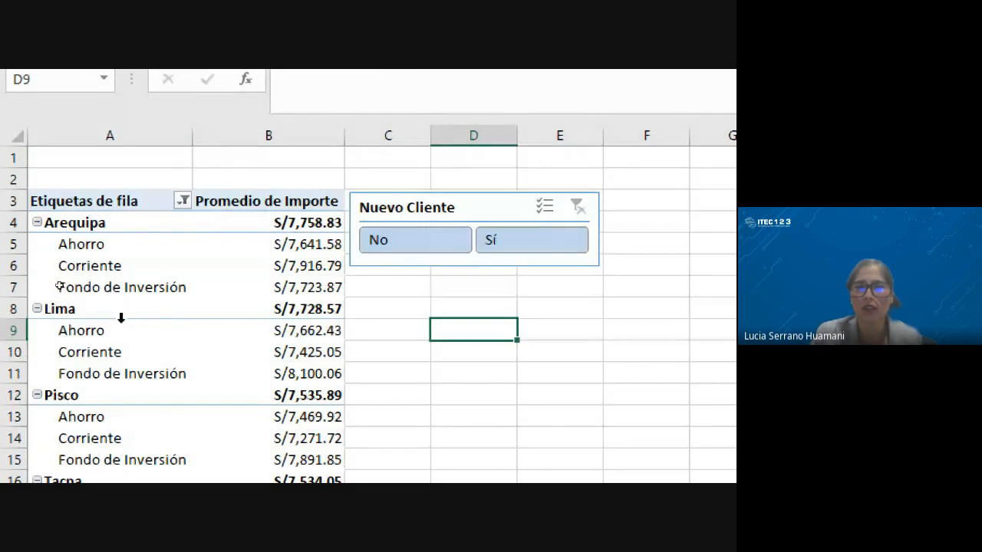
pyautogui.click(531, 240)
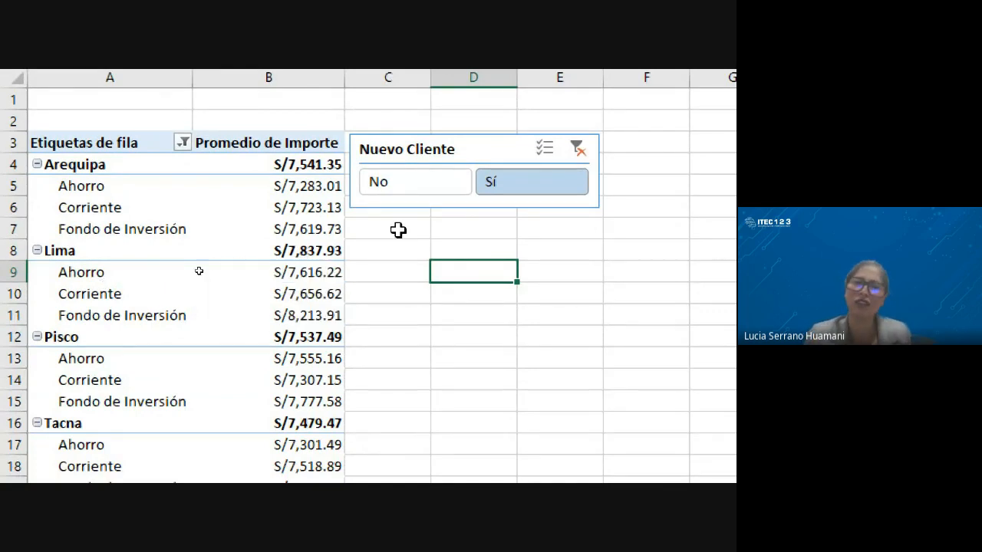
pyautogui.click(395, 182)
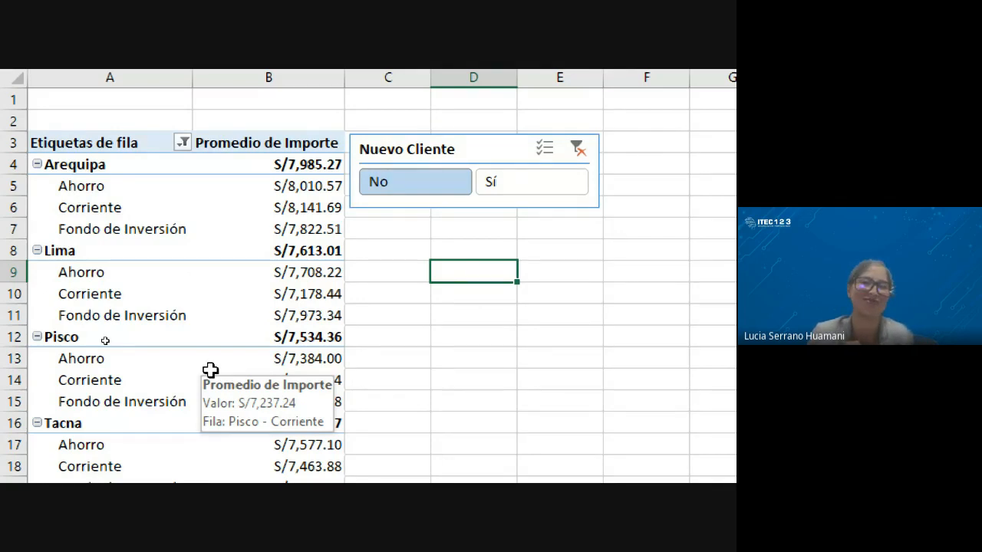
pyautogui.click(510, 183)
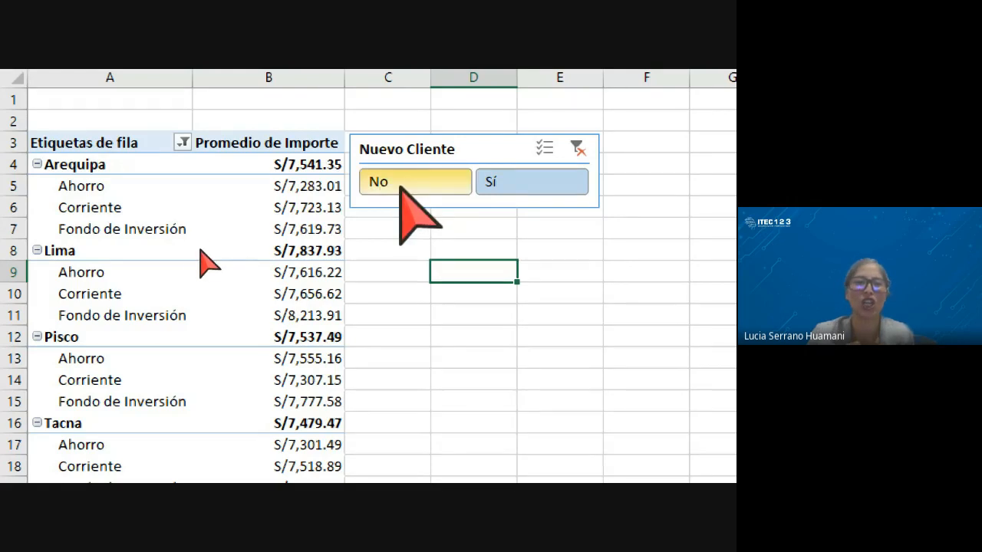
pyautogui.click(403, 184)
# Step: Apply the dark gold slicer style to the Nuevo Cliente slicer
pyautogui.click(482, 148)
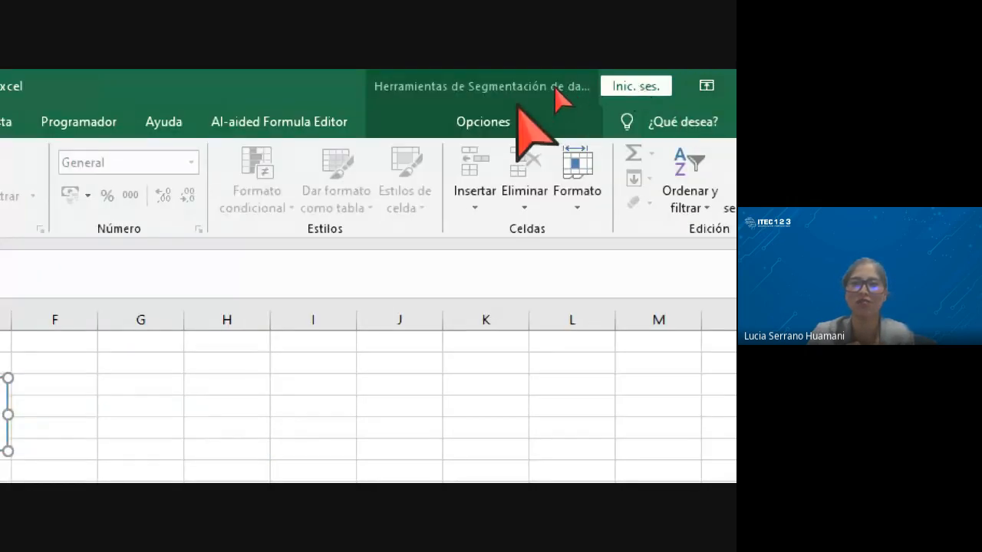
pyautogui.click(515, 121)
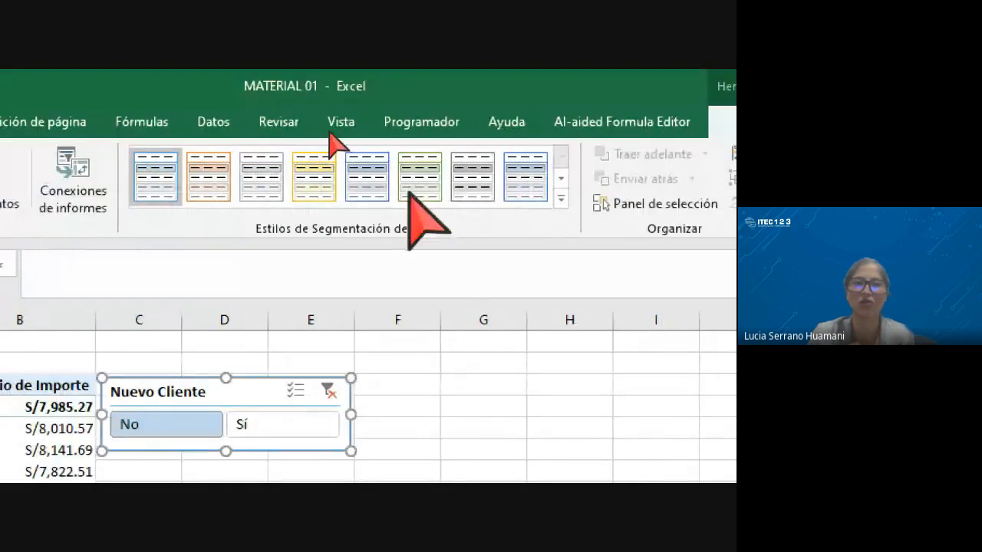
pyautogui.click(559, 198)
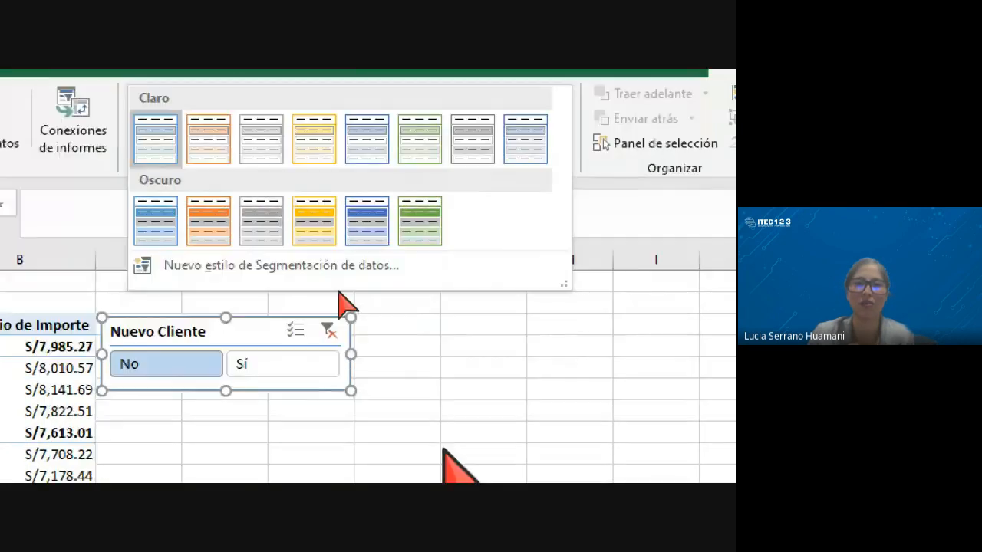
pyautogui.click(315, 282)
pyautogui.click(250, 456)
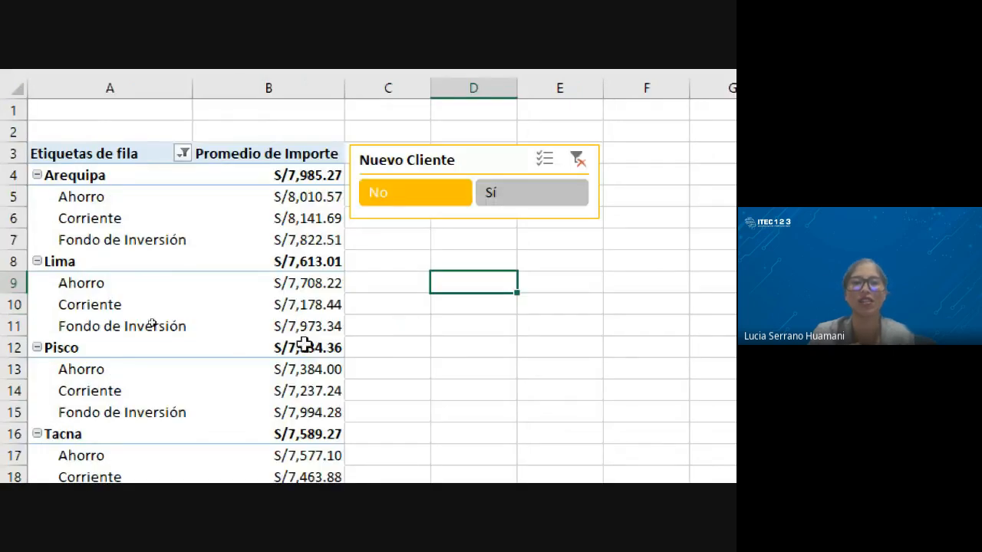
# Step: Switch the Nuevo Cliente slicer between Sí and No to compare the average Importe, and clear its filter
pyautogui.click(504, 196)
pyautogui.click(427, 187)
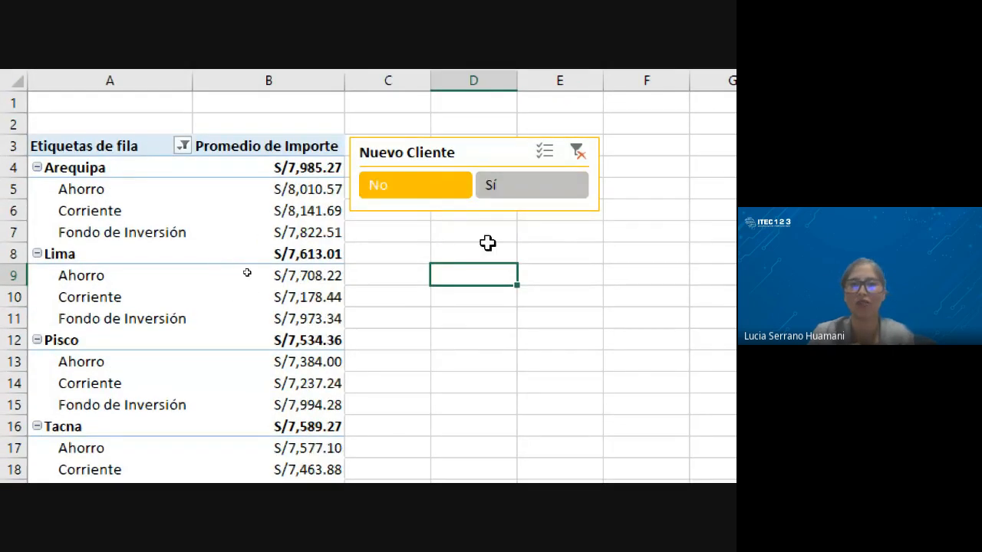
pyautogui.click(578, 152)
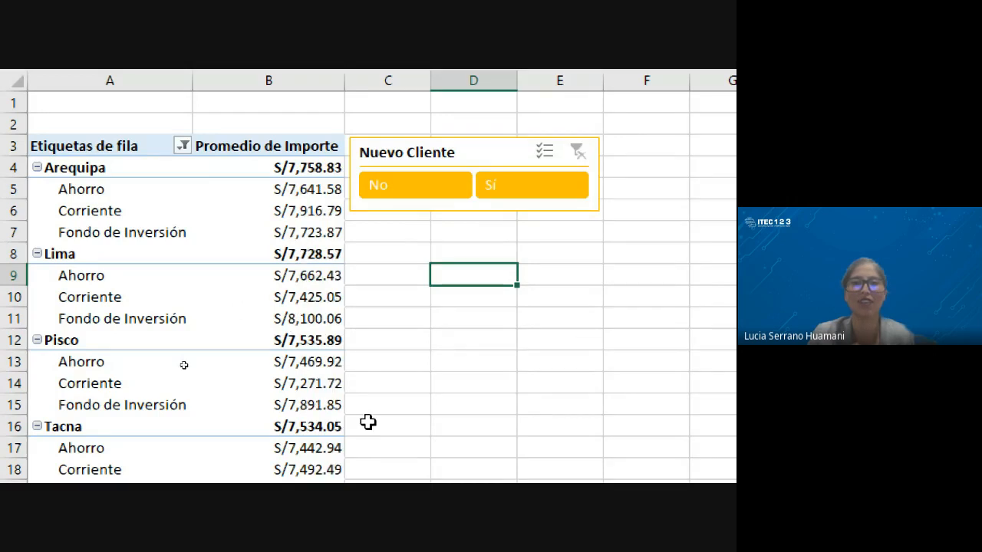
pyautogui.click(399, 340)
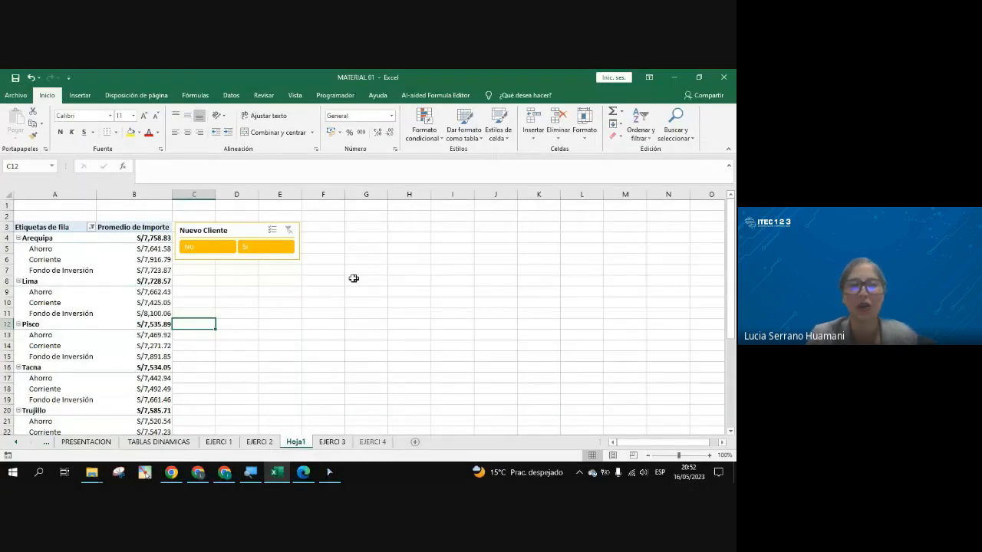
pyautogui.click(266, 247)
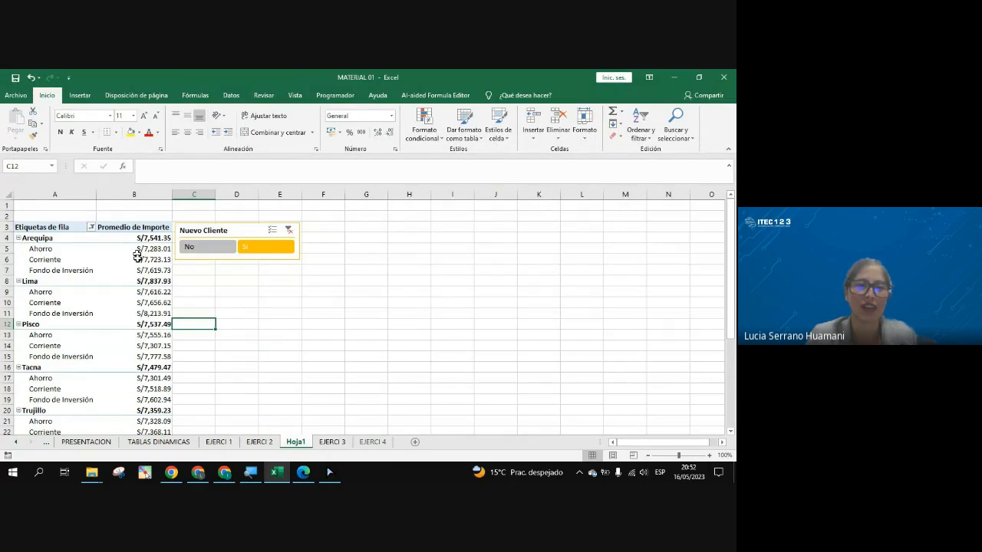
pyautogui.click(208, 247)
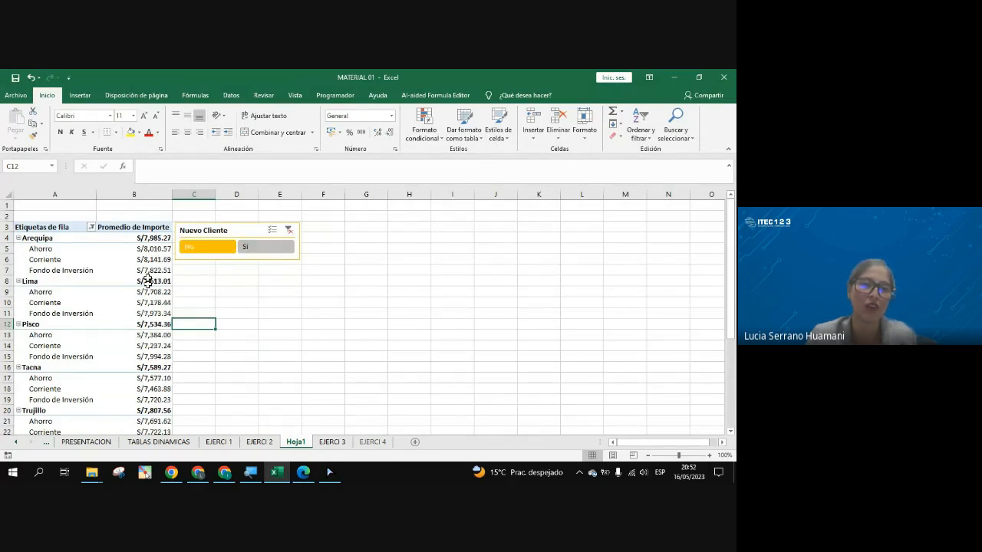
pyautogui.click(289, 230)
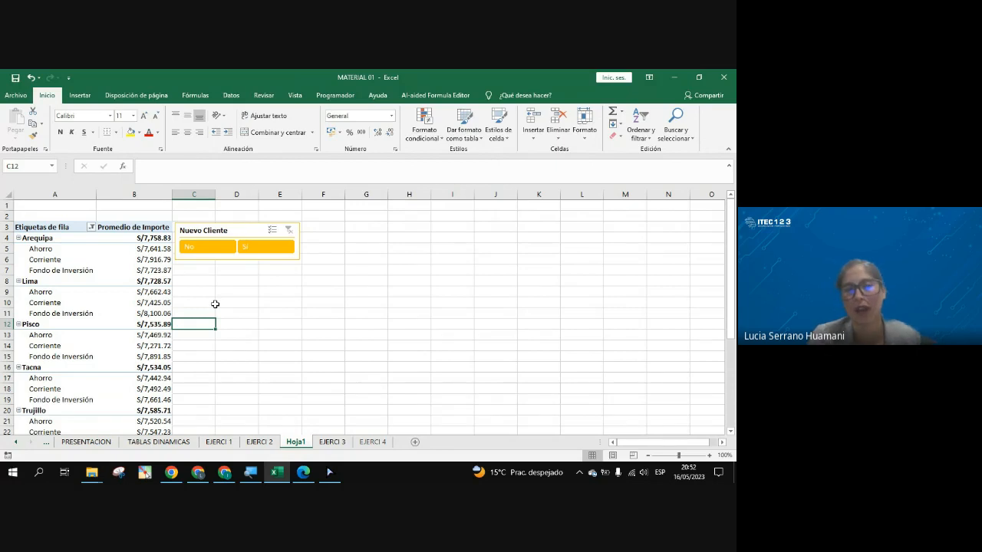
# Step: Check the call messages in Google Meet and return to the pivot table in Excel
pyautogui.click(230, 475)
pyautogui.click(230, 476)
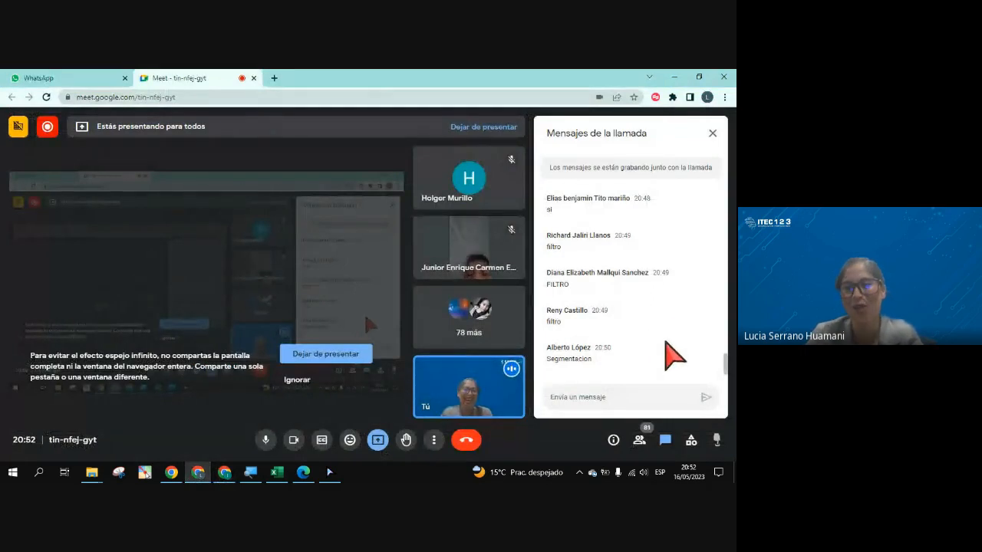
pyautogui.hotkey('alt', 'Tab')
pyautogui.hotkey('alt', 'Tab')
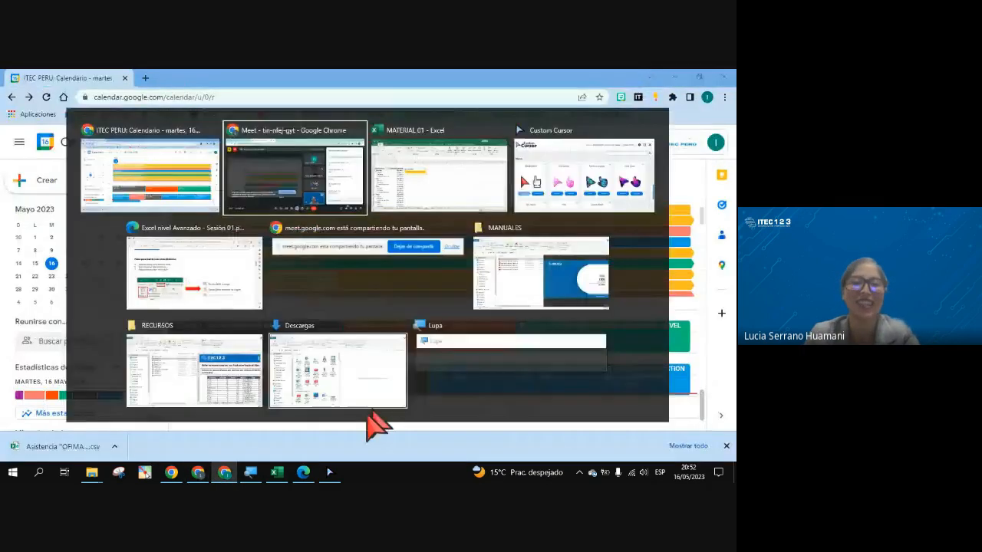
pyautogui.click(278, 472)
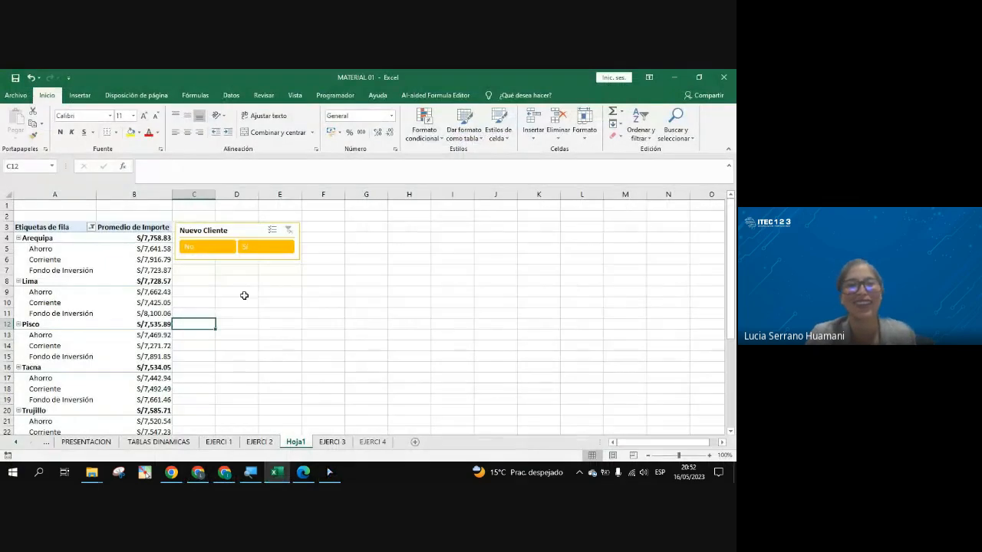
pyautogui.click(198, 280)
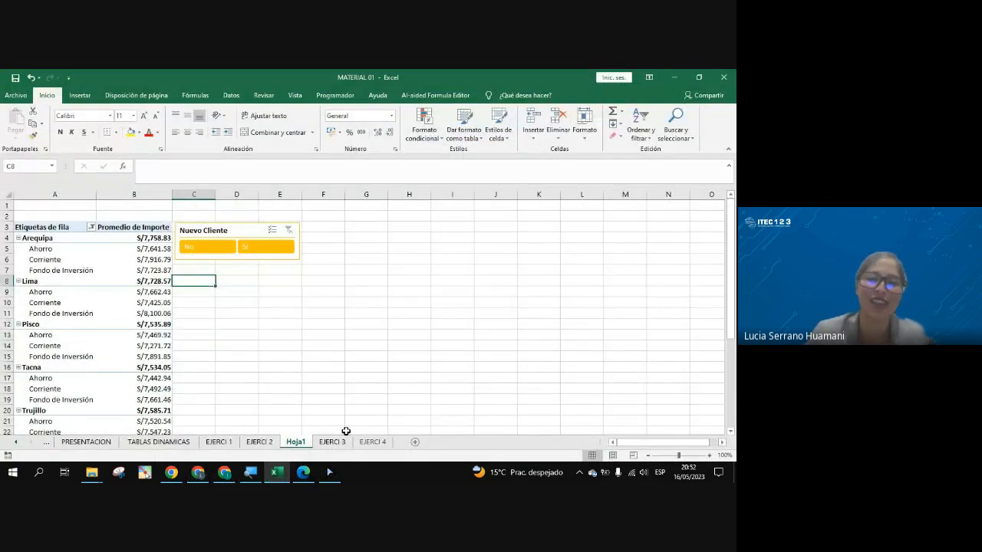
# Step: Reread the design requirement in the instructions on the EJERCI 3 sheet, marking the sentence about the medium 7 design
pyautogui.click(332, 442)
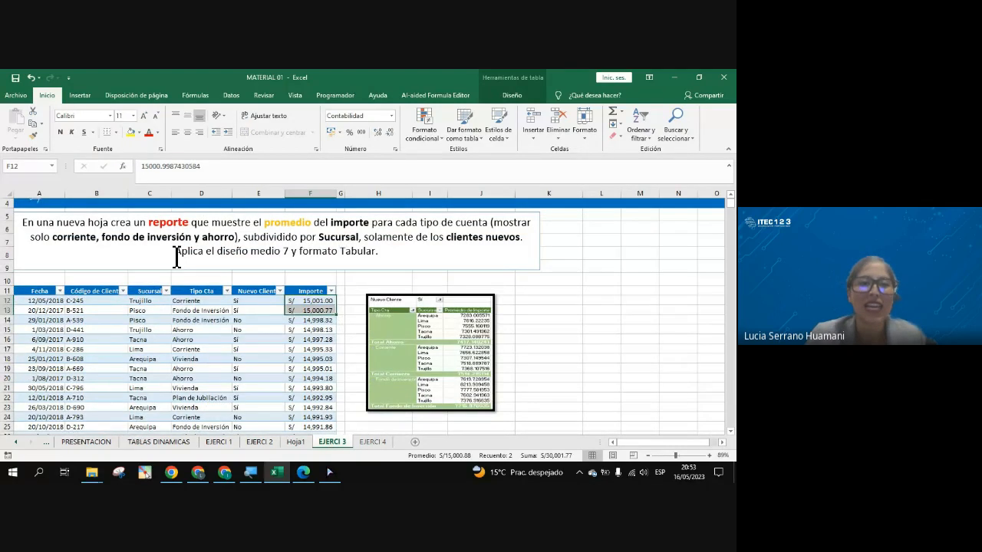
pyautogui.moveTo(177, 257); pyautogui.dragTo(388, 256)
pyautogui.click(389, 256)
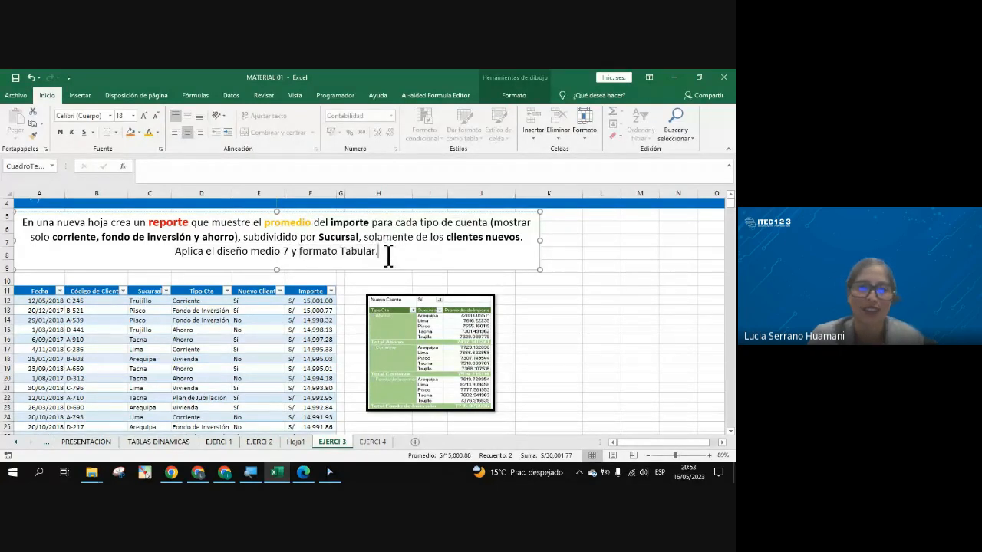
pyautogui.moveTo(175, 253); pyautogui.dragTo(286, 256)
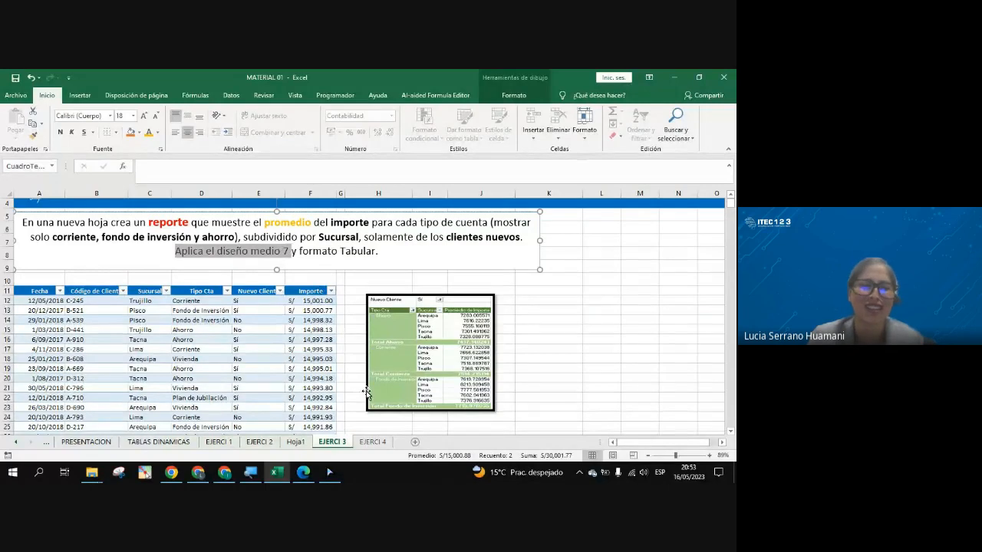
# Step: Apply the medium 7 PivotTable style to the average Importe pivot table on Hoja1
pyautogui.click(296, 441)
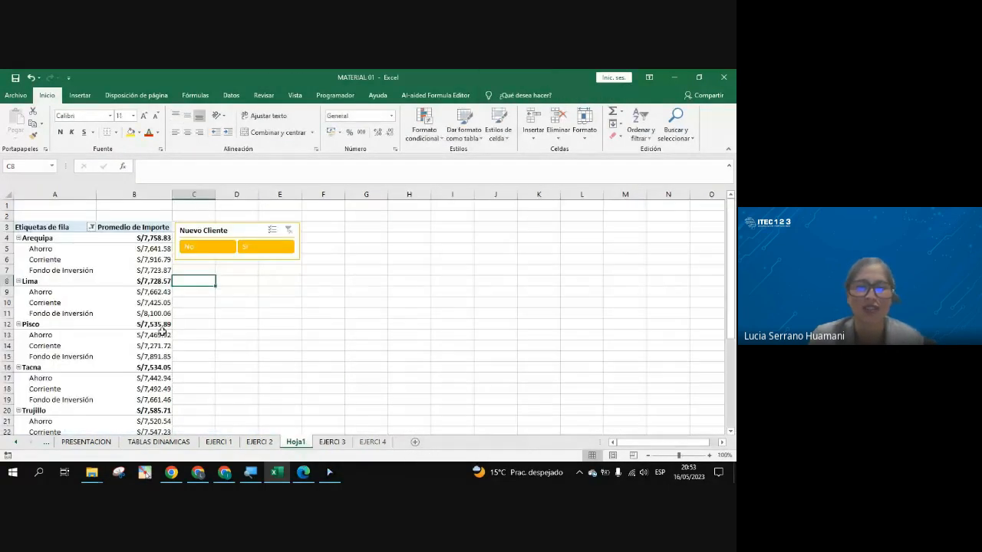
pyautogui.click(77, 271)
pyautogui.click(73, 251)
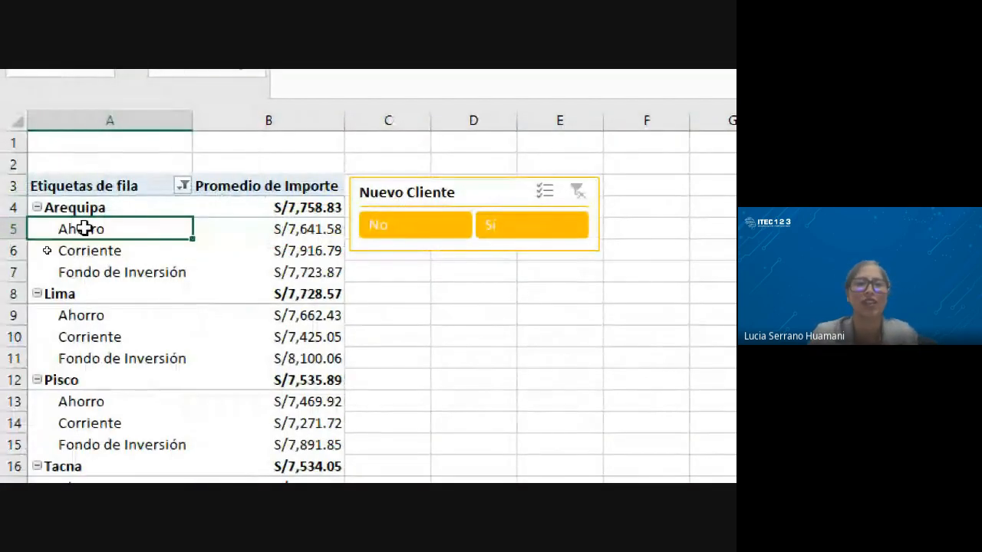
pyautogui.click(175, 254)
pyautogui.click(214, 243)
pyautogui.click(211, 228)
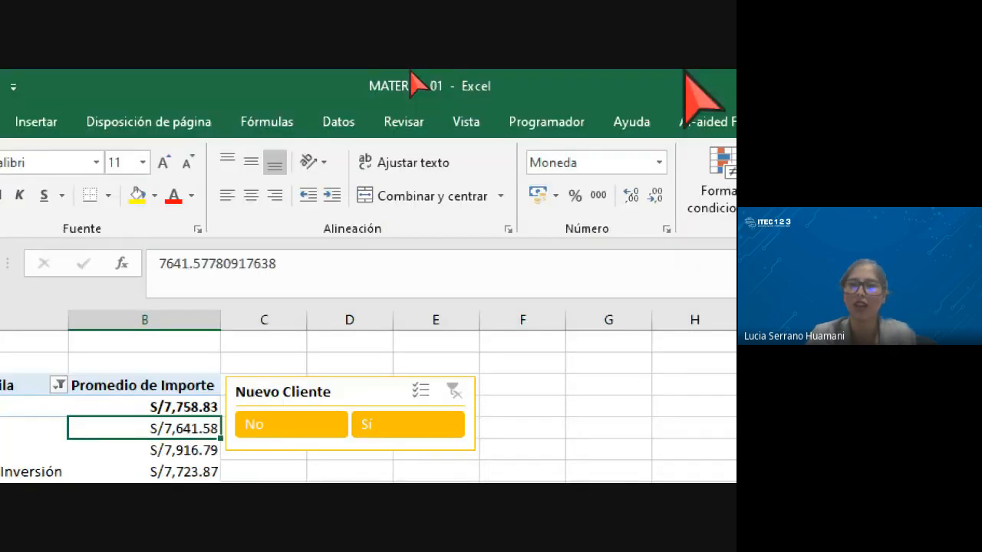
pyautogui.click(463, 122)
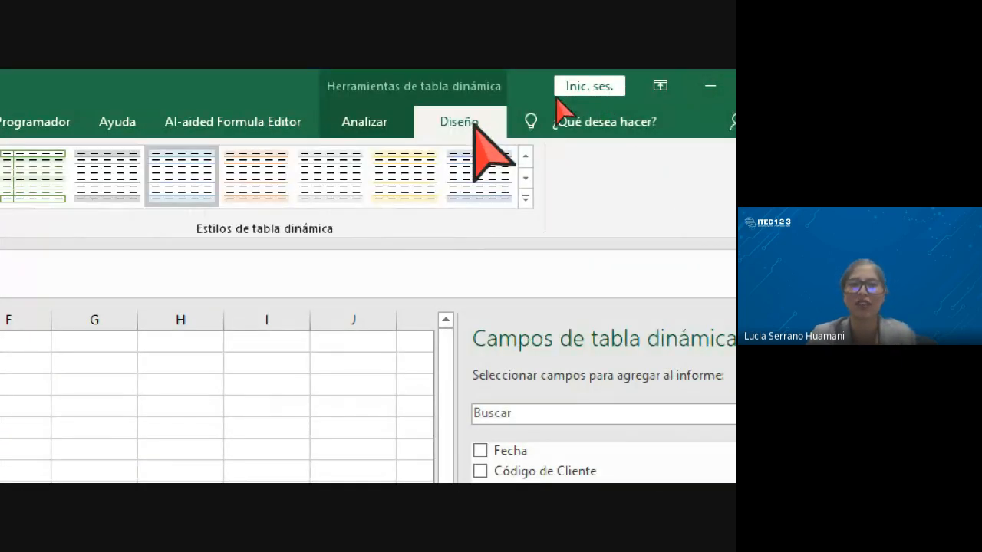
pyautogui.click(525, 198)
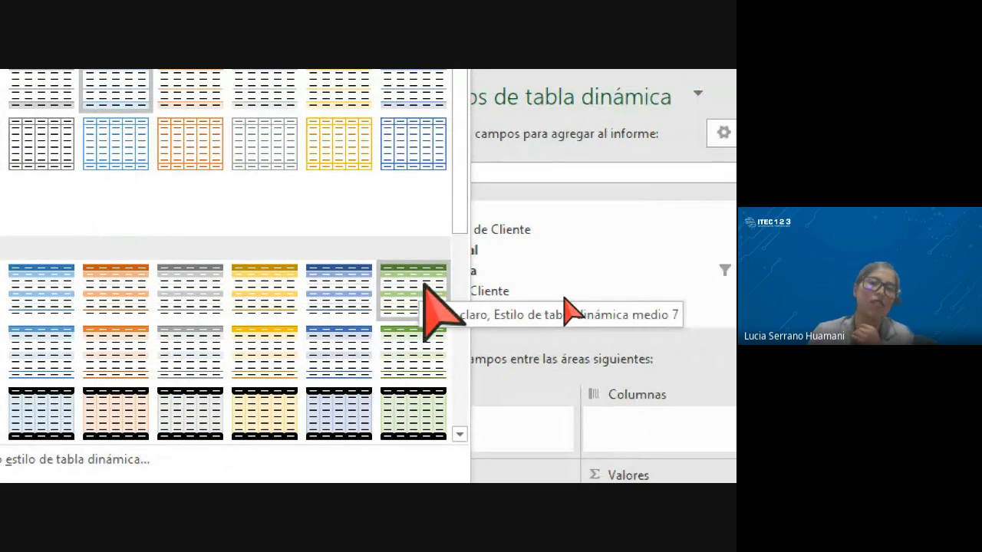
pyautogui.click(414, 298)
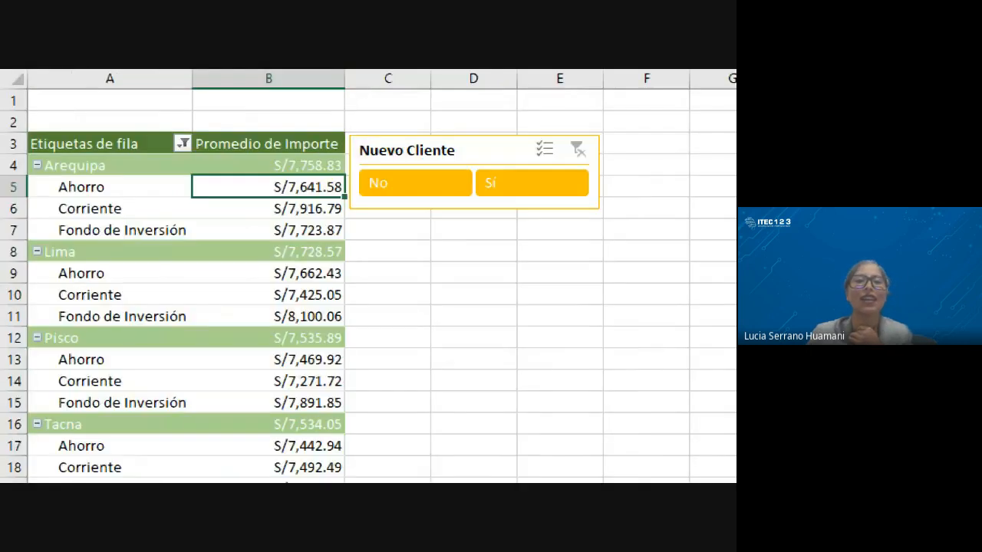
# Step: Look over the account type labels and average Importe values for Arequipa and Lima in the restyled pivot table
pyautogui.click(184, 302)
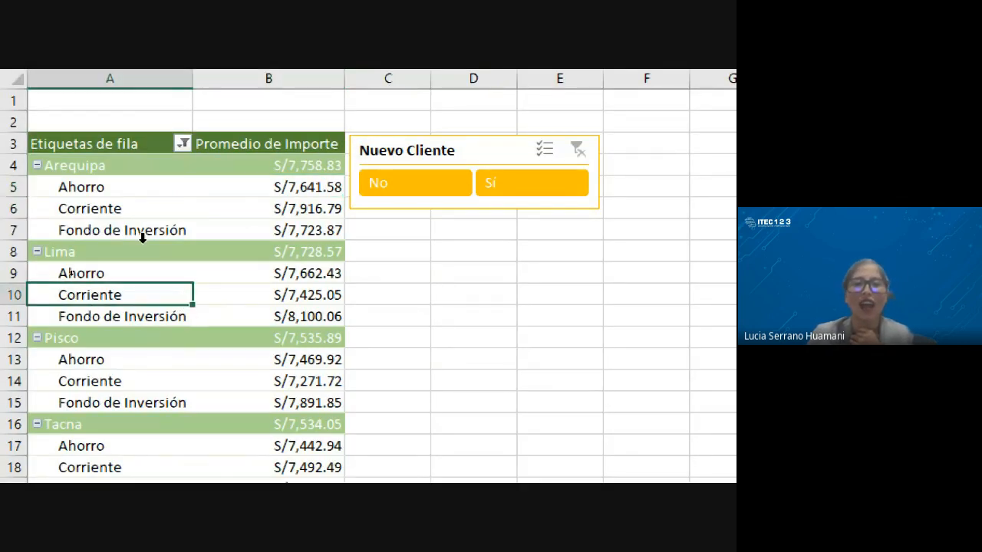
pyautogui.click(153, 205)
pyautogui.click(254, 210)
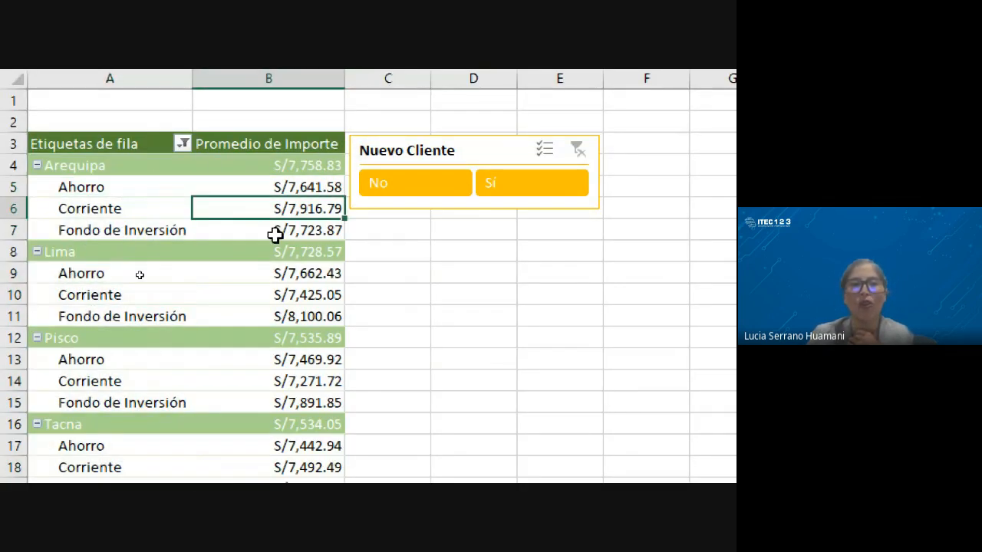
pyautogui.moveTo(259, 273)
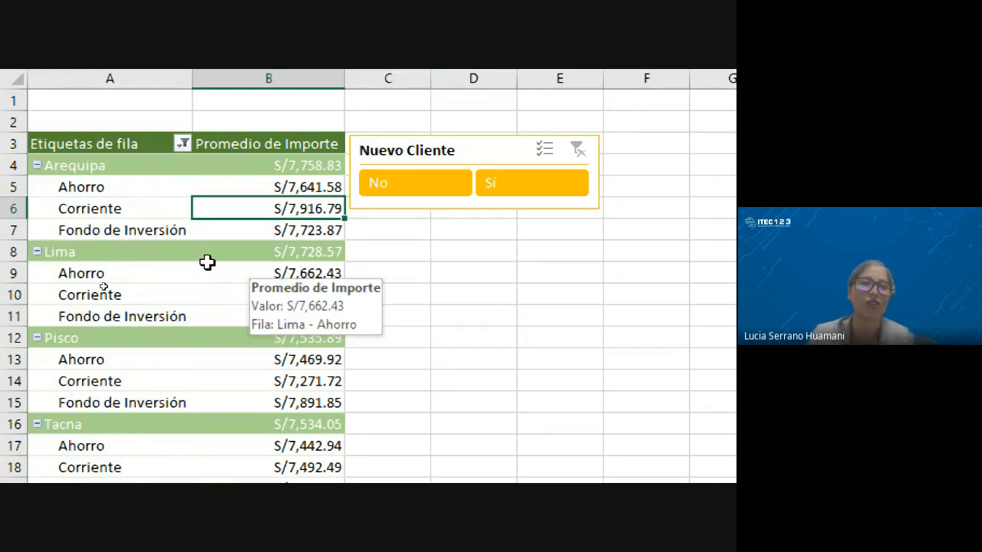
pyautogui.click(148, 195)
pyautogui.click(172, 228)
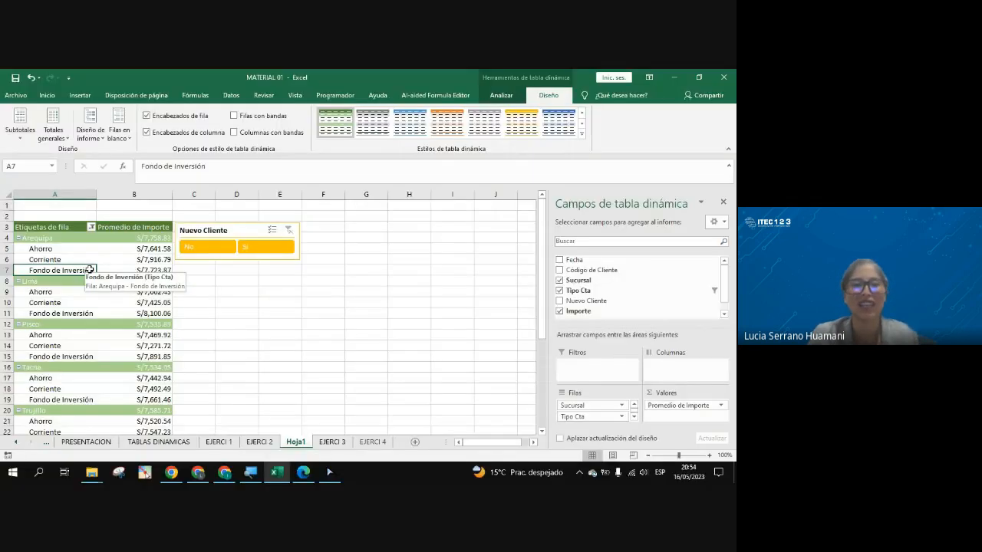
pyautogui.click(188, 194)
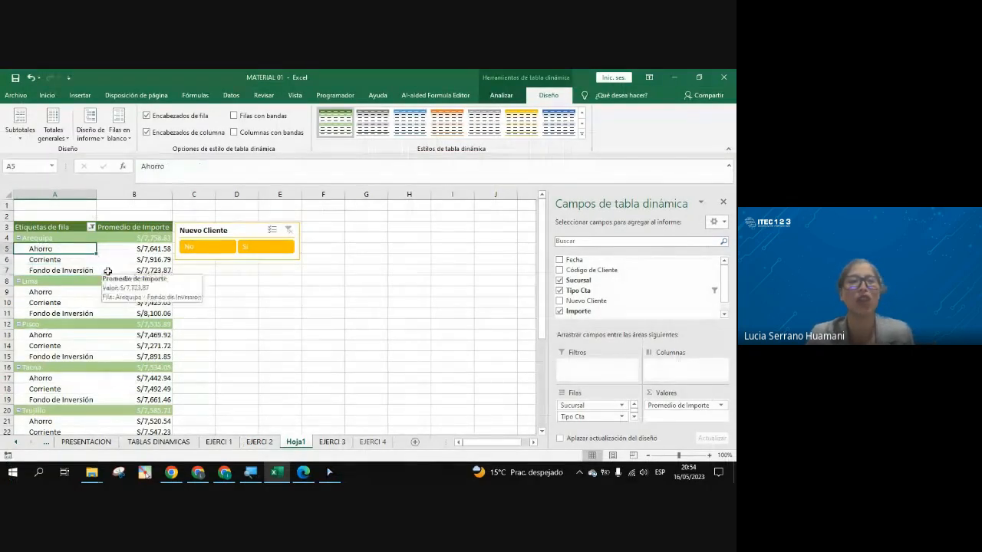
pyautogui.click(95, 302)
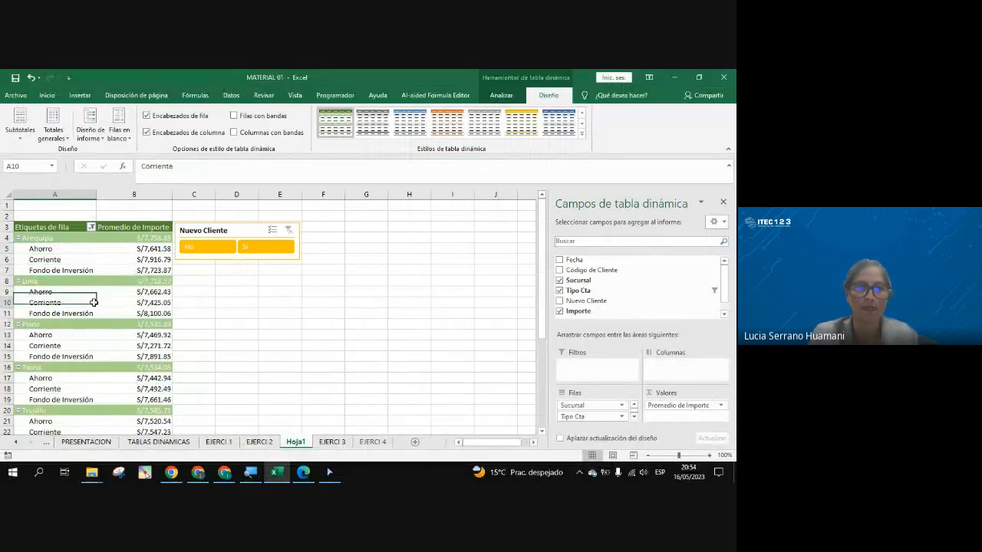
pyautogui.click(91, 265)
pyautogui.click(89, 248)
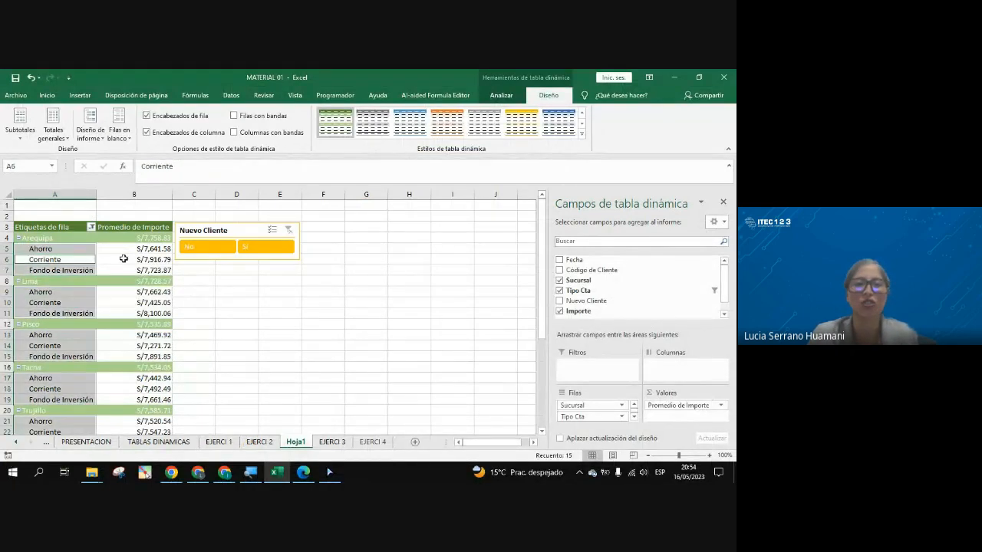
# Step: Change the report layout of the average Importe pivot table on Hoja1 to tabular form
pyautogui.click(119, 255)
pyautogui.click(114, 250)
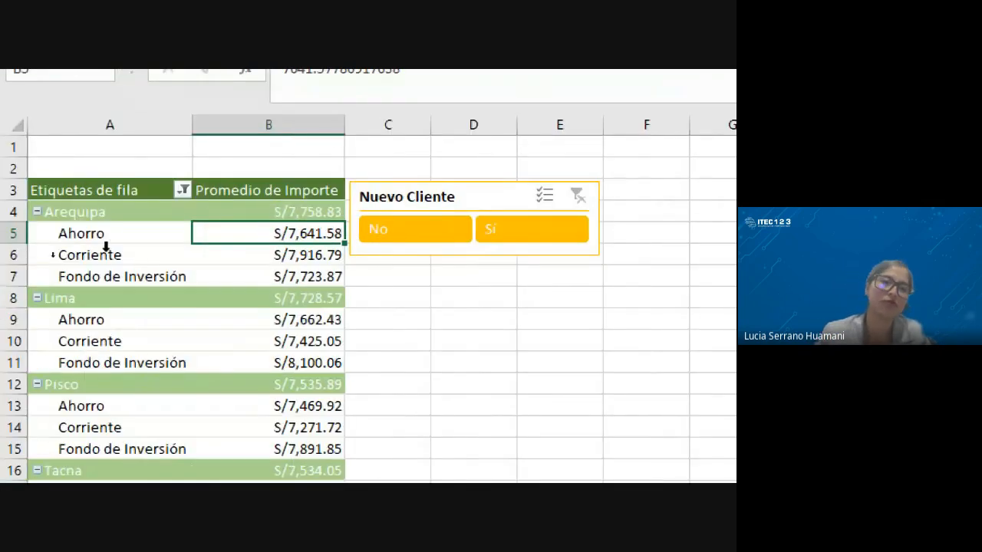
pyautogui.click(106, 246)
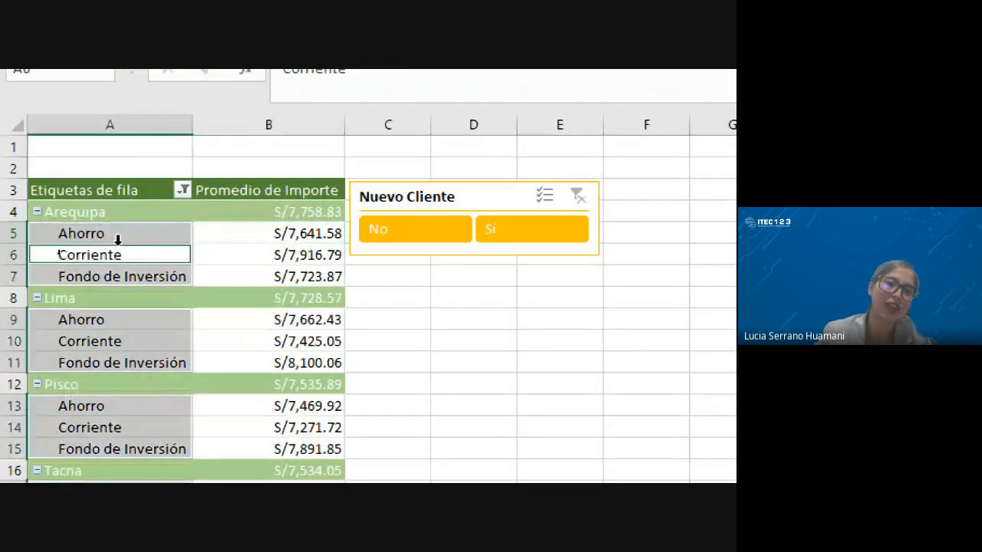
pyautogui.click(211, 253)
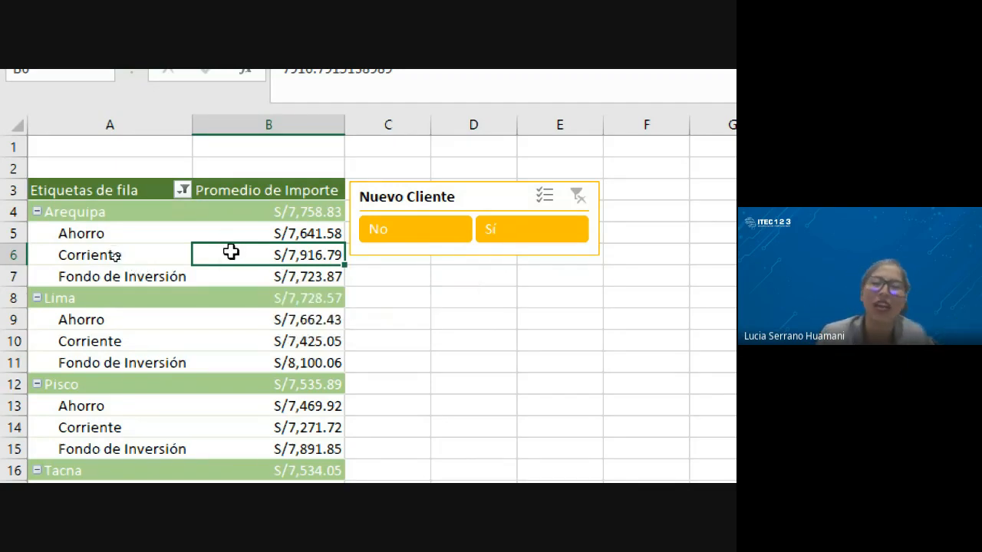
pyautogui.moveTo(232, 252)
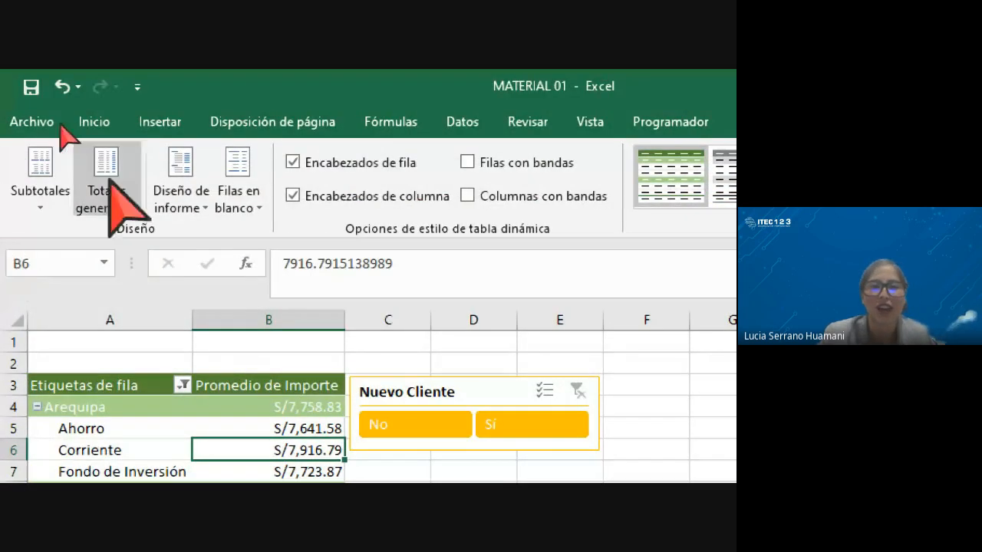
pyautogui.click(200, 206)
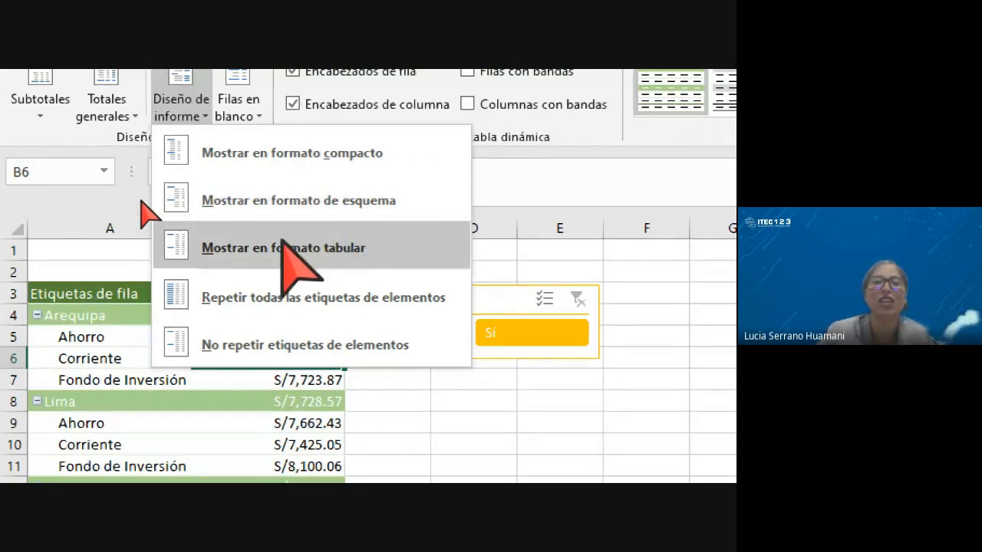
pyautogui.click(253, 248)
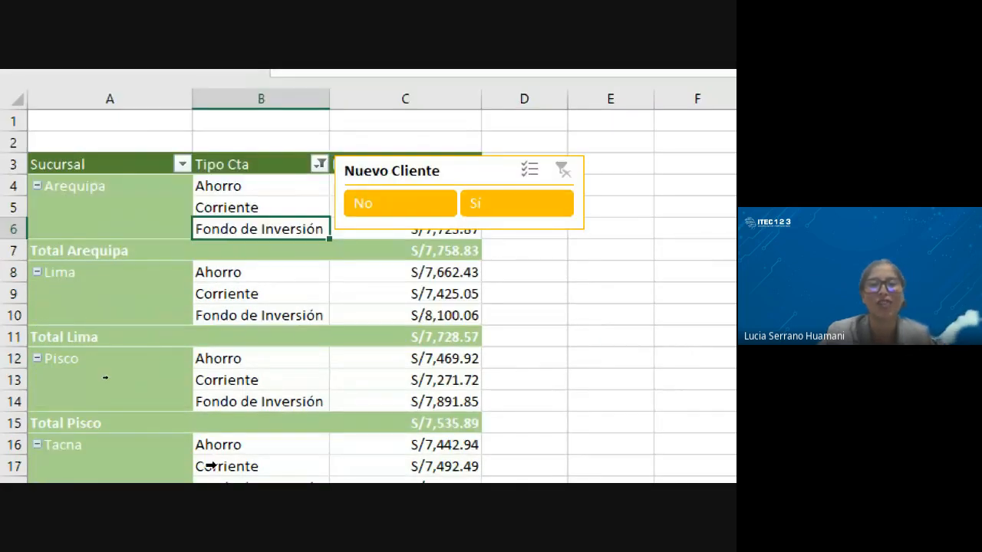
# Step: Move the Nuevo Cliente slicer off the pivot table into the empty cells beside the Promedio de Importe column
pyautogui.moveTo(476, 177); pyautogui.dragTo(632, 176)
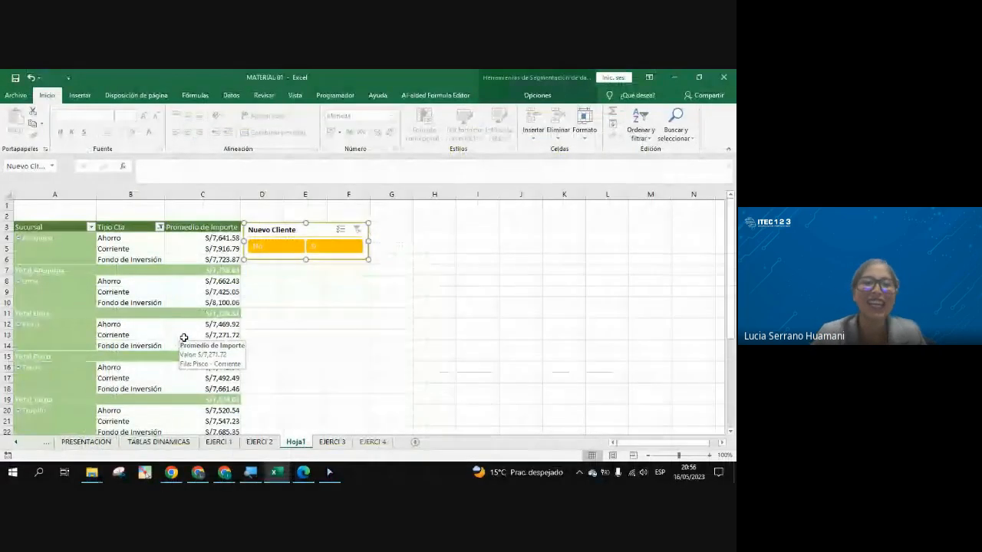
pyautogui.click(204, 295)
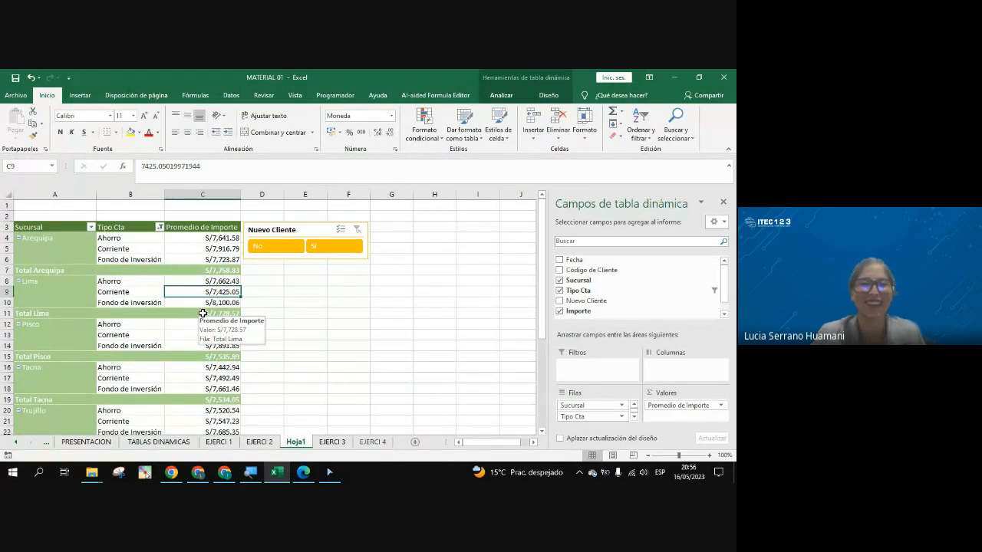
pyautogui.click(144, 294)
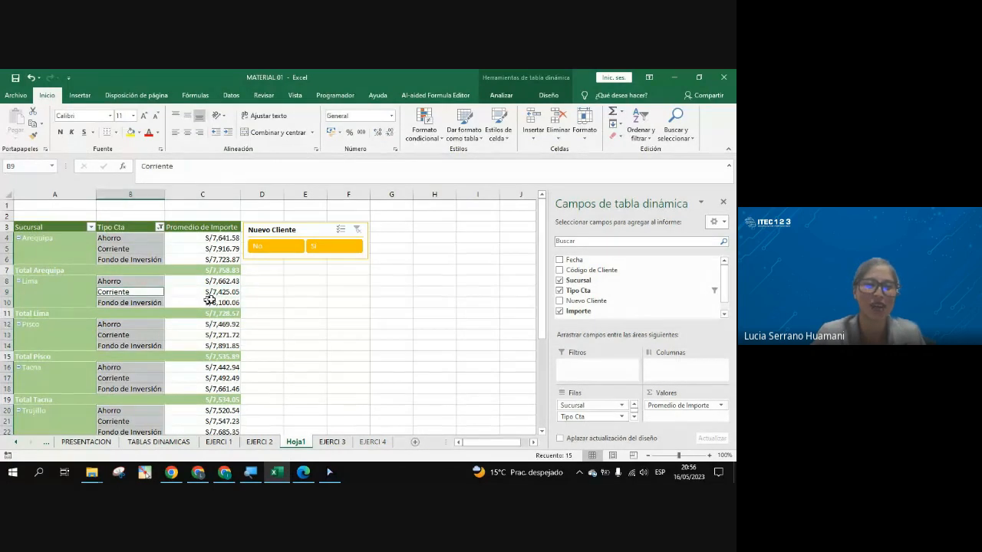
# Step: Leave the pivot table selection, check the call messages in Google Meet and return to Excel
pyautogui.click(285, 280)
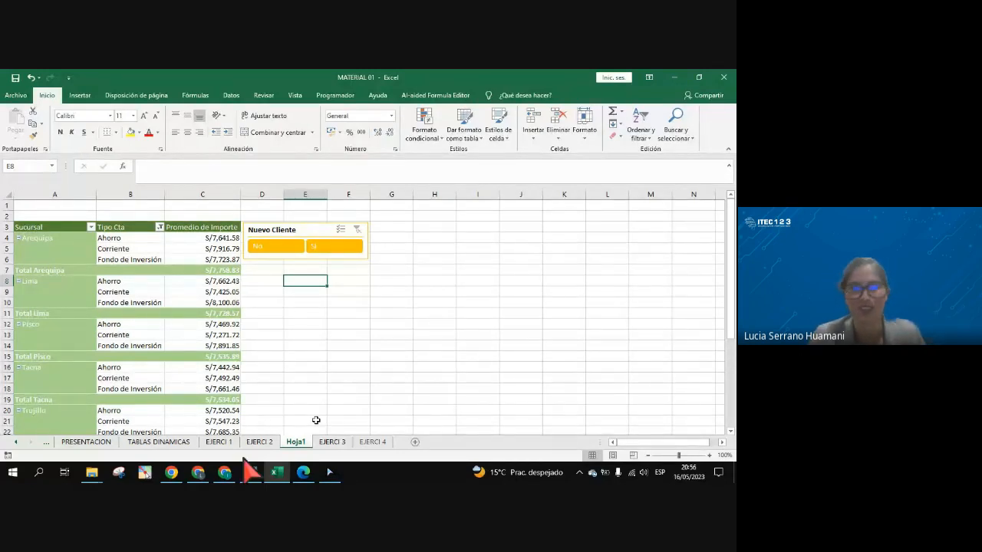
pyautogui.click(198, 474)
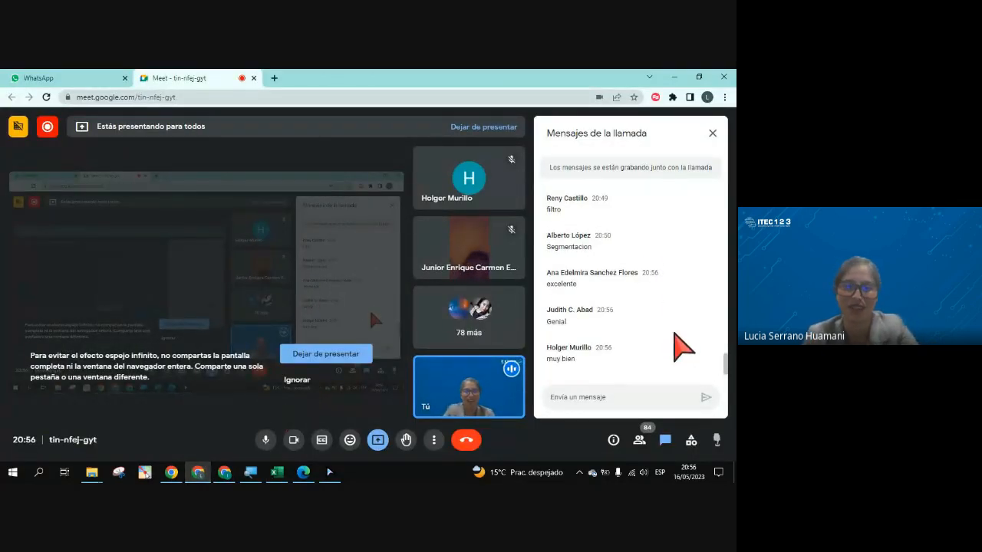
pyautogui.hotkey('alt', 'Tab')
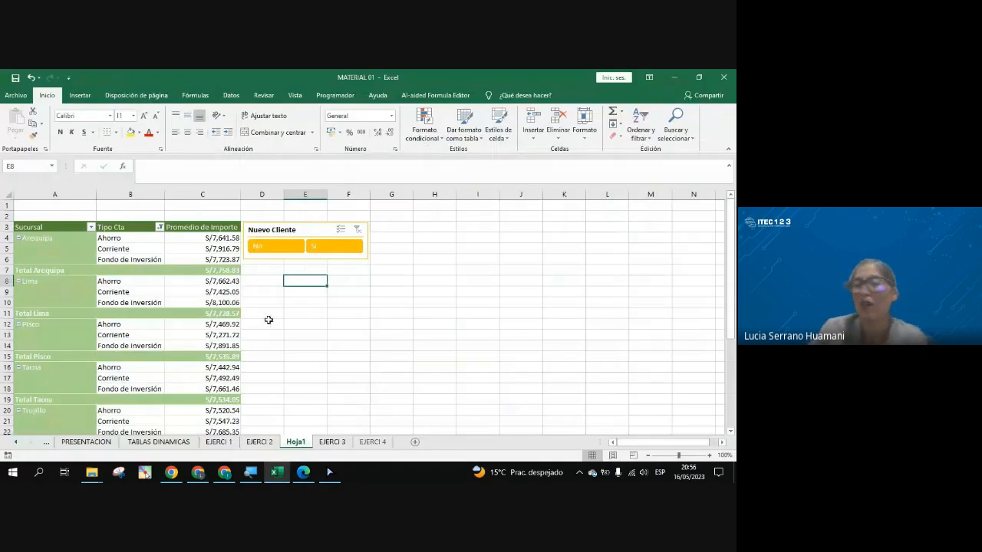
# Step: Open the EJERCI 4 sheet and read its first instruction, marking the product total and "segmentado por vendedor" parts
pyautogui.click(373, 442)
pyautogui.click(309, 346)
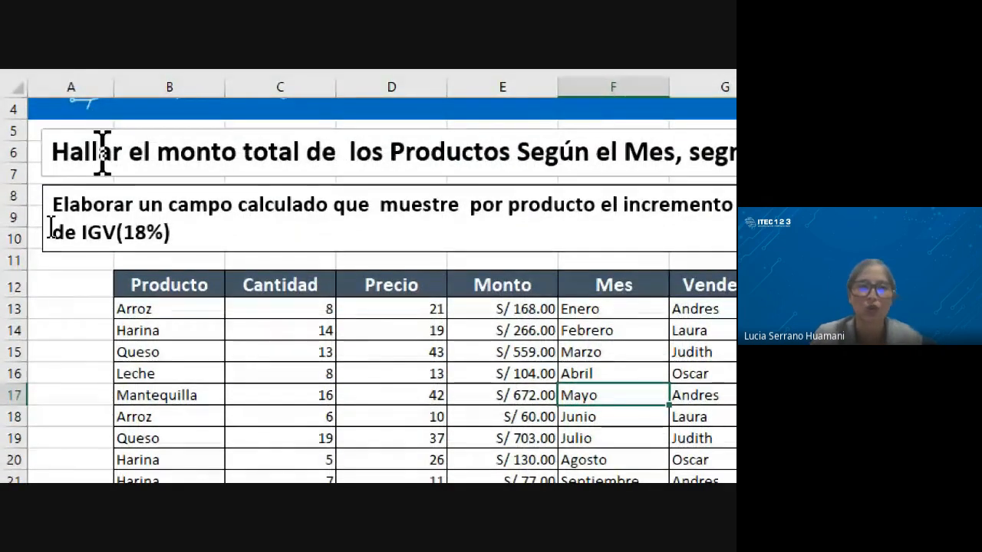
pyautogui.click(102, 151)
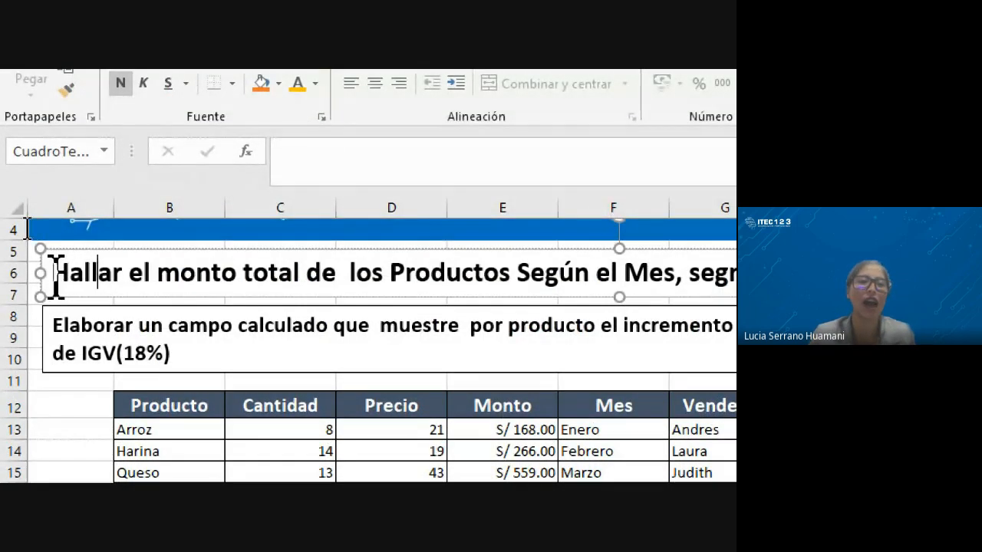
pyautogui.moveTo(52, 274); pyautogui.dragTo(587, 268)
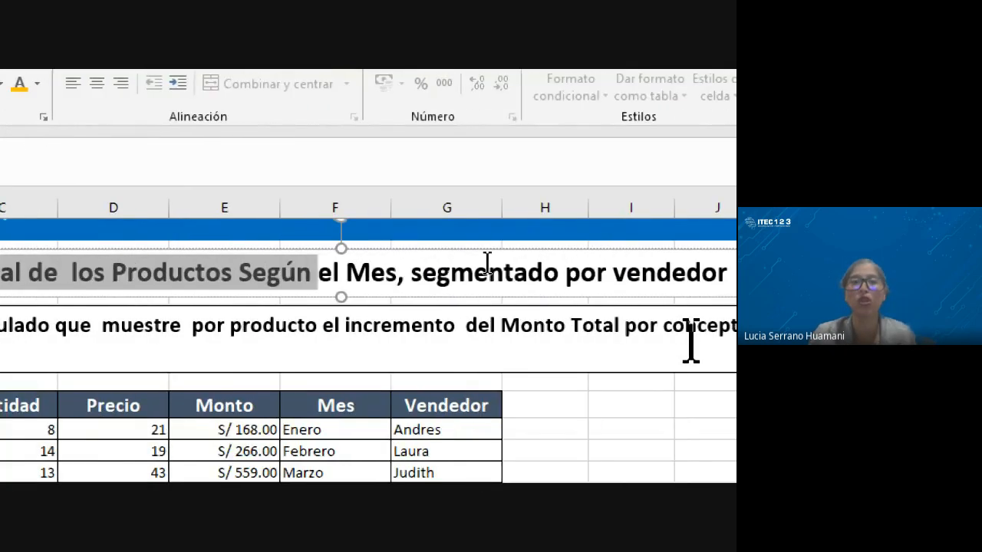
pyautogui.click(268, 253)
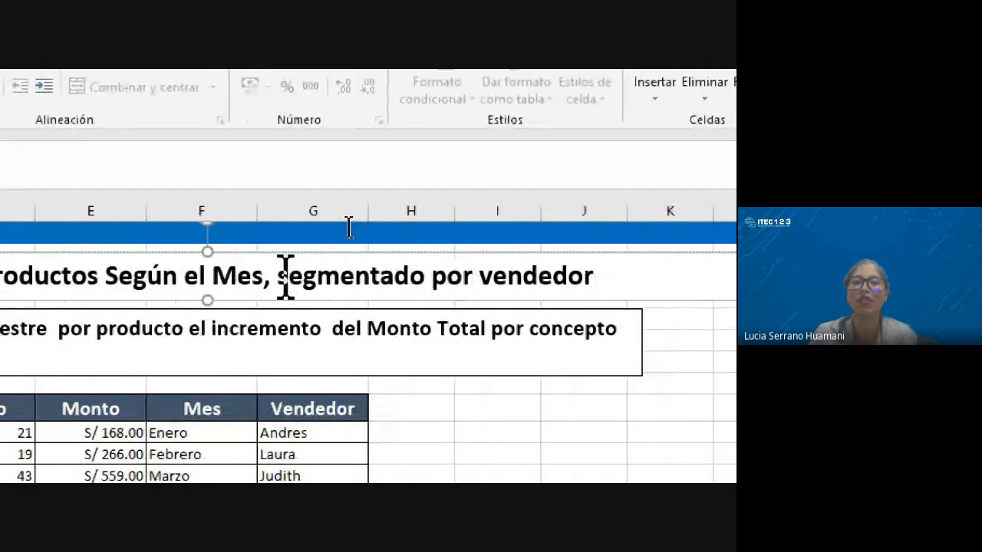
pyautogui.moveTo(280, 276); pyautogui.dragTo(566, 261)
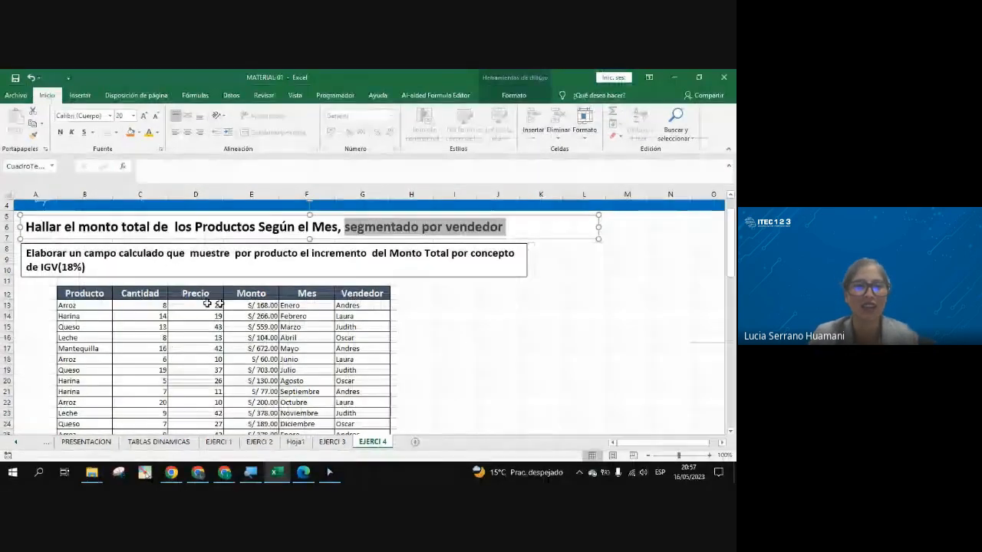
# Step: Read the instruction on the calculated field for the 18% IGV increase, and inspect the Monto column's formula
pyautogui.click(482, 399)
pyautogui.click(267, 316)
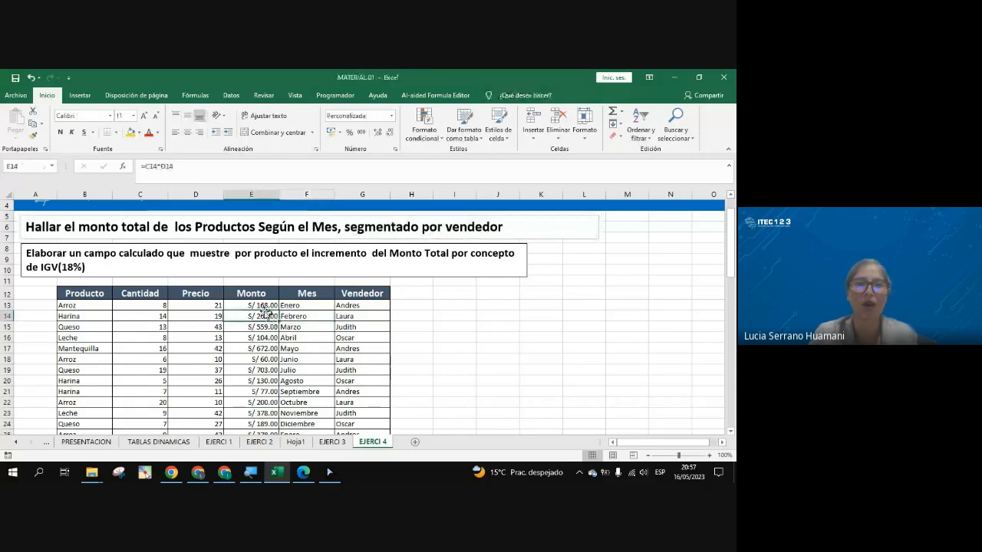
pyautogui.moveTo(88, 270)
pyautogui.mouseDown()
pyautogui.moveTo(29, 269)
pyautogui.moveTo(23, 254)
pyautogui.mouseUp()
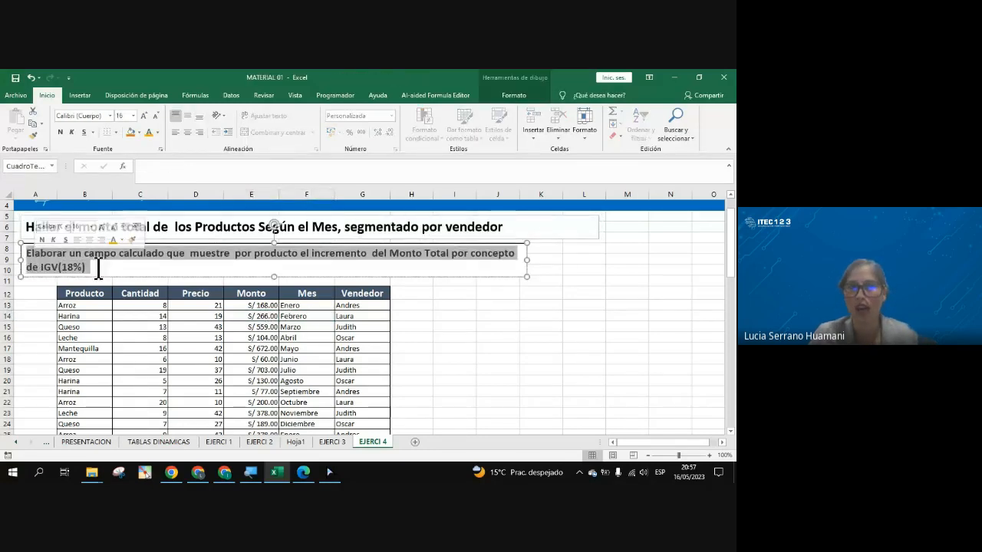
pyautogui.click(261, 315)
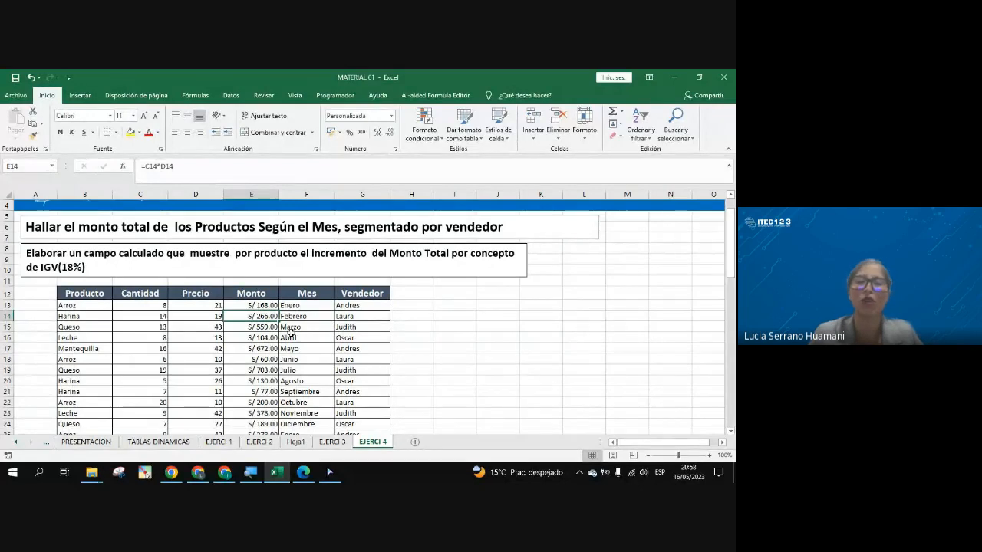
# Step: Switch to Google Meet, read through the latest call messages and return to the EJERCI 4 sheet in Excel
pyautogui.hotkey('alt', 'Tab')
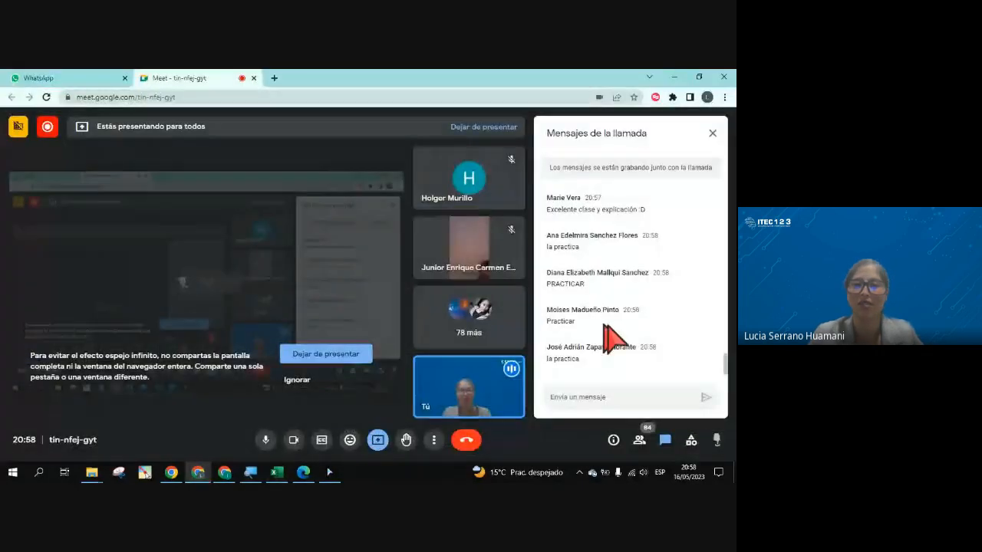
pyautogui.scroll(1, 669, 326)
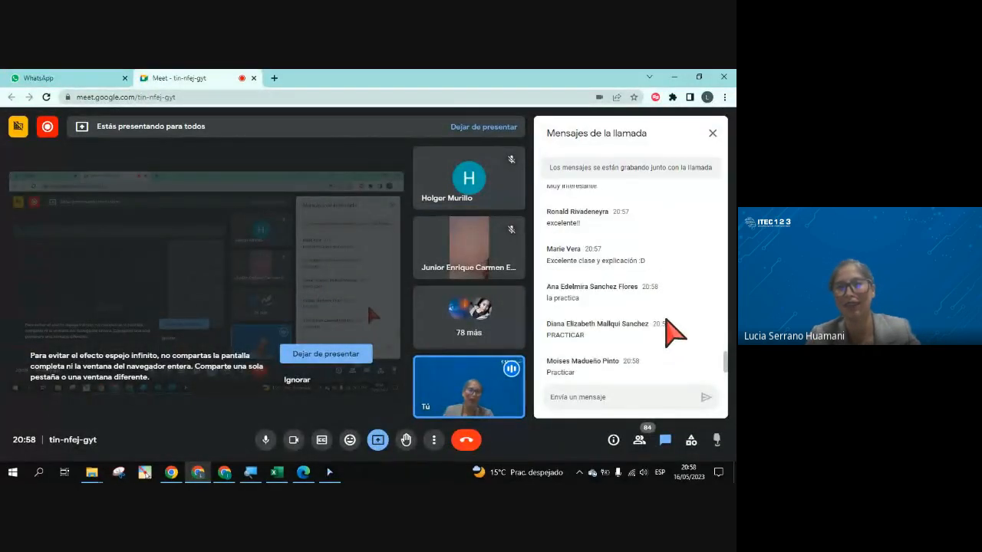
pyautogui.scroll(-2, 666, 322)
pyautogui.hotkey('alt', 'Tab')
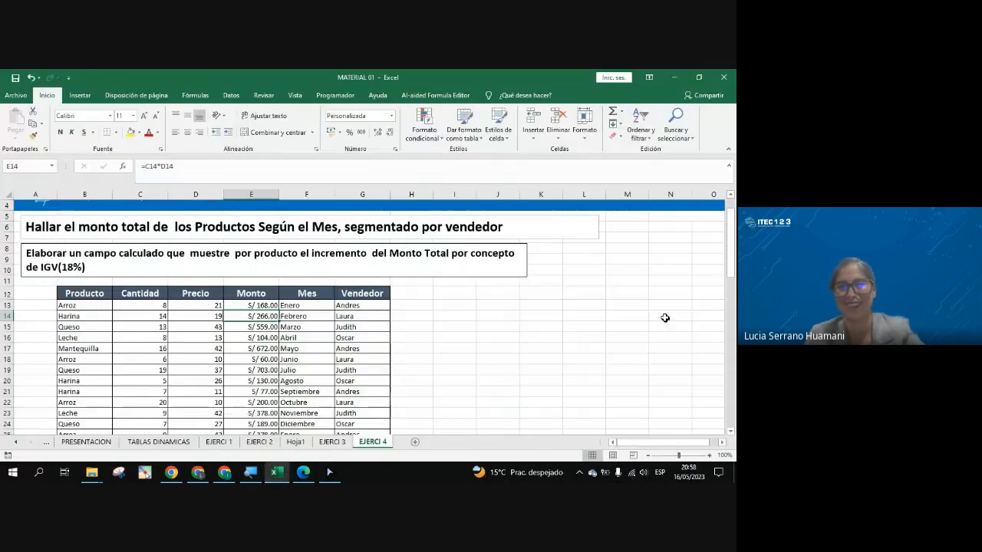
# Step: Revisit the Monto column and first instruction on EJERCI 4, and minimize the workbook to show the Google Meet call
pyautogui.click(259, 329)
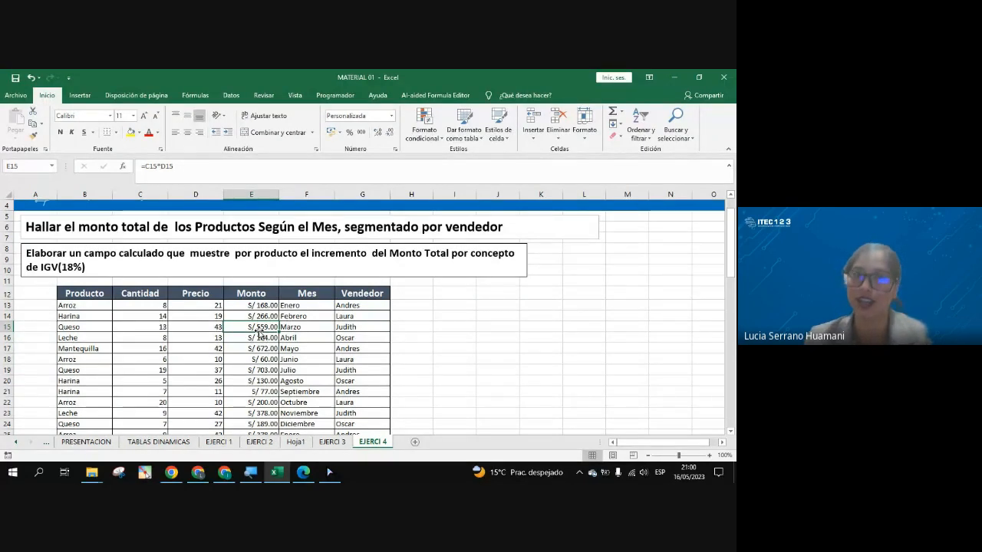
pyautogui.click(217, 227)
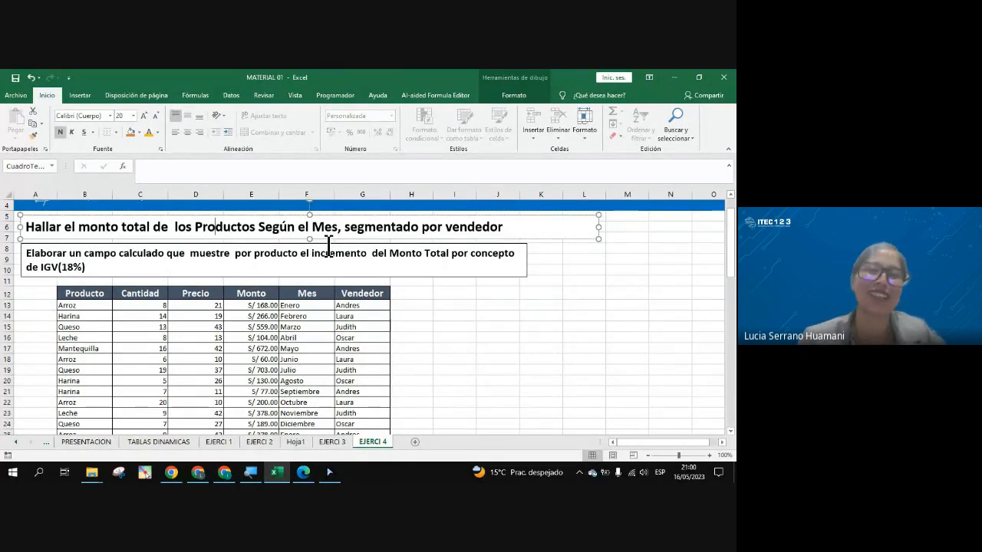
pyautogui.click(673, 78)
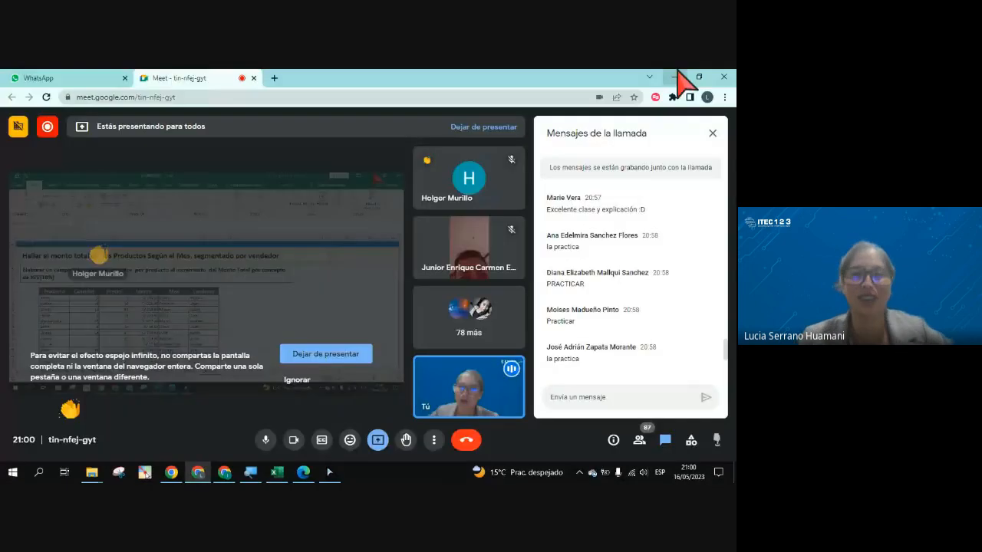